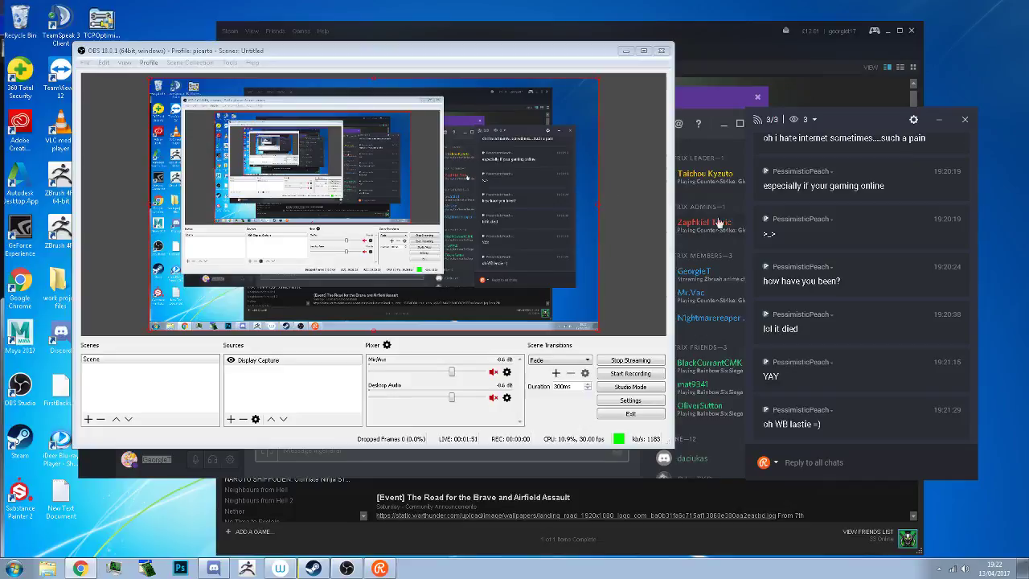
Minimize OBS, close the Discord and Steam windows, and check the hidden tray icons
left_click(626, 50)
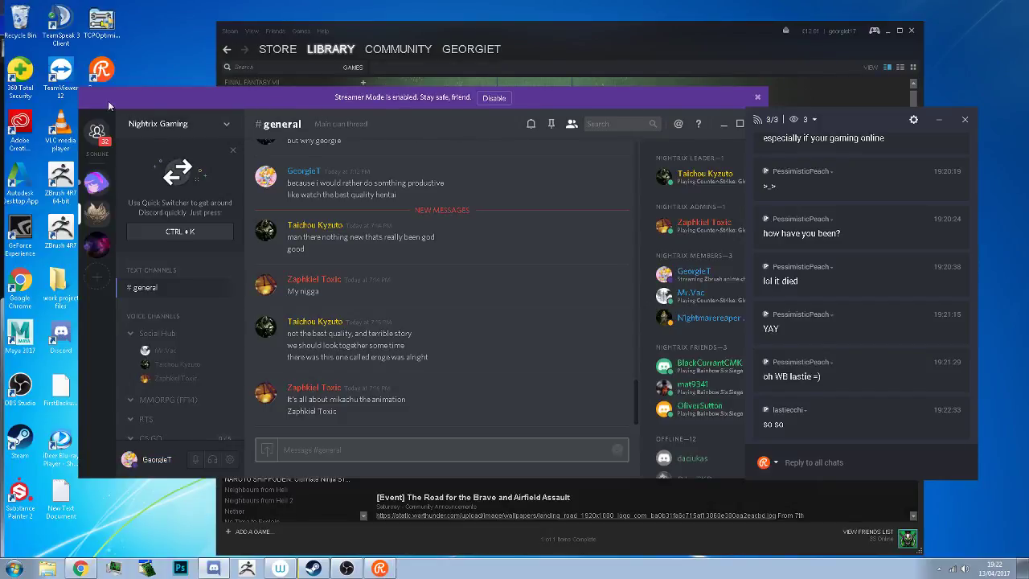
left_click_drag(112, 93, 59, 75)
left_click(701, 106)
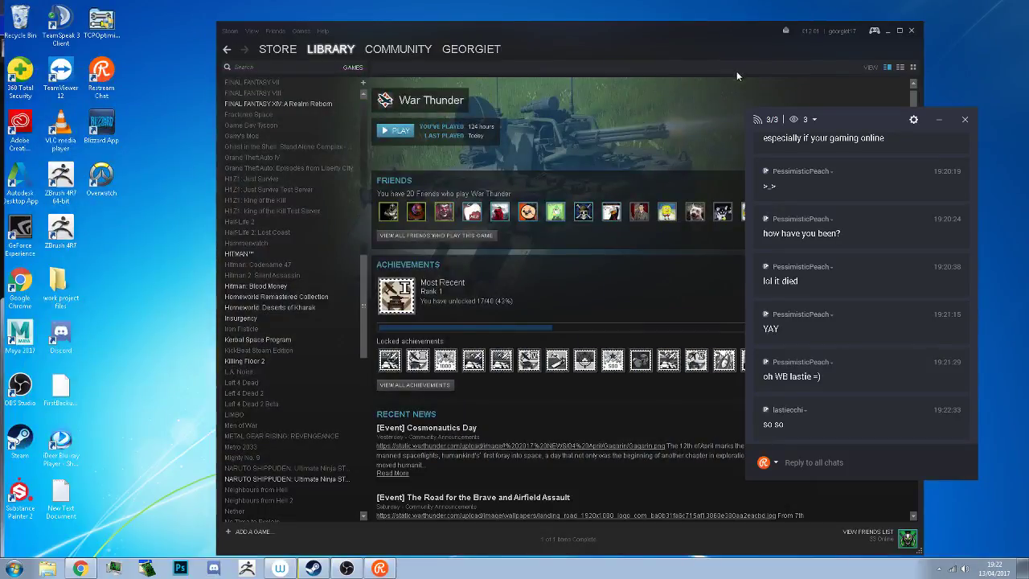
left_click(911, 30)
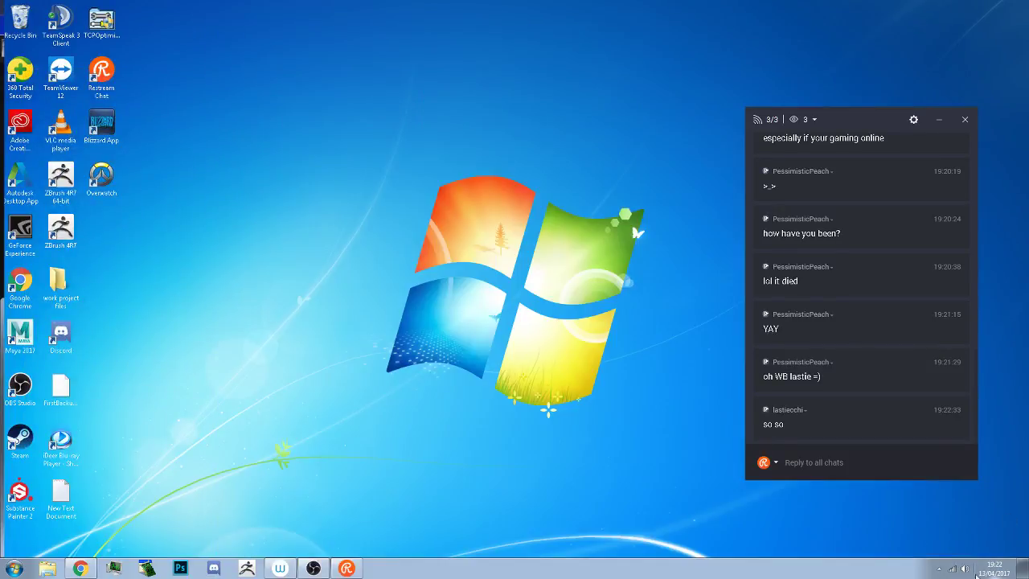
left_click(940, 568)
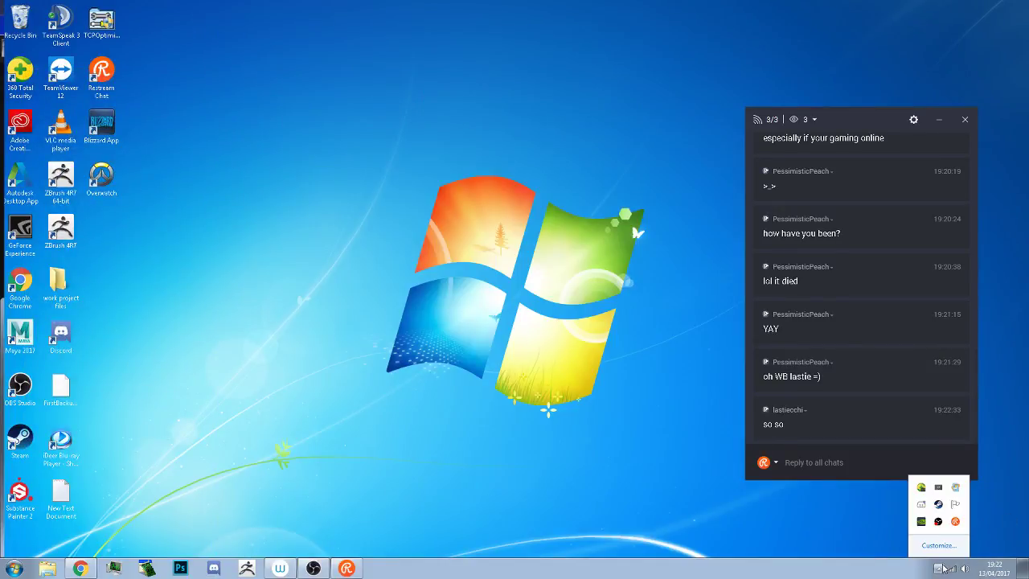
left_click(863, 115)
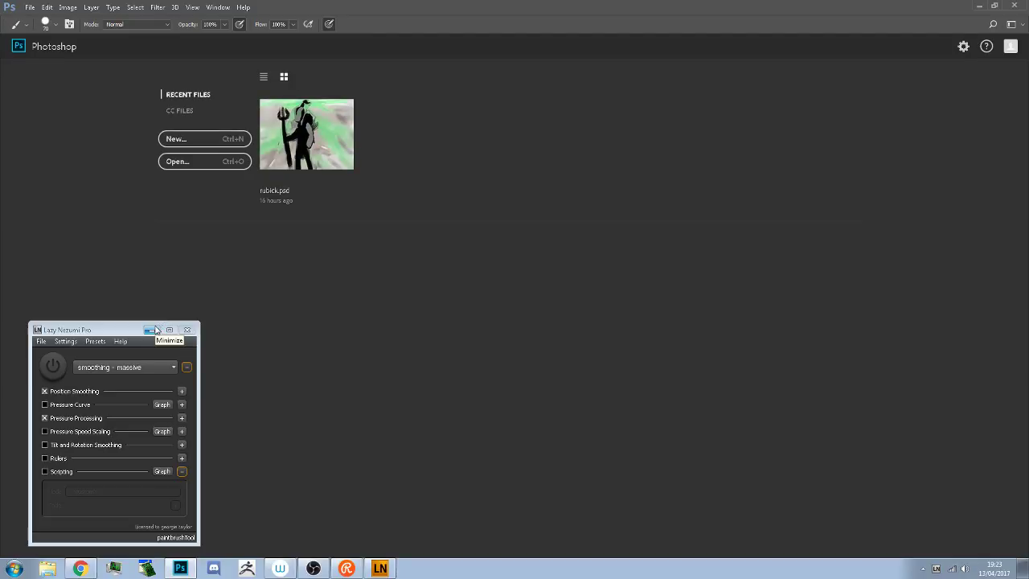
Hide Lazy Nezumi Pro and open rubick.psd from Recent Files
left_click(155, 328)
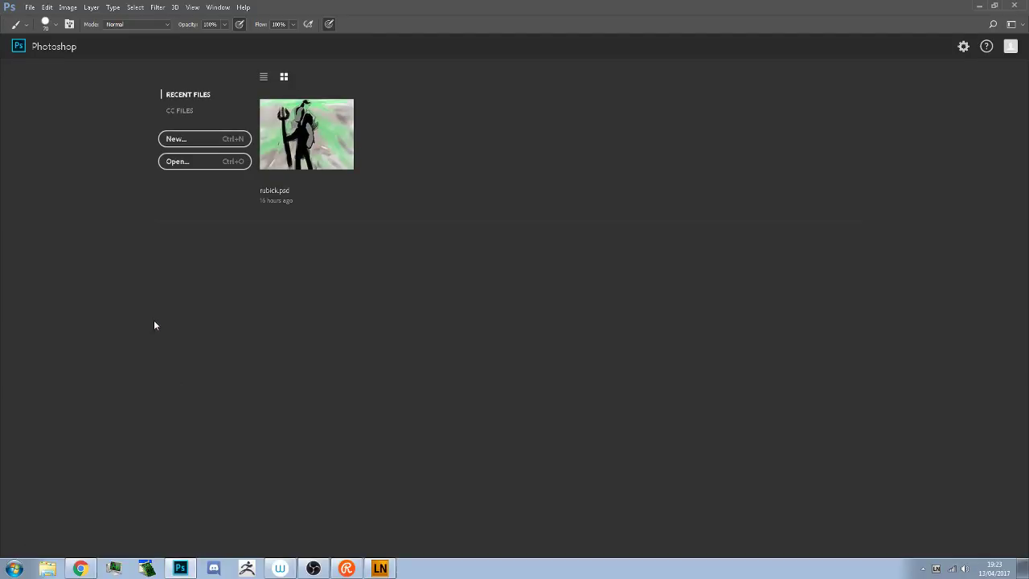
left_click(299, 147)
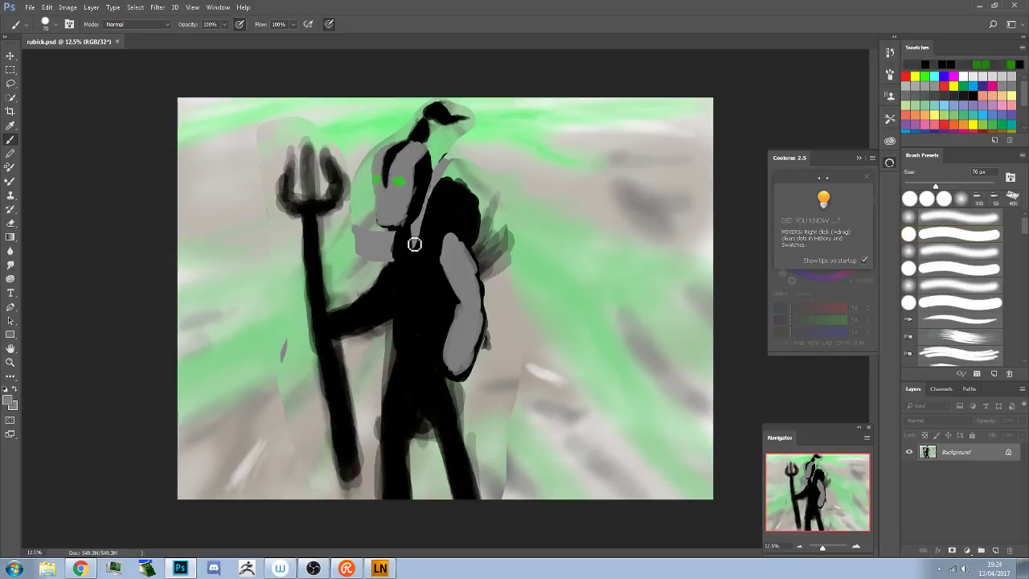
Switch to black with a 300 px brush and paint the neck, upper chest and collar
mouse_move(413, 238)
left_mouse_down()
mouse_move(443, 238)
mouse_move(435, 269)
mouse_move(431, 249)
mouse_move(398, 252)
mouse_move(431, 263)
mouse_move(405, 269)
mouse_move(421, 243)
left_mouse_up()
key("x")
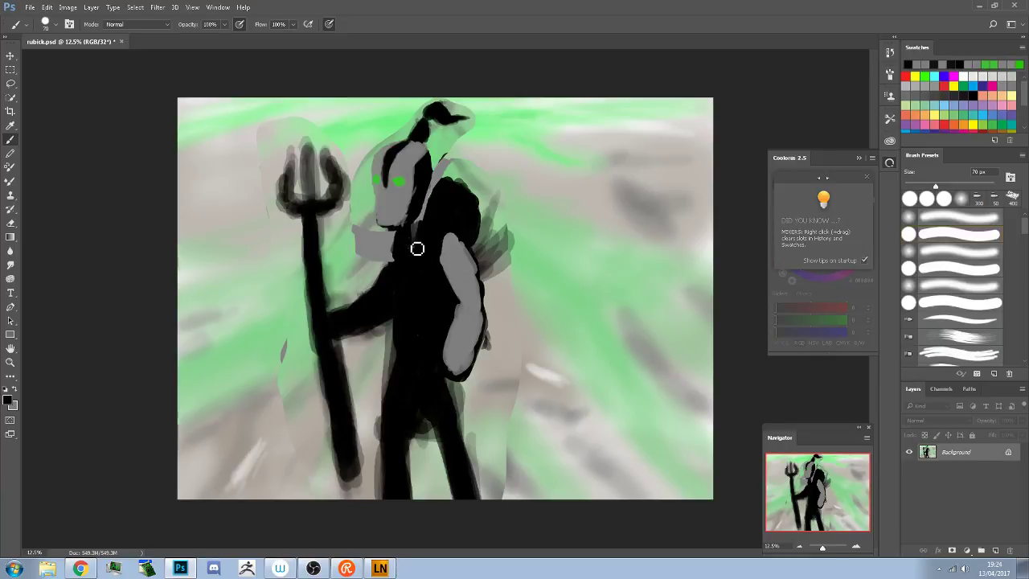
key("bracketright")
key("bracketright")
key("bracketright")
key("bracketright")
key("bracketright")
key("bracketright")
key("bracketright")
key("bracketright")
key("bracketright")
left_click_drag(411, 239, 419, 215)
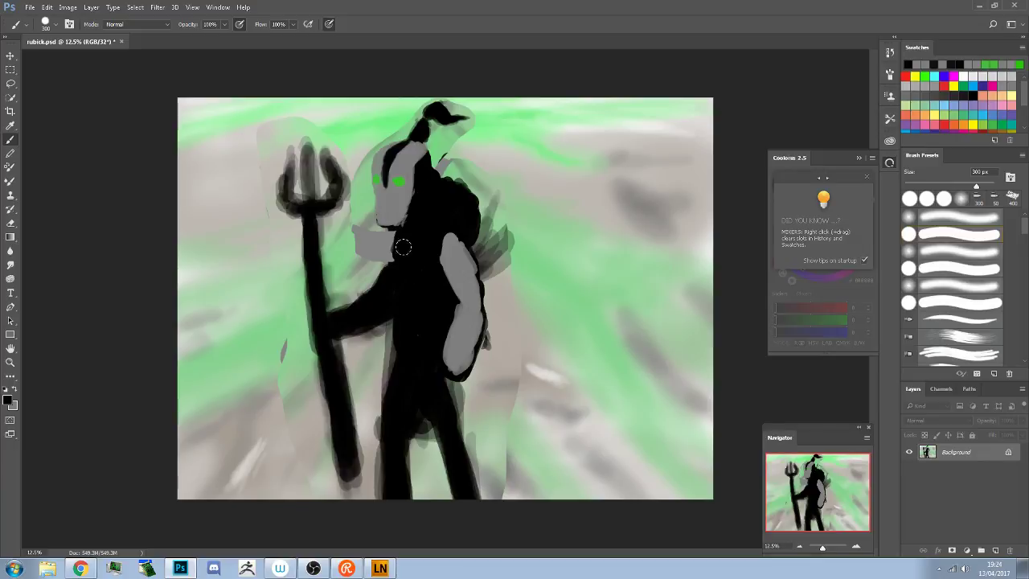
left_click_drag(398, 244, 389, 247)
Darken the head's left edge and the neck, dropping the brush to 150 px
mouse_move(363, 190)
left_mouse_down()
mouse_move(390, 249)
mouse_move(370, 226)
mouse_move(367, 188)
mouse_move(366, 217)
mouse_move(365, 197)
mouse_move(342, 195)
mouse_move(363, 265)
mouse_move(379, 235)
mouse_move(299, 188)
mouse_move(305, 212)
mouse_move(336, 211)
left_mouse_up()
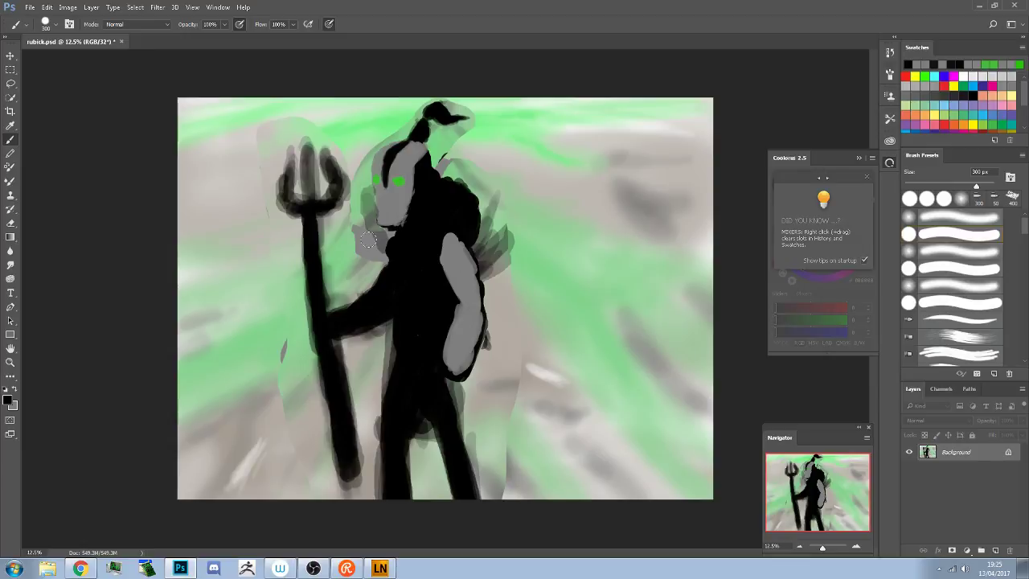
left_click_drag(369, 239, 388, 238)
key("bracketleft")
key("bracketleft")
key("bracketleft")
key("bracketleft")
mouse_move(391, 233)
left_mouse_down()
mouse_move(369, 193)
mouse_move(370, 230)
mouse_move(372, 222)
mouse_move(388, 254)
mouse_move(372, 193)
mouse_move(348, 219)
left_mouse_up()
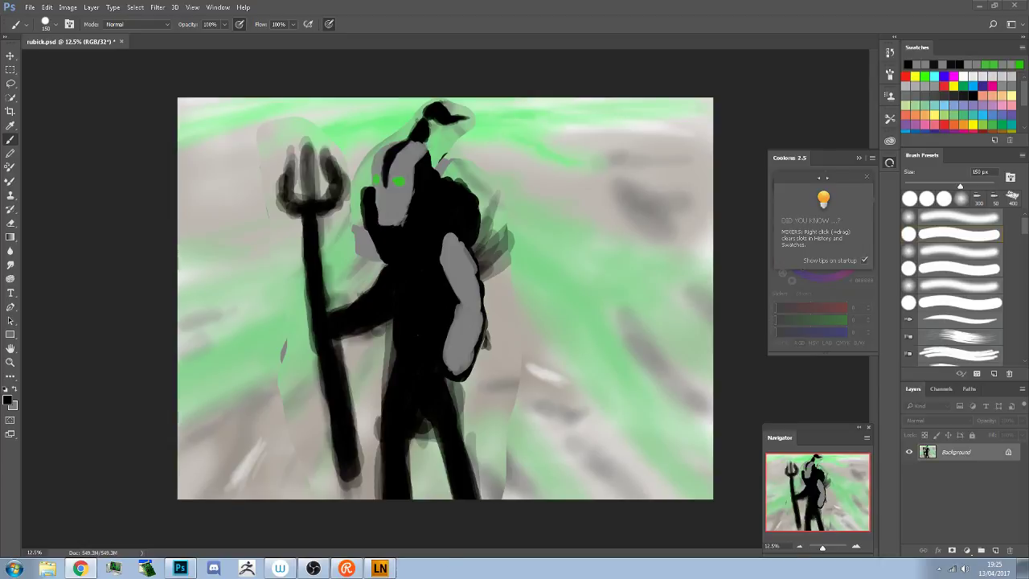
Touch up the left green eye and extend the black under the chin and neck
left_click(373, 184)
left_click_drag(373, 183, 365, 190)
left_click(365, 189)
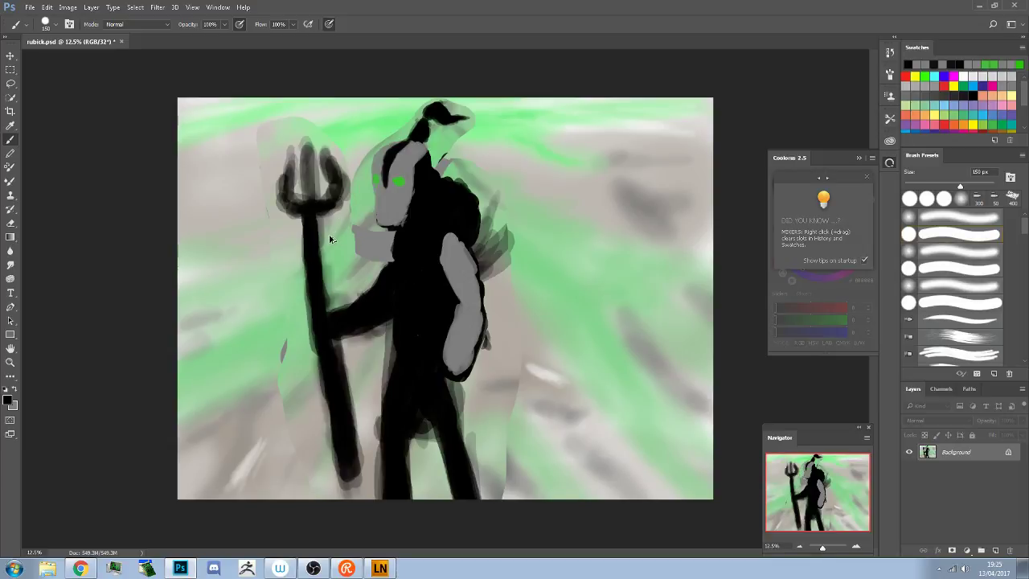
mouse_move(399, 256)
left_mouse_down()
mouse_move(394, 230)
mouse_move(395, 255)
mouse_move(392, 238)
left_mouse_up()
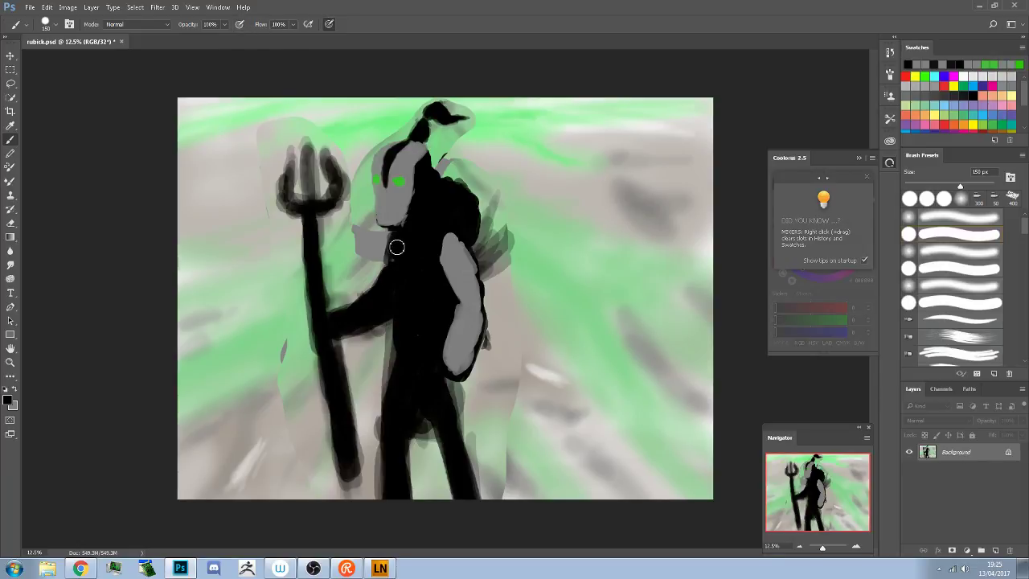
left_click_drag(396, 247, 395, 260)
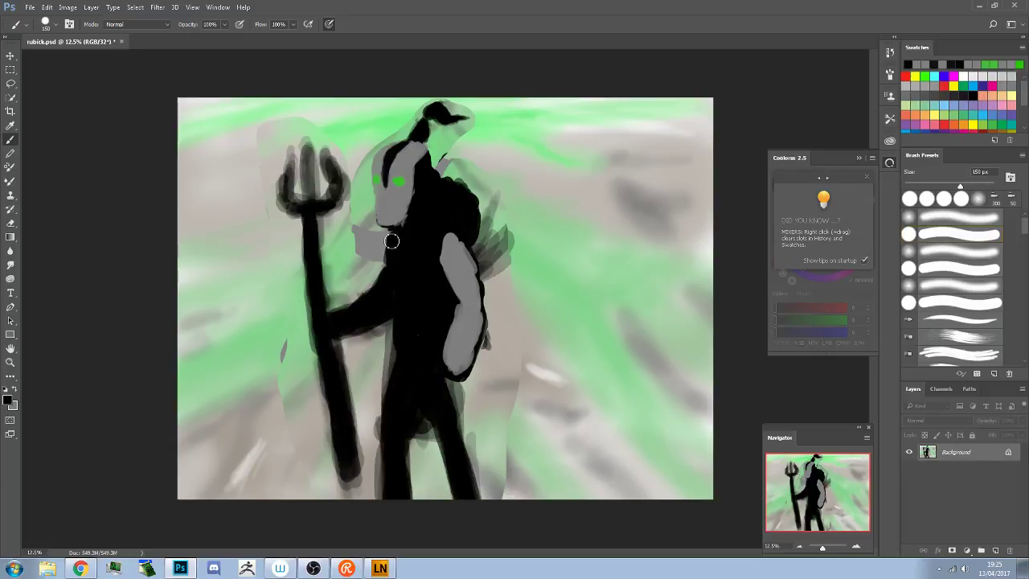
left_click_drag(391, 230, 389, 269)
Fill the right shoulder black and paint a thin light-grey drawstring down the neck
mouse_move(449, 181)
left_mouse_down()
mouse_move(473, 193)
mouse_move(466, 225)
left_mouse_up()
left_click(407, 230, "alt")
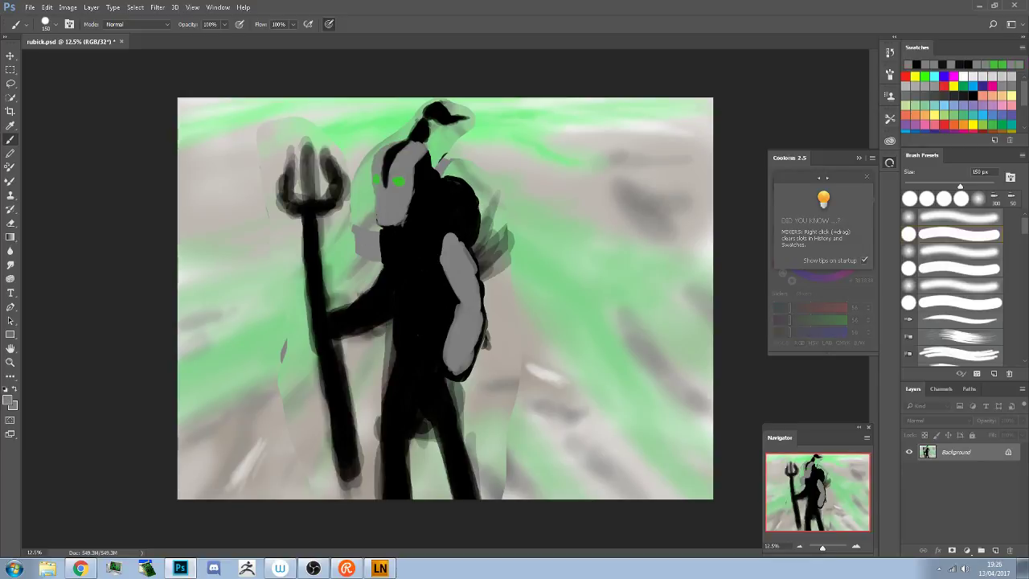
mouse_move(360, 174)
left_mouse_down()
mouse_move(377, 160)
mouse_move(366, 185)
left_mouse_up()
left_click_drag(424, 203, 425, 252)
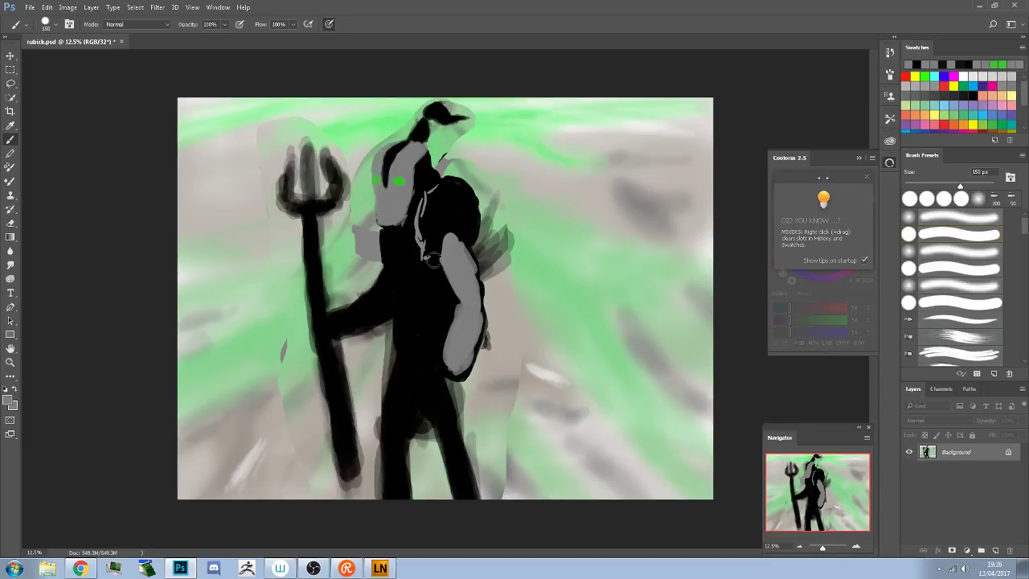
Paint a second thin light-grey drawstring beside the first one
left_click_drag(432, 191, 437, 254)
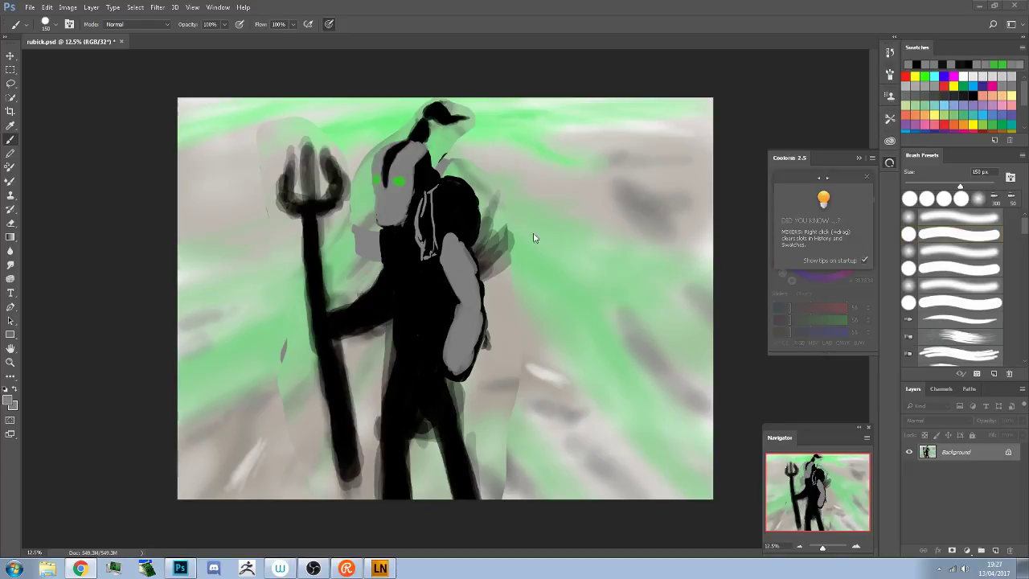
Add light strokes across the chest and edge the grey shoulder band with dark grey
left_click_drag(433, 203, 423, 237)
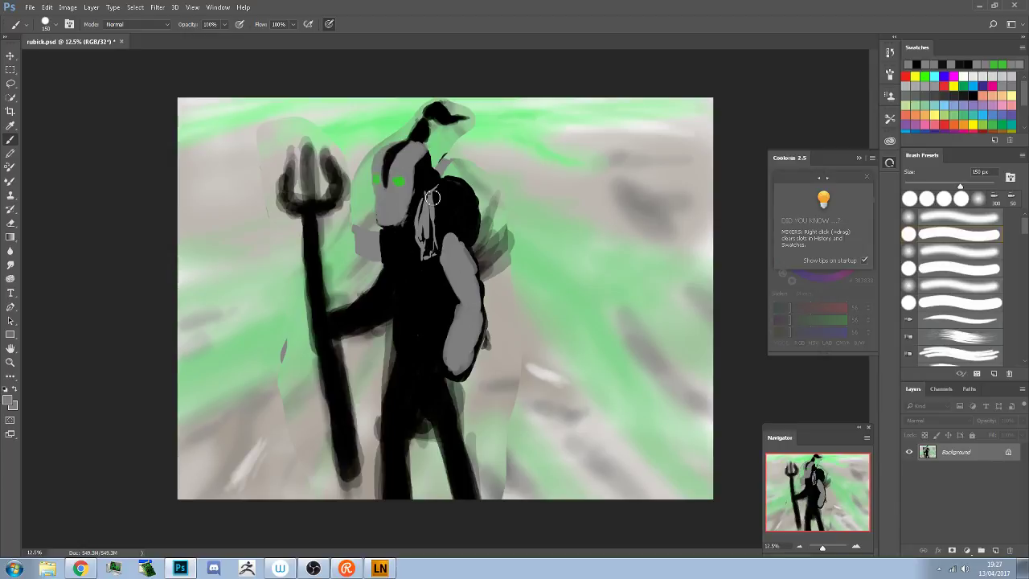
mouse_move(435, 198)
left_mouse_down()
mouse_move(430, 252)
mouse_move(429, 215)
mouse_move(425, 236)
mouse_move(397, 234)
mouse_move(390, 265)
mouse_move(404, 250)
mouse_move(408, 207)
mouse_move(422, 233)
left_mouse_up()
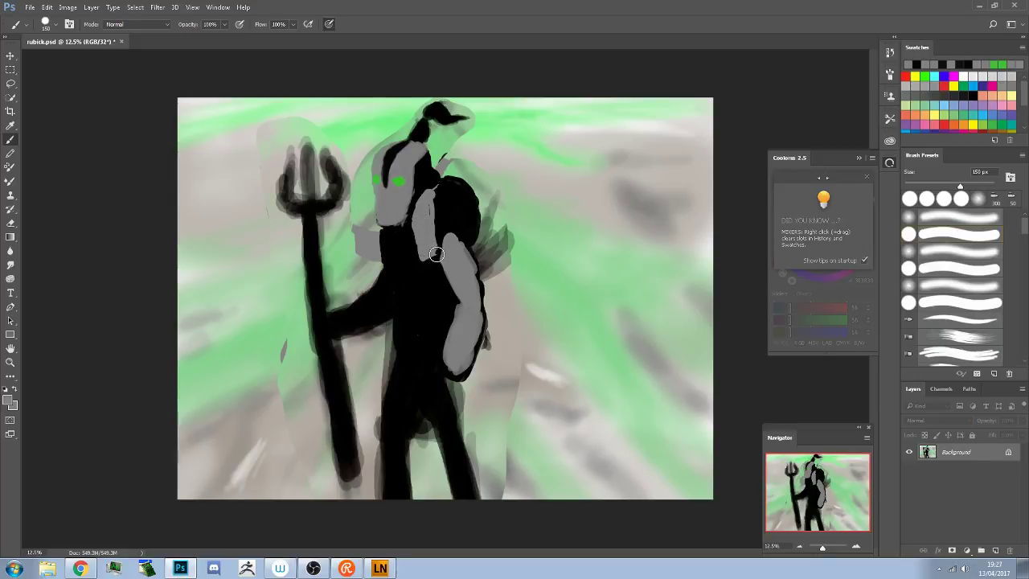
mouse_move(438, 247)
left_mouse_down()
mouse_move(441, 190)
mouse_move(454, 187)
mouse_move(482, 215)
mouse_move(482, 239)
mouse_move(445, 234)
mouse_move(450, 227)
mouse_move(426, 261)
left_mouse_up()
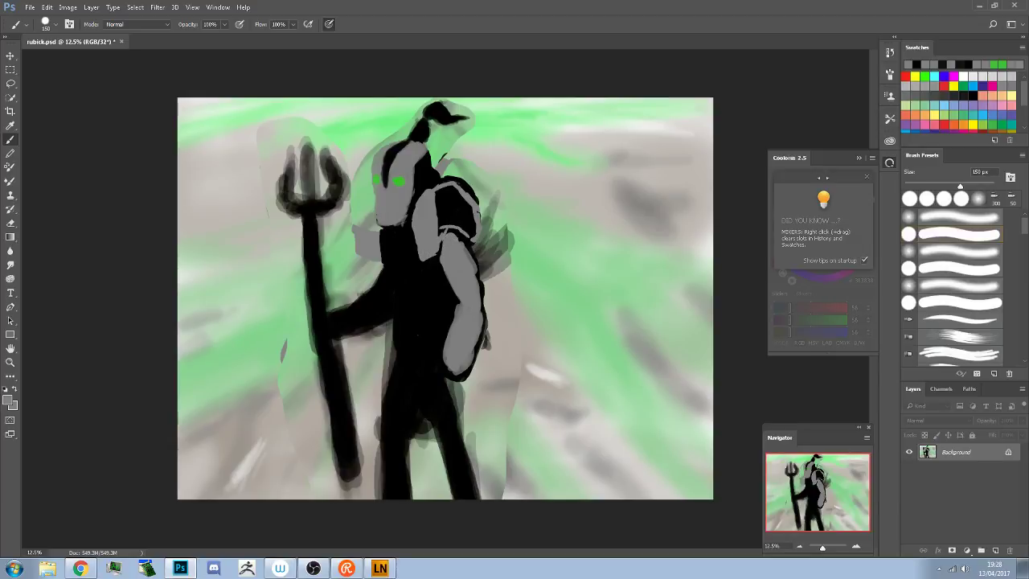
left_click(458, 235, "alt")
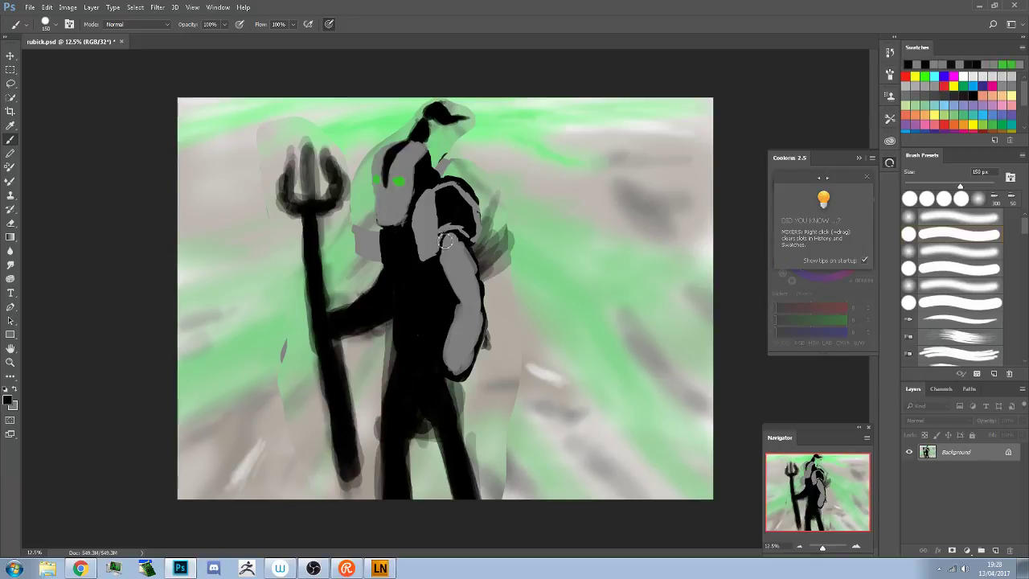
left_click(438, 235, "alt")
mouse_move(438, 235)
left_mouse_down()
mouse_move(475, 237)
mouse_move(472, 212)
mouse_move(450, 196)
mouse_move(437, 201)
mouse_move(447, 194)
mouse_move(428, 222)
mouse_move(446, 210)
mouse_move(442, 218)
mouse_move(454, 221)
mouse_move(441, 226)
mouse_move(463, 217)
mouse_move(471, 233)
mouse_move(462, 223)
mouse_move(479, 217)
mouse_move(435, 198)
left_mouse_up()
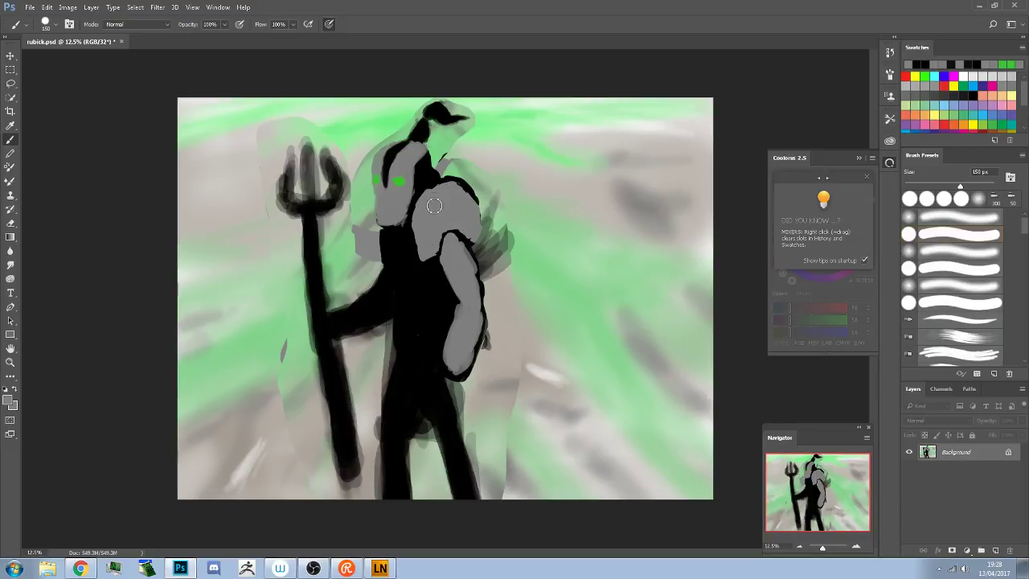
Paint grey beside the head, then black strokes around the neck and shoulder
mouse_move(367, 213)
left_mouse_down()
mouse_move(360, 237)
mouse_move(382, 252)
mouse_move(344, 271)
left_mouse_up()
left_click(405, 241, "alt")
mouse_move(442, 201)
left_mouse_down()
mouse_move(434, 193)
mouse_move(422, 213)
mouse_move(433, 201)
mouse_move(422, 225)
mouse_move(454, 193)
mouse_move(436, 193)
mouse_move(431, 240)
left_mouse_up()
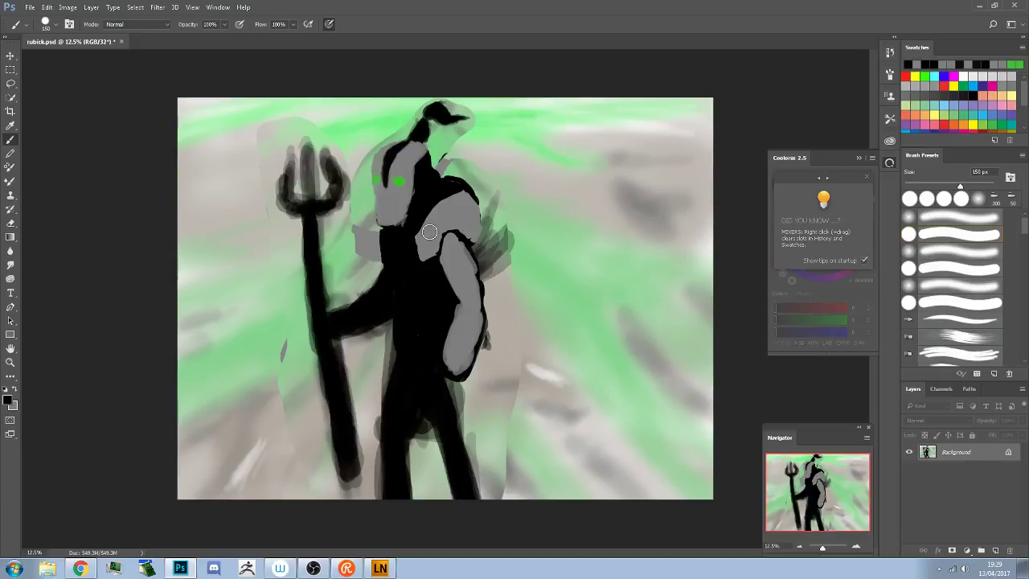
left_click_drag(426, 230, 431, 231)
left_click(14, 568)
type("pen")
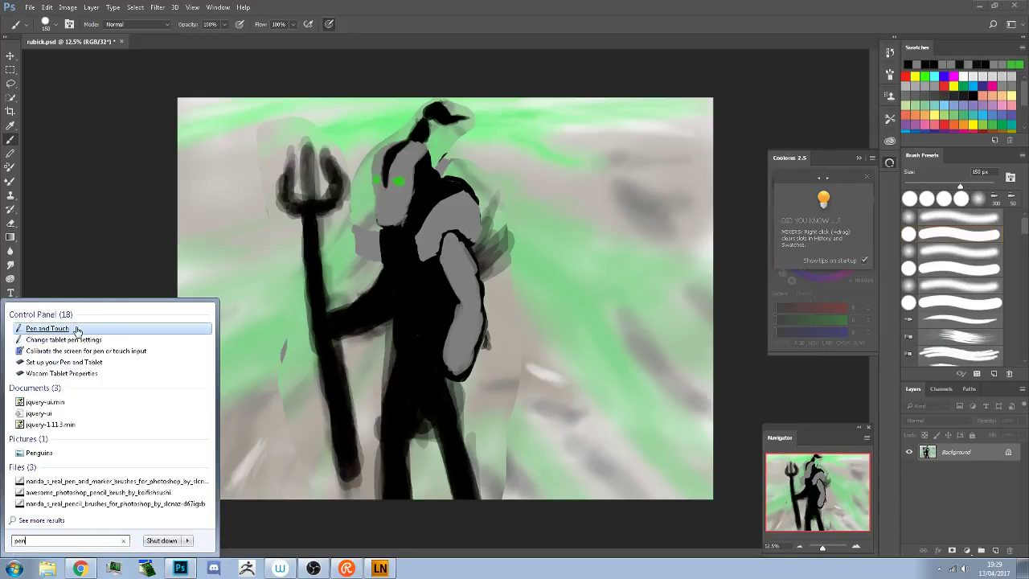
left_click(79, 329)
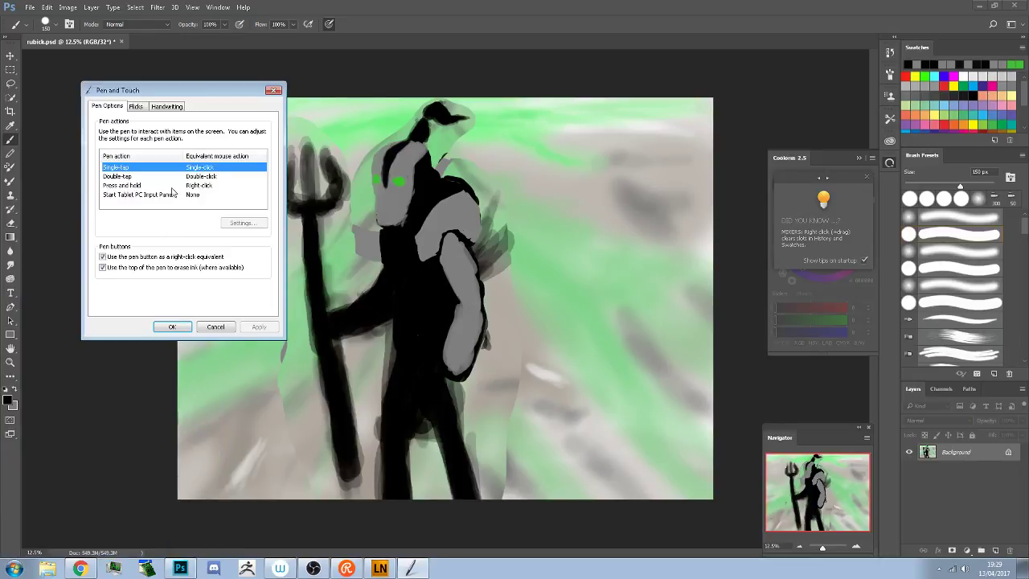
left_click(138, 106)
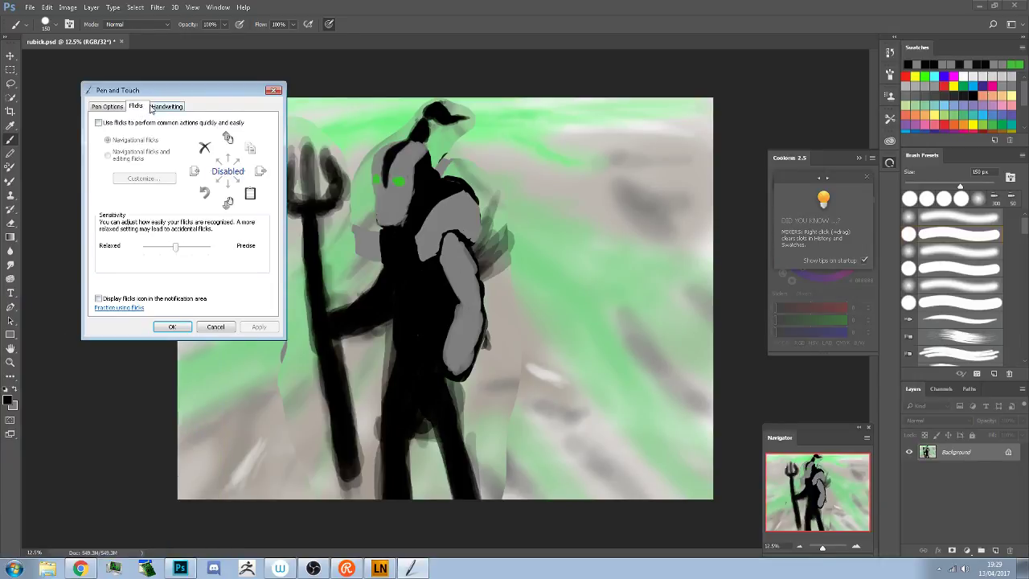
left_click(160, 106)
left_click(139, 110)
left_click(98, 298)
left_click(98, 298)
left_click(112, 110)
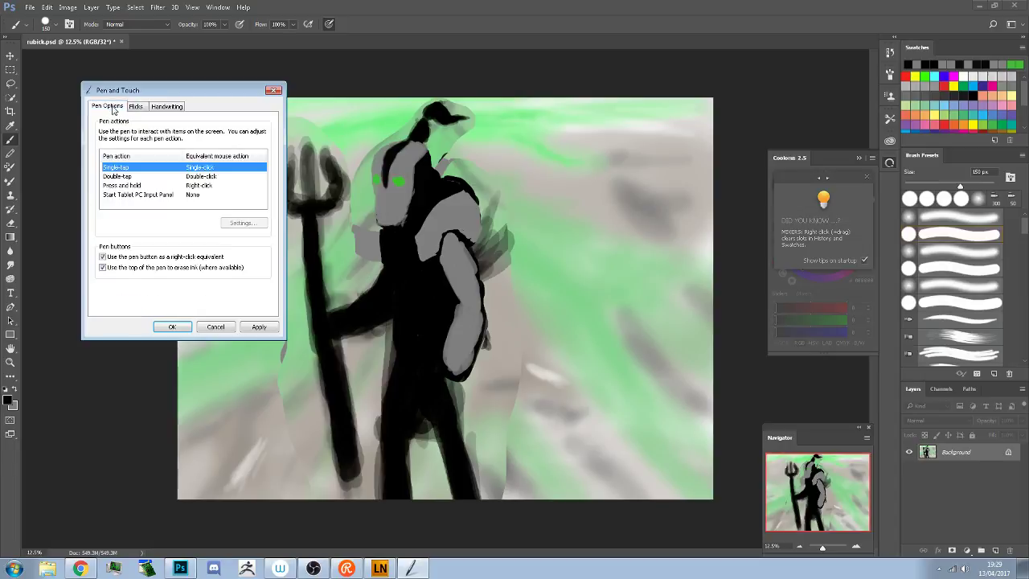
left_click(203, 176)
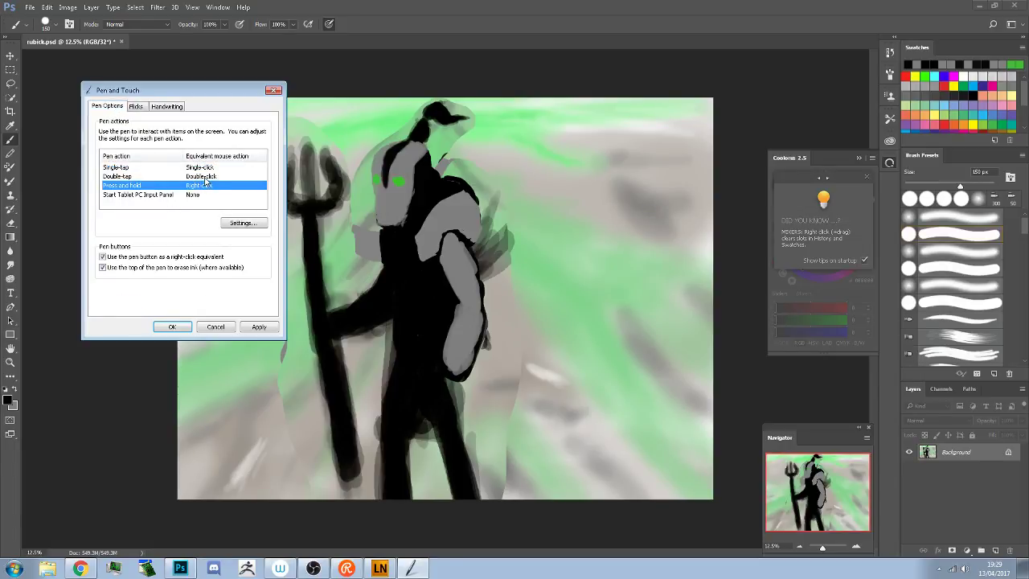
double_click(203, 179)
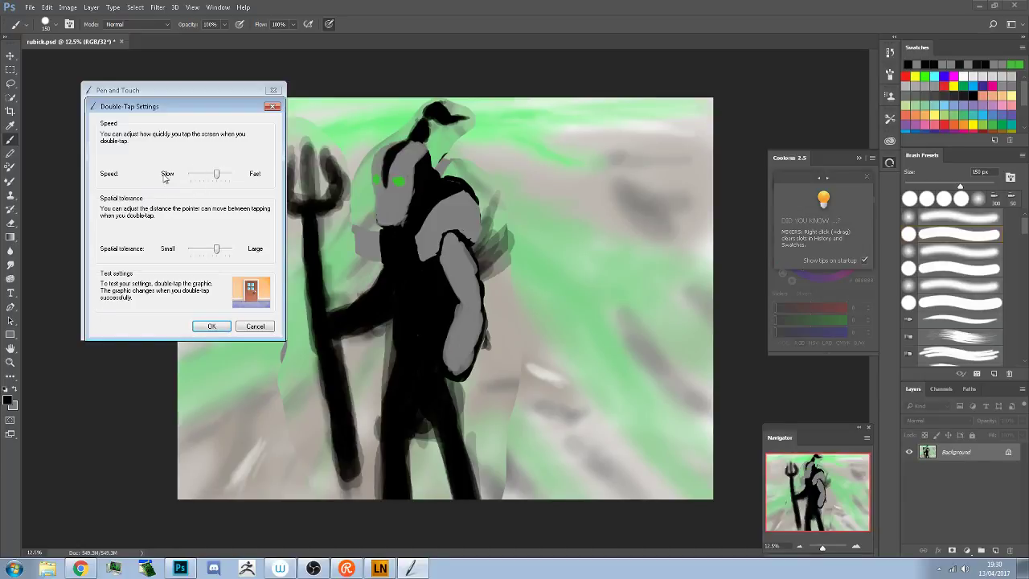
left_click_drag(217, 174, 191, 175)
mouse_move(202, 182)
left_mouse_down()
mouse_move(265, 178)
mouse_move(215, 178)
left_mouse_up()
left_click(254, 326)
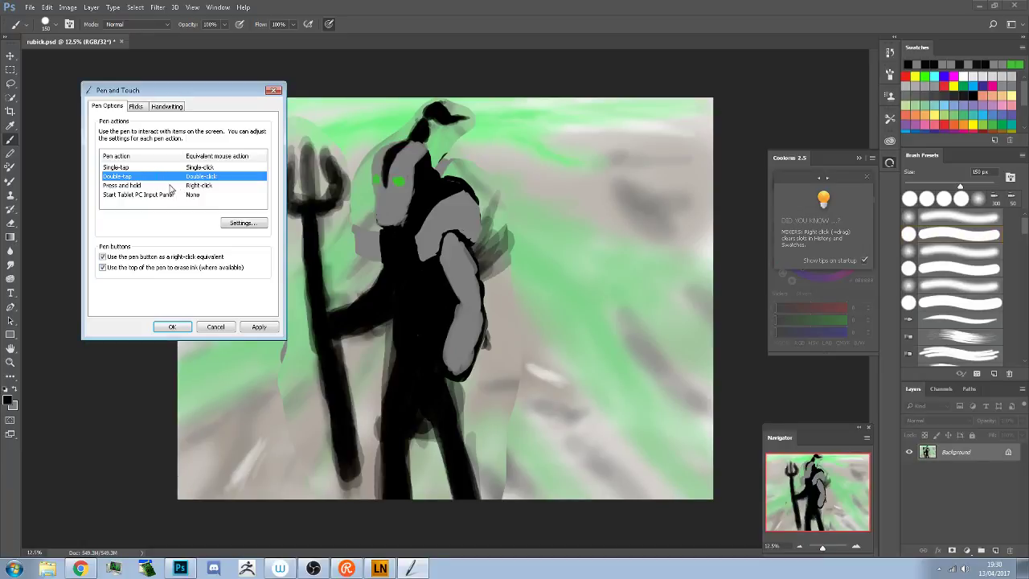
left_click(171, 186)
left_click(243, 223)
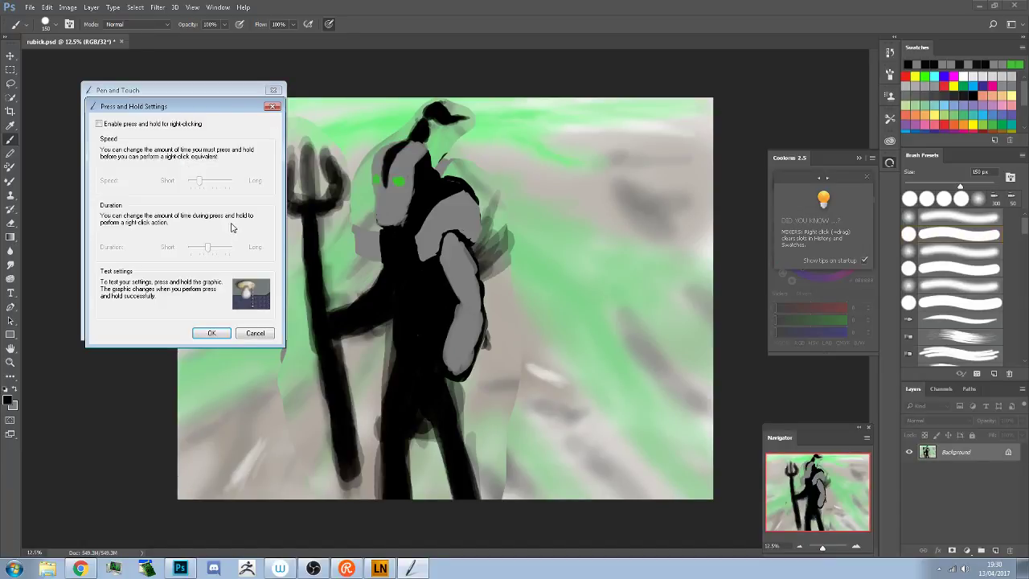
left_click(255, 333)
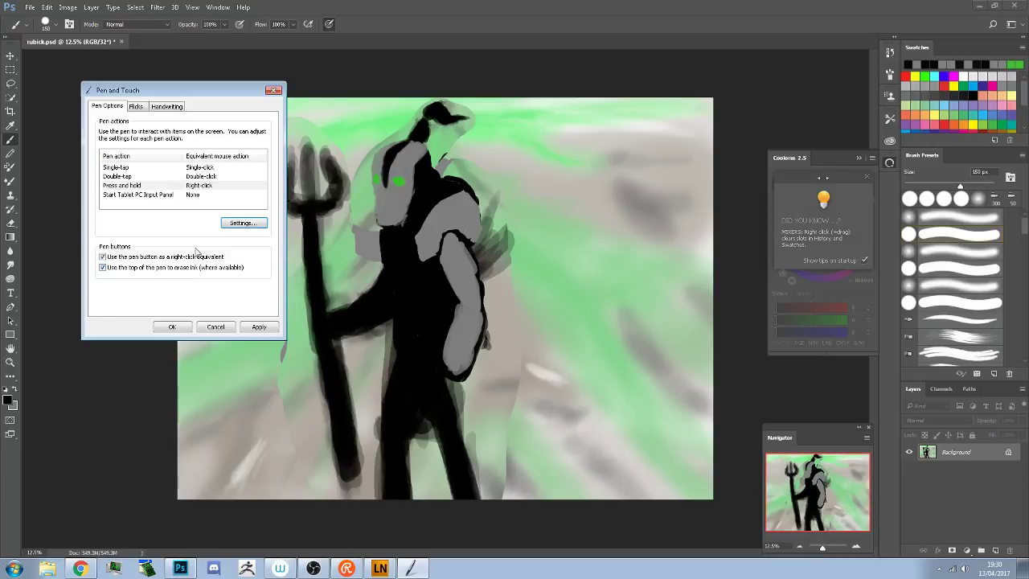
left_click(220, 326)
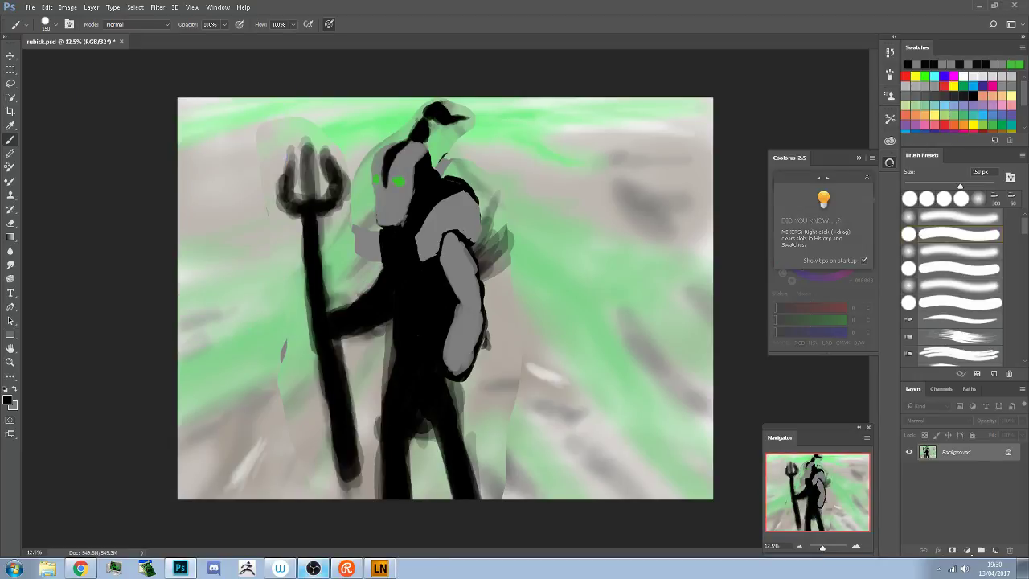
Open the Wacom Desktop Center's Pen Settings for the Photoshop application
left_click(279, 568)
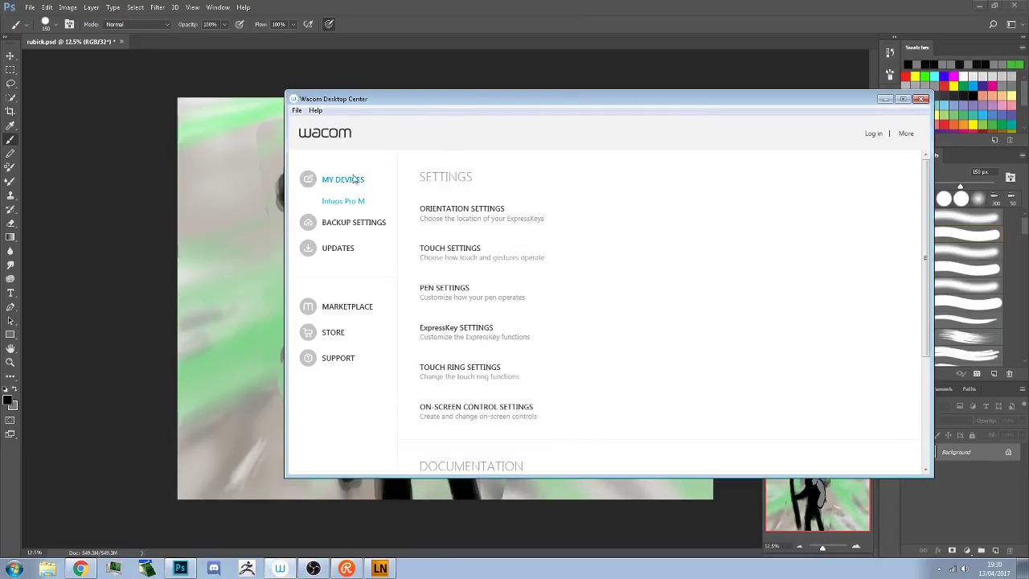
left_click(434, 288)
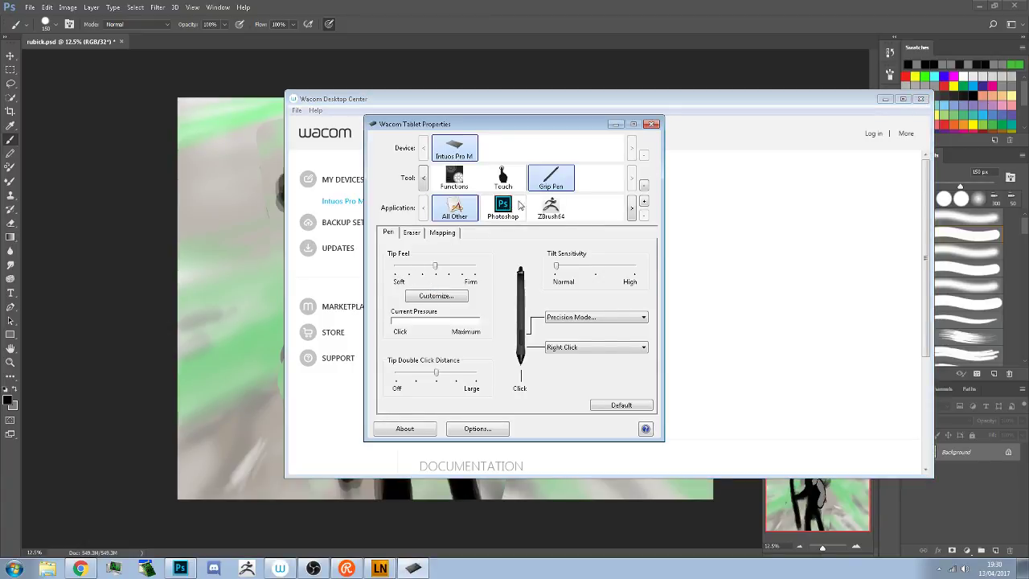
left_click(503, 211)
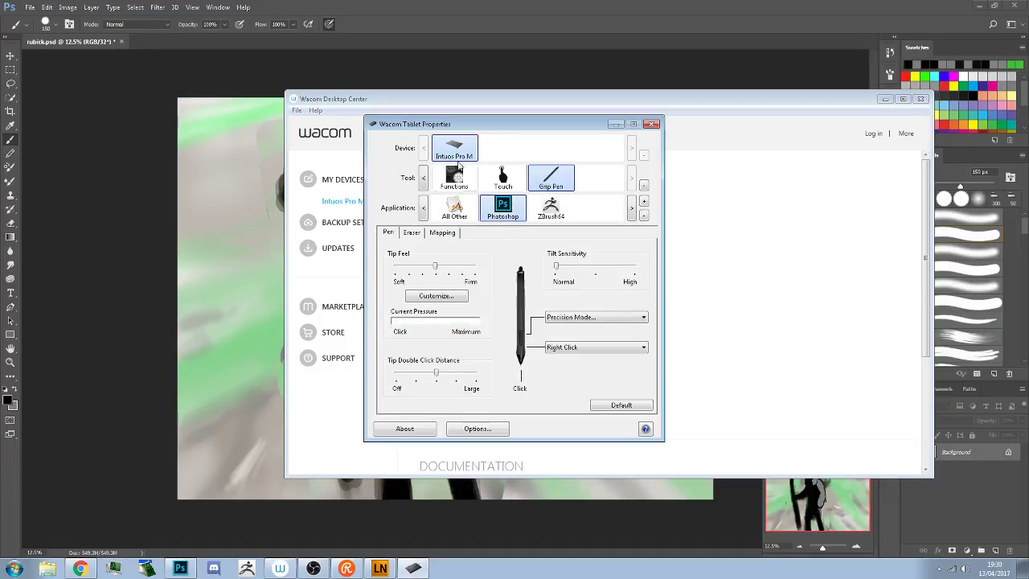
Tap the pen repeatedly to check Current Pressure registers up to full pressure
left_click(510, 247)
left_click(510, 247)
left_click(507, 256)
left_click(509, 261)
left_click(510, 264)
left_click(509, 267)
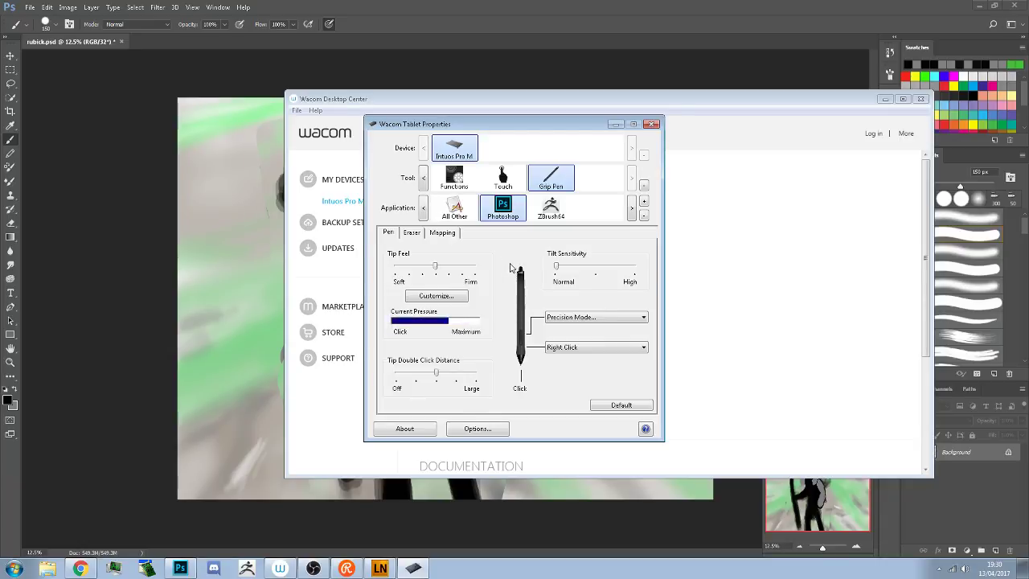
left_click(507, 270)
Test the pen's pressure response with a series of light to full taps
left_click(515, 299)
left_click_drag(503, 316, 505, 320)
left_click(510, 337)
left_click(510, 339)
left_click(506, 341)
left_click(500, 344)
left_click(500, 348)
left_click(505, 351)
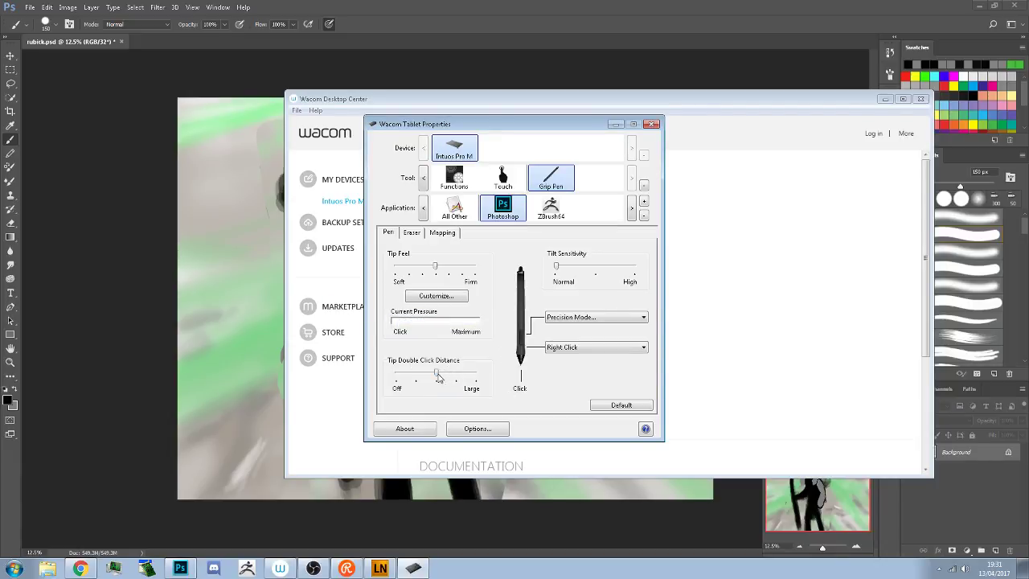
Set Tip Double Click Distance one step above Off and open the Options dialog
left_click_drag(438, 375, 498, 370)
left_click_drag(474, 374, 403, 372)
left_click(437, 373)
left_click_drag(511, 364, 505, 370)
left_click(483, 430)
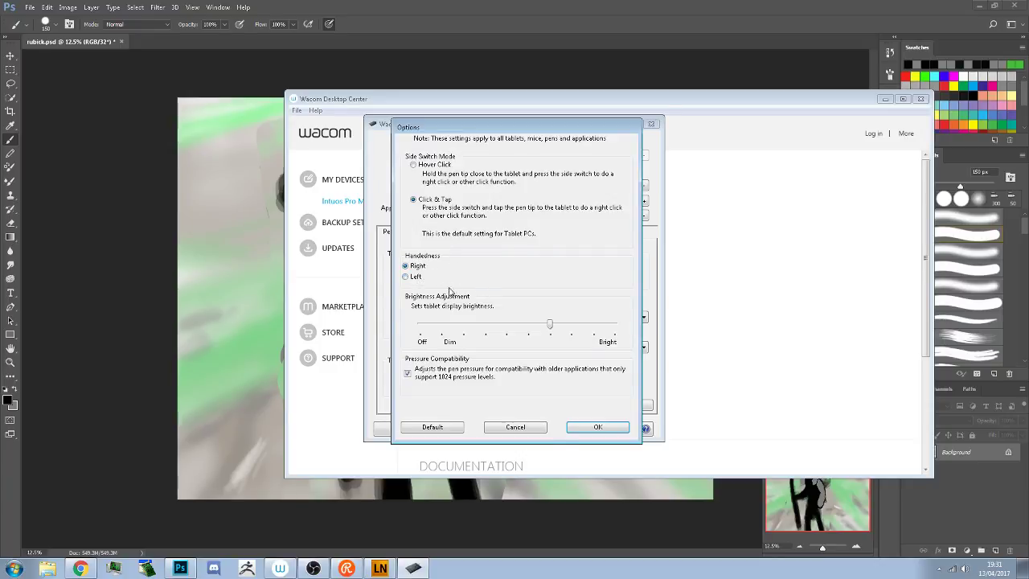
Turn off tip double-click distance for ZBrush64 and All Other applications
left_click(594, 426)
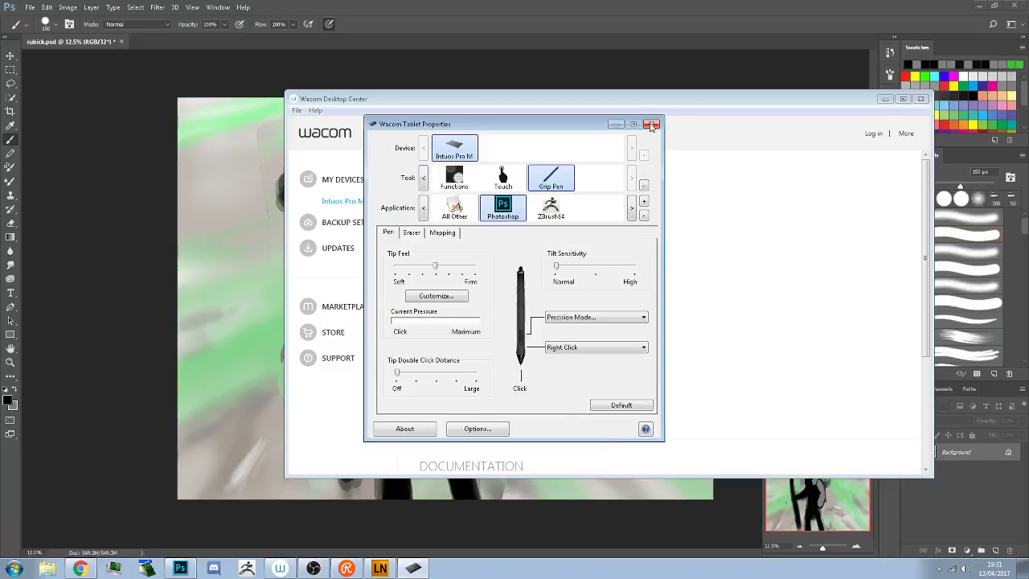
left_click(551, 207)
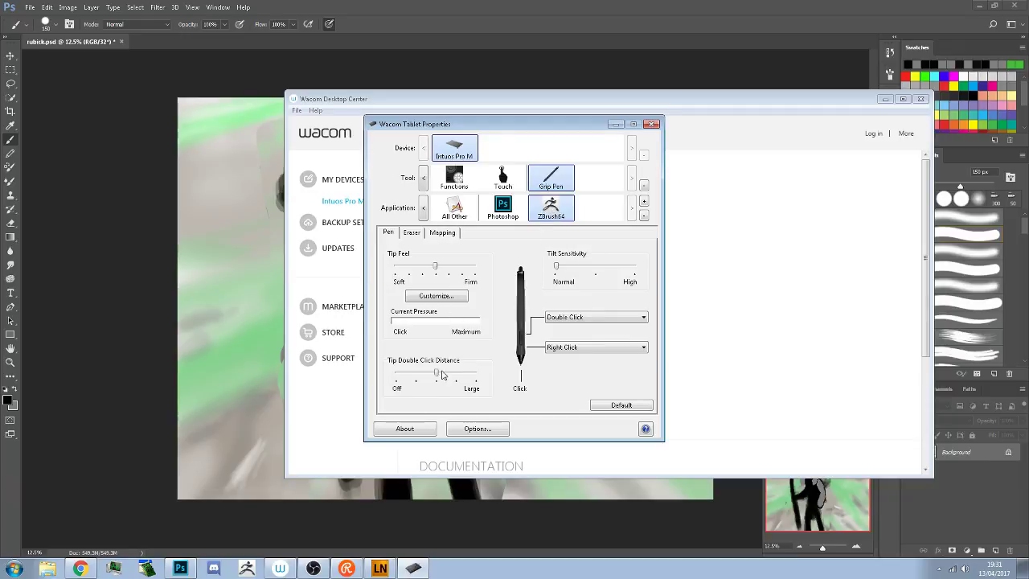
left_click(397, 373)
left_click(473, 430)
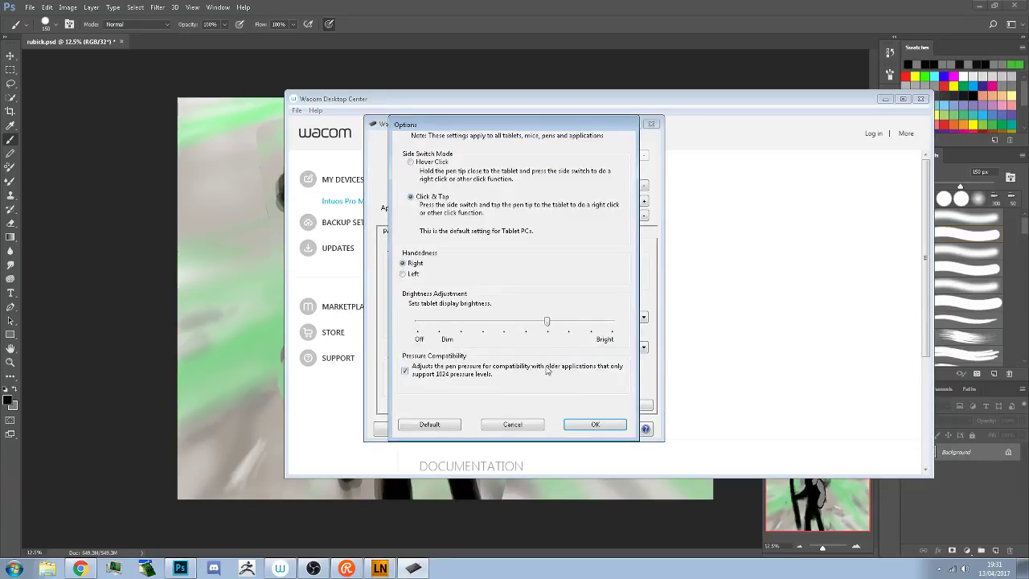
left_click(591, 423)
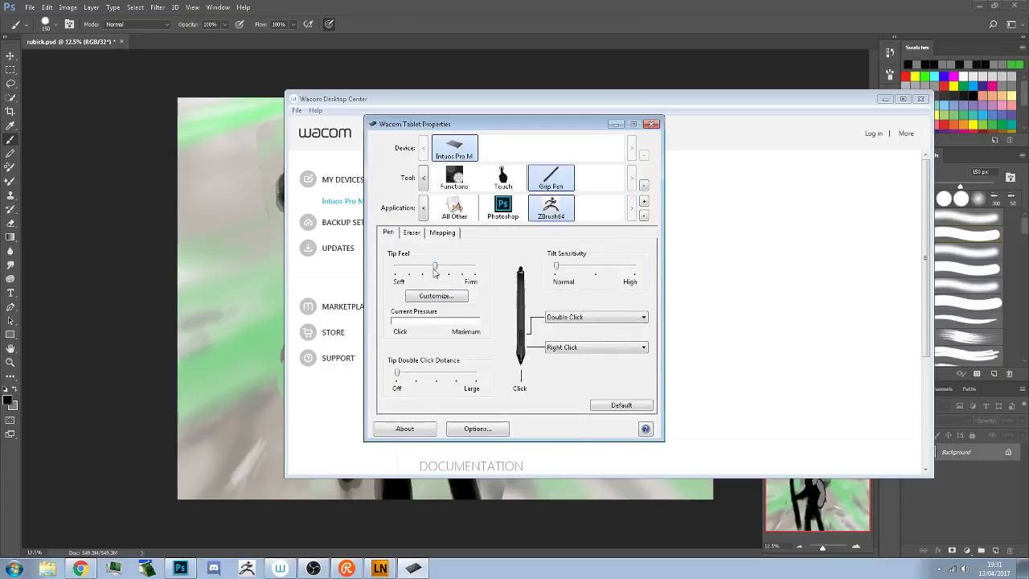
left_click(454, 207)
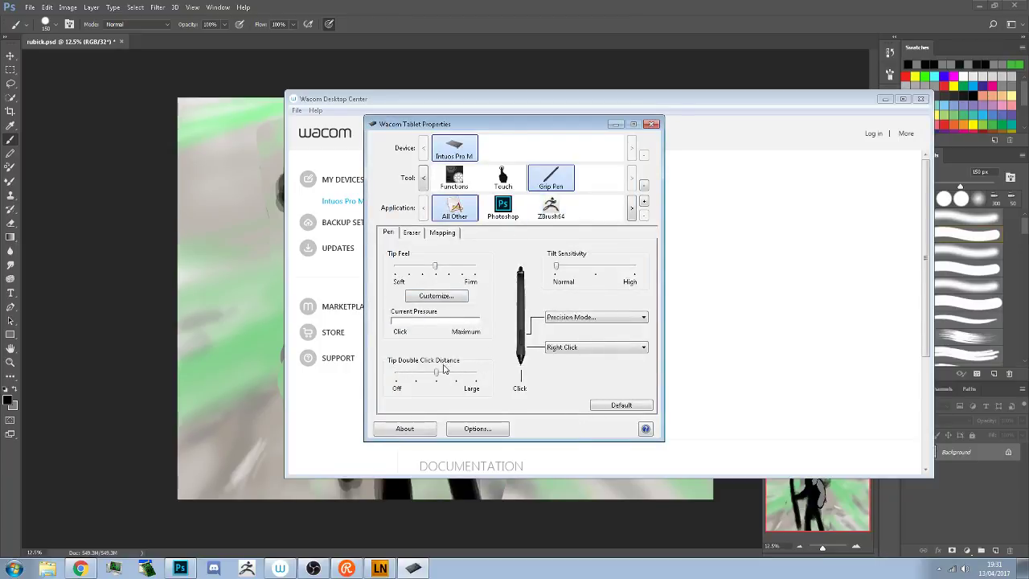
left_click_drag(438, 374, 393, 372)
left_click(503, 208)
left_click(550, 207)
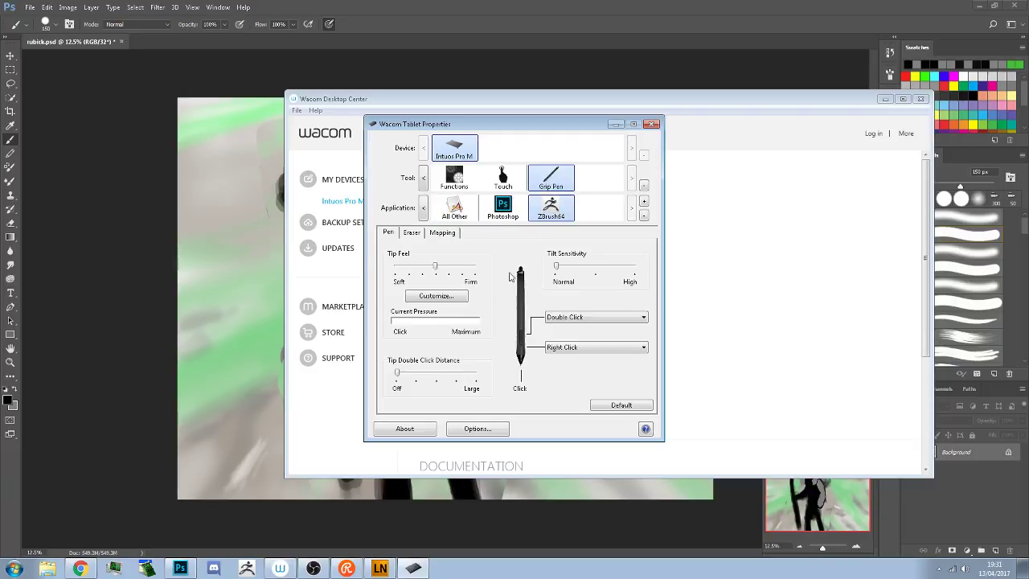
Try ZBrush64's tip feel at softest, test pressure, then set it to firmest
left_click_drag(435, 268, 395, 266)
left_click(492, 302)
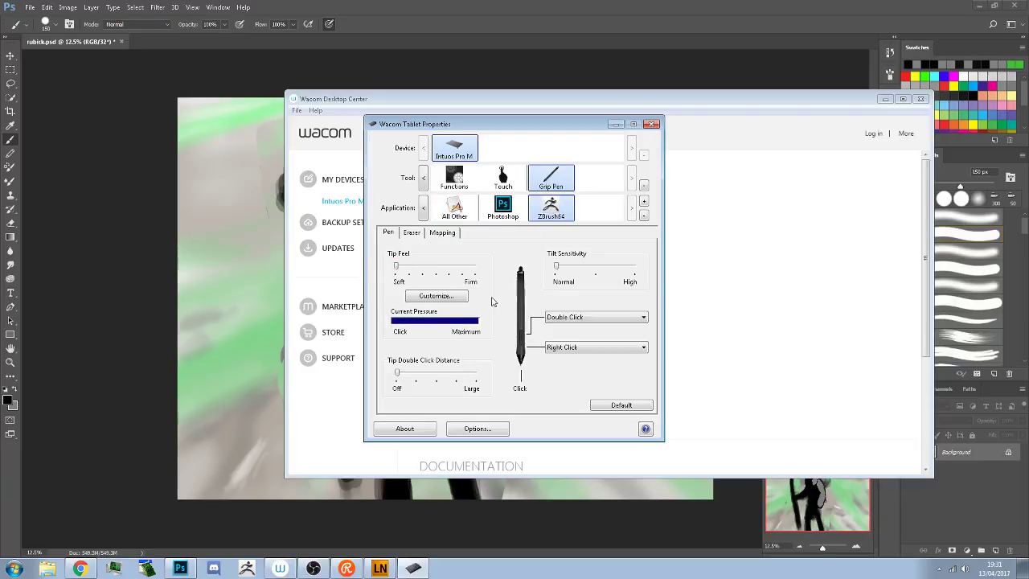
left_click(493, 303)
left_click(493, 306)
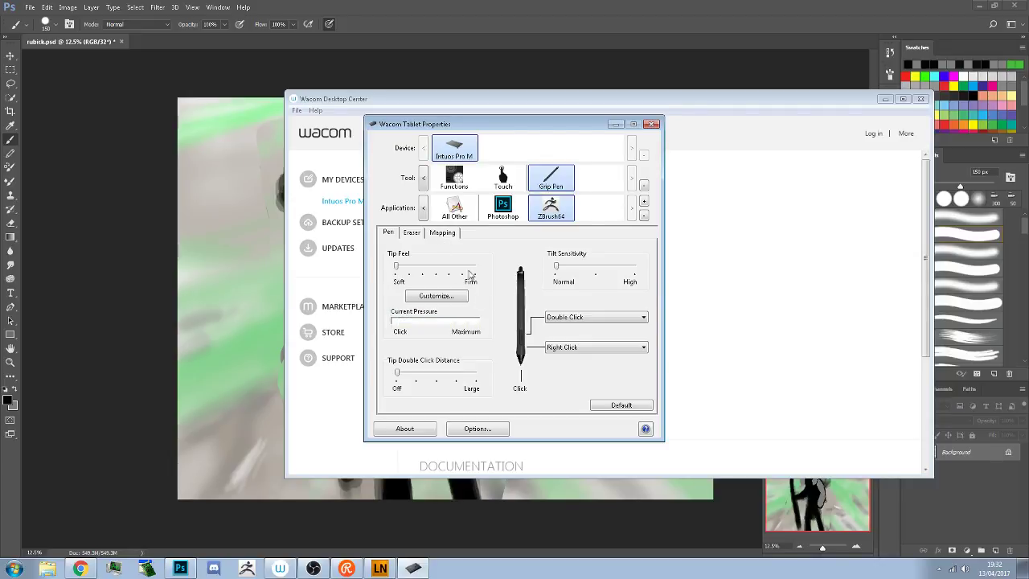
left_click(492, 272)
left_click(491, 276)
left_click(475, 271)
left_click(475, 271)
left_click(472, 269)
left_click_drag(396, 267, 438, 268)
Move All Other applications' tip feel partway toward Firm, comparing with Photoshop
left_click(476, 213)
left_click(484, 213)
left_click(450, 219)
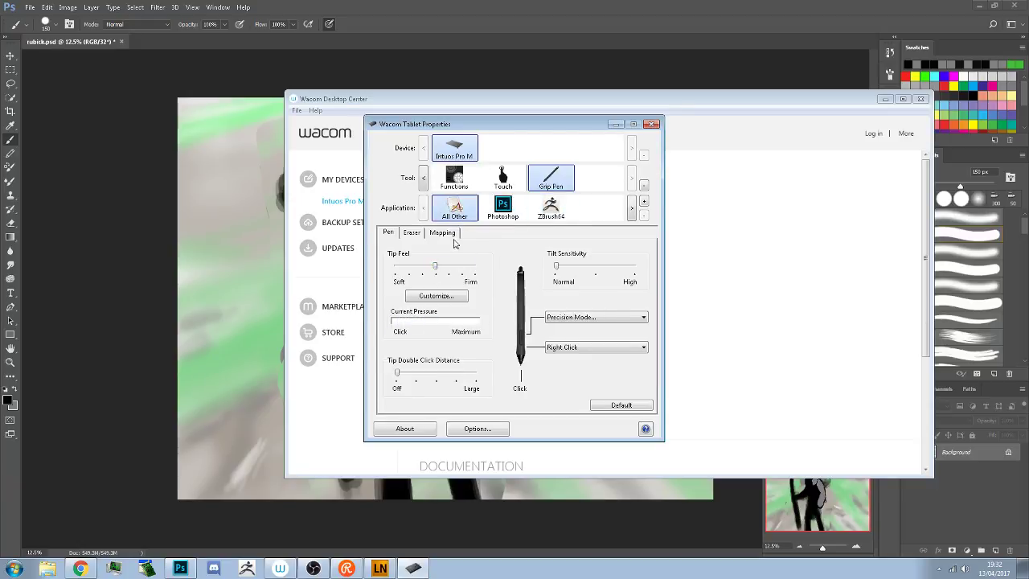
left_click_drag(446, 267, 473, 266)
left_click(519, 207)
left_click(454, 209)
Test pressure, ease All Other tip feel slightly softer, and close Tablet Properties
left_click_drag(493, 318, 484, 364)
left_click_drag(505, 262, 493, 312)
left_click_drag(472, 268, 485, 416)
left_click_drag(461, 269, 448, 269)
left_click_drag(509, 275, 482, 347)
left_click(492, 314)
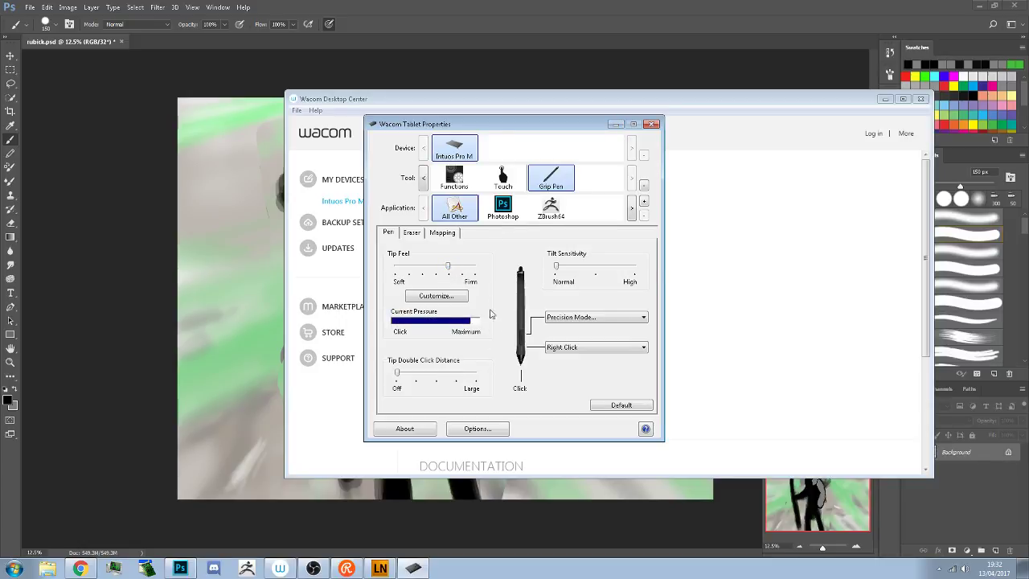
left_click(652, 124)
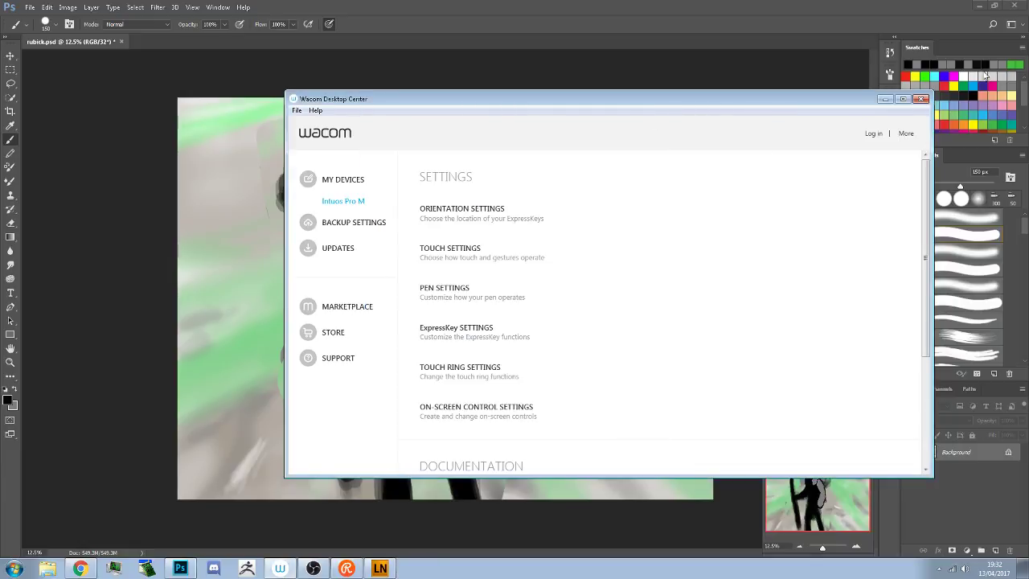
Close Wacom Desktop Center and undo a test stroke across the painting
left_click(885, 99)
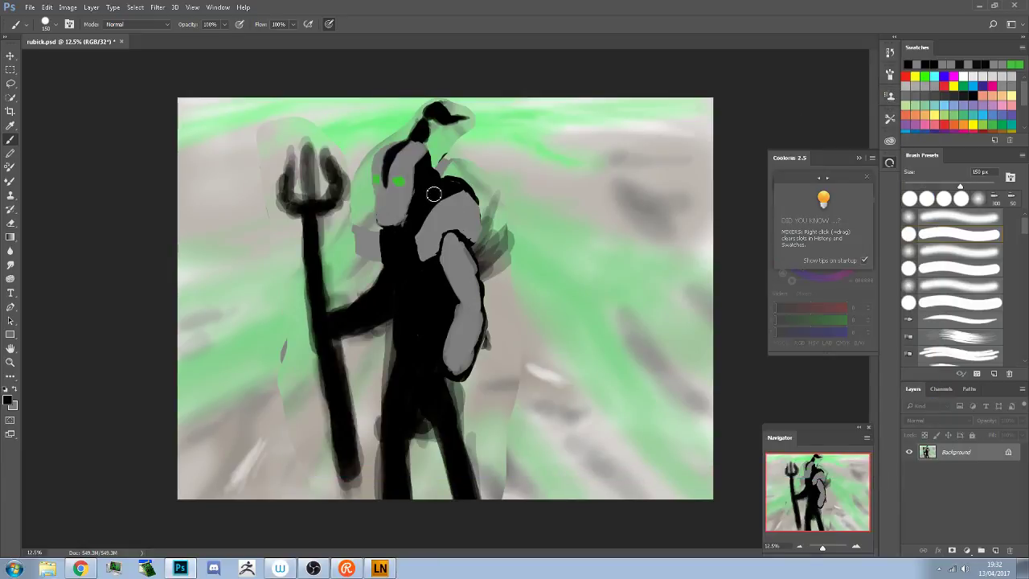
mouse_move(372, 260)
left_mouse_down()
mouse_move(534, 153)
mouse_move(658, 138)
mouse_move(631, 161)
left_mouse_up()
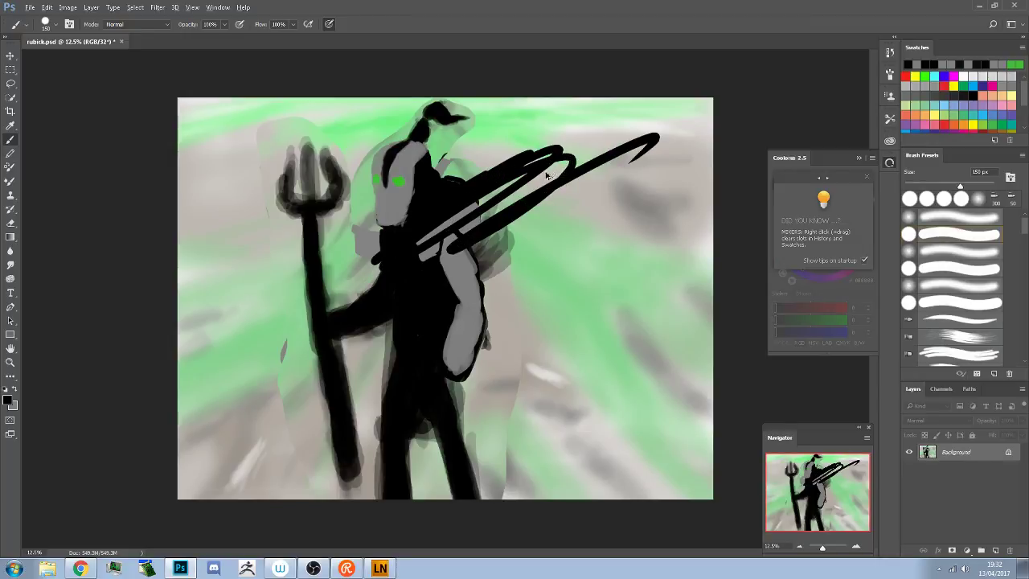
key("ctrl+z")
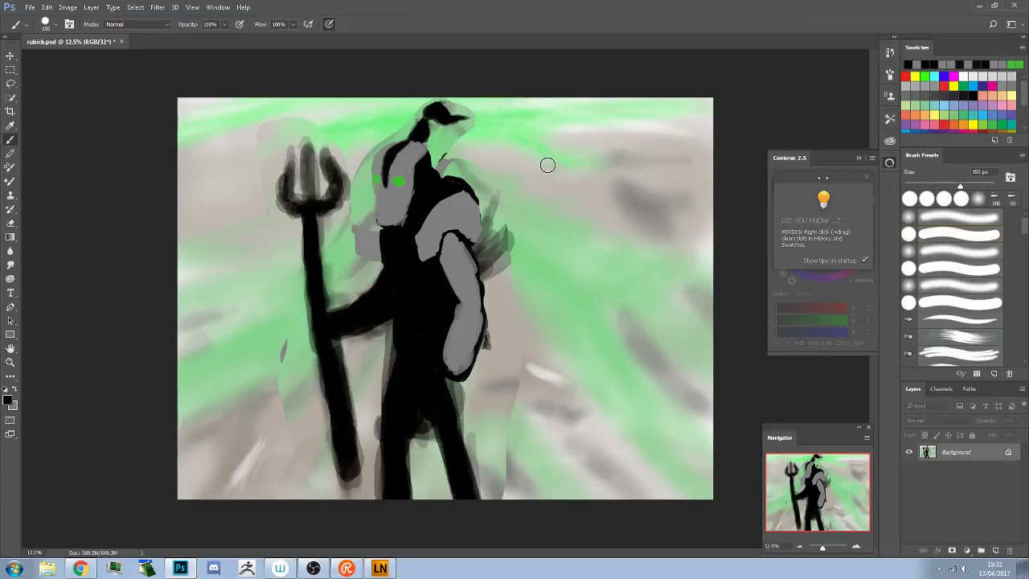
With Lazy Nezumi smoothing on, paint dark stripes across the shoulder pad
left_click(374, 563)
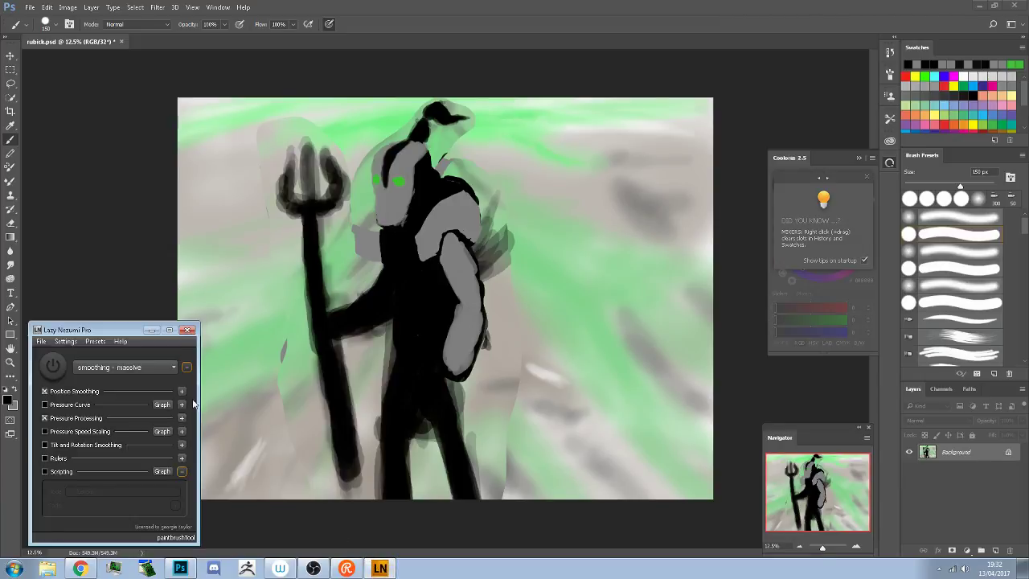
mouse_move(455, 206)
left_mouse_down()
mouse_move(434, 210)
mouse_move(426, 241)
mouse_move(465, 277)
mouse_move(454, 336)
mouse_move(523, 334)
left_mouse_up()
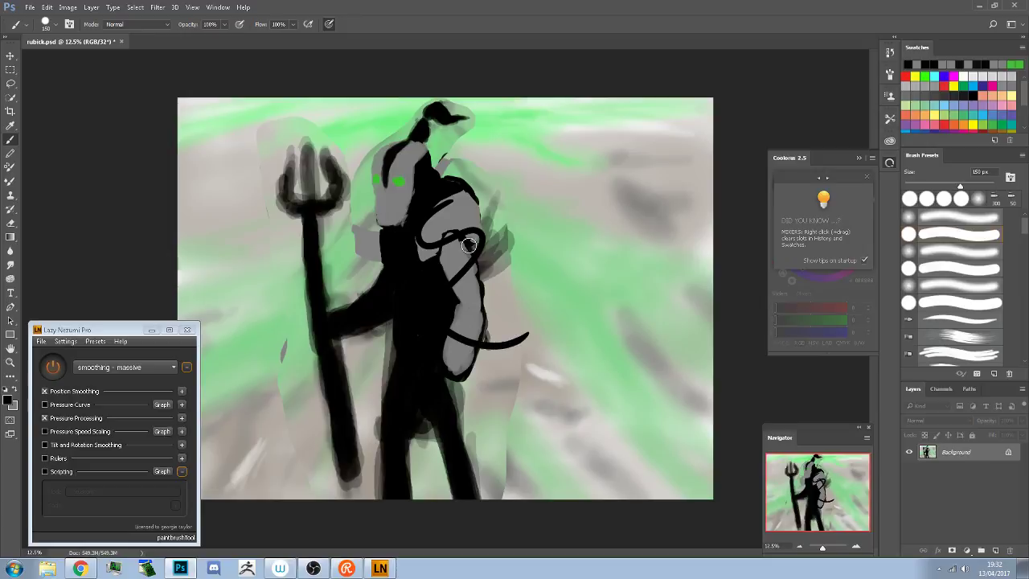
key("ctrl+z")
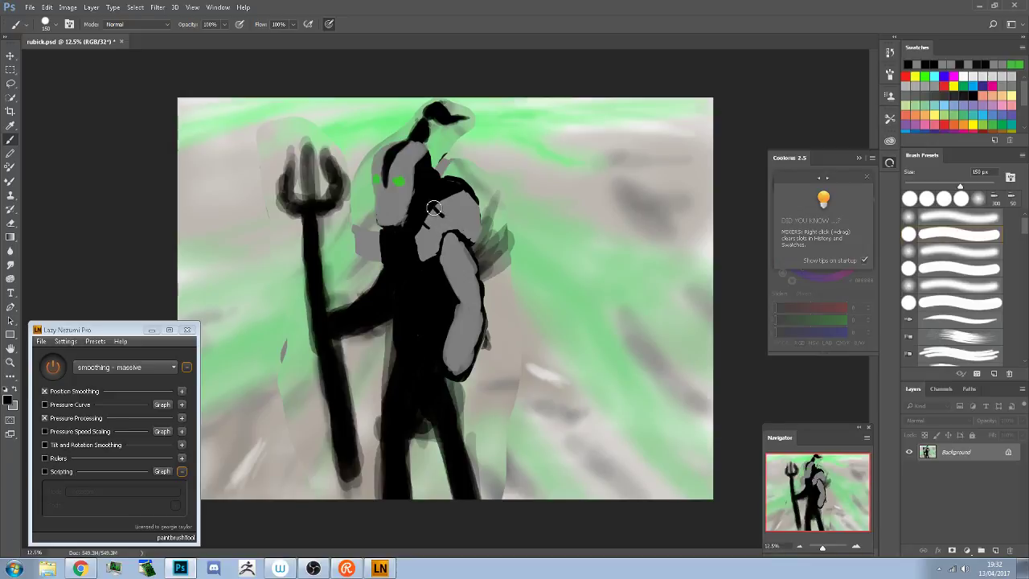
mouse_move(458, 210)
left_mouse_down()
mouse_move(441, 190)
mouse_move(469, 202)
mouse_move(398, 207)
mouse_move(480, 187)
mouse_move(470, 237)
mouse_move(428, 216)
mouse_move(477, 244)
mouse_move(472, 201)
left_mouse_up()
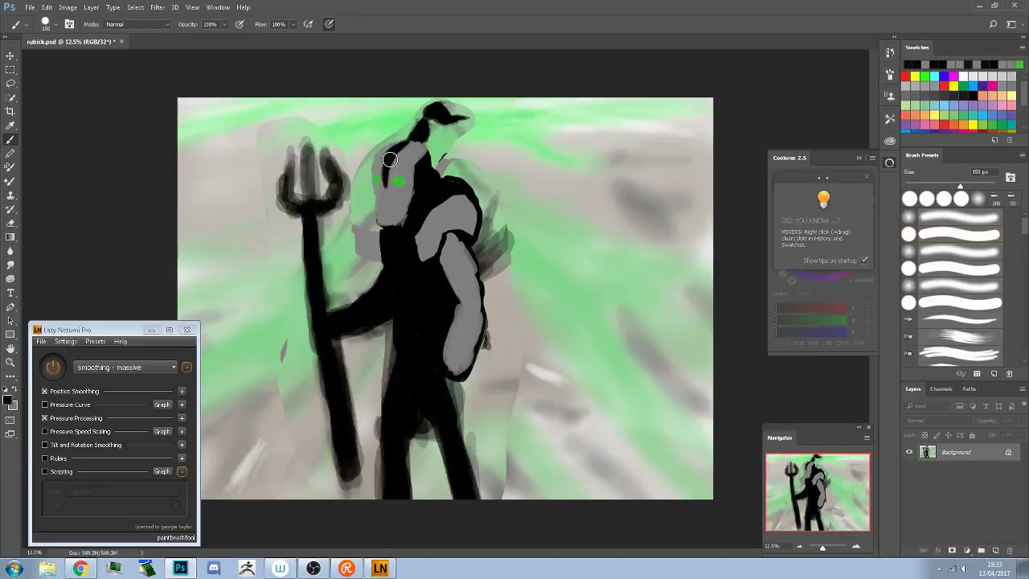
Sample grey and black from the head and try shading the face and eyes
left_click(382, 172, "alt")
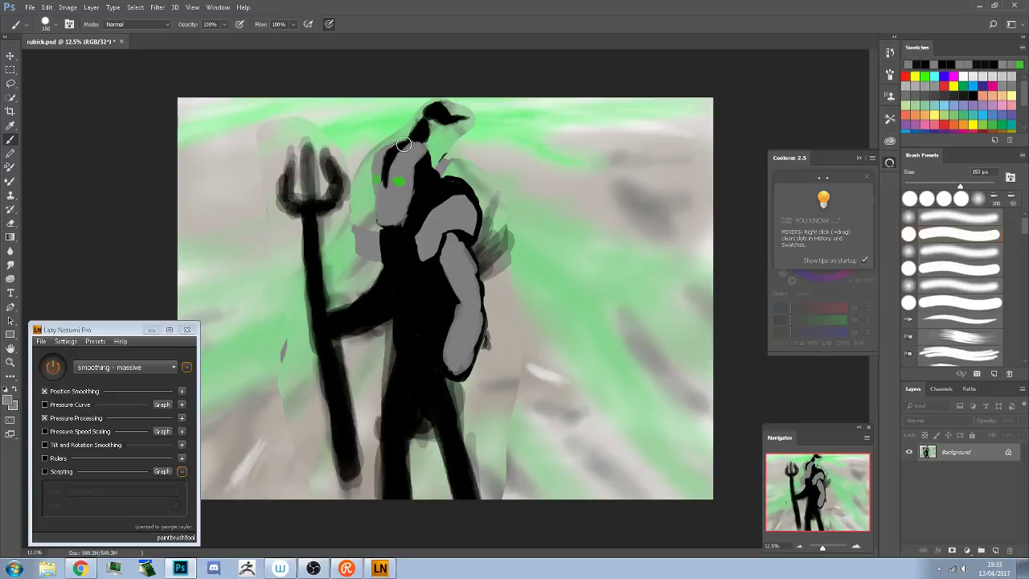
left_click(380, 179)
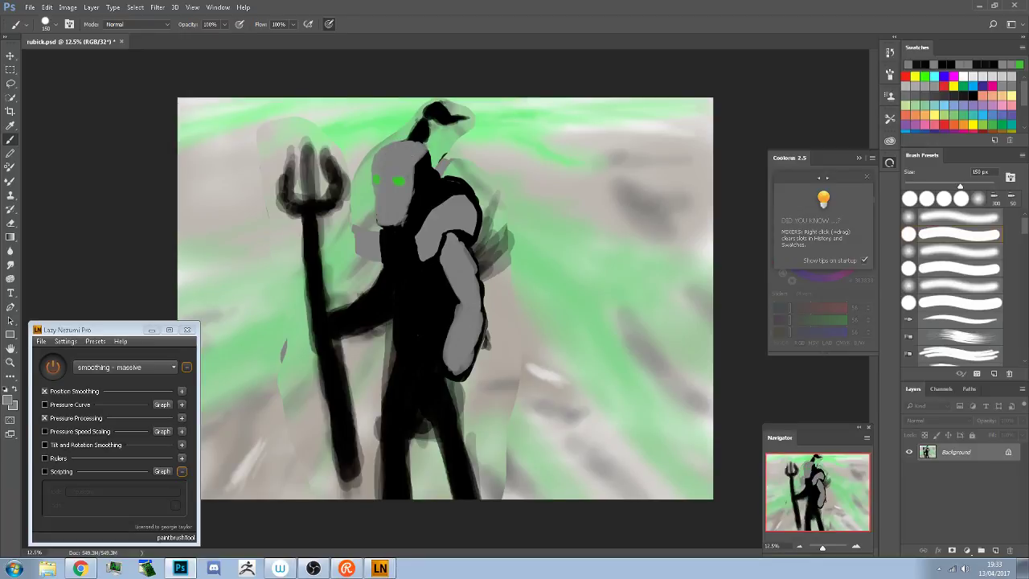
left_click(417, 131, "alt")
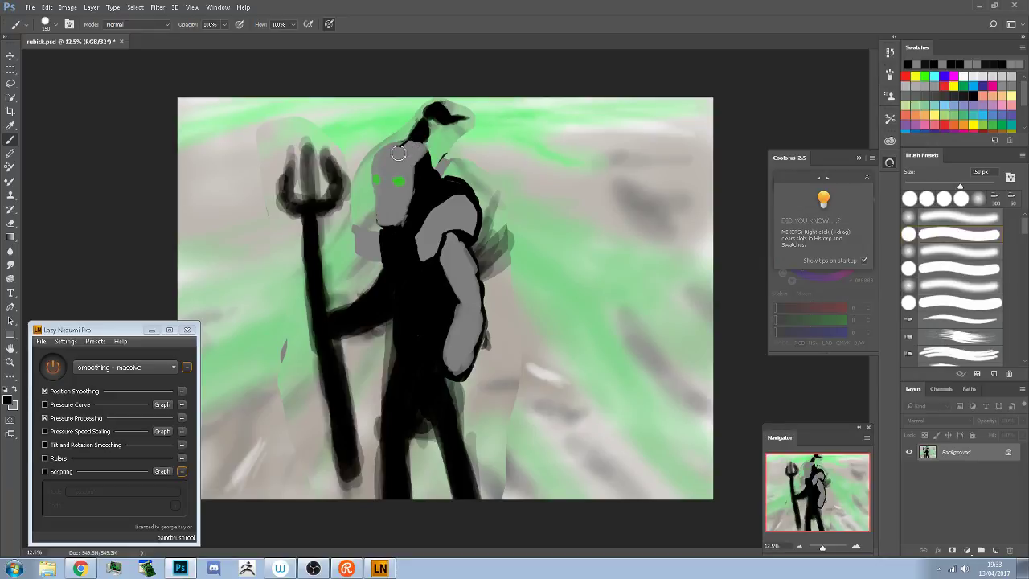
mouse_move(398, 153)
left_mouse_down()
mouse_move(387, 191)
mouse_move(399, 161)
left_mouse_up()
Undo all the head shading strokes and turn off Lazy Nezumi smoothing
key("ctrl+z")
mouse_move(416, 145)
left_mouse_down()
mouse_move(389, 196)
mouse_move(391, 160)
mouse_move(420, 141)
mouse_move(407, 145)
left_mouse_up()
key("ctrl+z")
mouse_move(374, 187)
left_mouse_down()
mouse_move(390, 153)
mouse_move(404, 146)
mouse_move(393, 163)
mouse_move(407, 146)
mouse_move(391, 179)
mouse_move(386, 169)
mouse_move(382, 195)
mouse_move(387, 169)
left_mouse_up()
key("ctrl+alt+z")
key("ctrl+alt+z")
key("ctrl+alt+z")
key("ctrl+alt+z")
left_click(49, 372)
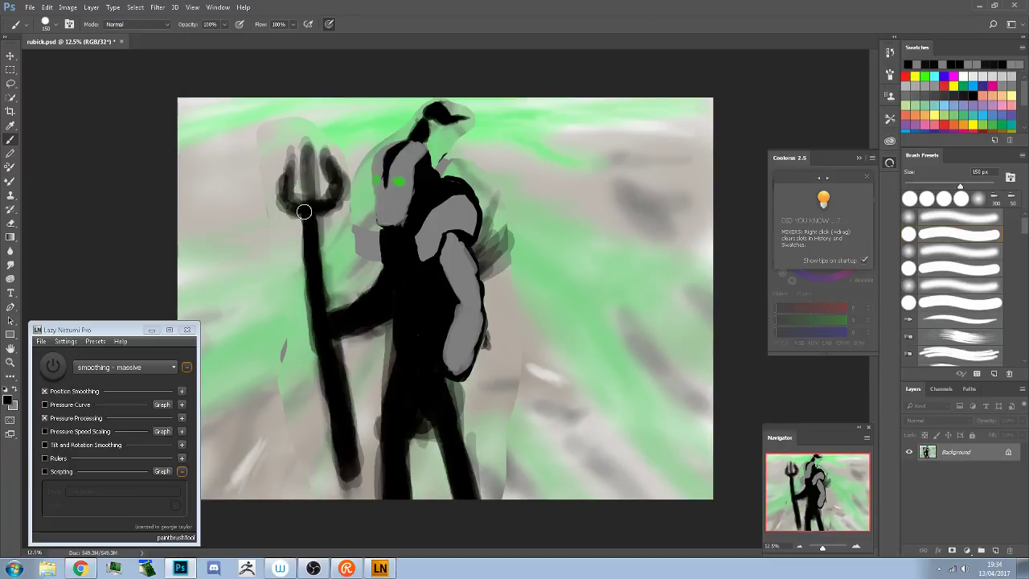
Darken the trident's left prong with a solid black stroke
mouse_move(282, 200)
left_mouse_down()
mouse_move(293, 160)
mouse_move(288, 196)
mouse_move(335, 183)
mouse_move(317, 212)
mouse_move(336, 207)
mouse_move(336, 167)
mouse_move(345, 190)
mouse_move(328, 166)
mouse_move(342, 182)
mouse_move(336, 202)
mouse_move(334, 182)
mouse_move(336, 195)
mouse_move(288, 191)
mouse_move(283, 200)
mouse_move(293, 180)
mouse_move(283, 168)
mouse_move(288, 177)
mouse_move(294, 167)
mouse_move(285, 199)
mouse_move(316, 214)
mouse_move(291, 213)
mouse_move(333, 210)
mouse_move(291, 214)
mouse_move(292, 187)
mouse_move(283, 198)
mouse_move(307, 169)
mouse_move(313, 140)
left_mouse_up()
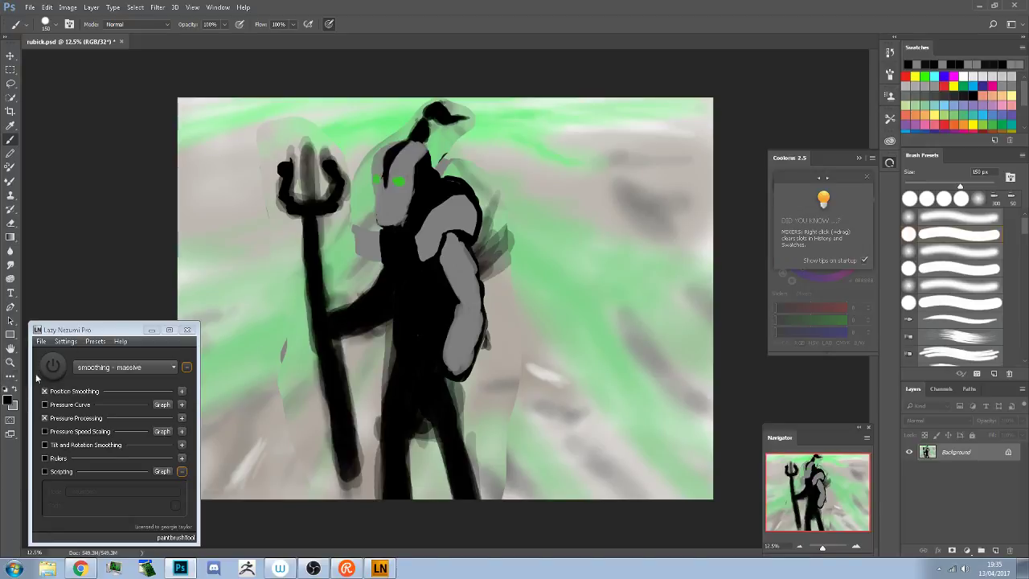
Sample grey from the arm and brush a hand shape onto the trident shaft
left_click(459, 259, "alt")
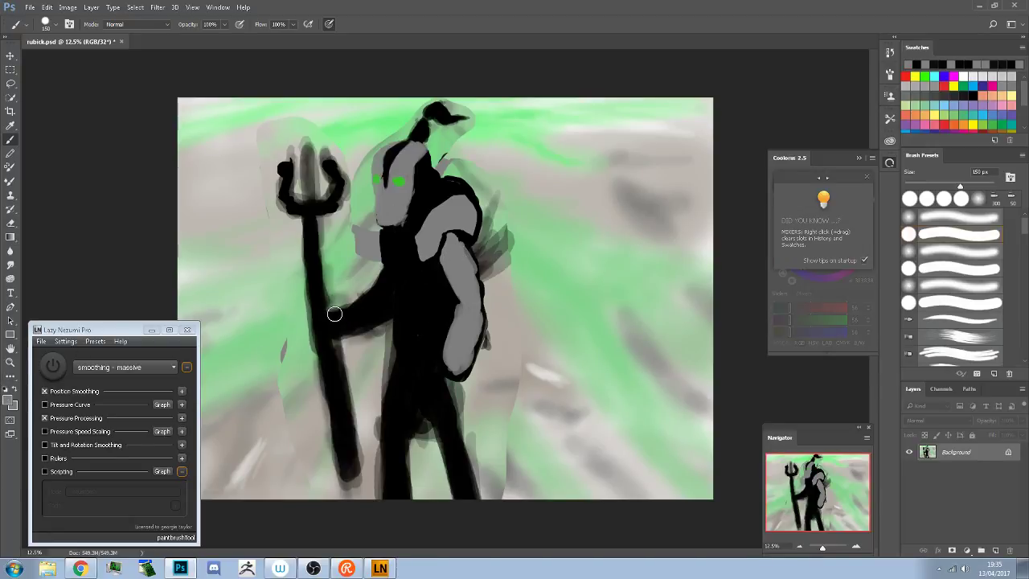
mouse_move(334, 313)
left_mouse_down()
mouse_move(354, 308)
mouse_move(358, 325)
mouse_move(337, 336)
mouse_move(357, 315)
mouse_move(340, 318)
mouse_move(360, 322)
mouse_move(338, 324)
left_mouse_up()
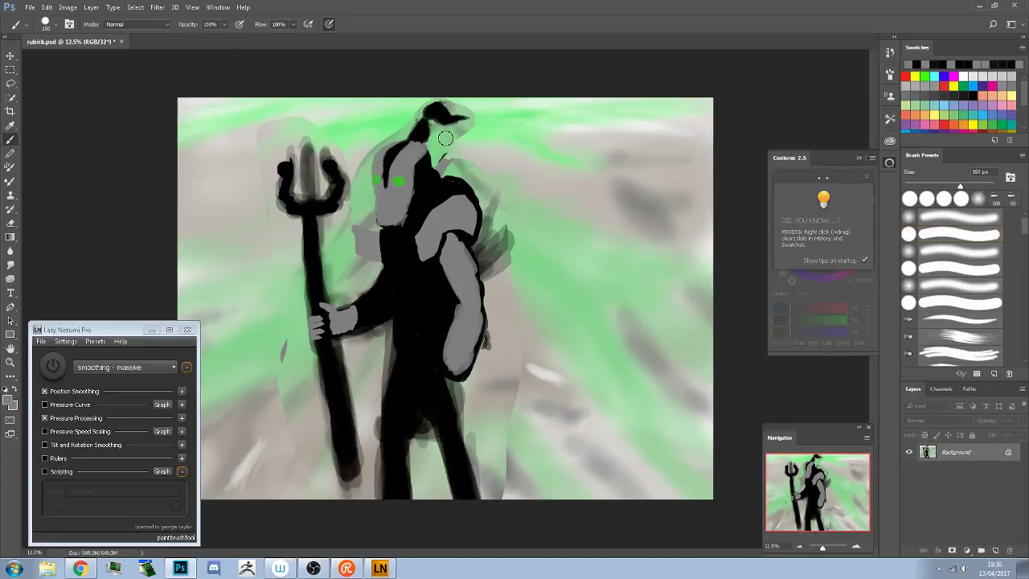
Join the topknot to the head in black, undoing a stray grey prong stroke
left_click_drag(416, 129, 400, 134)
mouse_move(309, 144)
left_mouse_down()
mouse_move(307, 193)
mouse_move(335, 191)
mouse_move(296, 206)
left_mouse_up()
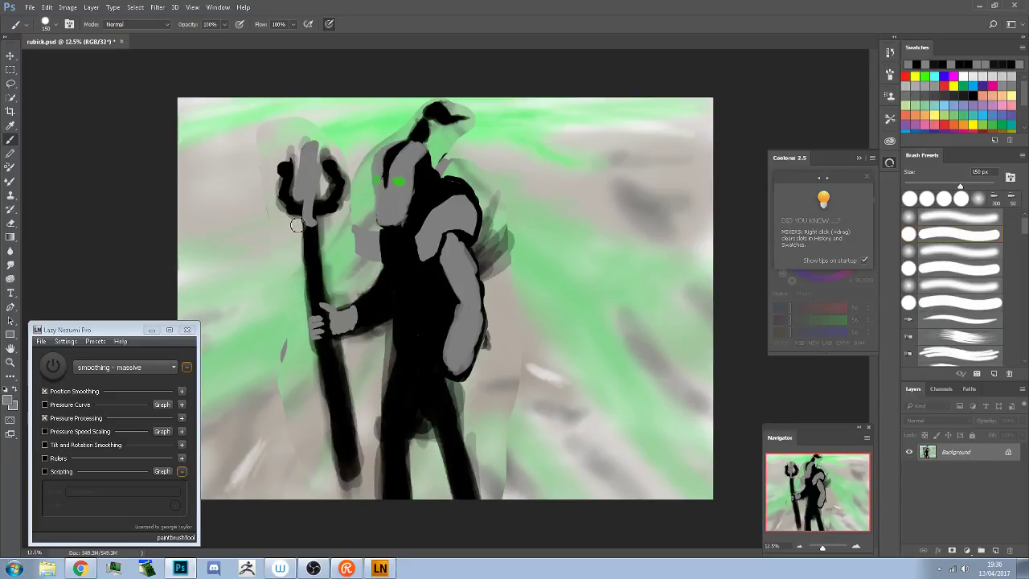
key("ctrl+z")
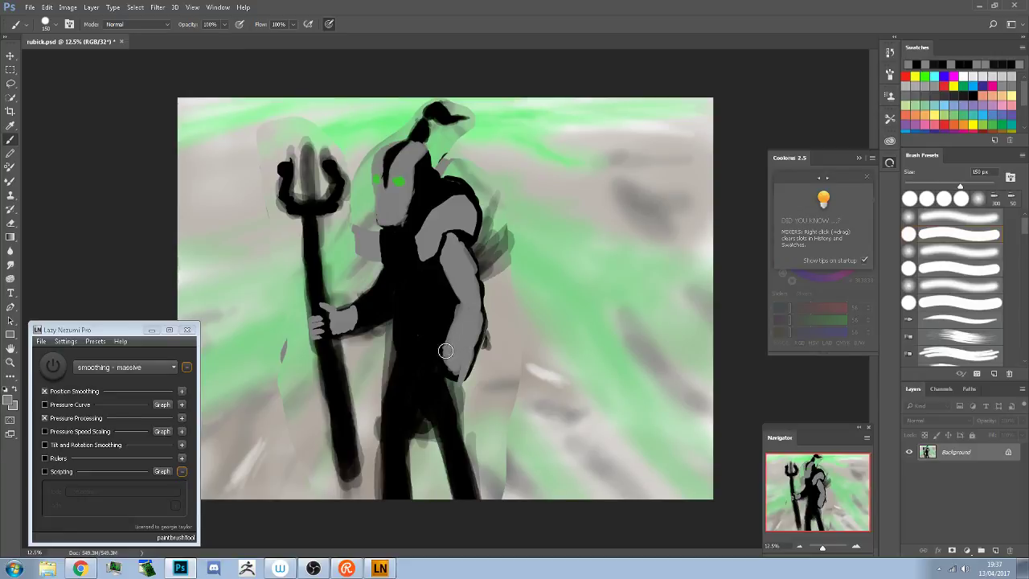
Sketch a grey finger on the lowered hand, pick black, and close the Coolorus tip
mouse_move(448, 350)
left_mouse_down()
mouse_move(437, 359)
mouse_move(443, 353)
left_mouse_up()
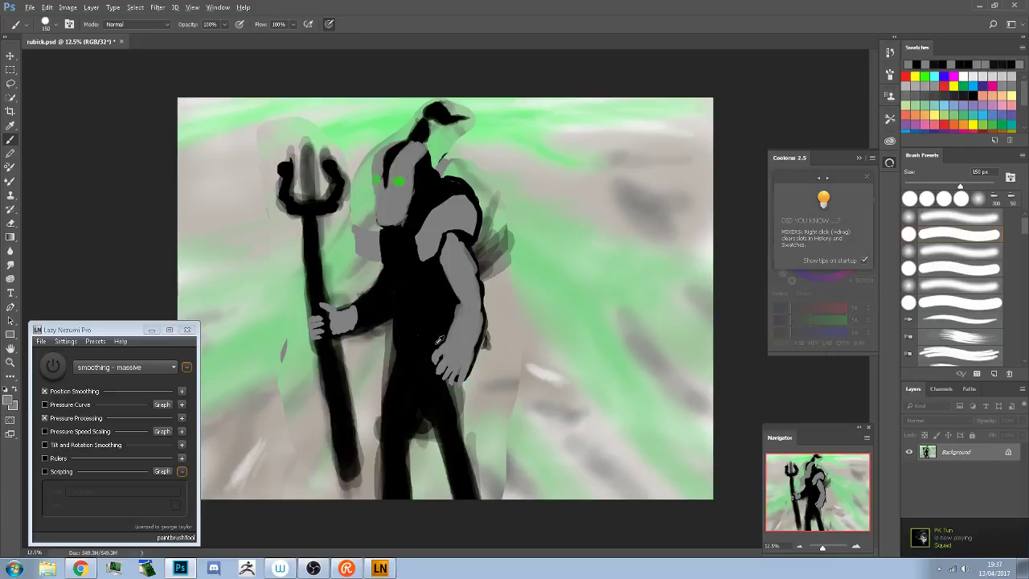
left_click(446, 343, "alt")
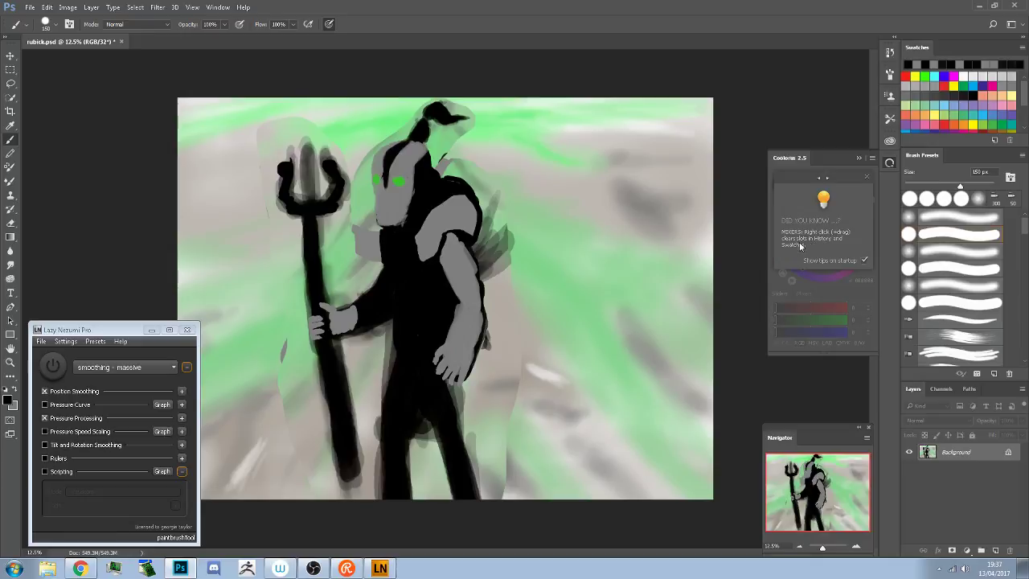
left_click(865, 174)
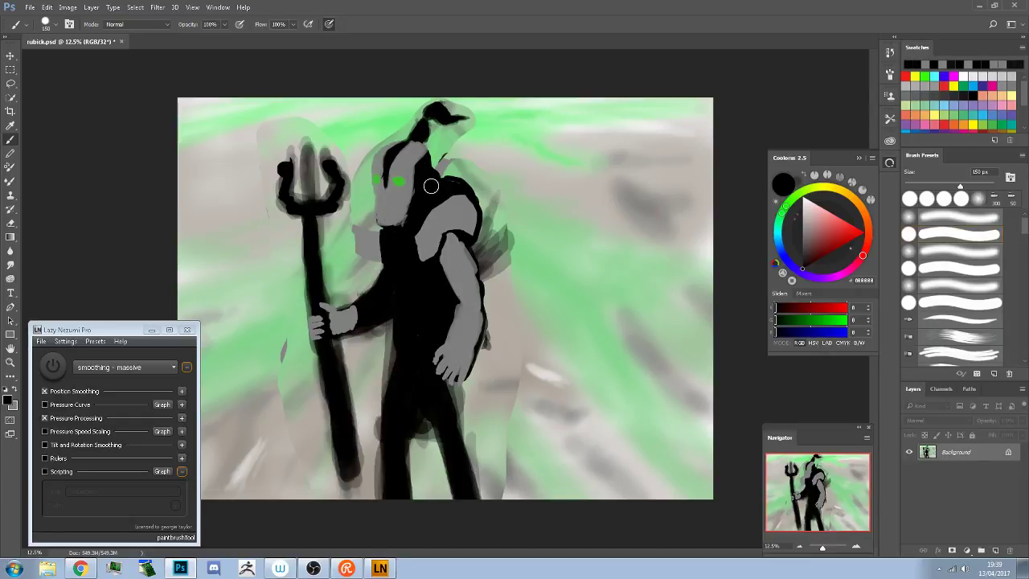
Paint the neck and chin black, extending toward the trident with a face-to-neck line
mouse_move(425, 190)
left_mouse_down()
mouse_move(409, 202)
mouse_move(405, 235)
mouse_move(402, 214)
left_mouse_up()
left_click(436, 231, "alt")
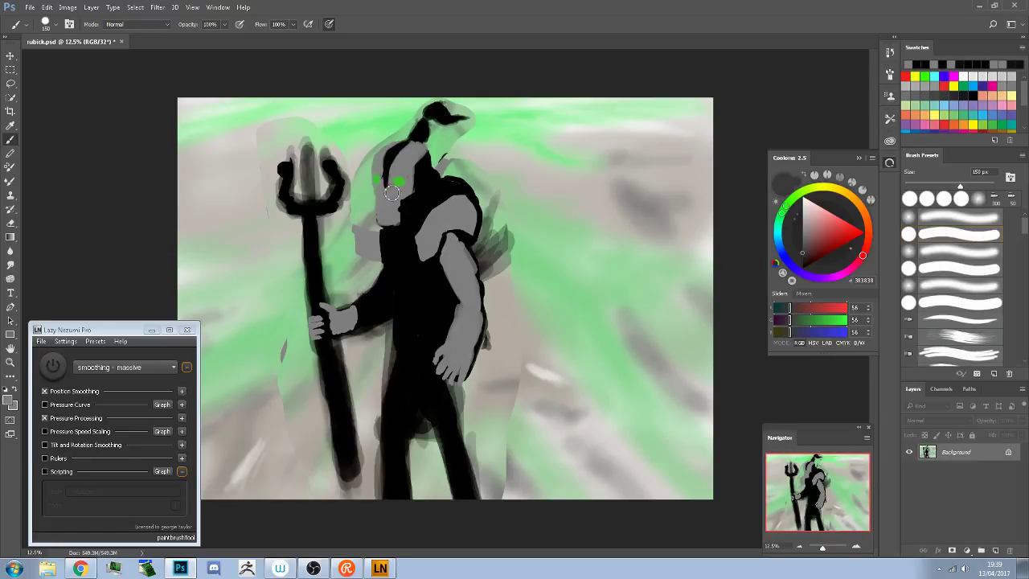
left_click(394, 229, "alt")
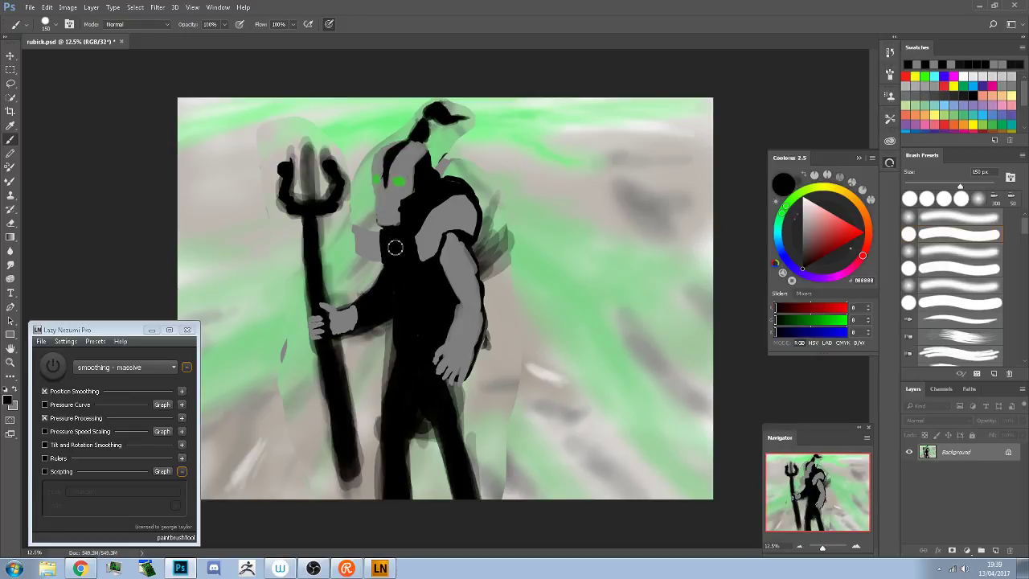
mouse_move(382, 241)
left_mouse_down()
mouse_move(359, 239)
mouse_move(360, 231)
left_mouse_up()
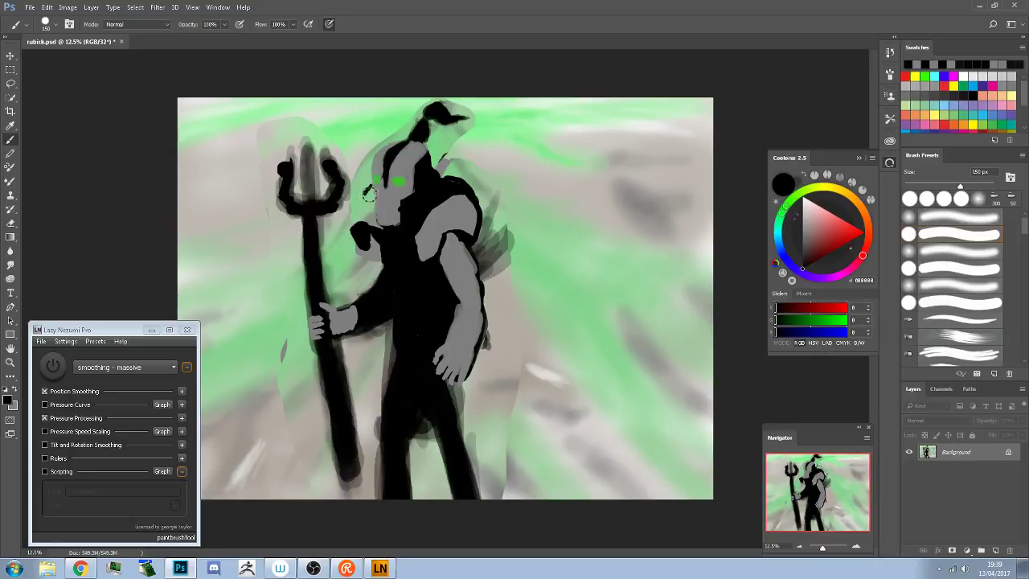
mouse_move(371, 193)
left_mouse_down()
mouse_move(359, 231)
mouse_move(374, 193)
mouse_move(380, 239)
mouse_move(373, 201)
mouse_move(376, 246)
mouse_move(370, 241)
mouse_move(383, 249)
mouse_move(370, 251)
mouse_move(386, 265)
mouse_move(371, 253)
left_mouse_up()
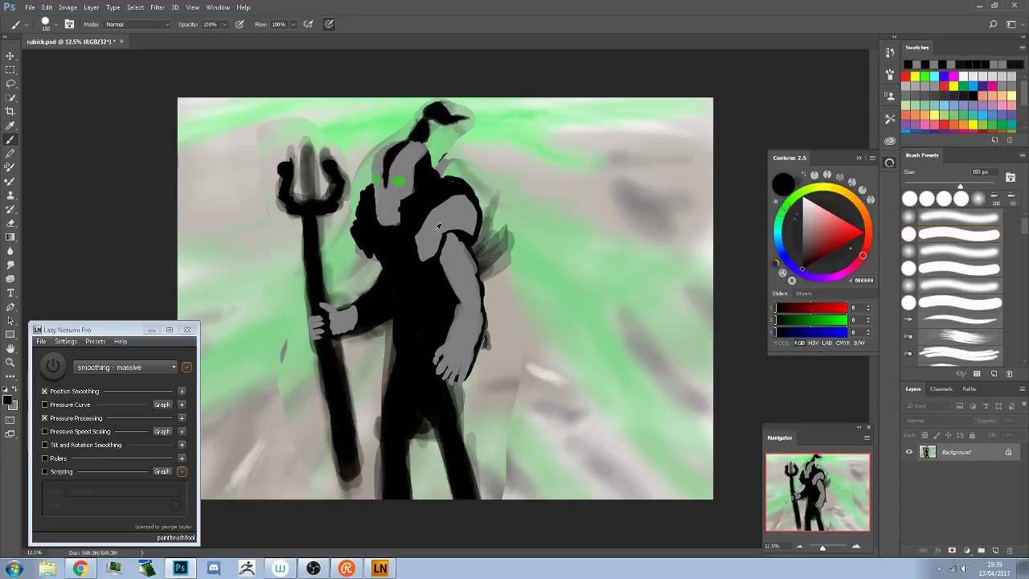
With sampled dark grey, darken the face's left contour and fill the mask's left side
left_click(376, 205, "alt")
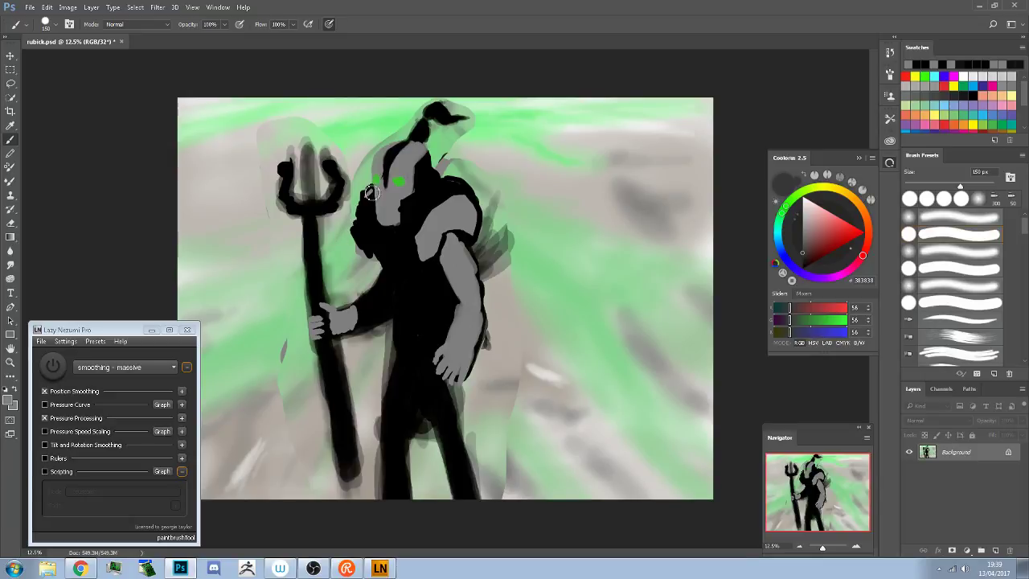
left_click_drag(370, 192, 356, 231)
mouse_move(372, 193)
left_mouse_down()
mouse_move(370, 229)
mouse_move(373, 190)
mouse_move(374, 223)
mouse_move(376, 207)
mouse_move(361, 231)
mouse_move(373, 193)
mouse_move(360, 228)
mouse_move(368, 213)
mouse_move(344, 204)
left_mouse_up()
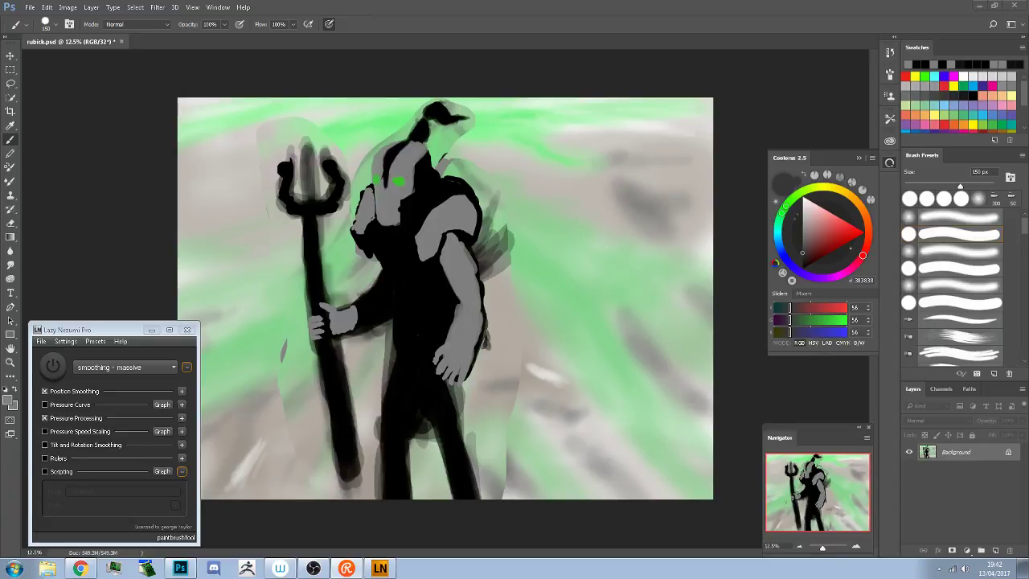
Post 'if it looks like im talking to someone else its cause im using this chat' in Restream Chat
key("alt+Tab")
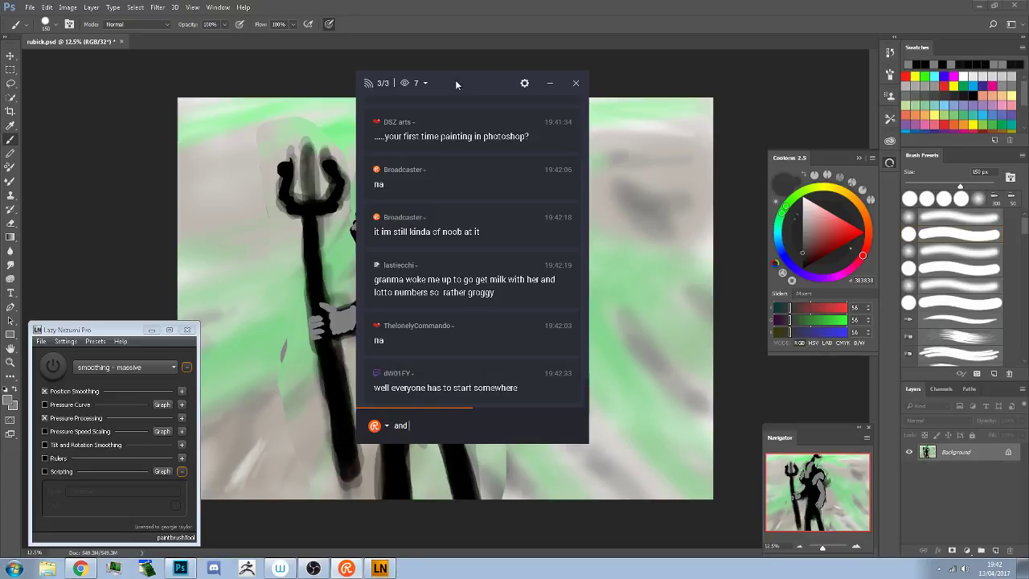
type("if it looks like im")
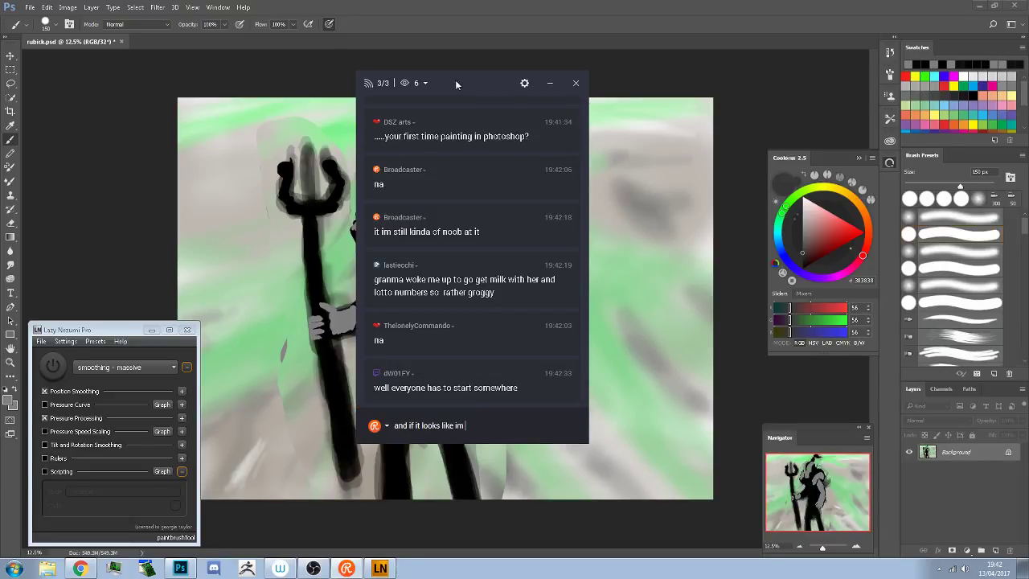
type(" talking to someone else its")
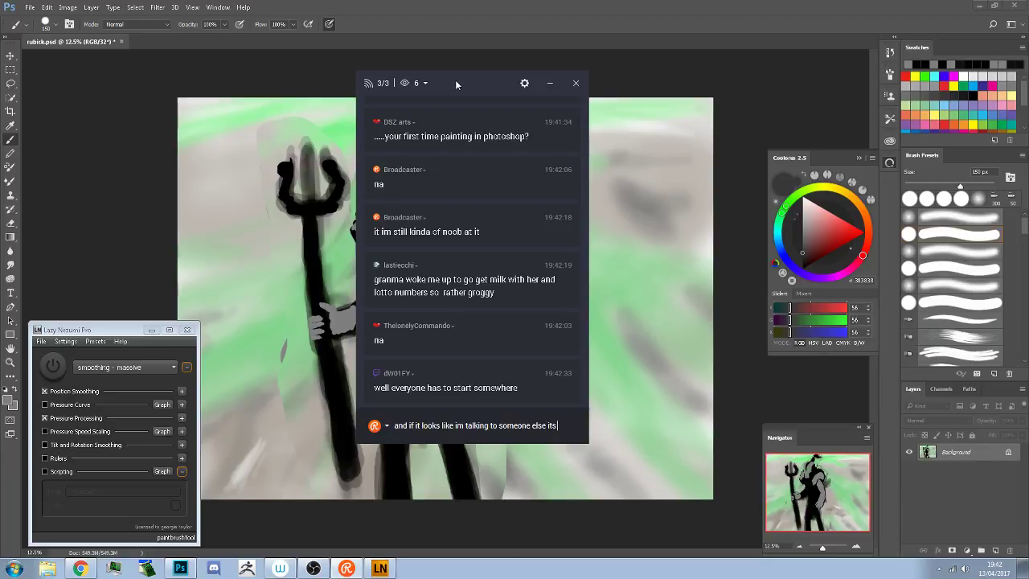
type(" cause im u")
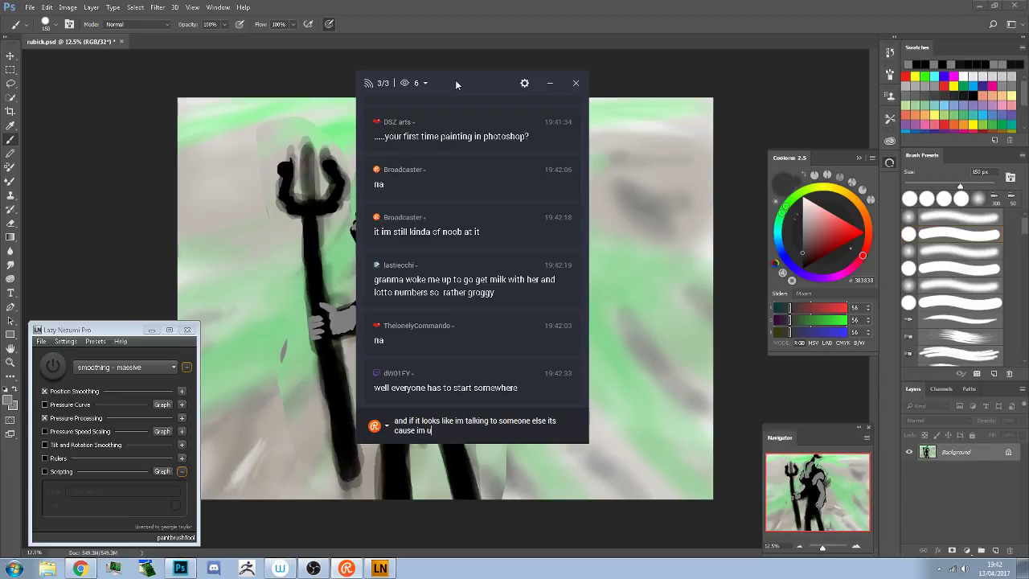
type("sing this")
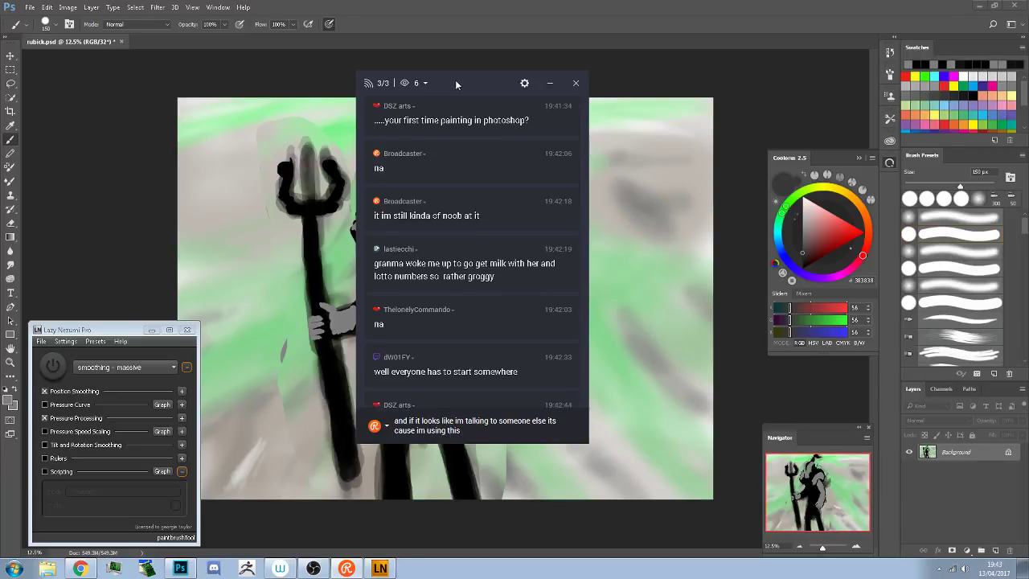
type(" chat")
key("Return")
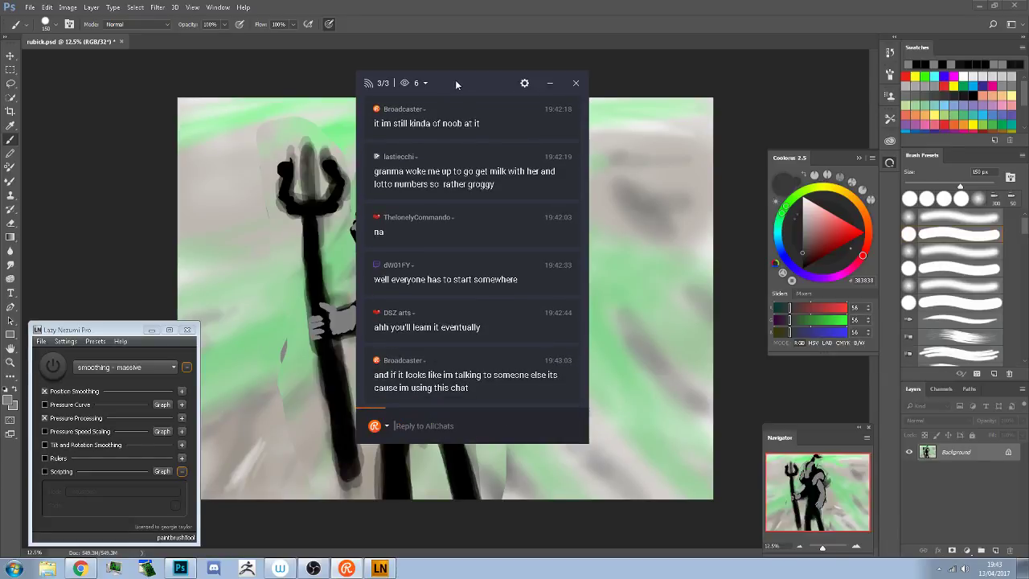
Post 'cause streaming to 3 different places', then close the chat overlay
type("cause streaming to 3 d")
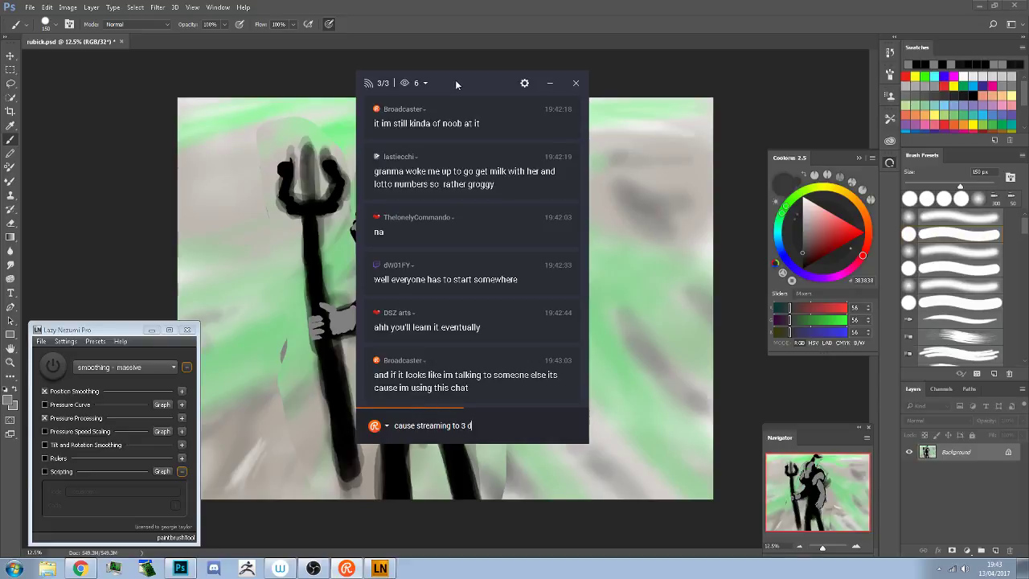
type("ifferent places")
key("Return")
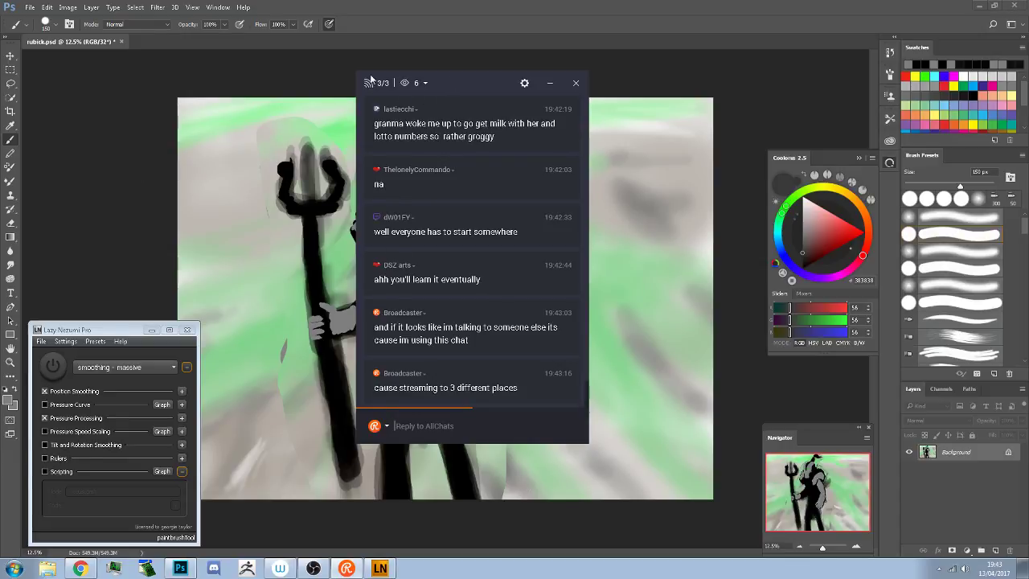
key("alt+Tab")
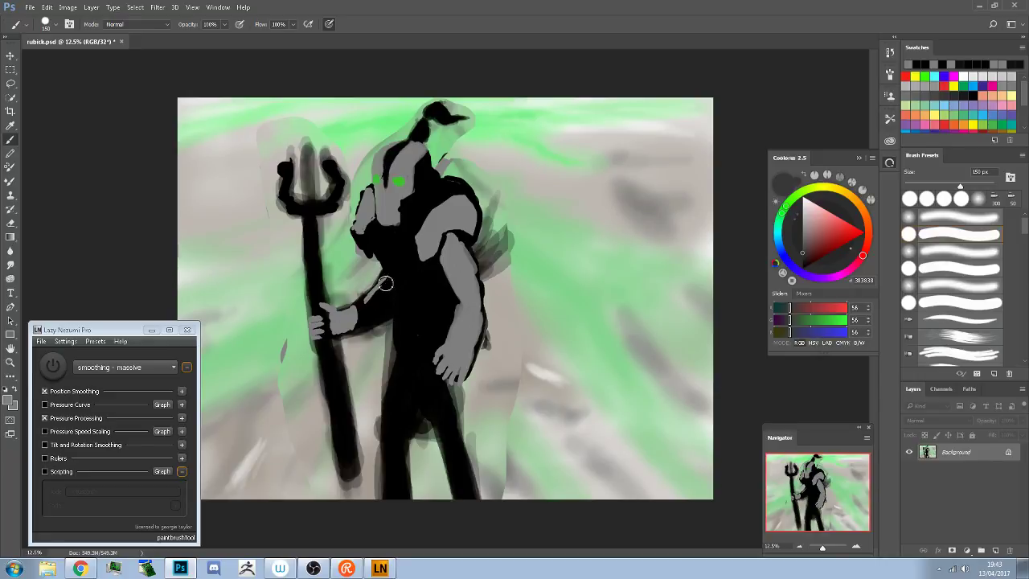
Highlight the forearm in light grey and darken the mask's left edge from eye to chin
mouse_move(386, 282)
left_mouse_down()
mouse_move(374, 327)
mouse_move(372, 300)
mouse_move(363, 328)
mouse_move(364, 308)
mouse_move(364, 327)
mouse_move(383, 316)
mouse_move(388, 274)
mouse_move(380, 317)
mouse_move(361, 298)
mouse_move(344, 322)
left_mouse_up()
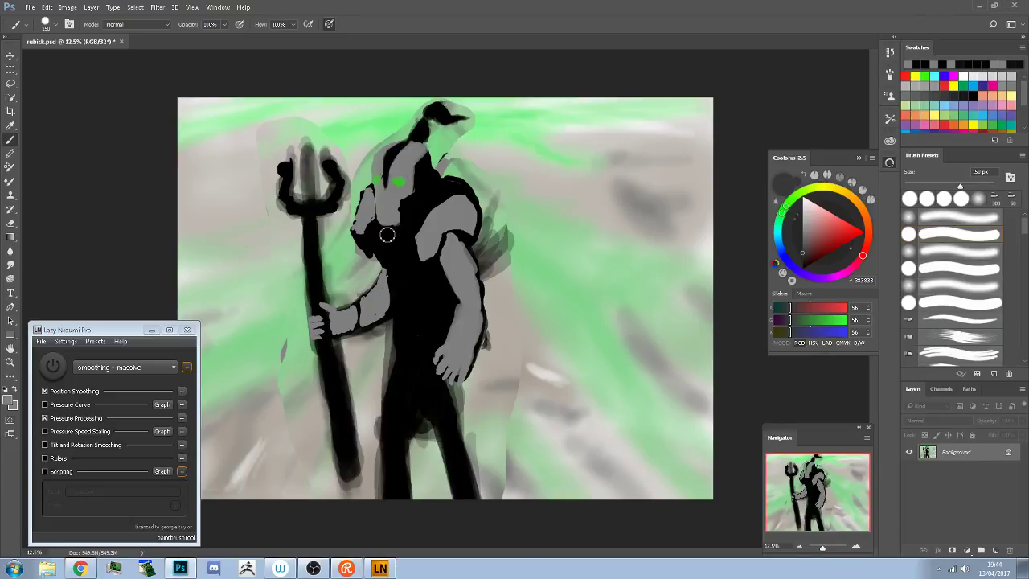
left_click(376, 179)
left_click_drag(372, 192, 383, 234)
key("d")
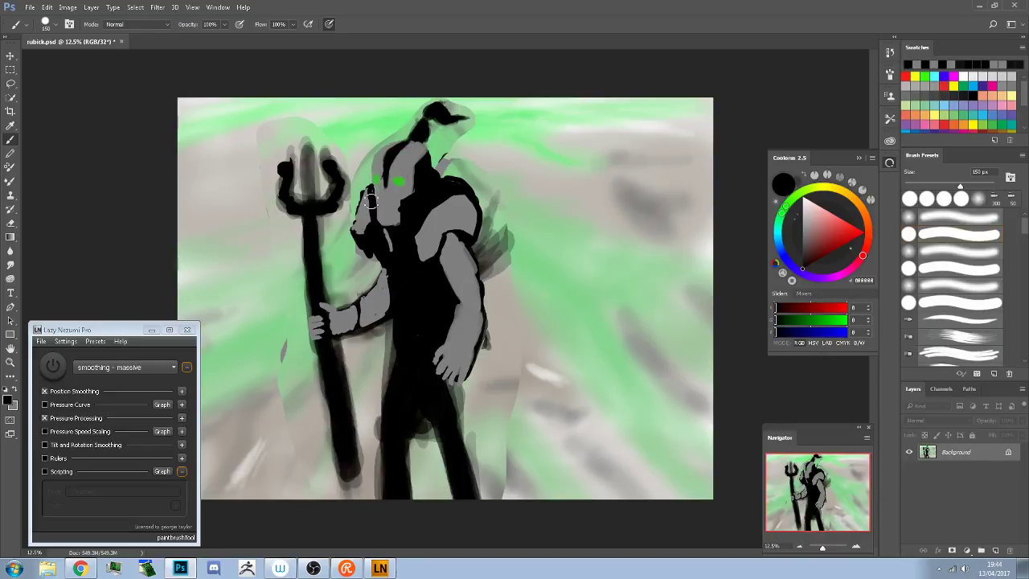
mouse_move(370, 201)
left_mouse_down()
mouse_move(373, 211)
mouse_move(375, 193)
mouse_move(360, 264)
left_mouse_up()
Paint a dark grey V over the chest, then dab a small black mark on it
left_click(387, 217, "alt")
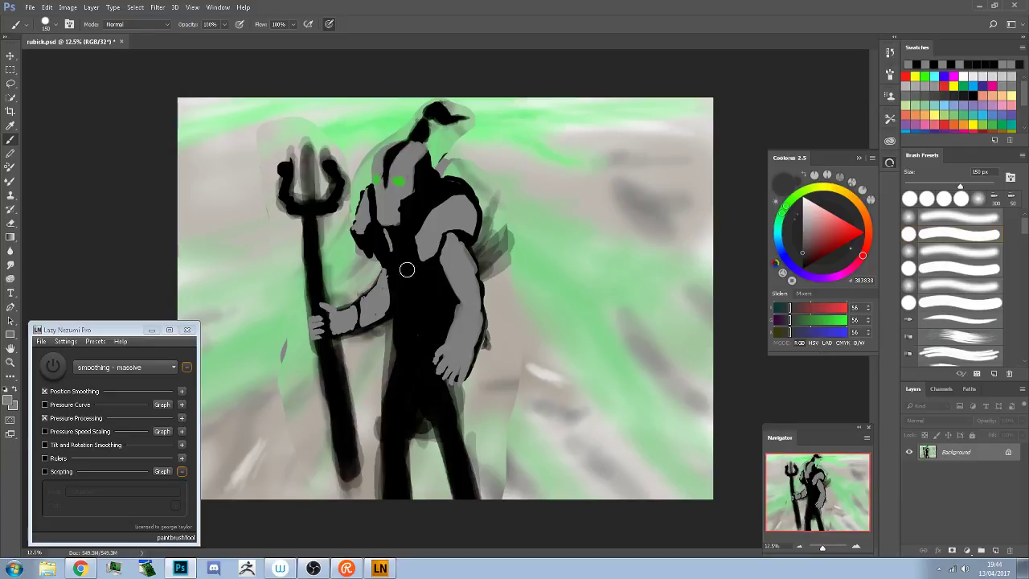
mouse_move(400, 268)
left_mouse_down()
mouse_move(407, 278)
mouse_move(417, 256)
mouse_move(400, 336)
mouse_move(436, 341)
mouse_move(418, 269)
mouse_move(433, 328)
mouse_move(416, 271)
mouse_move(392, 265)
mouse_move(408, 313)
mouse_move(408, 285)
mouse_move(430, 331)
mouse_move(407, 333)
mouse_move(434, 342)
left_mouse_up()
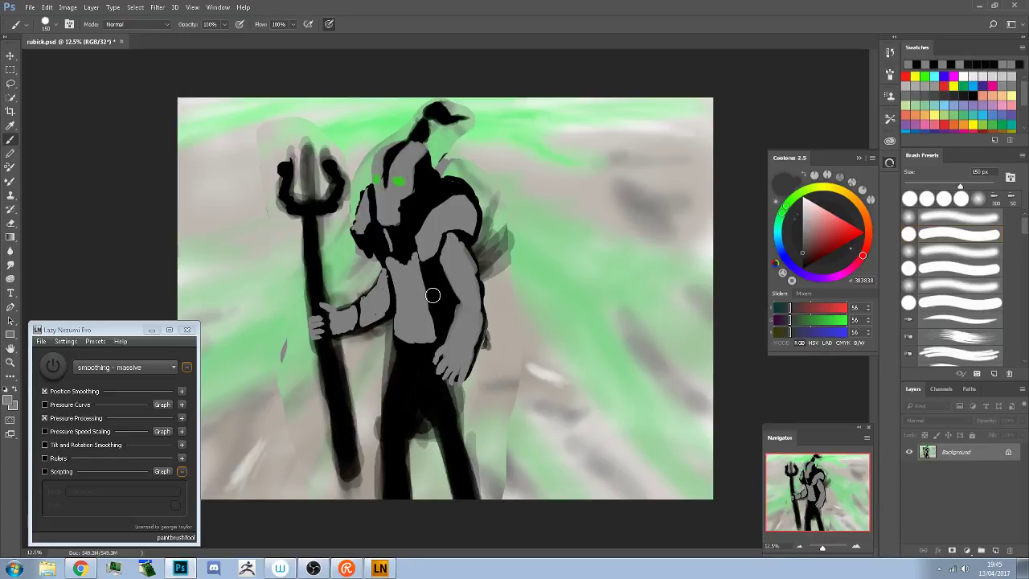
key("d")
mouse_move(418, 281)
left_mouse_down()
mouse_move(401, 280)
mouse_move(416, 306)
left_mouse_up()
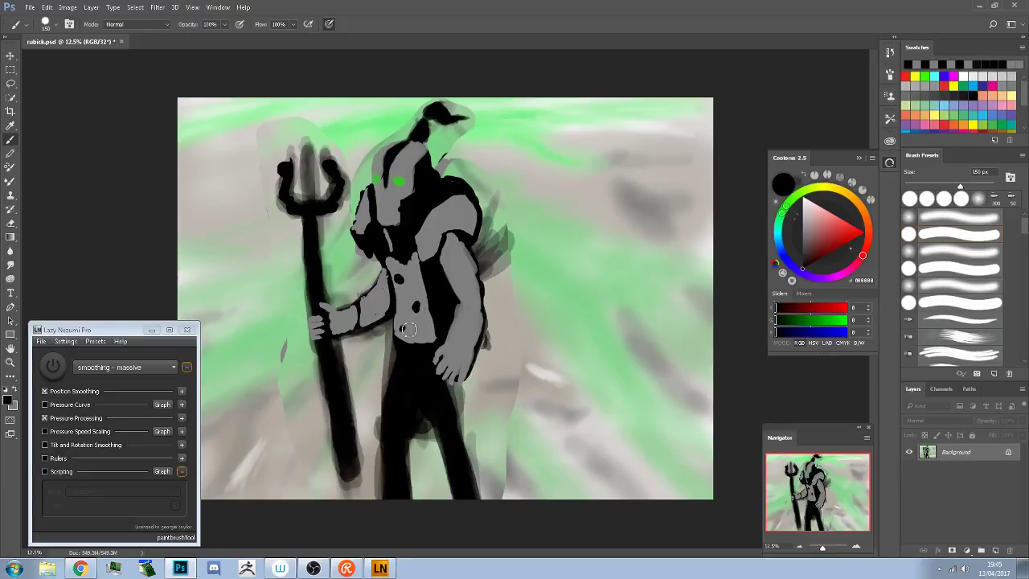
Dab five black dots down the figure's grey chest
left_click(408, 307)
left_click(418, 333)
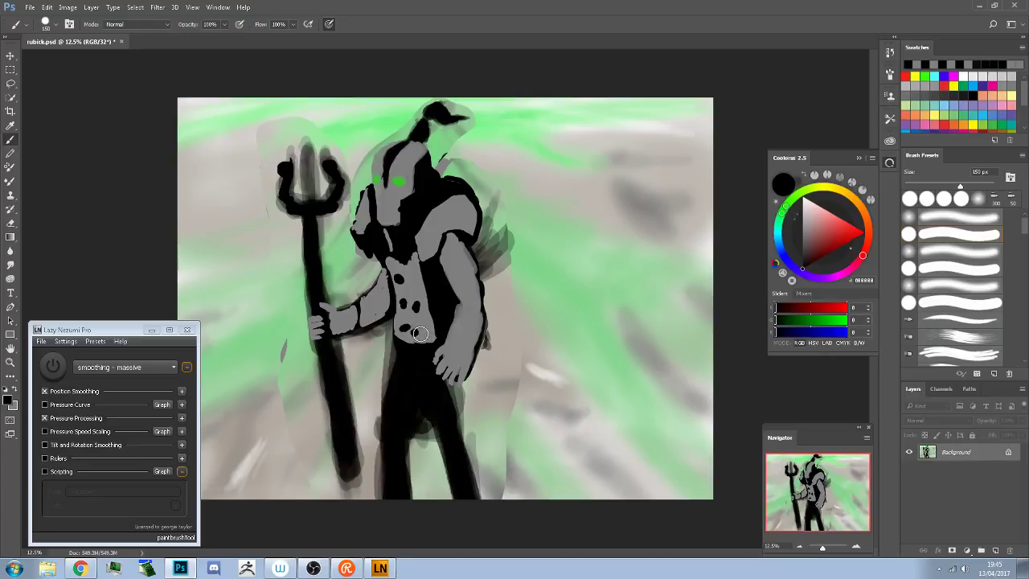
left_click(411, 275)
left_click(405, 294)
left_click(421, 321)
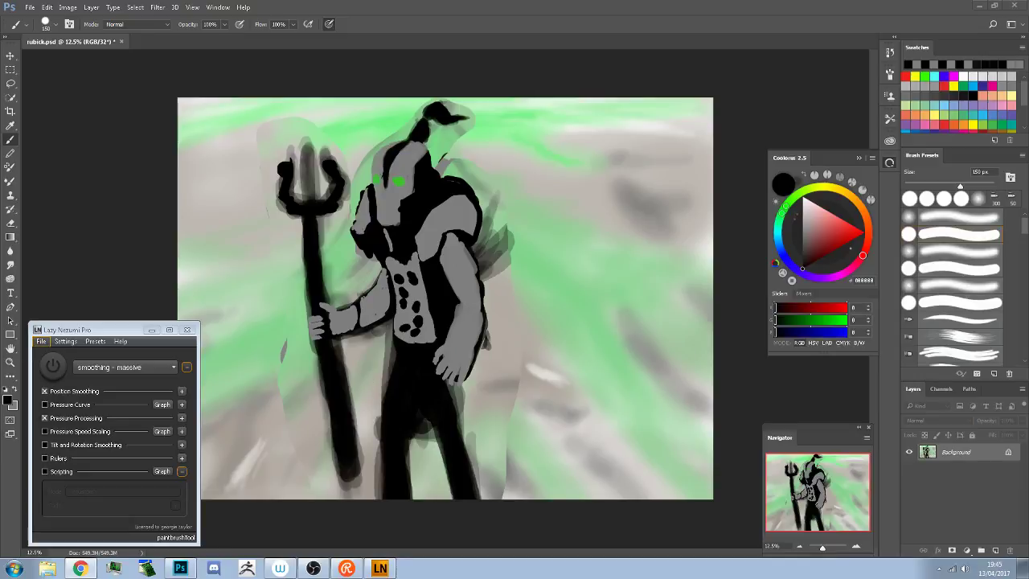
Soften the chest's dark right edge with dark grey 383838
left_click(427, 248, "alt")
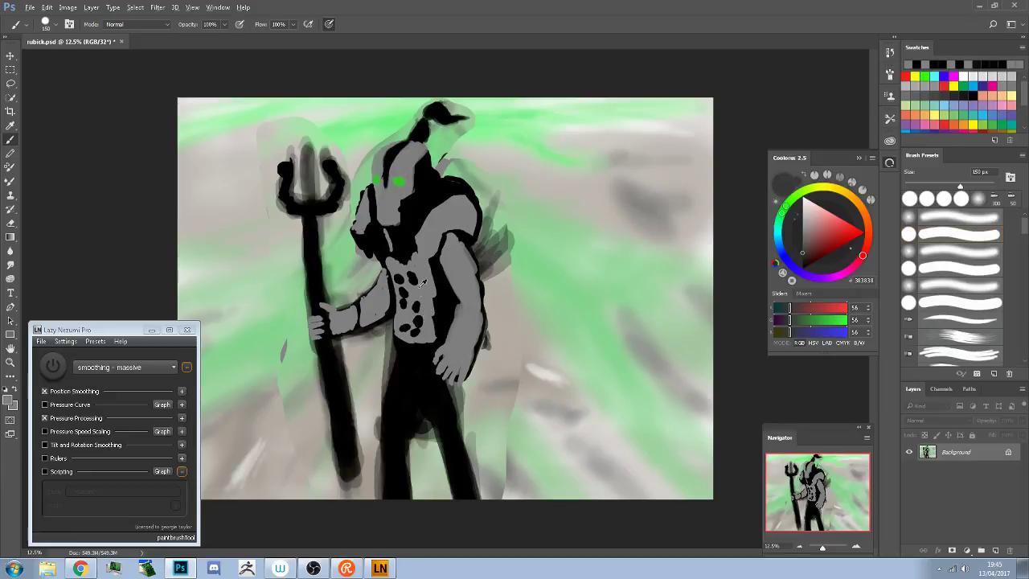
left_click(415, 276, "alt")
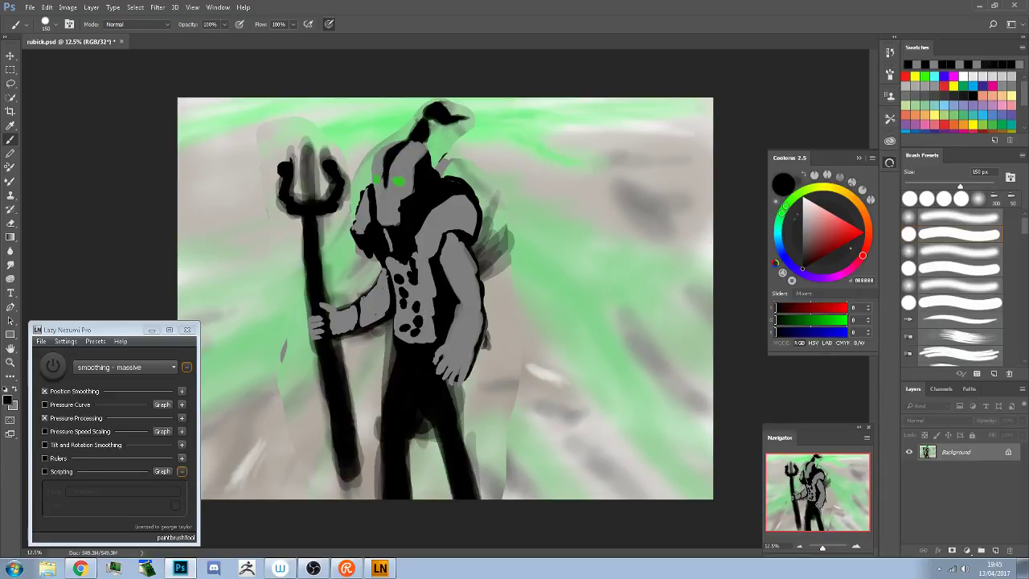
left_click(438, 289, "alt")
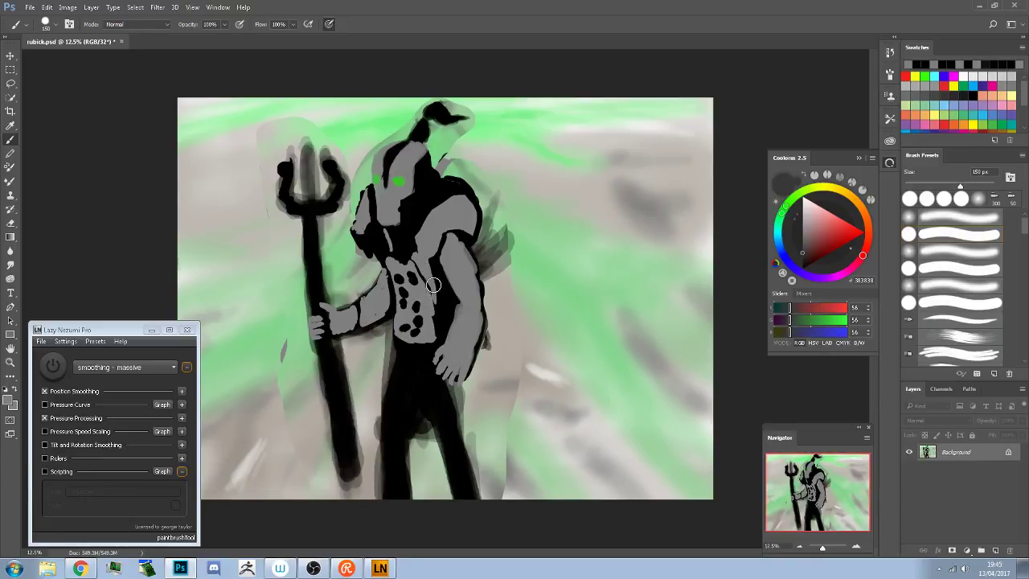
left_click_drag(433, 284, 432, 318)
Sample black and add four more black dots across the grey chest
left_click(449, 281, "alt")
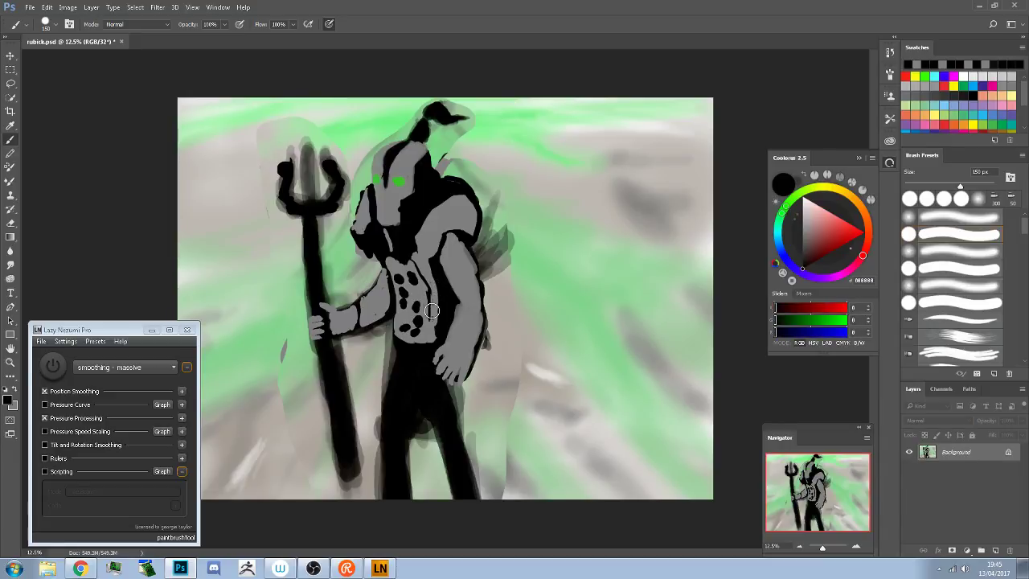
left_click(436, 290, "alt")
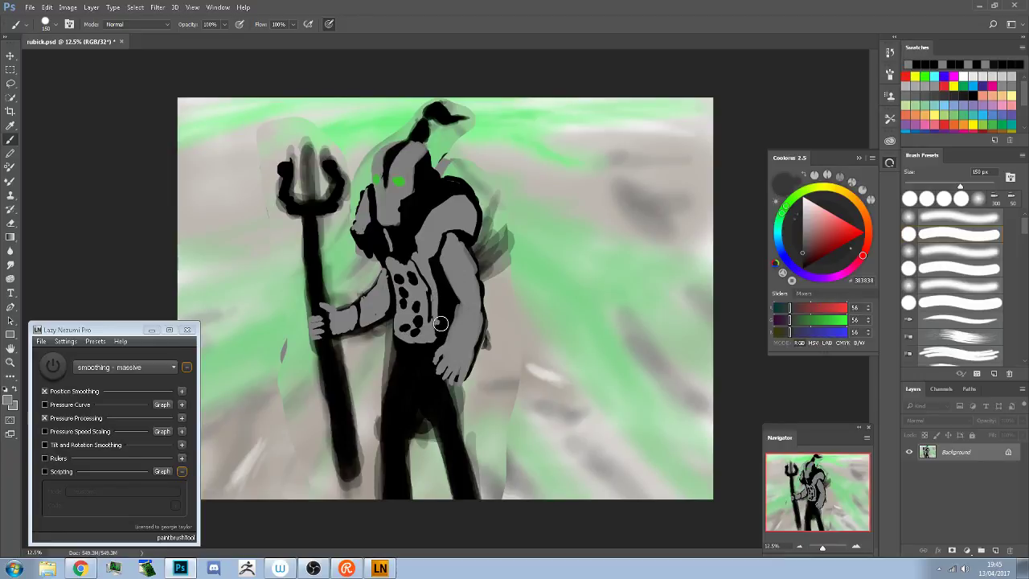
left_click(415, 274, "alt")
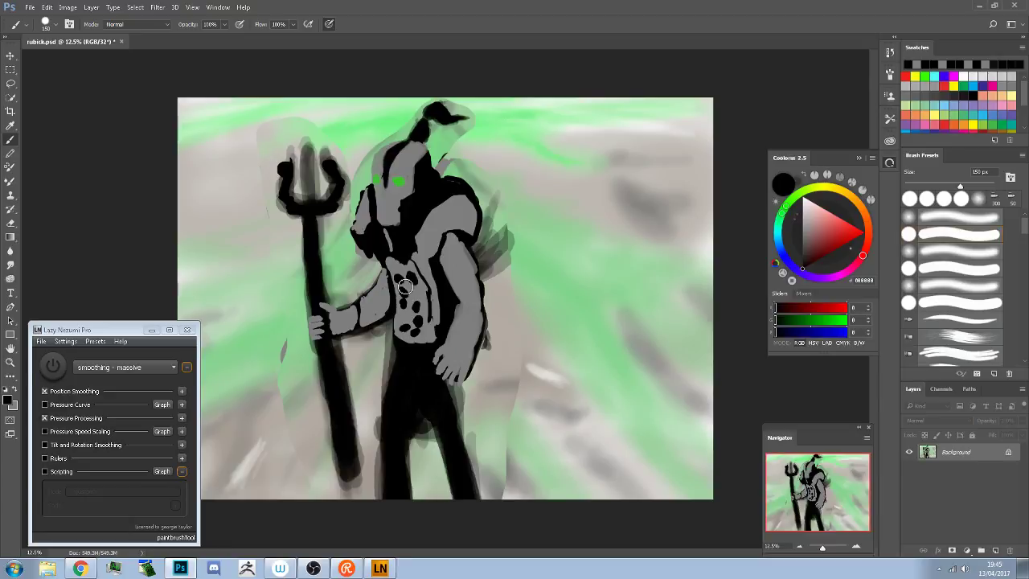
left_click(412, 287)
left_click(403, 295)
left_click(401, 314)
left_click(384, 318)
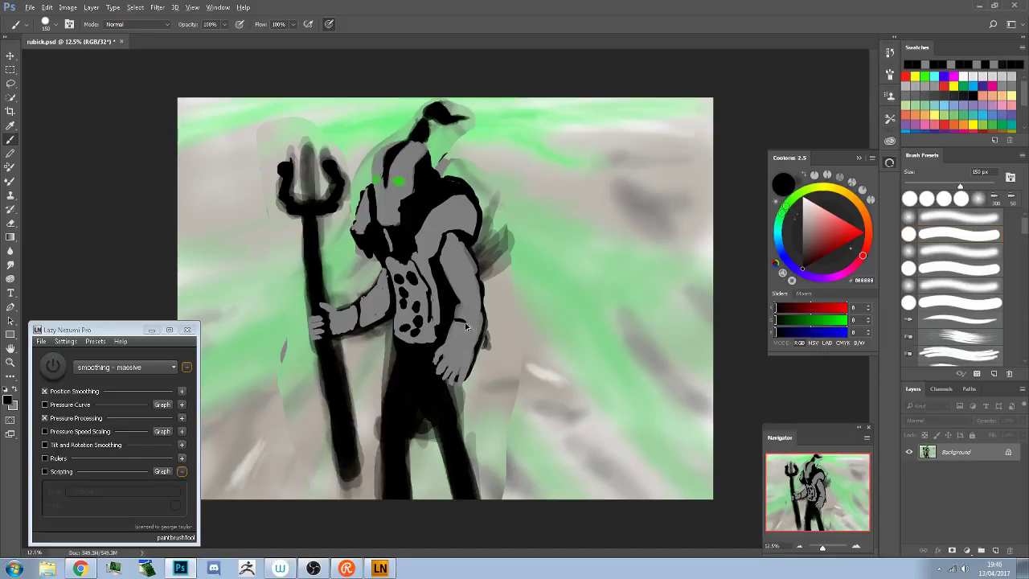
Paint a dark band around the wrist and outline the chest plate's top edge in black
left_click_drag(462, 323, 481, 347)
left_click(427, 339, "alt")
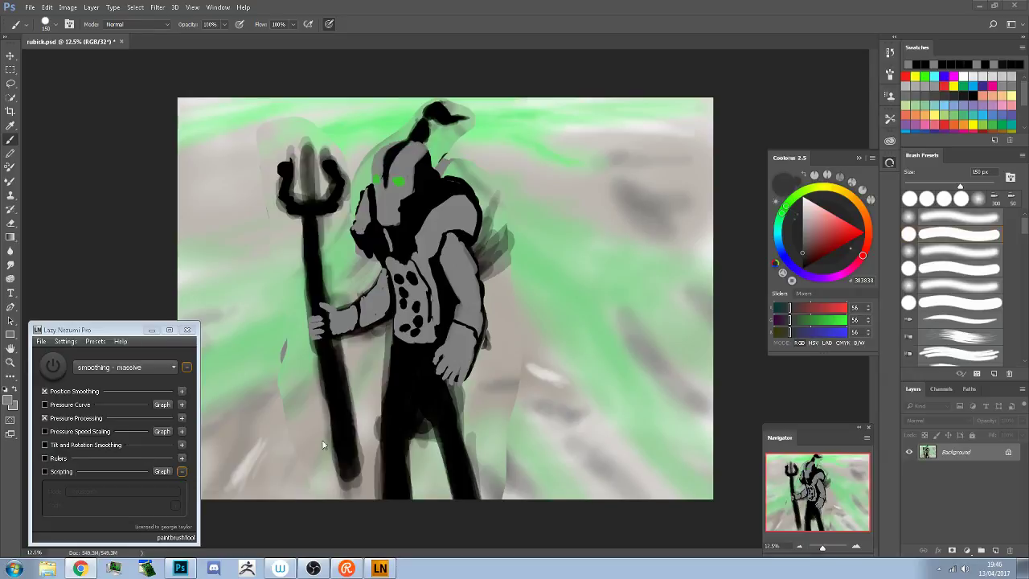
left_click(438, 264, "alt")
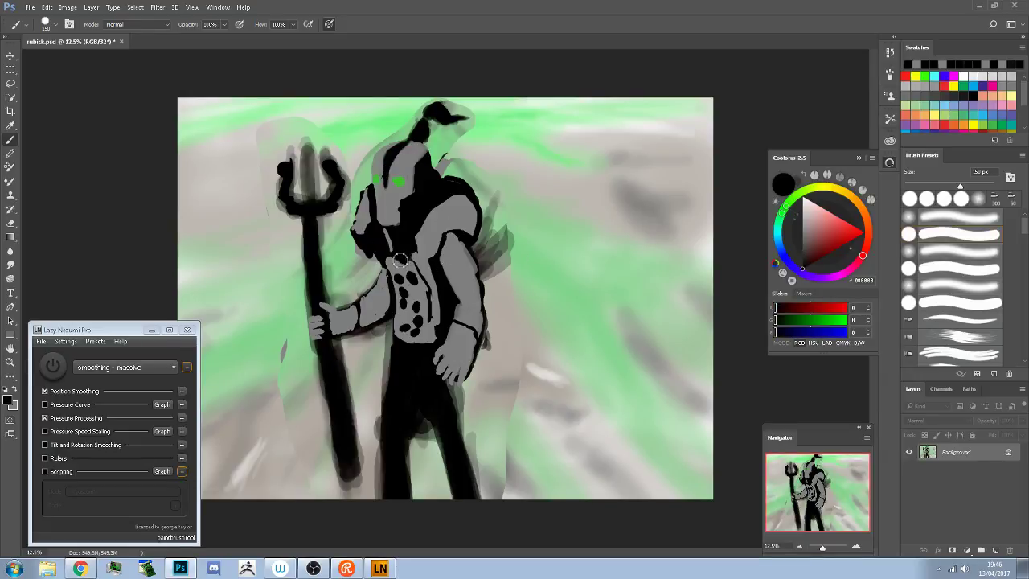
mouse_move(399, 260)
left_mouse_down()
mouse_move(425, 268)
mouse_move(393, 263)
mouse_move(409, 274)
mouse_move(412, 257)
mouse_move(400, 278)
mouse_move(410, 284)
mouse_move(419, 273)
mouse_move(428, 297)
mouse_move(340, 306)
left_mouse_up()
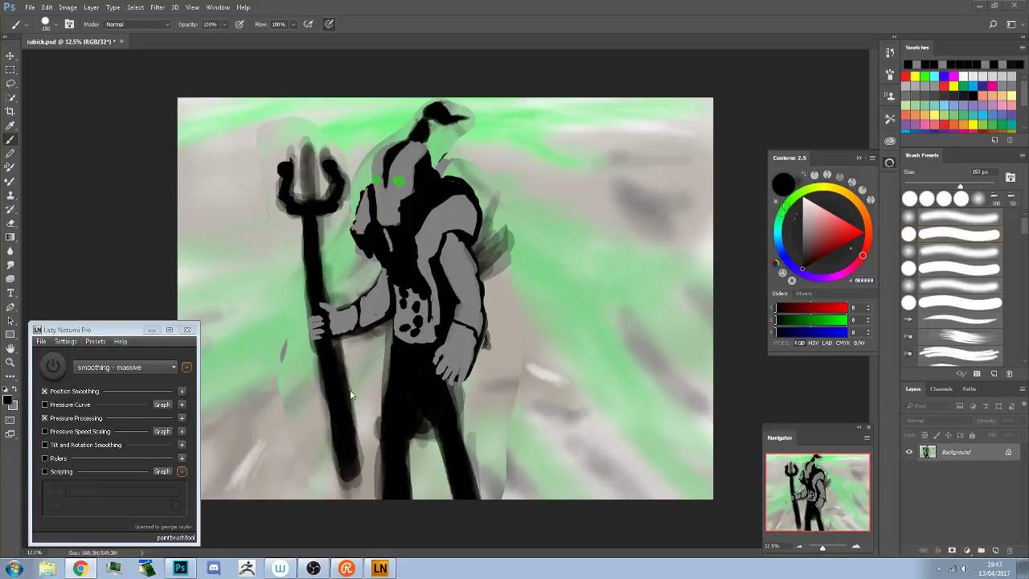
Thicken and darken the trident staff and the near leg's left edge, undoing a stray chest dab
mouse_move(333, 375)
left_mouse_down()
mouse_move(350, 399)
mouse_move(361, 460)
mouse_move(354, 472)
mouse_move(345, 459)
mouse_move(349, 475)
mouse_move(341, 410)
left_mouse_up()
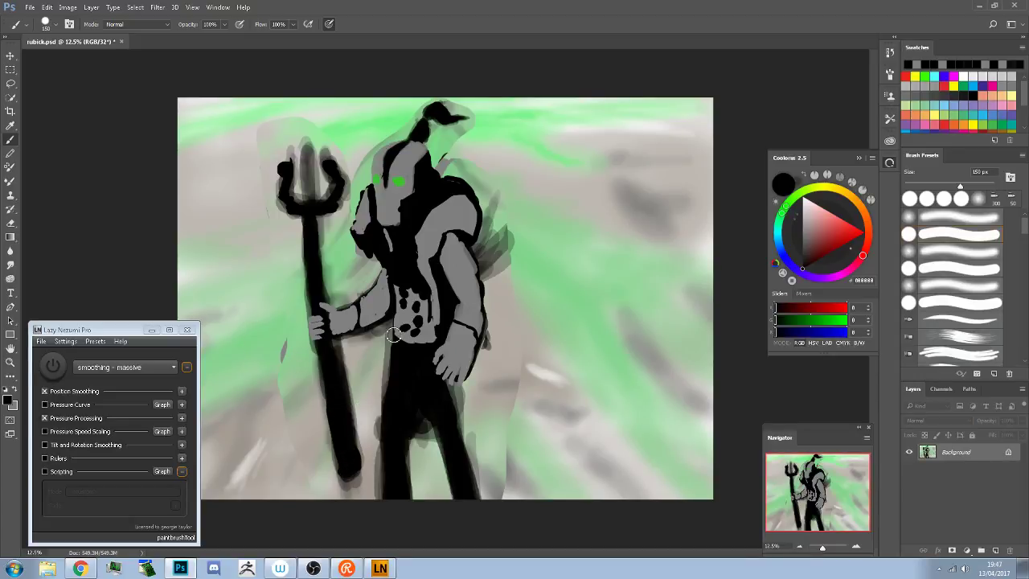
left_click(408, 267)
key("ctrl+z")
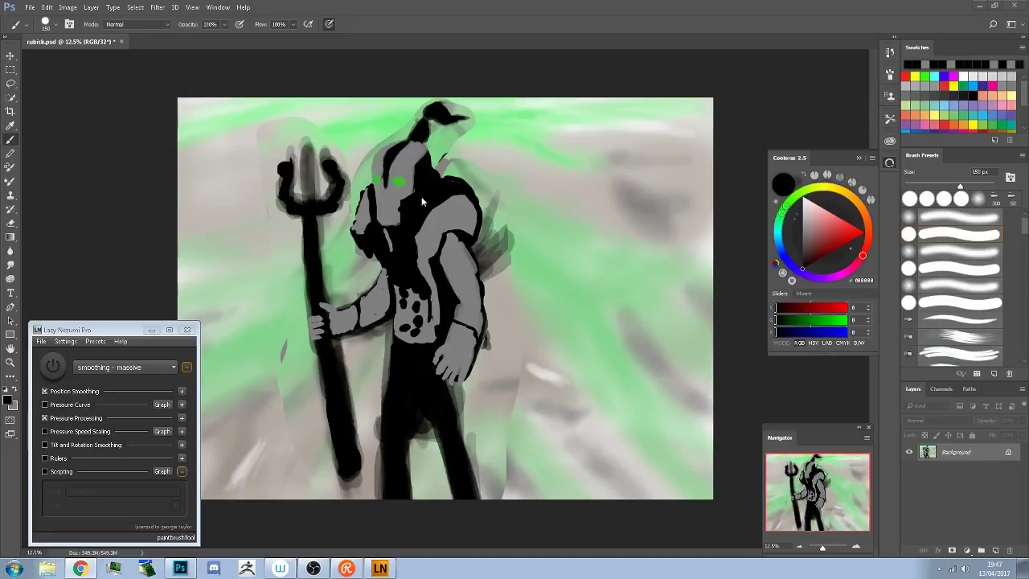
left_click_drag(367, 416, 376, 490)
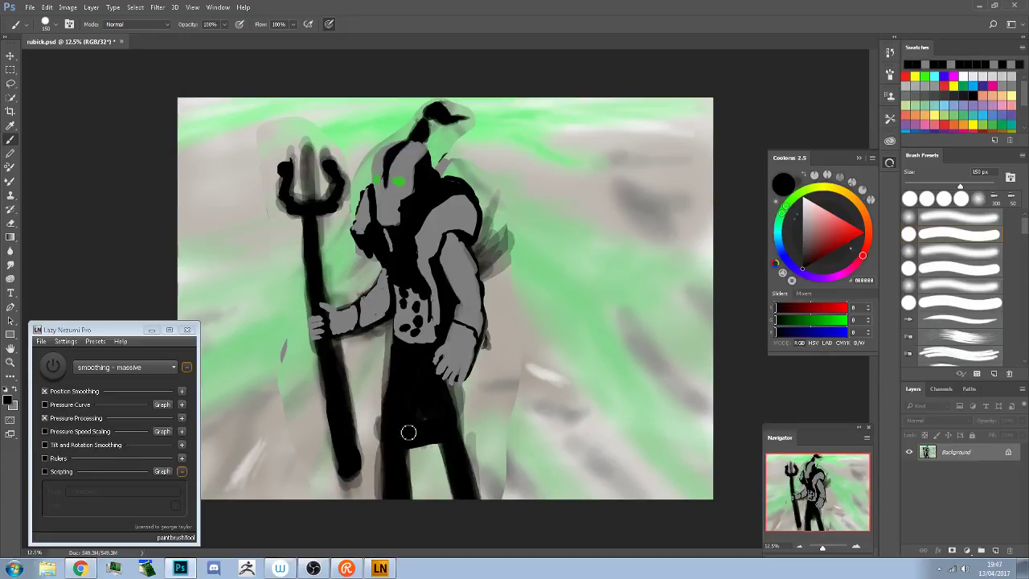
Fill the gap between the legs black with a 600 px brush, then paint over the chest spots at 300 px
key("bracketright")
key("bracketright")
key("bracketright")
key("bracketright")
key("bracketright")
key("bracketright")
key("bracketright")
mouse_move(398, 448)
left_mouse_down()
mouse_move(424, 404)
mouse_move(409, 407)
mouse_move(404, 436)
mouse_move(377, 435)
mouse_move(424, 428)
mouse_move(390, 411)
mouse_move(380, 392)
mouse_move(374, 316)
mouse_move(364, 418)
mouse_move(375, 377)
mouse_move(374, 427)
mouse_move(372, 391)
mouse_move(381, 410)
mouse_move(454, 418)
mouse_move(451, 403)
mouse_move(456, 424)
mouse_move(431, 383)
mouse_move(375, 320)
mouse_move(368, 325)
mouse_move(389, 319)
mouse_move(387, 349)
mouse_move(389, 316)
mouse_move(385, 350)
mouse_move(392, 335)
mouse_move(416, 343)
mouse_move(415, 355)
mouse_move(386, 364)
mouse_move(434, 349)
mouse_move(434, 332)
mouse_move(398, 337)
mouse_move(423, 336)
mouse_move(413, 330)
mouse_move(394, 347)
mouse_move(408, 288)
mouse_move(398, 300)
mouse_move(399, 287)
mouse_move(428, 291)
mouse_move(420, 269)
mouse_move(409, 320)
left_mouse_up()
key("bracketleft")
key("bracketleft")
key("bracketleft")
left_click(428, 274, "alt")
left_click(397, 287, "alt")
Brush black over the belt and shade the helmet and shoulder's left edge dark grey
left_click(366, 215, "alt")
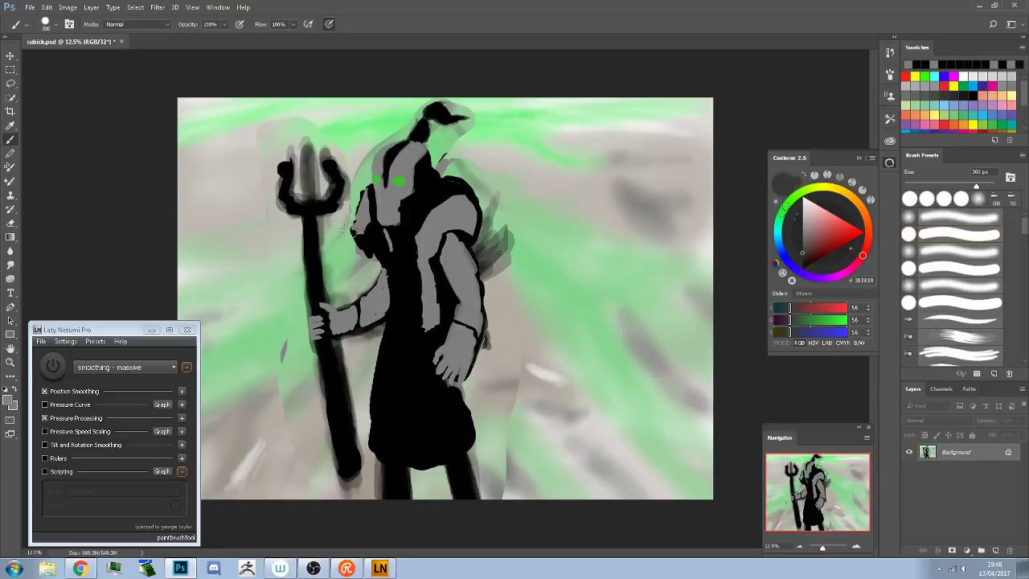
mouse_move(346, 242)
left_mouse_down()
mouse_move(375, 247)
mouse_move(362, 223)
mouse_move(389, 275)
mouse_move(387, 252)
mouse_move(360, 225)
mouse_move(389, 262)
mouse_move(391, 313)
mouse_move(383, 300)
mouse_move(401, 291)
mouse_move(387, 248)
mouse_move(391, 321)
mouse_move(395, 272)
mouse_move(389, 314)
mouse_move(381, 278)
mouse_move(348, 293)
left_mouse_up()
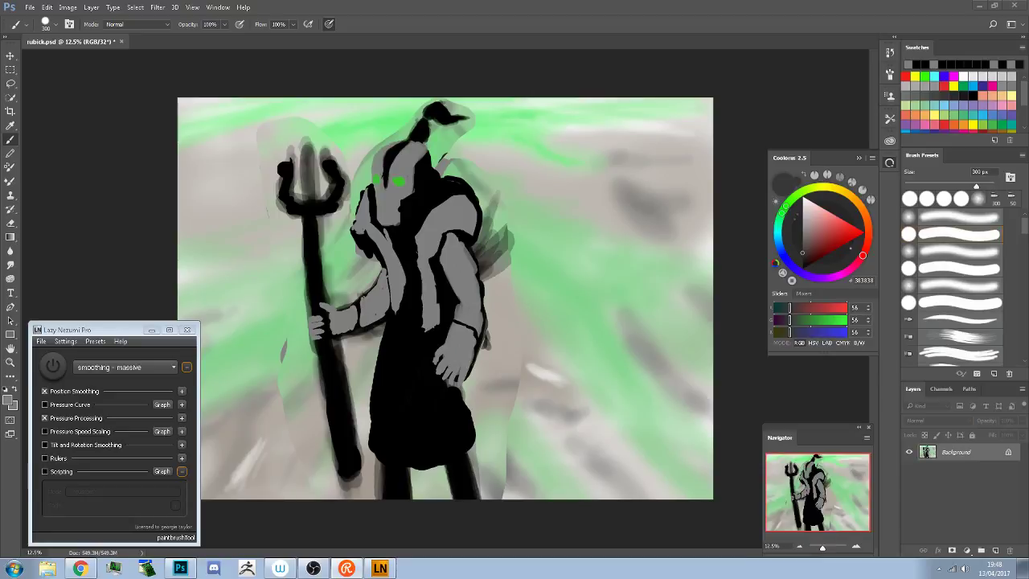
mouse_move(283, 130)
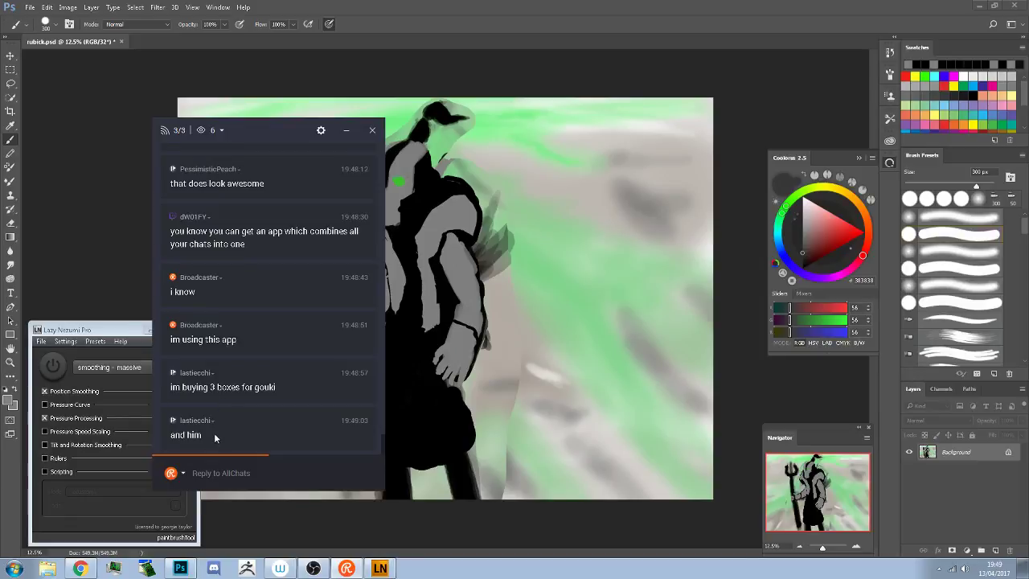
Drag the Restream Chat window left so it no longer covers the painting
left_click(221, 129)
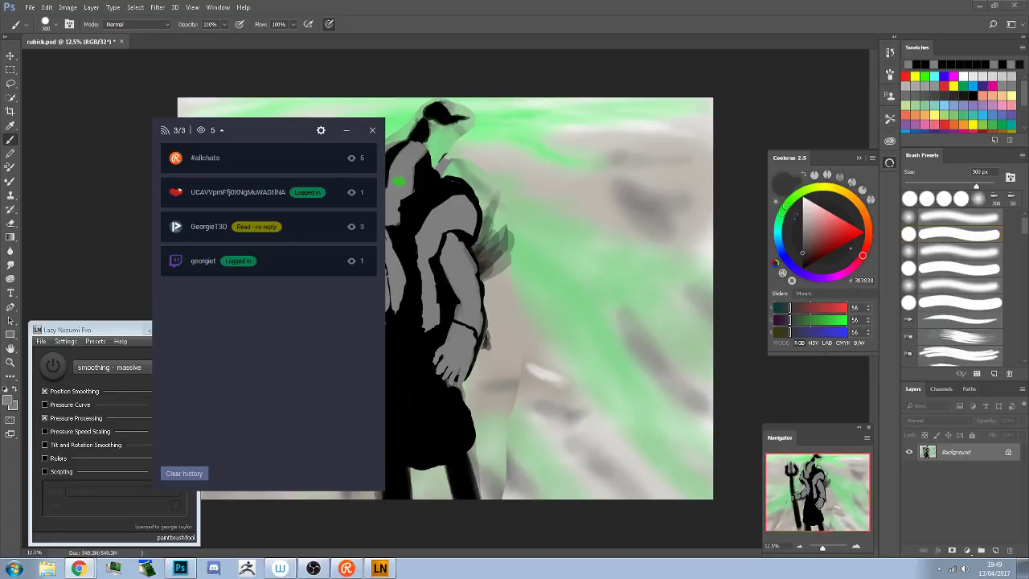
left_click_drag(240, 131, 145, 134)
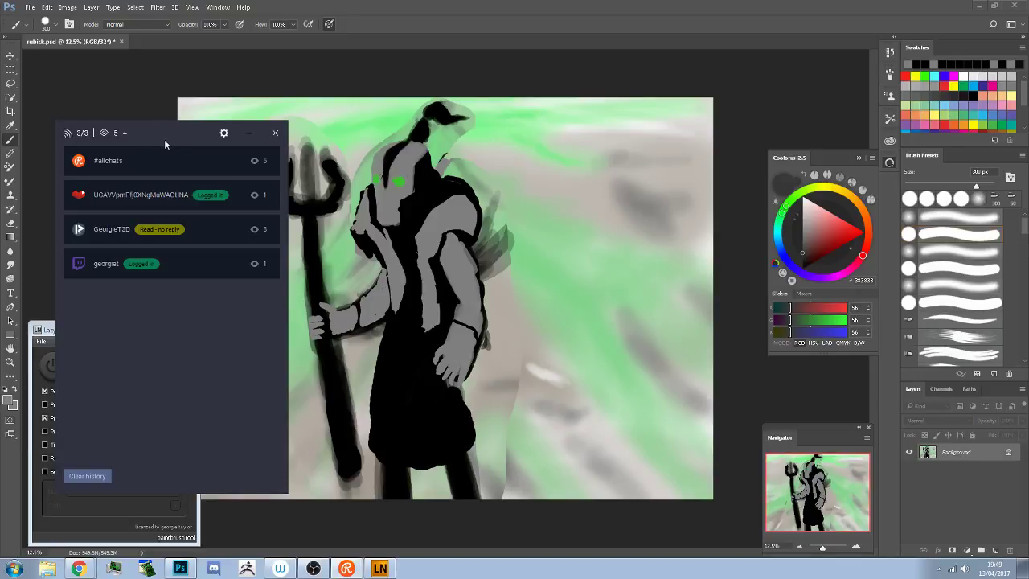
left_click(120, 137)
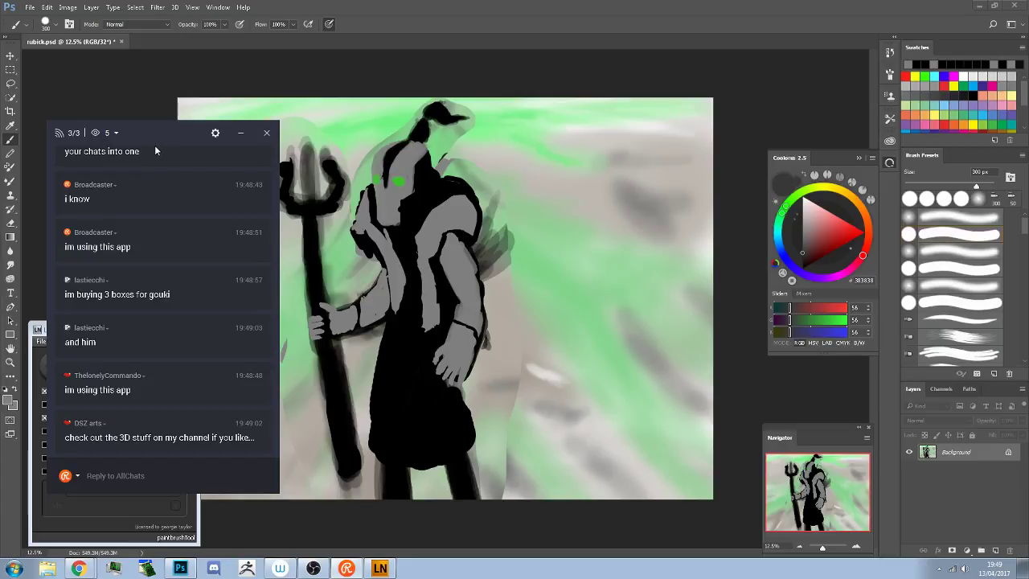
Post the reply 'k' to a commenter in the chat
left_click(89, 424)
left_click_drag(135, 479, 53, 476)
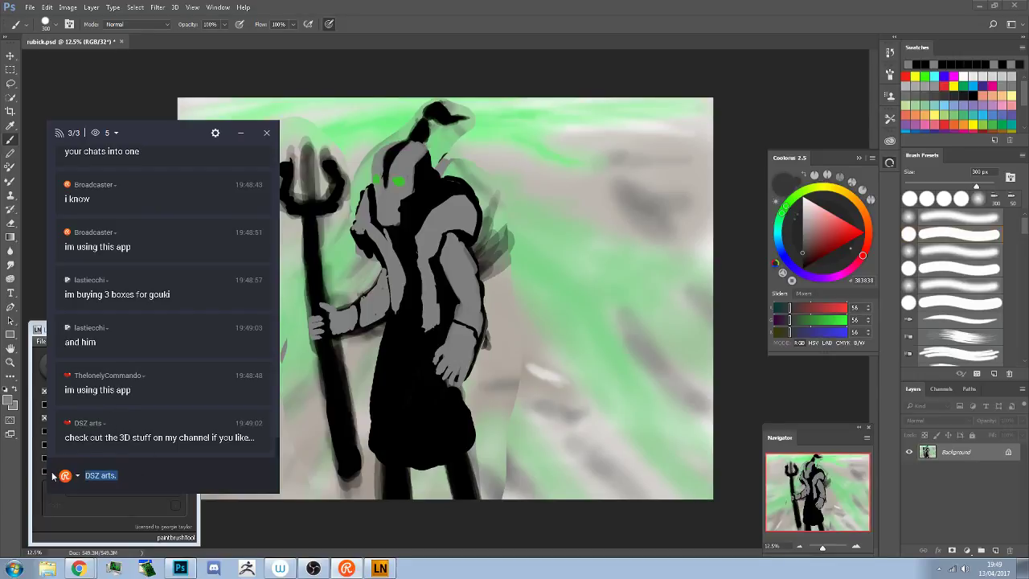
type("k")
key("Return")
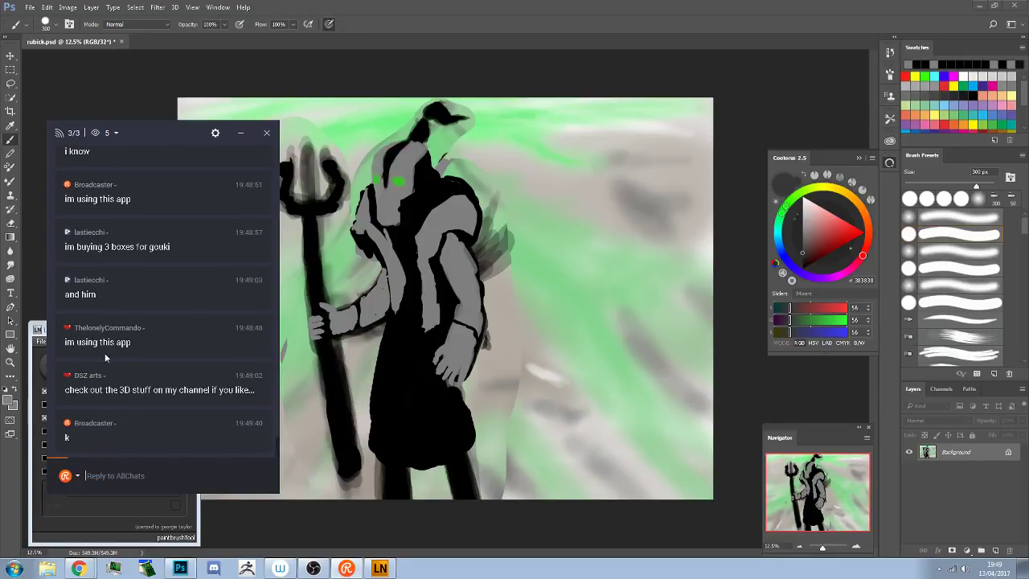
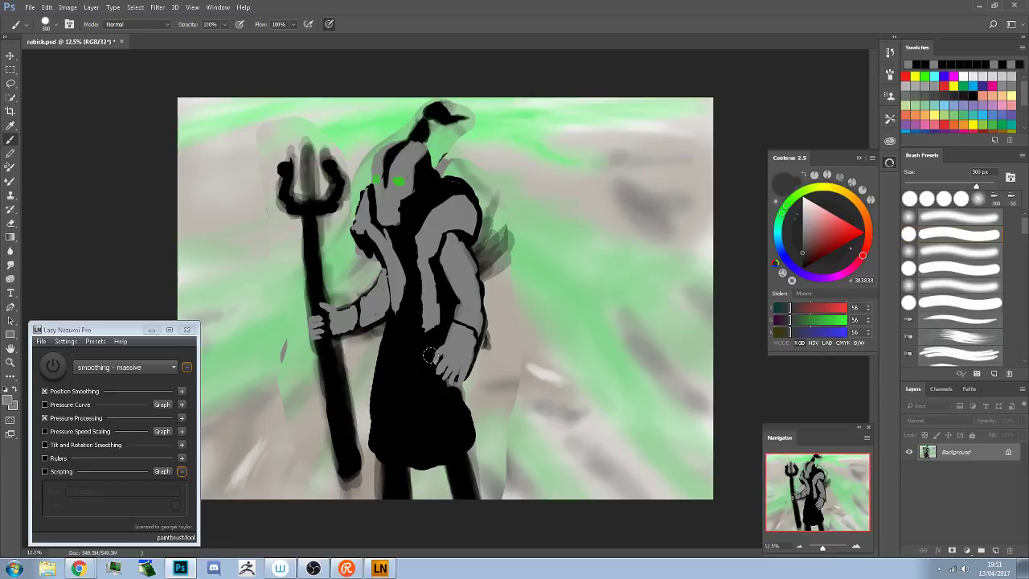
Paint a grey belt across the waist with a hooked fold line on the skirt
left_click_drag(384, 343, 438, 346)
left_click_drag(399, 371, 463, 402)
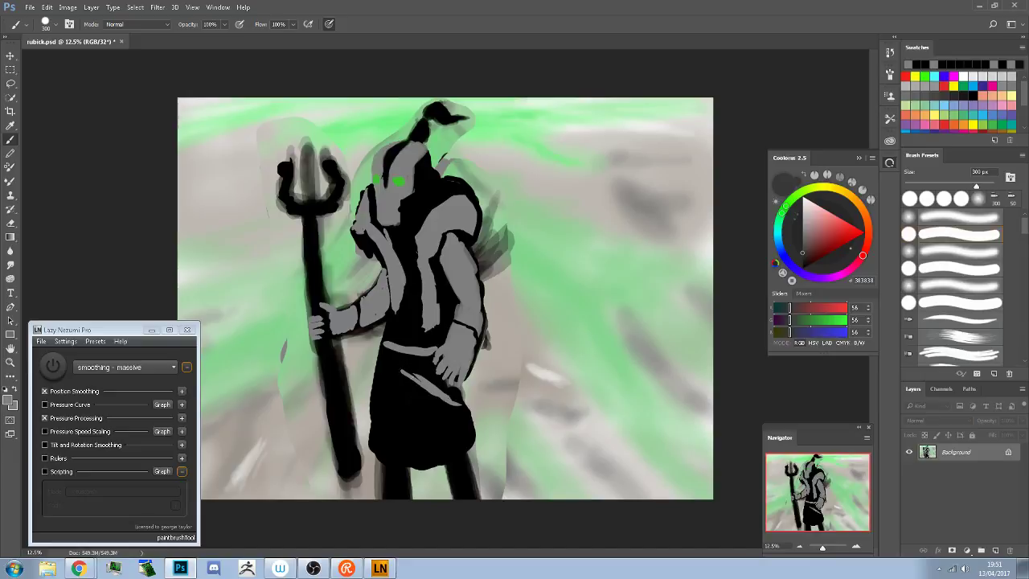
mouse_move(400, 374)
left_mouse_down()
mouse_move(387, 371)
mouse_move(392, 354)
mouse_move(389, 363)
mouse_move(383, 353)
left_mouse_up()
mouse_move(434, 377)
left_mouse_down()
mouse_move(433, 388)
mouse_move(440, 371)
mouse_move(428, 354)
mouse_move(430, 366)
left_mouse_up()
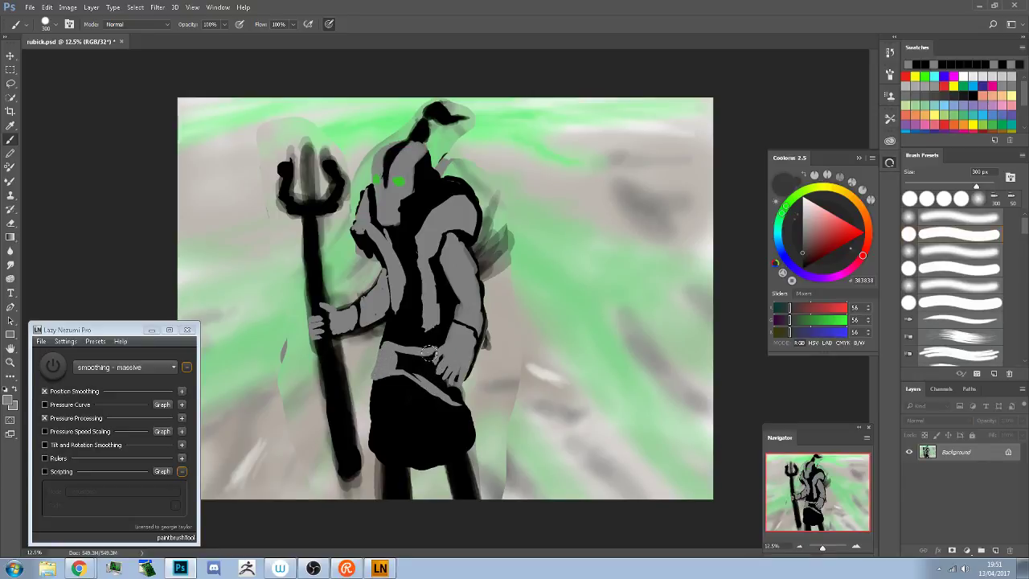
With a smaller brush, repaint the belt in dark grey and blacken the area under the hand
left_click(434, 340, "alt")
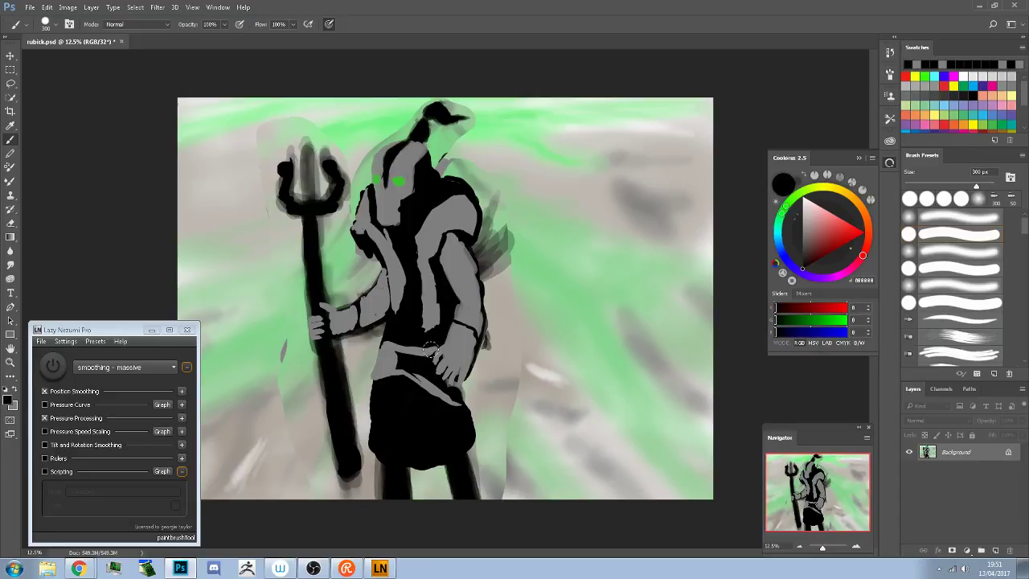
key("bracketleft")
key("bracketleft")
left_click(430, 356, "alt")
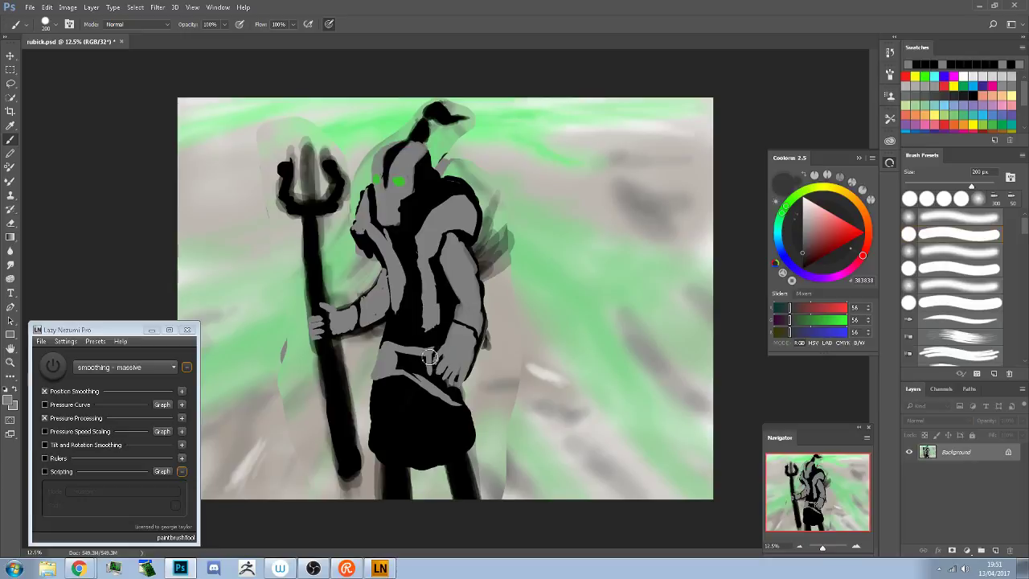
mouse_move(428, 375)
left_mouse_down()
mouse_move(383, 373)
mouse_move(342, 357)
mouse_move(379, 381)
mouse_move(363, 407)
left_mouse_up()
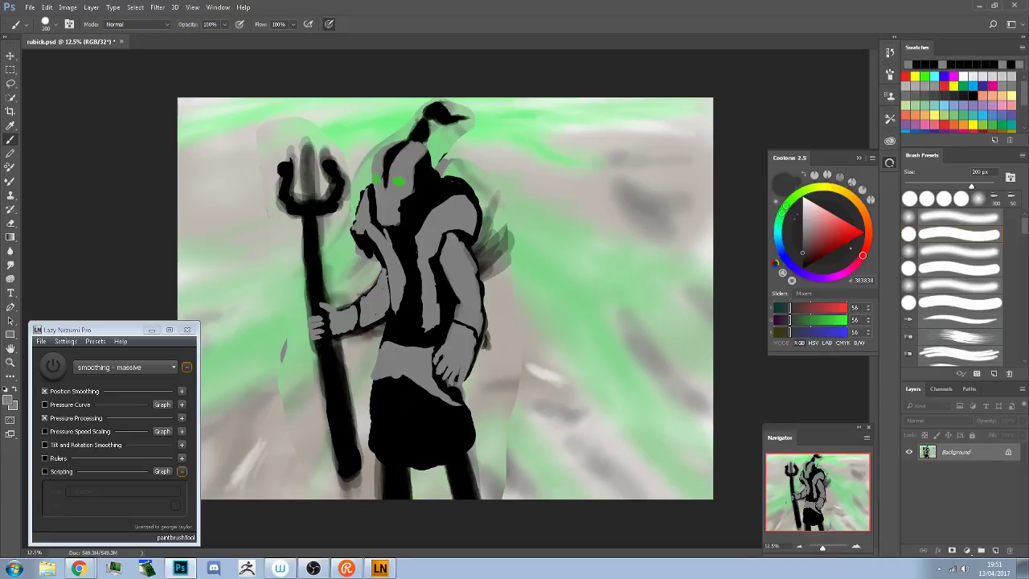
left_click_drag(473, 396, 449, 404)
key("d")
key("bracketright")
key("bracketright")
key("bracketright")
key("bracketright")
key("bracketright")
key("bracketright")
key("bracketright")
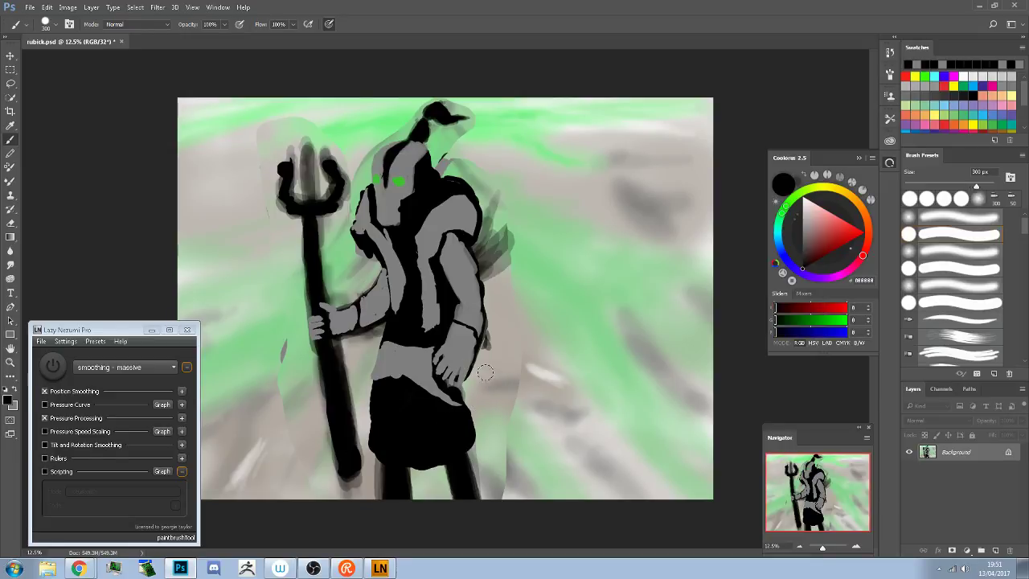
Paint a long black blade from the hand and a dark diagonal mass across the staff
mouse_move(463, 354)
left_mouse_down()
mouse_move(502, 443)
mouse_move(476, 393)
mouse_move(572, 482)
left_mouse_up()
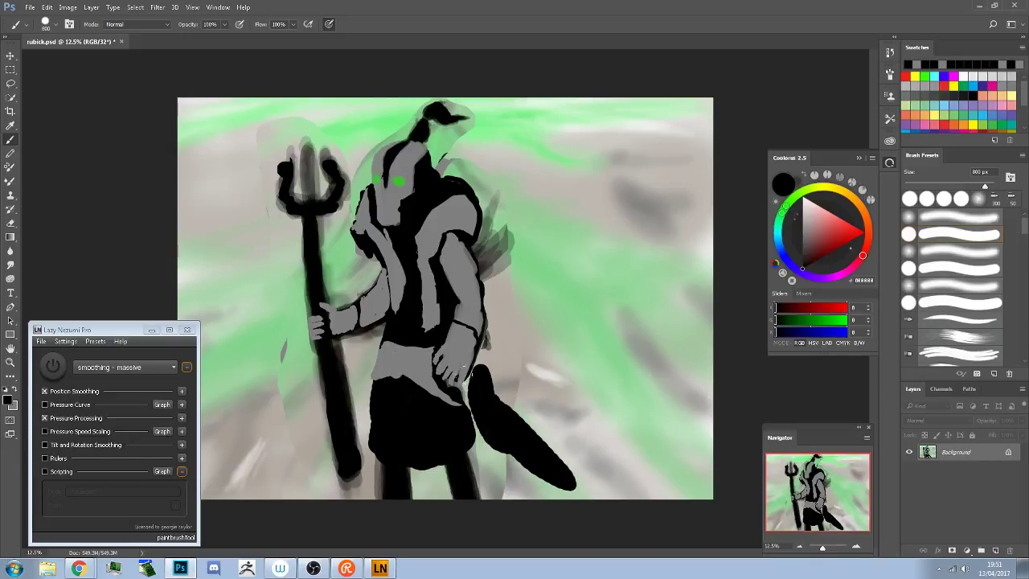
left_click_drag(473, 354, 463, 338)
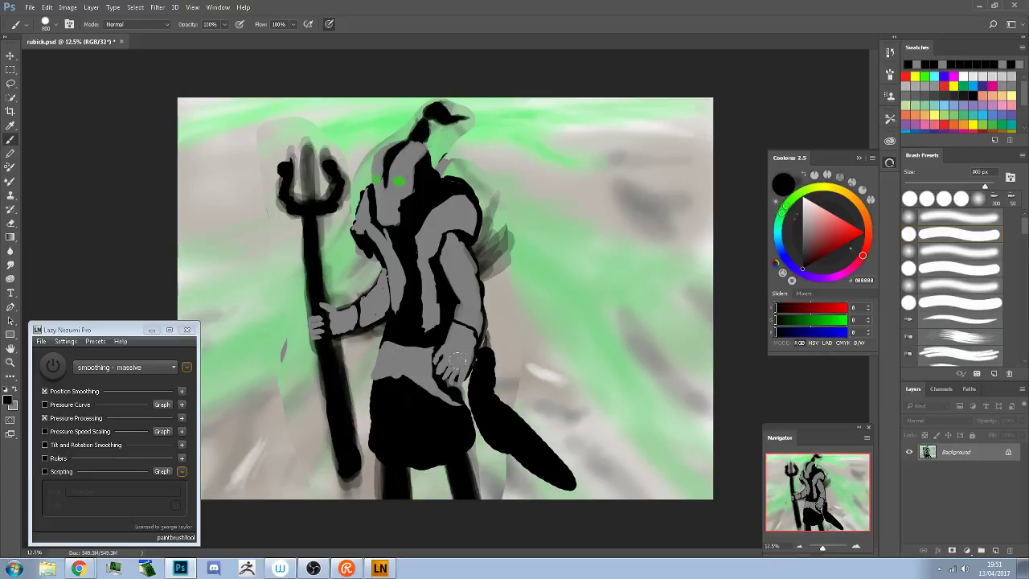
left_click_drag(456, 359, 463, 374)
left_click_drag(367, 318, 288, 422)
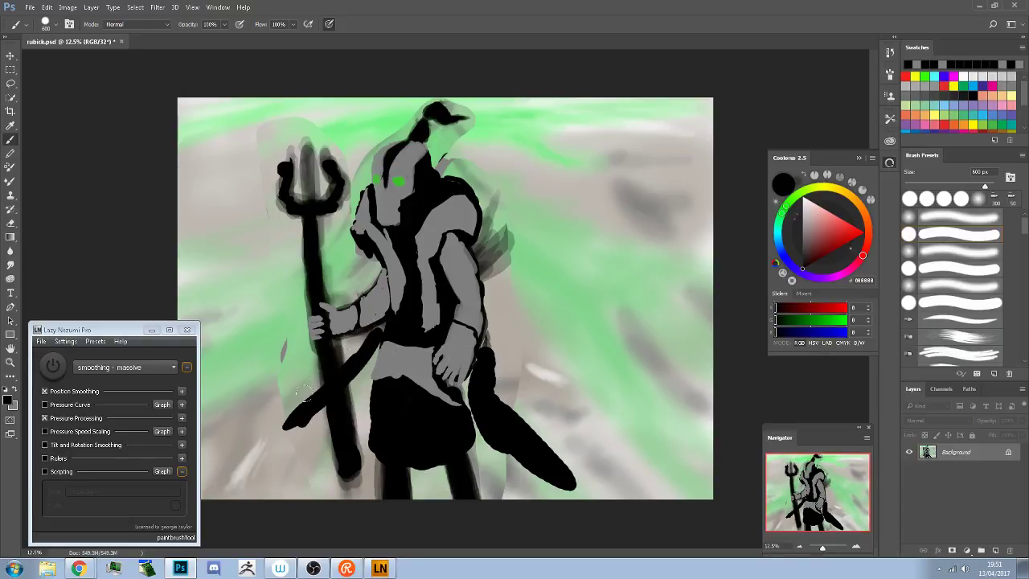
mouse_move(327, 378)
left_mouse_down()
mouse_move(281, 406)
mouse_move(344, 417)
mouse_move(319, 414)
left_mouse_up()
mouse_move(325, 417)
left_mouse_down()
mouse_move(362, 420)
mouse_move(298, 412)
mouse_move(273, 427)
mouse_move(245, 385)
mouse_move(267, 376)
mouse_move(246, 391)
mouse_move(280, 406)
mouse_move(274, 412)
left_mouse_up()
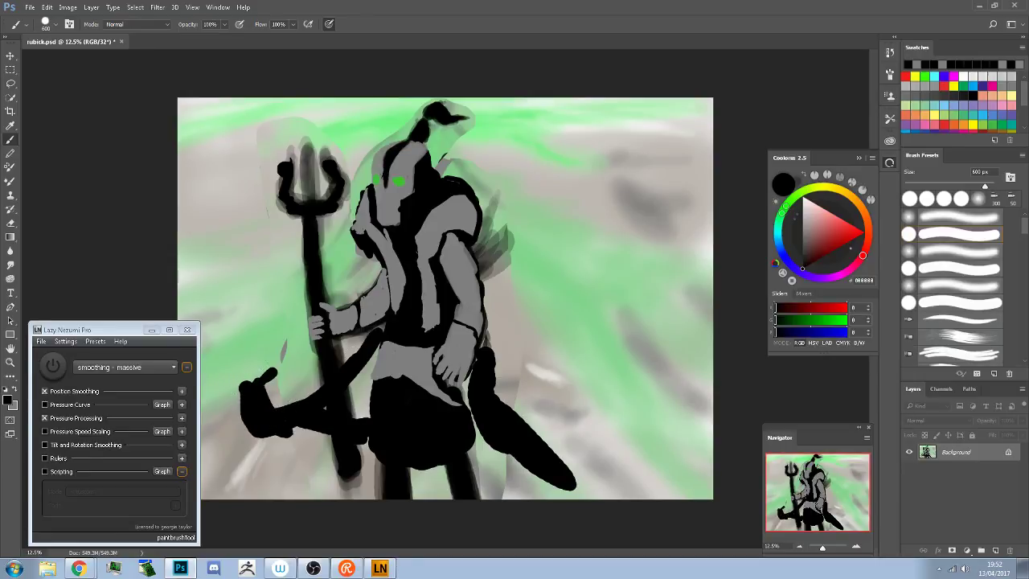
left_click_drag(359, 329, 285, 403)
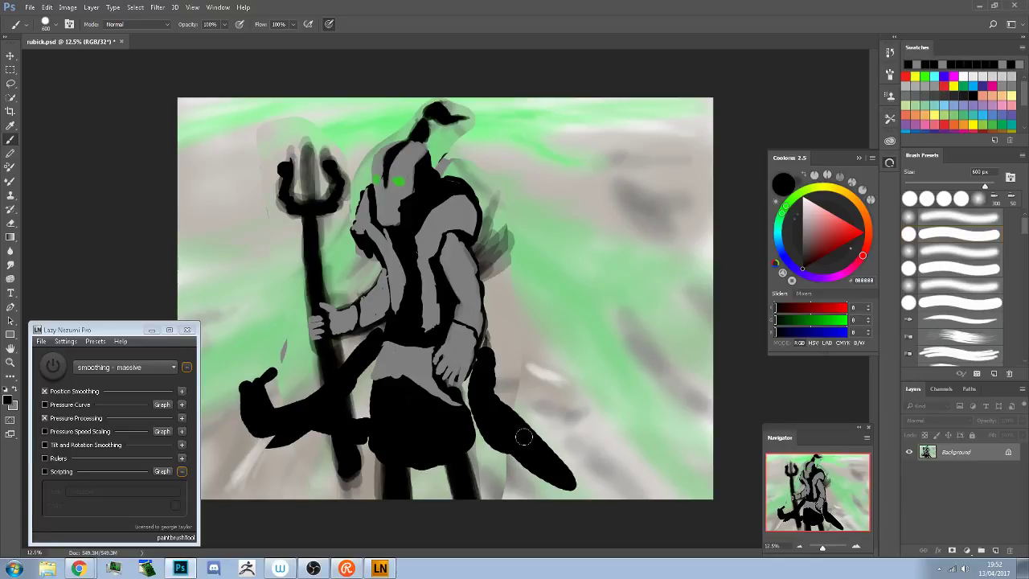
Paint a curled hook beside the sword and blacken the area below the hand and belt
left_click_drag(537, 438, 563, 378)
key("ctrl+z")
mouse_move(533, 424)
left_mouse_down()
mouse_move(544, 418)
mouse_move(521, 396)
left_mouse_up()
key("ctrl+z")
mouse_move(532, 433)
left_mouse_down()
mouse_move(563, 377)
mouse_move(554, 400)
left_mouse_up()
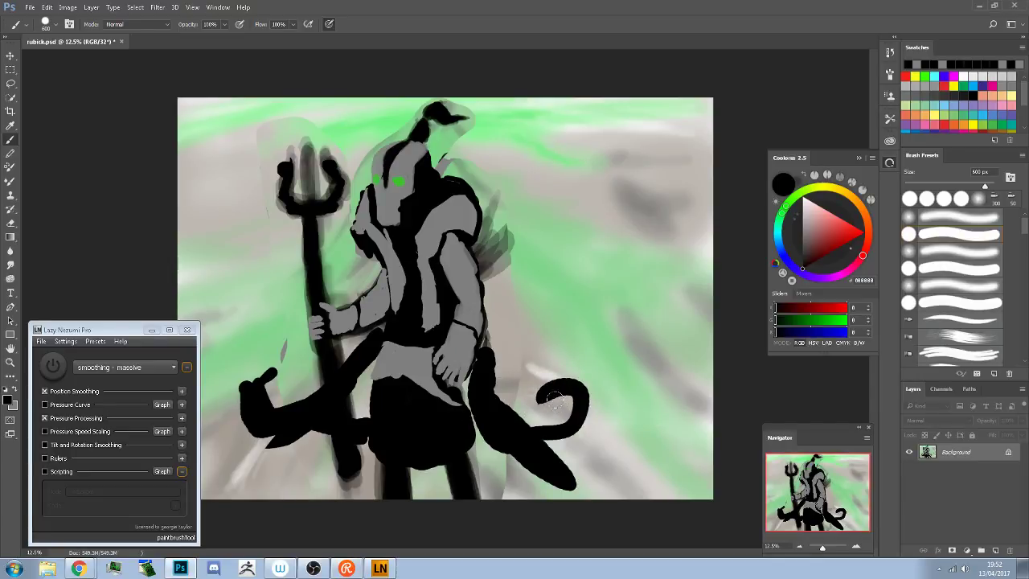
key("ctrl+z")
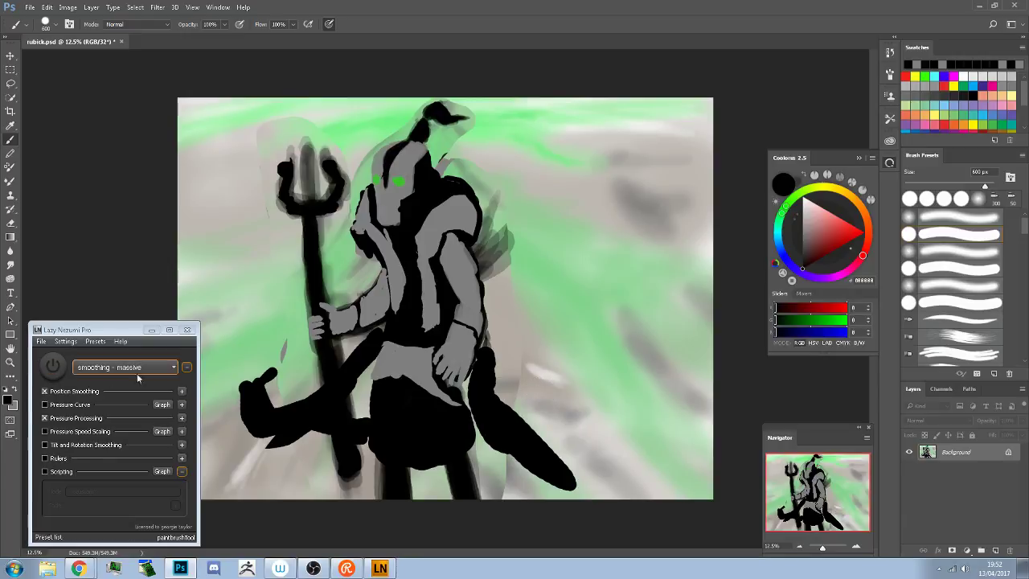
mouse_move(522, 432)
left_mouse_down()
mouse_move(527, 376)
mouse_move(527, 405)
mouse_move(516, 412)
mouse_move(546, 375)
mouse_move(529, 368)
mouse_move(538, 366)
mouse_move(539, 398)
mouse_move(523, 399)
mouse_move(528, 377)
mouse_move(504, 387)
mouse_move(485, 371)
mouse_move(526, 400)
mouse_move(496, 390)
mouse_move(514, 403)
mouse_move(487, 373)
mouse_move(474, 370)
left_mouse_up()
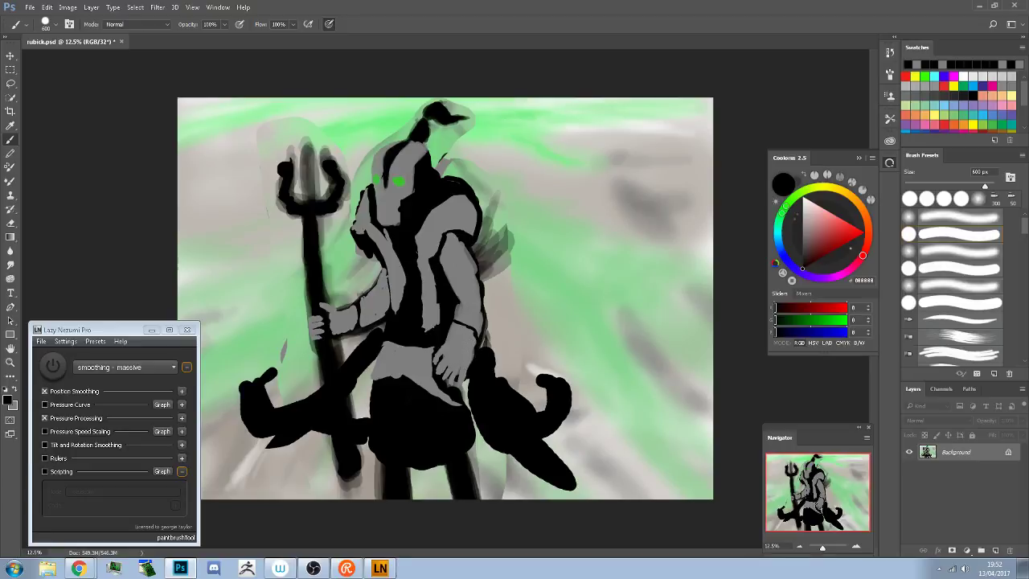
left_click_drag(466, 406, 455, 374)
mouse_move(363, 339)
left_mouse_down()
mouse_move(348, 373)
mouse_move(337, 375)
mouse_move(352, 358)
mouse_move(349, 419)
mouse_move(353, 393)
mouse_move(301, 406)
left_mouse_up()
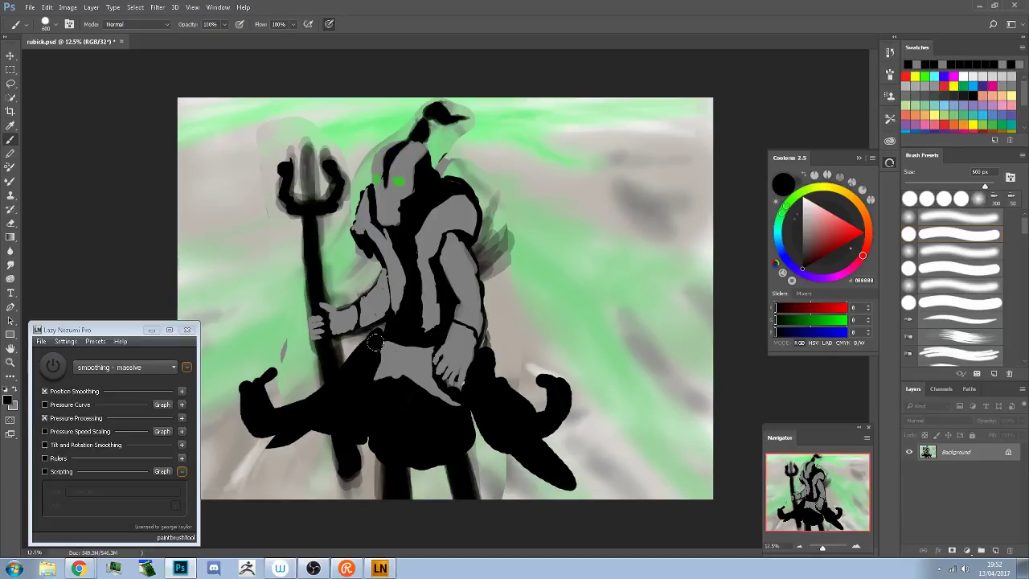
Shade the staff with dark grey streaks and cover its light patch in black
left_click(381, 352, "alt")
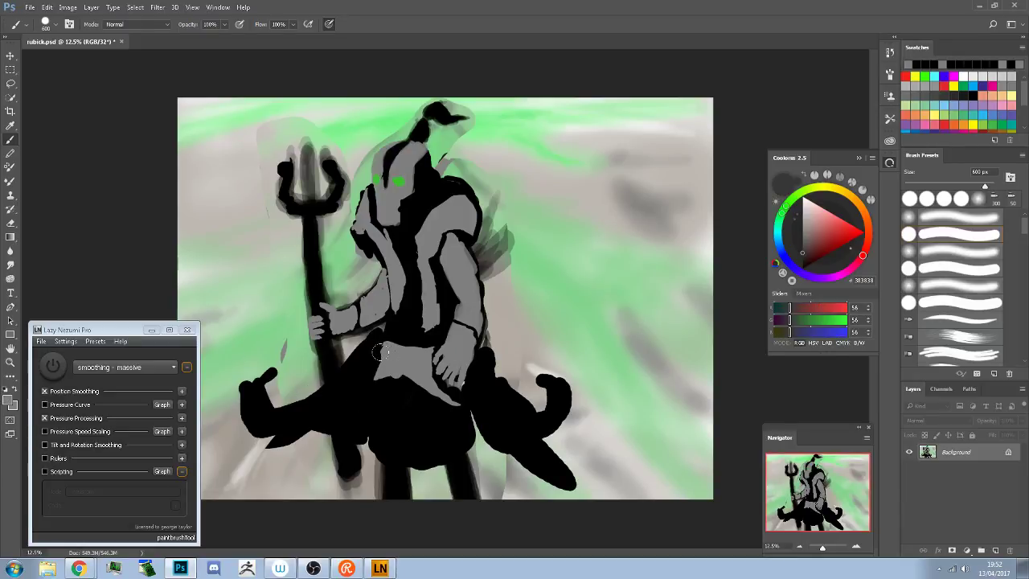
mouse_move(322, 370)
left_mouse_down()
mouse_move(325, 401)
mouse_move(341, 407)
mouse_move(324, 375)
mouse_move(331, 428)
mouse_move(320, 369)
mouse_move(328, 425)
mouse_move(325, 400)
left_mouse_up()
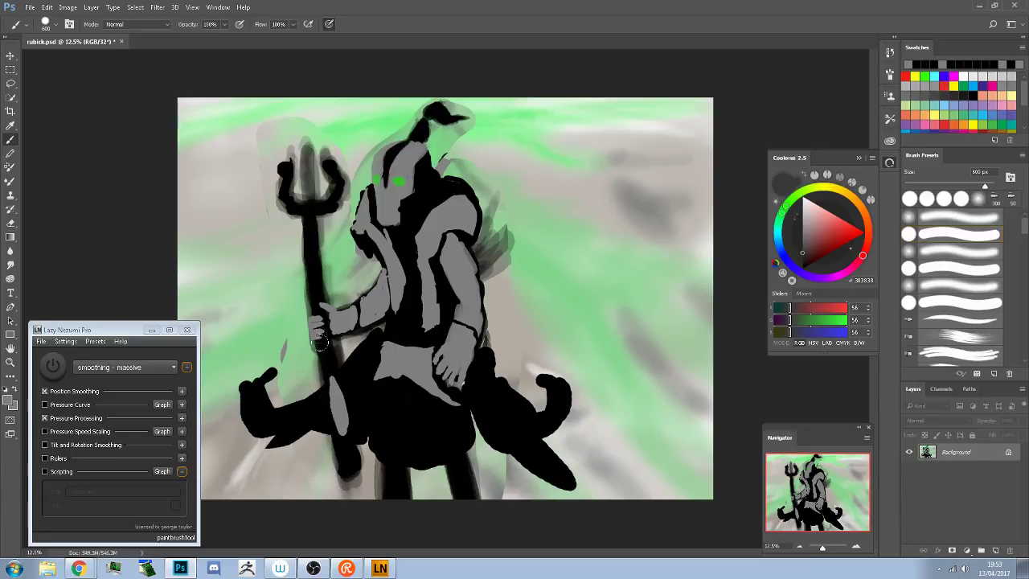
left_click_drag(295, 199, 314, 269)
left_click_drag(338, 377, 329, 379)
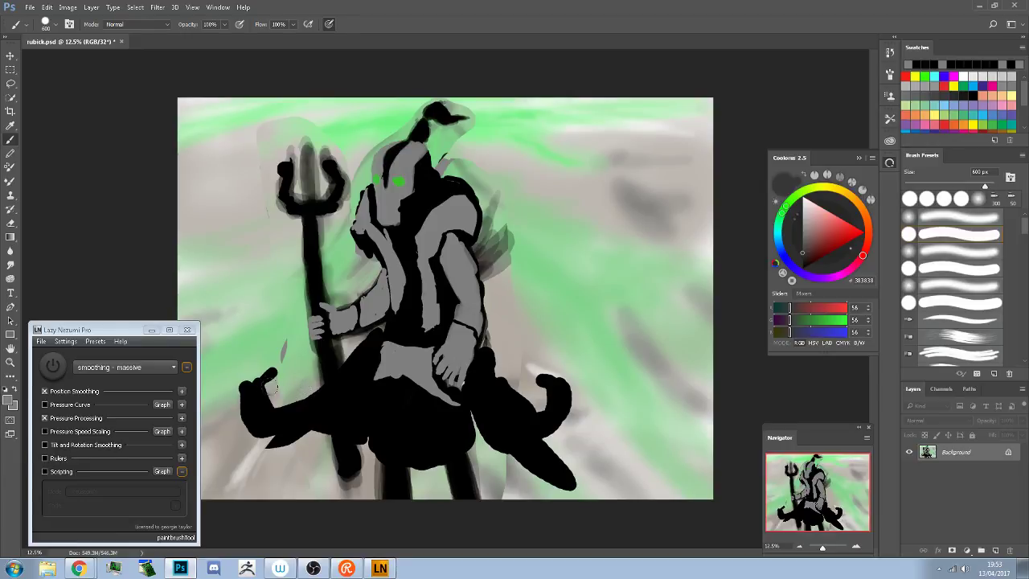
Undo a trial black mass and lasso the trident head as a selection
left_click(294, 355, "alt")
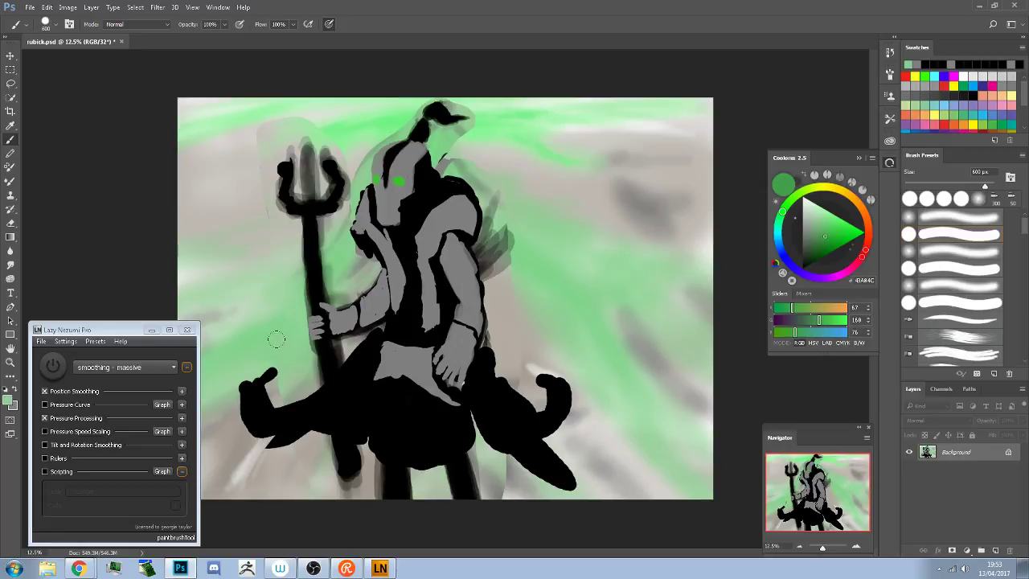
left_click(342, 372, "alt")
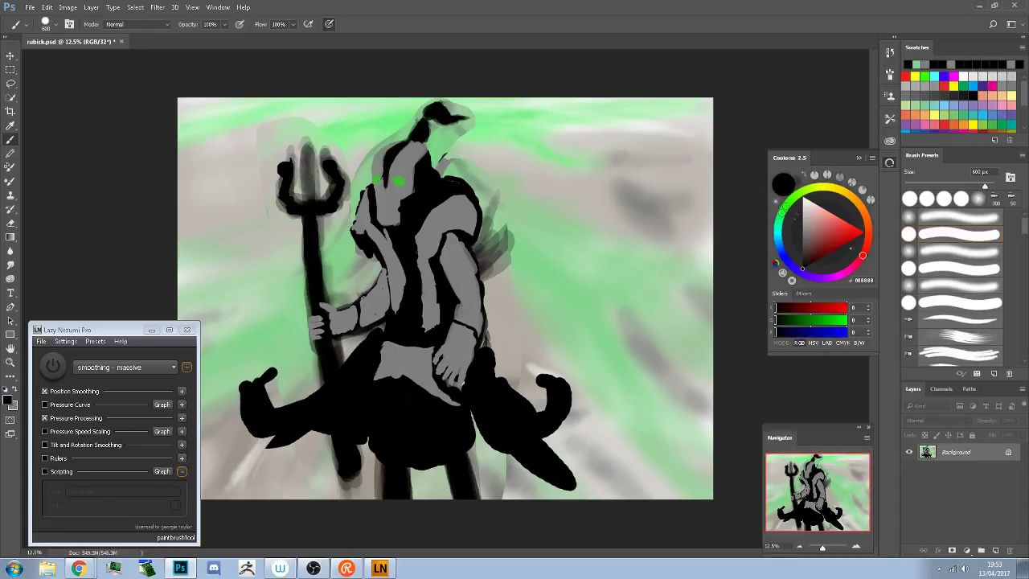
mouse_move(296, 143)
left_mouse_down()
mouse_move(294, 169)
mouse_move(315, 184)
left_mouse_up()
key("ctrl+alt+z")
key("ctrl+alt+z")
key("ctrl+alt+z")
key("l")
mouse_move(323, 139)
left_mouse_down()
mouse_move(304, 136)
mouse_move(274, 173)
mouse_move(271, 206)
mouse_move(297, 230)
mouse_move(342, 222)
mouse_move(352, 205)
mouse_move(349, 161)
mouse_move(315, 138)
left_mouse_up()
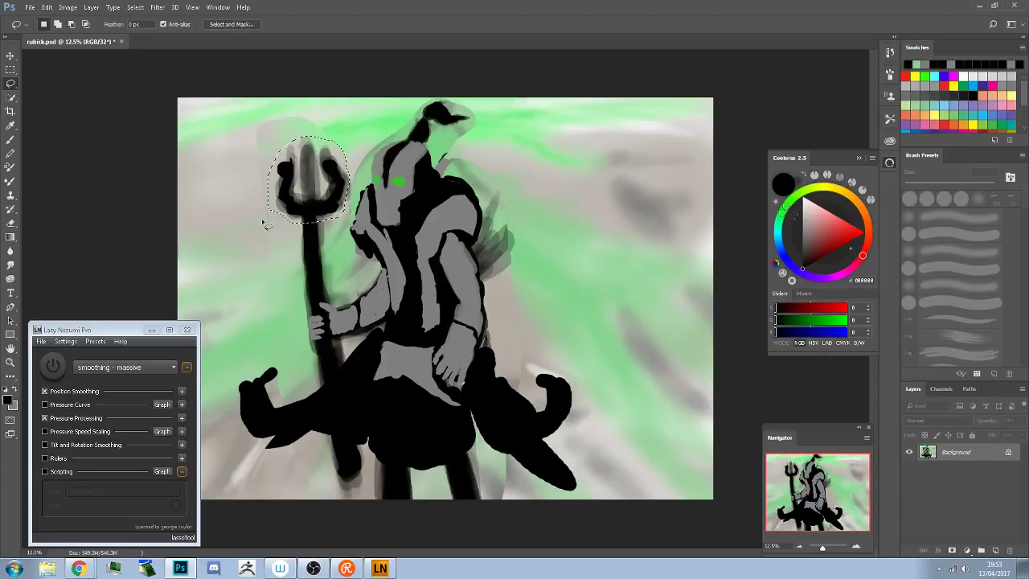
Scale the selected trident head up to about 129% and deselect
key("ctrl+t")
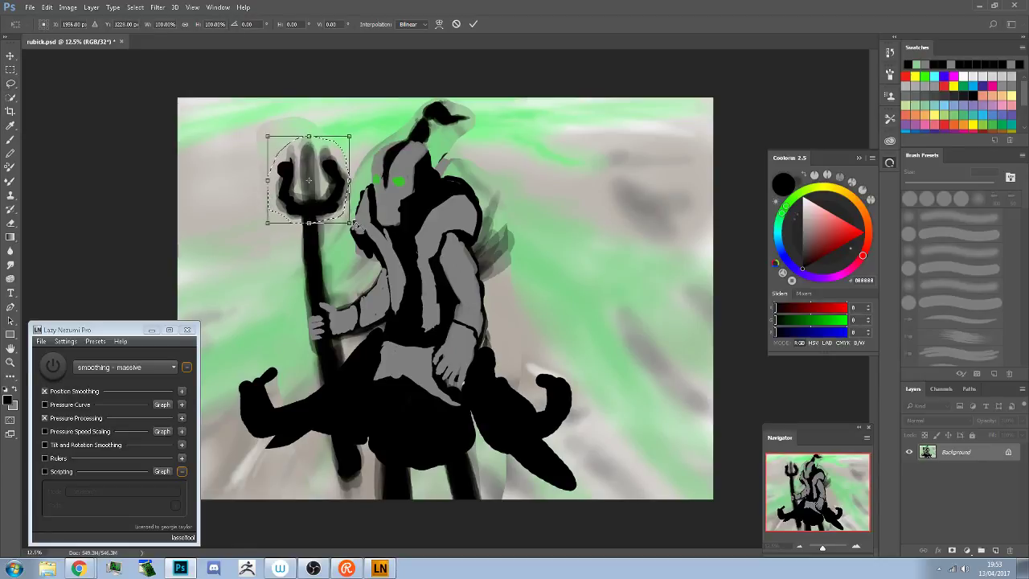
mouse_move(351, 224)
left_mouse_down()
mouse_move(373, 246)
mouse_move(333, 201)
mouse_move(335, 219)
left_mouse_up()
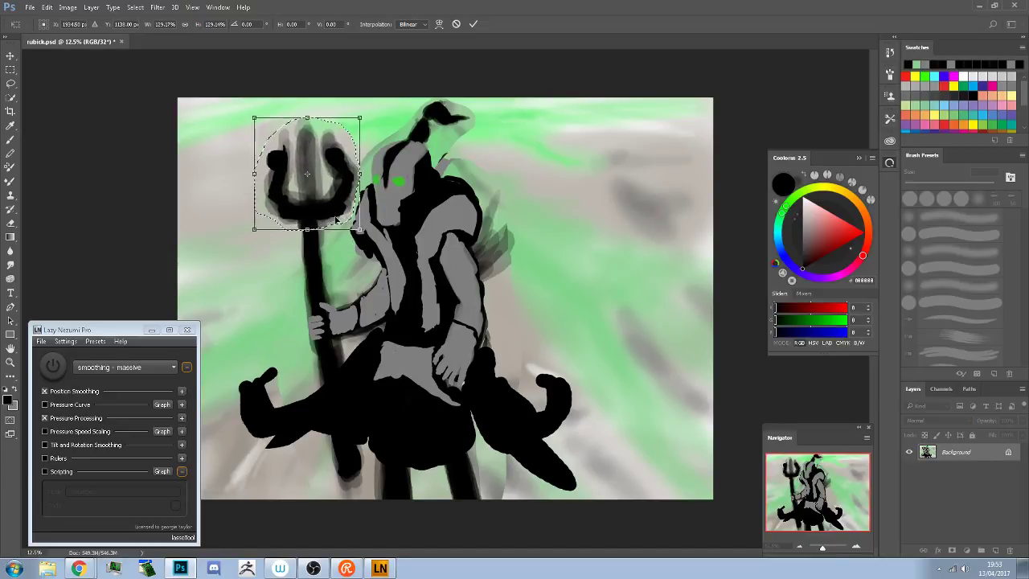
left_click(473, 24)
key("ctrl+d")
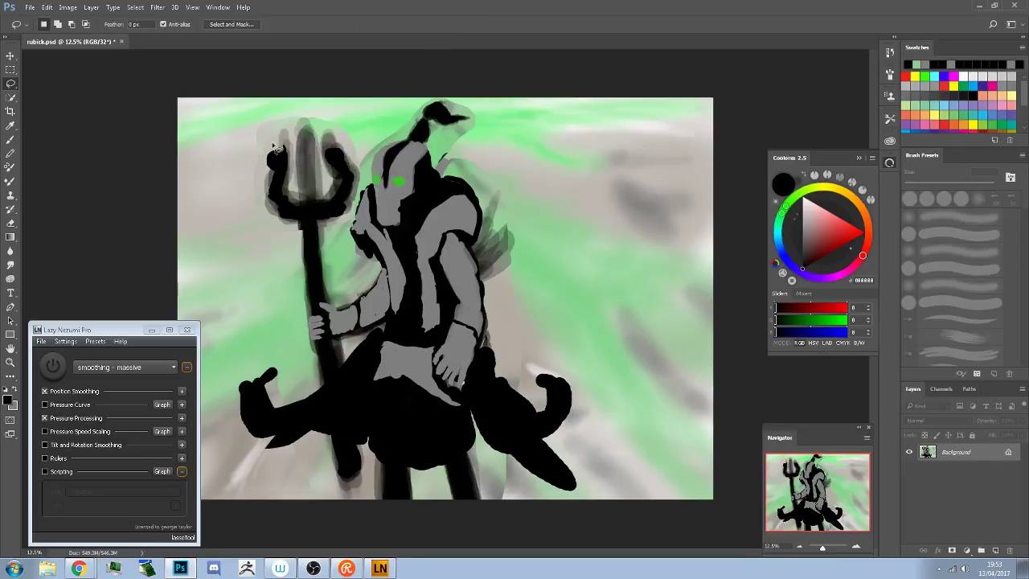
left_click_drag(295, 158, 295, 188)
key("ctrl+d")
Shrink the left prong to about 74% and nudge it up and left
mouse_move(271, 135)
left_mouse_down()
mouse_move(256, 186)
mouse_move(267, 225)
mouse_move(281, 232)
mouse_move(302, 205)
left_mouse_up()
left_click_drag(273, 138, 274, 136)
key("ctrl+t")
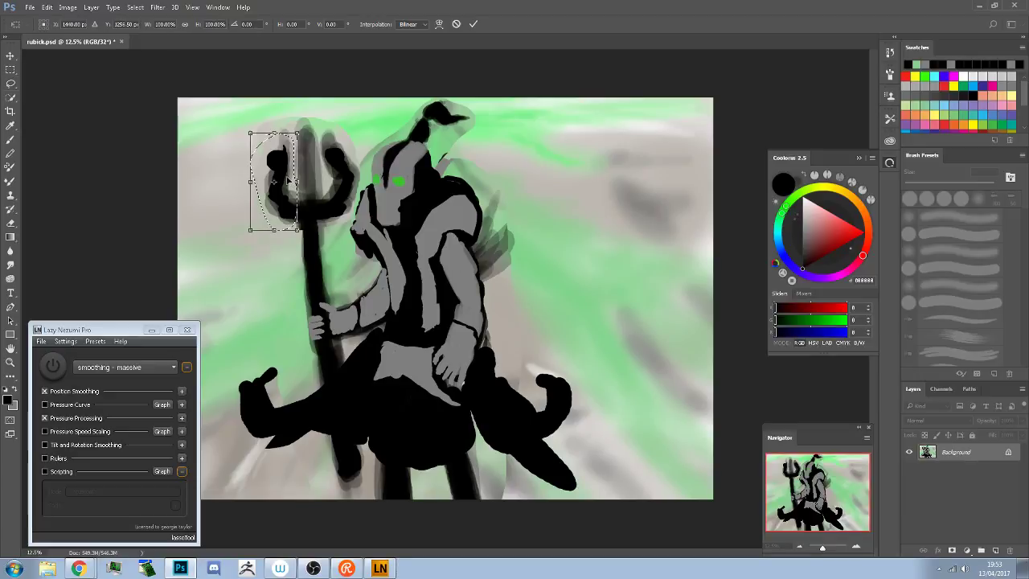
left_click_drag(249, 134, 246, 157)
left_click_drag(280, 195, 278, 190)
left_click(473, 26)
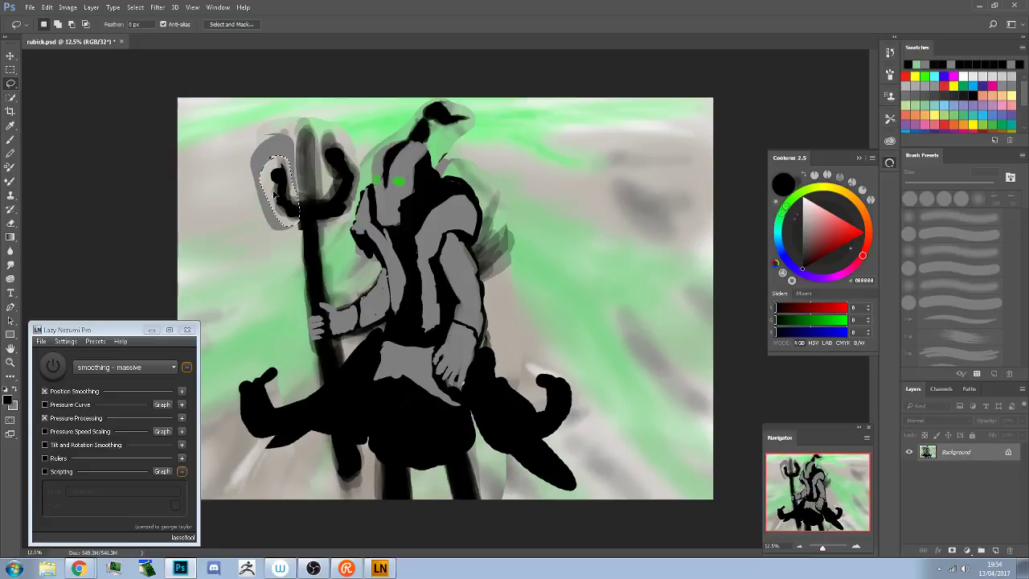
key("ctrl+d")
Rotate the right prong about 12 degrees outward and deselect it
mouse_move(341, 135)
left_mouse_down()
mouse_move(325, 148)
mouse_move(328, 224)
left_mouse_up()
left_click_drag(364, 155, 337, 131)
key("ctrl+t")
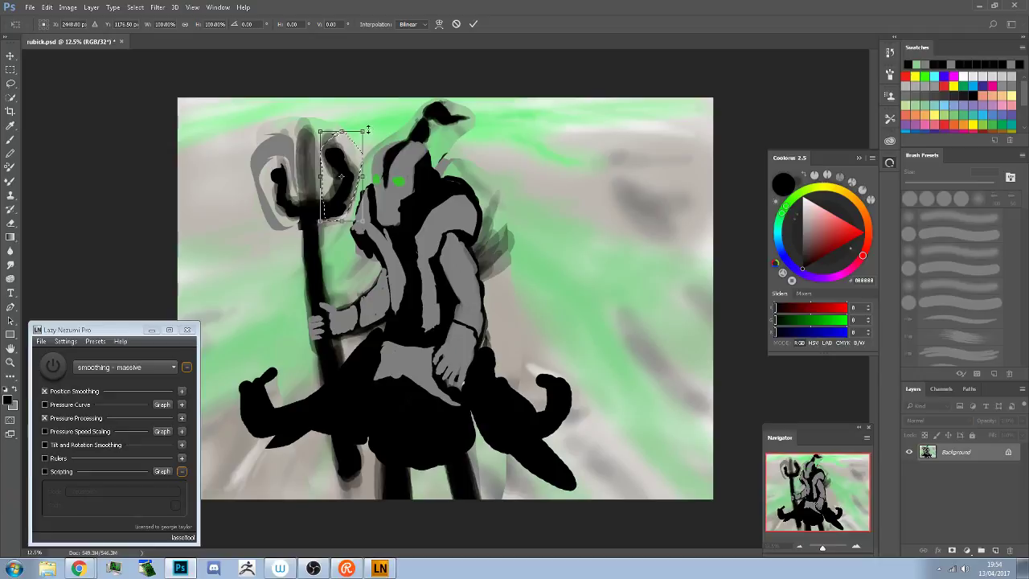
mouse_move(368, 126)
left_mouse_down()
mouse_move(375, 133)
mouse_move(344, 174)
left_mouse_up()
left_click(473, 24)
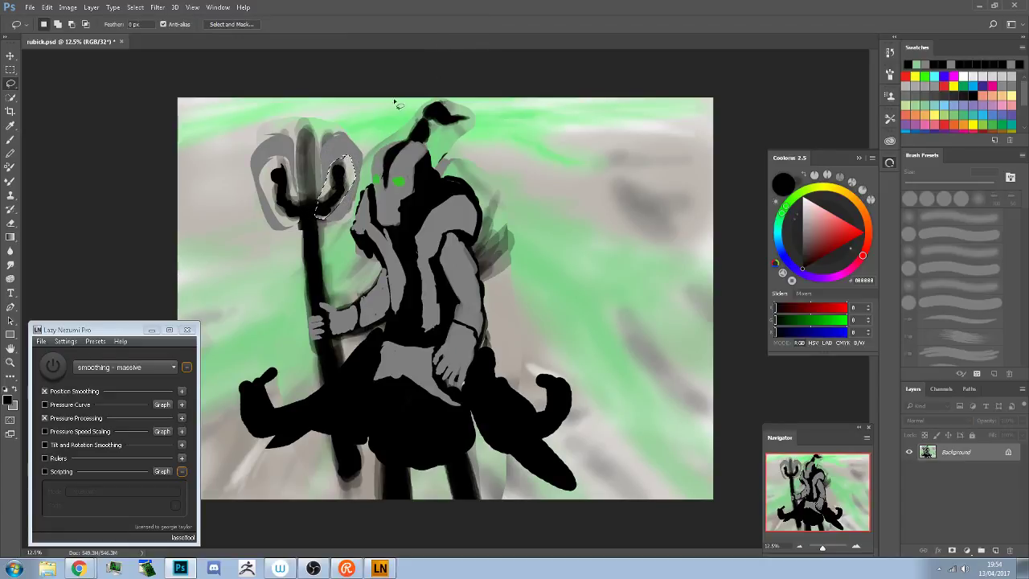
key("ctrl+d")
right_click(11, 83)
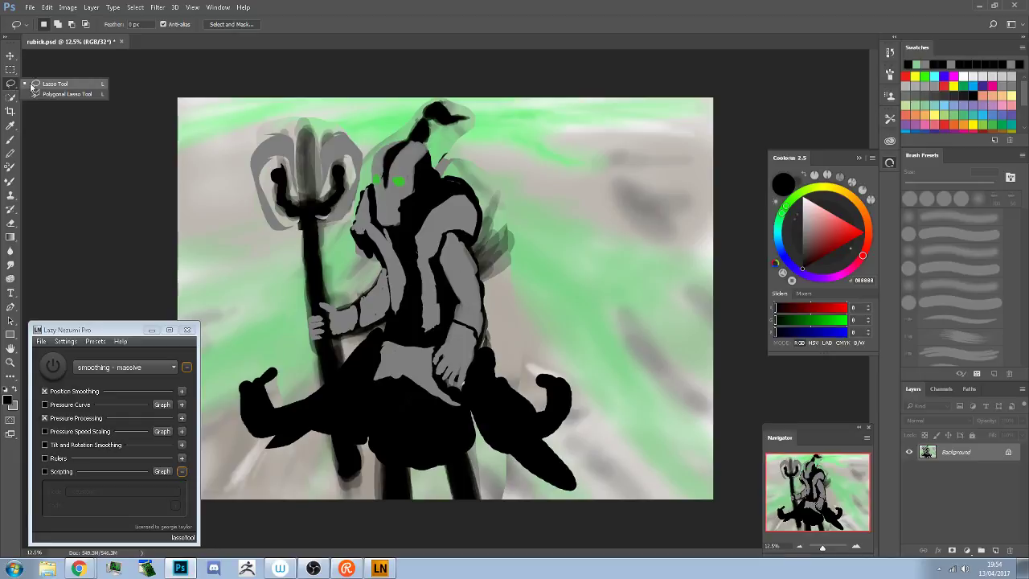
Select the middle prong with the Polygonal Lasso and fill it solid black
left_click(45, 90)
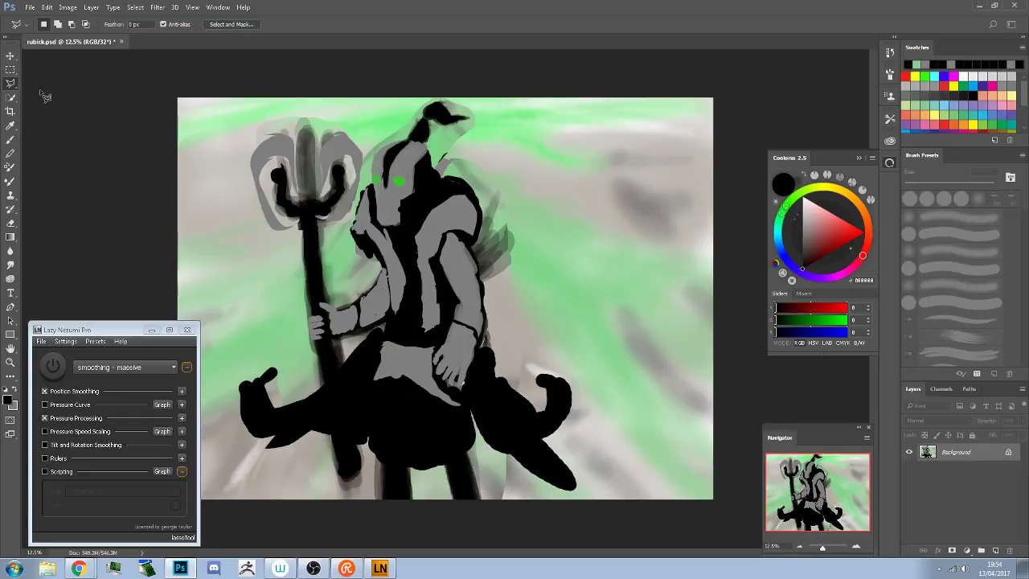
left_click(300, 200)
left_click(325, 167)
double_click(315, 204)
key("b")
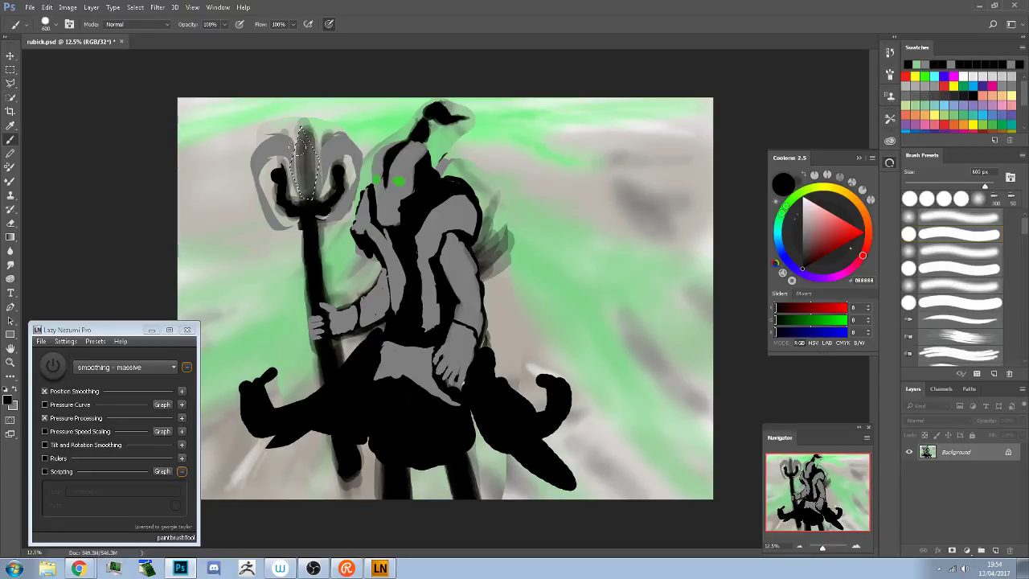
left_click_drag(304, 140, 298, 201)
key("ctrl+d")
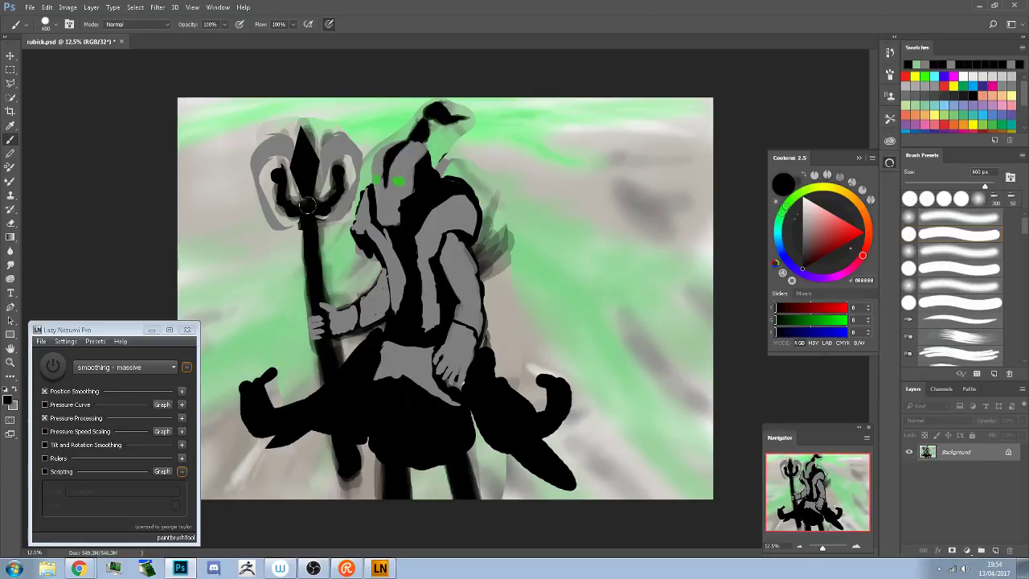
Paint a black crossbar with a 175 px brush and reshape the tail curl's edge
key("bracketleft")
key("bracketleft")
key("bracketleft")
key("bracketleft")
key("bracketleft")
key("bracketleft")
left_click_drag(307, 201, 309, 202)
mouse_move(537, 402)
left_mouse_down()
mouse_move(552, 392)
mouse_move(548, 376)
mouse_move(527, 390)
left_mouse_up()
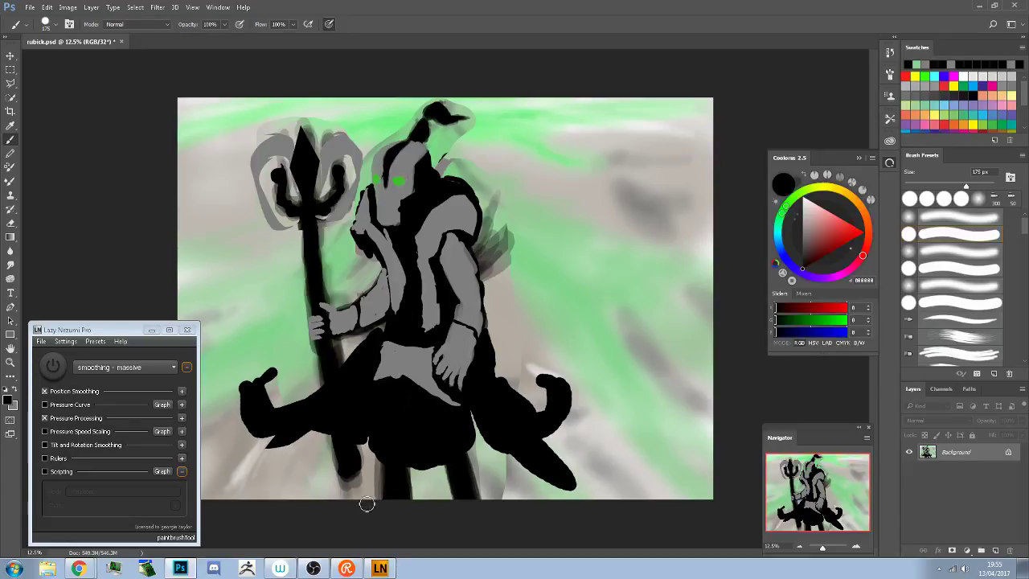
Add a new layer, minimize Lazy Nezumi and set the paint colour to grey 929292
left_click(995, 550)
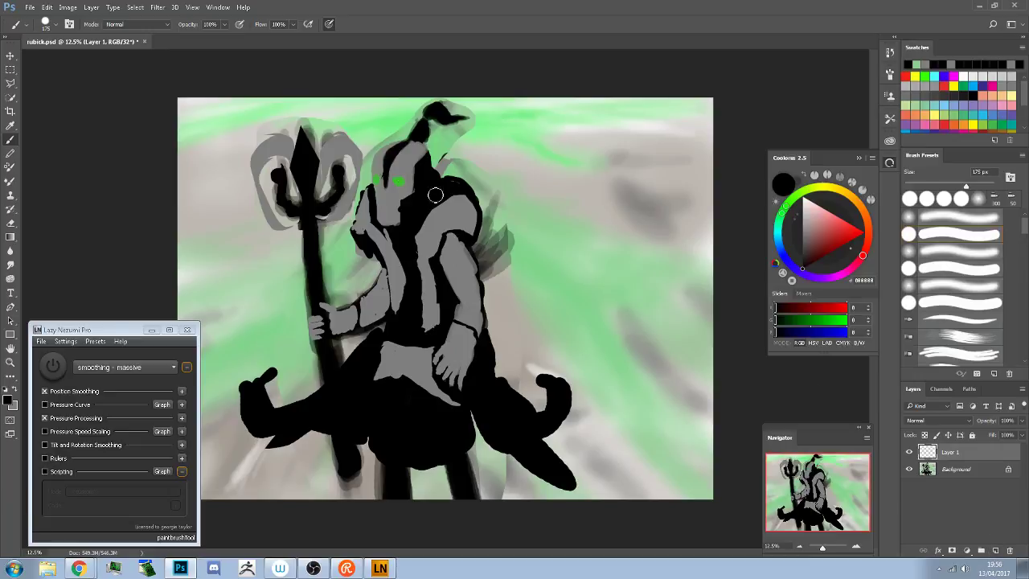
left_click(124, 328)
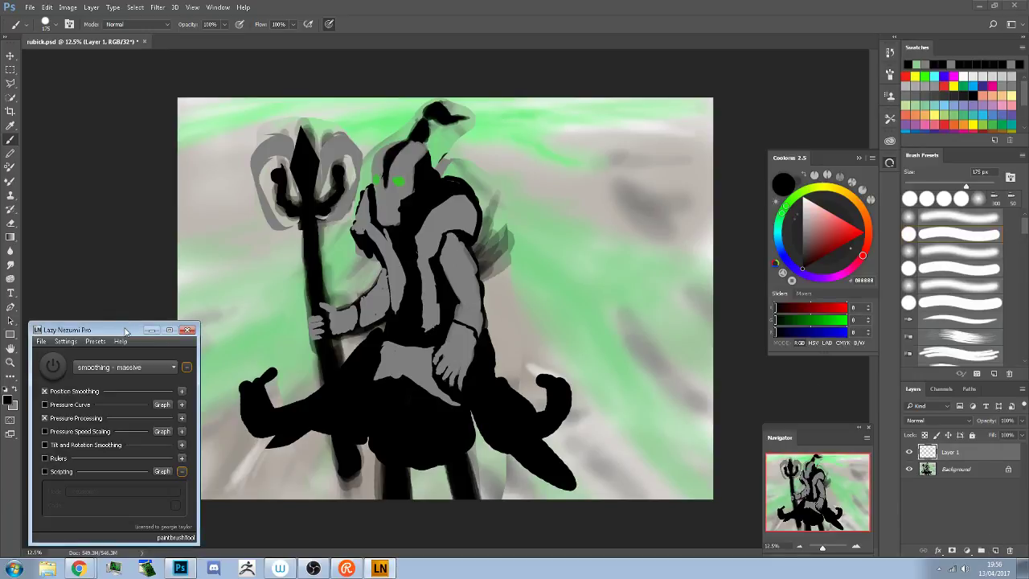
left_click(151, 330)
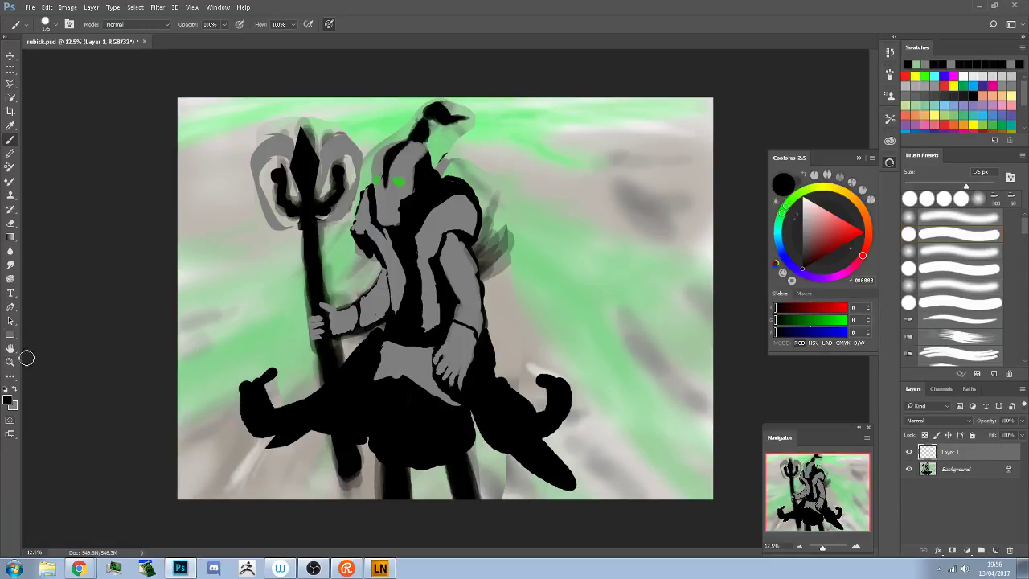
left_click(11, 400)
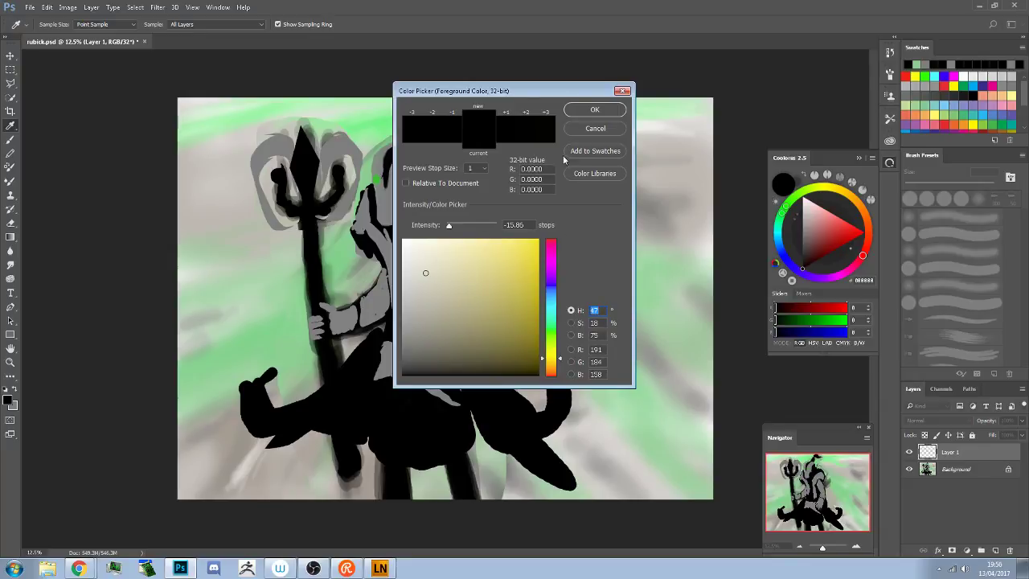
left_click(595, 130)
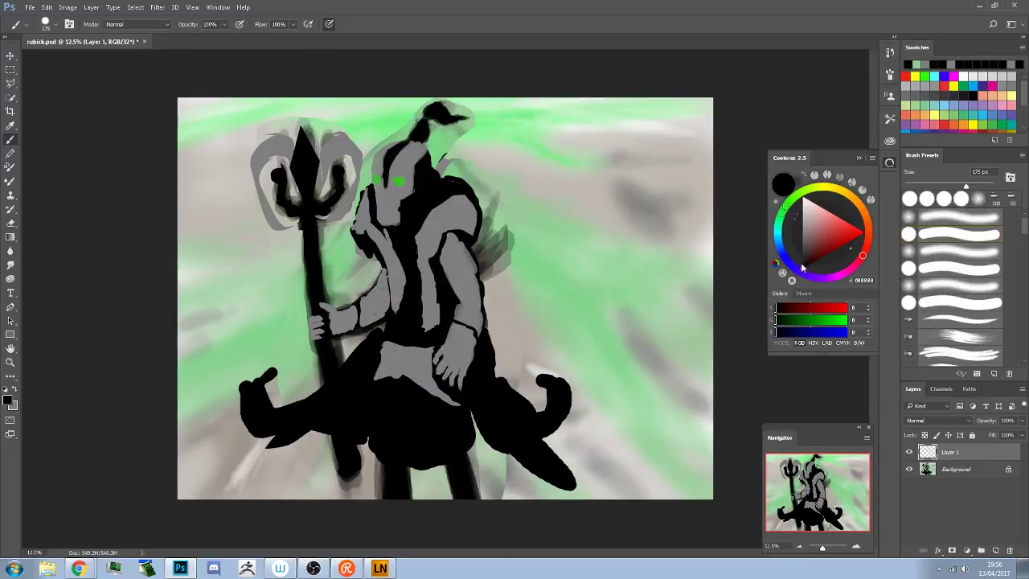
left_click_drag(802, 267, 802, 227)
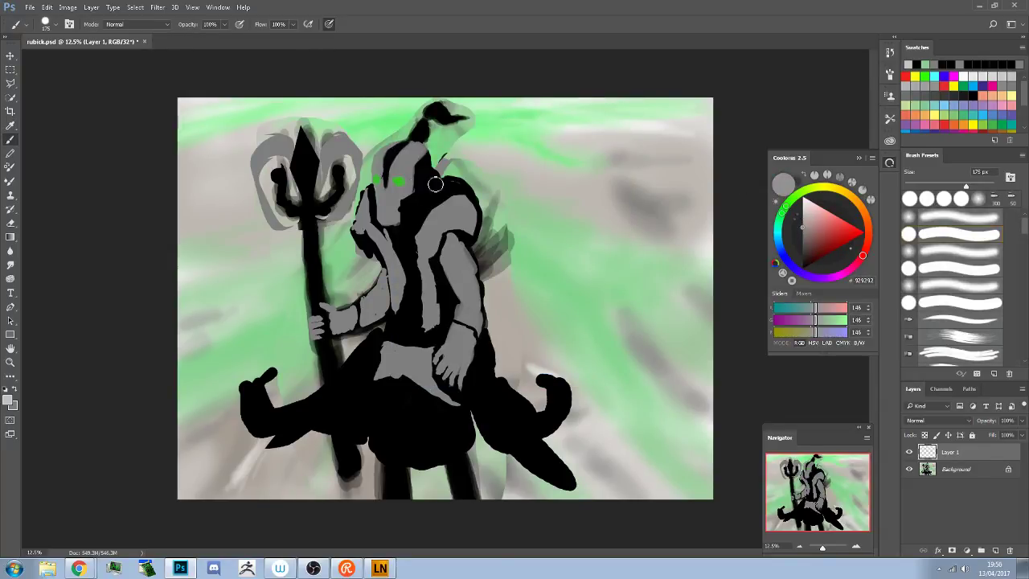
Lasso an area along the head's edge and lighten the brush colour to grey C5C5C5
left_click_drag(412, 153, 394, 161)
key("ctrl+z")
left_click(11, 85)
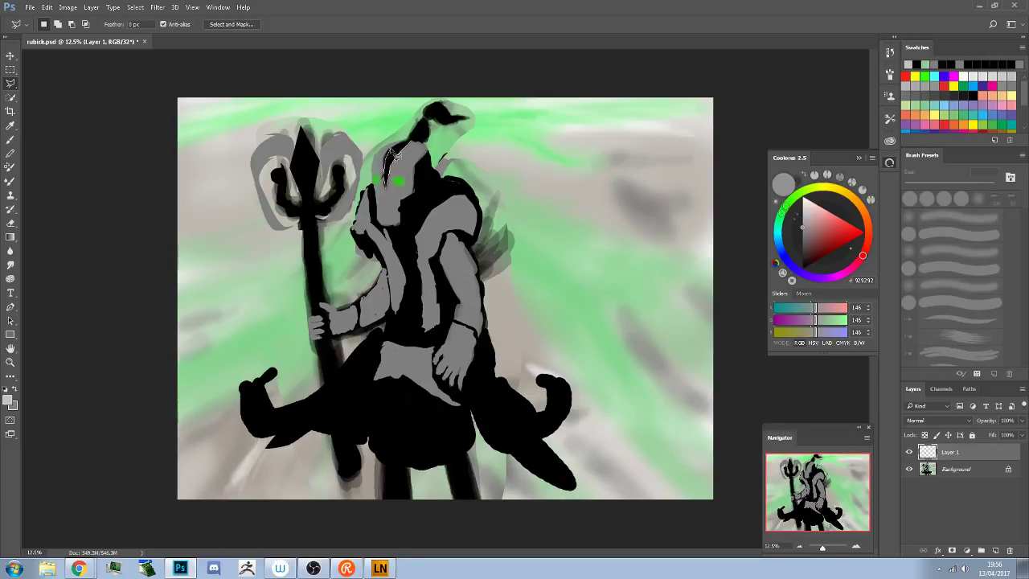
mouse_move(392, 153)
left_mouse_down()
mouse_move(414, 146)
mouse_move(388, 183)
left_mouse_up()
key("v")
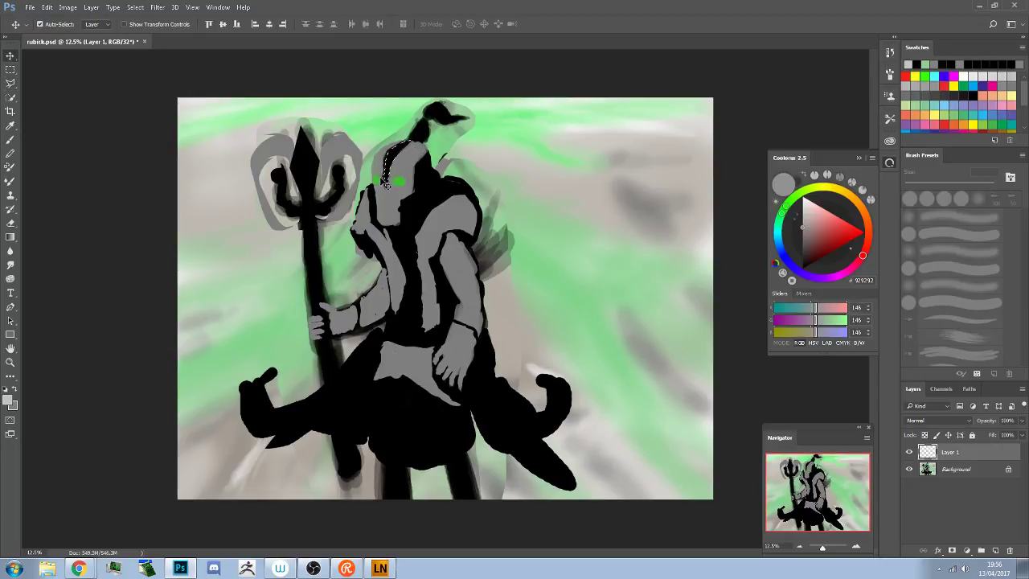
key("b")
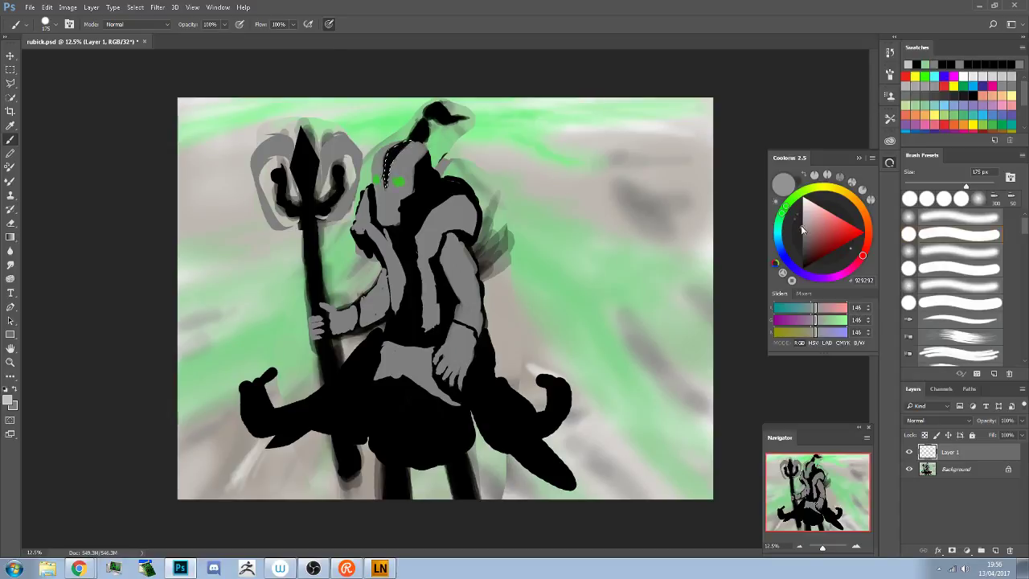
left_click_drag(802, 229, 803, 212)
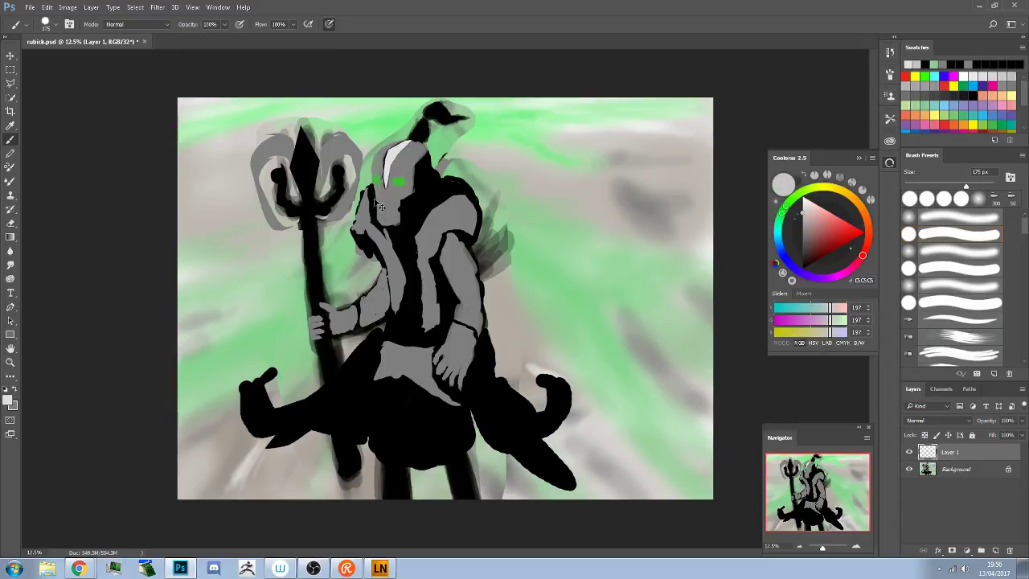
Tune the paint colour from black through dark navy to muted blue-grey 3C3C58
left_click(383, 151, "alt")
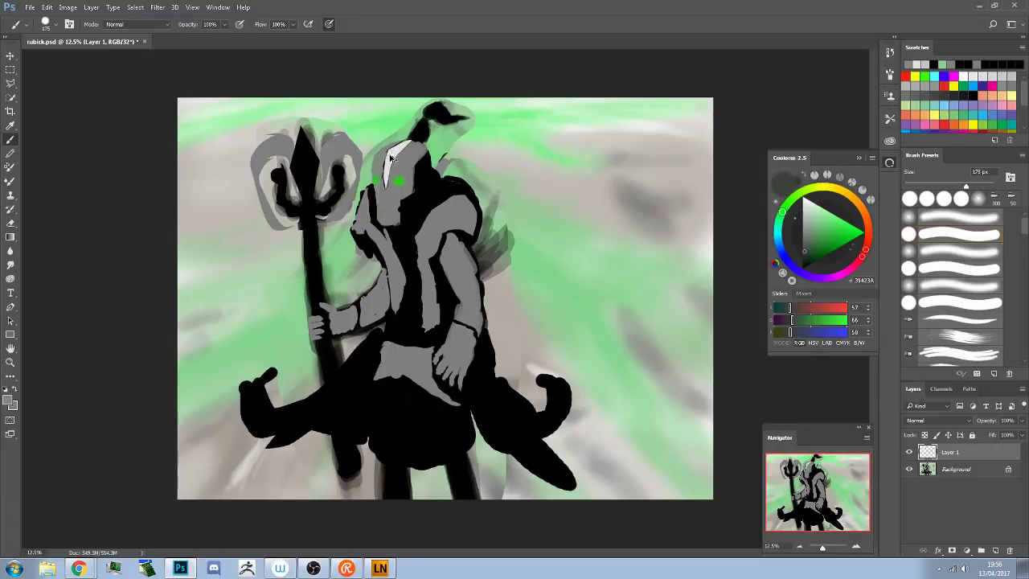
left_click(432, 167, "alt")
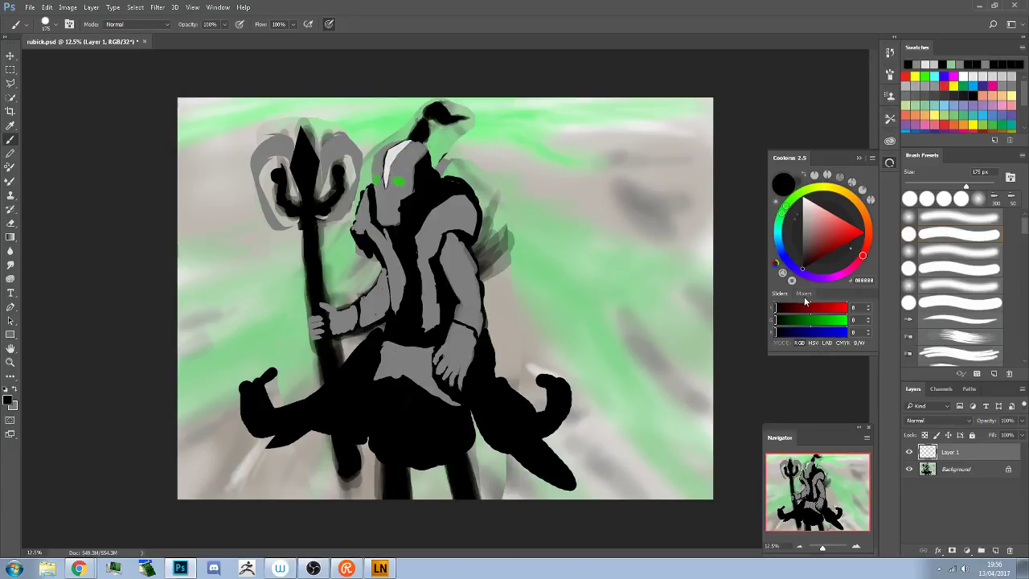
left_click_drag(781, 332, 791, 333)
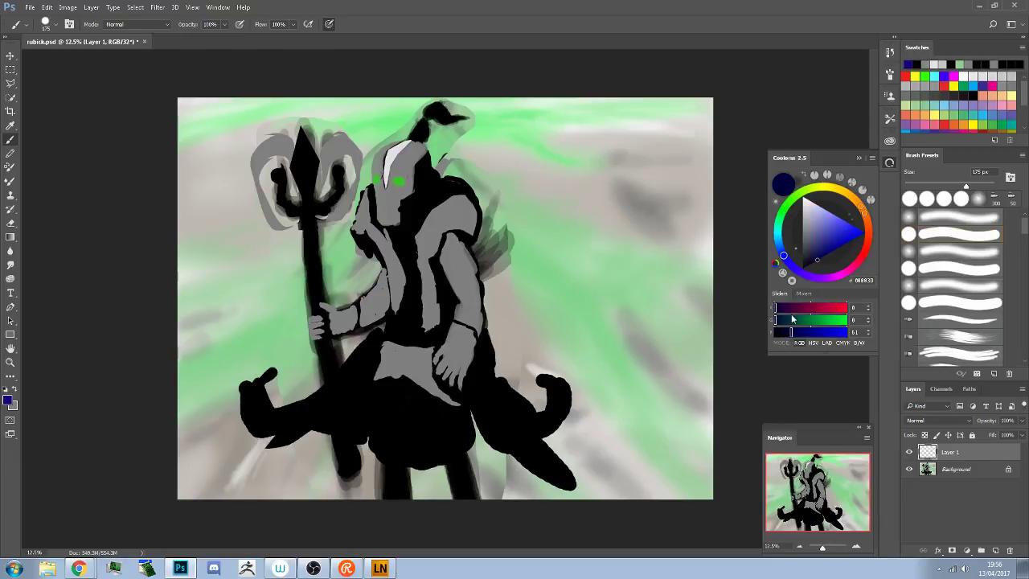
left_click(811, 253)
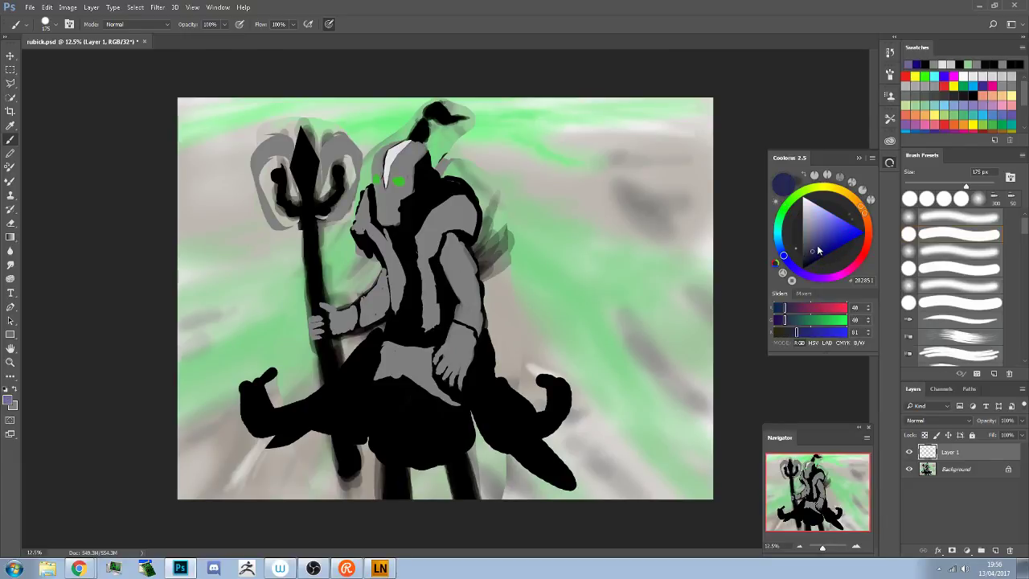
left_click(813, 246)
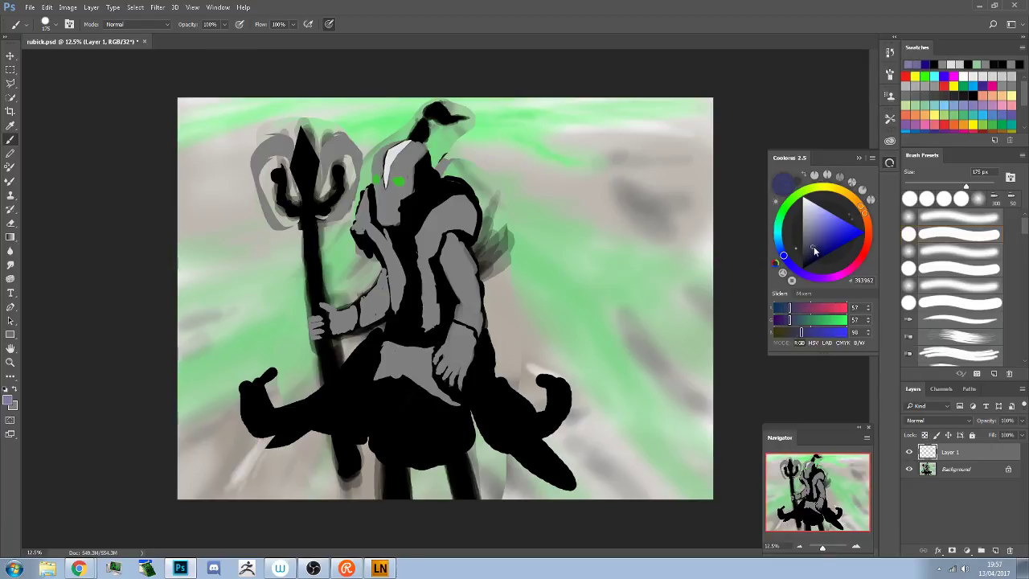
left_click(814, 243)
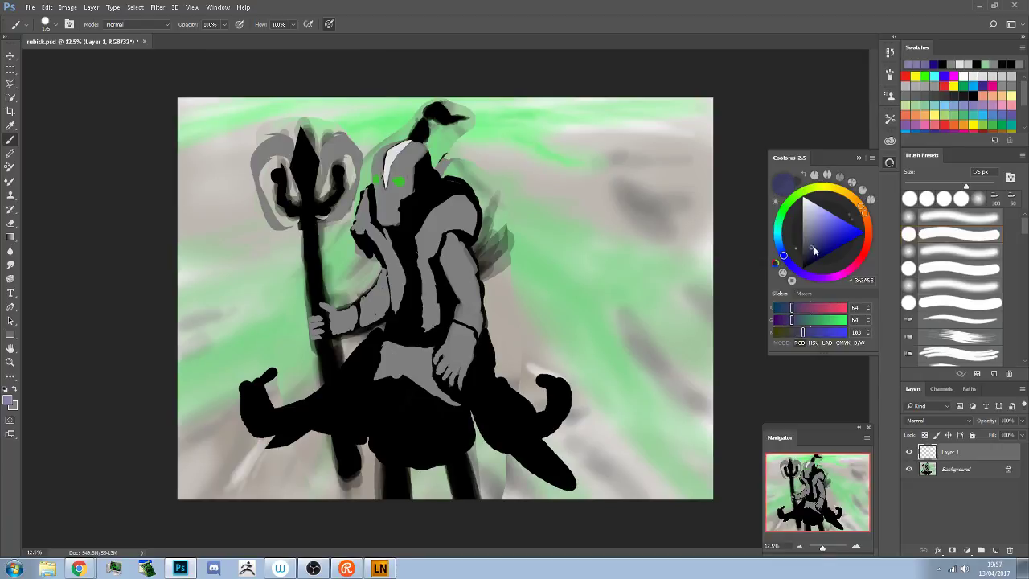
left_click(813, 246)
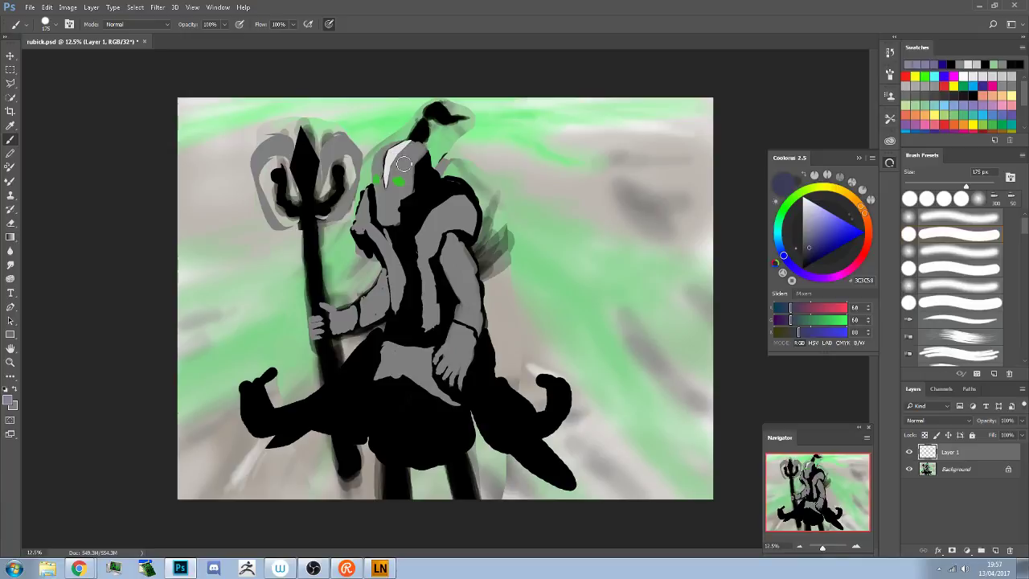
Extend the dark area between head and shoulder, then darken the colour to 1E1E32
left_click_drag(441, 169, 400, 198)
mouse_move(411, 168)
left_mouse_down()
mouse_move(406, 161)
mouse_move(402, 173)
mouse_move(426, 213)
left_mouse_up()
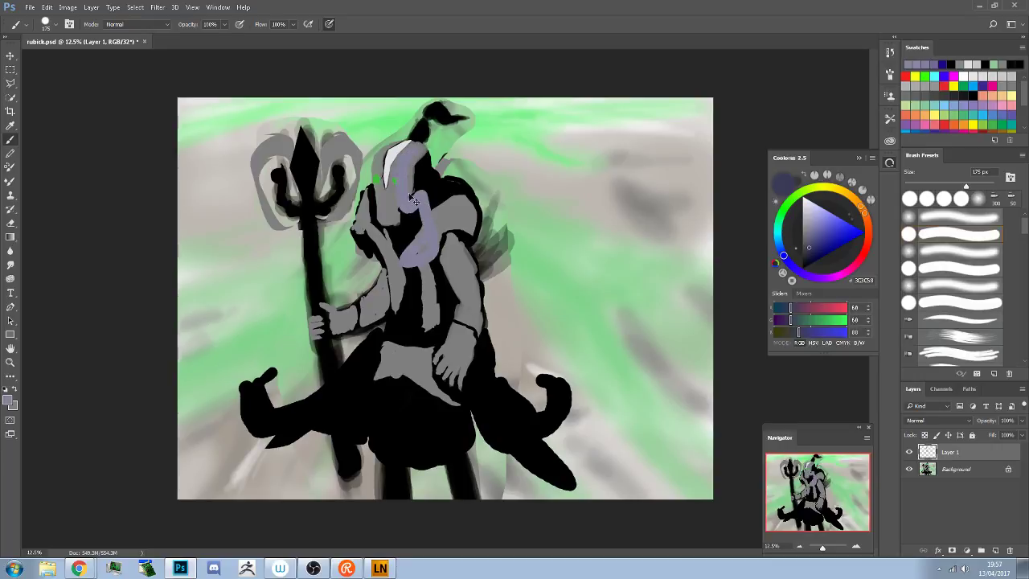
key("ctrl+z")
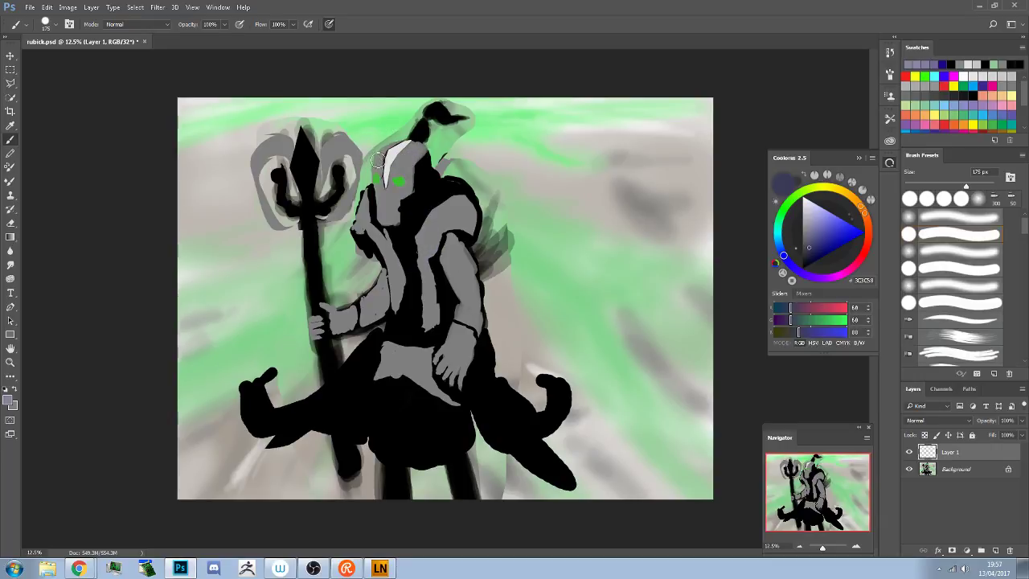
left_click_drag(808, 247, 807, 258)
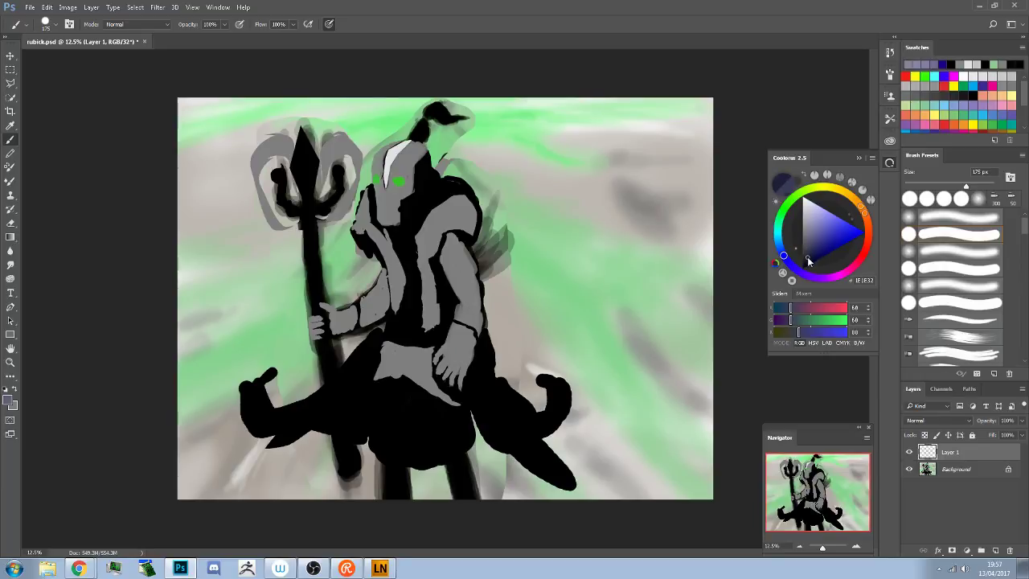
Enable pen-pressure opacity and adjust the paint colour to RGB 27/24/34
left_click(239, 27)
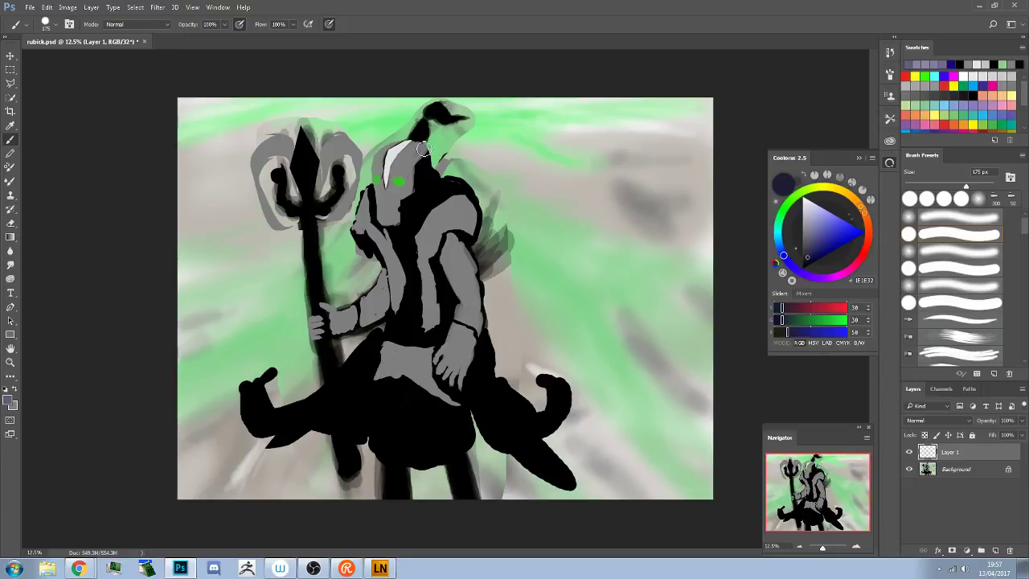
mouse_move(418, 152)
left_mouse_down()
mouse_move(406, 184)
mouse_move(418, 153)
mouse_move(395, 196)
mouse_move(396, 219)
mouse_move(384, 221)
mouse_move(381, 170)
mouse_move(395, 173)
mouse_move(409, 149)
mouse_move(407, 171)
mouse_move(392, 168)
mouse_move(429, 160)
left_mouse_up()
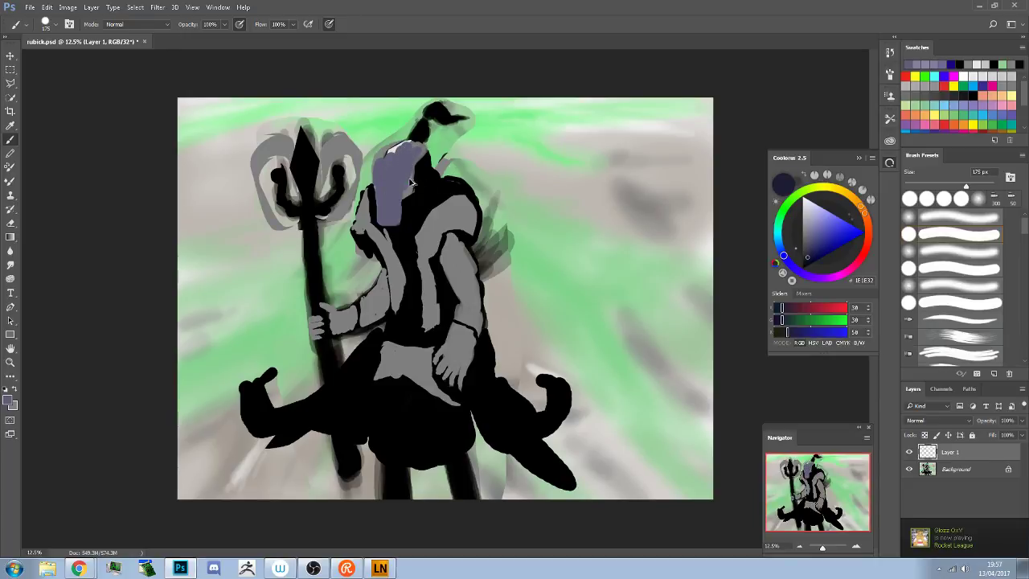
key("ctrl+z")
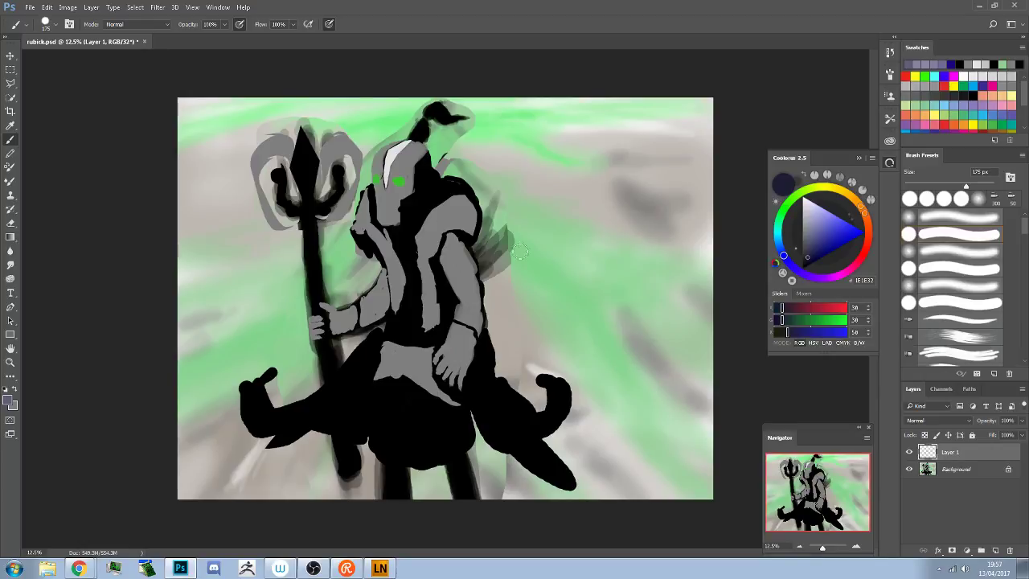
left_click_drag(788, 263, 808, 276)
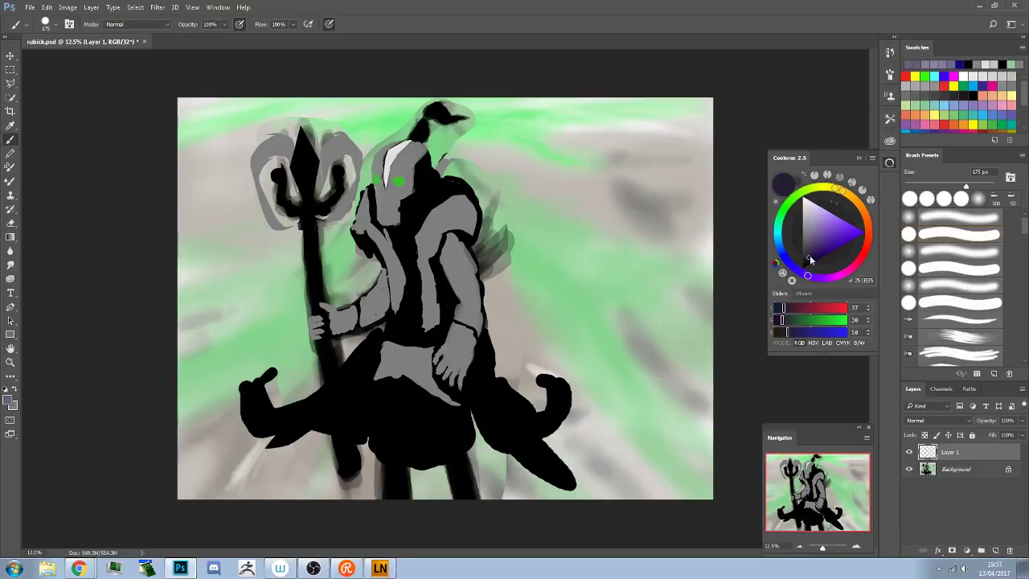
left_click(806, 262)
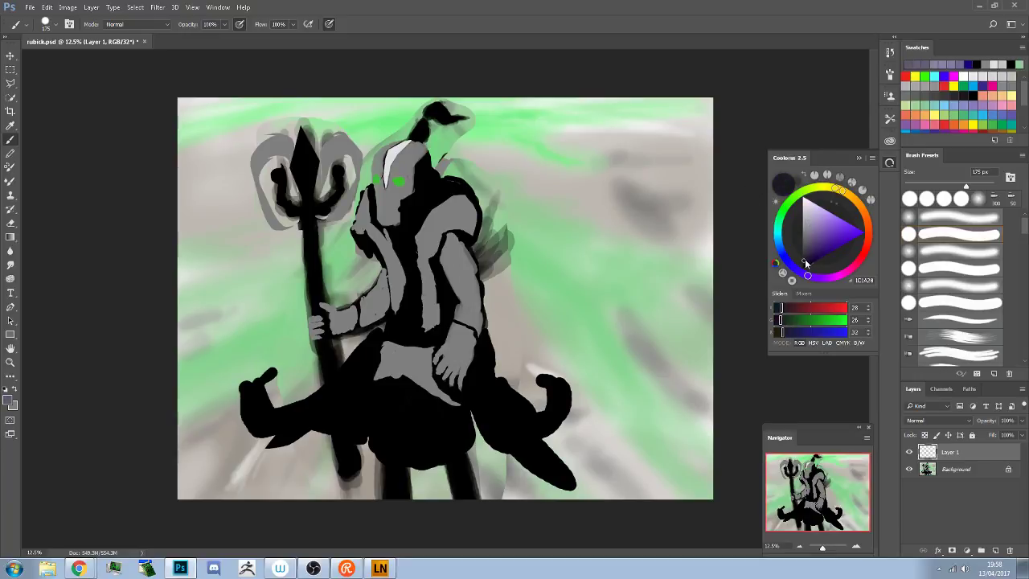
left_click(807, 263)
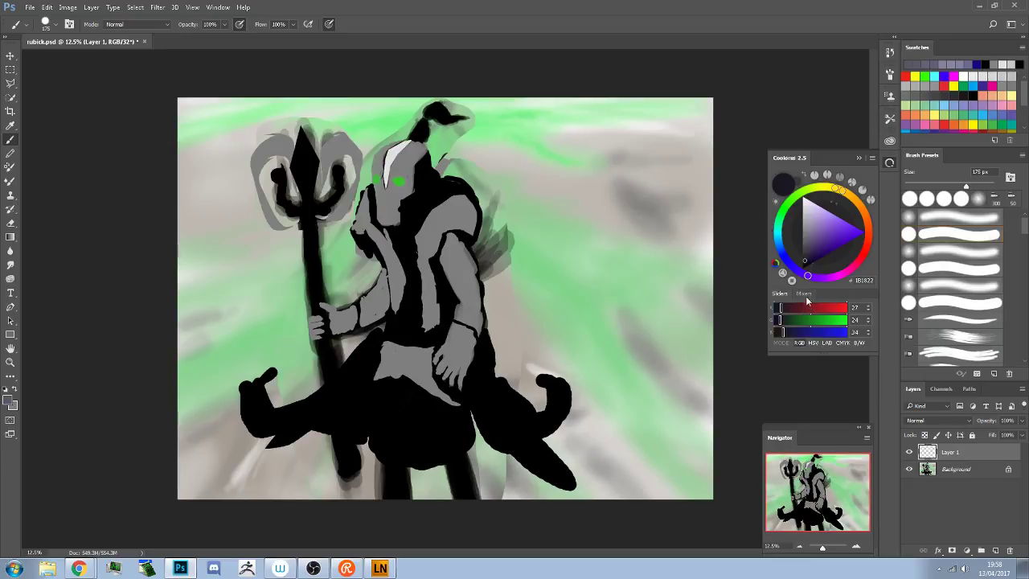
Toggle Coolorus between Mixers and Sliders, make the panel taller and open its options menu
left_click(804, 295)
left_click(792, 295)
mouse_move(804, 355)
left_mouse_down()
mouse_move(810, 382)
mouse_move(814, 365)
left_mouse_up()
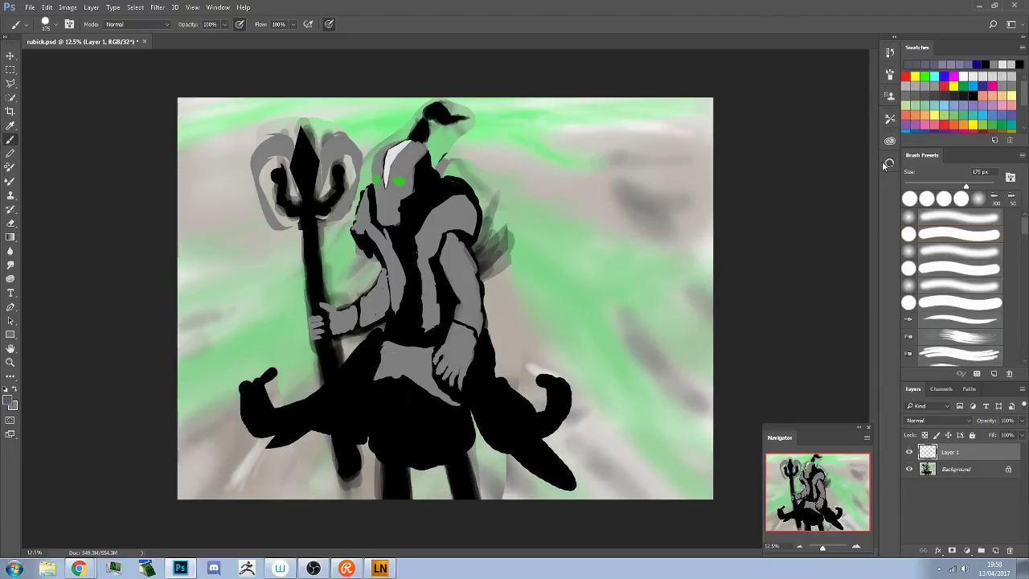
left_click(872, 159)
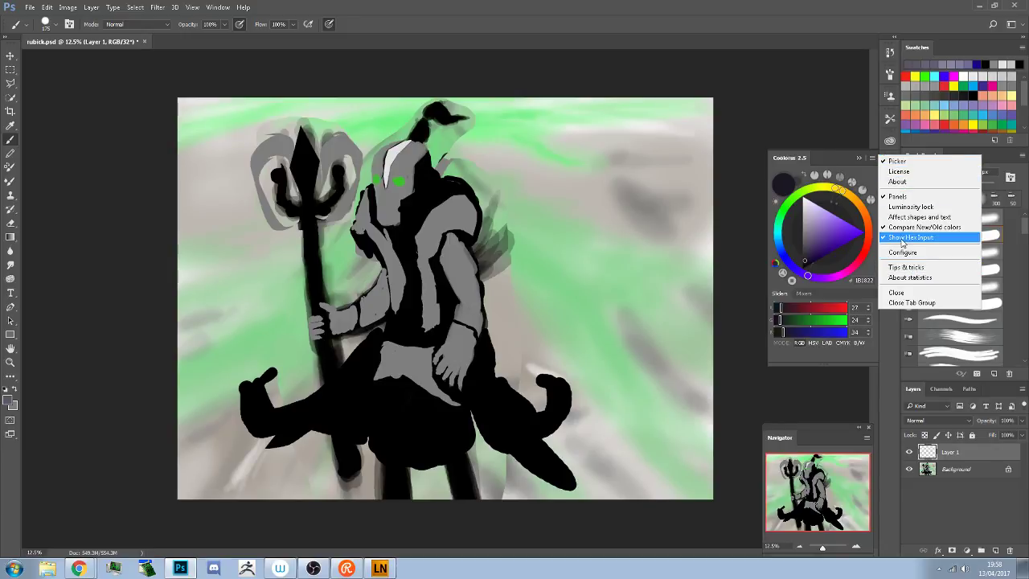
Switch Coolorus to its Mixers view and try purple and navy colours from the triangle and history
left_click(828, 356)
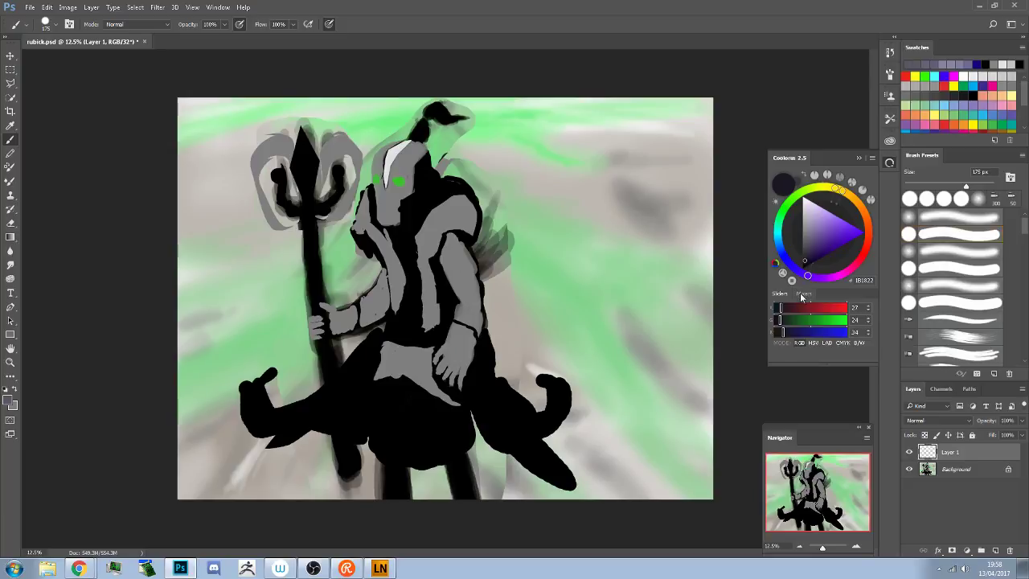
left_click(805, 295)
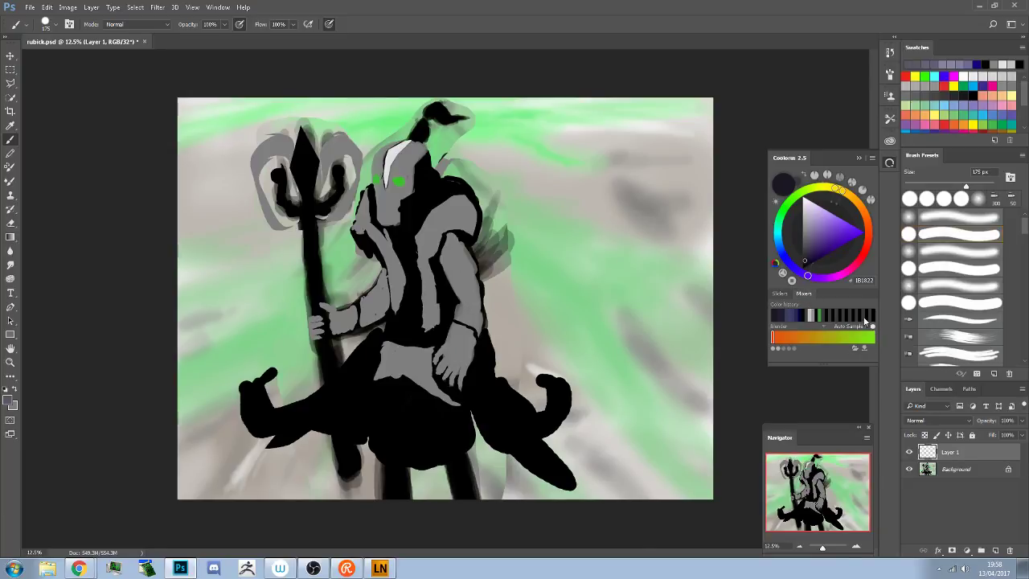
left_click(820, 239)
left_click(829, 247)
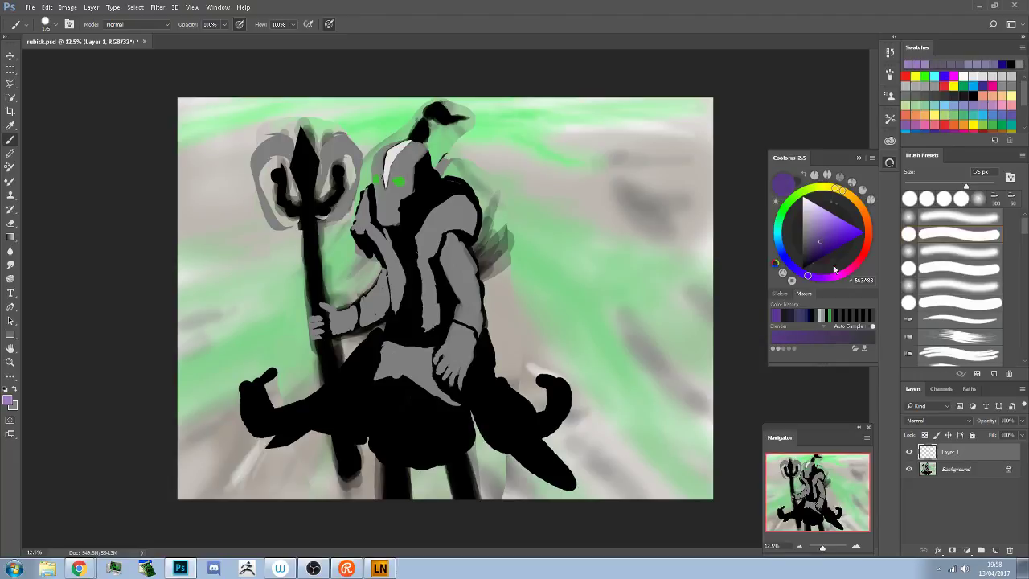
left_click_drag(814, 243, 808, 256)
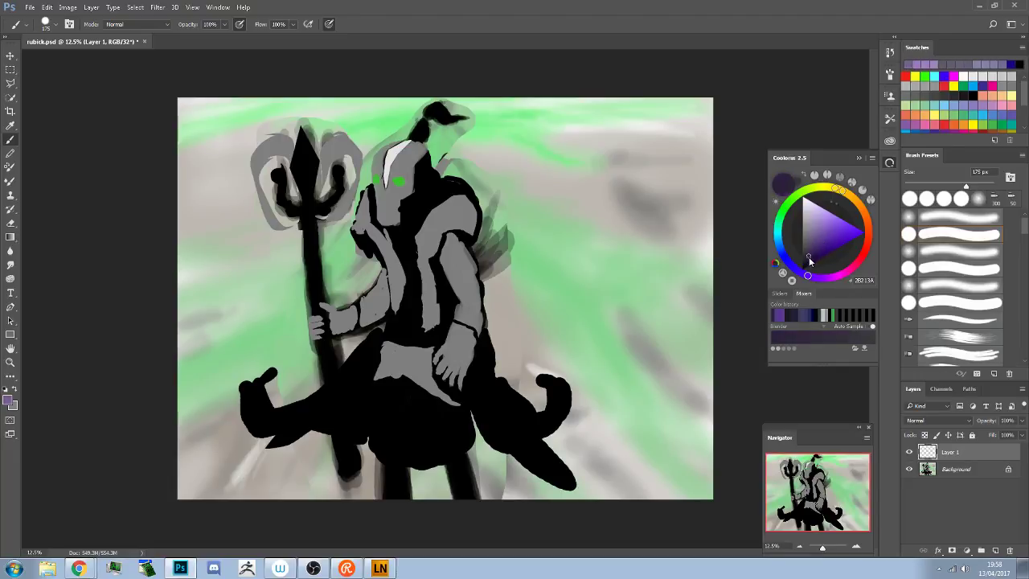
left_click(796, 316)
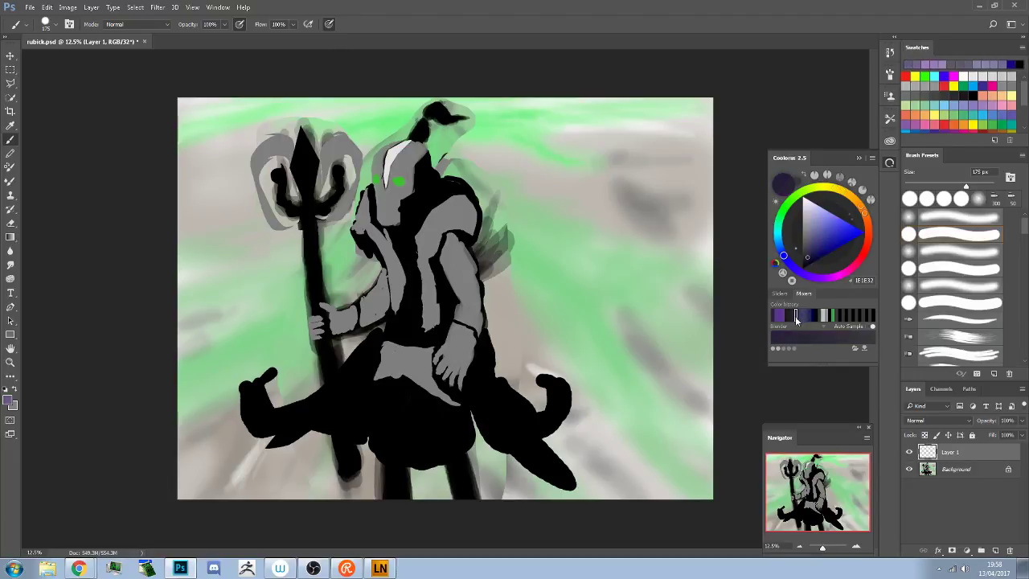
Add Shades & Tones, Swatches and Scheme mixer strips and pick a purple in the triangle
left_click(854, 348)
left_click(794, 357)
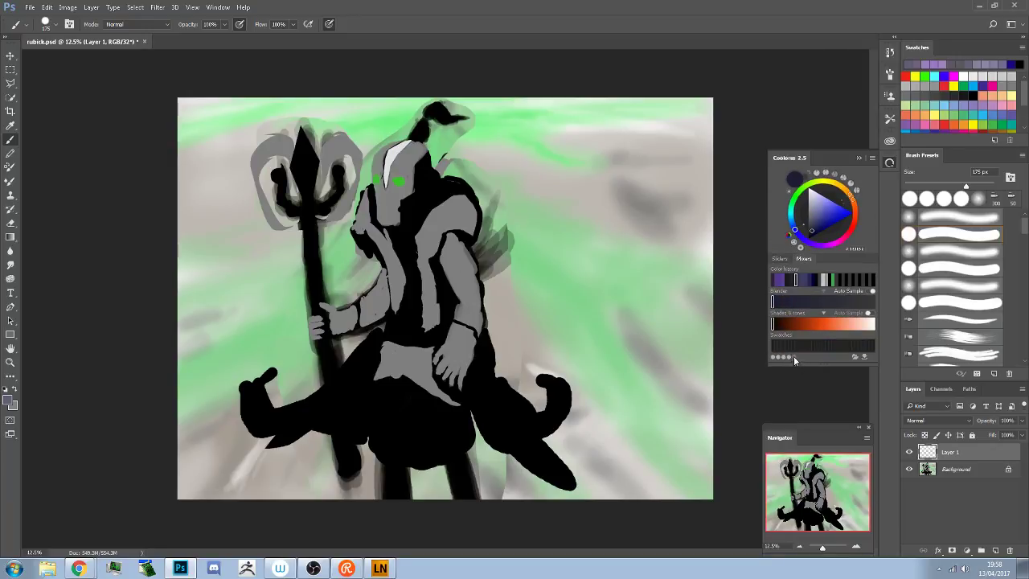
left_click(795, 356)
left_click(792, 259)
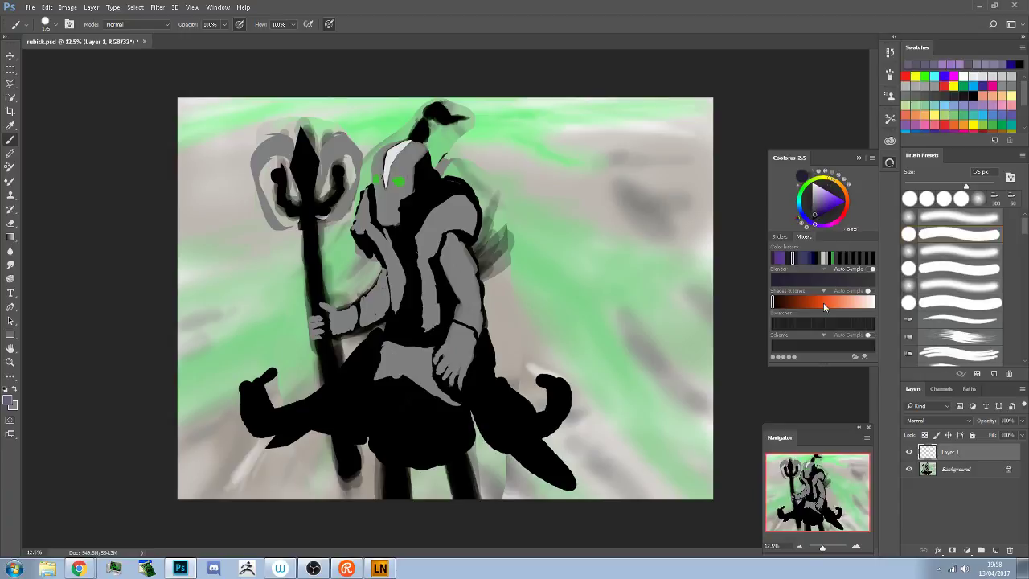
left_click(795, 358)
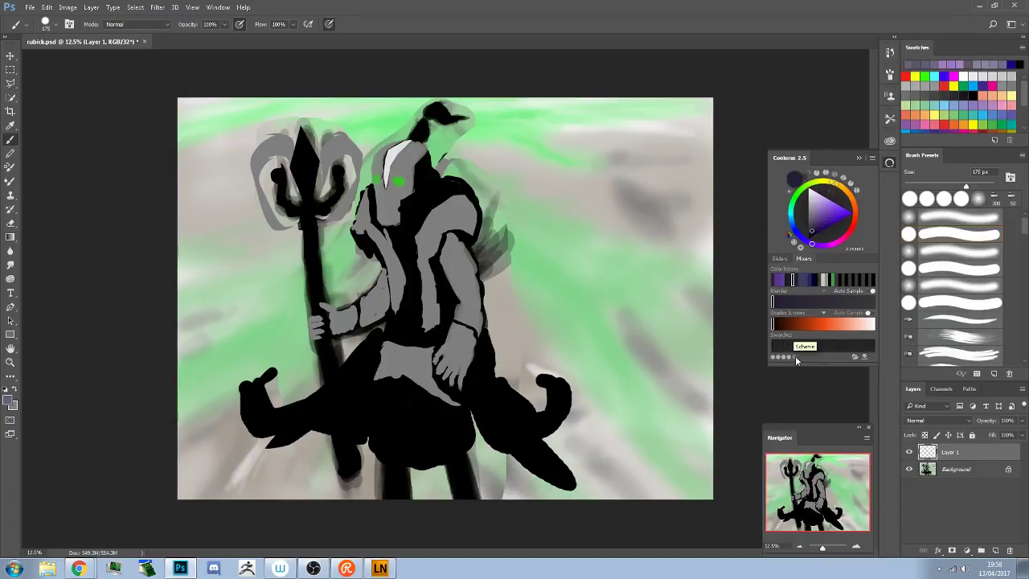
left_click(796, 356)
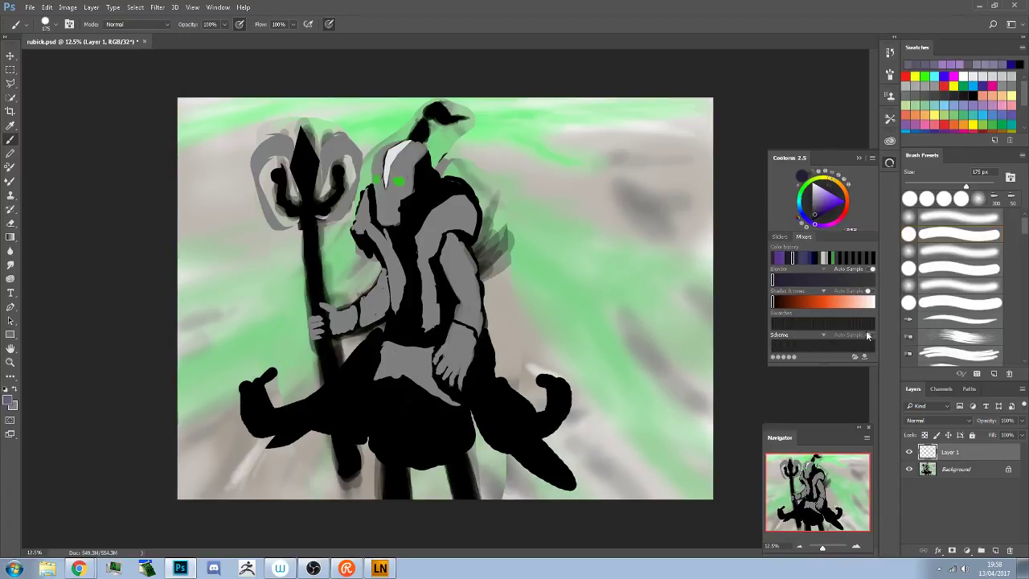
mouse_move(817, 220)
left_mouse_down()
mouse_move(836, 204)
mouse_move(814, 215)
mouse_move(822, 209)
left_mouse_up()
Try near-black and dark purple shades, undoing the test strokes on the shoulder and face
left_click_drag(795, 301, 788, 301)
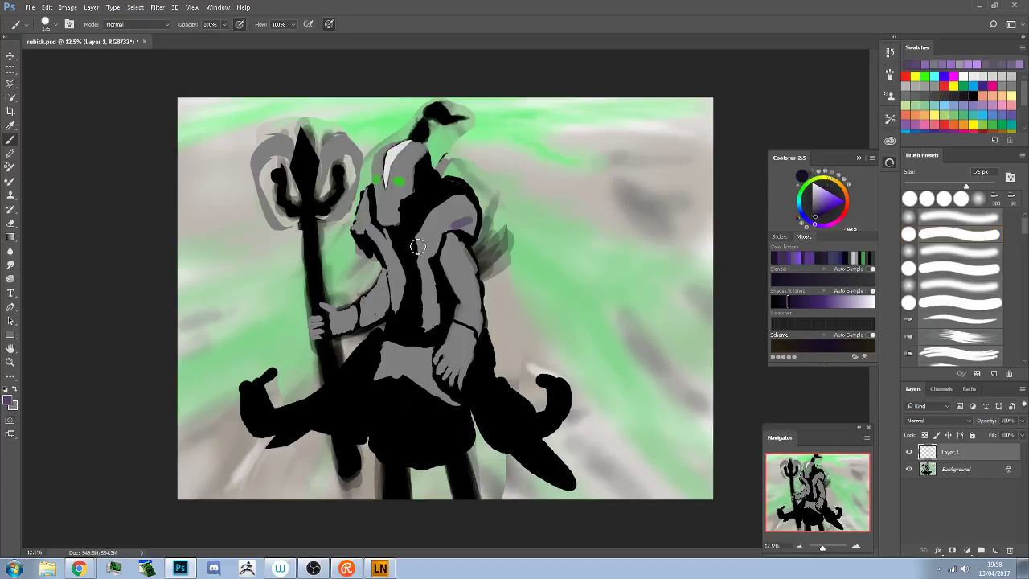
mouse_move(419, 247)
left_mouse_down()
mouse_move(454, 210)
mouse_move(436, 239)
left_mouse_up()
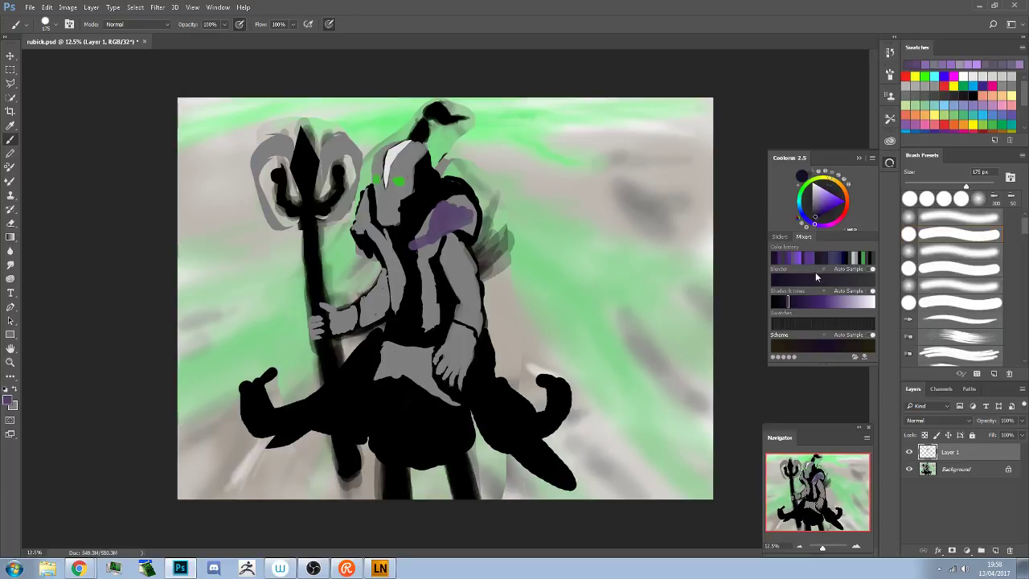
left_click(823, 344)
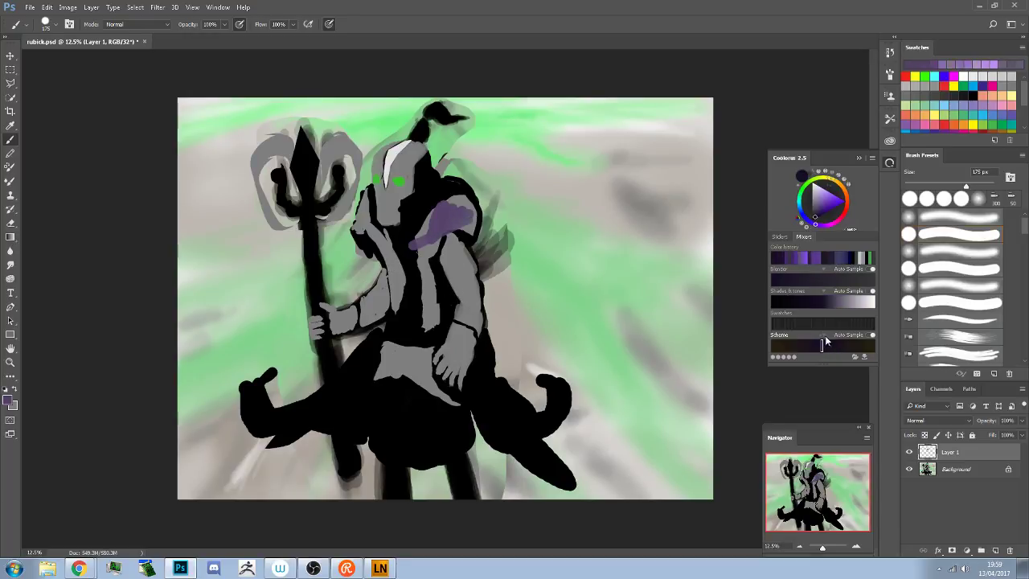
left_click(830, 302)
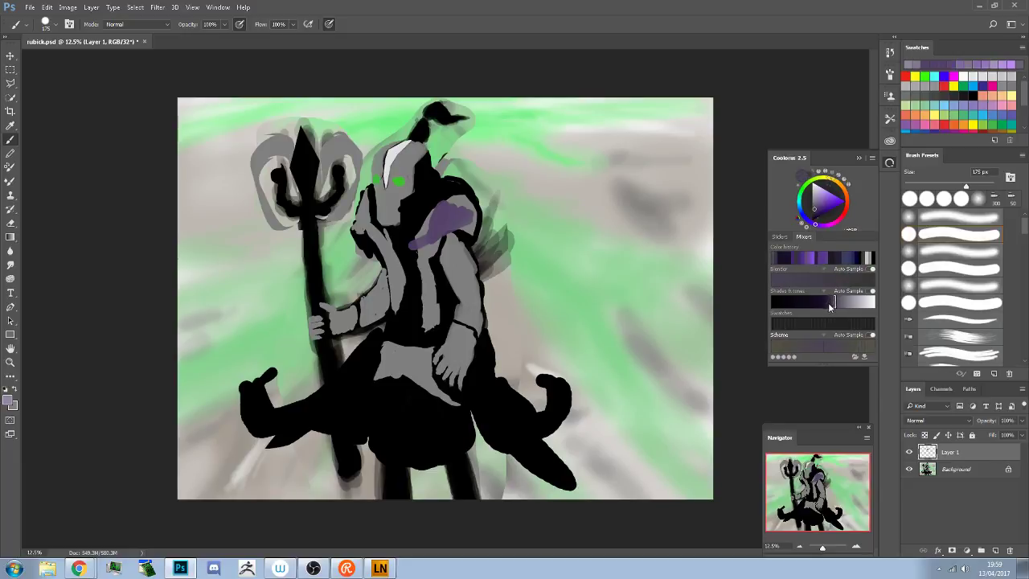
mouse_move(365, 196)
left_mouse_down()
mouse_move(380, 227)
mouse_move(396, 212)
mouse_move(381, 254)
left_mouse_up()
key("ctrl+alt+z")
key("ctrl+alt+z")
Move the Coolorus panel left, enlarge it and choose a very dark purple, undoing chest and neck strokes
left_click_drag(815, 211, 814, 214)
left_click_drag(769, 153, 737, 153)
left_click_drag(837, 367, 843, 418)
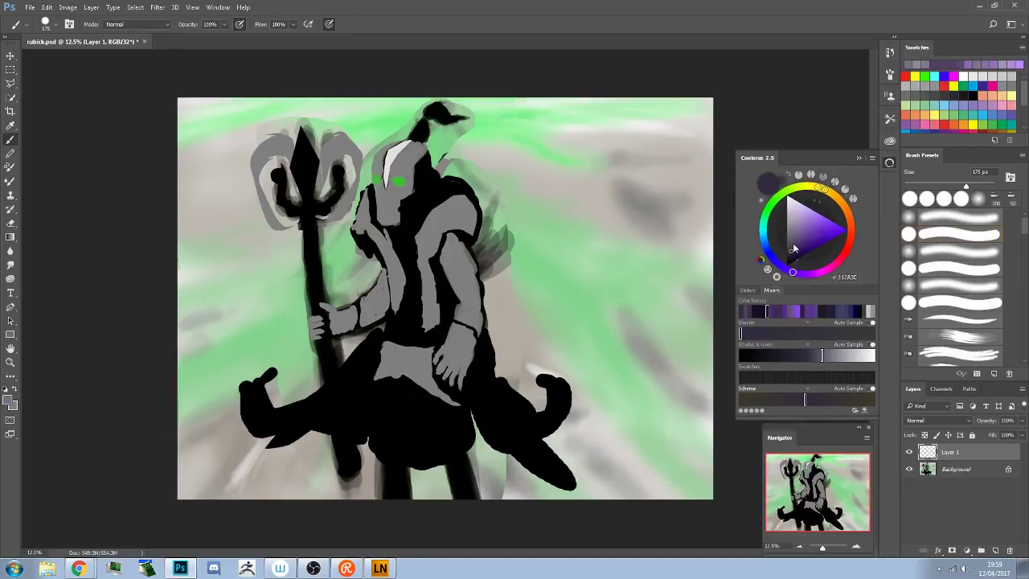
left_click_drag(792, 258, 791, 262)
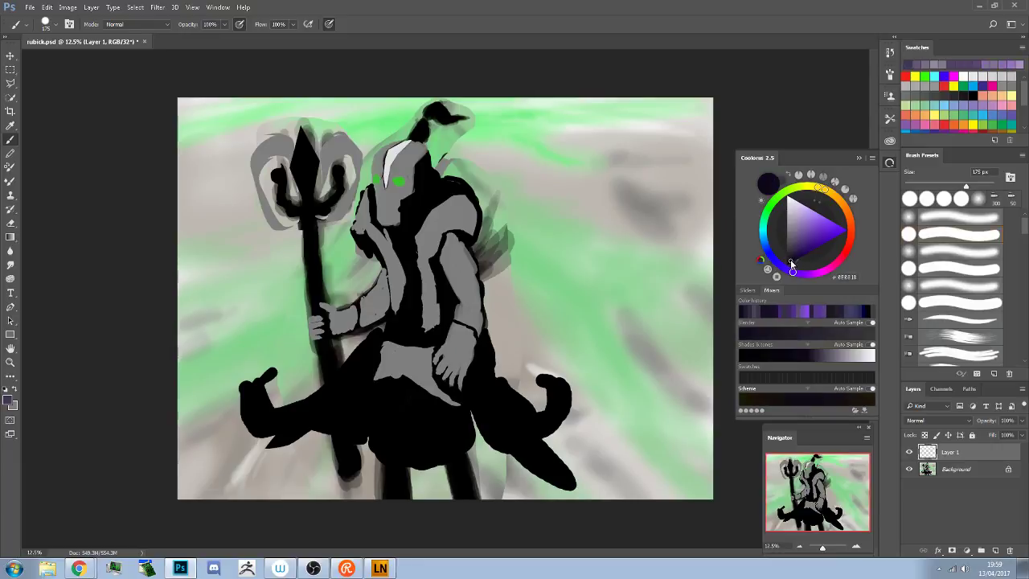
mouse_move(452, 217)
left_mouse_down()
mouse_move(424, 228)
mouse_move(438, 227)
mouse_move(432, 241)
mouse_move(444, 231)
left_mouse_up()
key("ctrl+z")
mouse_move(398, 213)
left_mouse_down()
mouse_move(426, 229)
mouse_move(442, 217)
left_mouse_up()
key("ctrl+z")
Try the Magic Wand on the Background layer, dismissing the 32-bit error messages each time
left_click_drag(10, 96, 34, 106)
left_click(34, 106)
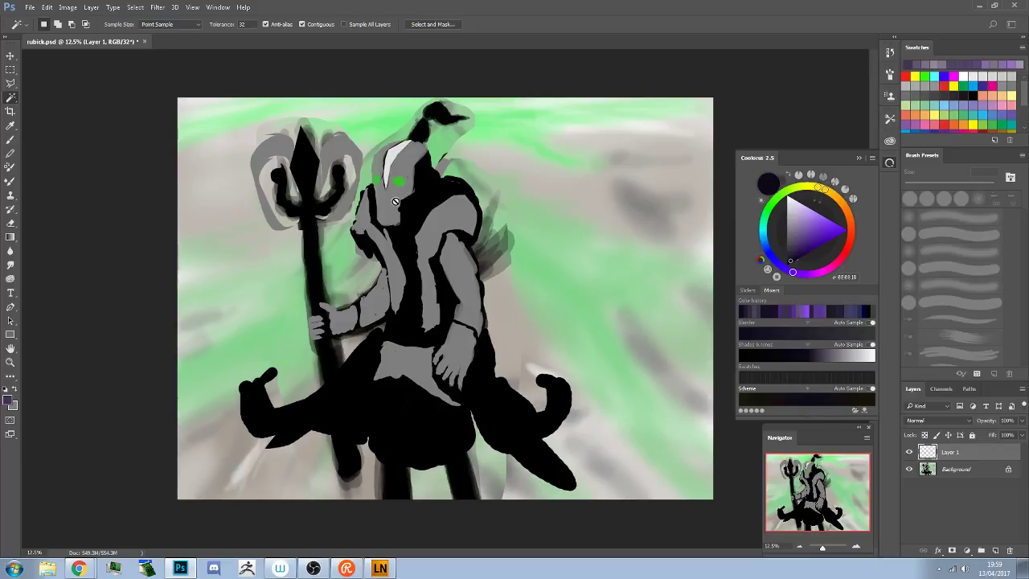
left_click(969, 471)
left_click(391, 201)
left_click(506, 219)
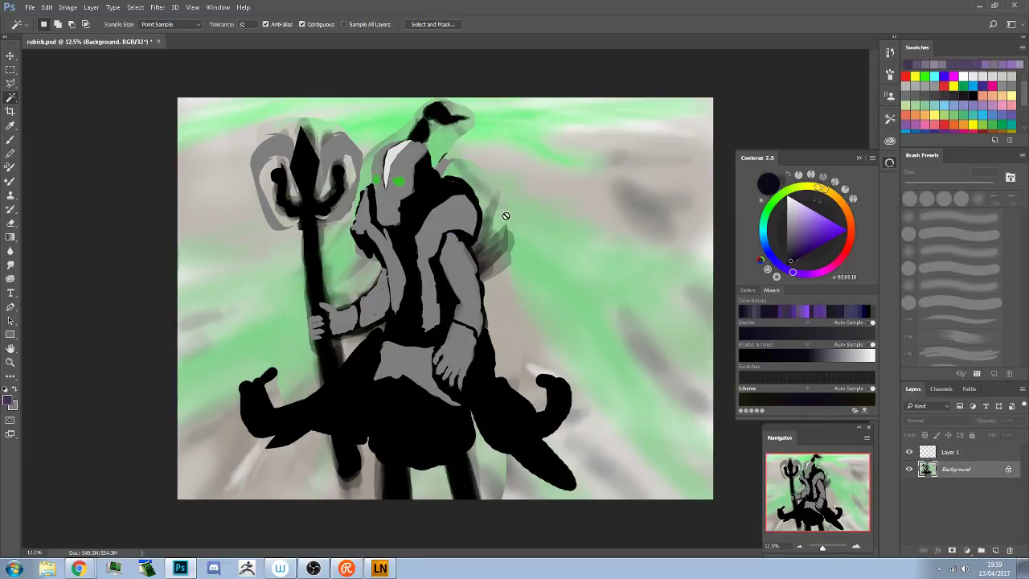
right_click(11, 98)
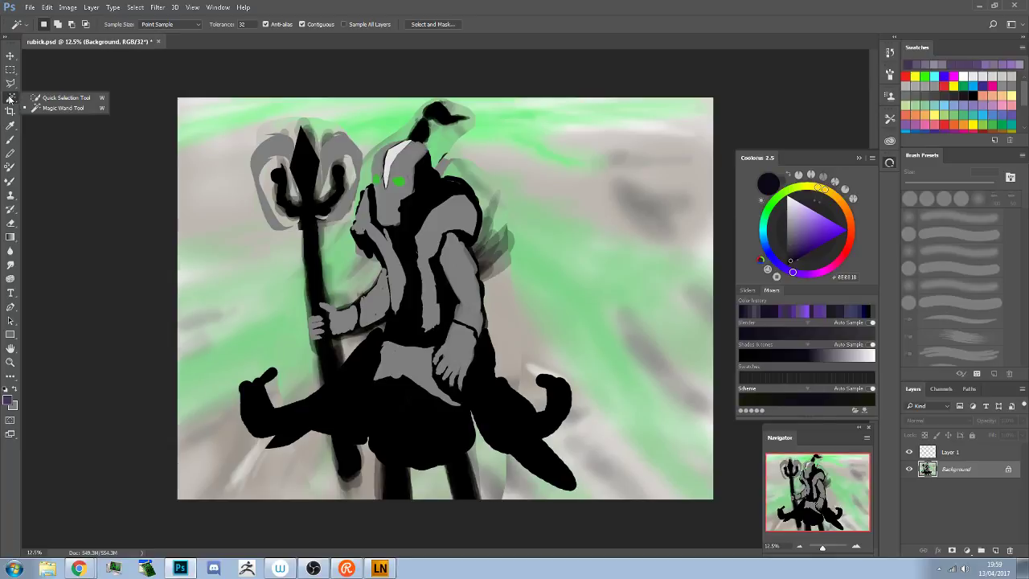
left_click(53, 109)
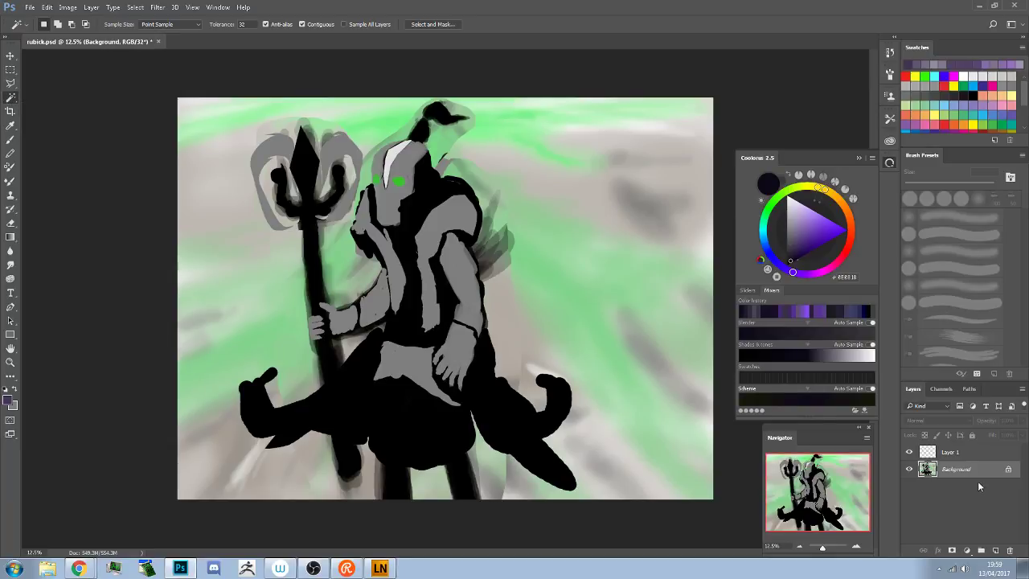
left_click(460, 245)
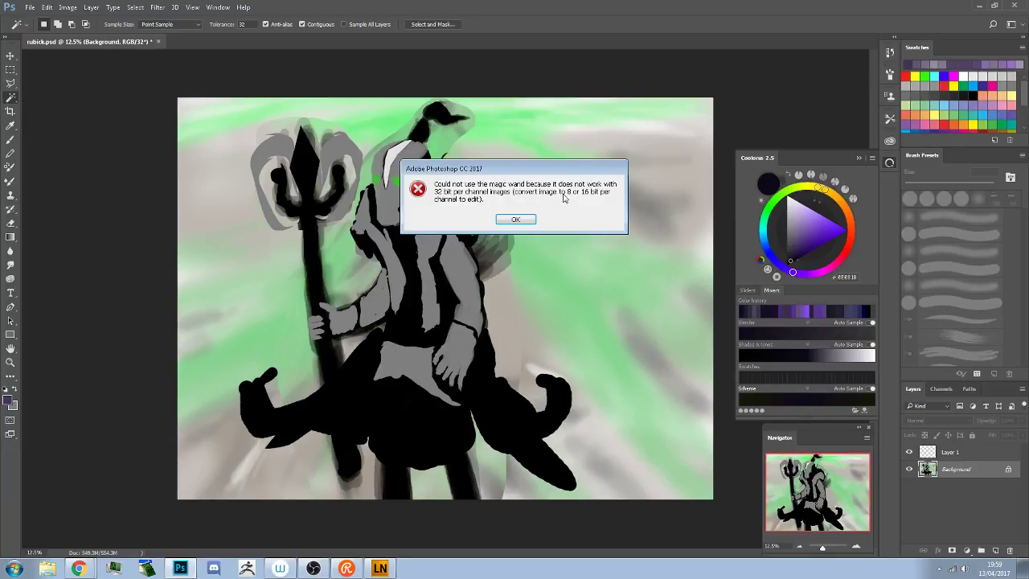
left_click(501, 219)
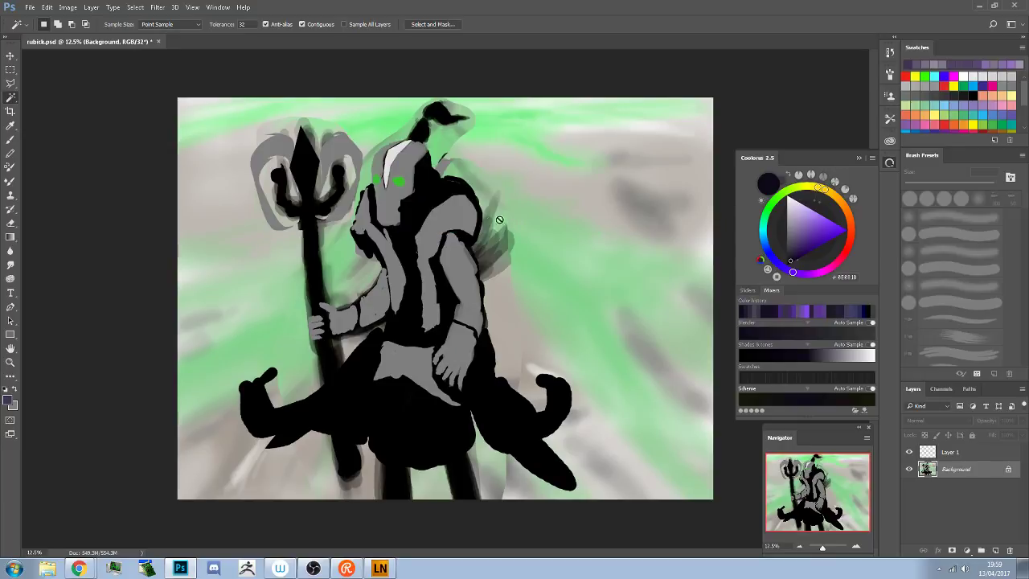
Trace a freehand lasso selection around the masked face
left_click(11, 83)
left_click(40, 81)
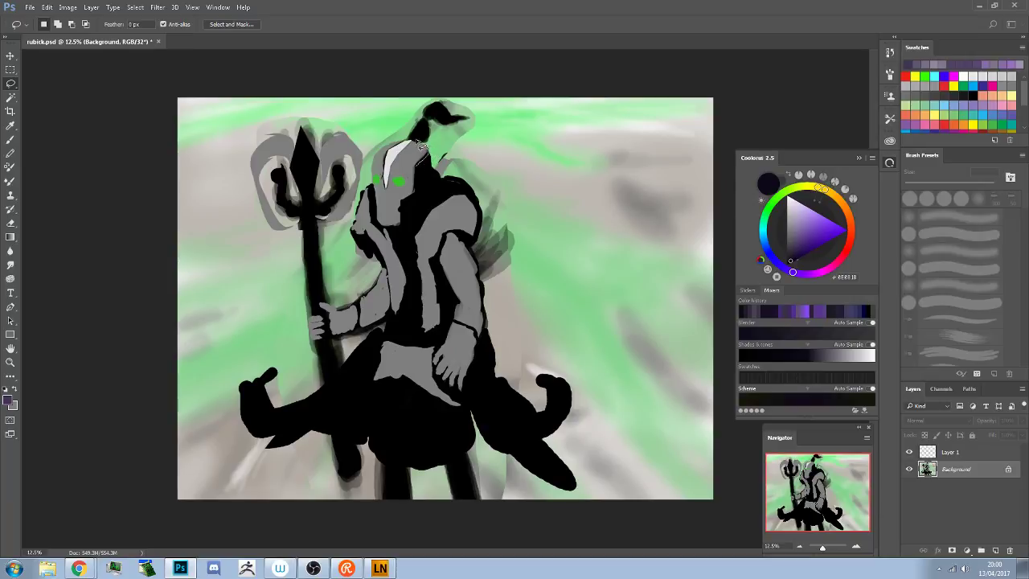
mouse_move(420, 144)
left_mouse_down()
mouse_move(401, 138)
mouse_move(388, 150)
mouse_move(375, 189)
mouse_move(392, 230)
mouse_move(418, 203)
mouse_move(417, 160)
left_mouse_up()
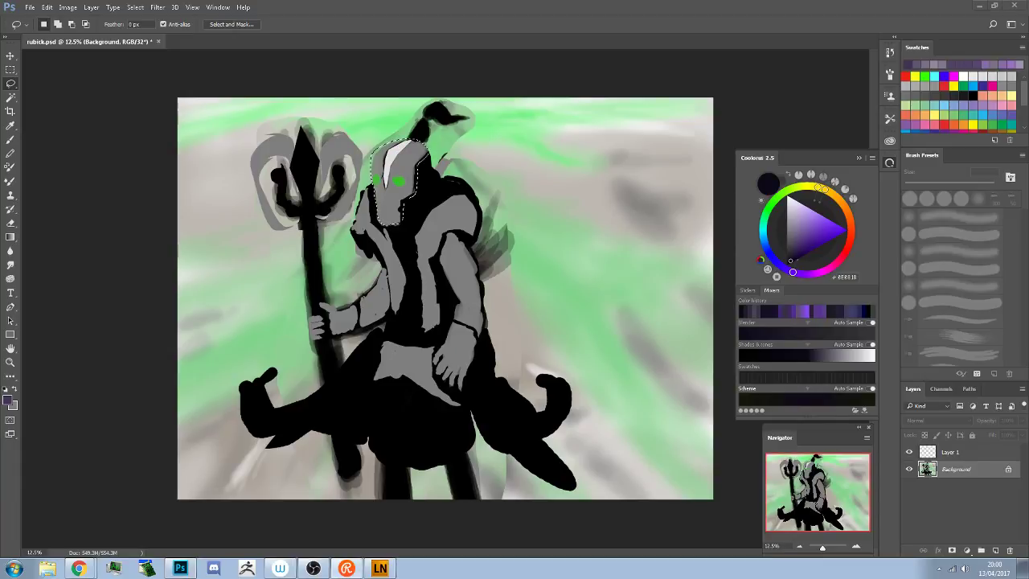
key("ctrl+d")
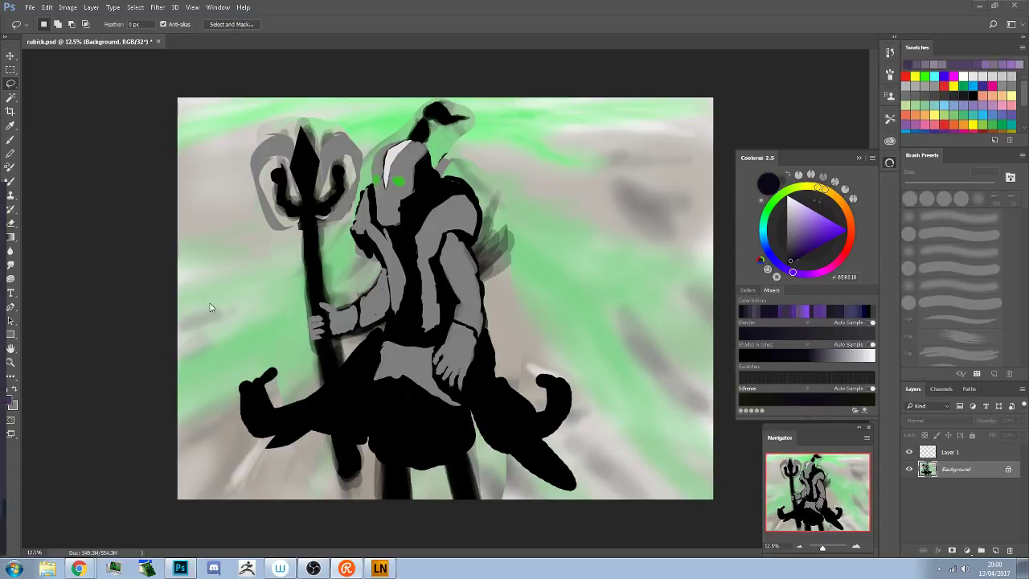
key("ctrl+z")
With Layer 1 active, outline the figure's face again and switch to the Brush for purple
left_click(946, 455)
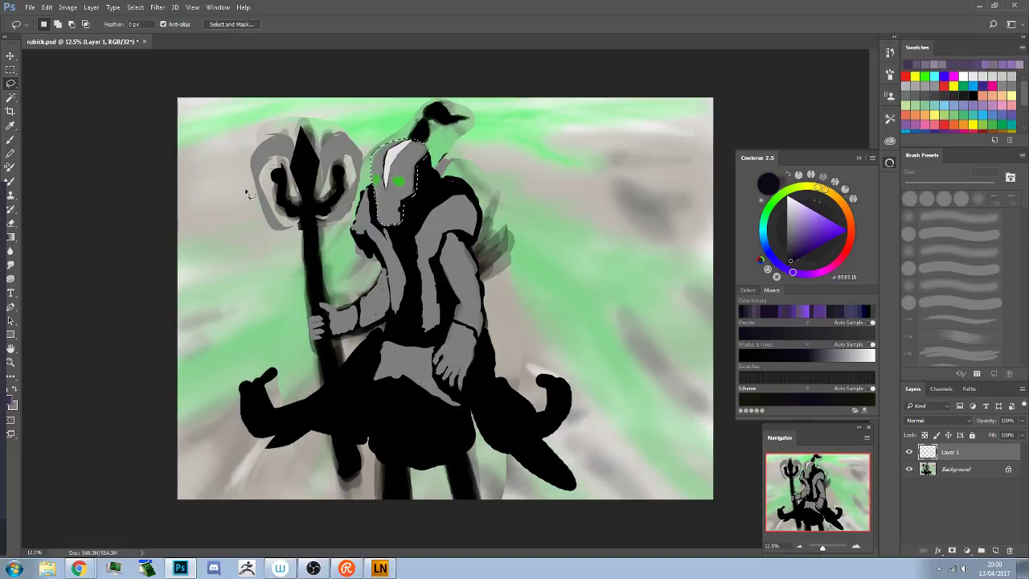
left_click(131, 323)
key("ctrl+c")
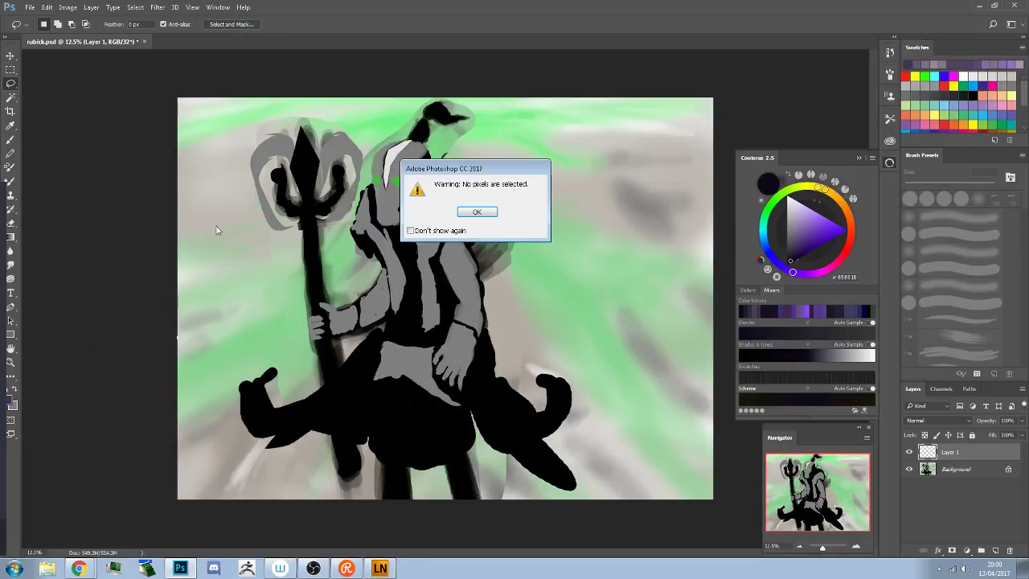
left_click(473, 212)
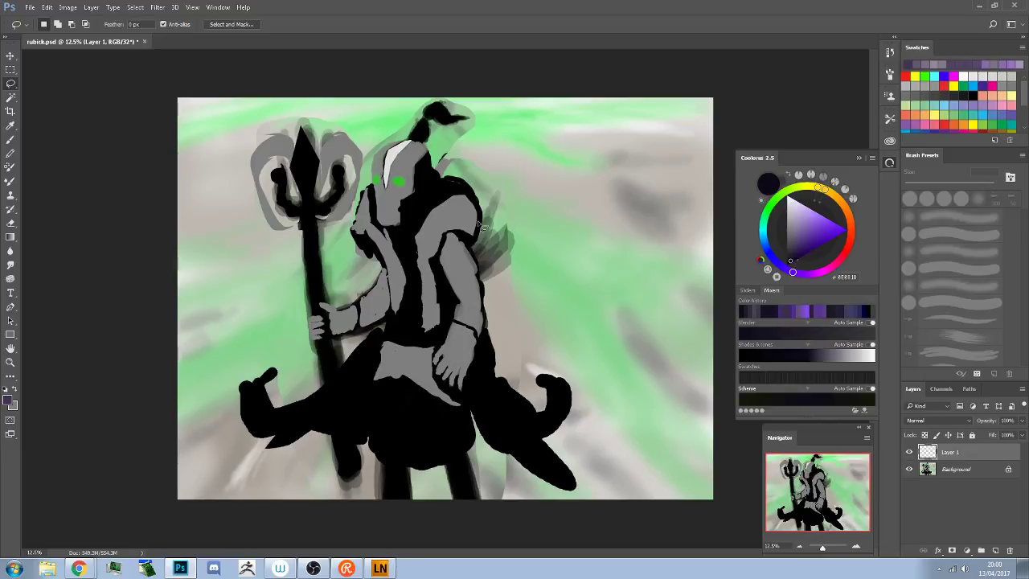
mouse_move(385, 213)
left_mouse_down()
mouse_move(413, 194)
mouse_move(401, 161)
mouse_move(379, 182)
mouse_move(427, 118)
mouse_move(398, 164)
mouse_move(435, 143)
mouse_move(411, 155)
mouse_move(403, 188)
mouse_move(375, 168)
mouse_move(374, 189)
mouse_move(390, 207)
left_mouse_up()
key("b")
Set Layer 1 to Multiply and lower its opacity to about 51–76% so the eyes show
left_click(956, 419)
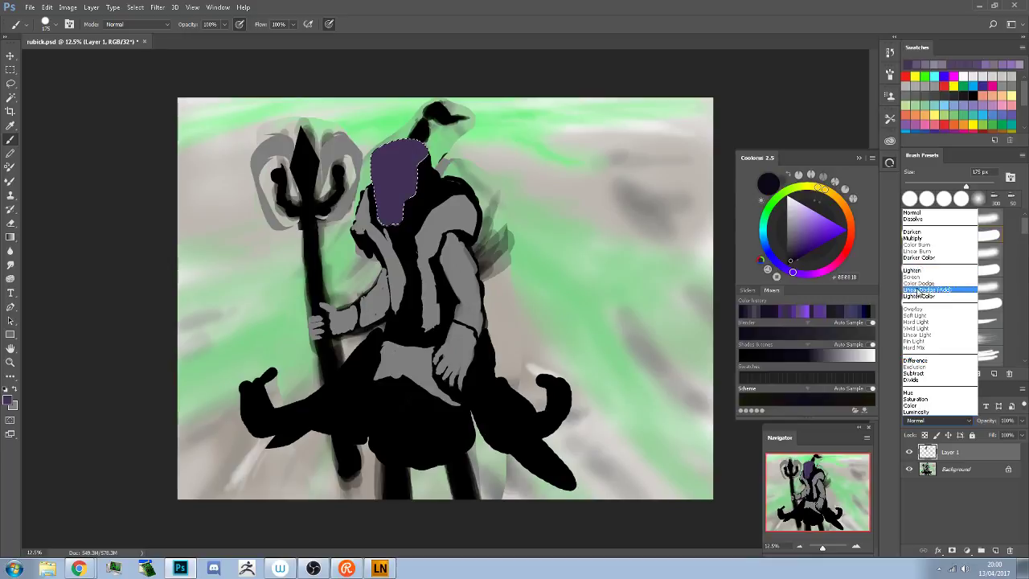
left_click(921, 238)
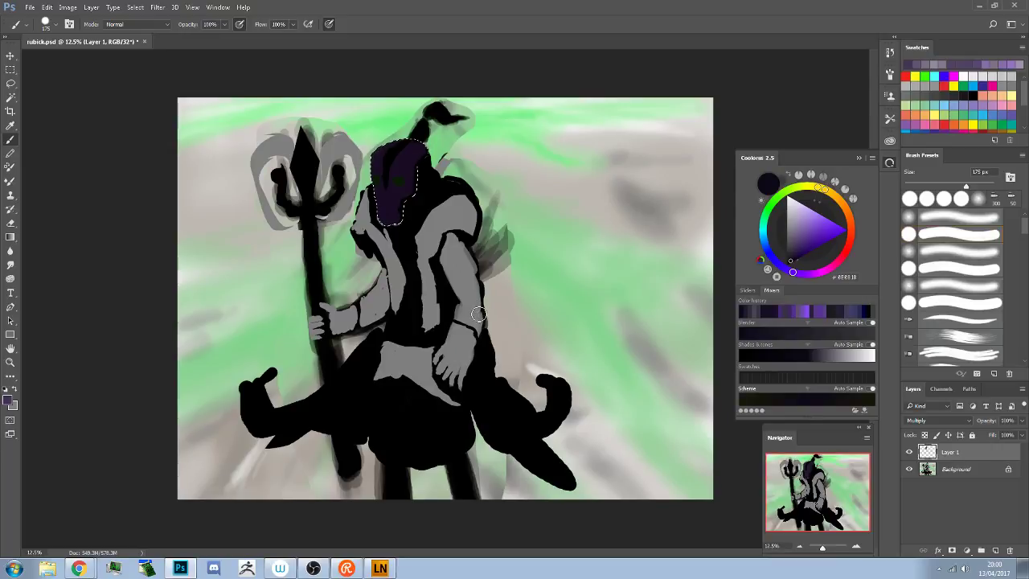
left_click(1022, 420)
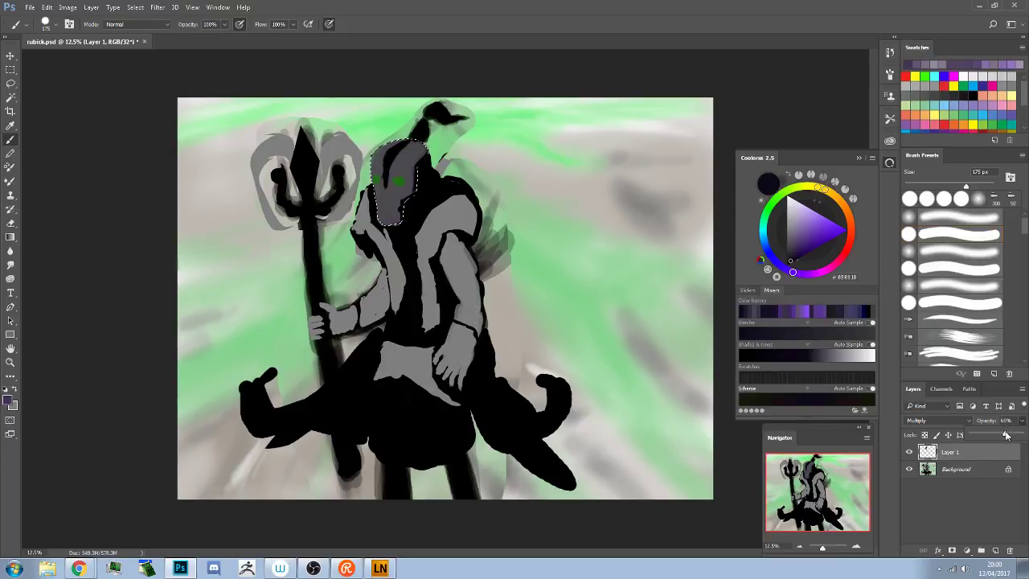
left_click_drag(1019, 434, 1017, 435)
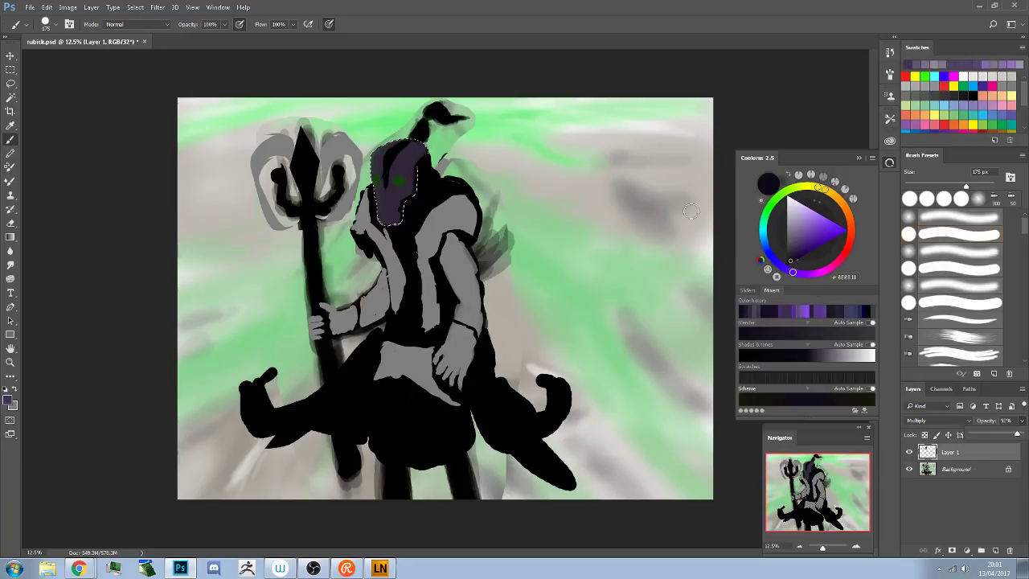
Return Layer 1 to Normal at 100% opacity, pick light grey, then view the Chrome wallpaper
left_click(960, 421)
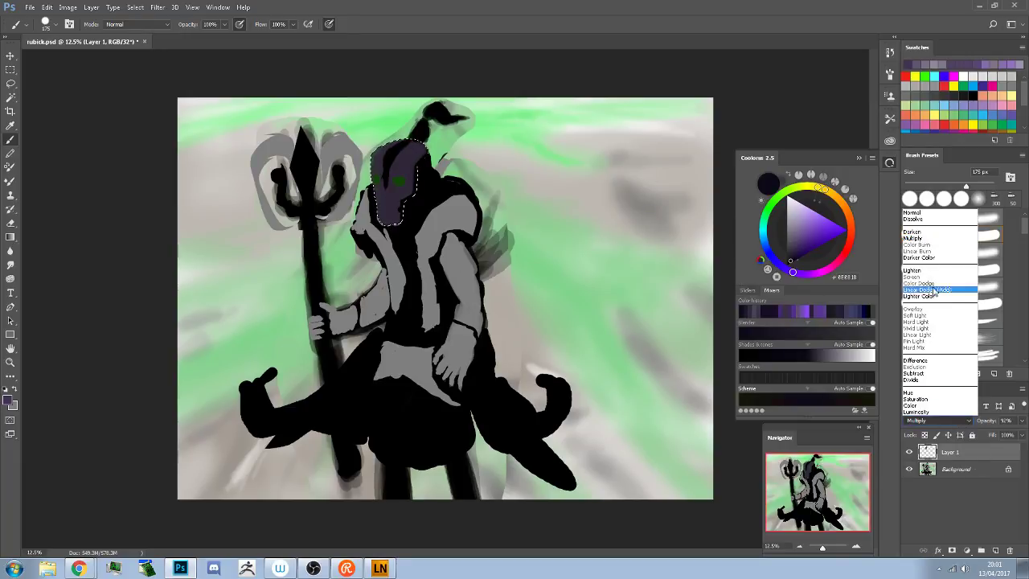
left_click(933, 213)
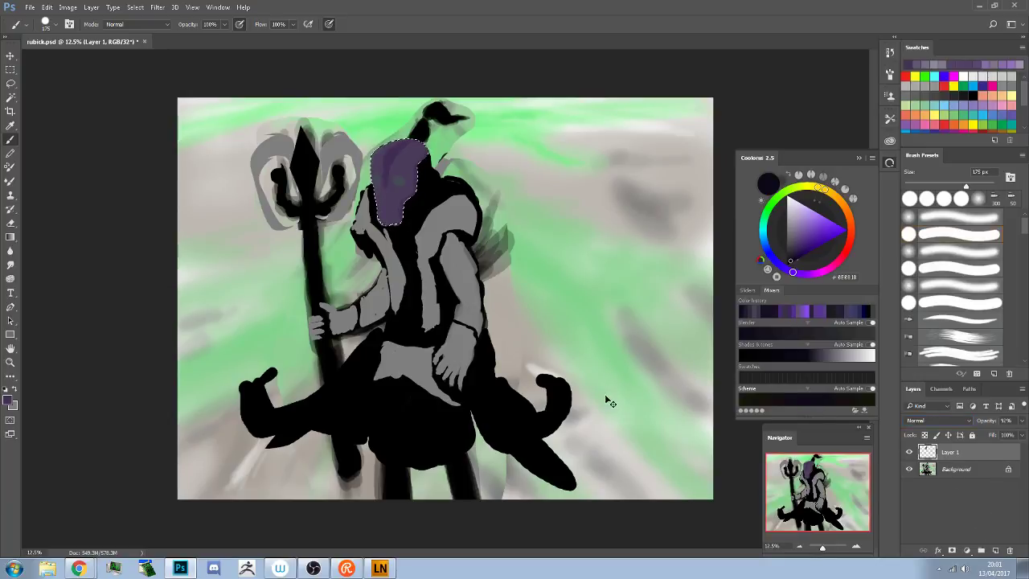
key("0")
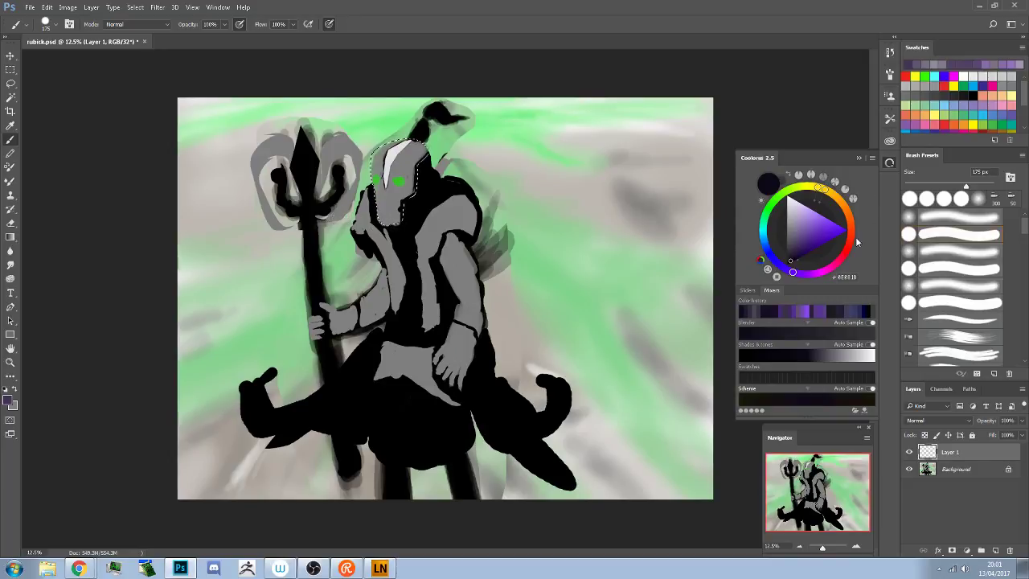
left_click_drag(792, 262, 786, 261)
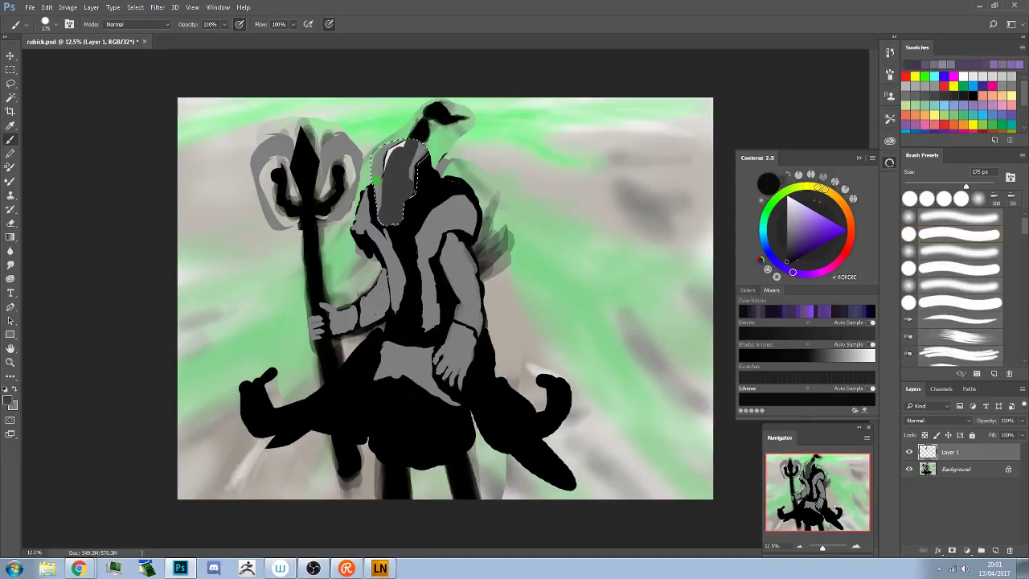
key("alt+Tab")
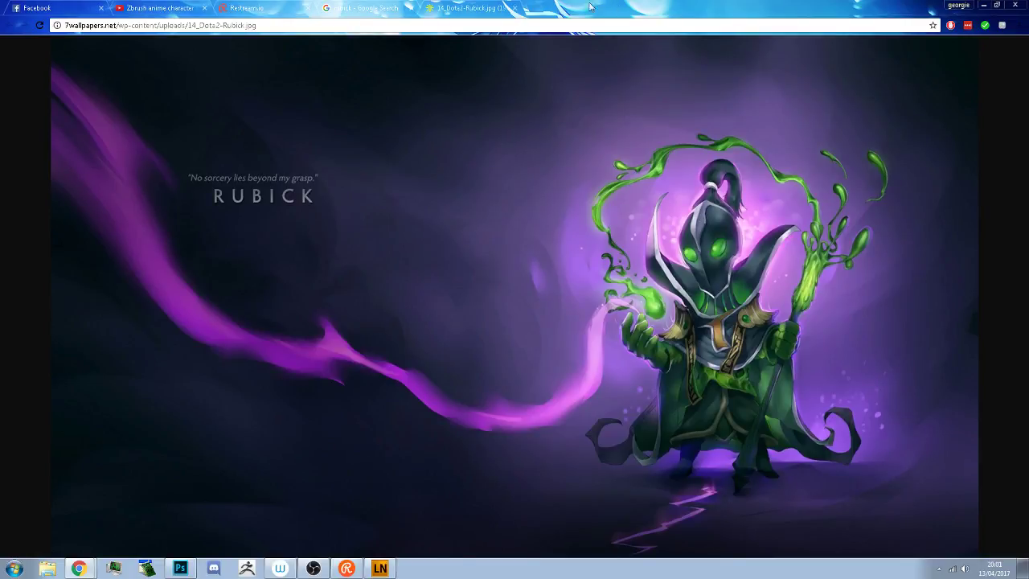
Preview several Rubick image results, ending on the green DeviantArt mask, then return to Photoshop
left_click(362, 6)
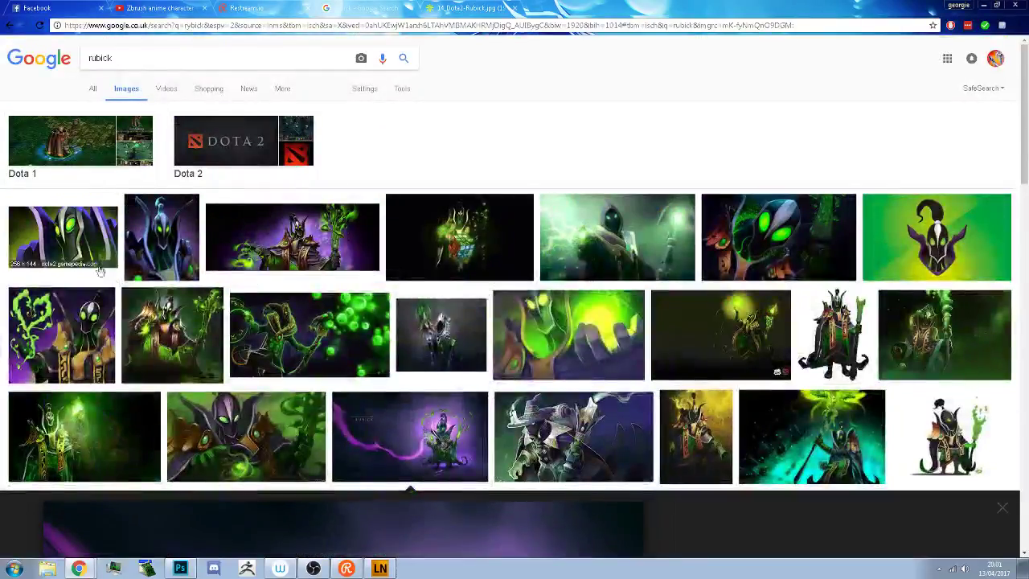
left_click(76, 247)
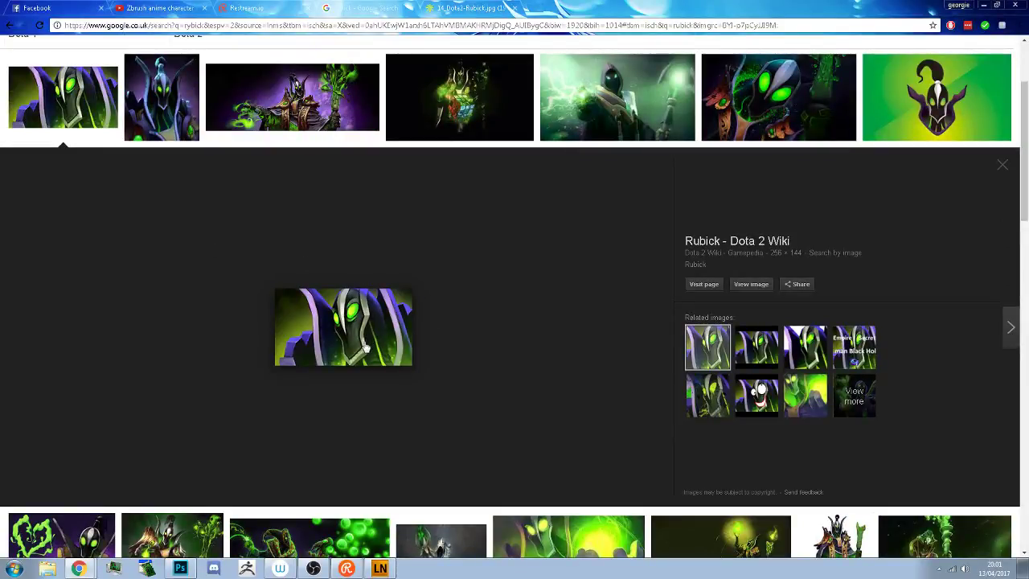
left_click(172, 100)
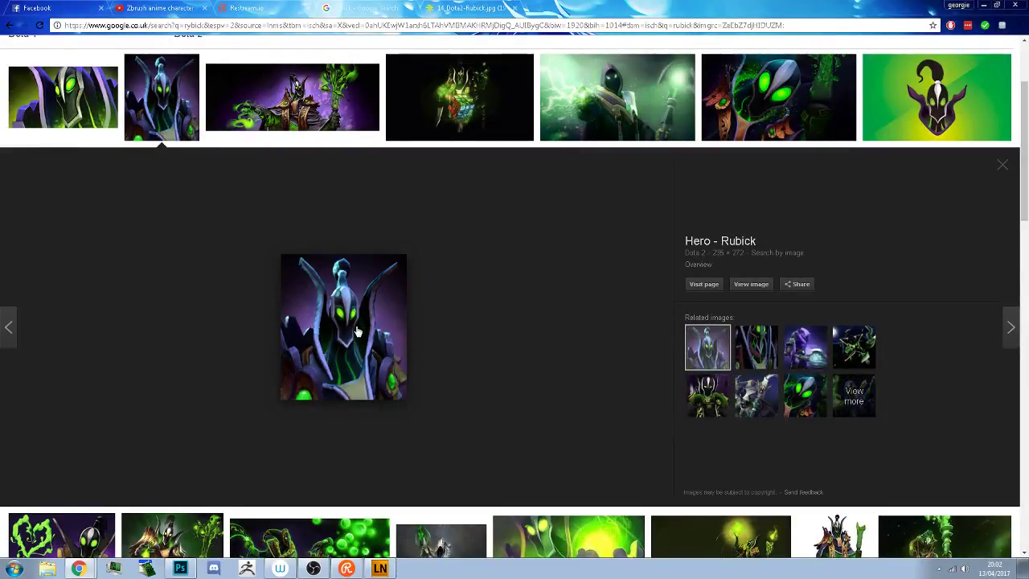
left_click(600, 93)
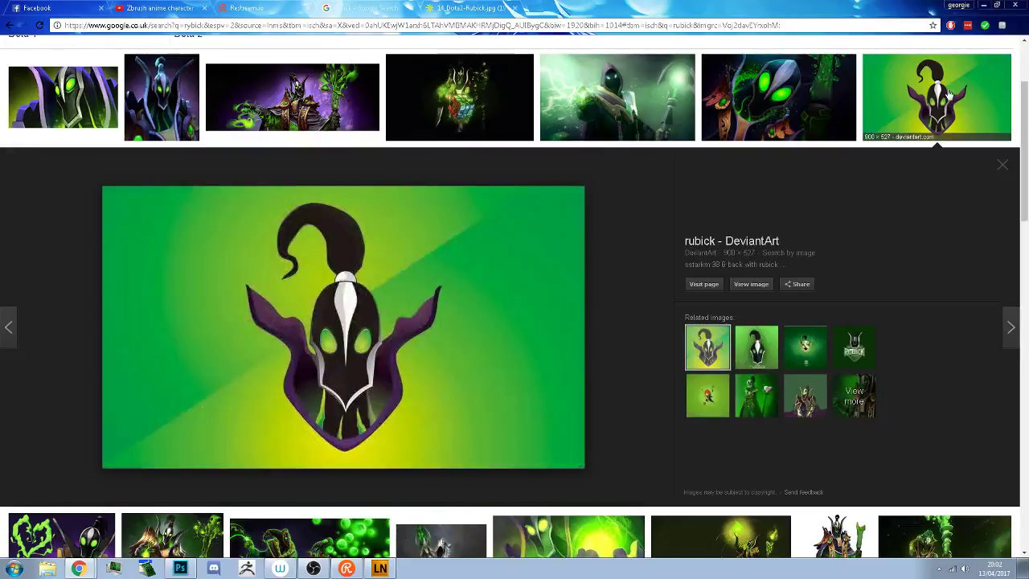
left_click(968, 83)
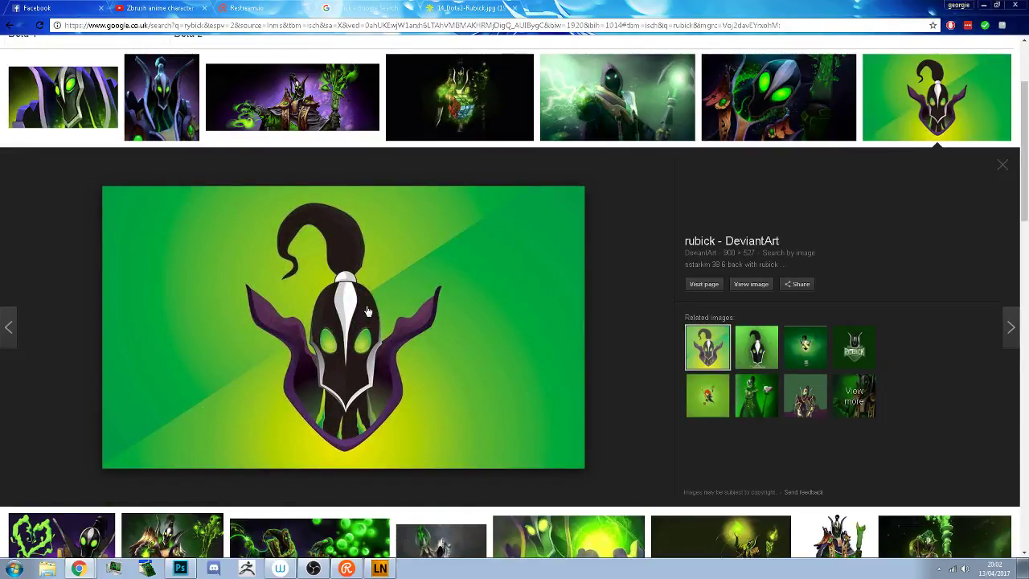
scroll(367, 310, "down", 1)
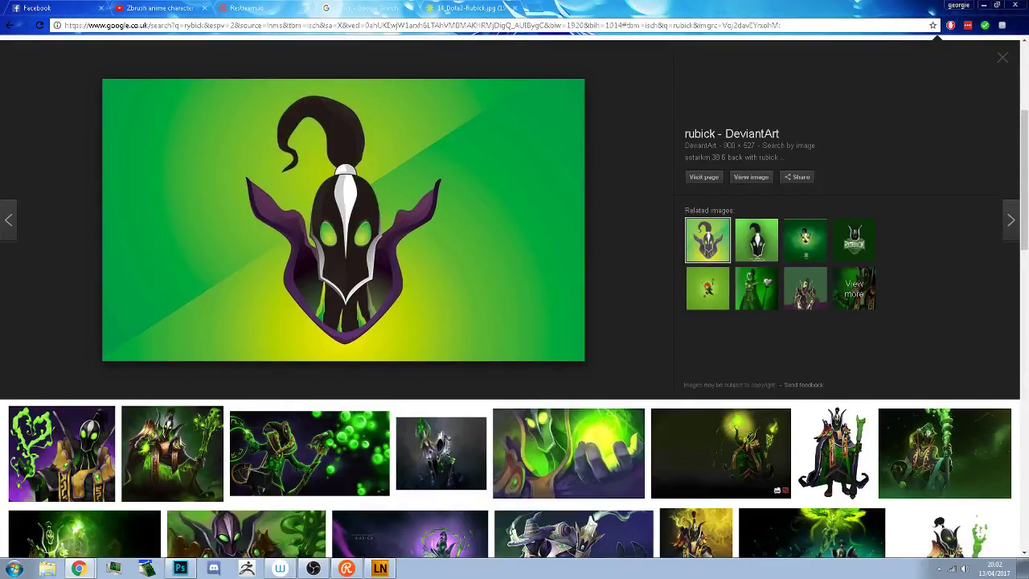
key("alt+Tab")
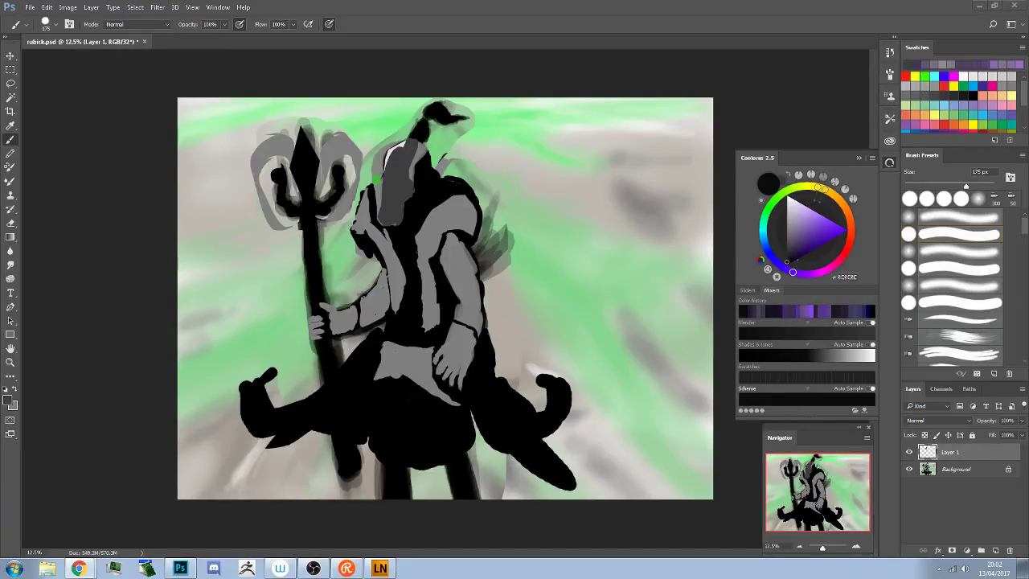
Restore the face selection, try an orange-to-deep-brown paint colour, and undo the face fill
key("ctrl+h")
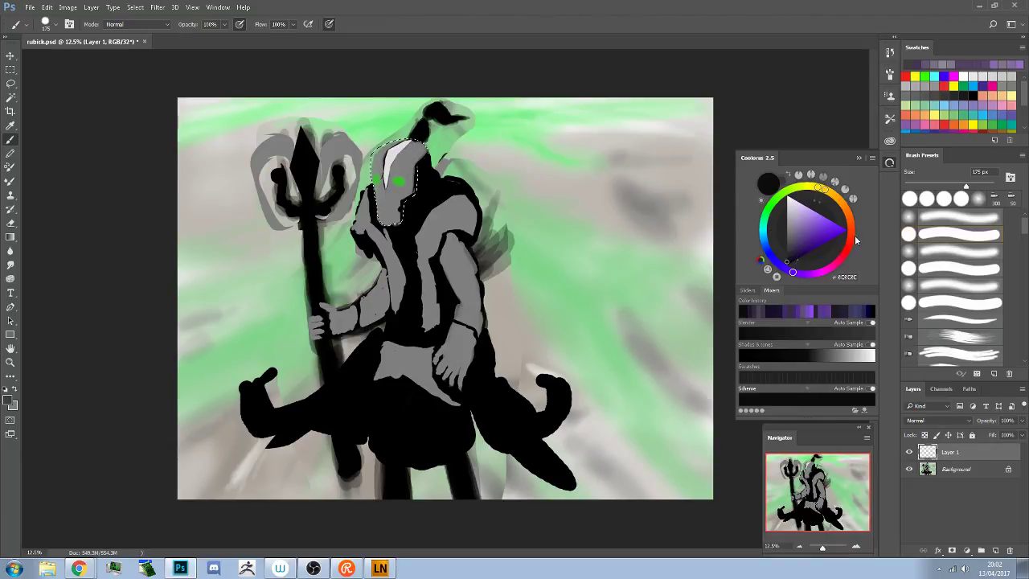
left_click_drag(855, 239, 850, 215)
mouse_move(789, 257)
left_mouse_down()
mouse_move(792, 269)
mouse_move(789, 259)
left_mouse_up()
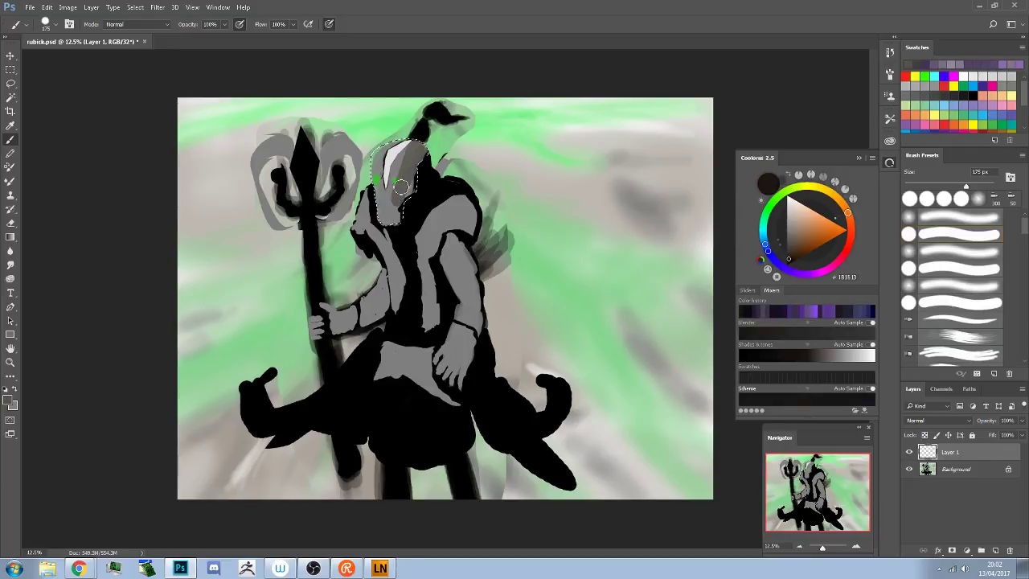
key("ctrl+z")
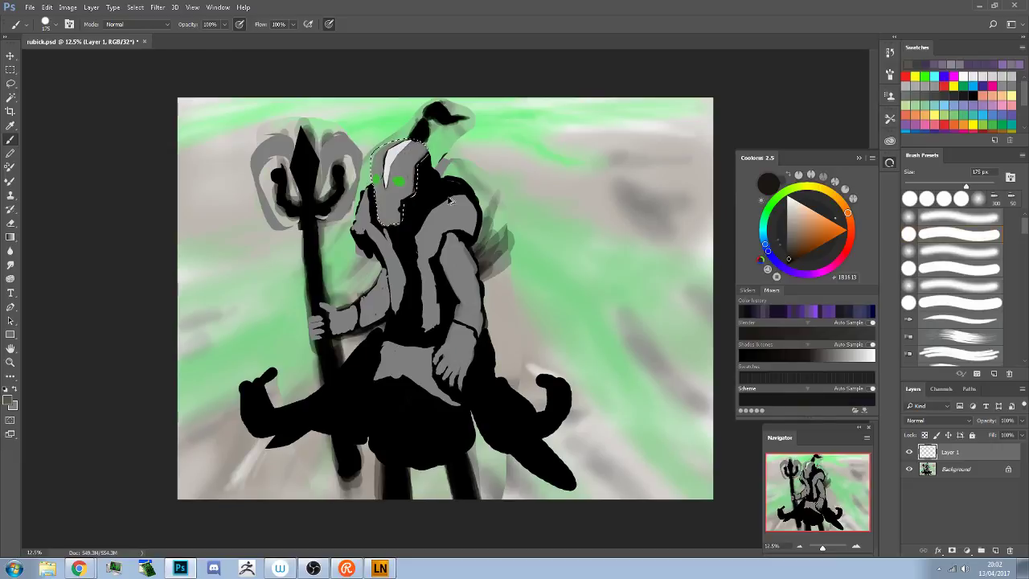
Keep Layer 1, deselect, brush grey shading beside the white face streak, and add a layer mask
left_click(1009, 550)
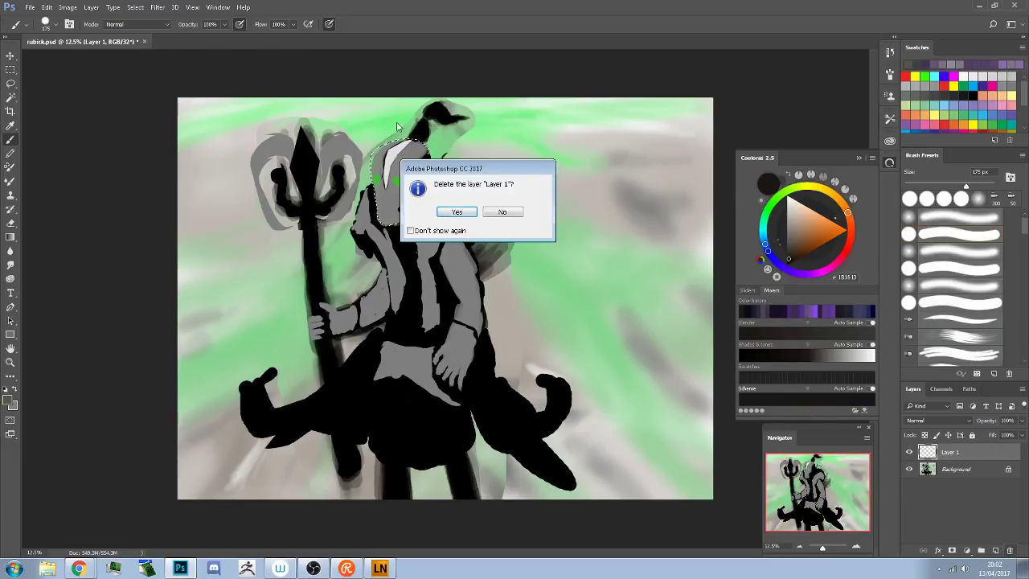
left_click(502, 211)
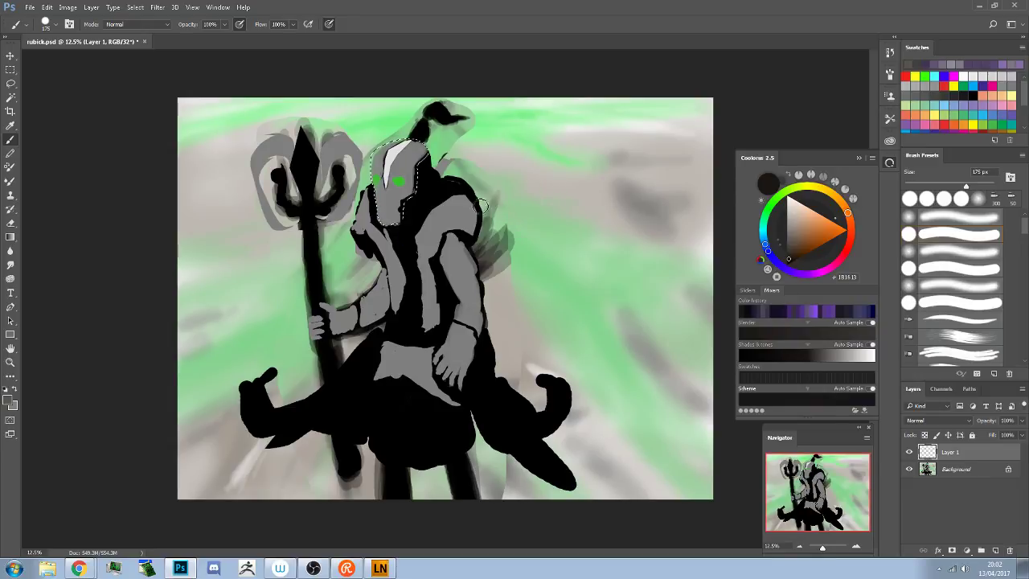
left_click(1009, 551)
left_click(501, 212)
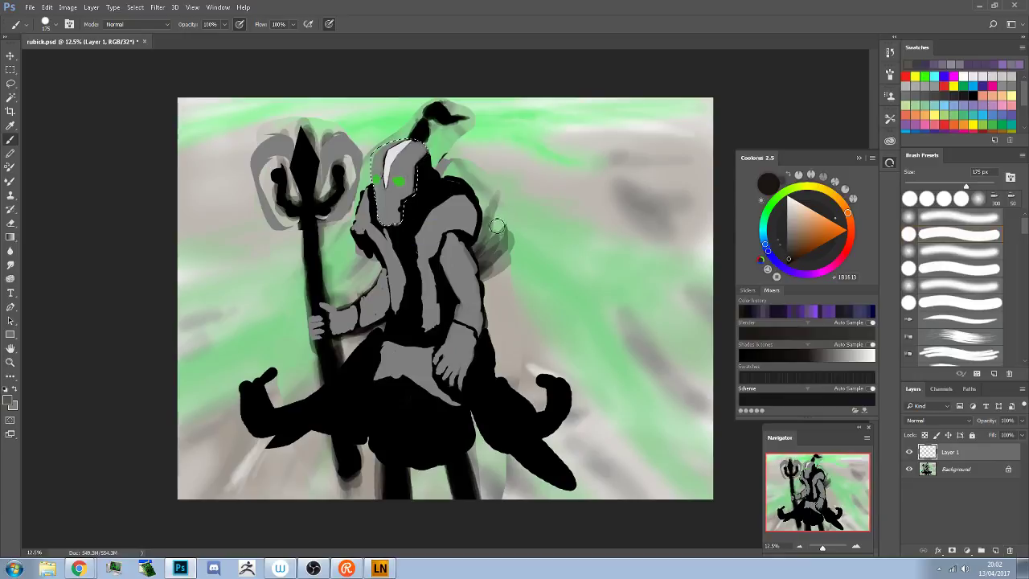
key("ctrl+d")
mouse_move(418, 149)
left_mouse_down()
mouse_move(416, 178)
mouse_move(407, 225)
left_mouse_up()
left_click(952, 550)
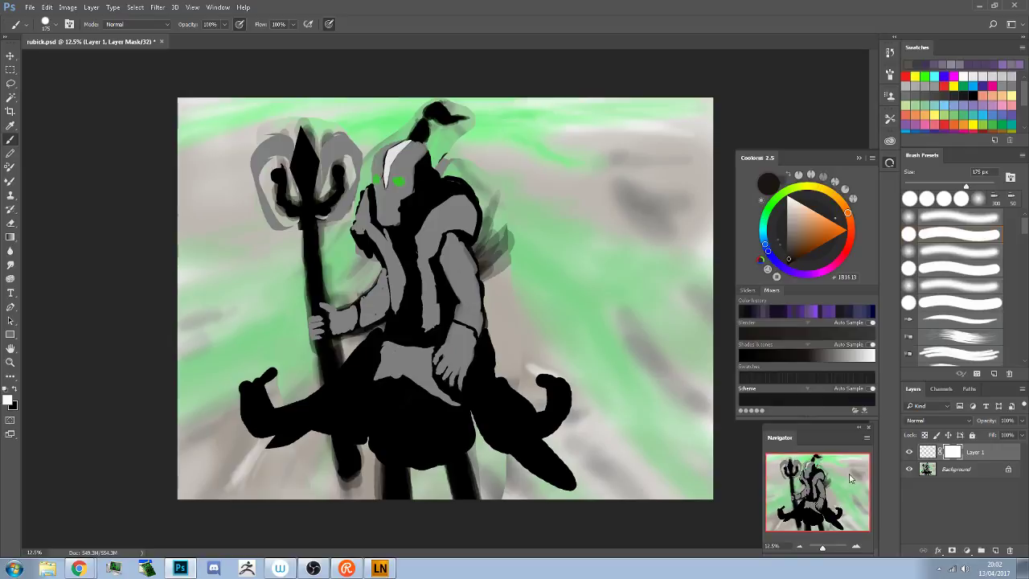
left_click(13, 390)
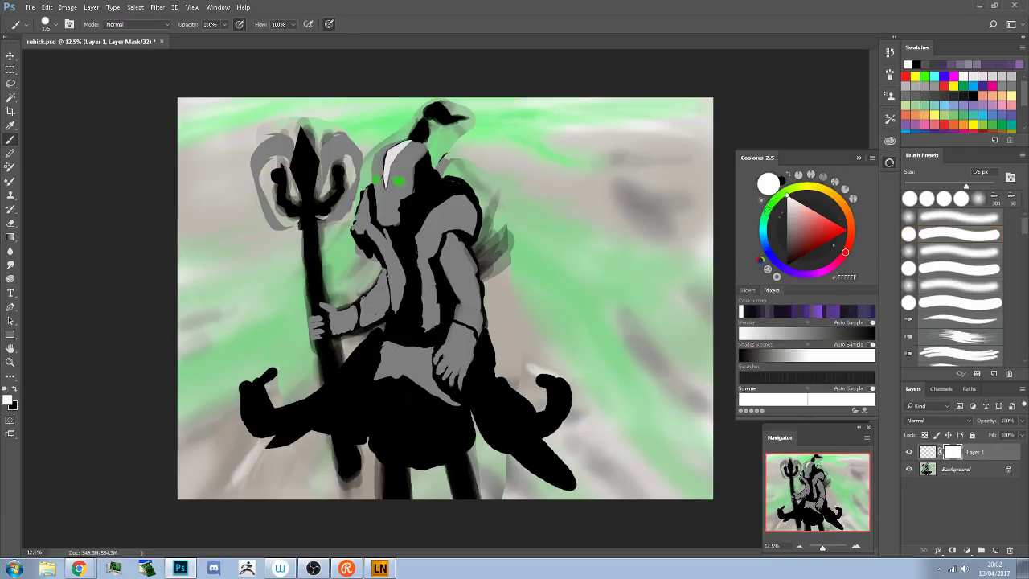
left_click(7, 390)
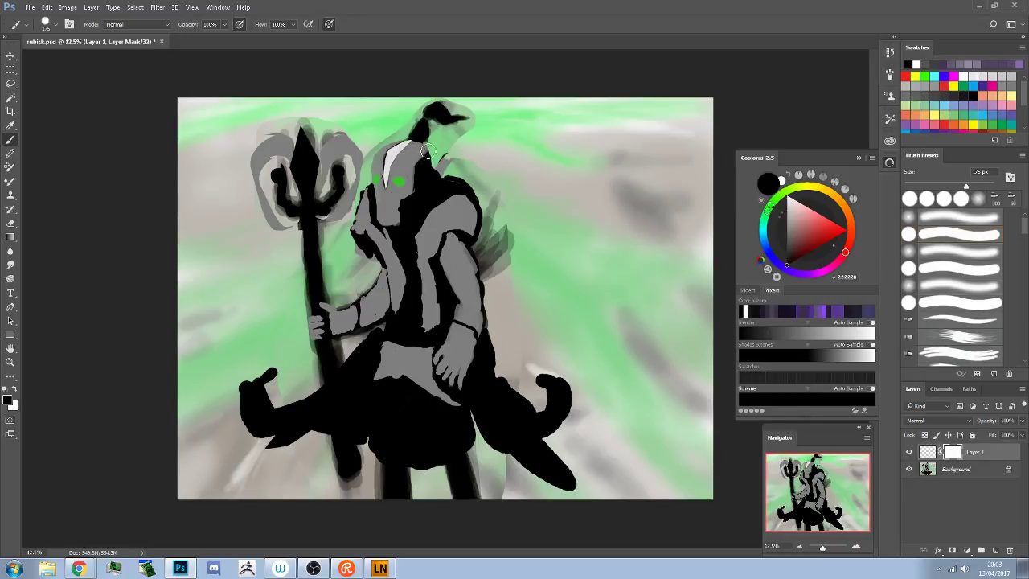
mouse_move(409, 187)
left_mouse_down()
mouse_move(413, 172)
mouse_move(413, 195)
left_mouse_up()
left_click(9, 237)
left_click(34, 246)
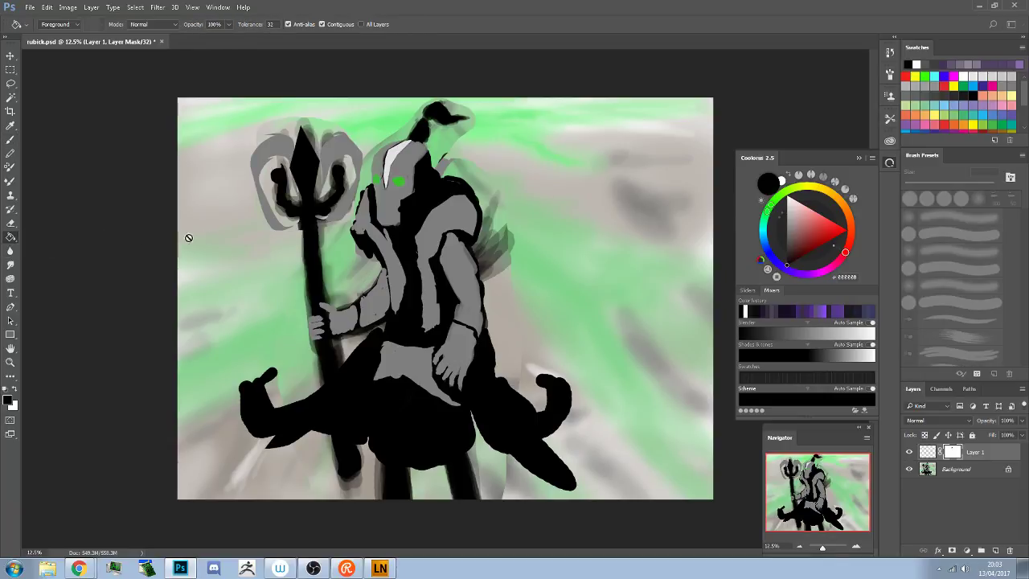
left_click(188, 234)
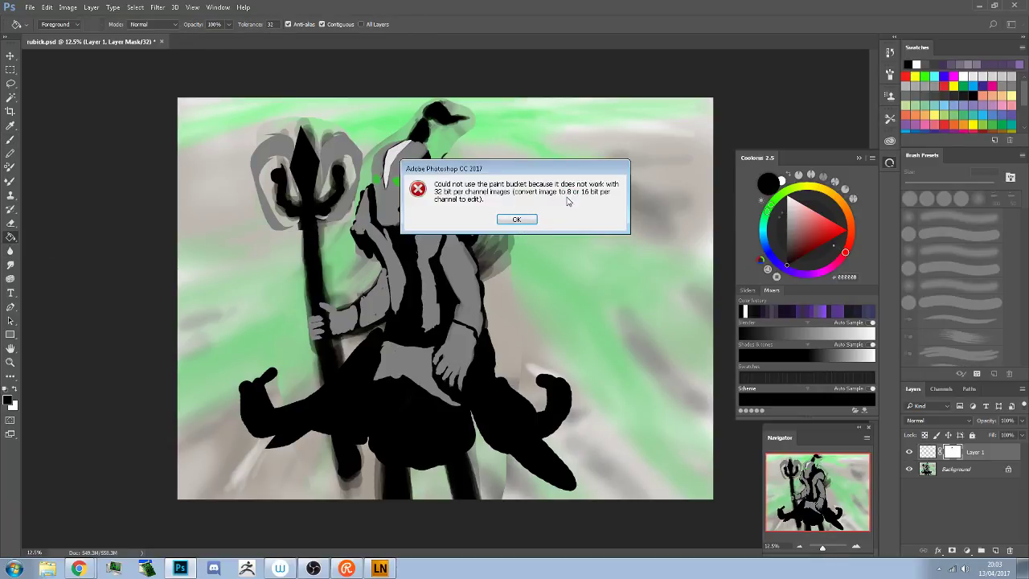
left_click(506, 220)
left_click(68, 7)
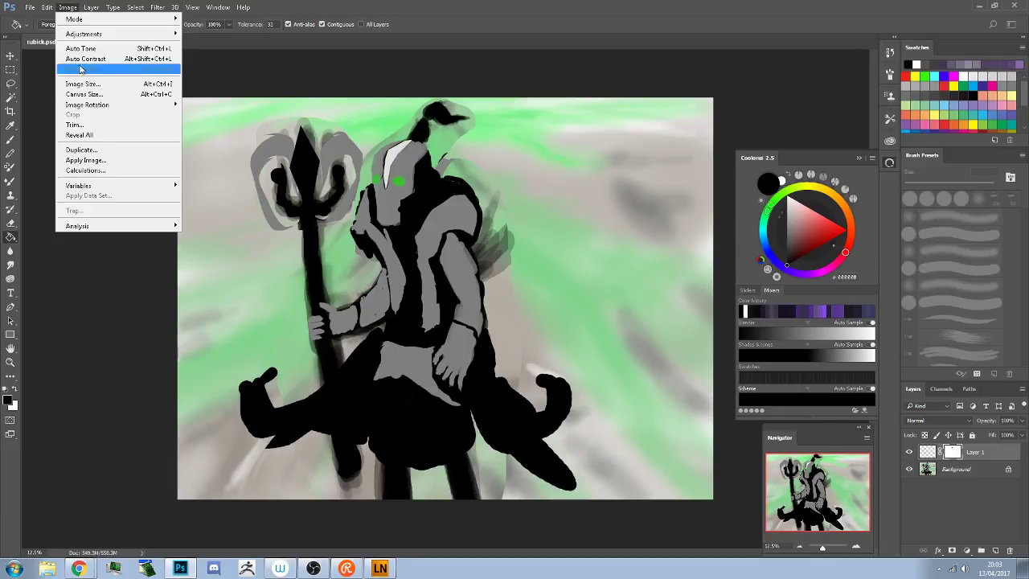
mouse_move(129, 40)
mouse_move(165, 19)
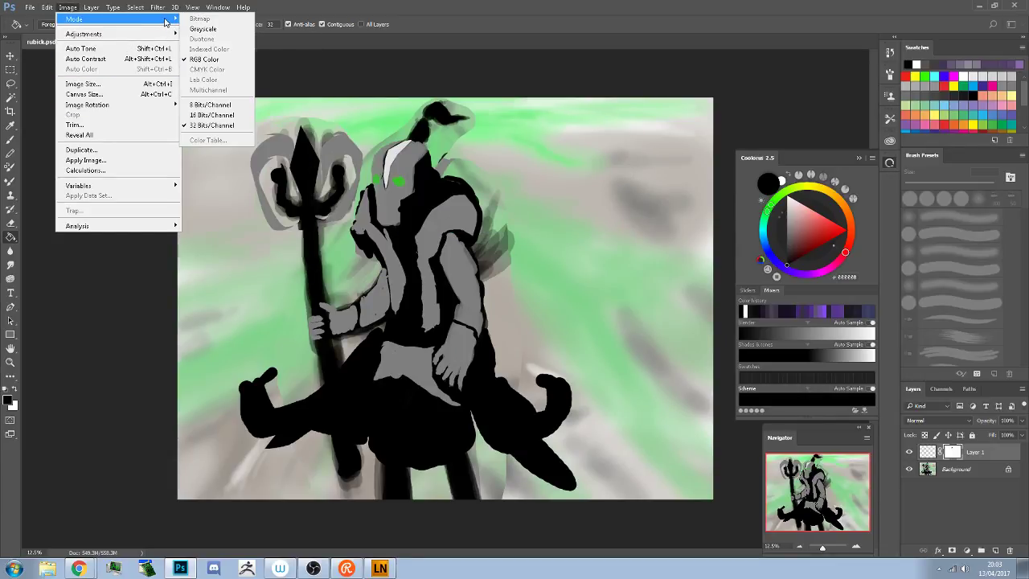
left_click(229, 117)
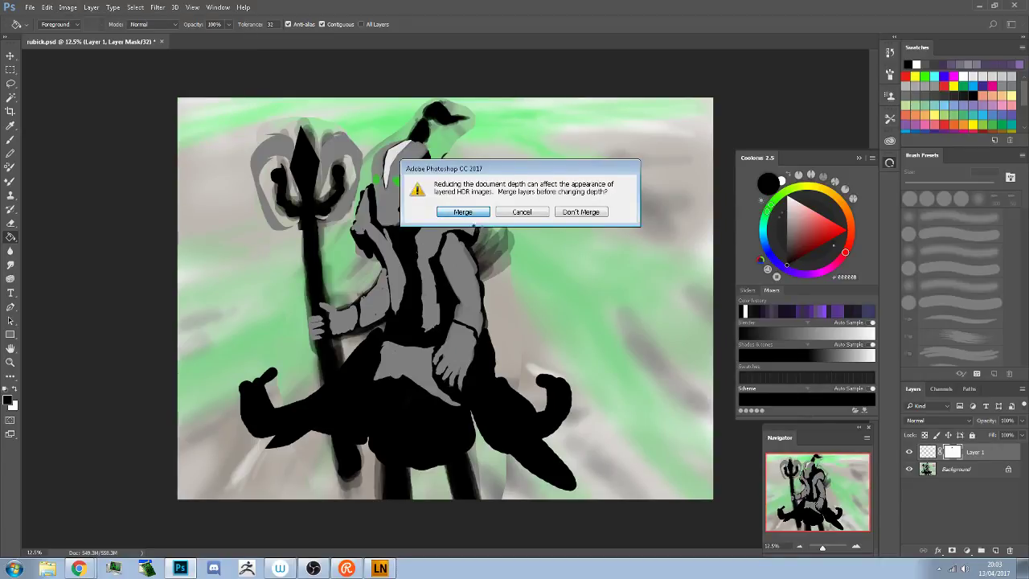
left_click(472, 213)
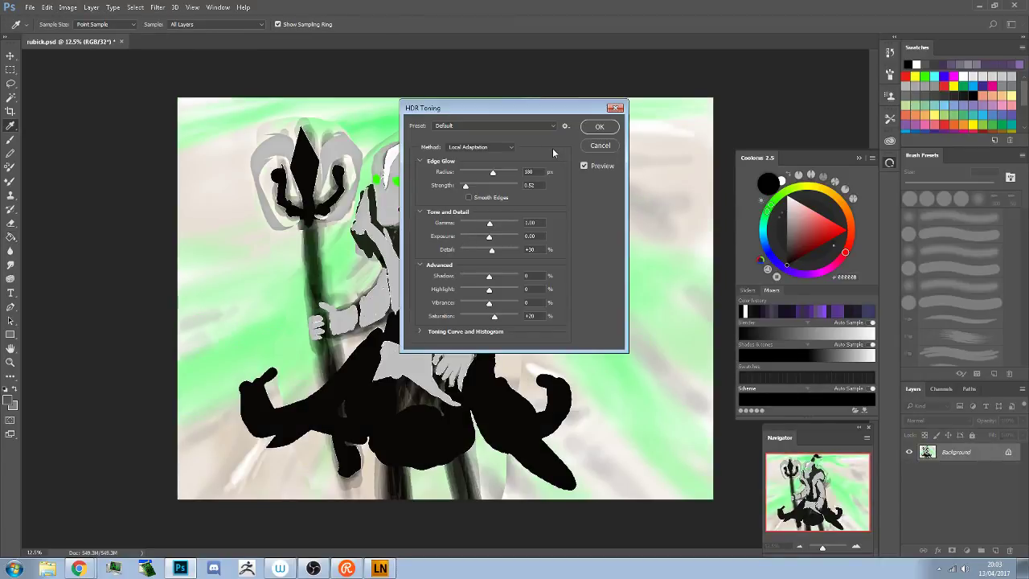
left_click_drag(561, 111, 676, 121)
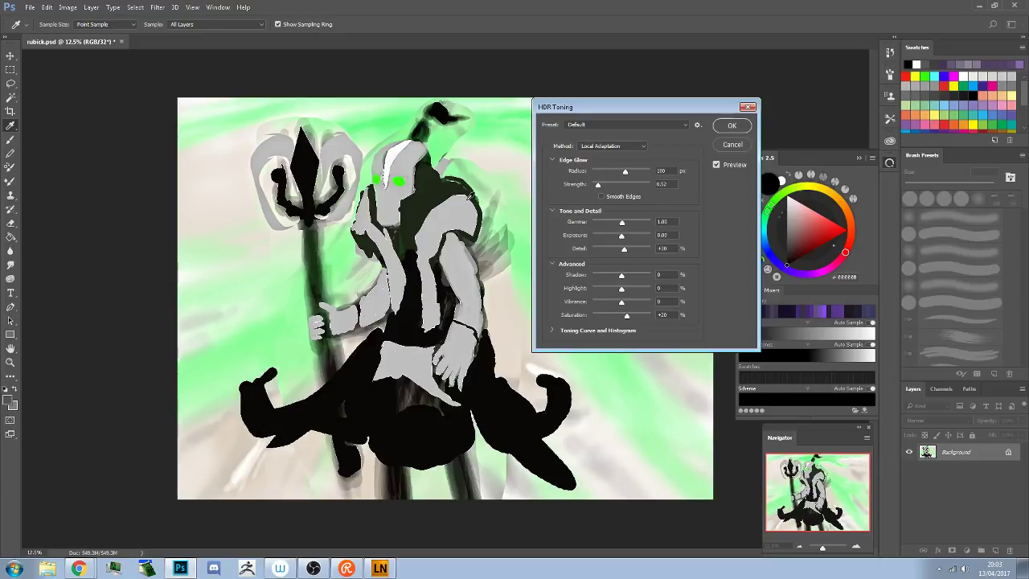
left_click(723, 146)
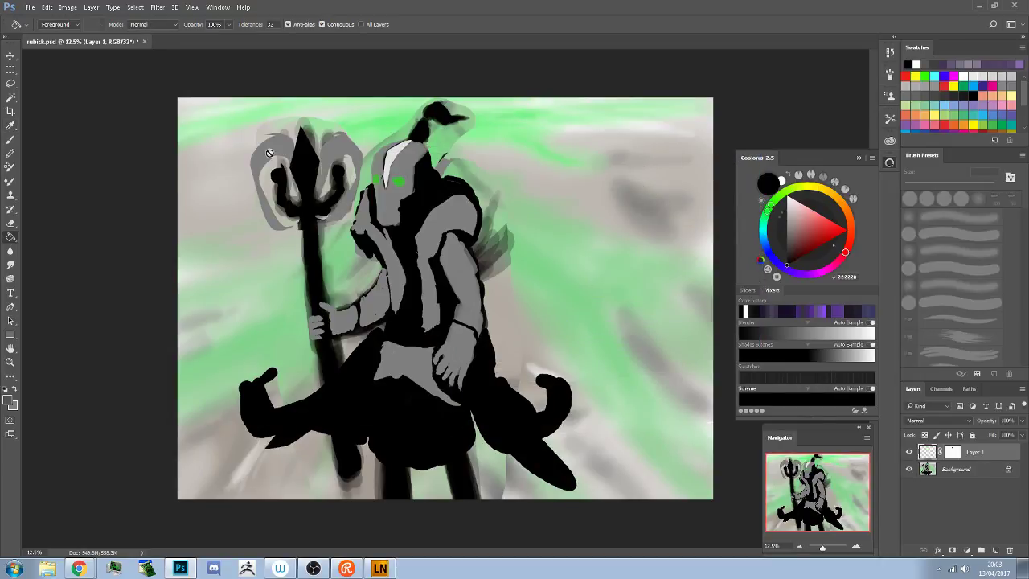
Discard Layer 1's mask without applying it, then delete Layer 1, leaving only the Background
left_click(11, 139)
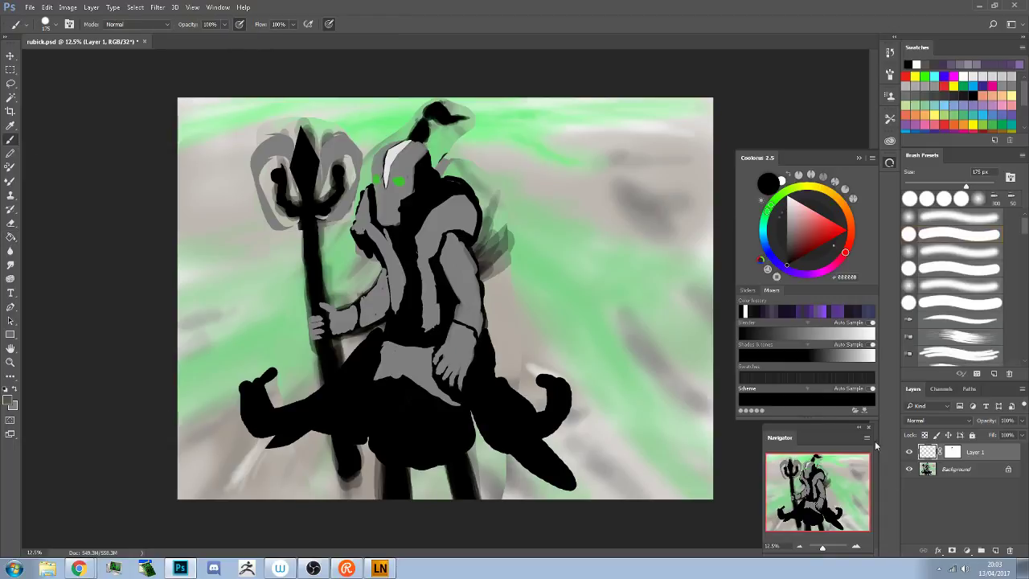
left_click(955, 455)
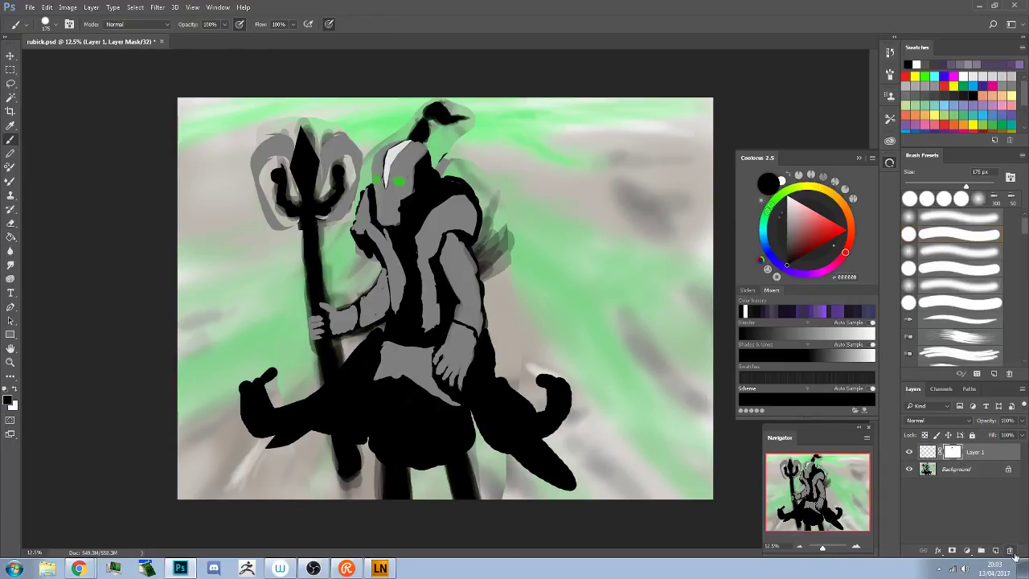
left_click(1010, 552)
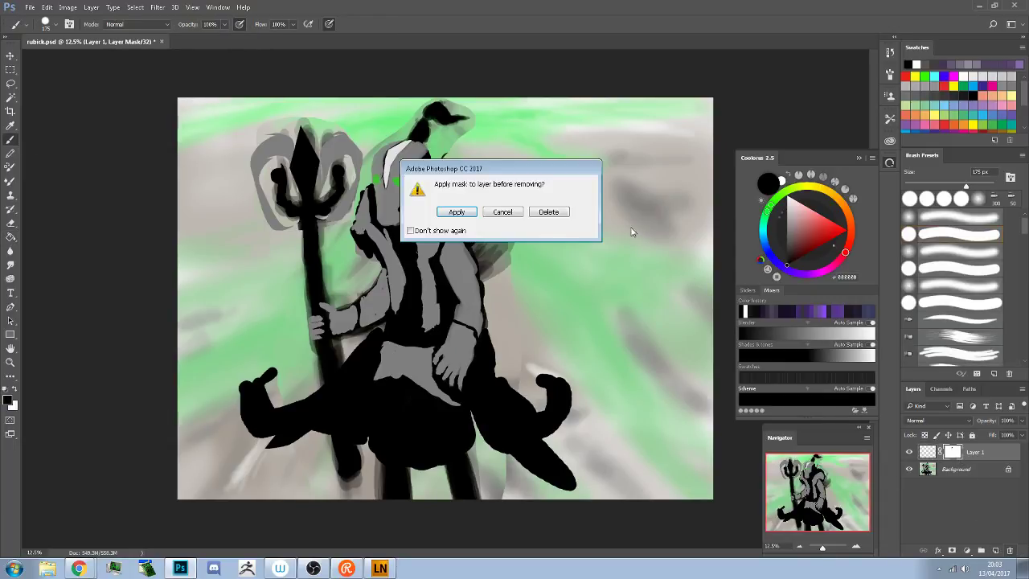
left_click(547, 213)
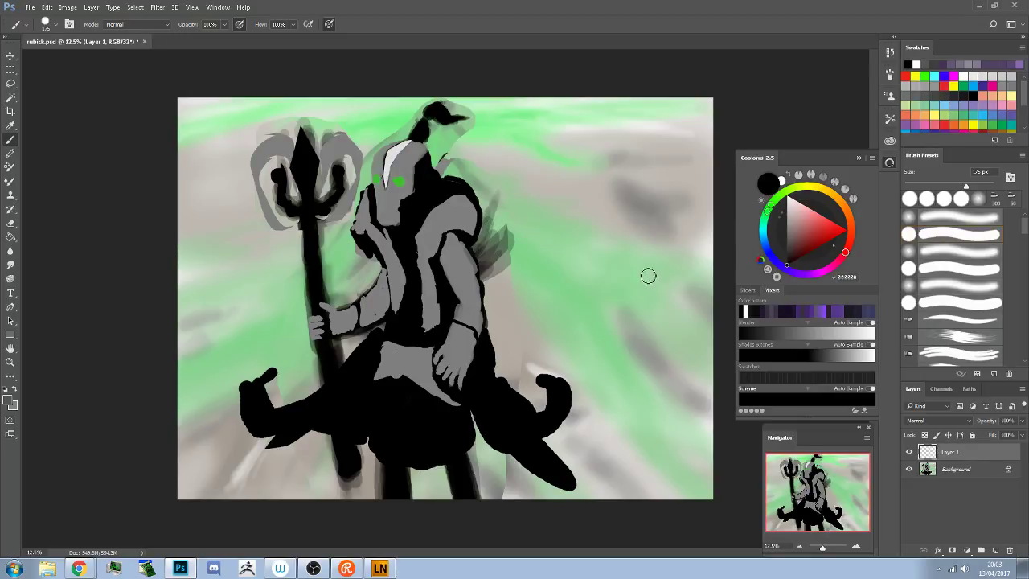
left_click(1010, 552)
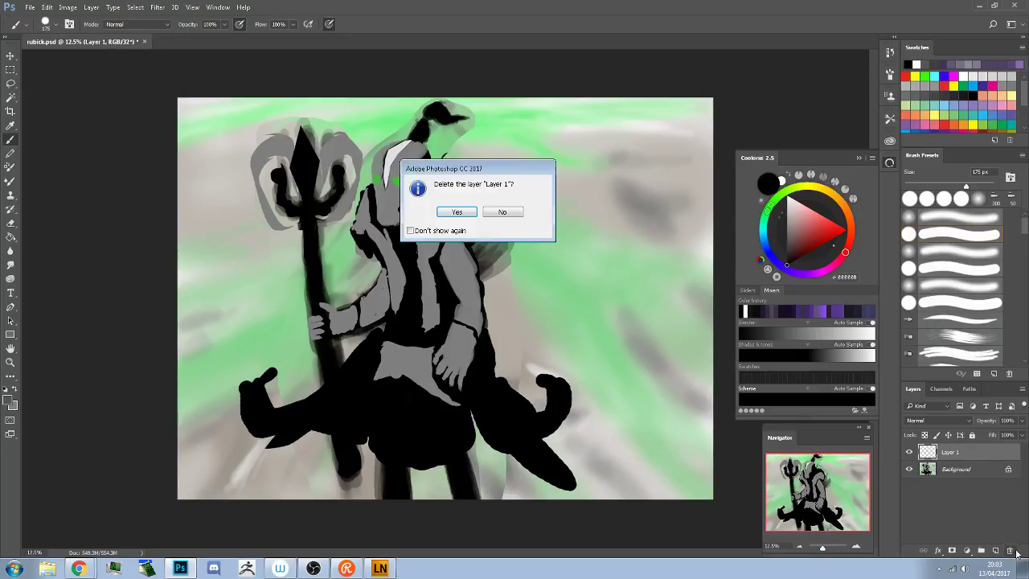
left_click(457, 214)
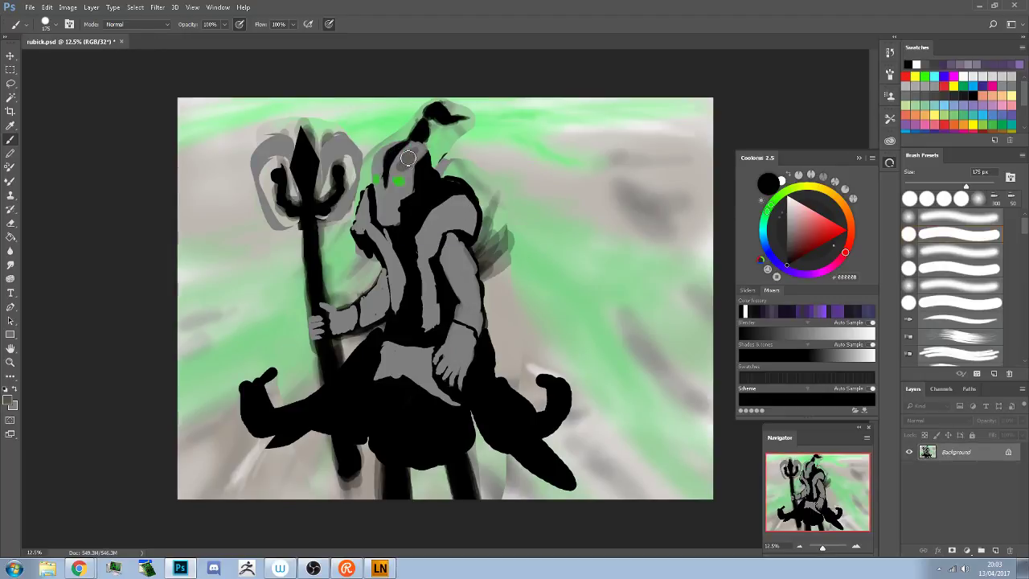
Darken the hood and the face around the eyes, undoing a lighter head patch
left_click_drag(408, 158, 408, 164)
key("ctrl+alt+z")
key("ctrl+alt+z")
mouse_move(414, 148)
left_mouse_down()
mouse_move(407, 152)
mouse_move(415, 151)
left_mouse_up()
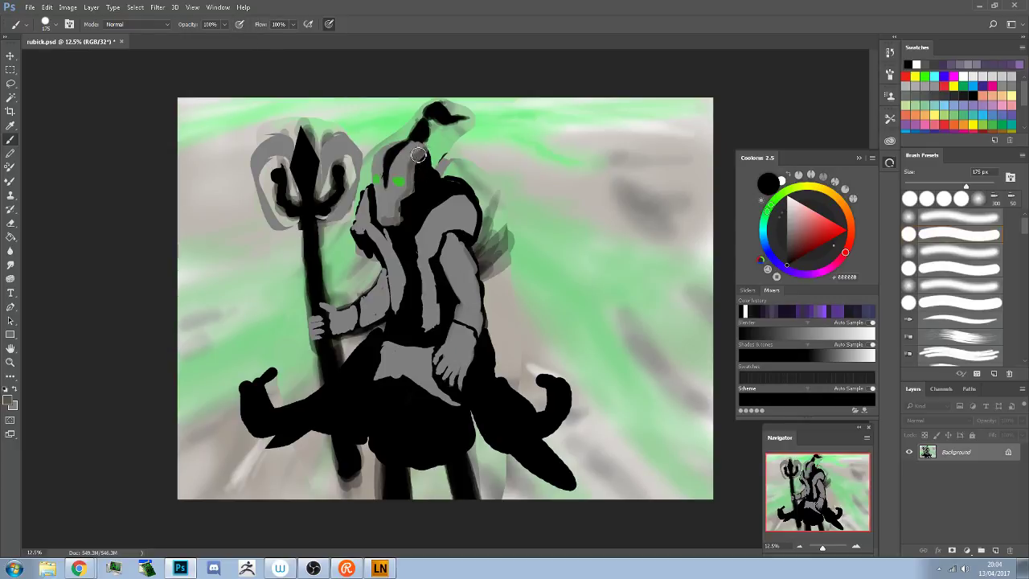
mouse_move(411, 178)
left_mouse_down()
mouse_move(391, 225)
mouse_move(400, 221)
mouse_move(385, 222)
mouse_move(386, 209)
mouse_move(408, 189)
mouse_move(379, 185)
left_mouse_up()
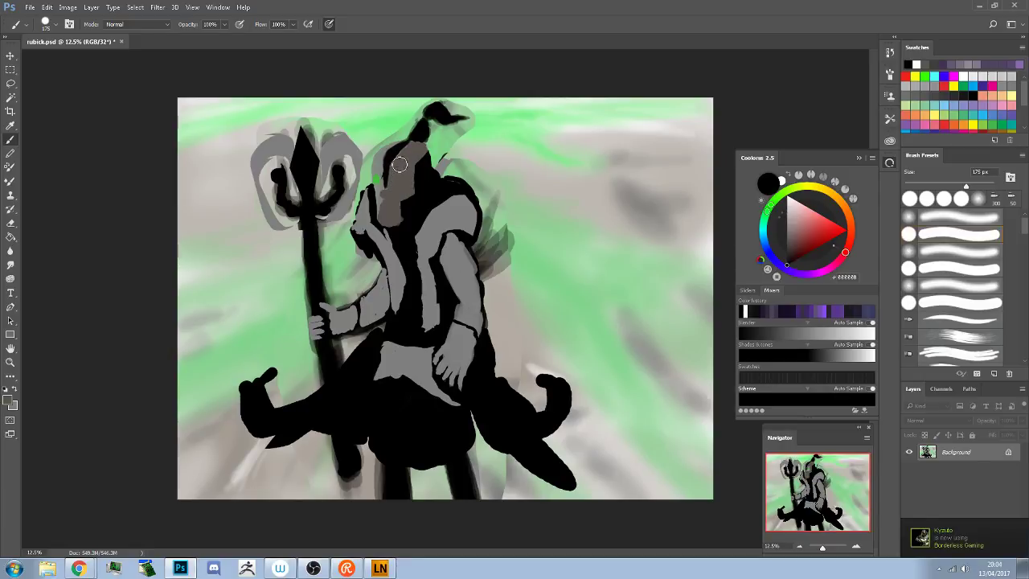
Sample the eye's green and repaint the glowing green eyes and head's left edge
left_click_drag(396, 172, 405, 172)
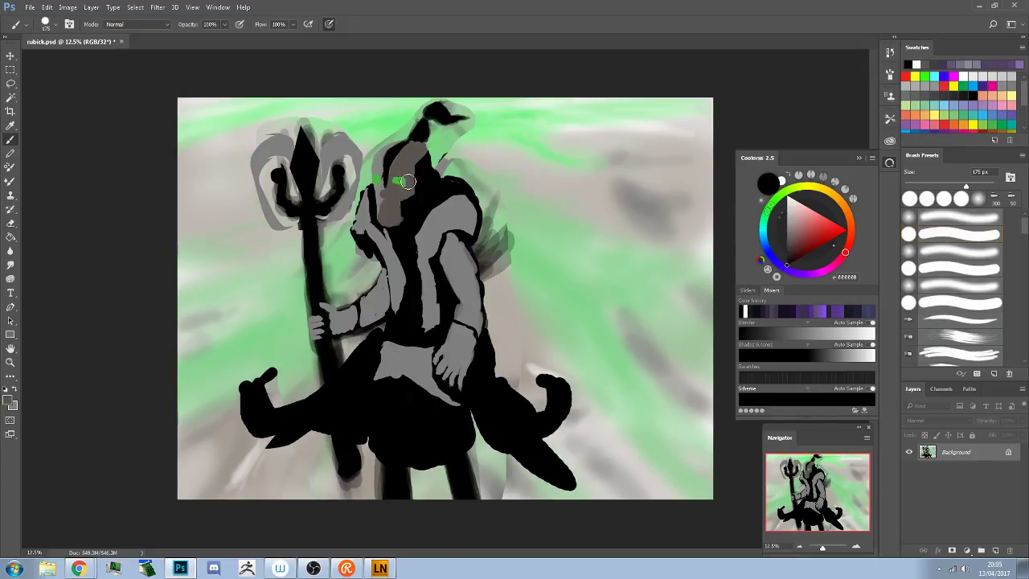
left_click(405, 184, "alt")
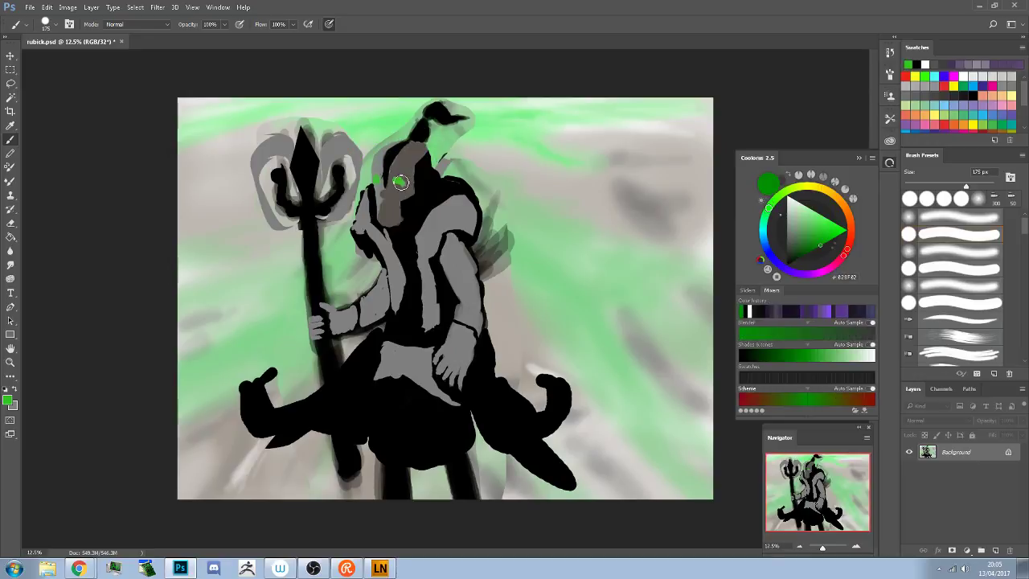
left_click(409, 186, "alt")
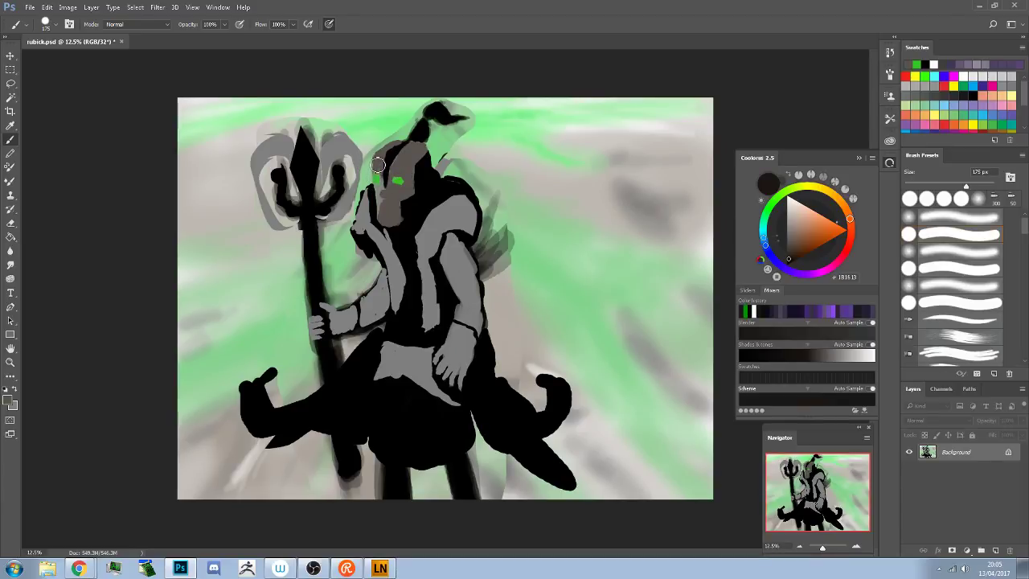
left_click_drag(374, 173, 377, 185)
Paint the top of the head in several very dark brownish-grey shades, undoing the last stroke
left_click(812, 356)
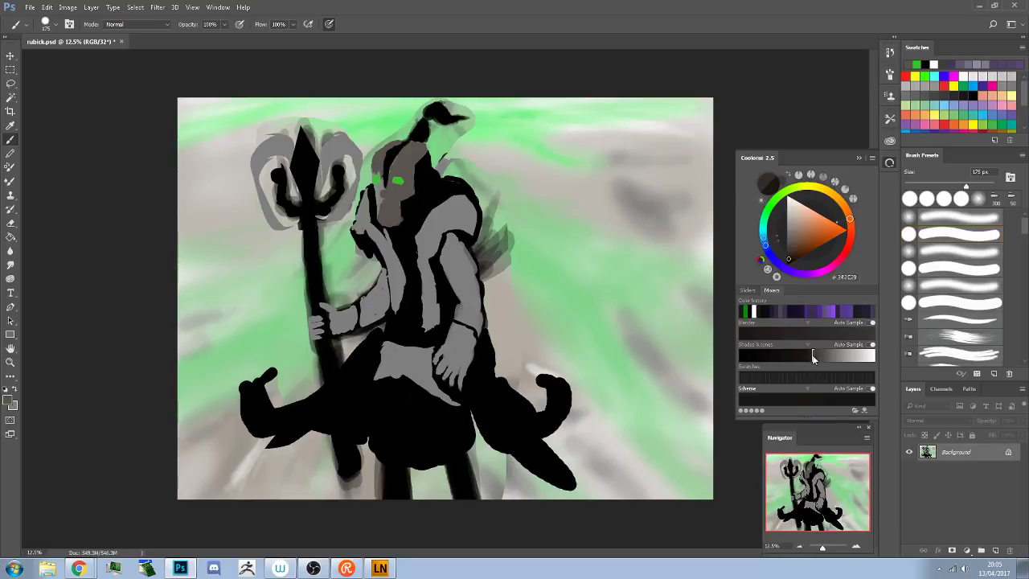
mouse_move(401, 151)
left_mouse_down()
mouse_move(396, 165)
mouse_move(410, 158)
left_mouse_up()
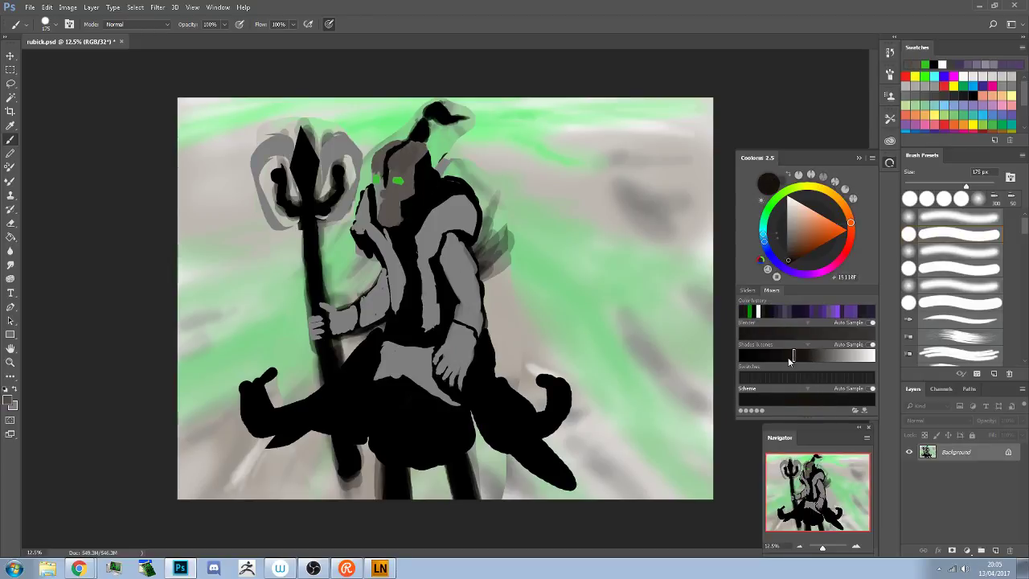
left_click(776, 357)
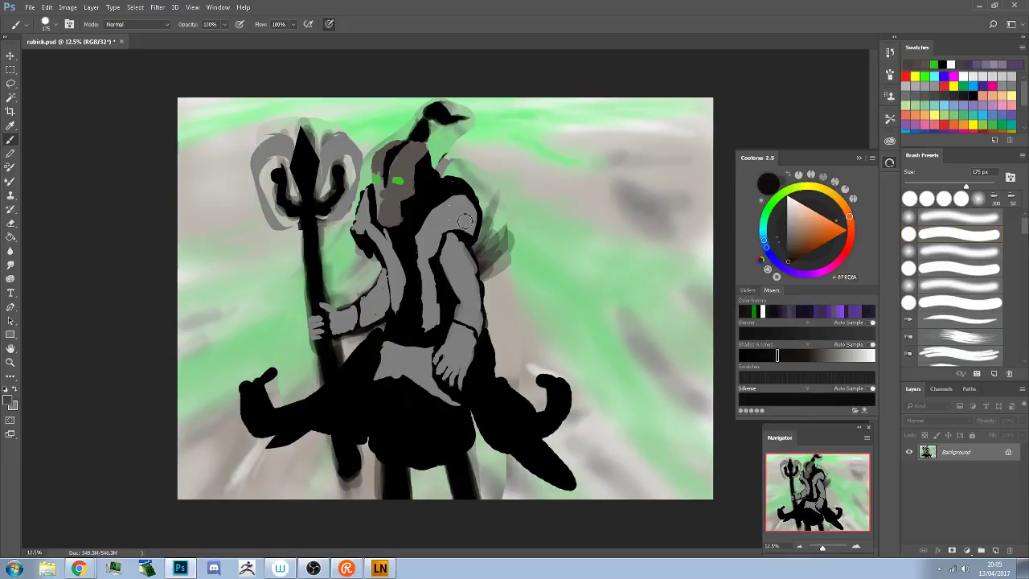
mouse_move(411, 158)
left_mouse_down()
mouse_move(406, 170)
mouse_move(423, 206)
left_mouse_up()
left_click(761, 356)
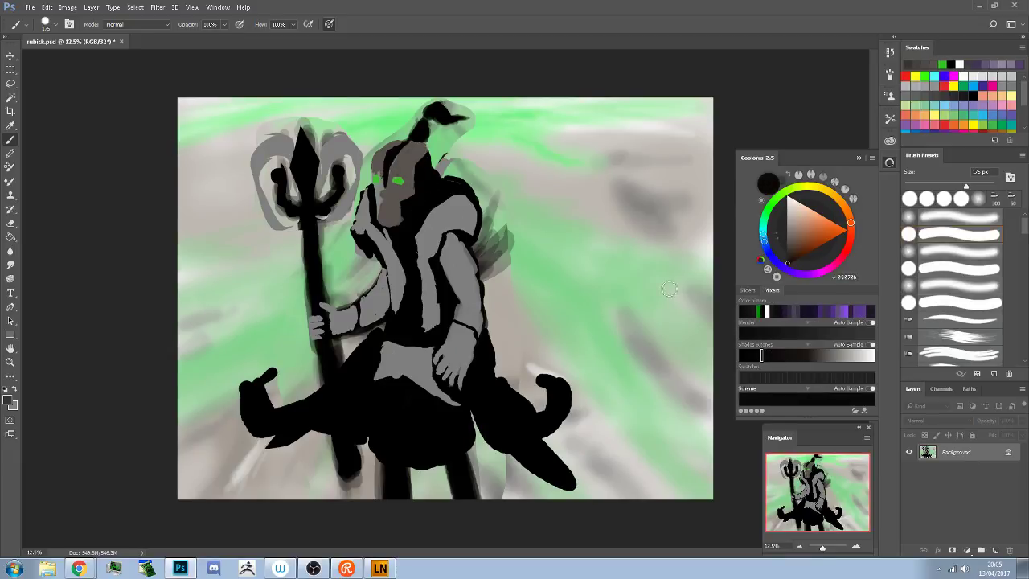
left_click_drag(406, 168, 411, 156)
key("ctrl+z")
Extend the hair knot to the right and darken the head's left edge
left_click(780, 398)
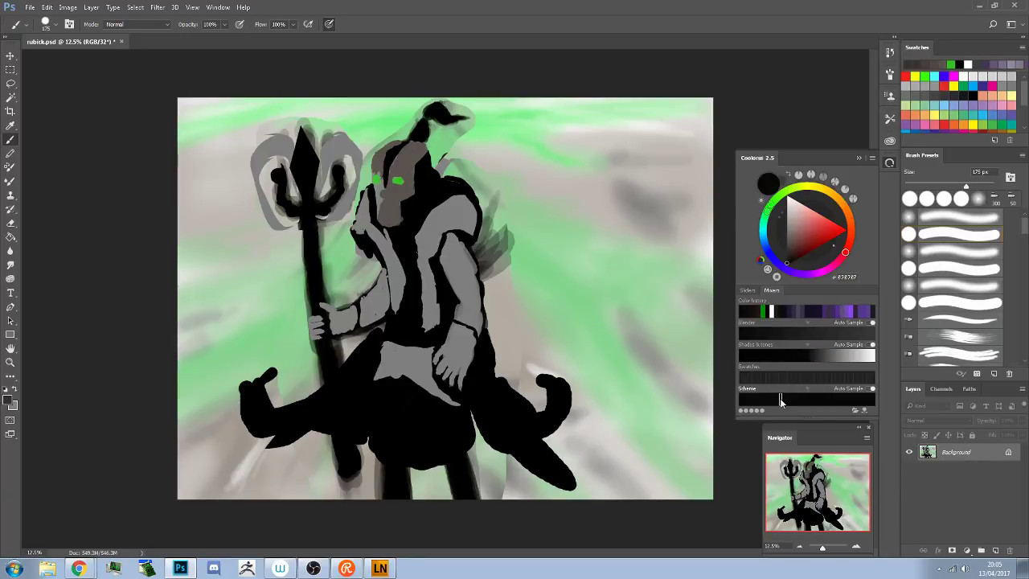
left_click_drag(406, 174, 412, 173)
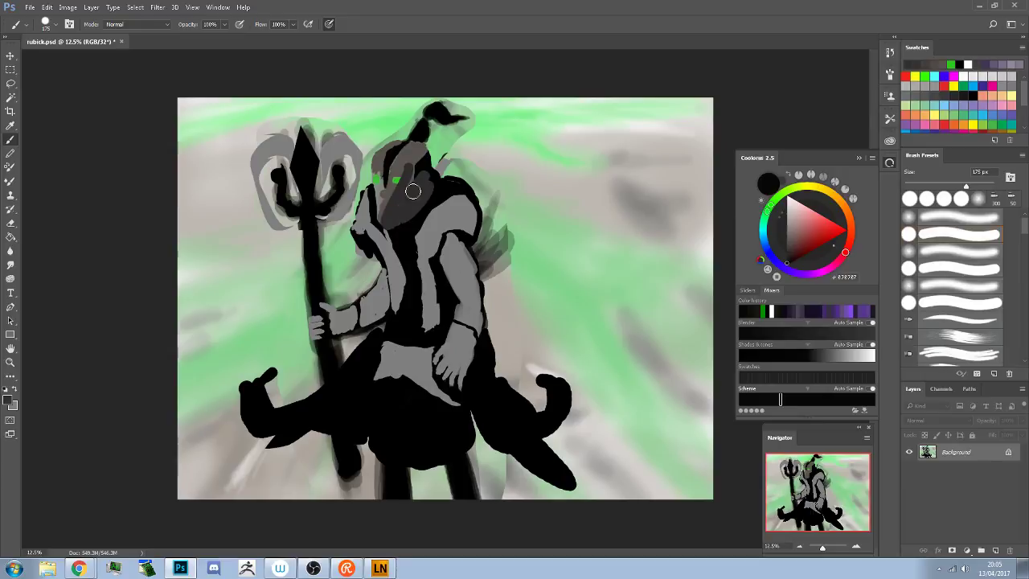
key("ctrl+z")
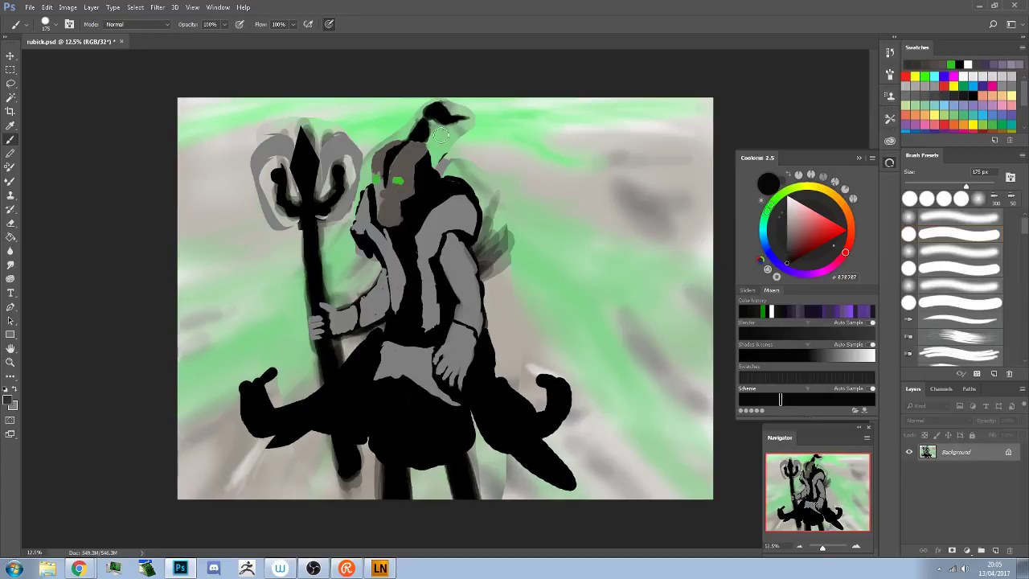
left_click_drag(454, 121, 466, 119)
mouse_move(378, 160)
left_mouse_down()
mouse_move(376, 178)
mouse_move(352, 195)
left_mouse_up()
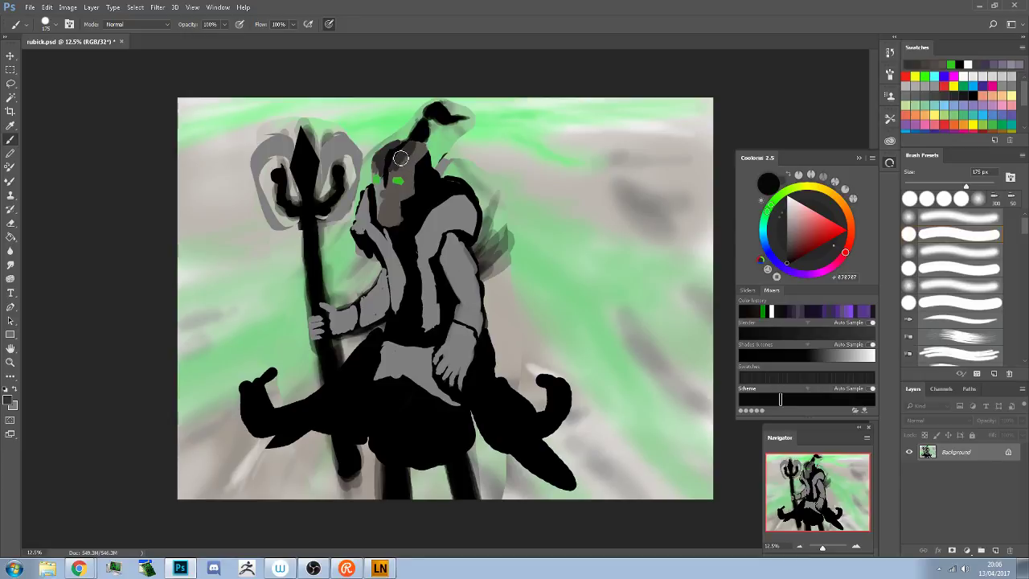
Cover the head, face and neck in flat dark grey, then shrink the brush to 65 px
mouse_move(399, 159)
left_mouse_down()
mouse_move(405, 147)
mouse_move(392, 153)
mouse_move(384, 210)
mouse_move(385, 176)
mouse_move(420, 182)
mouse_move(389, 190)
mouse_move(420, 151)
mouse_move(396, 152)
mouse_move(423, 151)
mouse_move(411, 167)
left_mouse_up()
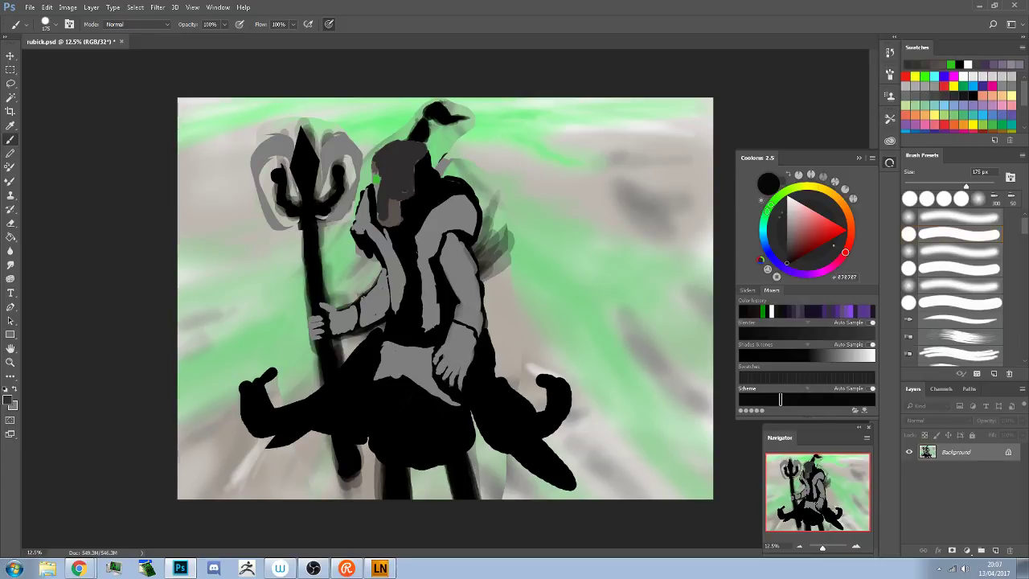
mouse_move(416, 163)
left_mouse_down()
mouse_move(371, 210)
mouse_move(348, 169)
mouse_move(346, 208)
mouse_move(323, 228)
mouse_move(326, 252)
mouse_move(317, 254)
mouse_move(319, 241)
mouse_move(294, 245)
left_mouse_up()
mouse_move(377, 166)
left_mouse_down()
mouse_move(398, 222)
mouse_move(388, 223)
mouse_move(383, 197)
mouse_move(386, 211)
left_mouse_up()
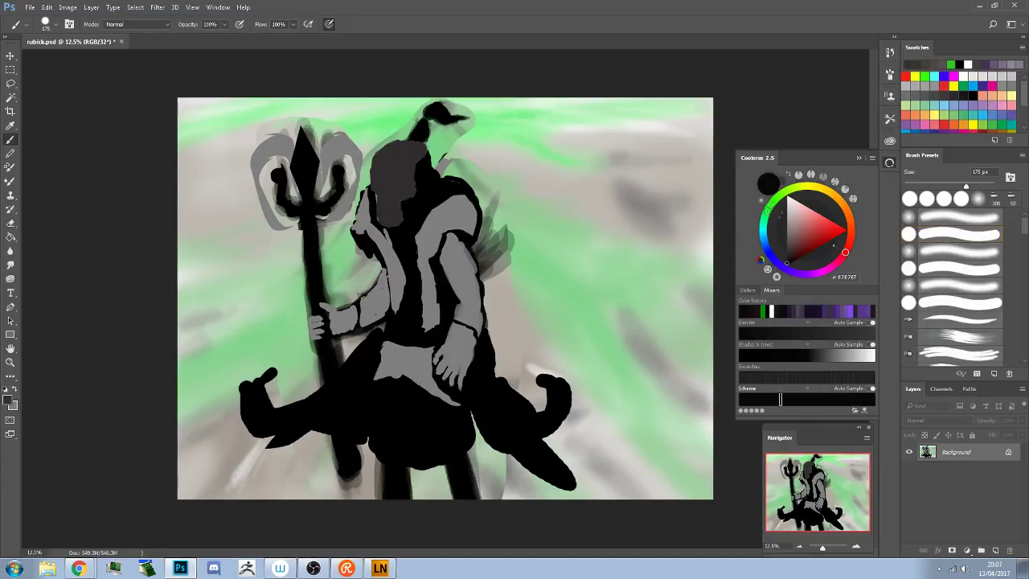
key("bracketleft")
key("bracketleft")
key("bracketleft")
key("bracketleft")
key("bracketleft")
key("bracketleft")
key("bracketleft")
key("bracketleft")
key("bracketleft")
key("bracketleft")
key("bracketleft")
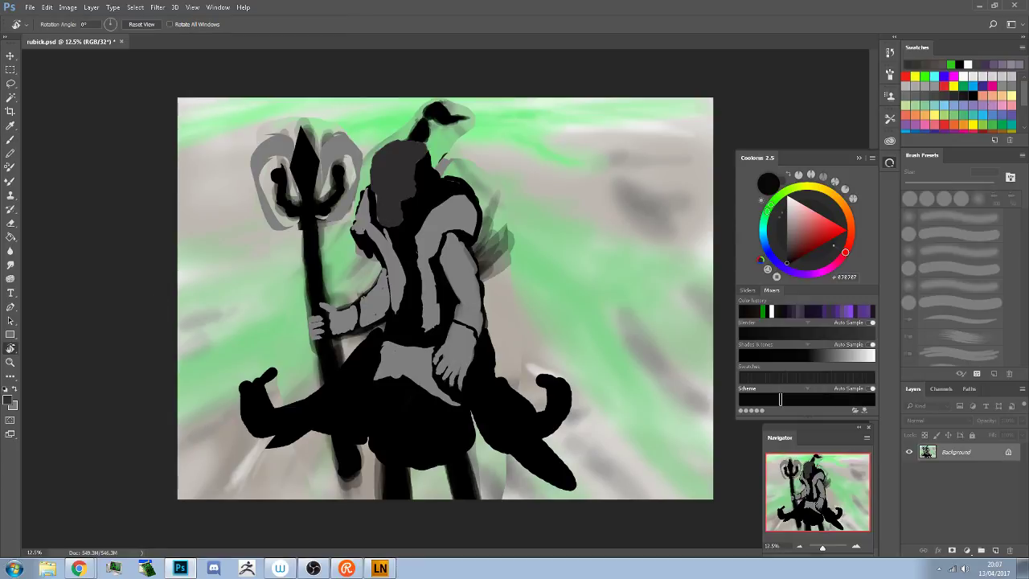
key("e")
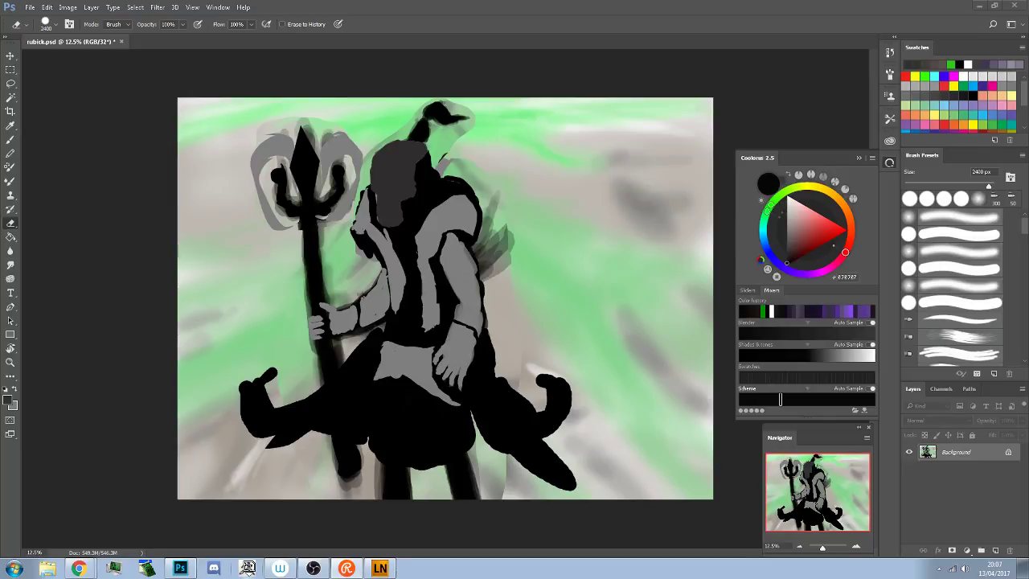
Open armin.ZPR from LightBox's Project folder and rotate the bald head sculpt to inspect it
left_click(247, 568)
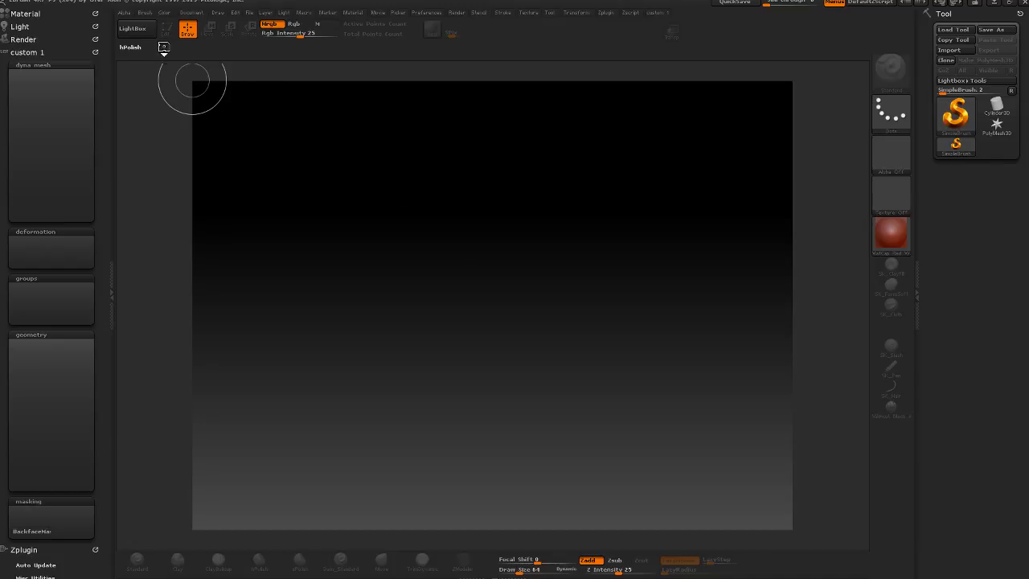
left_click(133, 29)
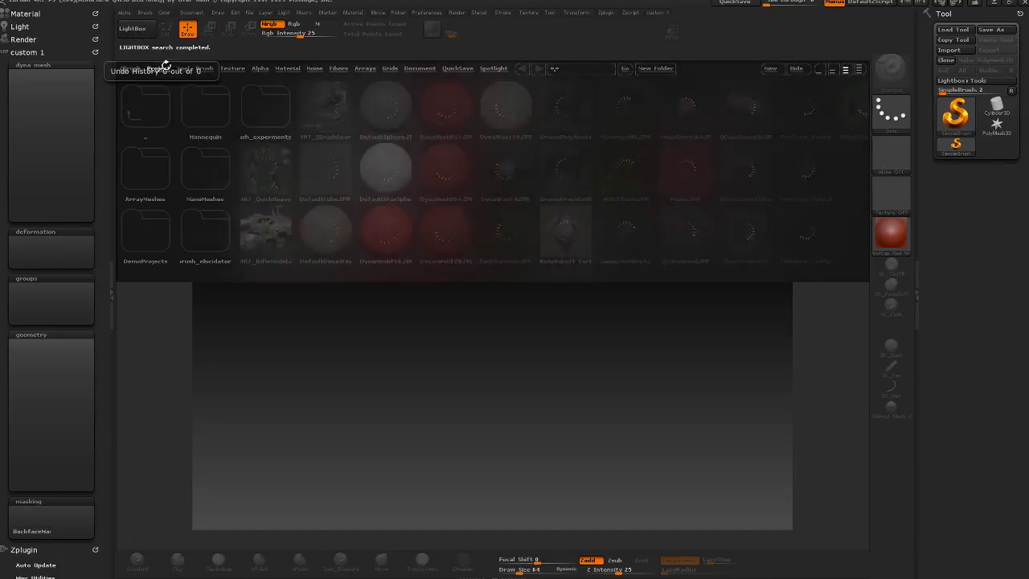
left_click(262, 116)
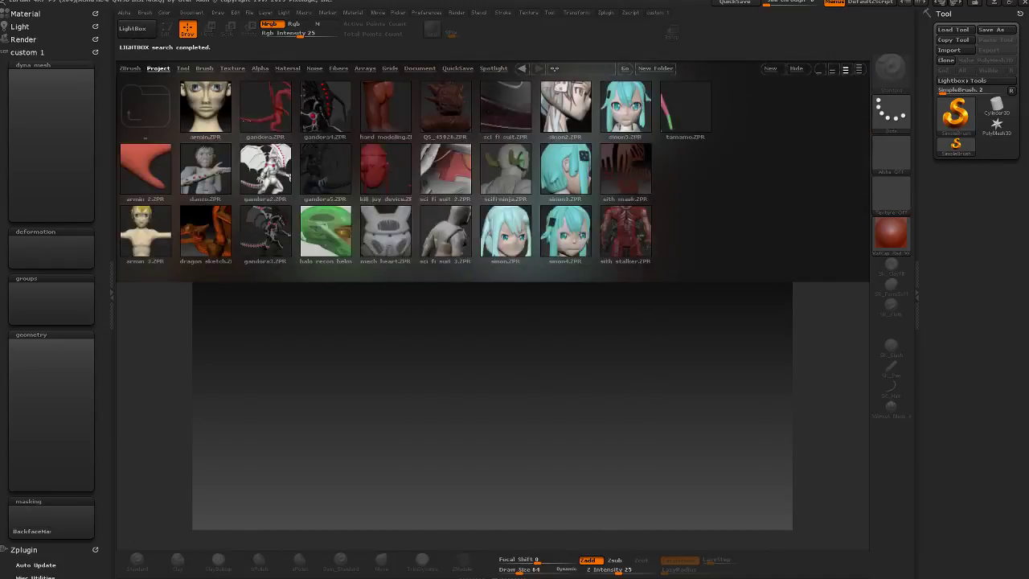
double_click(206, 109)
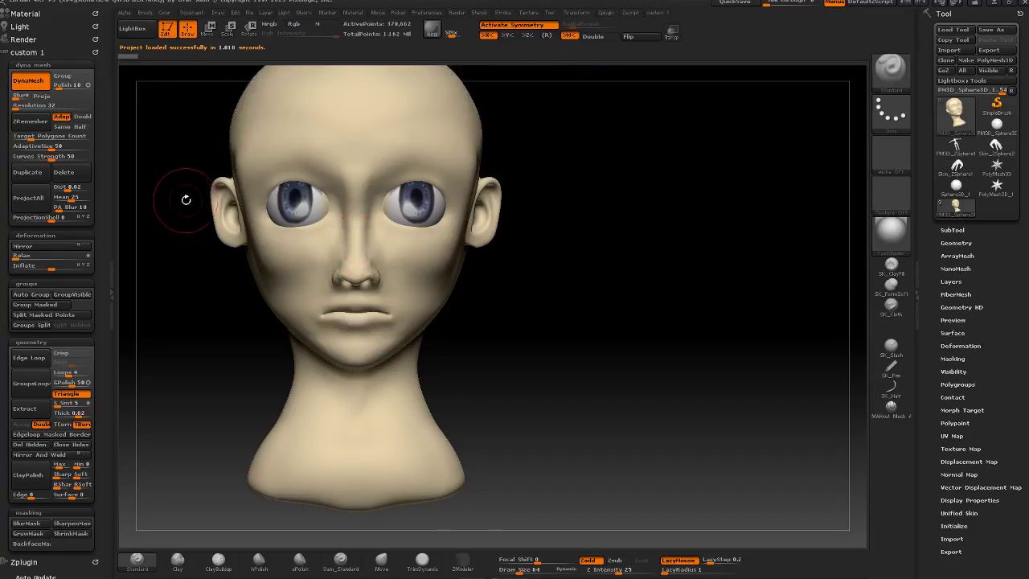
left_click_drag(186, 199, 131, 227)
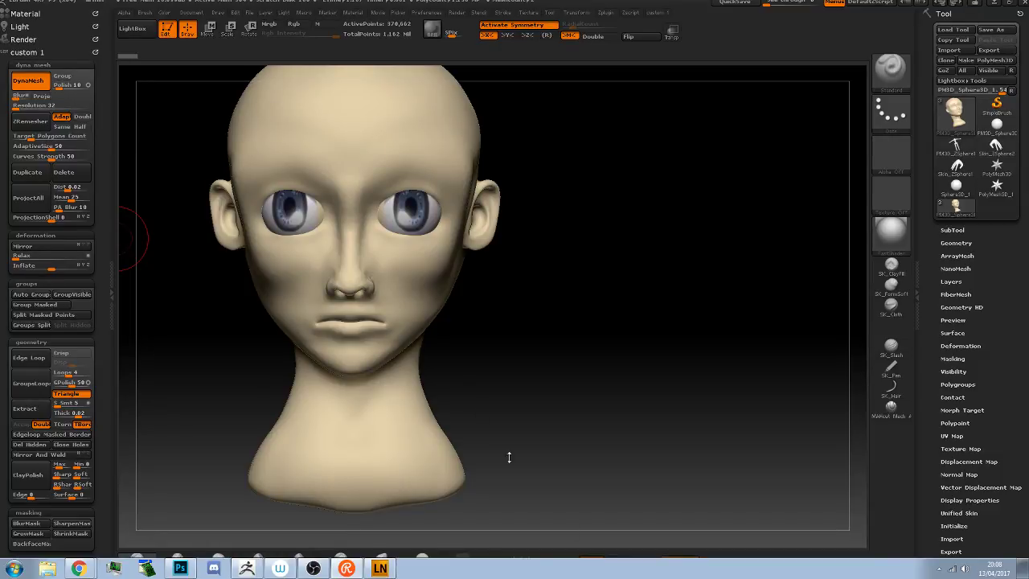
left_click(952, 230)
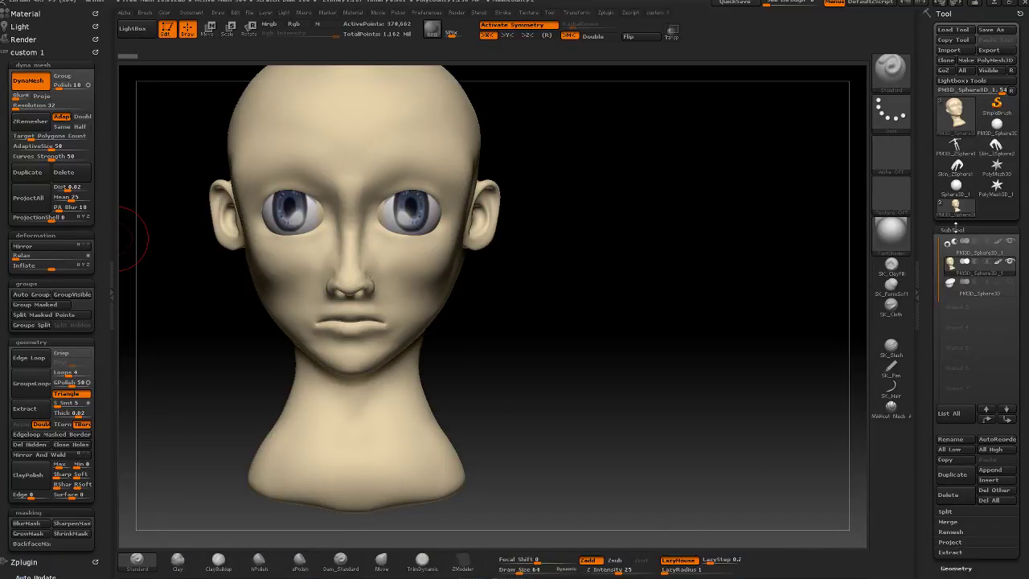
Show the front reference image behind the head model using the Draw menu's Front-Back options
left_click(951, 230)
left_click_drag(789, 266, 688, 255)
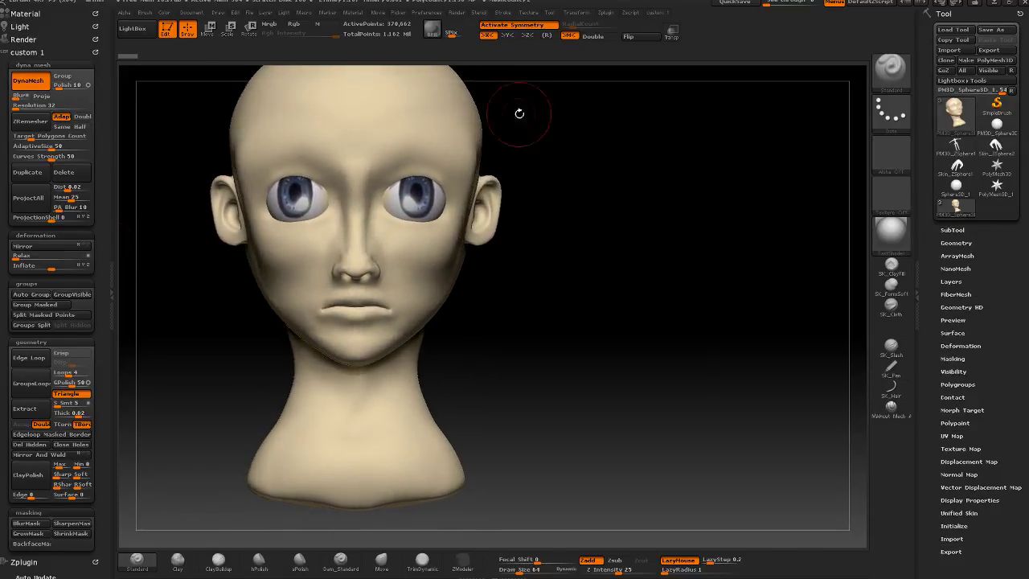
left_click(196, 12)
mouse_move(220, 12)
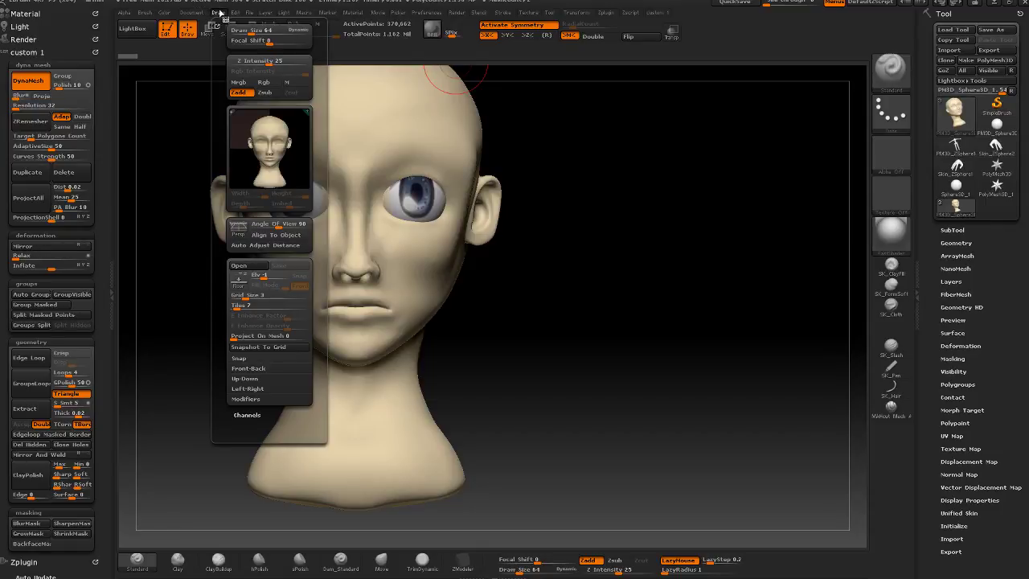
left_click(244, 368)
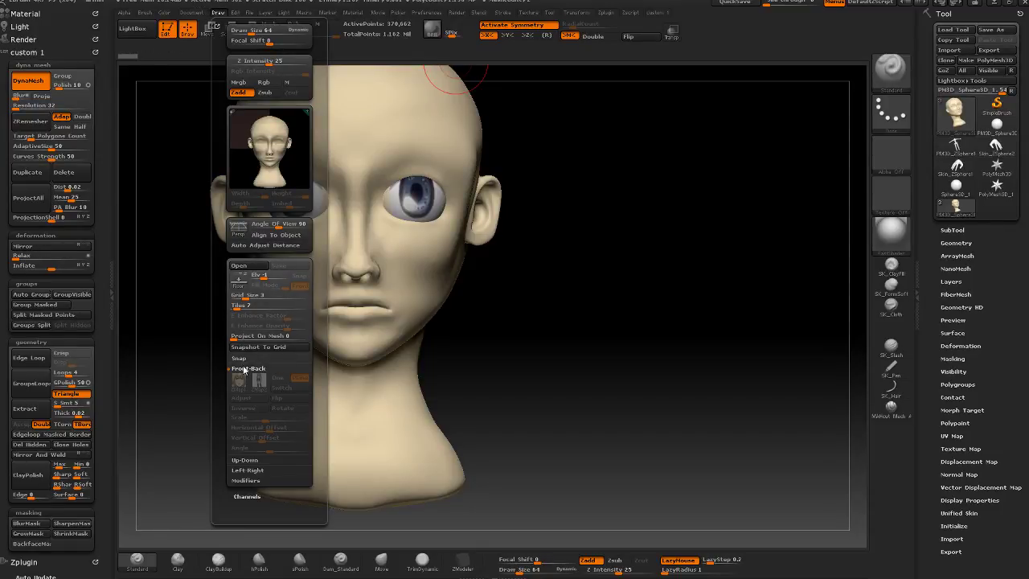
left_click(245, 234)
left_click(239, 235)
left_click(239, 285)
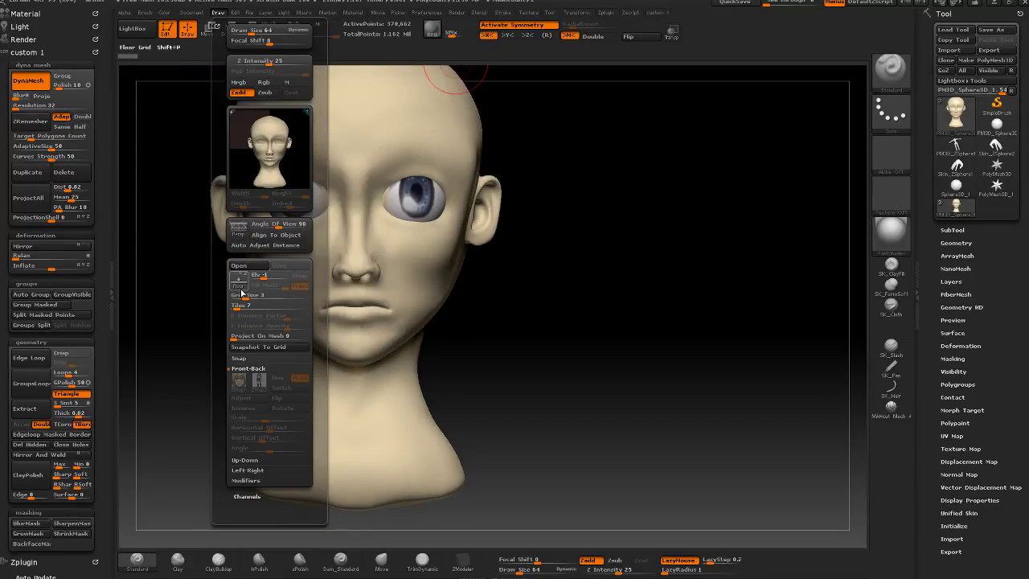
left_click(238, 286)
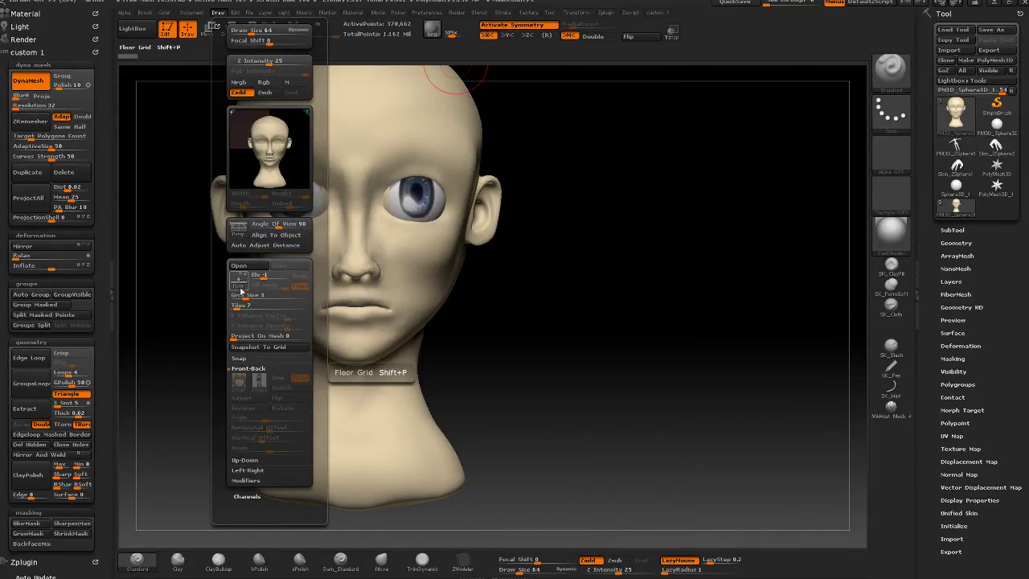
left_click(239, 286)
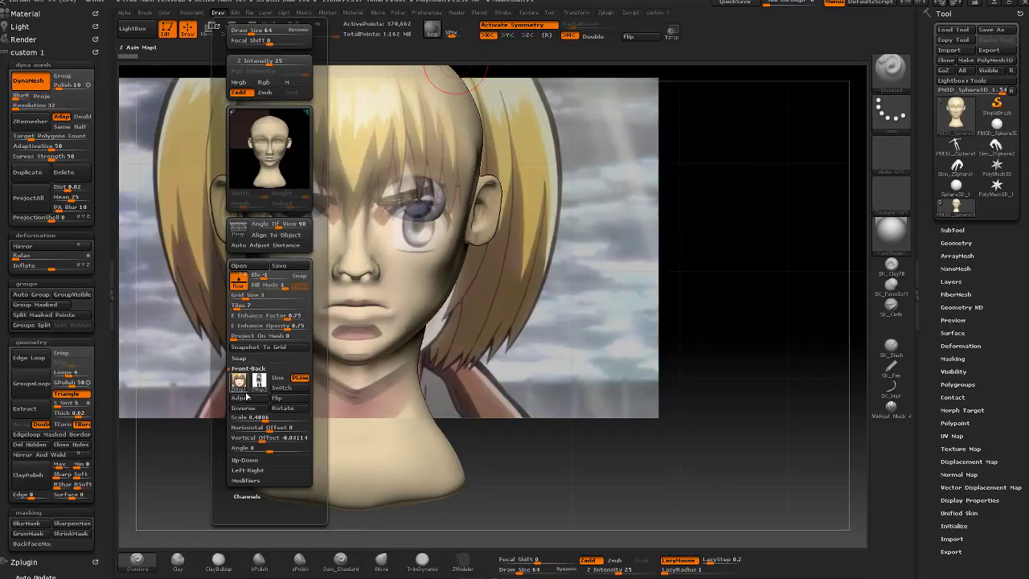
Project the reference onto the head at about 0.83 strength, check it, then quit ZBrush unsaved
left_click_drag(233, 339, 319, 343)
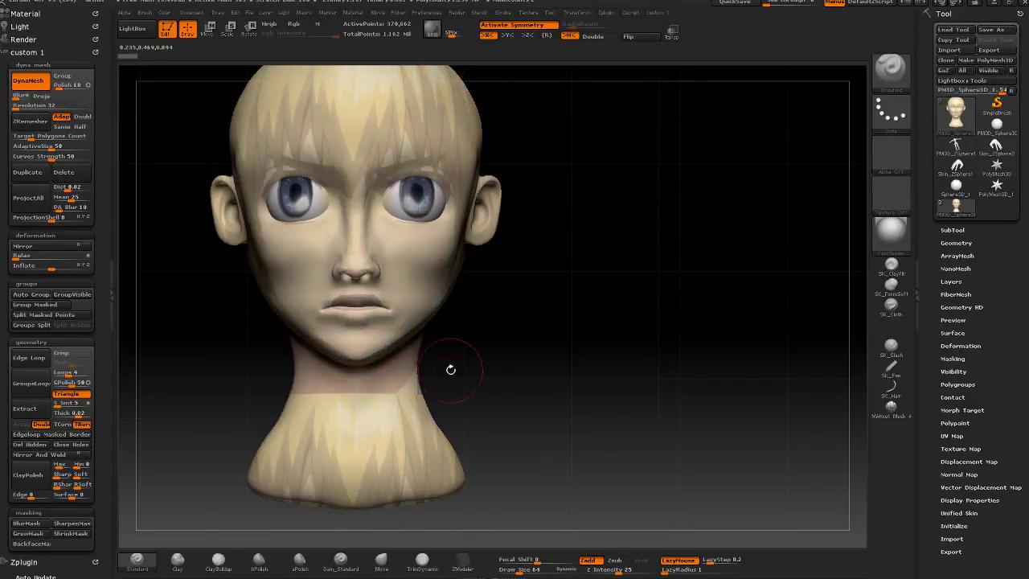
left_click_drag(501, 369, 528, 357)
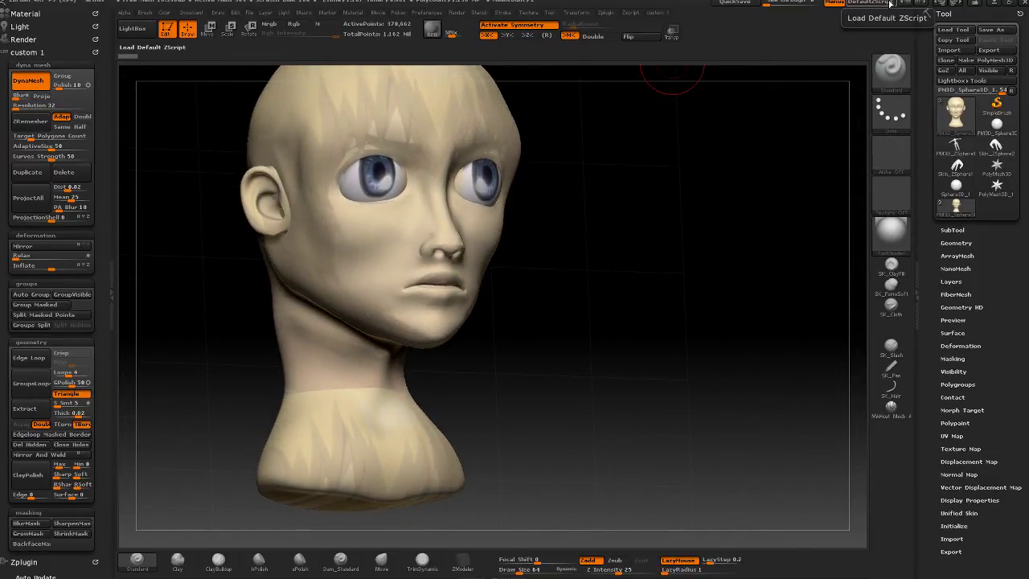
left_click(190, 11)
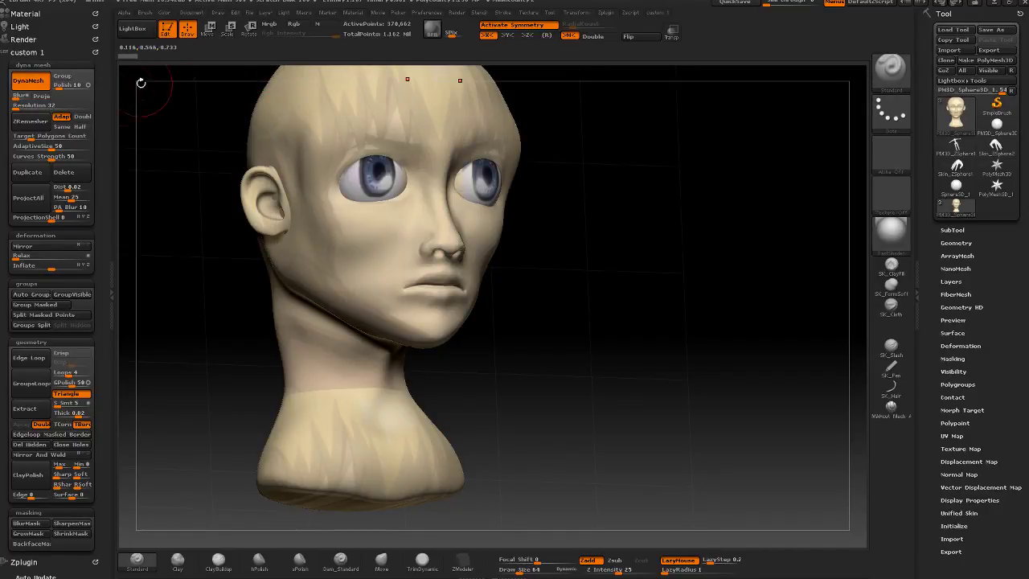
left_click(222, 15)
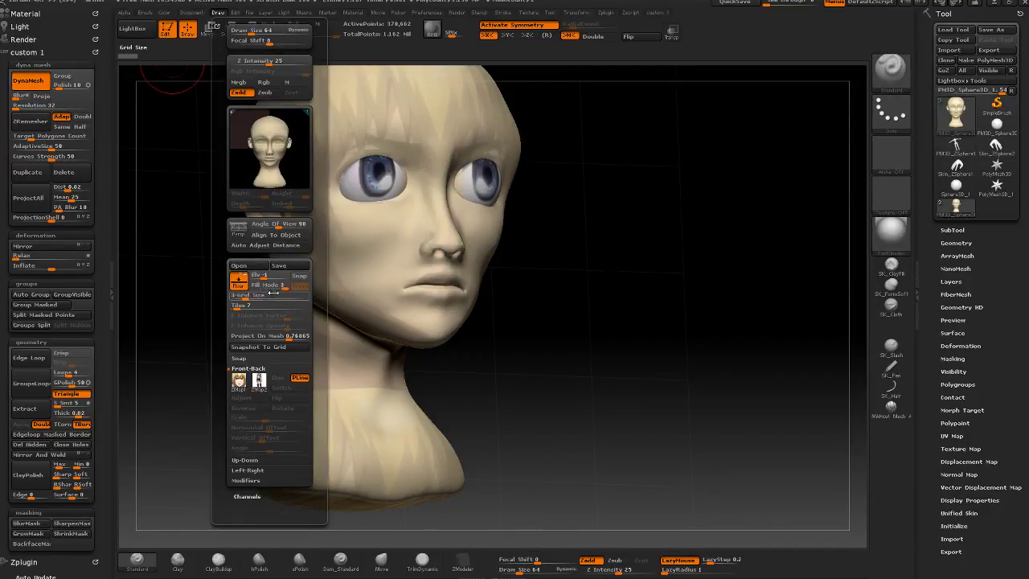
left_click_drag(287, 337, 310, 332)
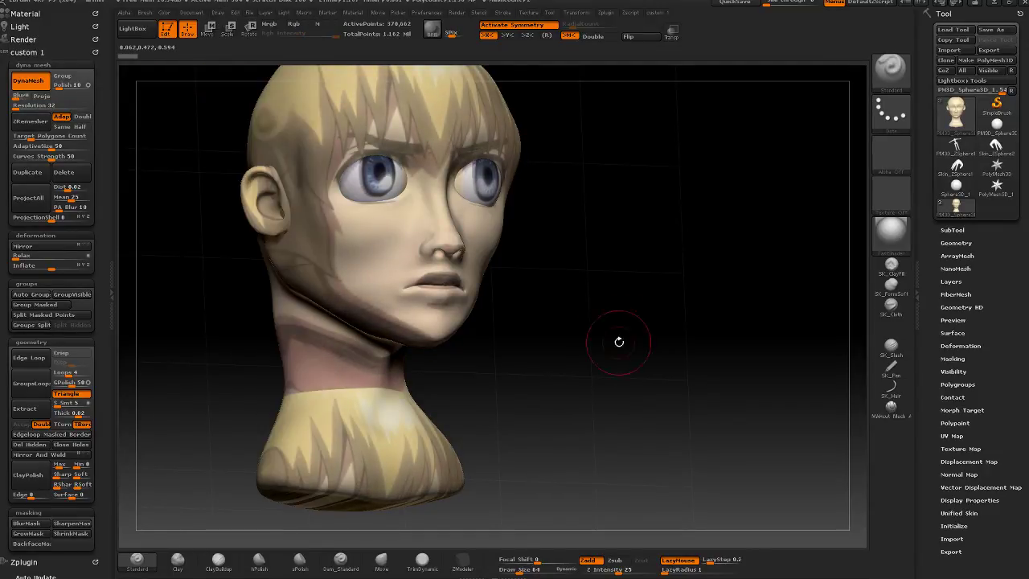
mouse_move(620, 340)
left_mouse_down()
mouse_move(588, 306)
mouse_move(613, 324)
mouse_move(595, 319)
left_mouse_up()
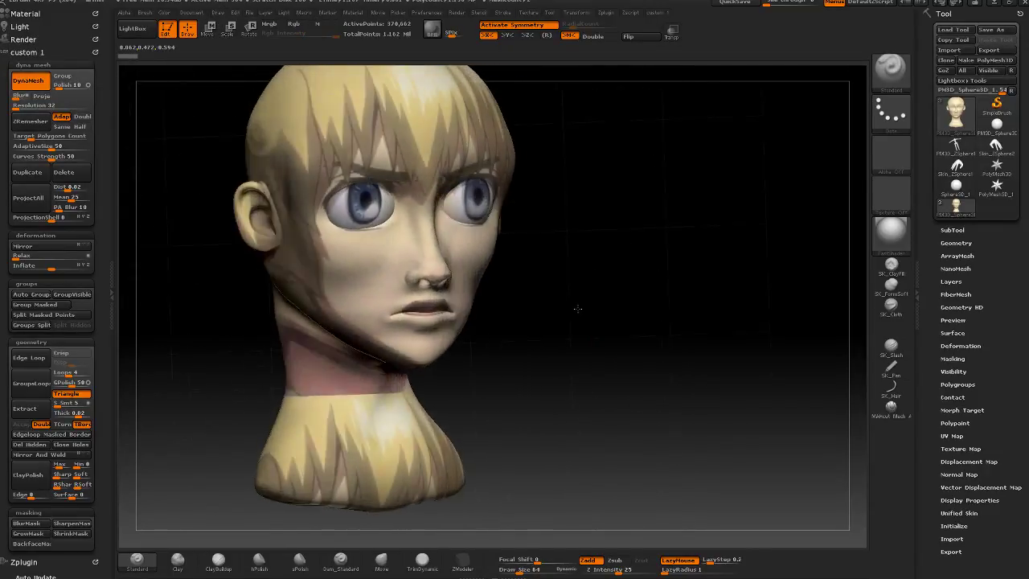
left_click_drag(574, 305, 561, 298)
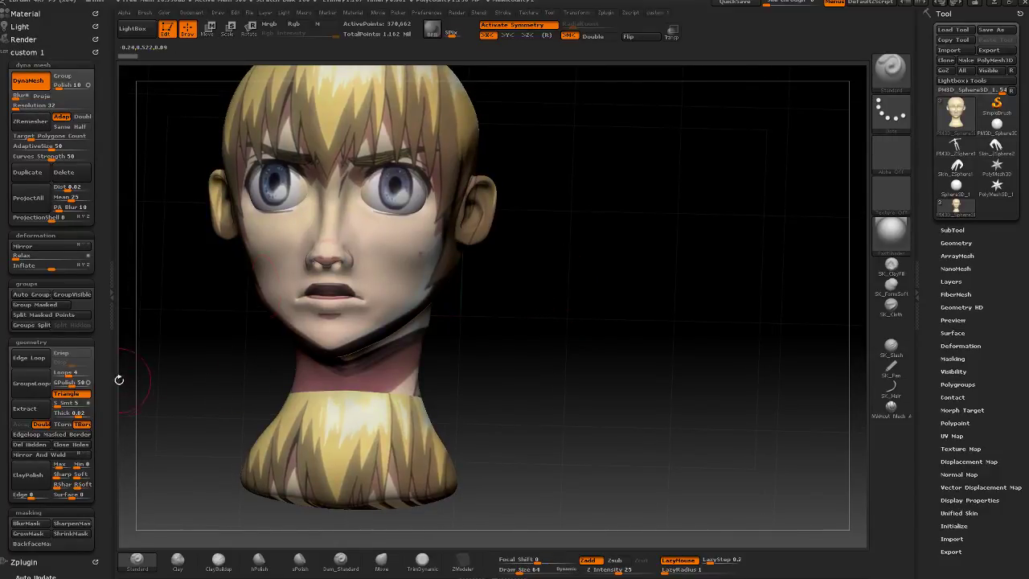
left_click(1023, 5)
left_click(530, 319)
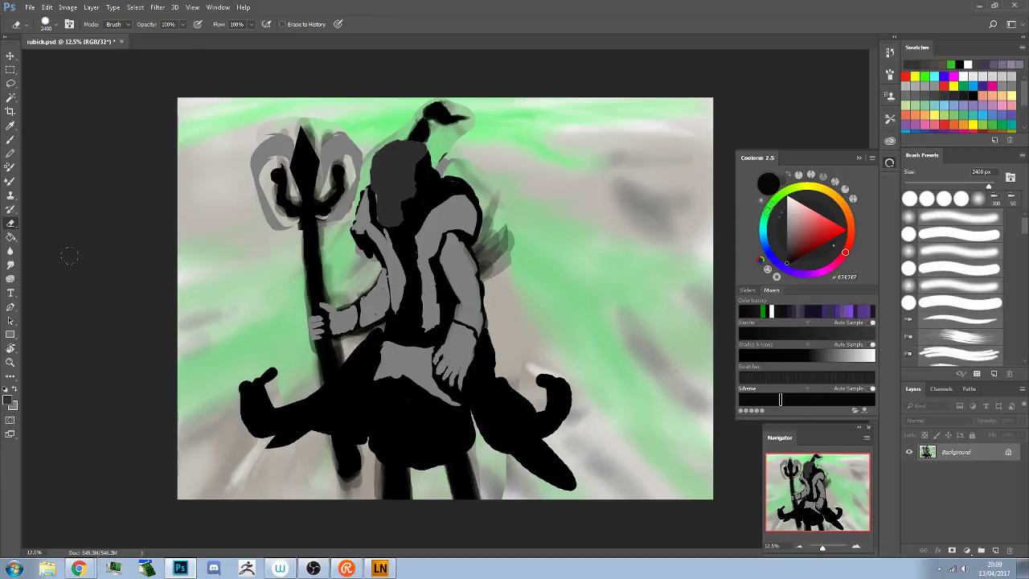
Shrink the brush to 400 px, paint over the grey strip beside the hood, then select green
key("bracketleft")
key("bracketleft")
key("bracketleft")
key("bracketleft")
key("bracketleft")
key("bracketleft")
key("bracketleft")
key("bracketleft")
left_click(10, 140)
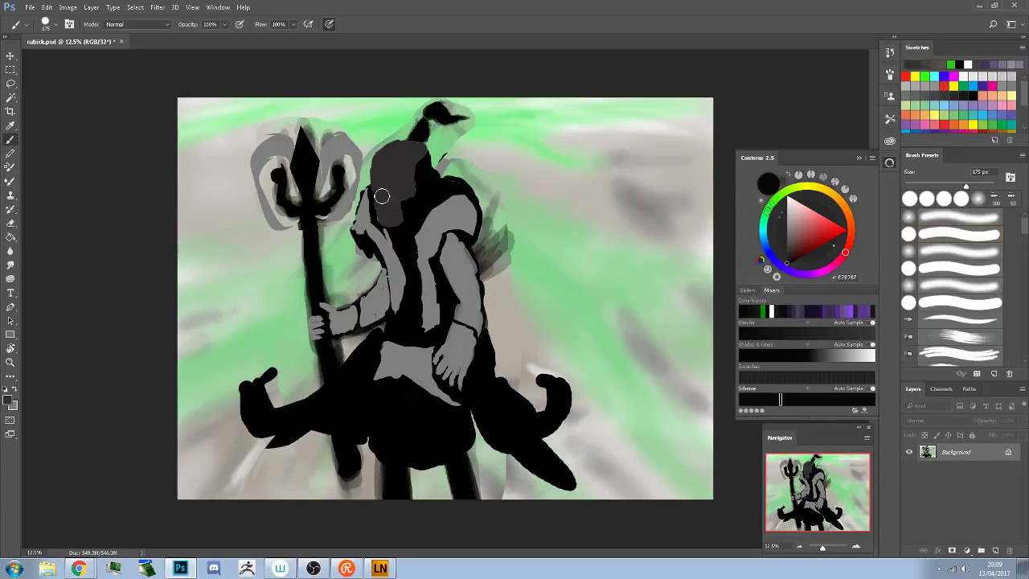
mouse_move(379, 193)
left_mouse_down()
mouse_move(381, 215)
mouse_move(385, 202)
mouse_move(406, 198)
left_mouse_up()
left_click(414, 199, "alt")
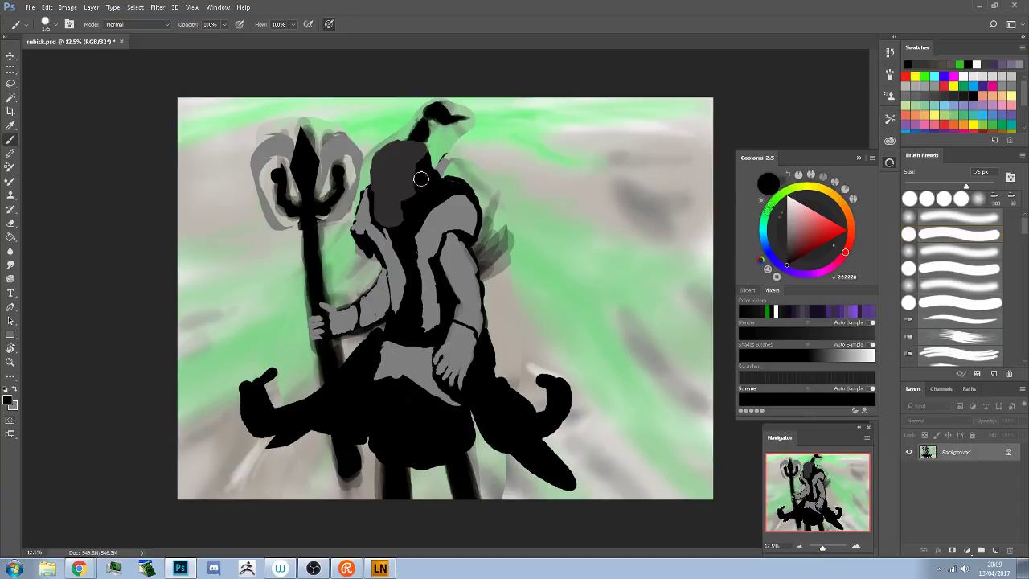
left_click(396, 169, "alt")
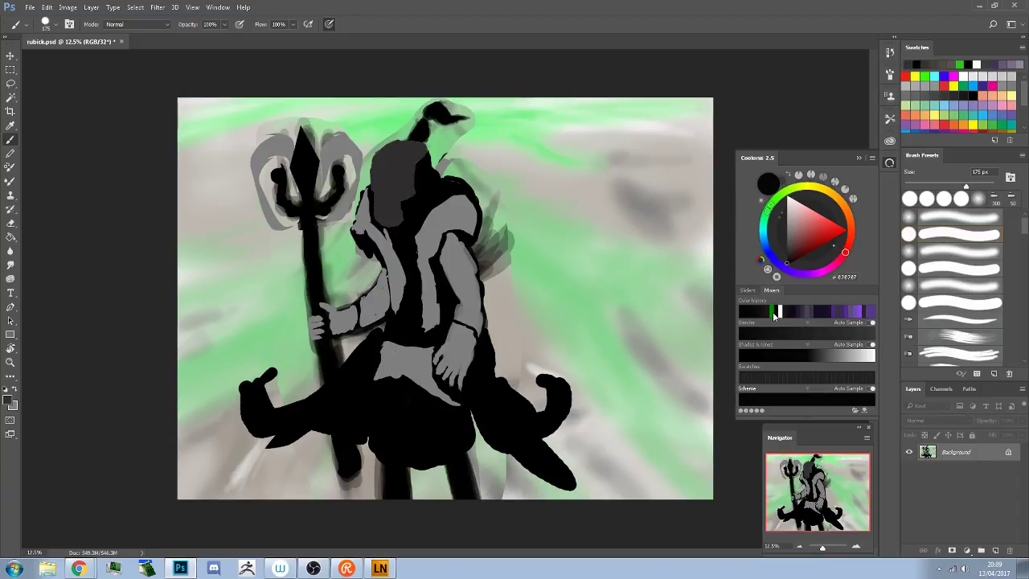
left_click(772, 314)
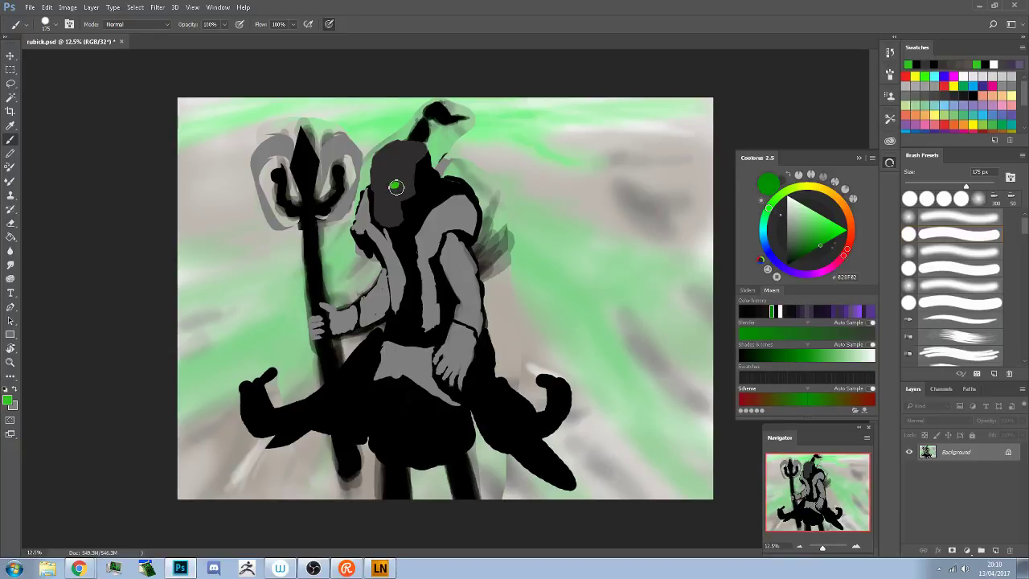
Paint two green eyes on the hood, shaping one into an angled glowing slit
left_click(376, 185)
left_click(390, 181)
key("ctrl+z")
left_click(395, 184)
left_click_drag(392, 188, 383, 185)
Pick a light grey and paint a highlight stripe down the head above the eyes
left_click(786, 236)
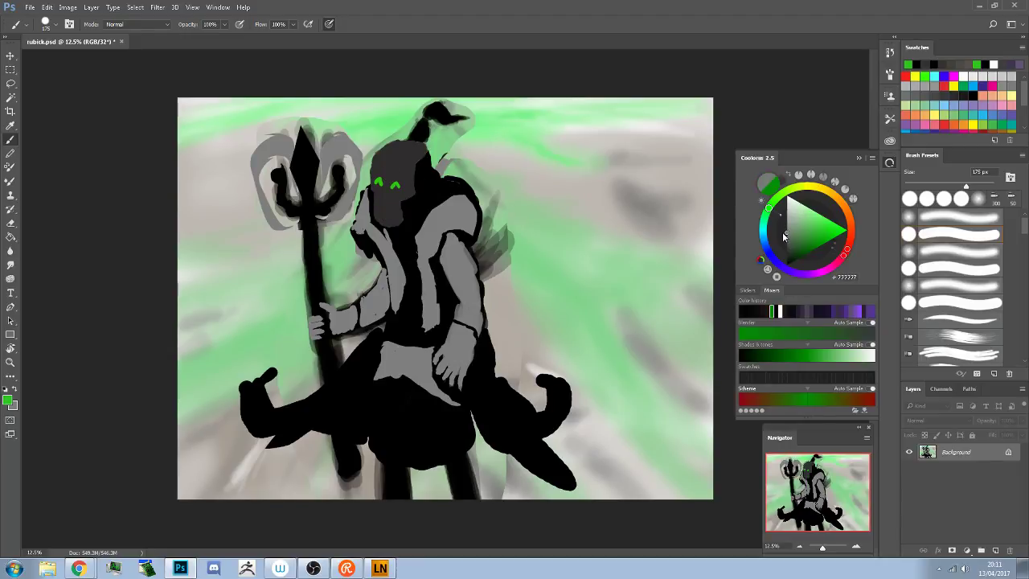
left_click(785, 229)
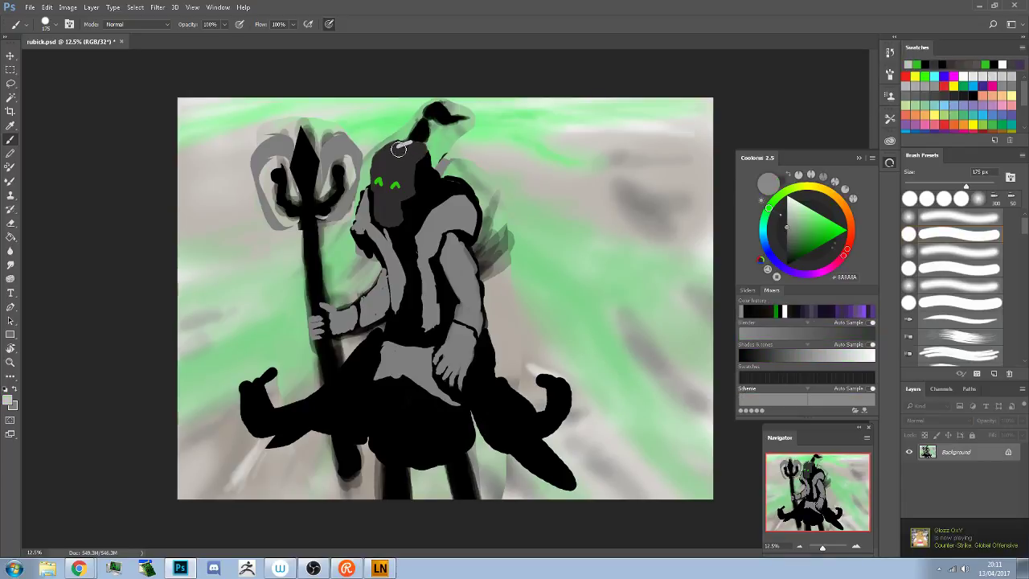
mouse_move(399, 147)
left_mouse_down()
mouse_move(387, 185)
mouse_move(397, 153)
mouse_move(411, 146)
mouse_move(380, 169)
left_mouse_up()
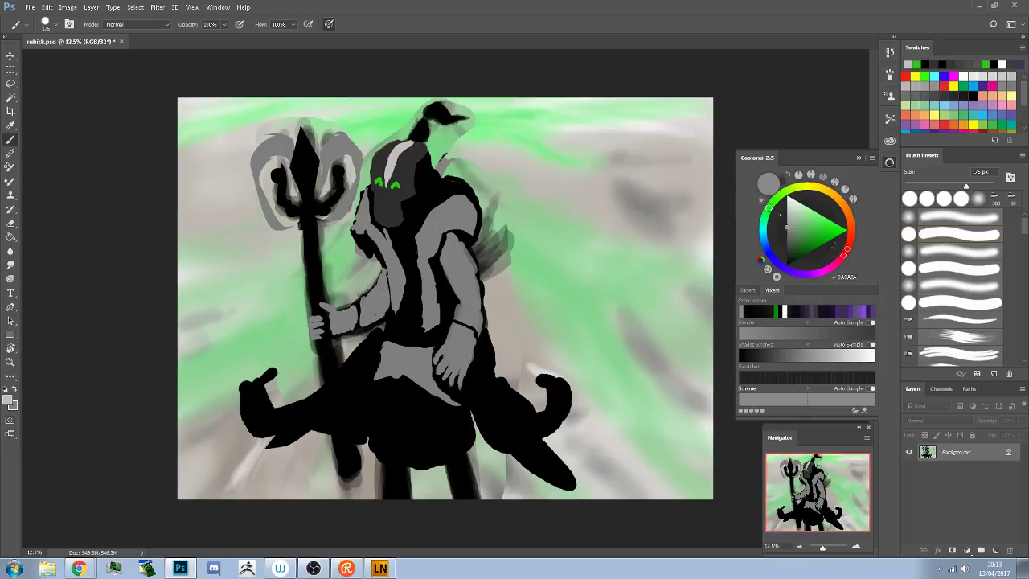
Pick green, outline the trident tip with the Polygonal Lasso, and brush it solid bright green
left_click(776, 314)
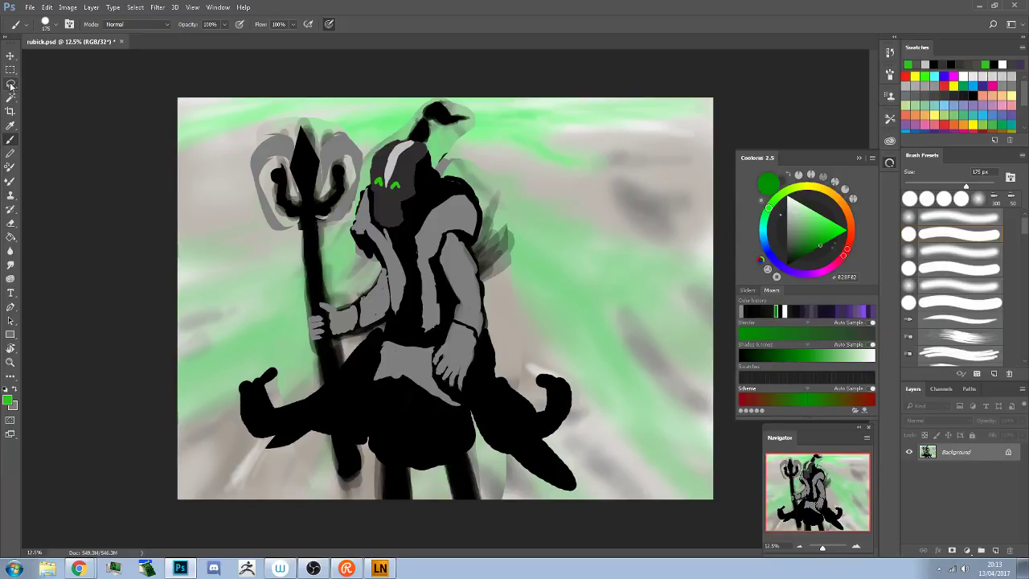
left_click_drag(11, 84, 49, 94)
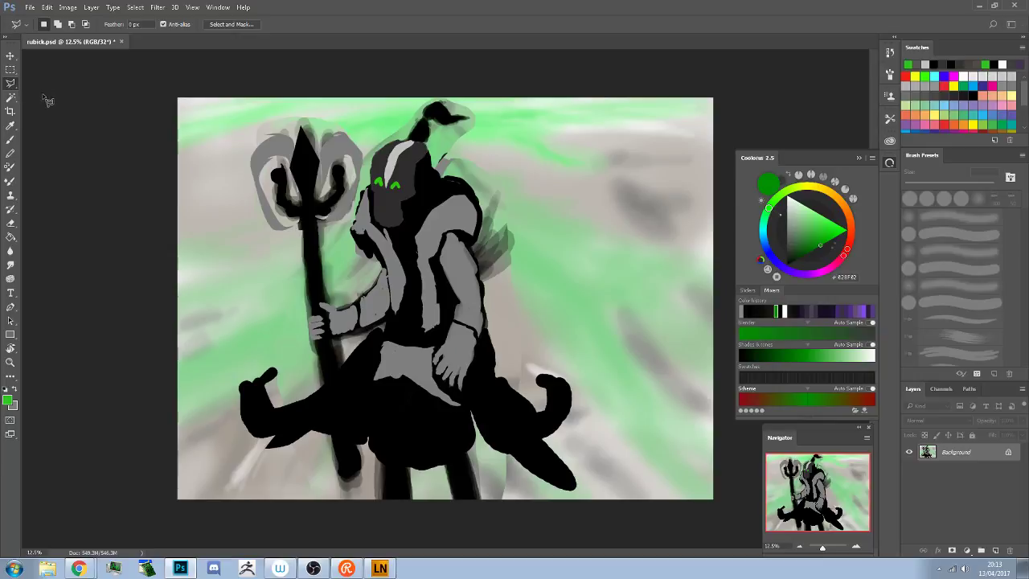
left_click(304, 129)
left_click(291, 169)
left_click(307, 200)
left_click(317, 159)
left_click(304, 129)
key("b")
mouse_move(308, 197)
left_mouse_down()
mouse_move(304, 141)
mouse_move(316, 120)
left_mouse_up()
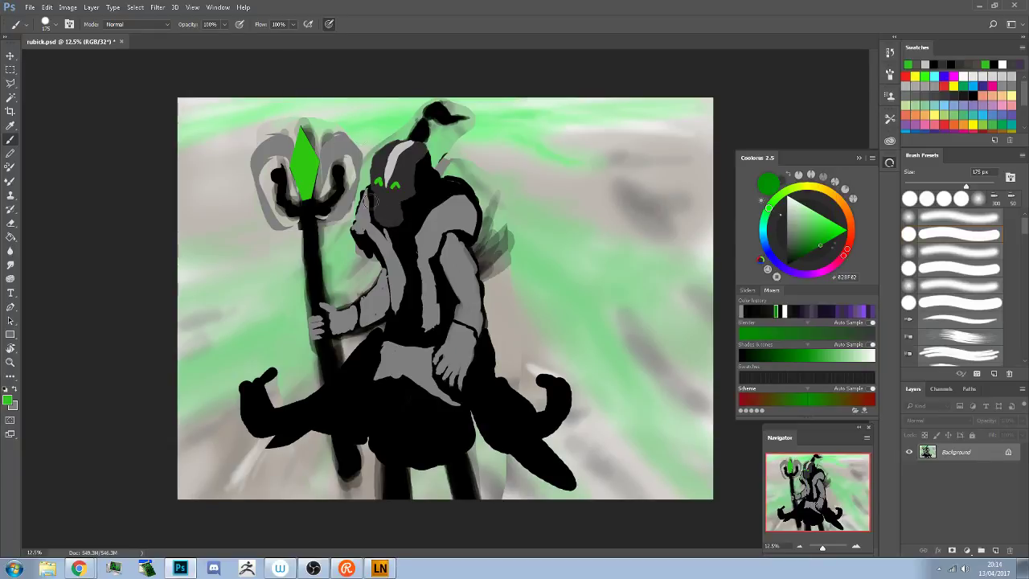
Brush dark grey over the head and right side of the hood, sampling mid grey between strokes
left_click(423, 136, "alt")
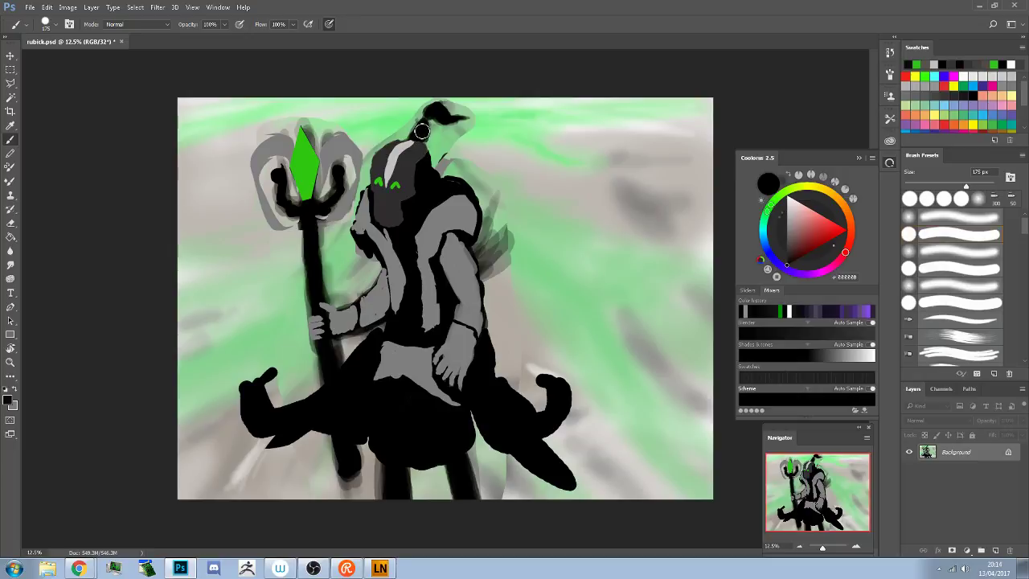
mouse_move(426, 131)
left_mouse_down()
mouse_move(439, 117)
mouse_move(470, 118)
mouse_move(434, 110)
mouse_move(443, 119)
mouse_move(437, 114)
mouse_move(432, 148)
mouse_move(468, 125)
mouse_move(434, 113)
left_mouse_up()
left_click(414, 159, "alt")
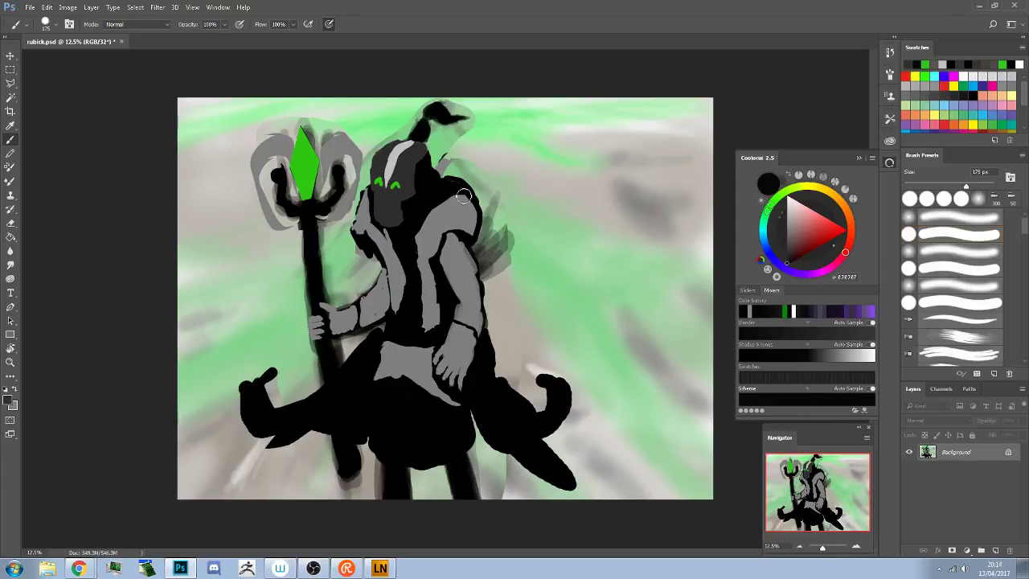
left_click(435, 187, "alt")
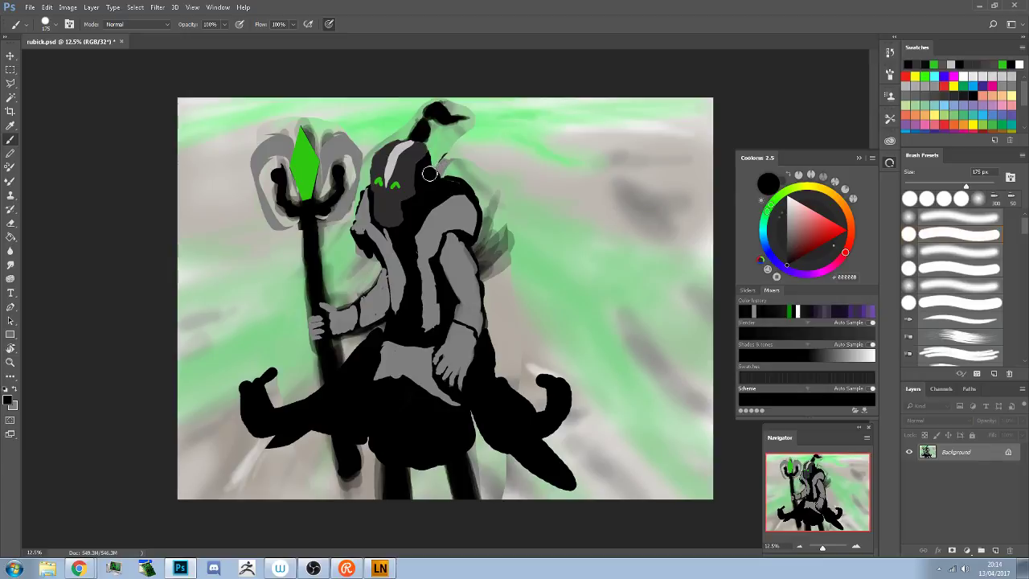
left_click_drag(421, 179, 371, 224)
left_click_drag(12, 83, 38, 90)
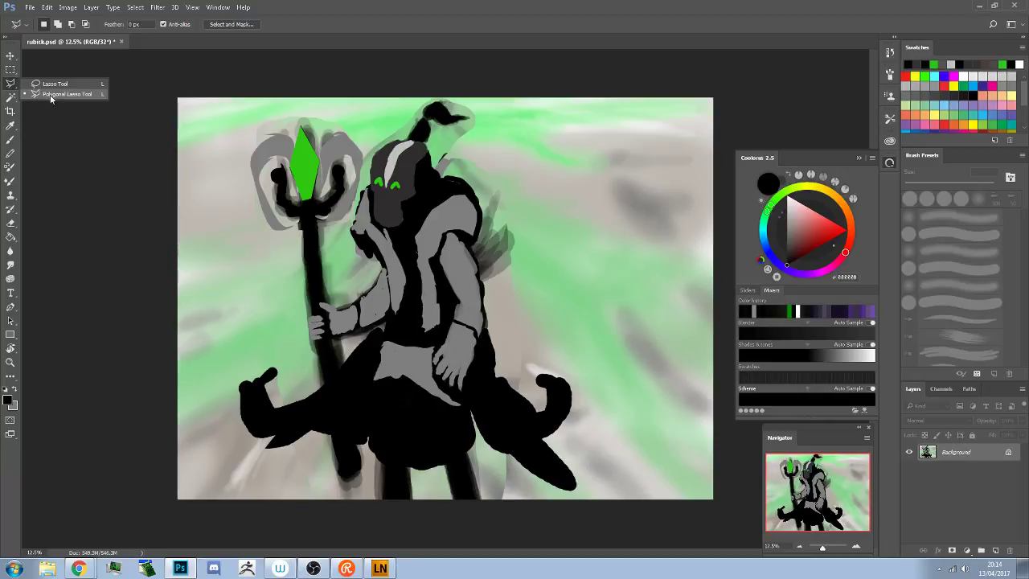
Dismiss the 'No pixels are selected' warning left by a stray polygonal selection
left_click(51, 95)
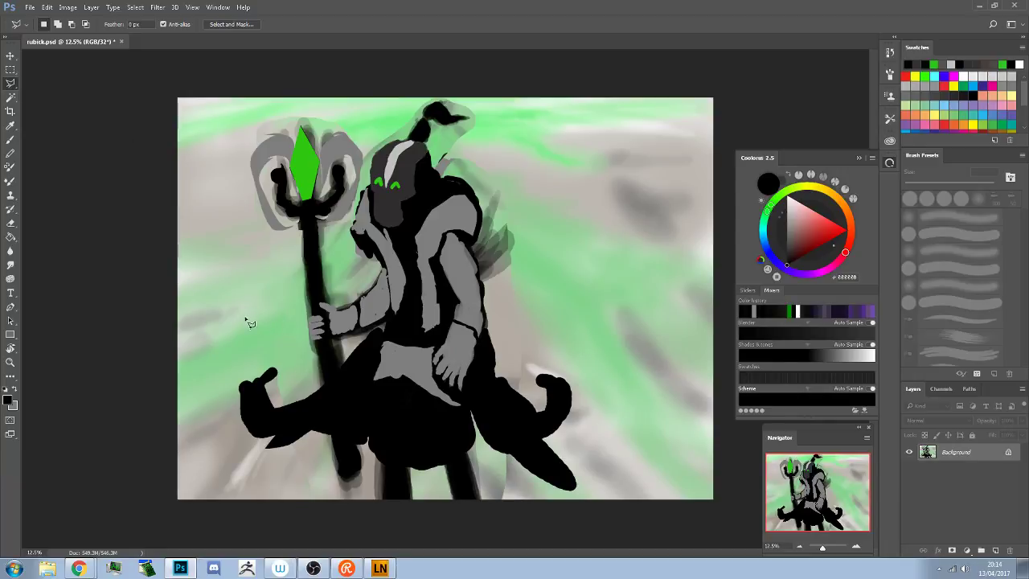
left_click(119, 323)
double_click(126, 334)
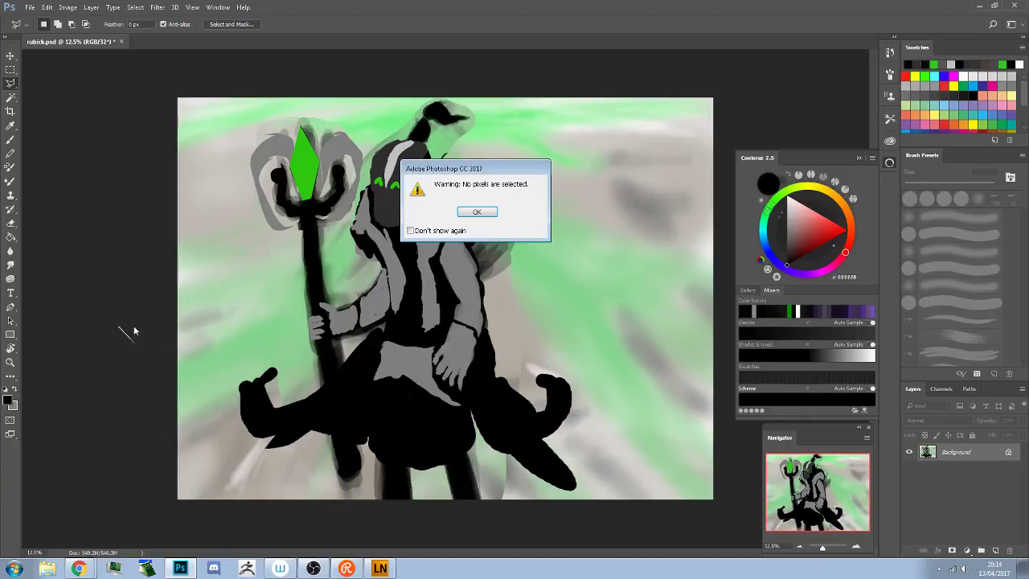
left_click(477, 212)
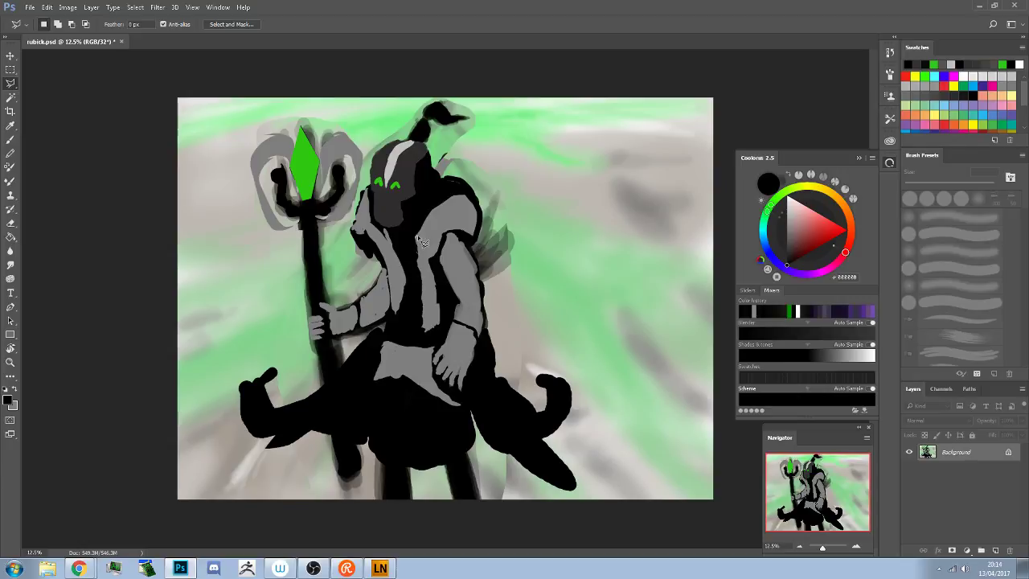
left_click(419, 228)
Draw a small freehand Lasso selection on the shoulder and shift the hue toward orange-yellow
left_click_drag(11, 83, 48, 82)
left_click_drag(435, 259, 420, 235)
key("ctrl+d")
mouse_move(424, 245)
left_mouse_down()
mouse_move(439, 259)
mouse_move(418, 239)
left_mouse_up()
left_click_drag(828, 201, 825, 193)
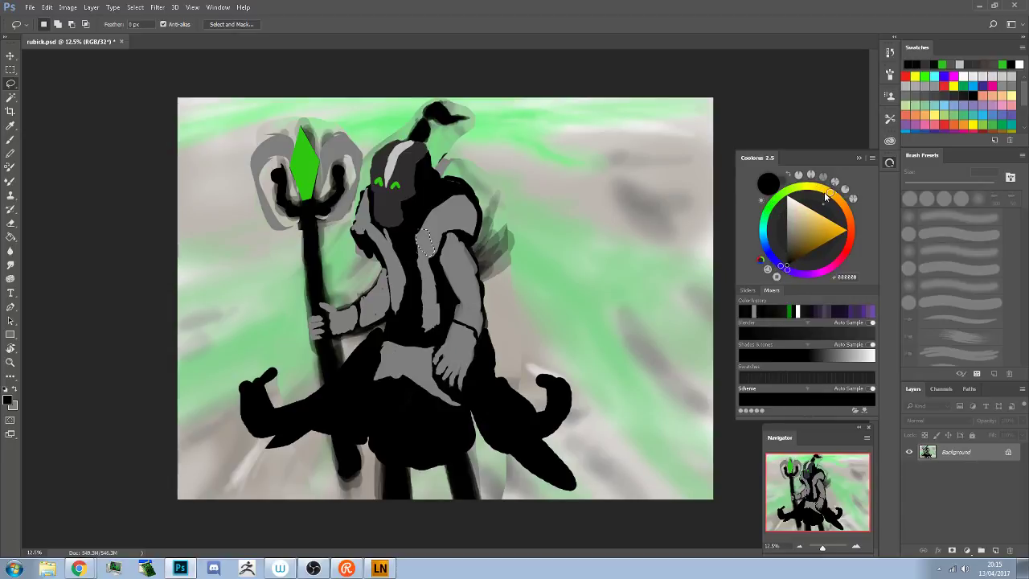
Brush golden yellow into the shoulder selection, adjusting the yellow's tone and hue between strokes
mouse_move(809, 230)
left_mouse_down()
mouse_move(819, 223)
mouse_move(808, 226)
left_mouse_up()
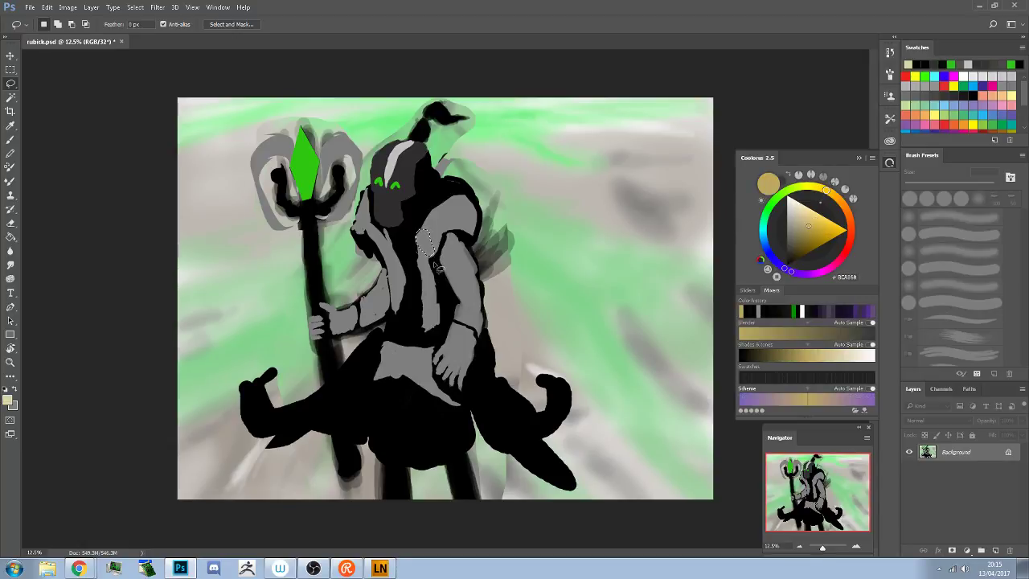
key("b")
mouse_move(420, 231)
left_mouse_down()
mouse_move(428, 254)
mouse_move(423, 238)
mouse_move(427, 245)
left_mouse_up()
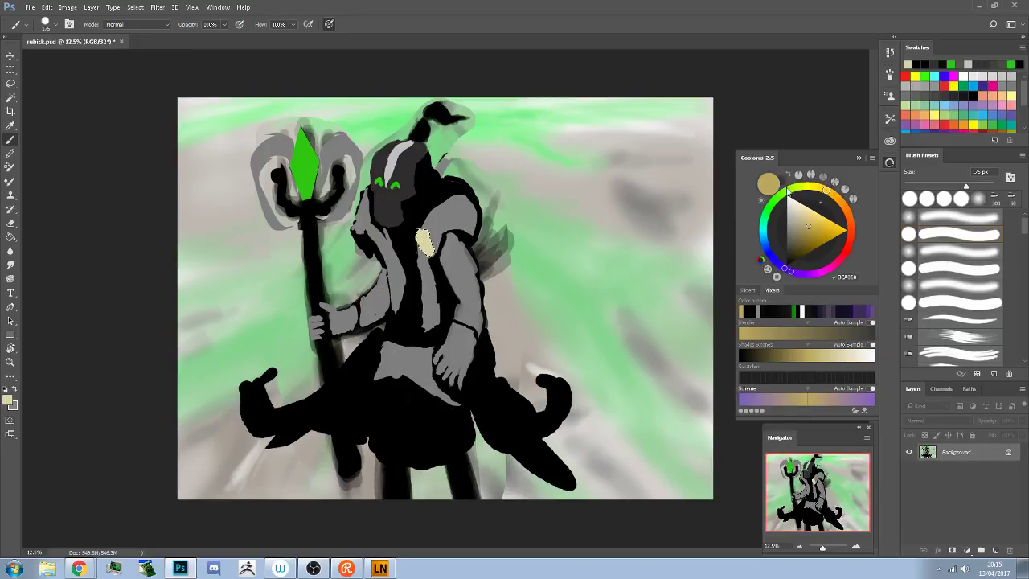
left_click_drag(810, 227, 820, 231)
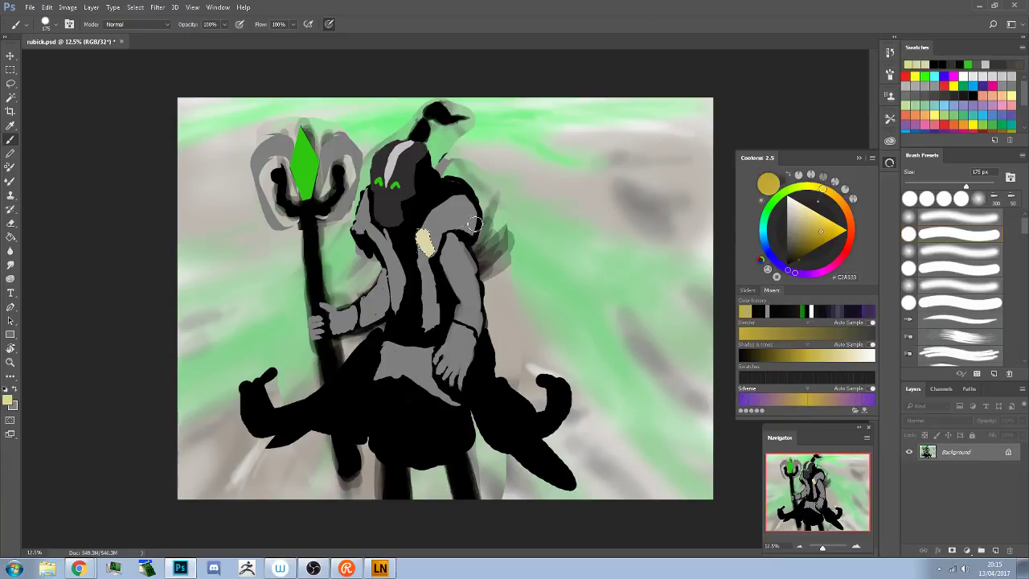
mouse_move(425, 240)
left_mouse_down()
mouse_move(418, 250)
mouse_move(426, 233)
mouse_move(433, 254)
mouse_move(421, 221)
mouse_move(433, 248)
mouse_move(433, 235)
mouse_move(426, 249)
left_mouse_up()
left_click(821, 233)
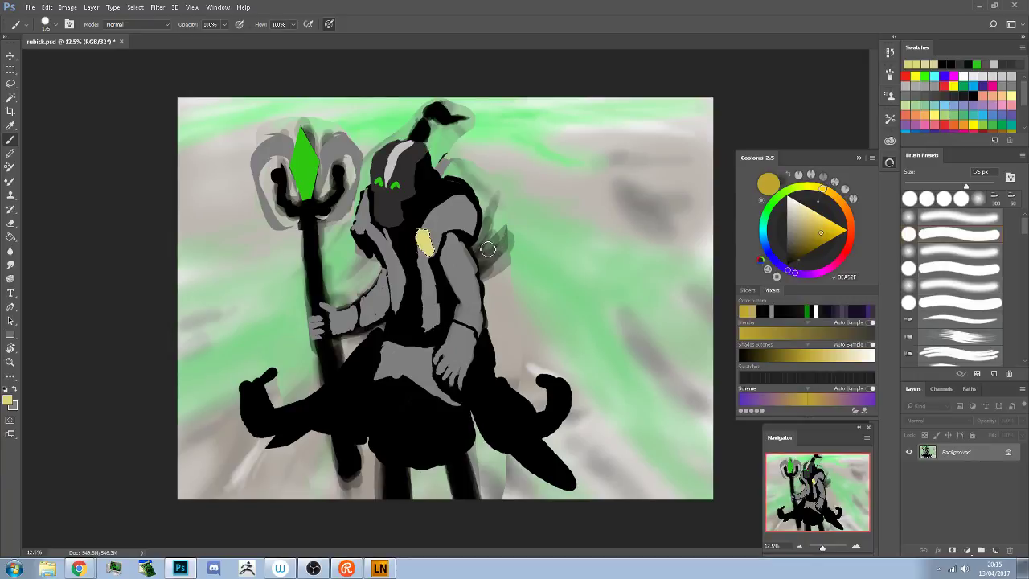
left_click_drag(485, 251, 494, 269)
left_click(819, 191)
left_click_drag(826, 233, 831, 234)
left_click(424, 241, "alt")
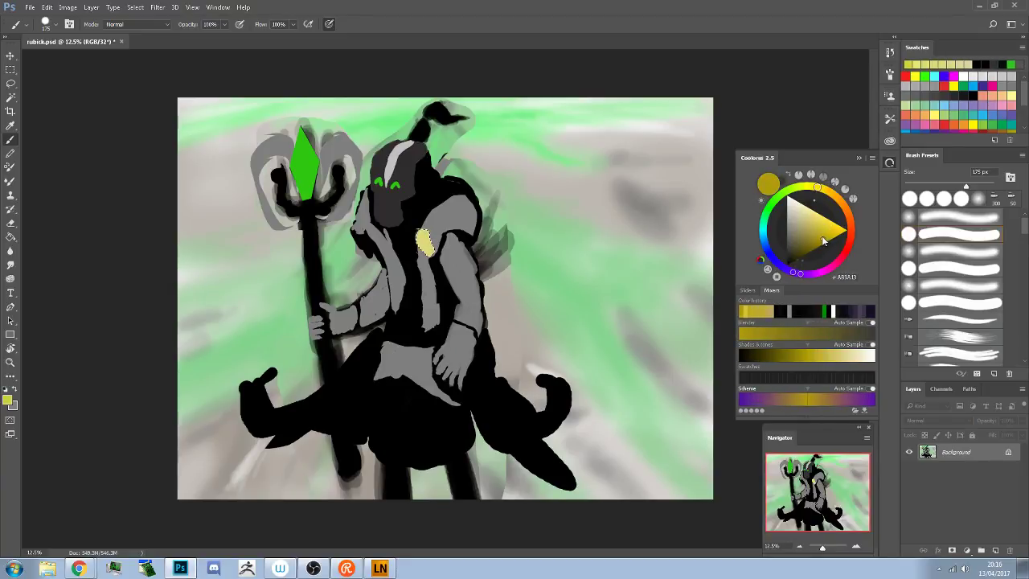
Fill the shoulder spot solid yellow, mixing darker yellow shades in Coolorus
mouse_move(425, 241)
left_mouse_down()
mouse_move(419, 223)
mouse_move(424, 246)
left_mouse_up()
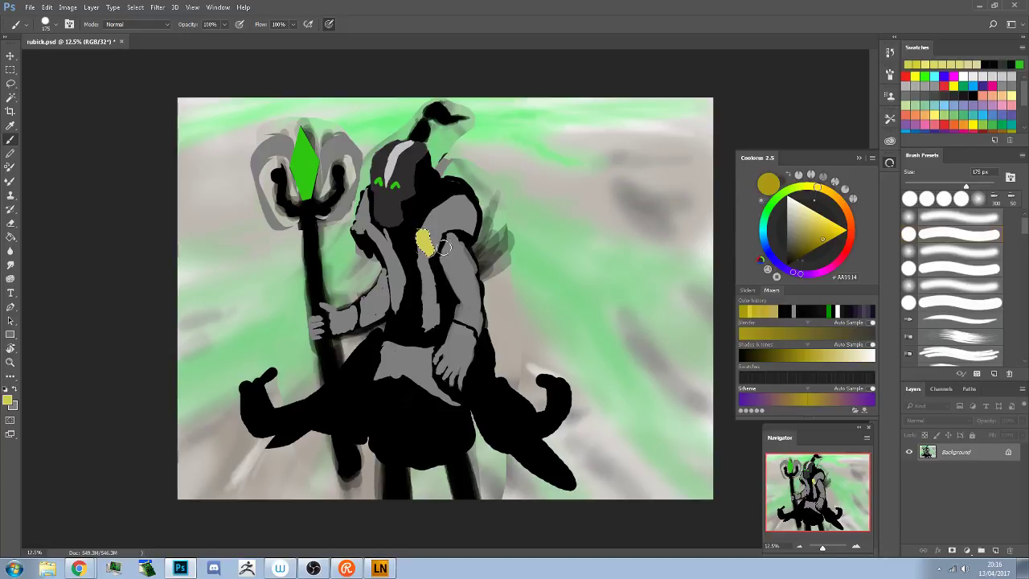
left_click(825, 235)
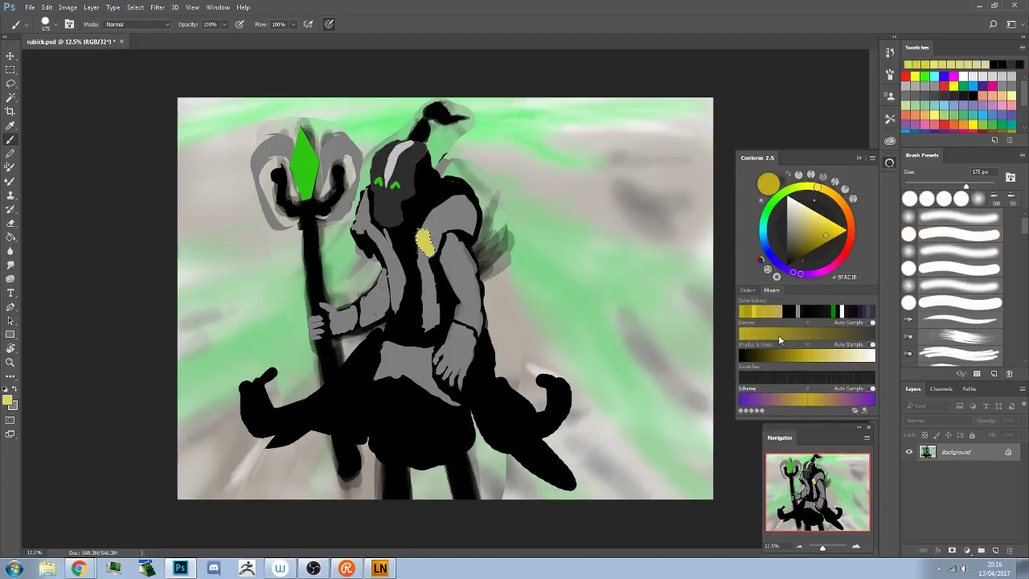
left_click(778, 333)
left_click(756, 334)
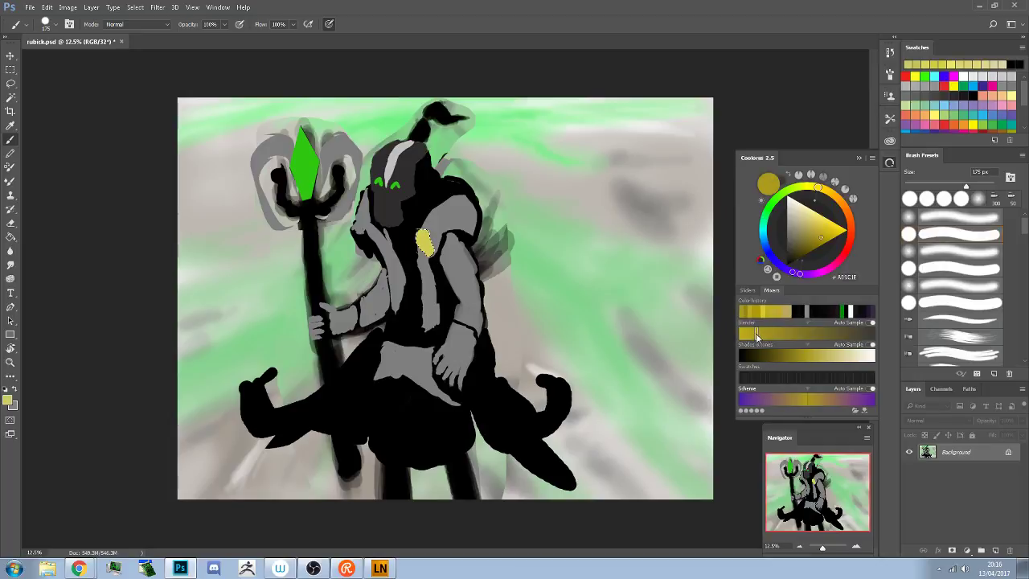
left_click(804, 358)
left_click(809, 359)
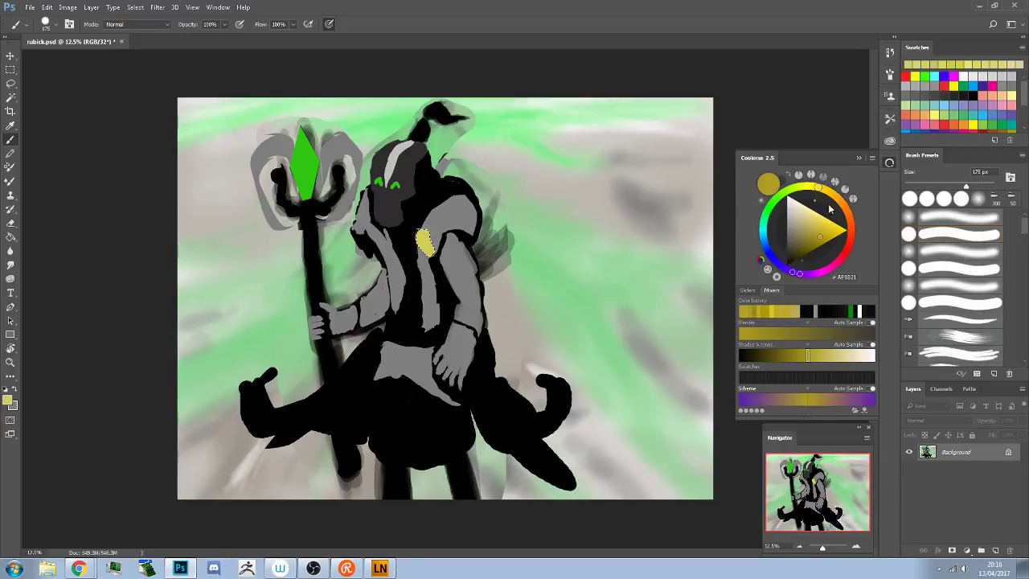
left_click_drag(424, 241, 424, 244)
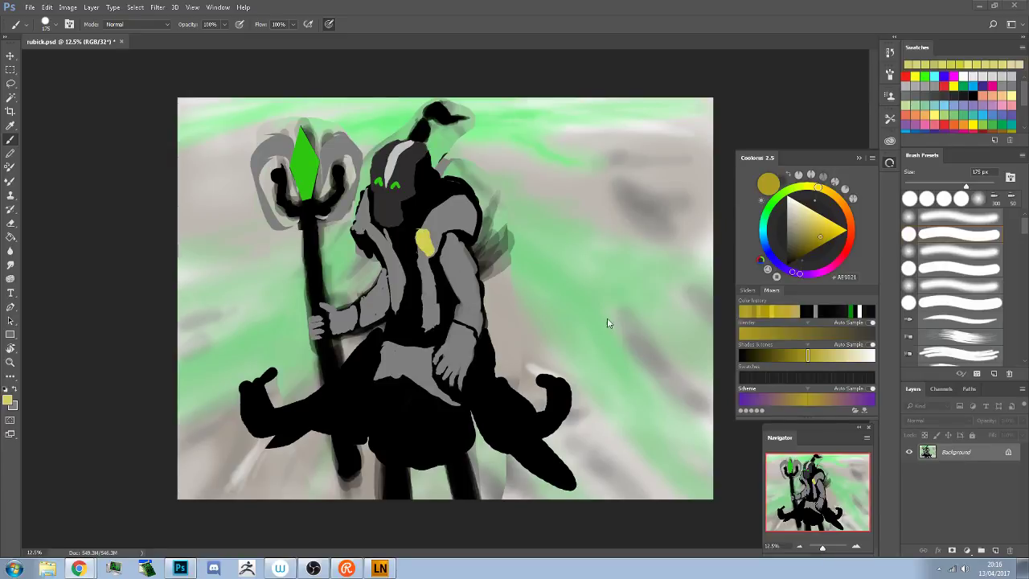
Pick a stronger, darker golden yellow, extend the patch into a vertical strip, and undo a stray chest stroke
left_click_drag(826, 190, 828, 192)
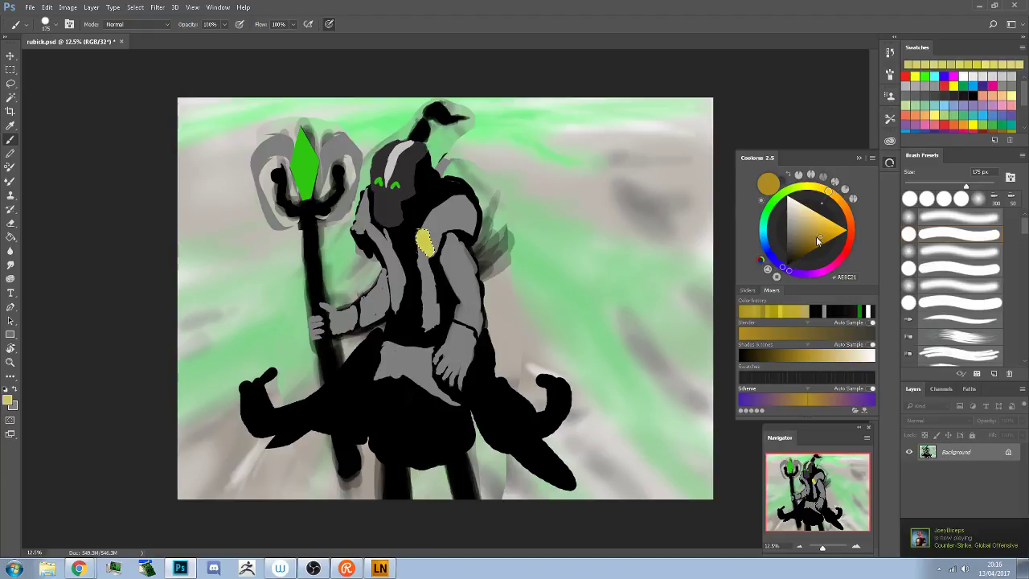
left_click_drag(813, 231, 830, 232)
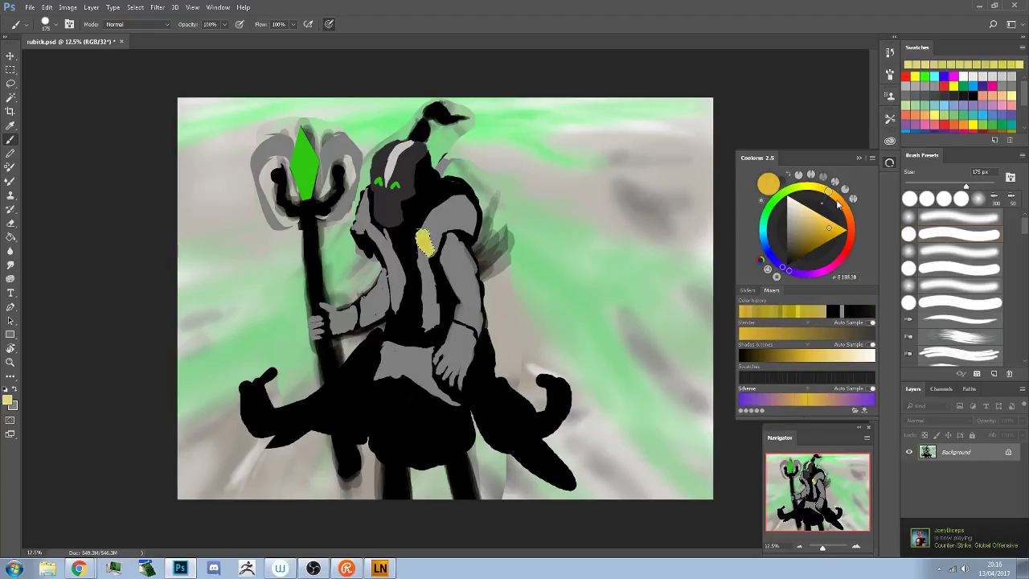
left_click_drag(830, 193, 823, 196)
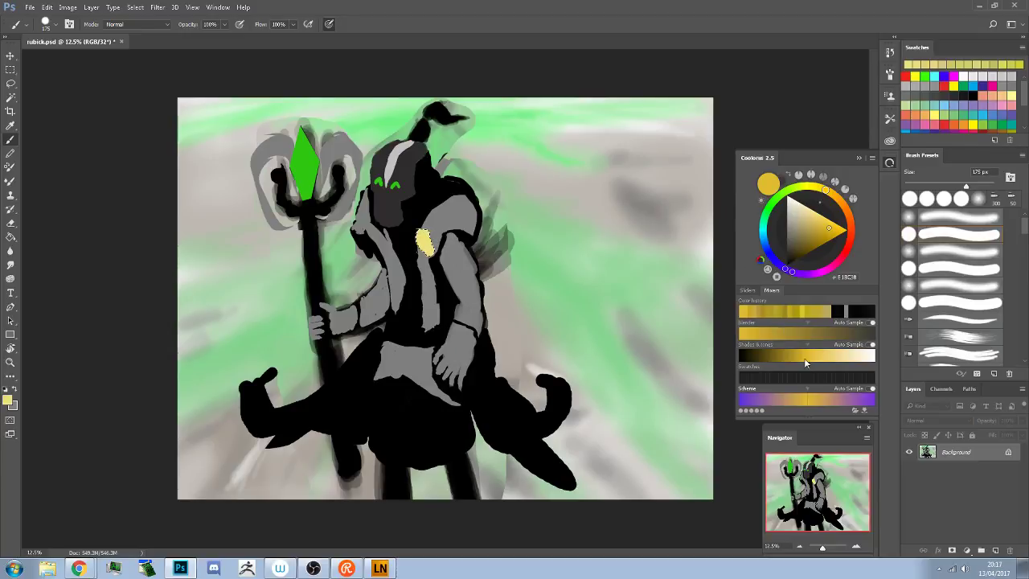
left_click_drag(767, 342, 762, 336)
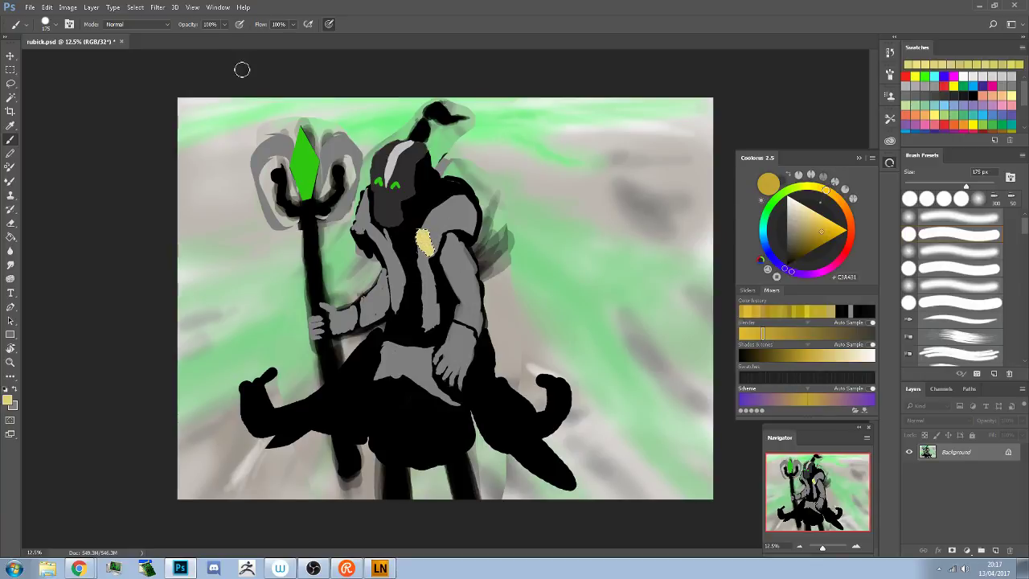
left_click_drag(422, 231, 428, 249)
left_click_drag(422, 235, 428, 248)
left_click_drag(464, 215, 414, 272)
key("ctrl+z")
left_click(8, 397)
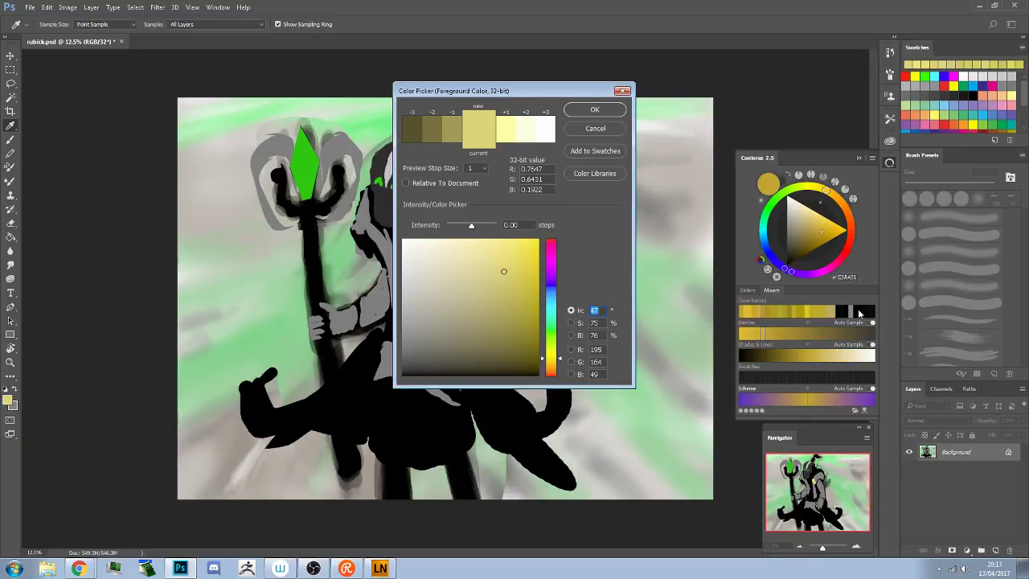
Close the picker and adjust the Coolorus Blender auto-sample settings while blending gold tones
left_click(622, 90)
key("b")
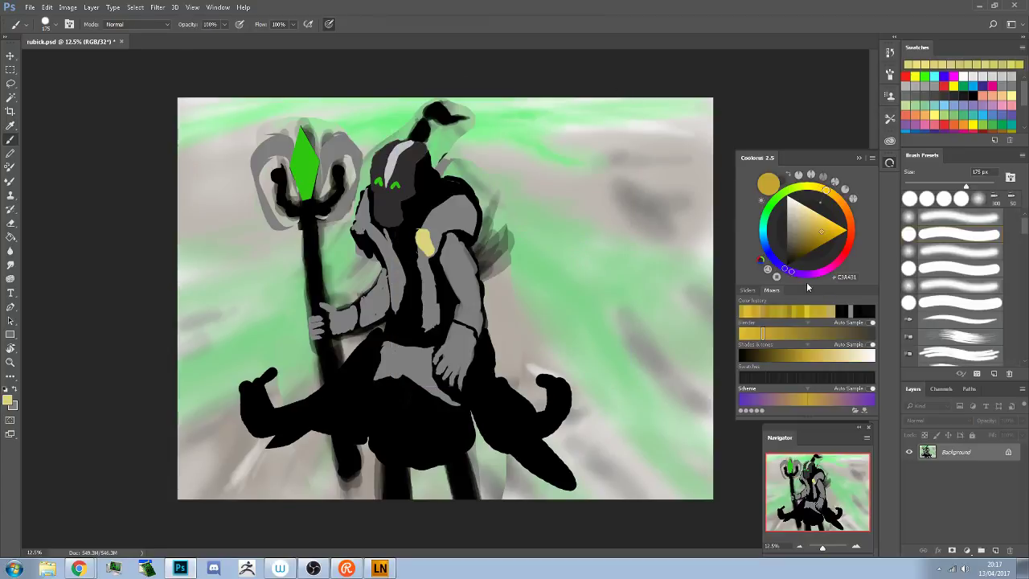
left_click(873, 323)
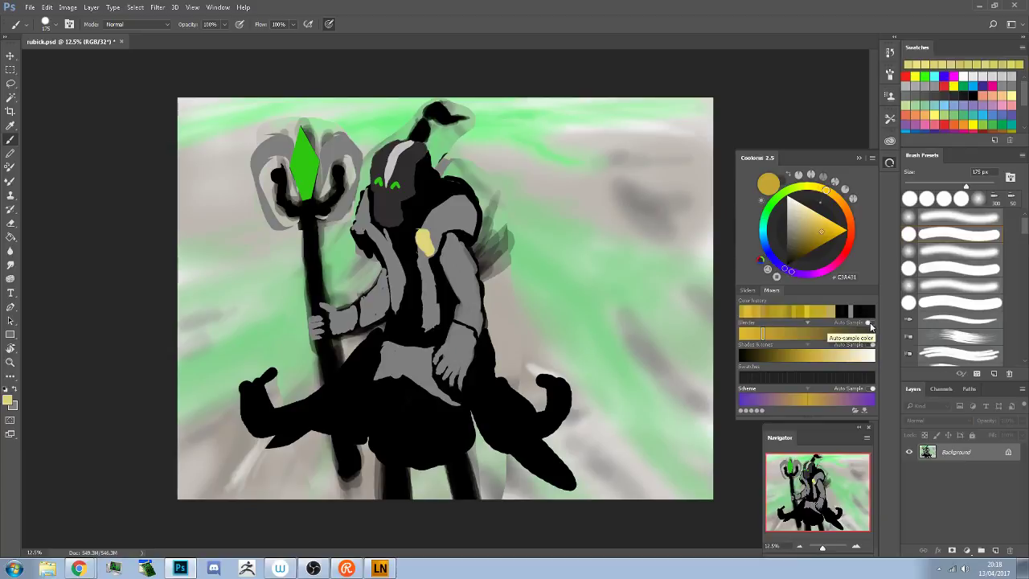
left_click(871, 323)
left_click(869, 344)
left_click(766, 333)
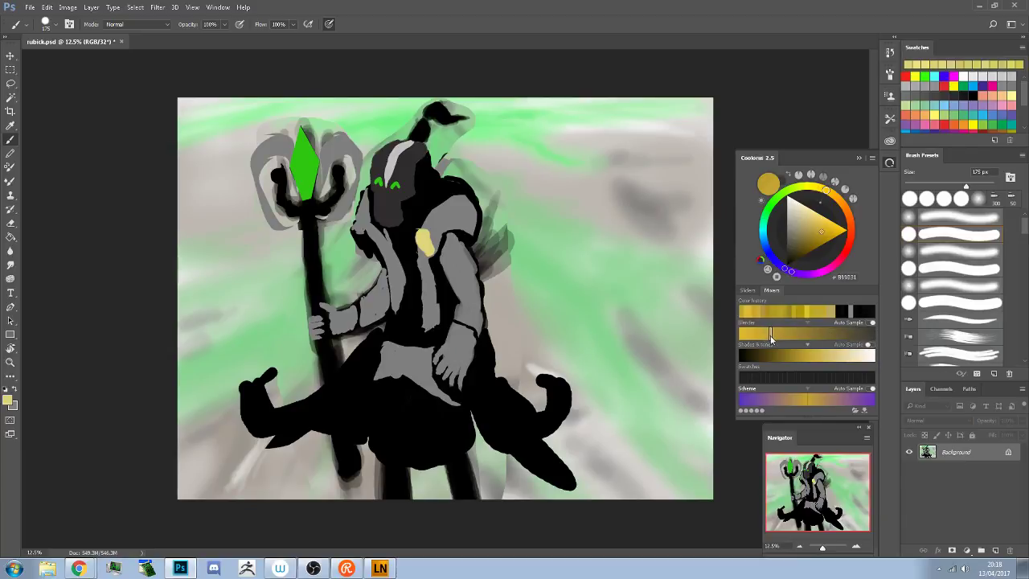
left_click(768, 335)
left_click(769, 333)
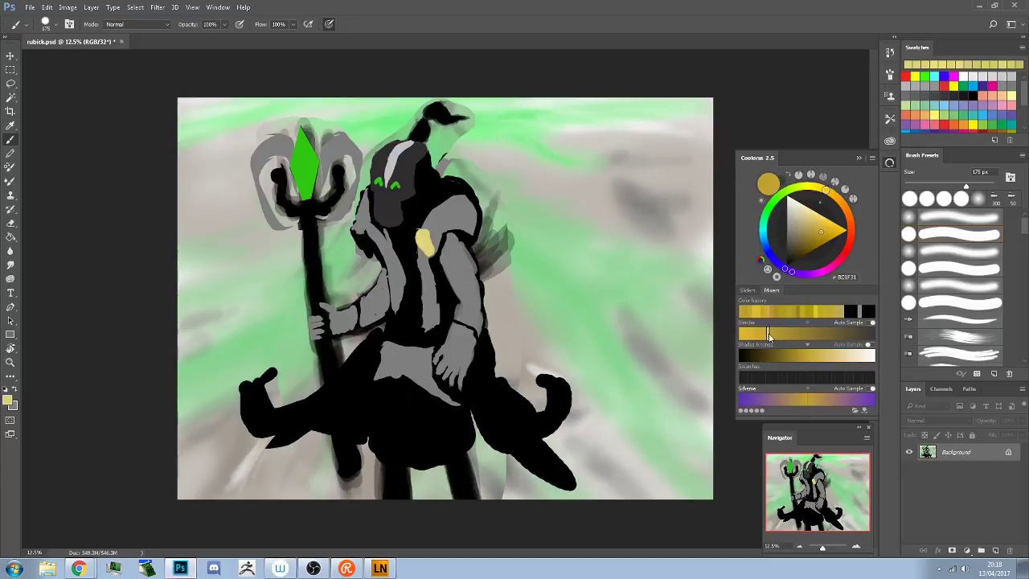
left_click(868, 323)
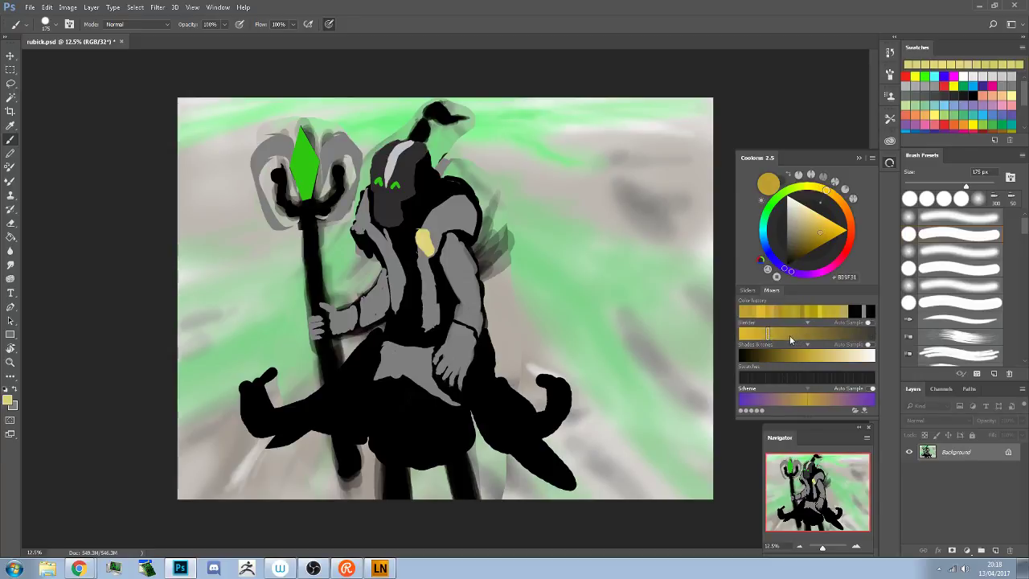
Blend browner and warmer golds, brush gold on the shoulder, undo it, and choose red
left_click(779, 332)
left_click(776, 334)
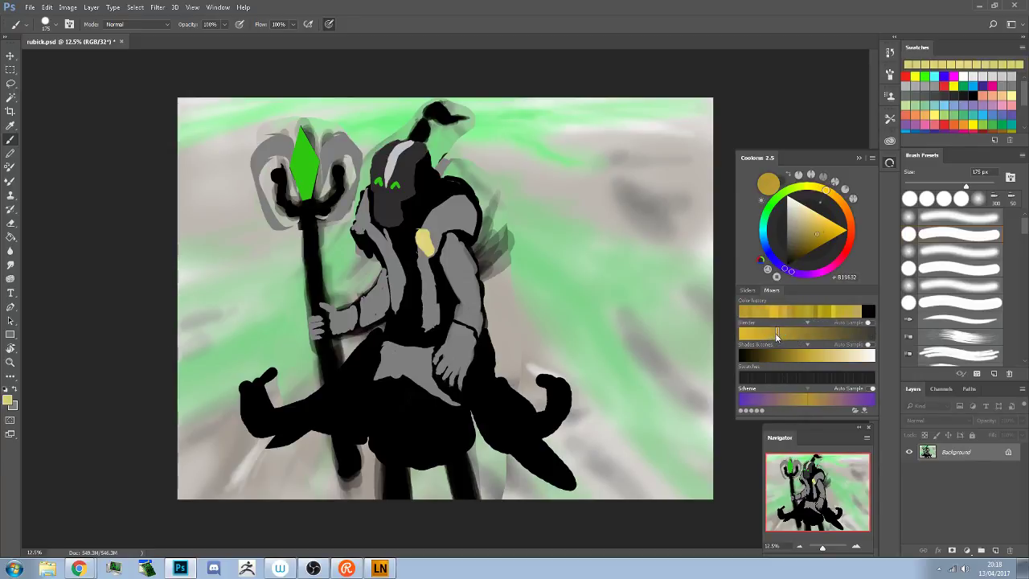
left_click(783, 334)
left_click(818, 336)
left_click(779, 333)
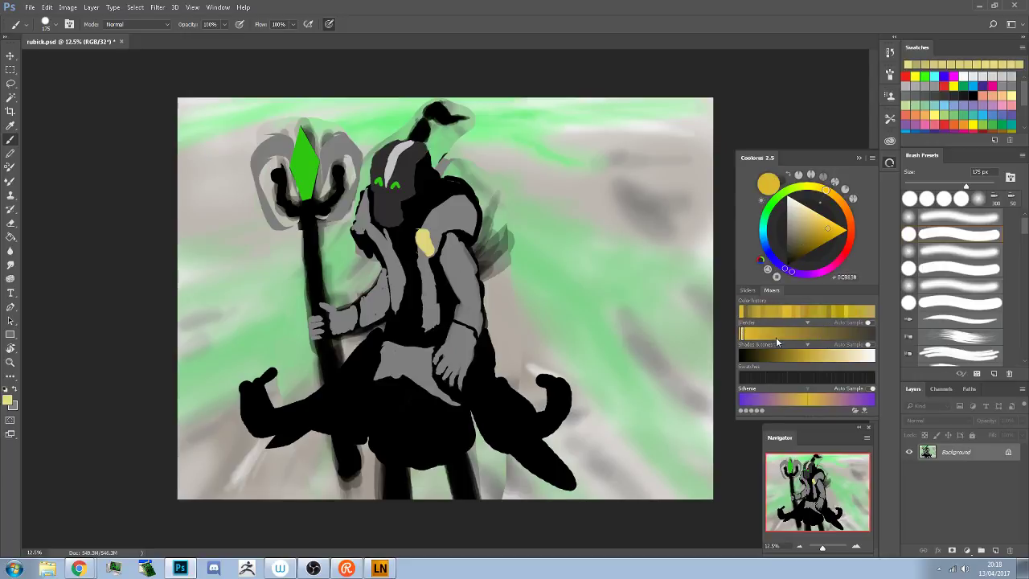
left_click_drag(762, 336, 870, 332)
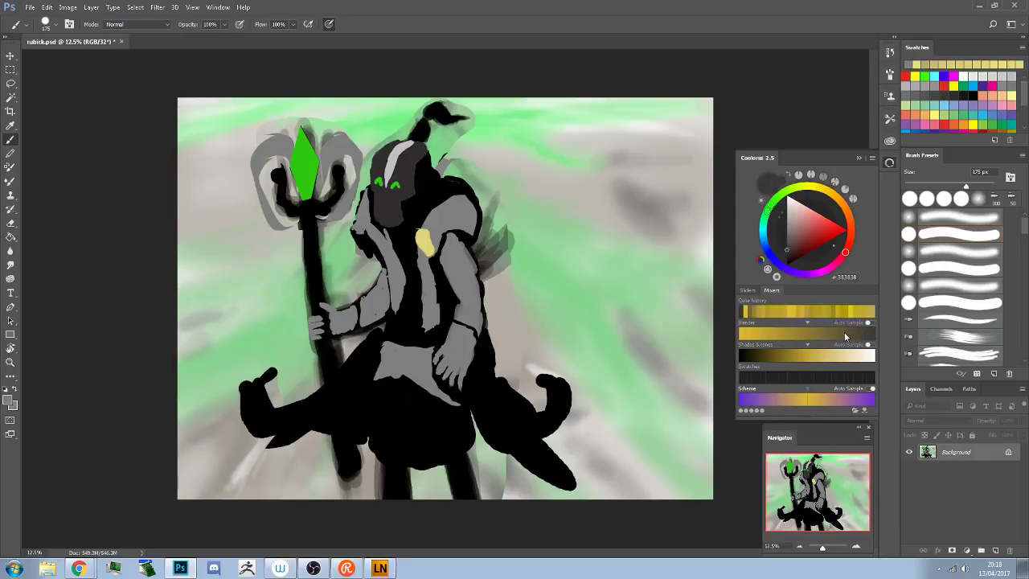
left_click_drag(802, 332, 773, 335)
left_click(870, 344)
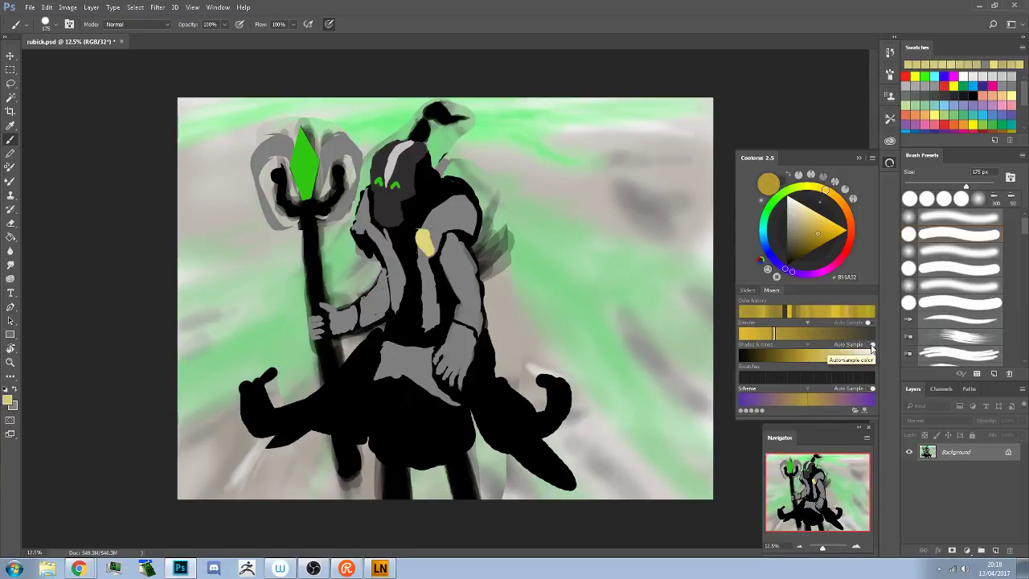
mouse_move(425, 245)
left_mouse_down()
mouse_move(438, 257)
mouse_move(409, 252)
mouse_move(377, 201)
left_mouse_up()
key("ctrl+alt+z")
key("ctrl+alt+z")
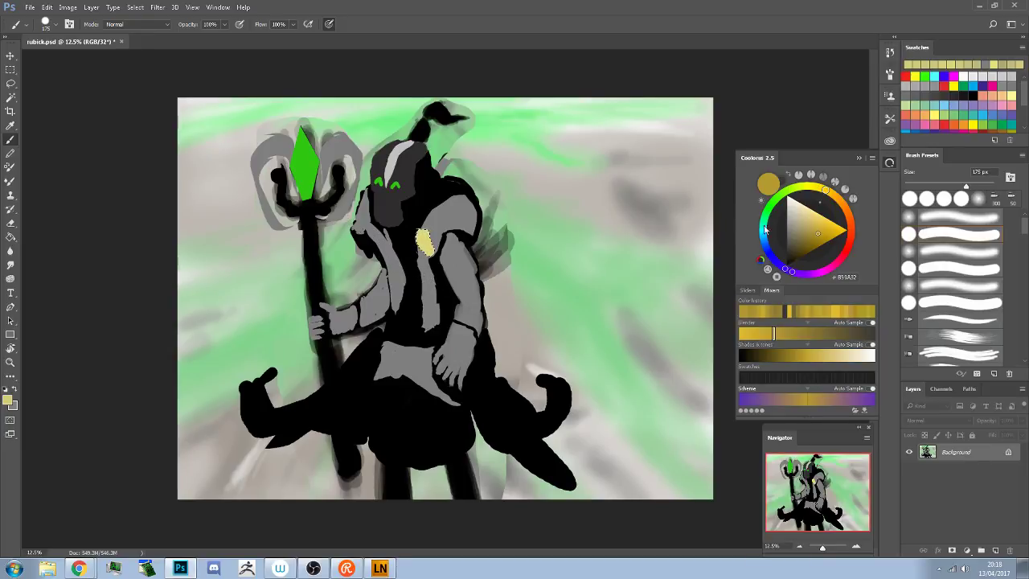
left_click(852, 246)
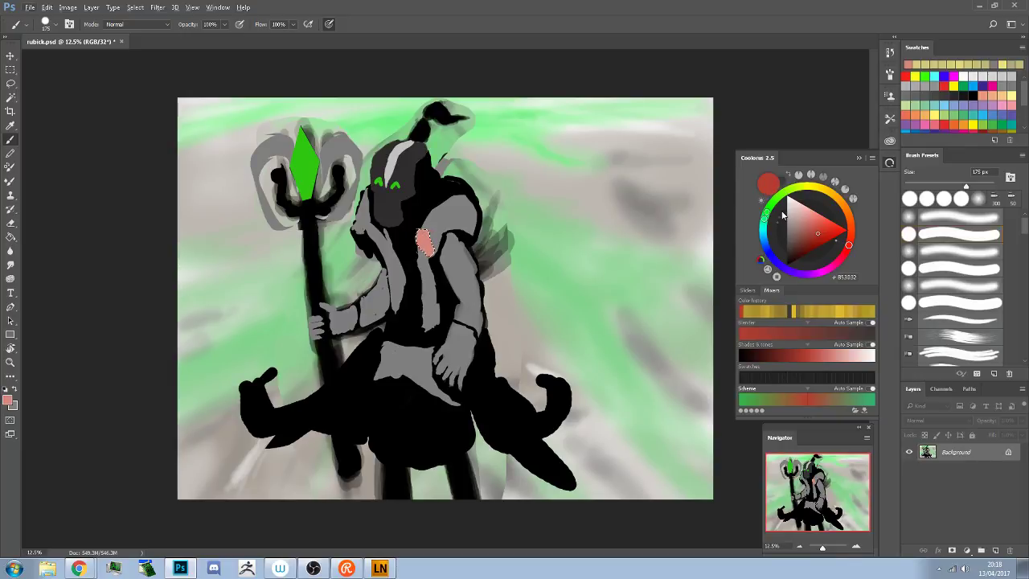
Brighten the colour to vivid orange-red FF1500 and brush it into the shoulder patch
left_click_drag(826, 238, 872, 231)
left_click_drag(438, 237, 425, 242)
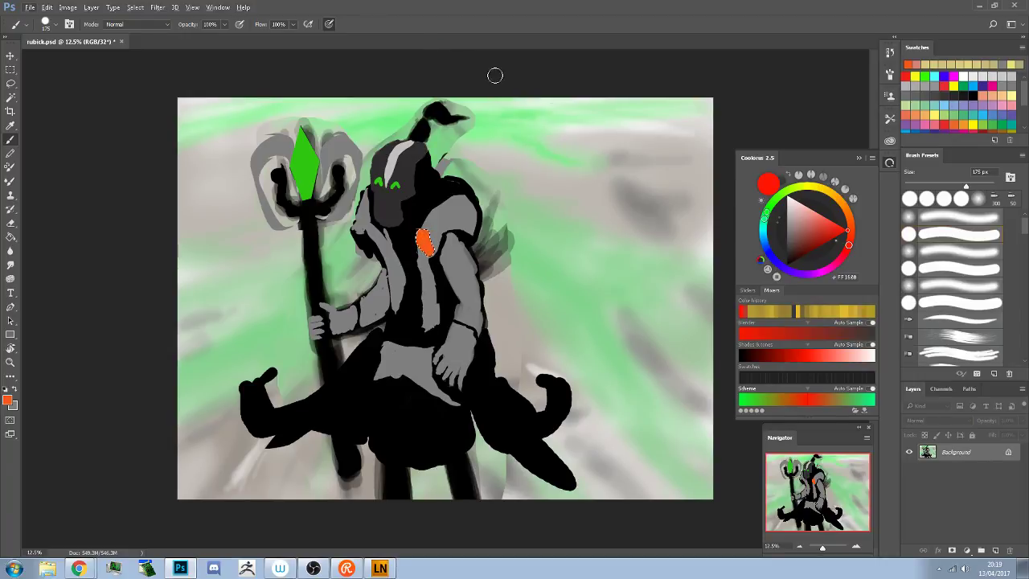
left_click_drag(428, 251, 419, 227)
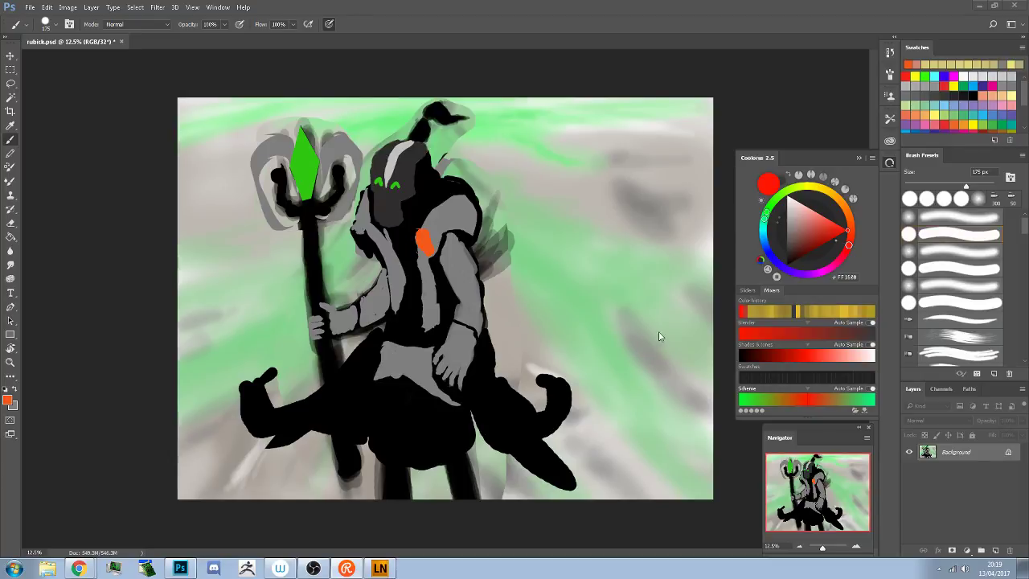
key("ctrl+h")
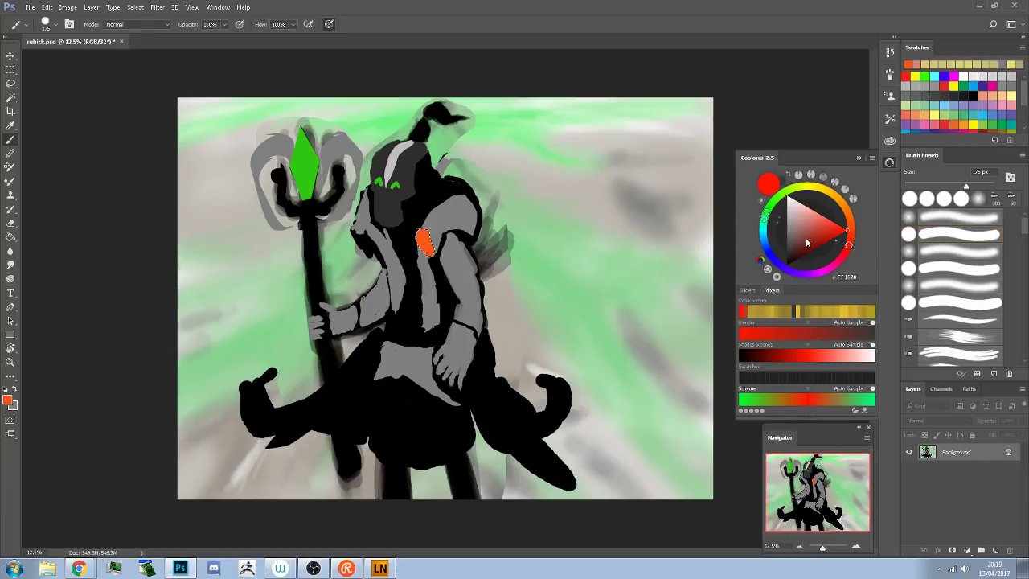
left_click(872, 390)
left_click(752, 311)
left_click(741, 312)
Set the foreground colour to pure red (hue 0) and paint the shoulder patch solid red
left_click(7, 400)
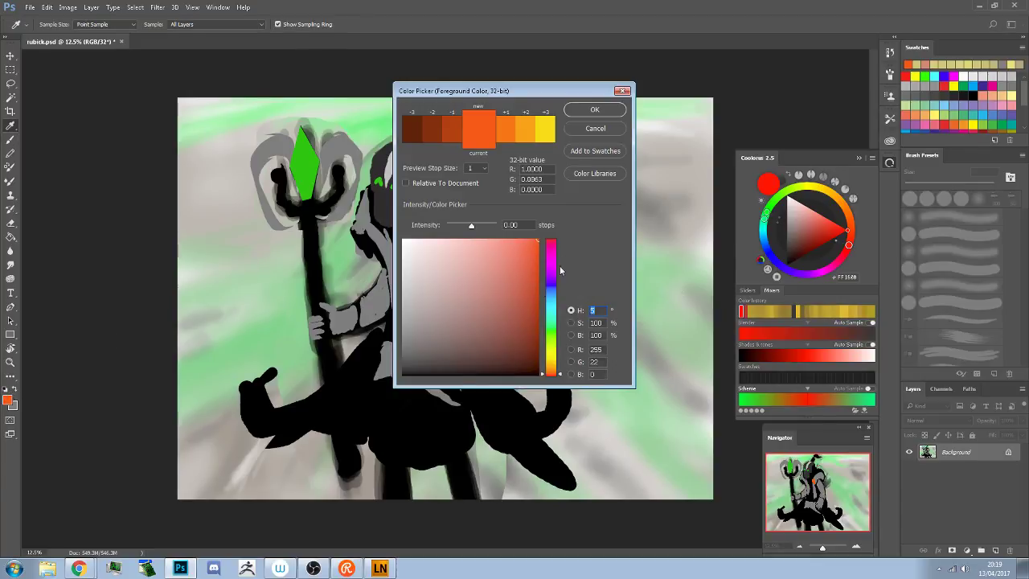
left_click(551, 240)
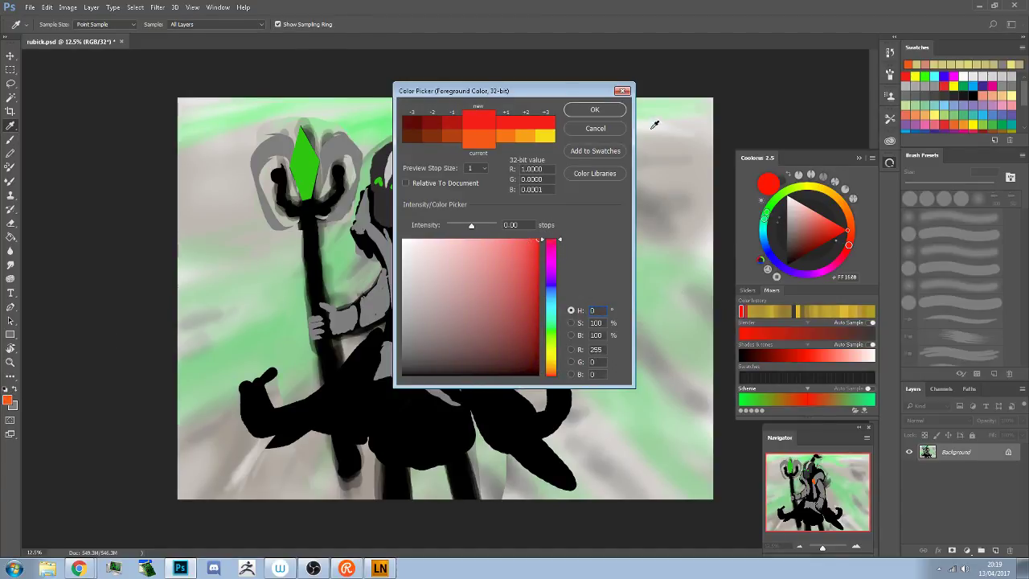
left_click(594, 109)
left_click_drag(424, 231, 426, 255)
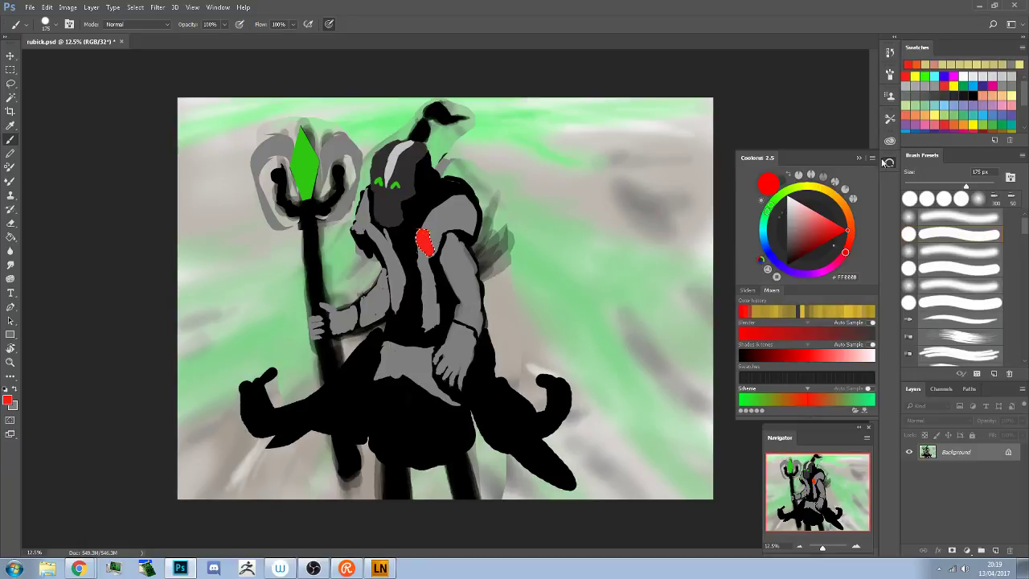
Save the red as a Coolorus swatch, then repaint the shoulder patch green from the Scheme
left_click(872, 158)
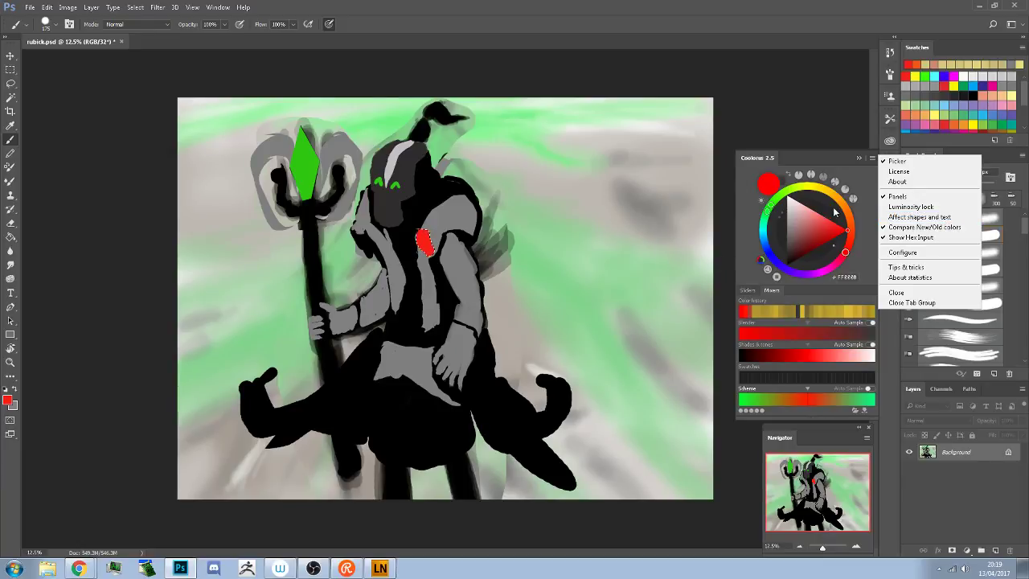
left_click(777, 113)
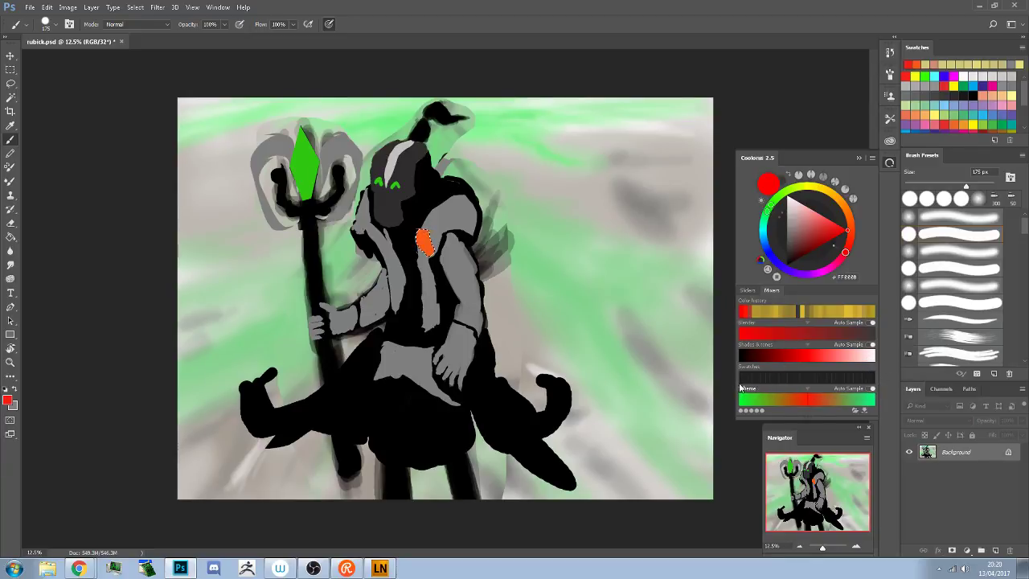
left_click_drag(744, 316, 731, 372)
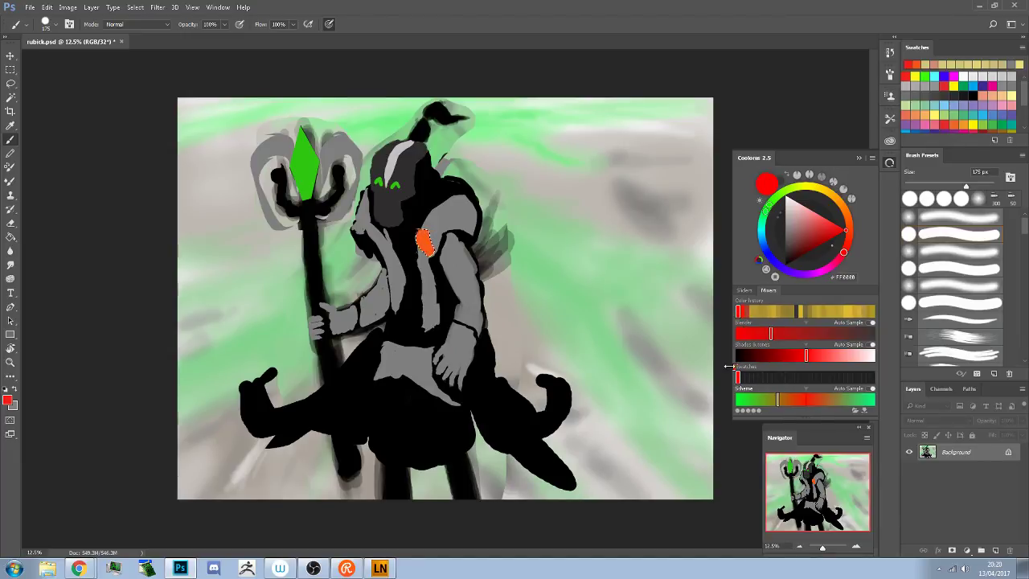
left_click(757, 406)
left_click(773, 400)
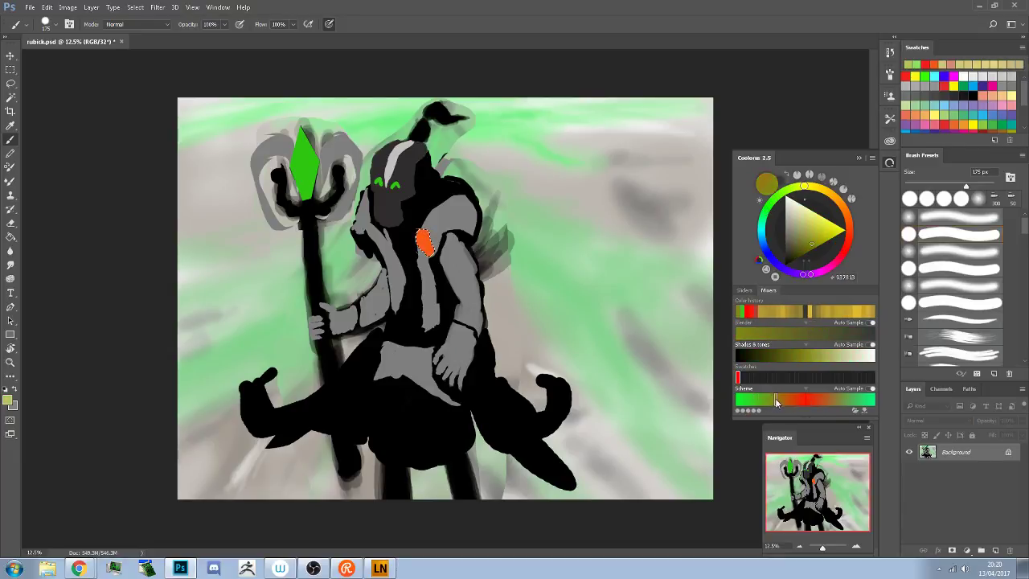
left_click(756, 400)
mouse_move(420, 289)
left_mouse_down()
mouse_move(455, 255)
mouse_move(399, 279)
mouse_move(450, 243)
mouse_move(385, 256)
mouse_move(442, 221)
left_mouse_up()
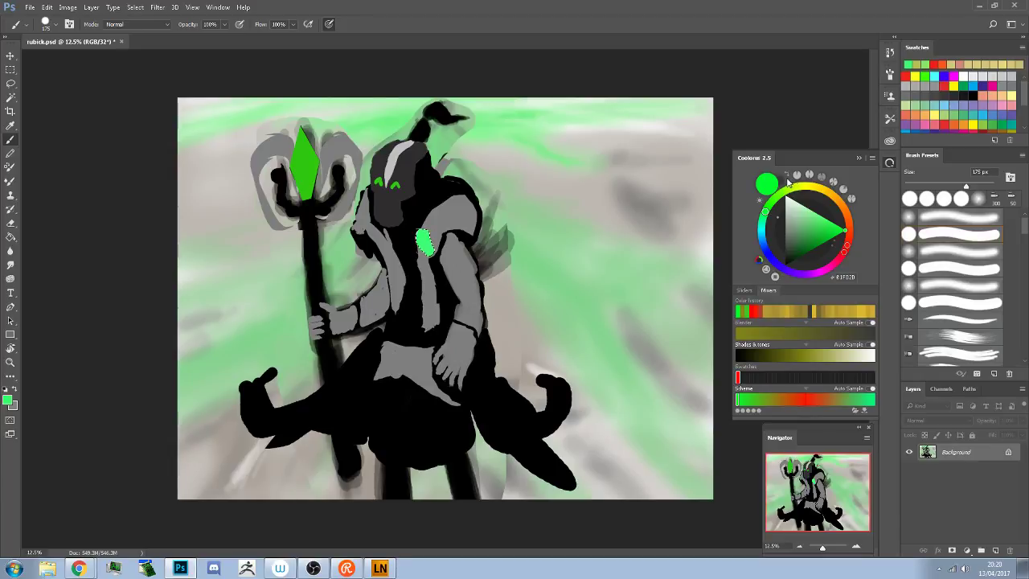
Show RGB sliders, set the foreground to blue (hue 237, R0 G17 B255), and use a square wheel picker
left_click(744, 290)
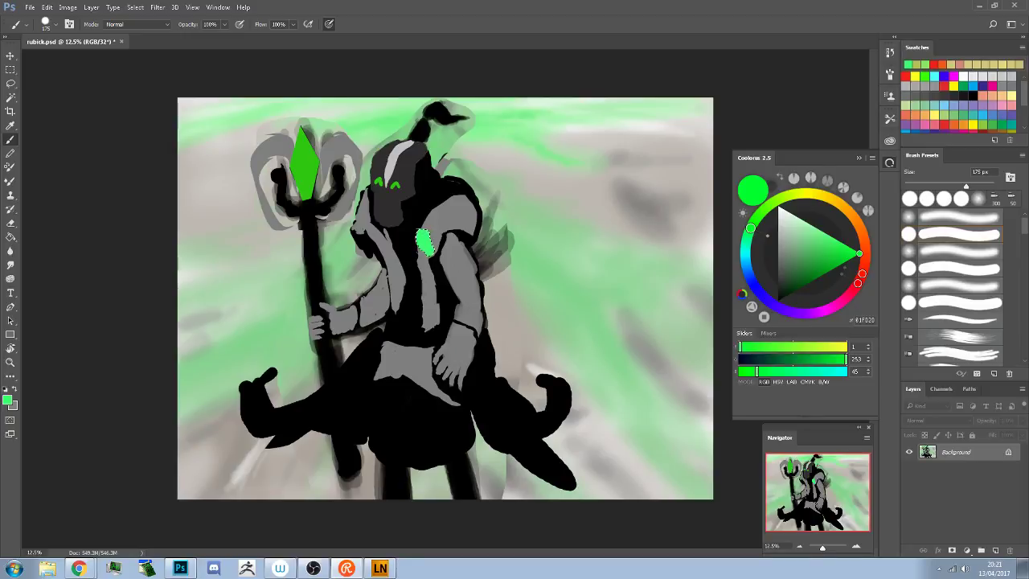
left_click(9, 399)
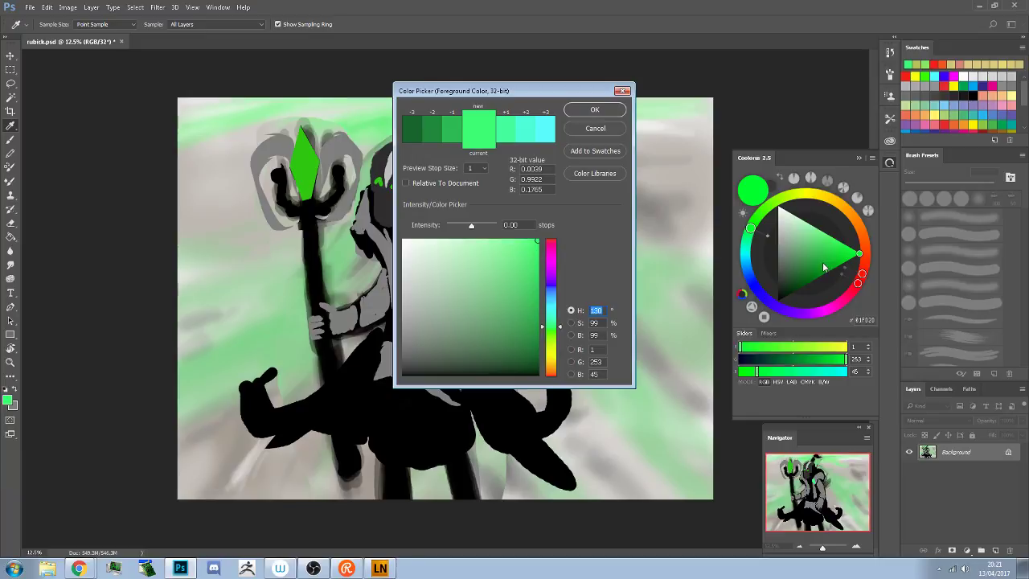
left_click_drag(552, 91, 472, 99)
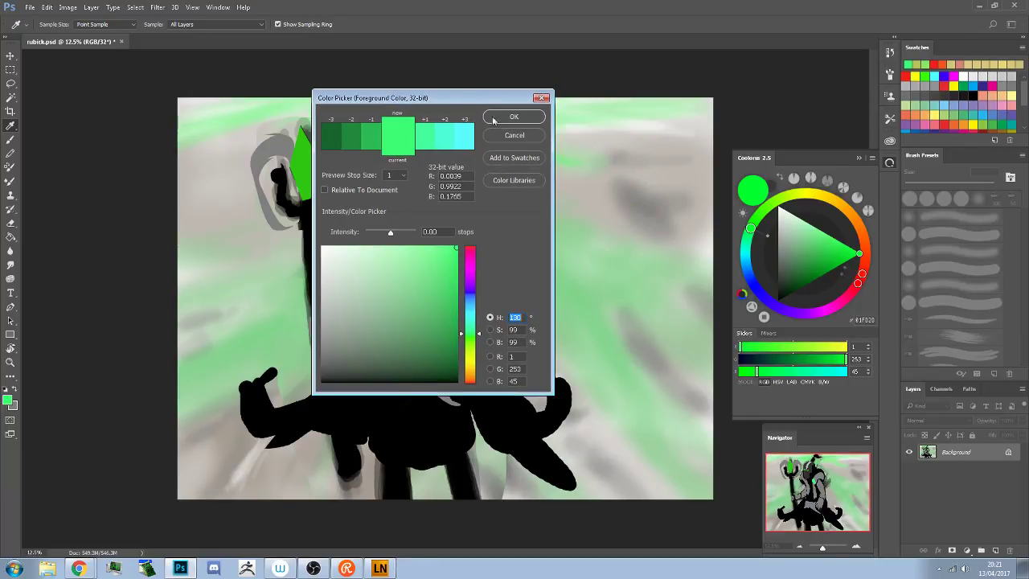
left_click_drag(470, 298, 469, 291)
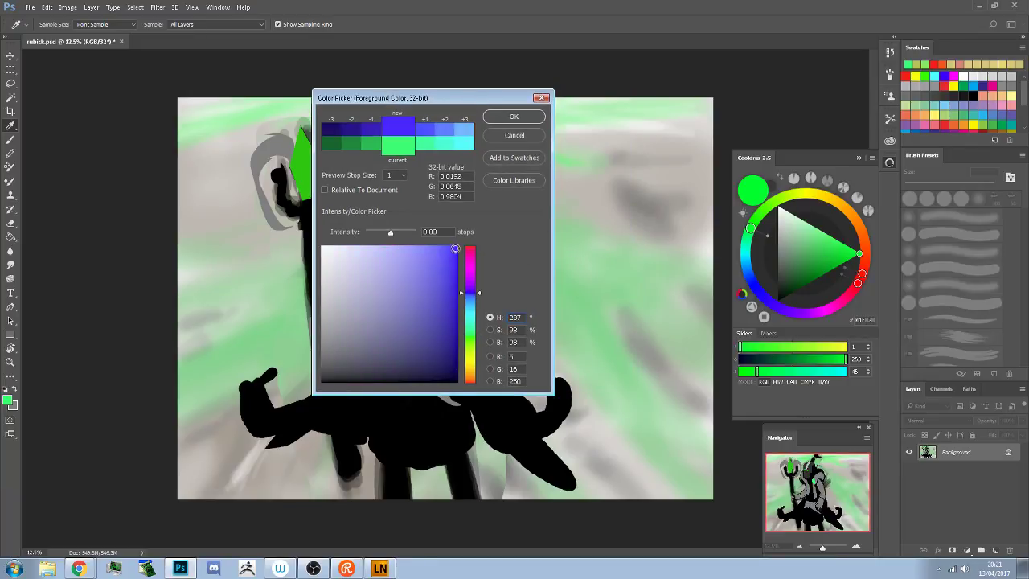
left_click(522, 122)
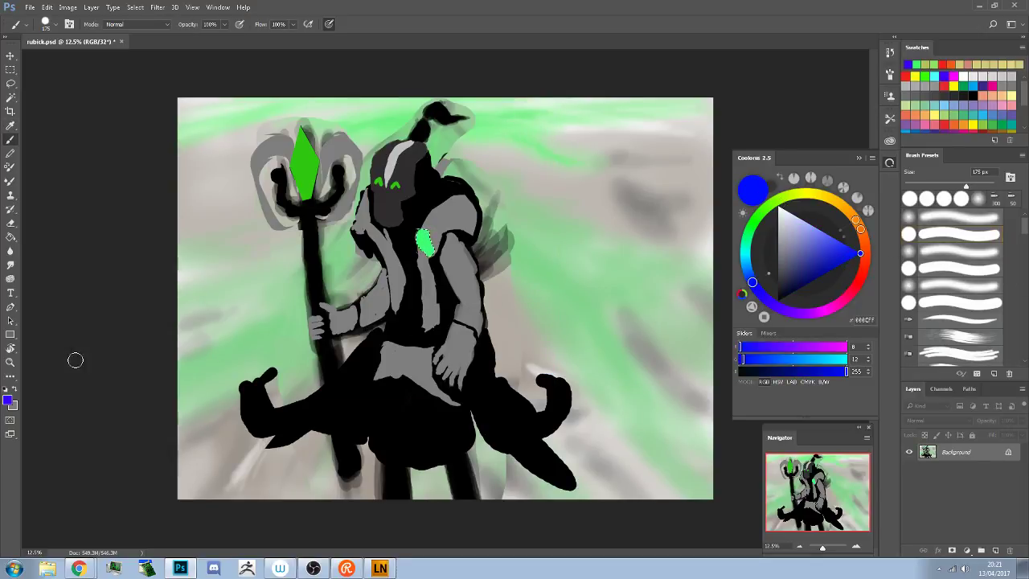
left_click(8, 399)
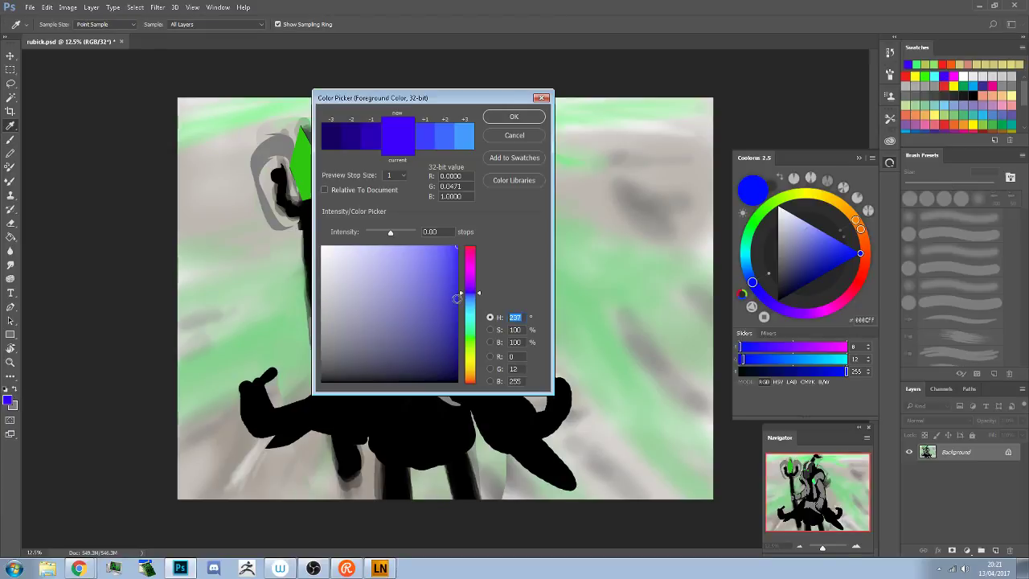
left_click(528, 119)
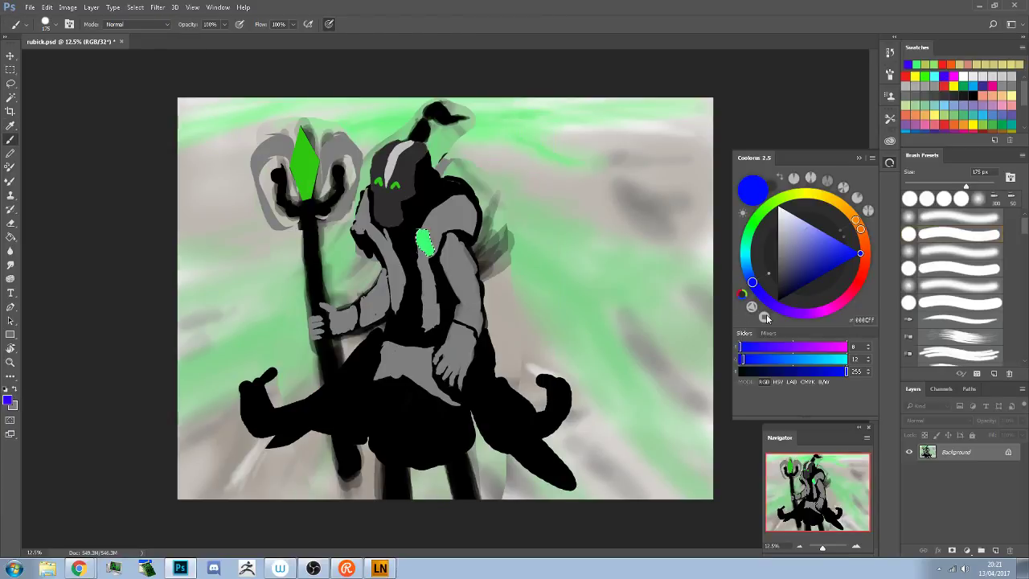
left_click(765, 315)
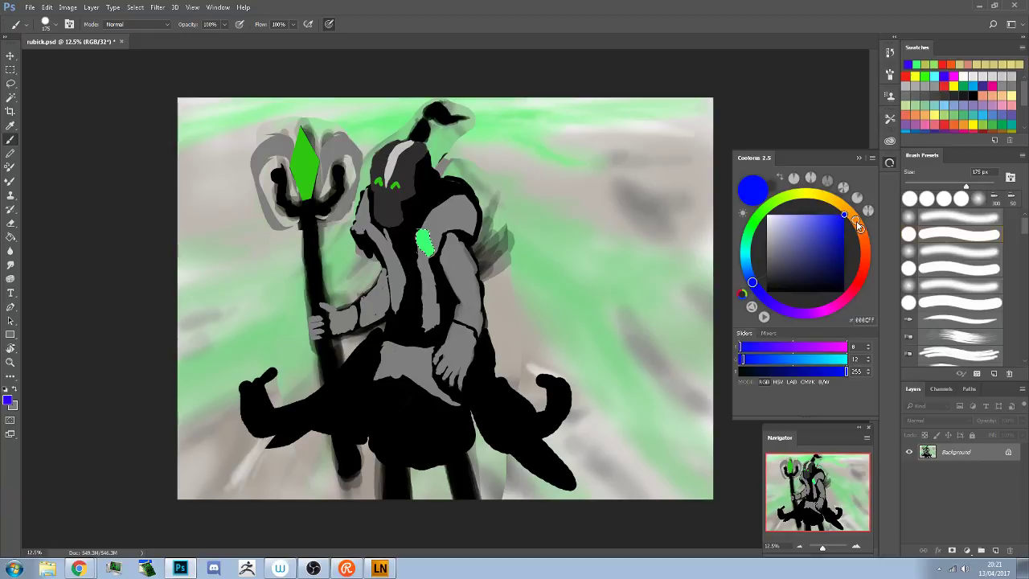
Try reds, orange, brown, white, black and magenta in the Coolorus panel
left_click_drag(850, 223, 864, 265)
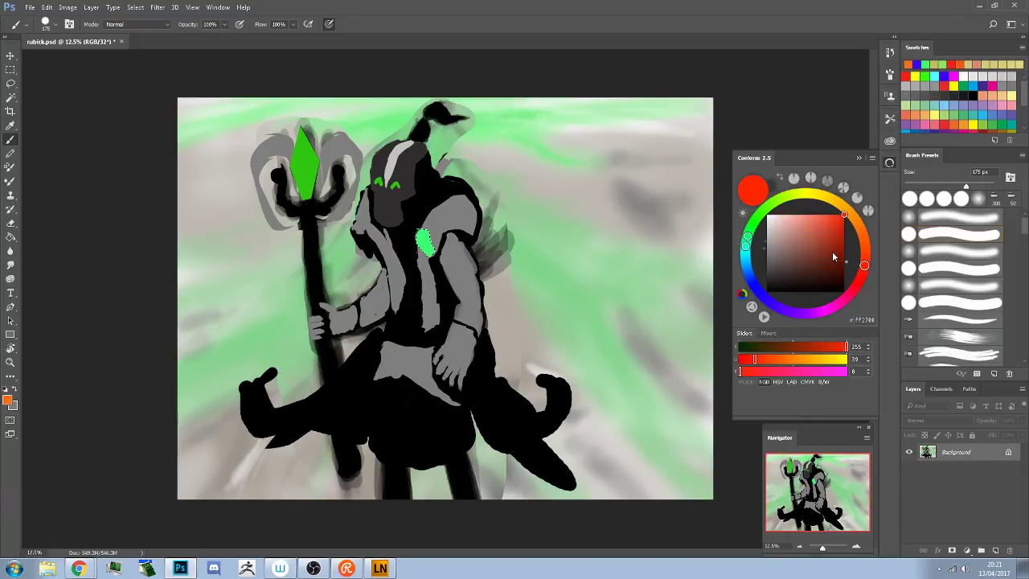
left_click(820, 255)
left_click(844, 214)
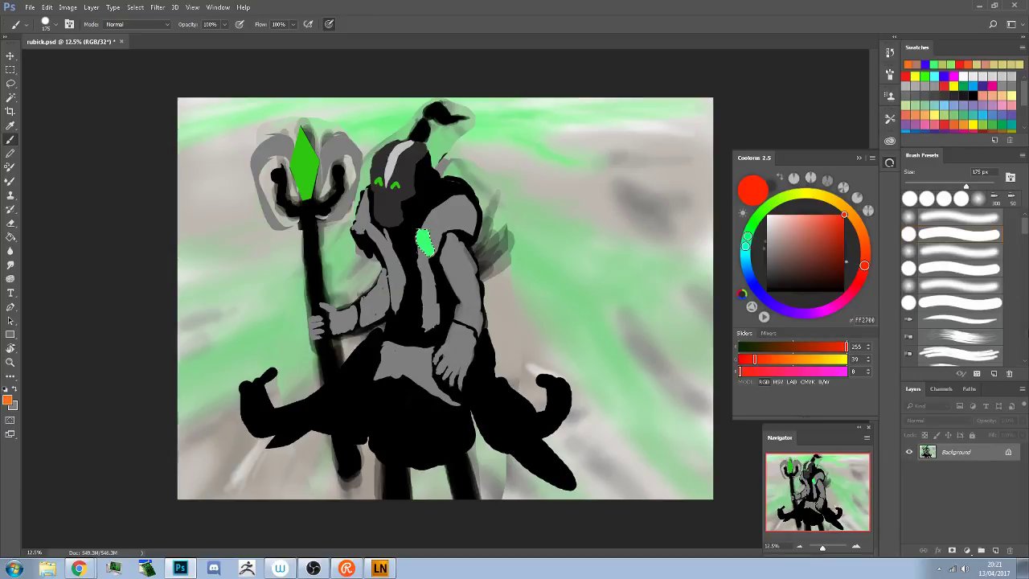
left_click_drag(756, 362, 728, 363)
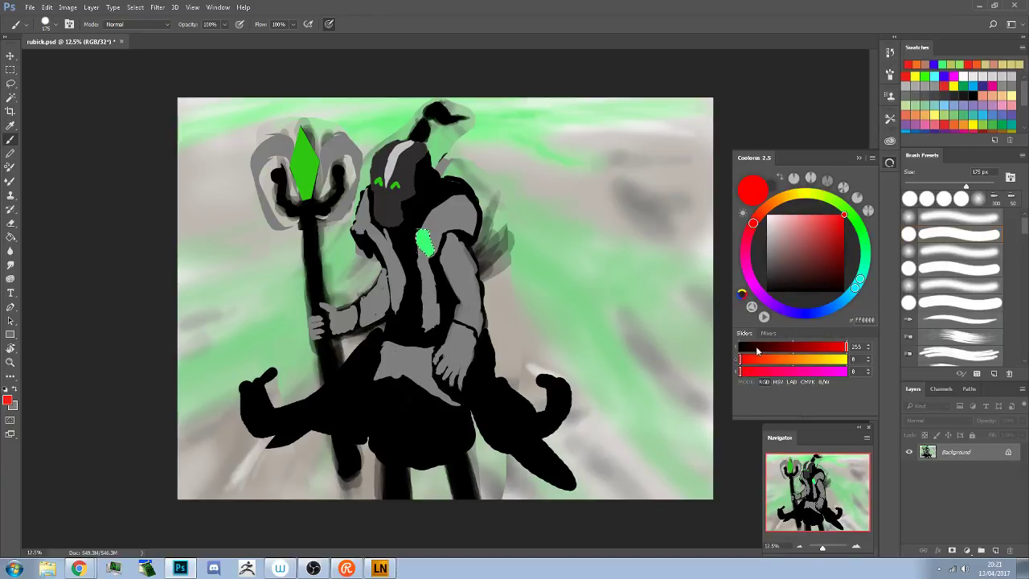
left_click_drag(753, 359, 785, 366)
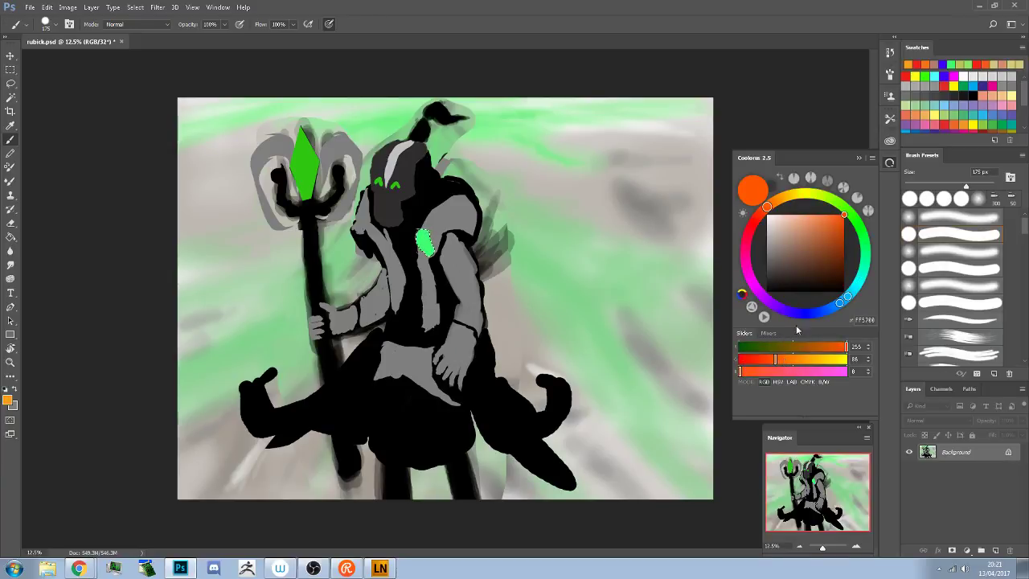
left_click(801, 241)
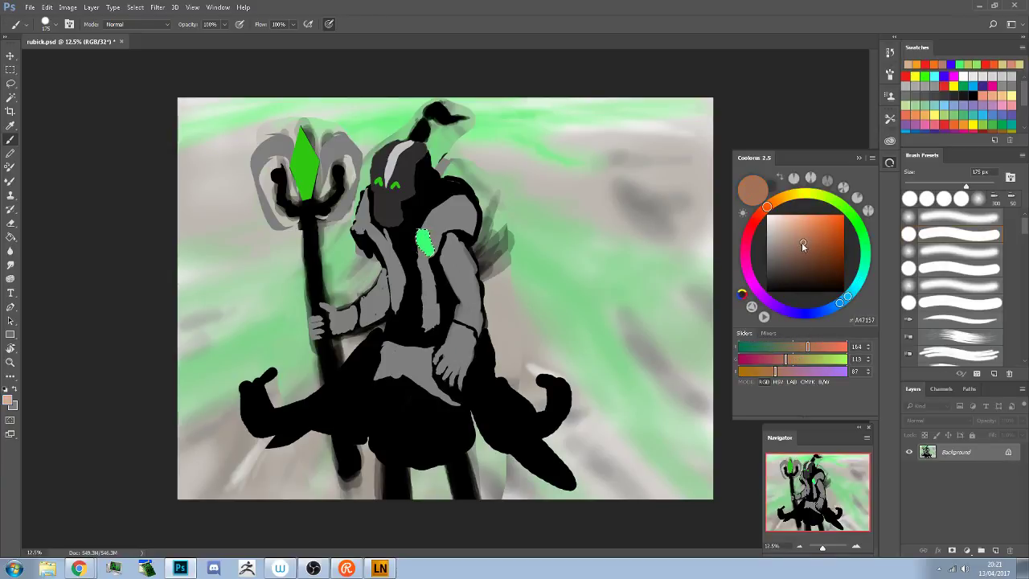
left_click(758, 206)
mouse_move(767, 215)
left_mouse_down()
mouse_move(754, 233)
mouse_move(764, 294)
left_mouse_up()
left_click(766, 292)
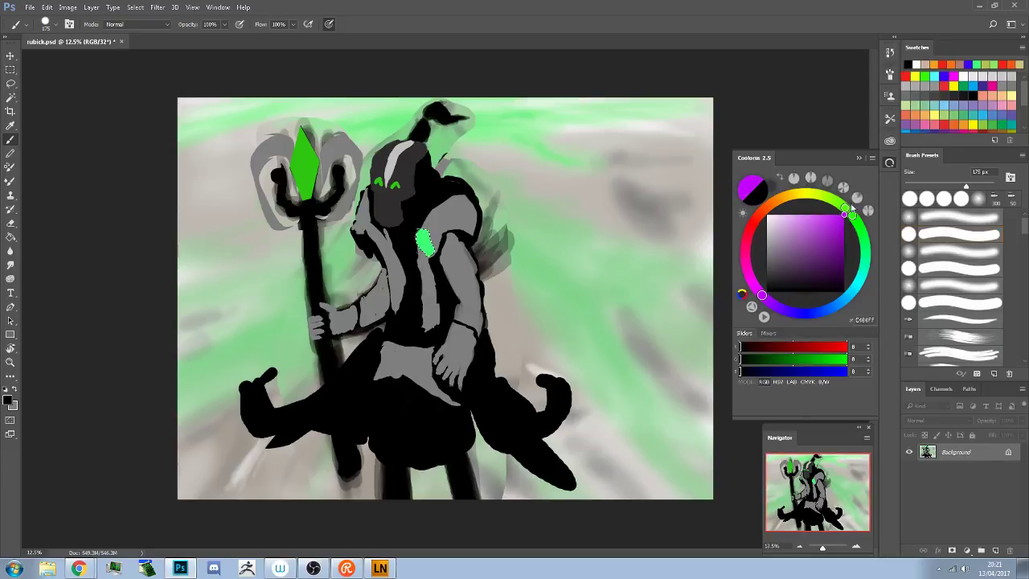
left_click(852, 209)
left_click(843, 291)
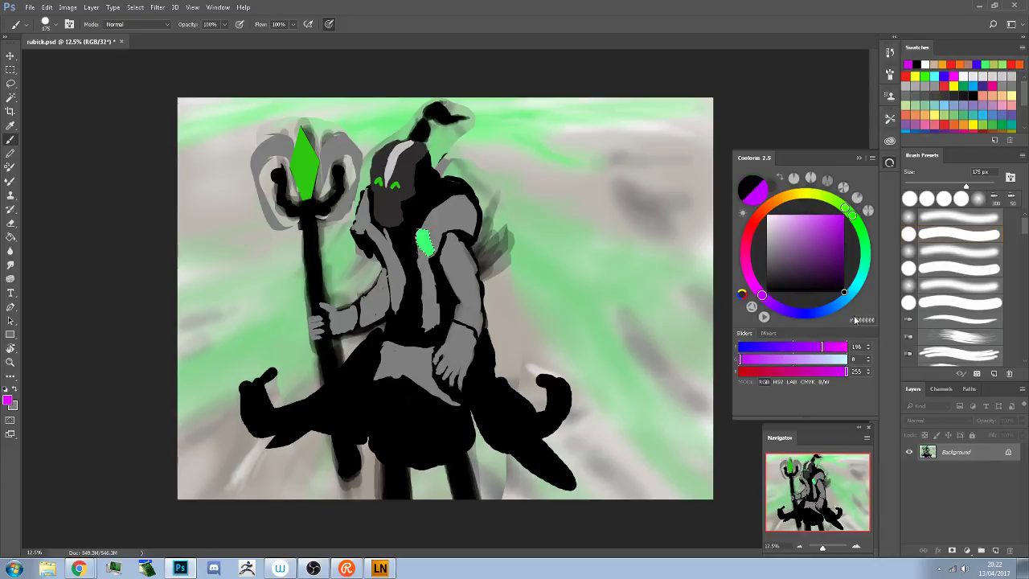
left_click(852, 215)
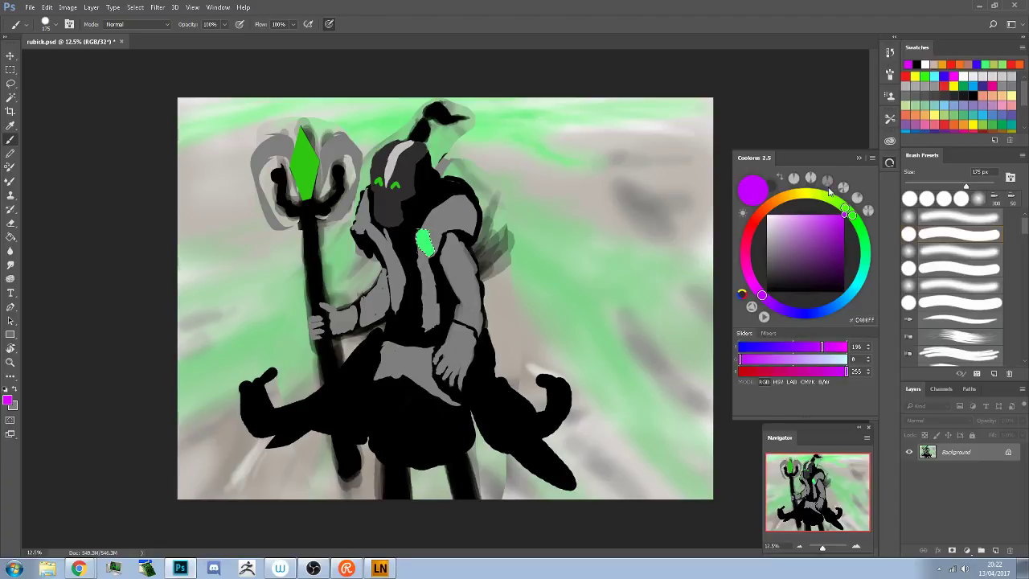
Set the colour to pure red FF0000 by lowering green to 0 and brush it over the shoulder
left_click(755, 222)
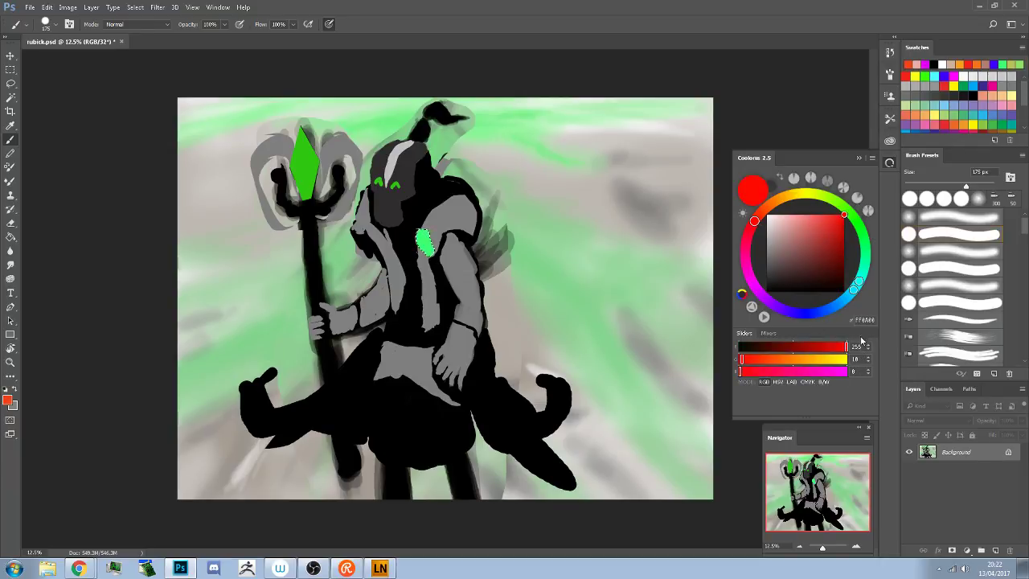
left_click(868, 365)
left_click(868, 365)
left_click(868, 365)
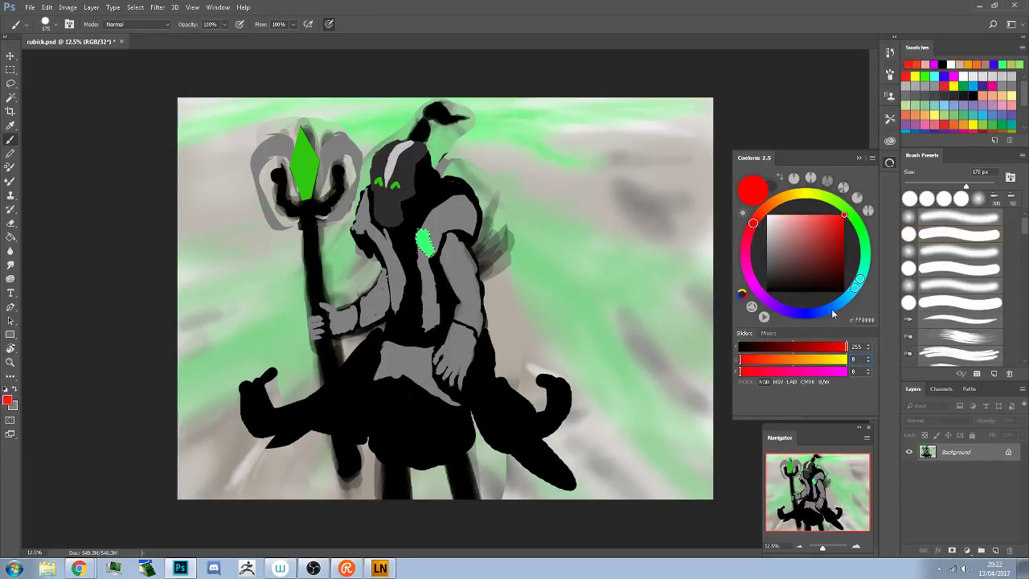
mouse_move(503, 270)
left_mouse_down()
mouse_move(369, 242)
mouse_move(462, 236)
left_mouse_up()
Undo the red shoulder strokes so the patch is green again, and enter Coolorus wheel configuration
key("ctrl+z")
left_click(872, 157)
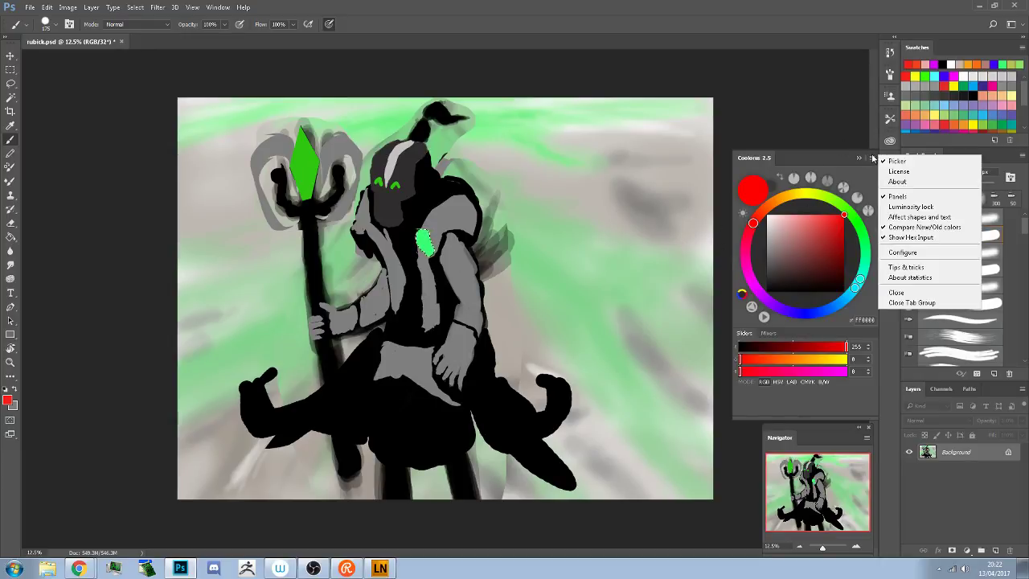
left_click(913, 252)
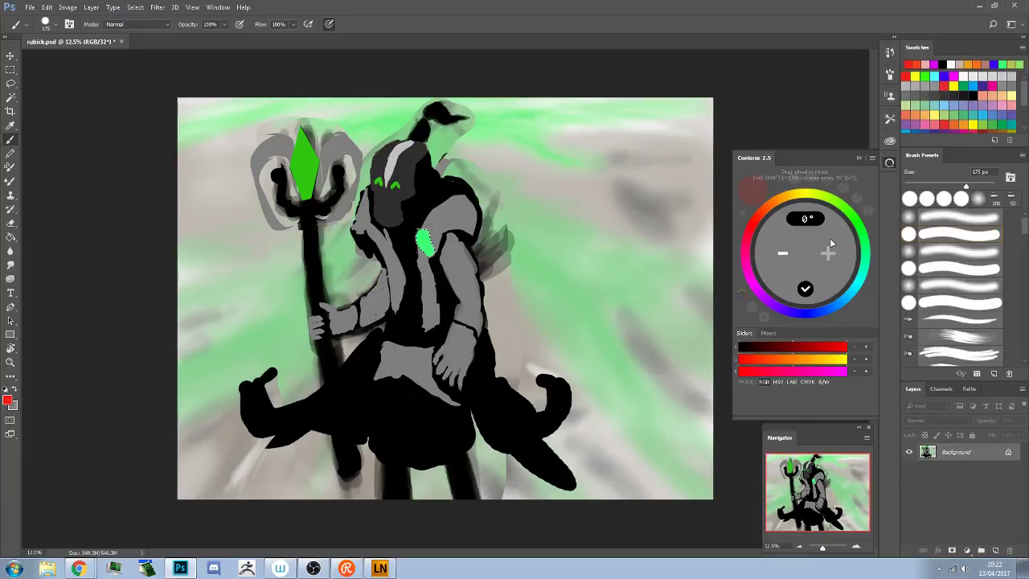
Toggle the hue wheel between coarse segments and a smooth gradient using the +/- controls
left_click(784, 254)
left_click(827, 253)
left_click(783, 255)
left_click(784, 255)
left_click(784, 256)
left_click(783, 257)
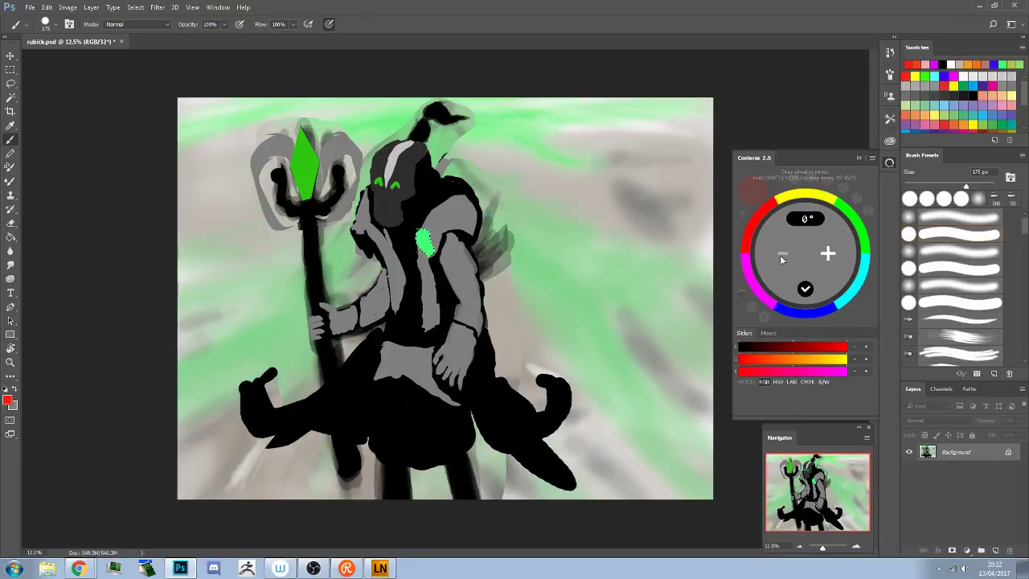
left_click(828, 254)
left_click(829, 254)
left_click(829, 253)
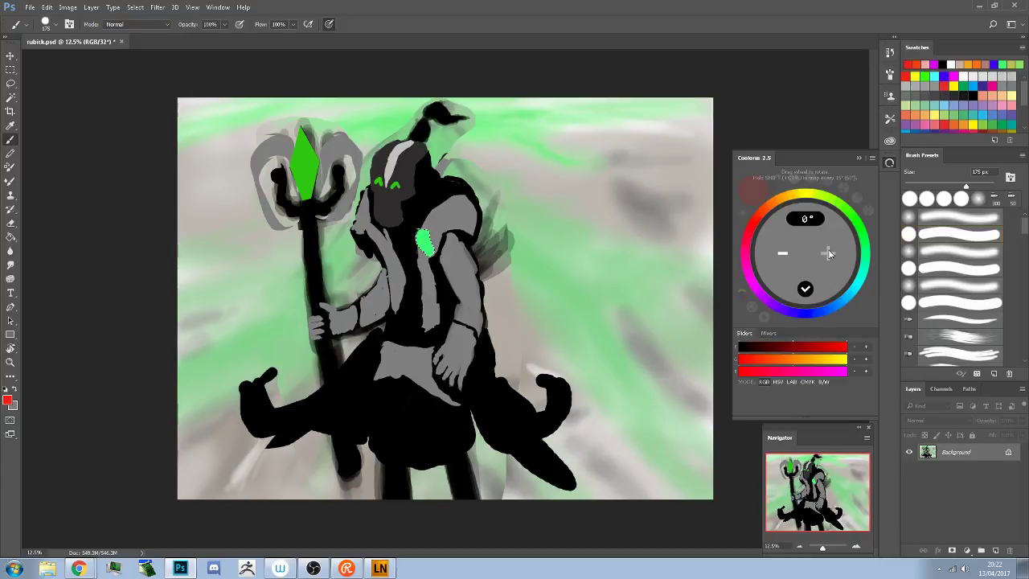
Rotate the hue wheel slightly, confirm the configuration, and bring the Coolorus options menu back up
mouse_move(829, 298)
left_mouse_down()
mouse_move(812, 298)
mouse_move(864, 274)
mouse_move(755, 324)
mouse_move(804, 320)
mouse_move(858, 282)
left_mouse_up()
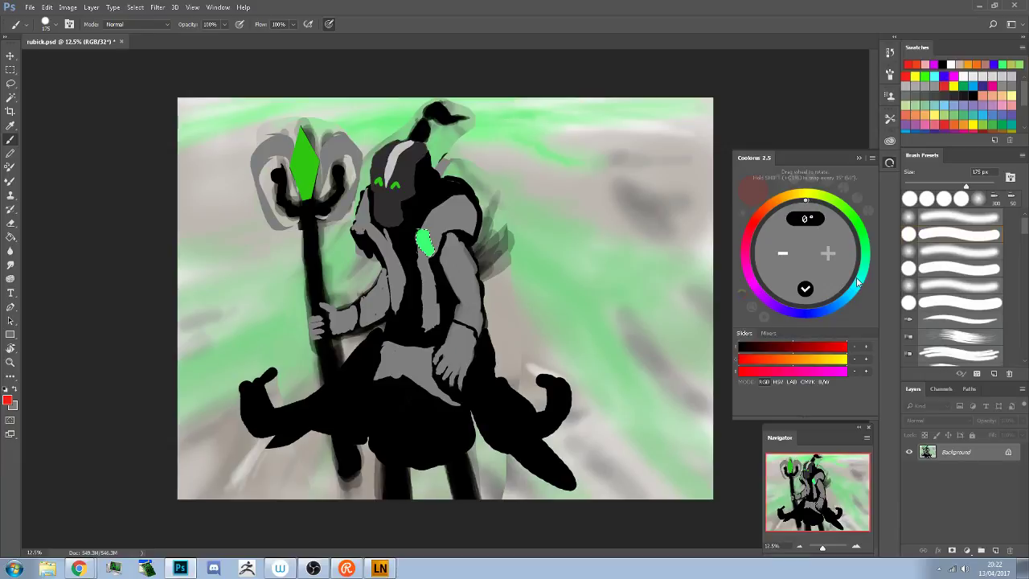
left_click(804, 290)
left_click(871, 158)
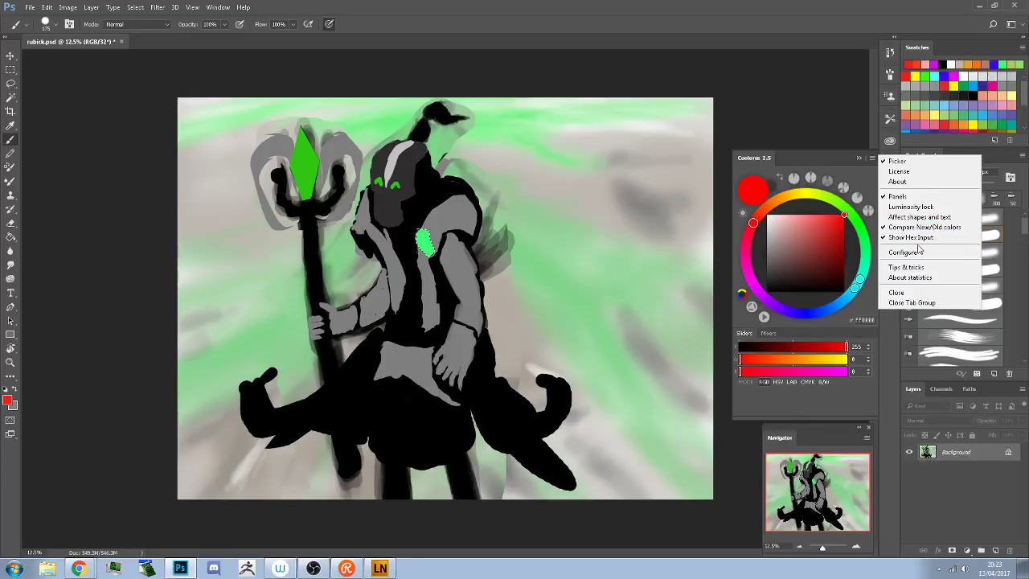
Try blue-purple, magenta and purple hues on the Coolorus ring, settling on bright yellow-green 75FF00
left_click(850, 182)
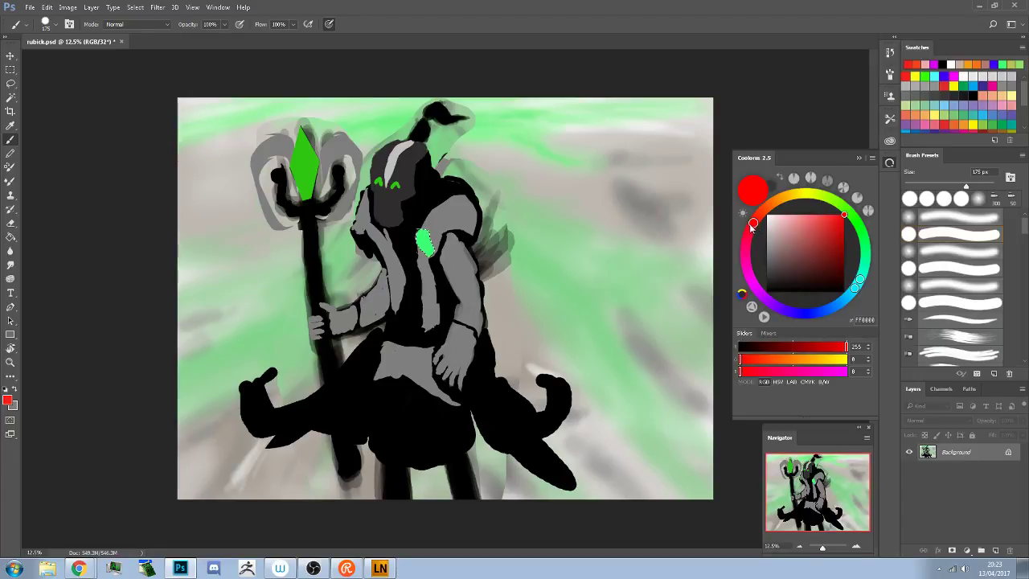
mouse_move(751, 225)
left_mouse_down()
mouse_move(746, 241)
mouse_move(784, 312)
left_mouse_up()
left_click_drag(858, 227, 813, 221)
left_click(785, 314)
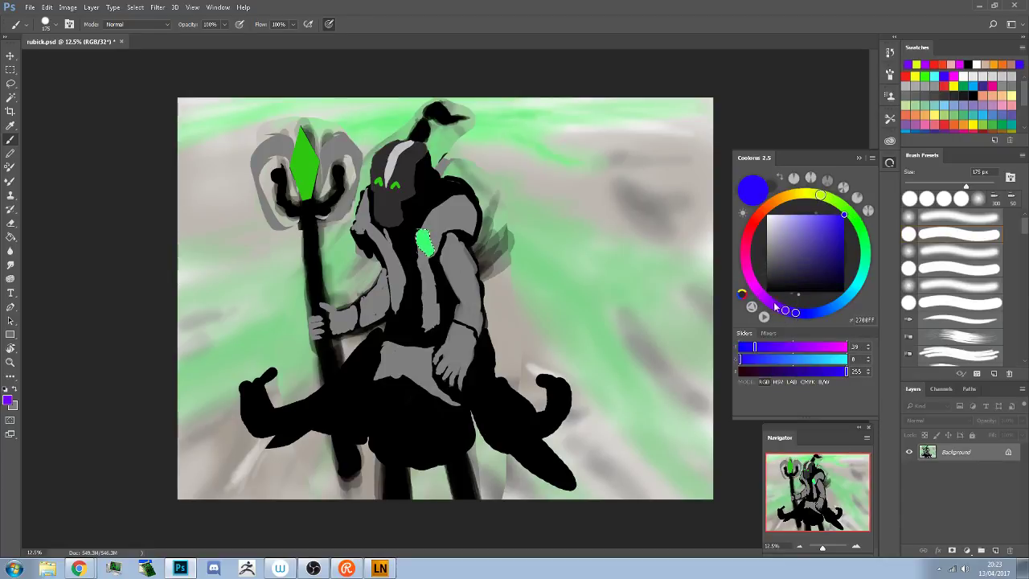
left_click_drag(776, 308, 757, 290)
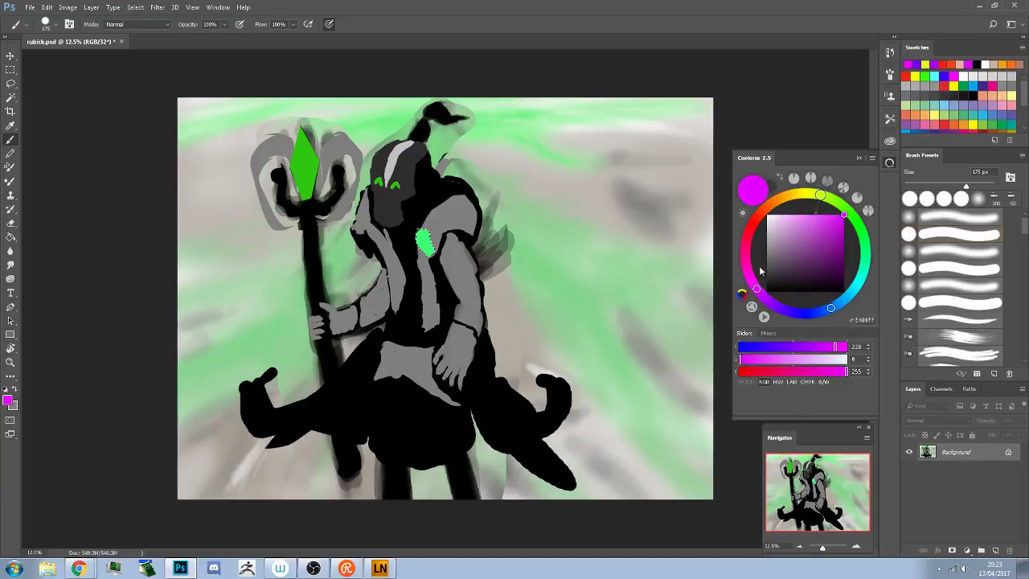
mouse_move(819, 196)
left_mouse_down()
mouse_move(808, 195)
mouse_move(825, 195)
mouse_move(849, 221)
left_mouse_up()
left_click(757, 291)
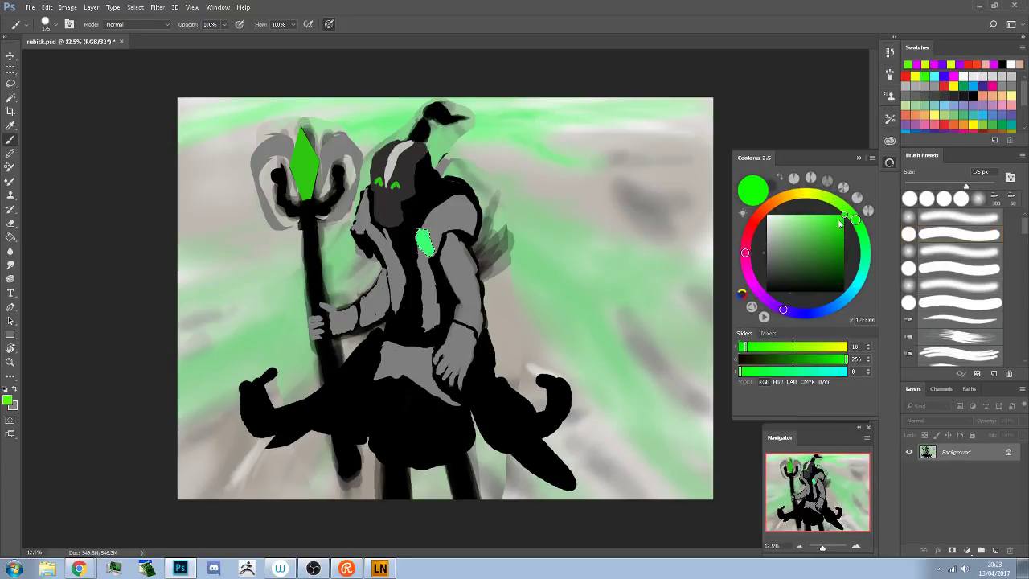
mouse_move(784, 313)
left_mouse_down()
mouse_move(770, 303)
mouse_move(782, 293)
left_mouse_up()
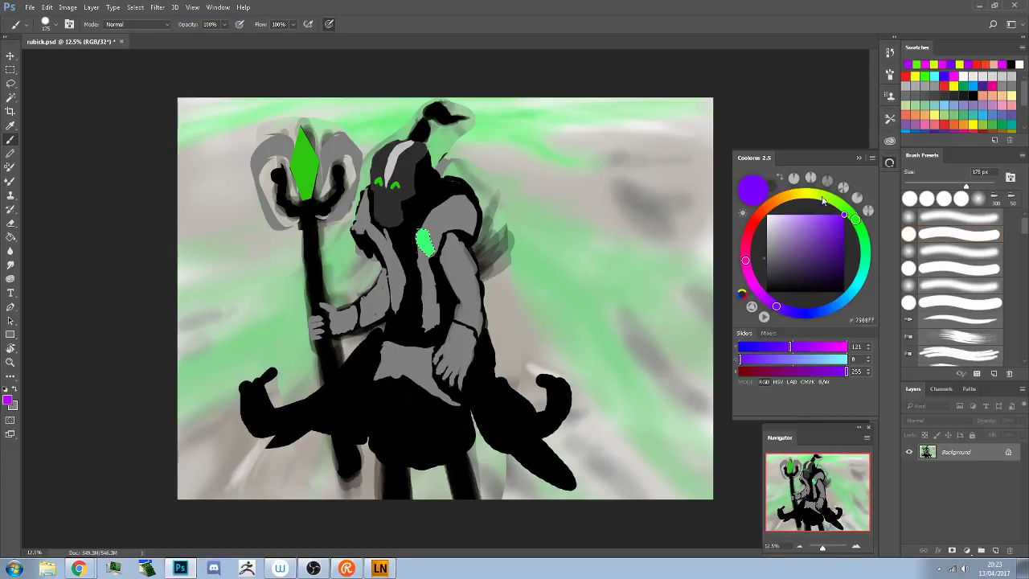
left_click_drag(762, 287, 758, 296)
left_click_drag(850, 215, 841, 206)
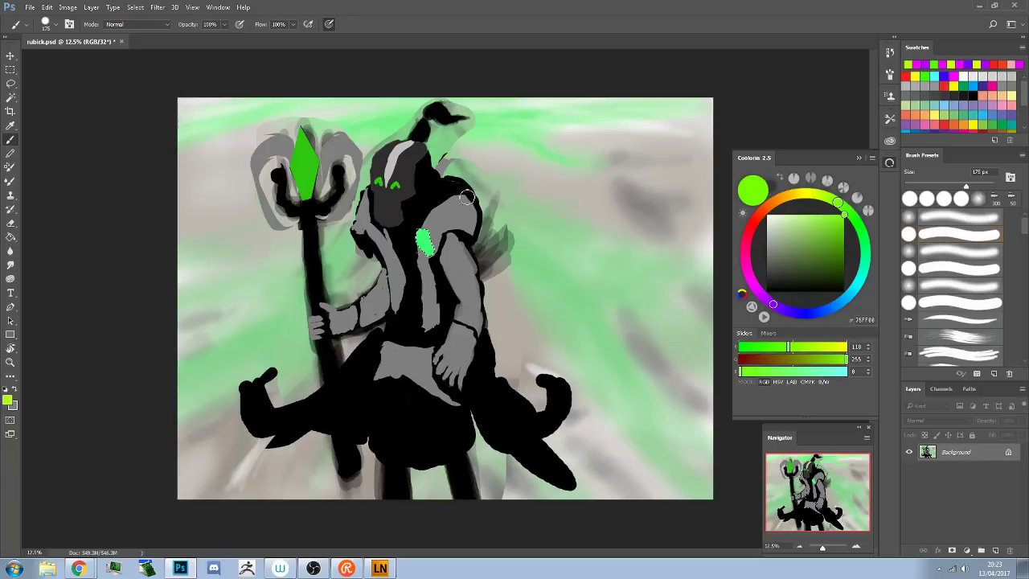
Paint the shoulder patch yellow-green in Normal mode and switch the inner picker to a triangle
left_click_drag(423, 235, 425, 251)
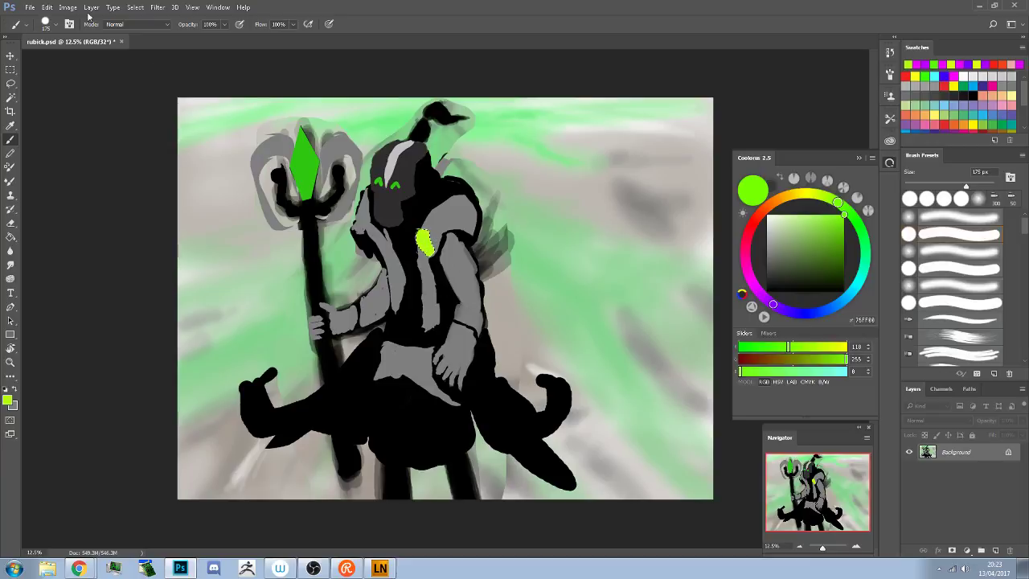
left_click(128, 24)
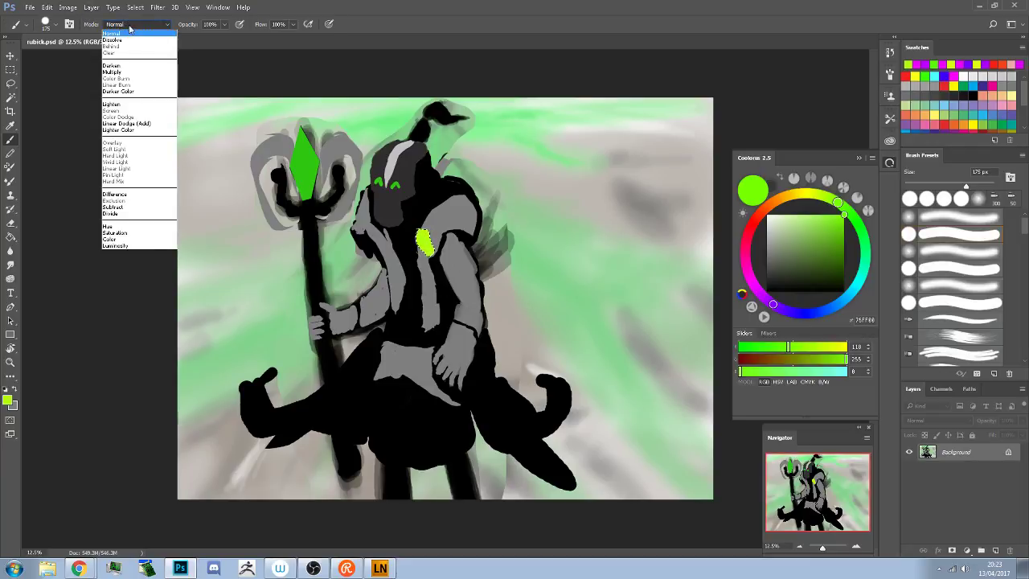
left_click(126, 35)
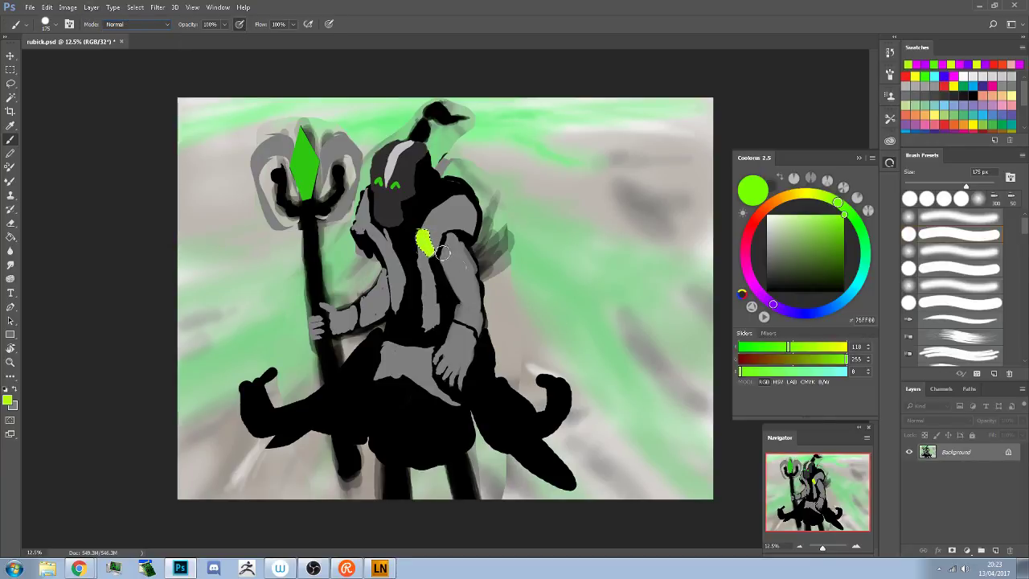
left_click(749, 303)
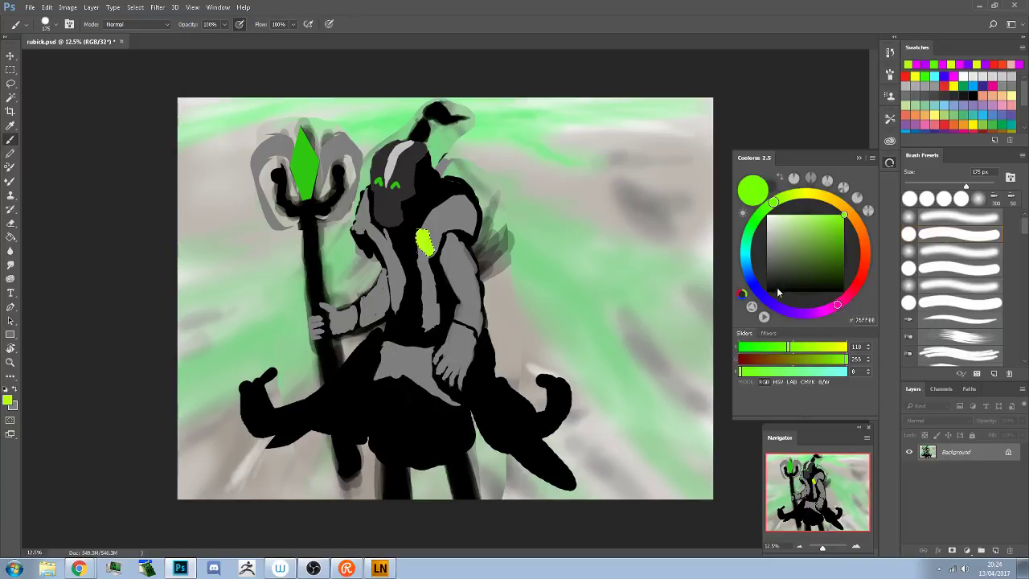
Toggle gamut lock on and off on the triangle picker, leaving the full-colour wheel
left_click(759, 307)
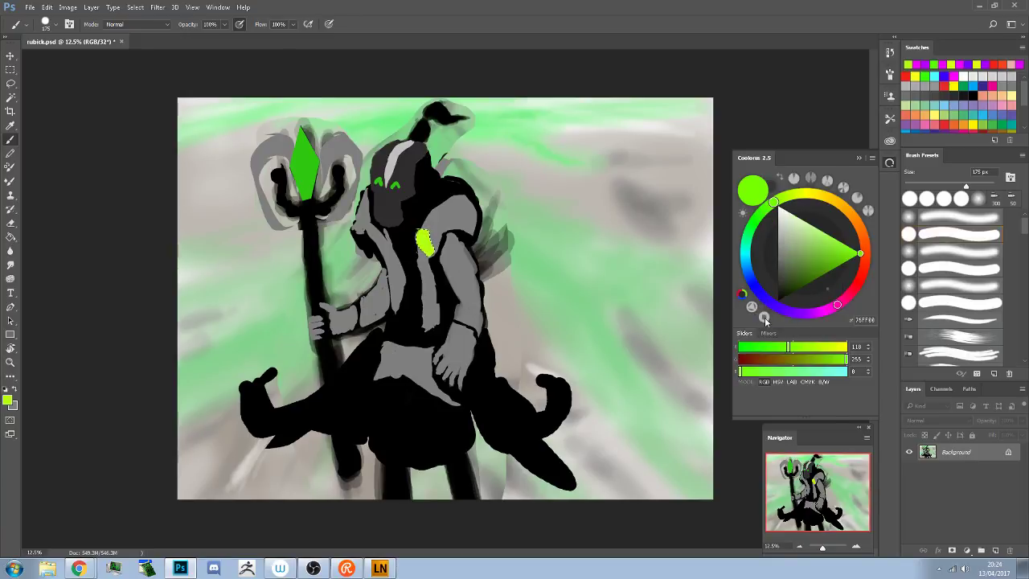
left_click(753, 307)
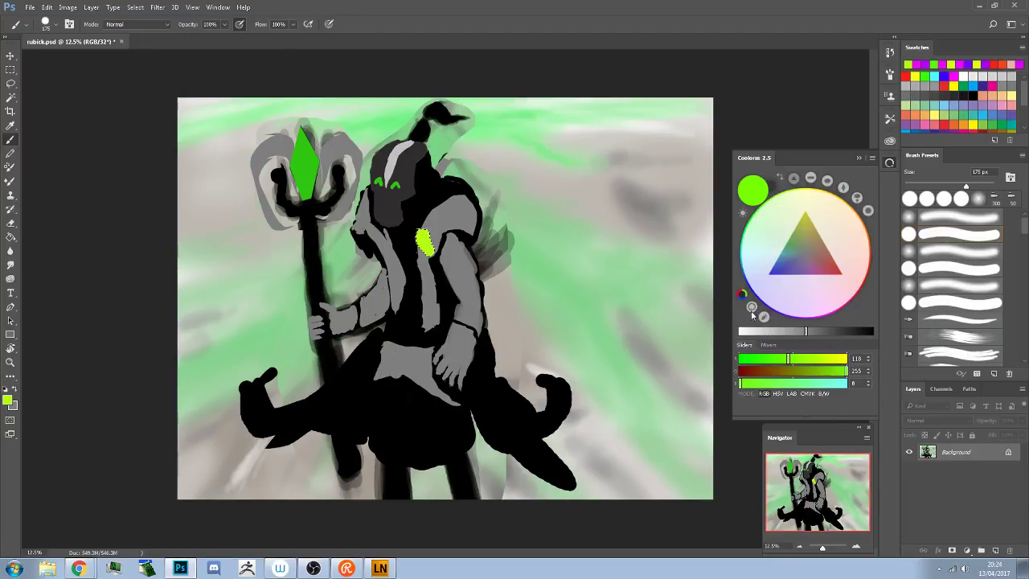
left_click(752, 308)
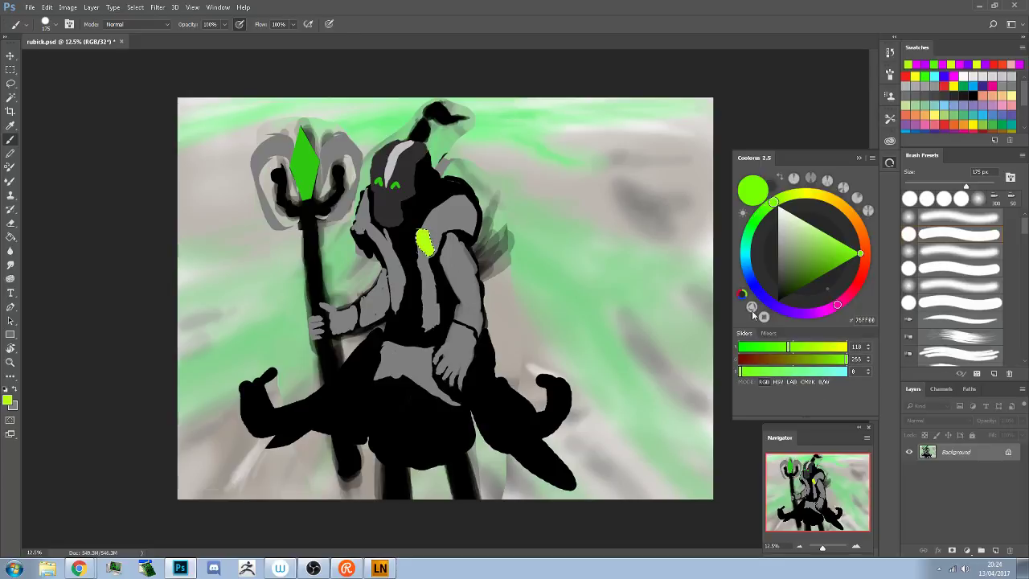
left_click(752, 309)
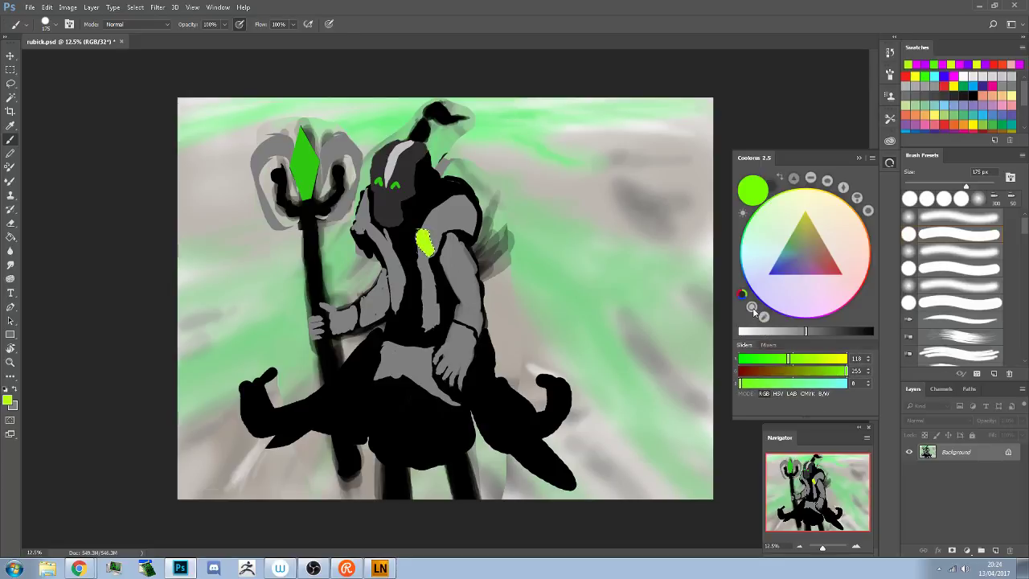
left_click(752, 309)
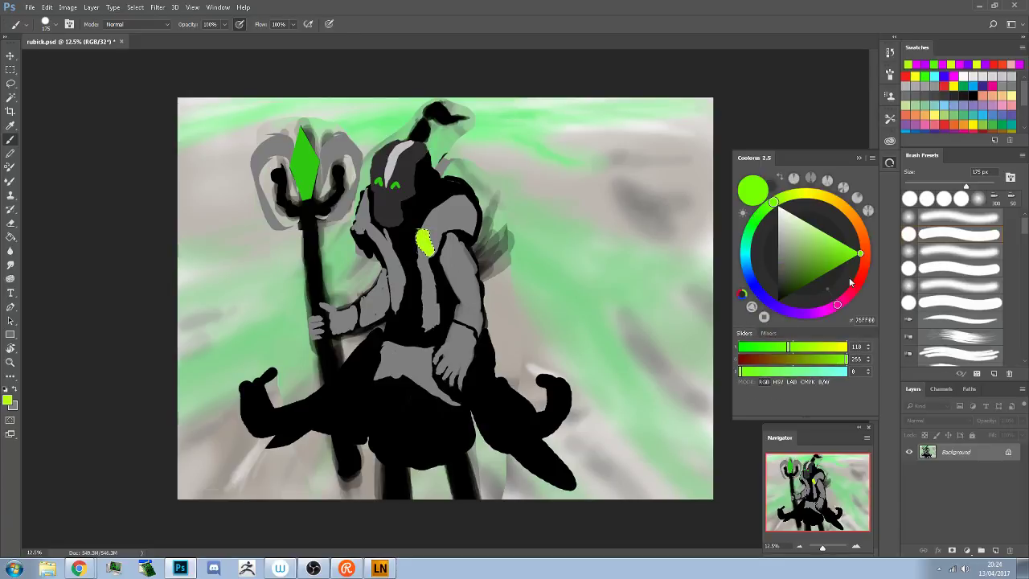
Set the painting colour to pure red and paint over the lime shoulder patch
mouse_move(866, 271)
left_mouse_down()
mouse_move(839, 254)
mouse_move(863, 270)
left_mouse_up()
left_click(867, 253)
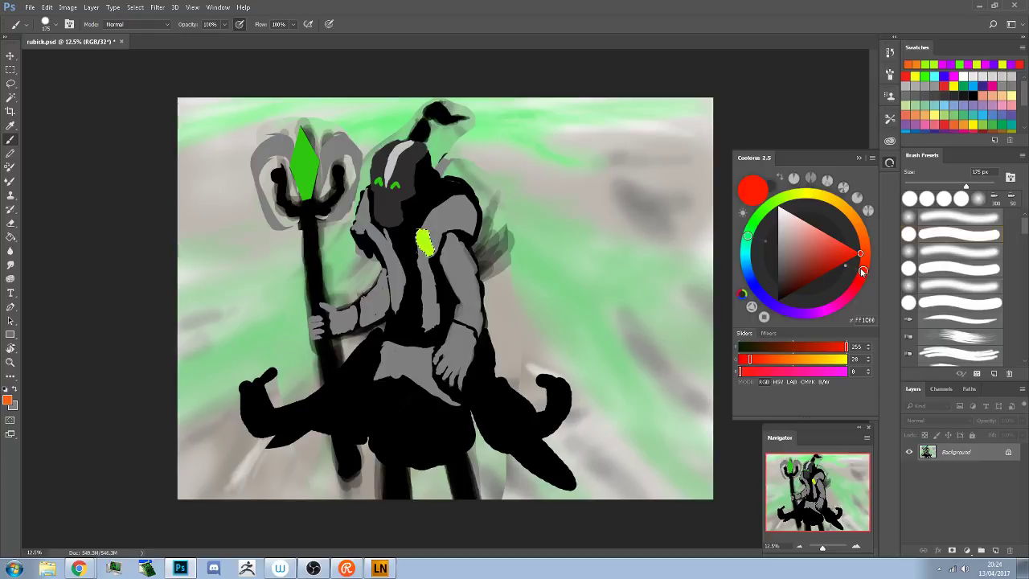
left_click_drag(754, 361, 737, 361)
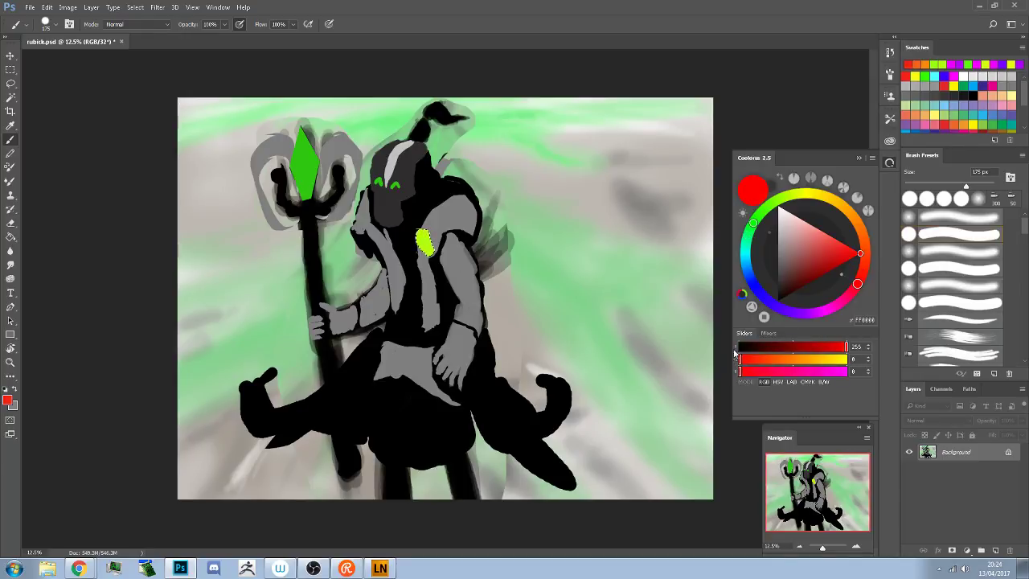
mouse_move(411, 254)
left_mouse_down()
mouse_move(458, 233)
mouse_move(409, 270)
mouse_move(439, 218)
mouse_move(409, 254)
mouse_move(449, 242)
mouse_move(412, 264)
mouse_move(454, 210)
mouse_move(408, 241)
left_mouse_up()
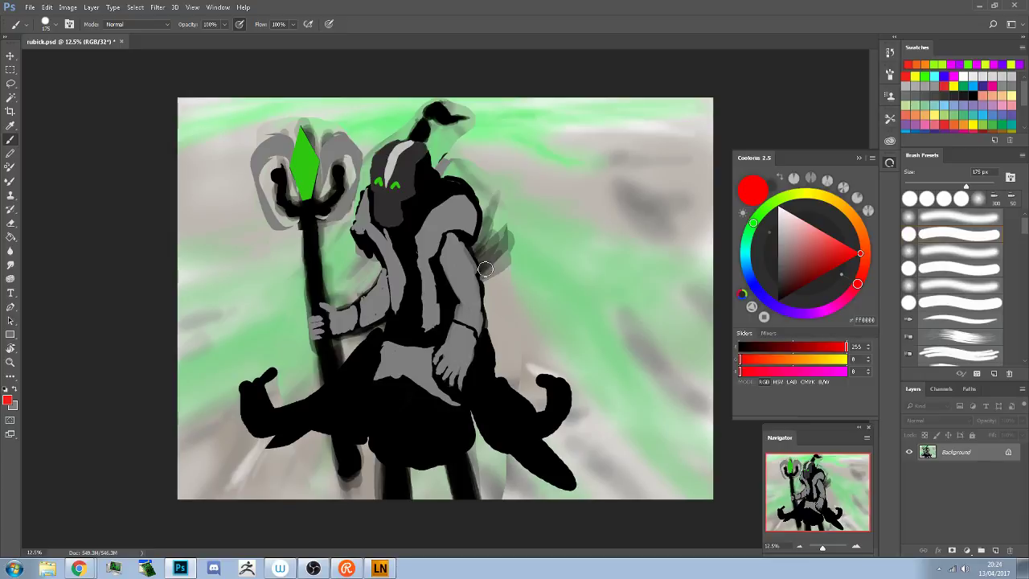
Change the painting colour to a dark, muted mustard gold
left_click_drag(845, 207, 832, 201)
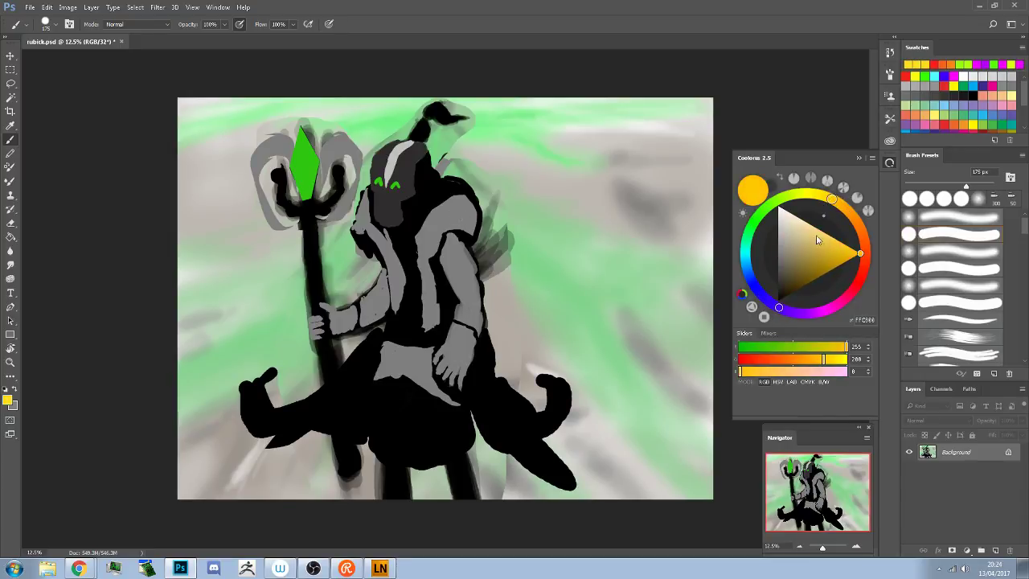
left_click_drag(833, 255, 829, 262)
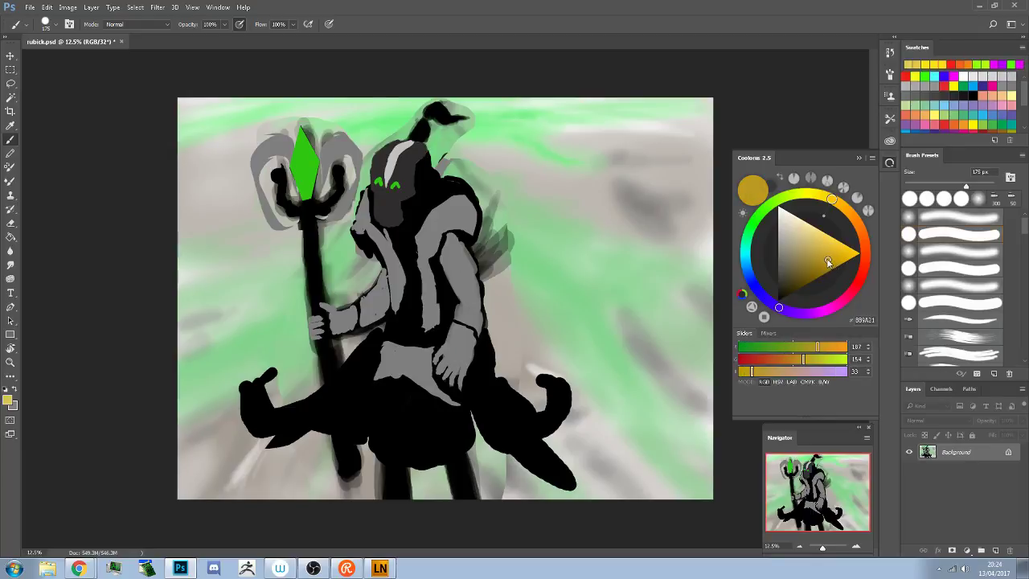
left_click(773, 333)
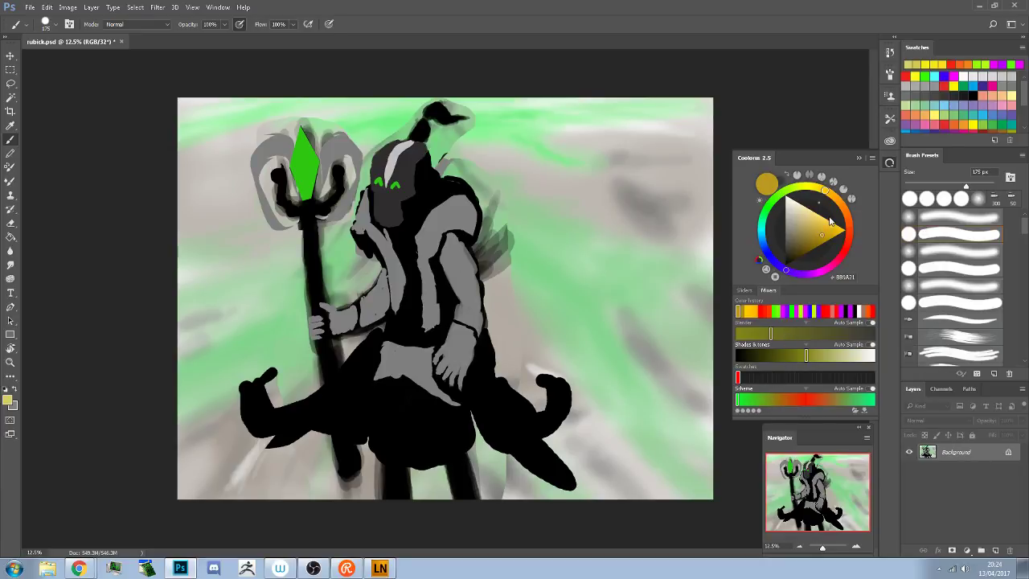
Shift the hue from red to a bright golden yellow and reuse an orange-yellow from recent colours
left_click_drag(823, 194, 831, 195)
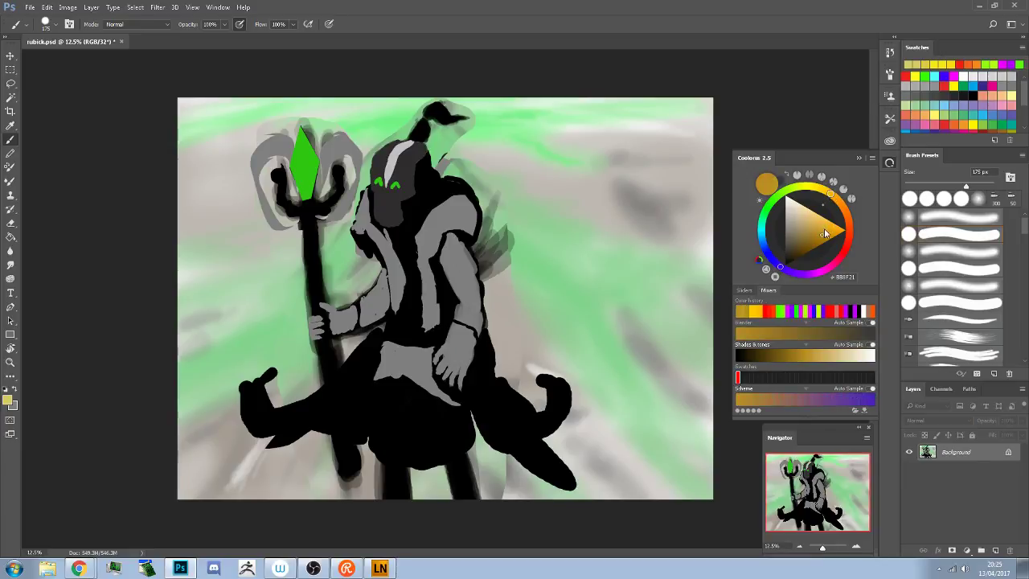
mouse_move(825, 233)
left_mouse_down()
mouse_move(821, 221)
mouse_move(825, 231)
mouse_move(834, 218)
mouse_move(824, 218)
mouse_move(856, 227)
left_mouse_up()
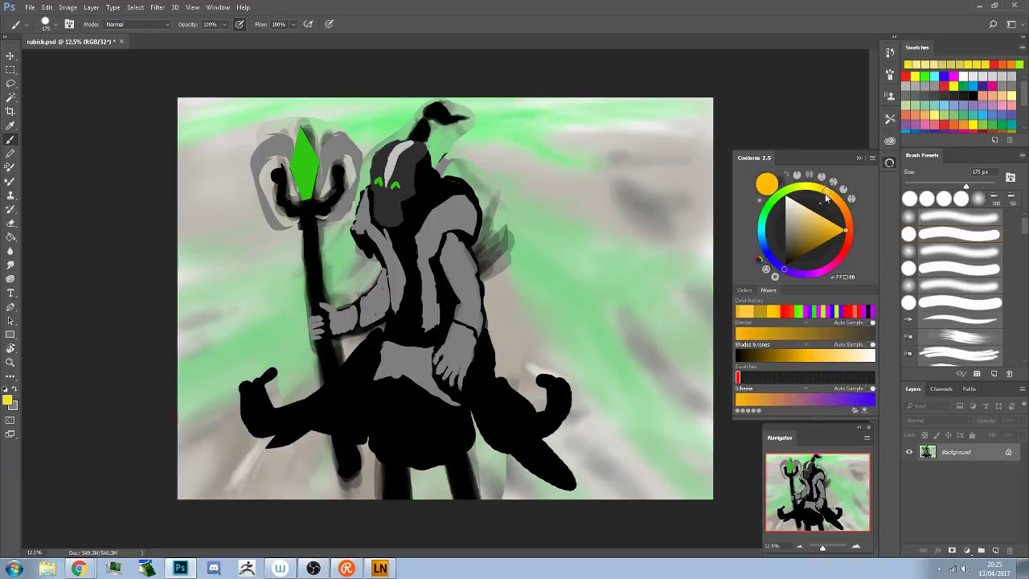
mouse_move(831, 196)
left_mouse_down()
mouse_move(811, 189)
mouse_move(828, 191)
left_mouse_up()
left_click(839, 229)
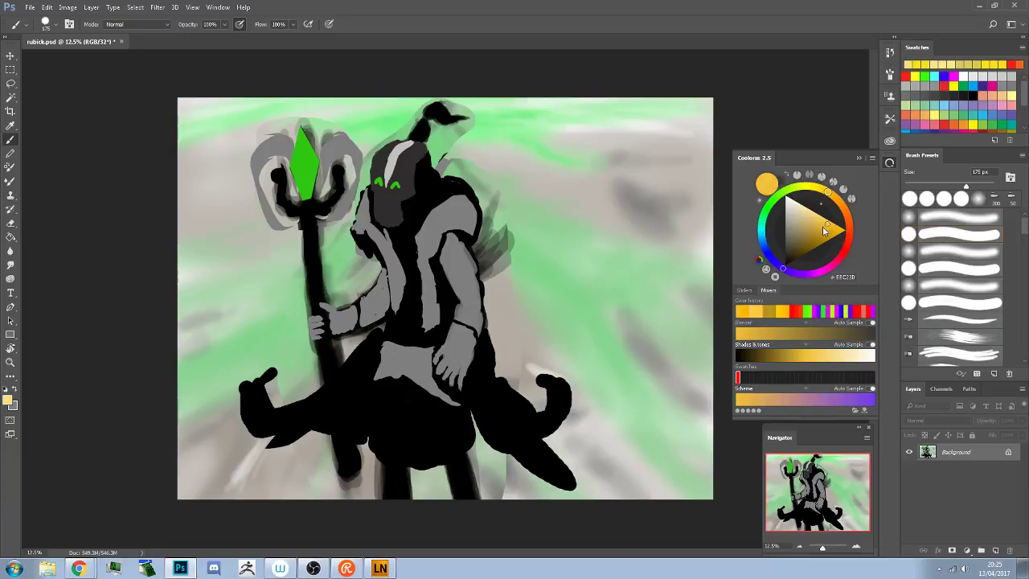
left_click(828, 228)
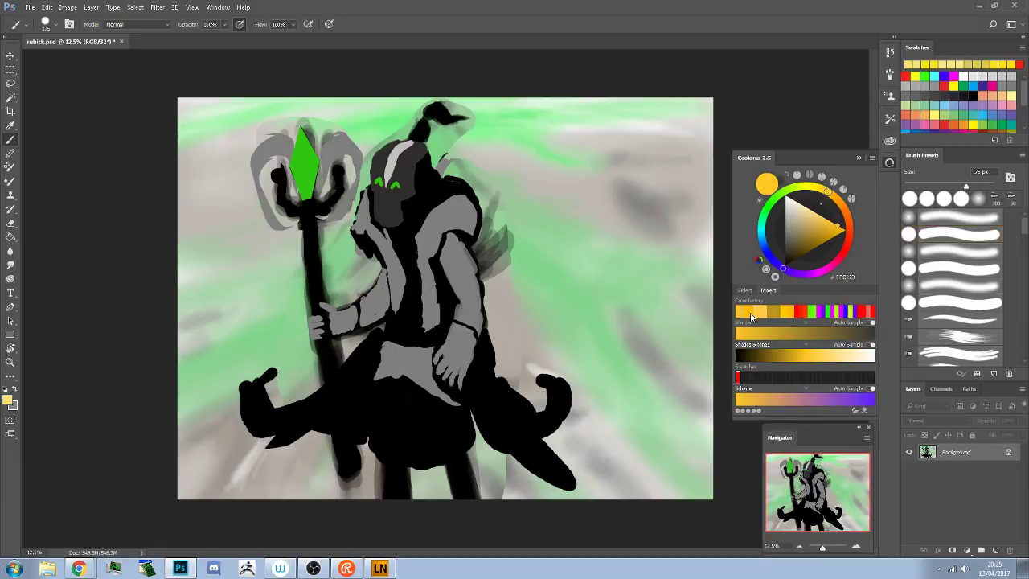
left_click(750, 313)
Test yellow on the chest and shoulder, undo both strokes, and dismiss the locked-layer alert
left_click(428, 233)
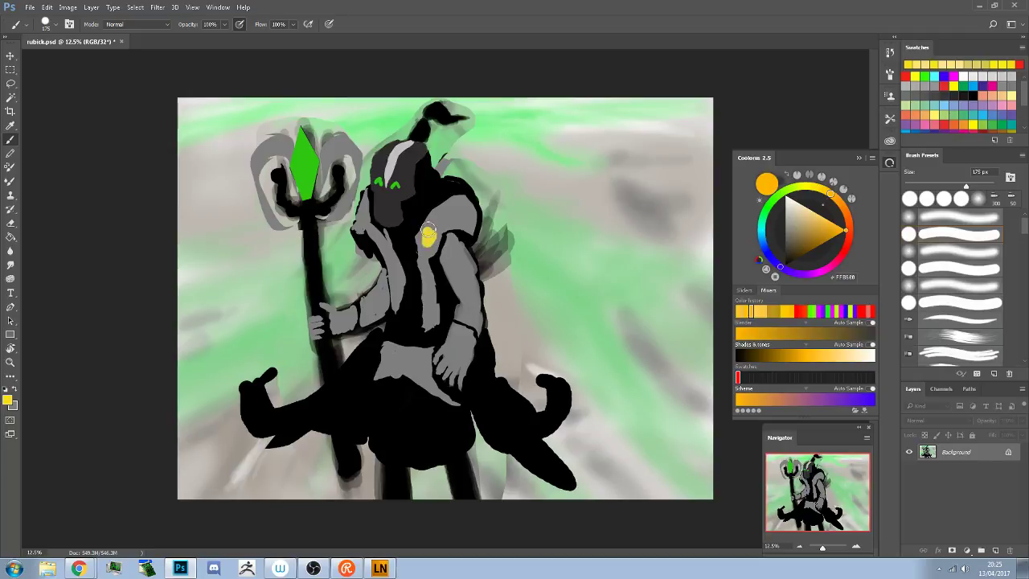
key("ctrl+z")
mouse_move(455, 209)
left_mouse_down()
mouse_move(436, 233)
mouse_move(462, 197)
left_mouse_up()
key("ctrl+alt+z")
key("ctrl+alt+z")
key("ctrl+alt+z")
key("ctrl+alt+z")
left_click(441, 215, "ctrl")
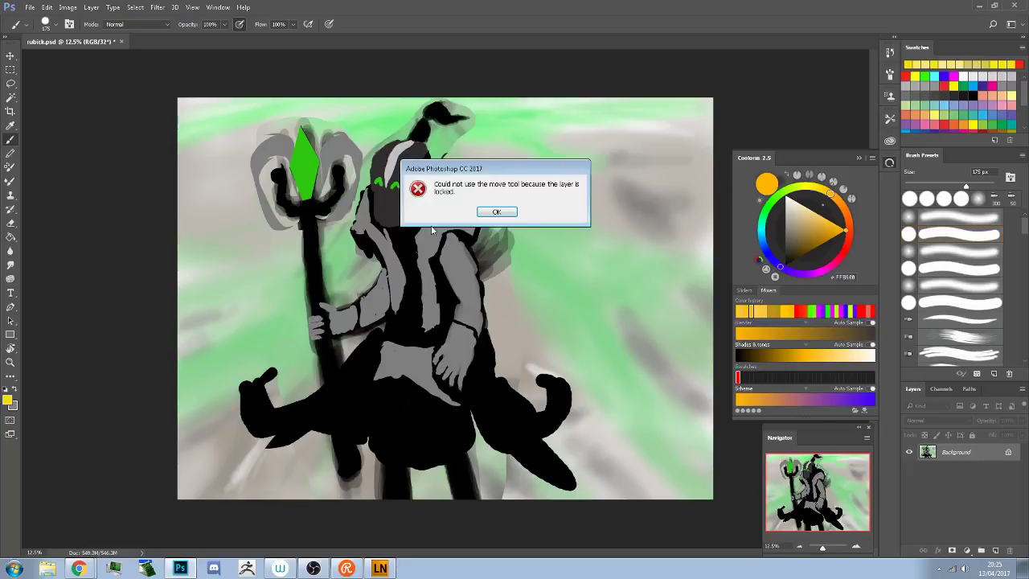
left_click(495, 213)
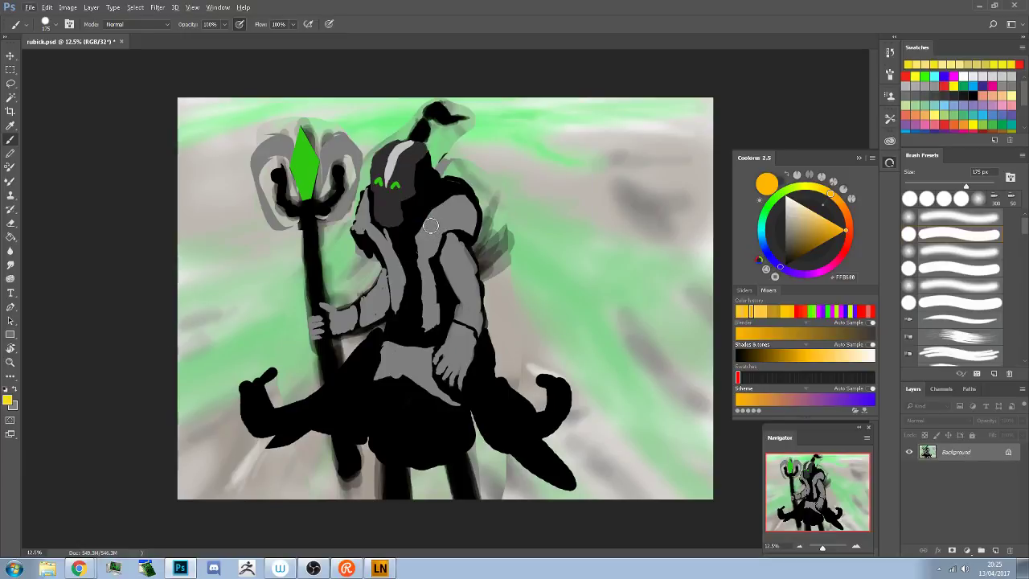
Try dark grey, magenta and yellow-orange strokes on the shoulder and upper arm, undoing each one
left_click(404, 196, "alt")
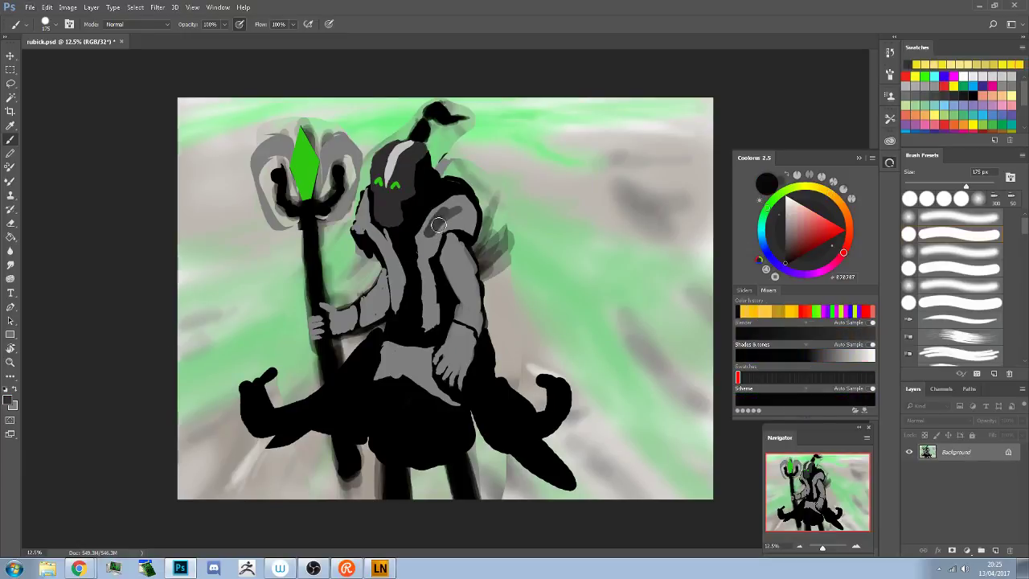
mouse_move(438, 225)
left_mouse_down()
mouse_move(463, 209)
mouse_move(447, 223)
left_mouse_up()
key("ctrl+z")
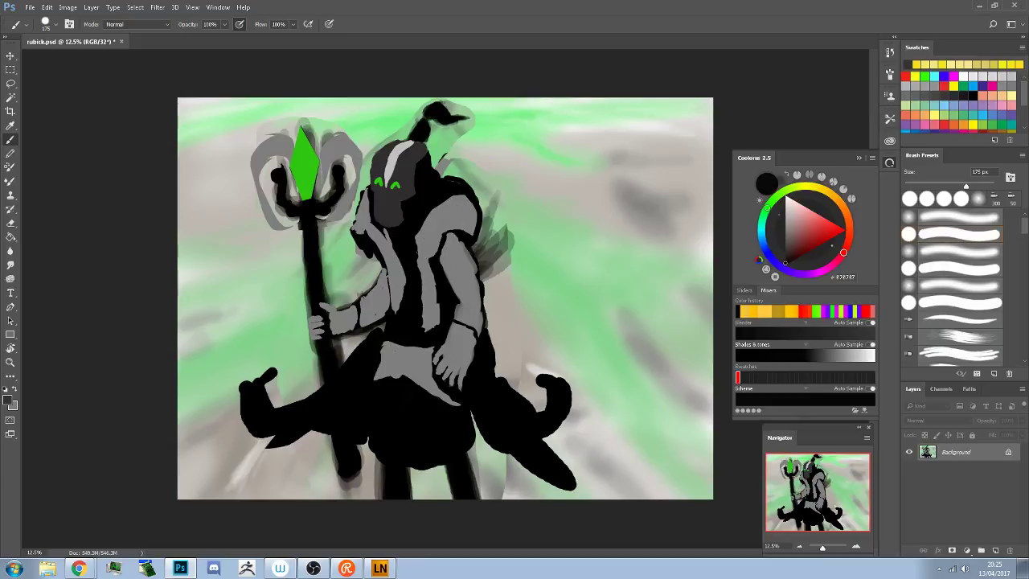
left_click(823, 312)
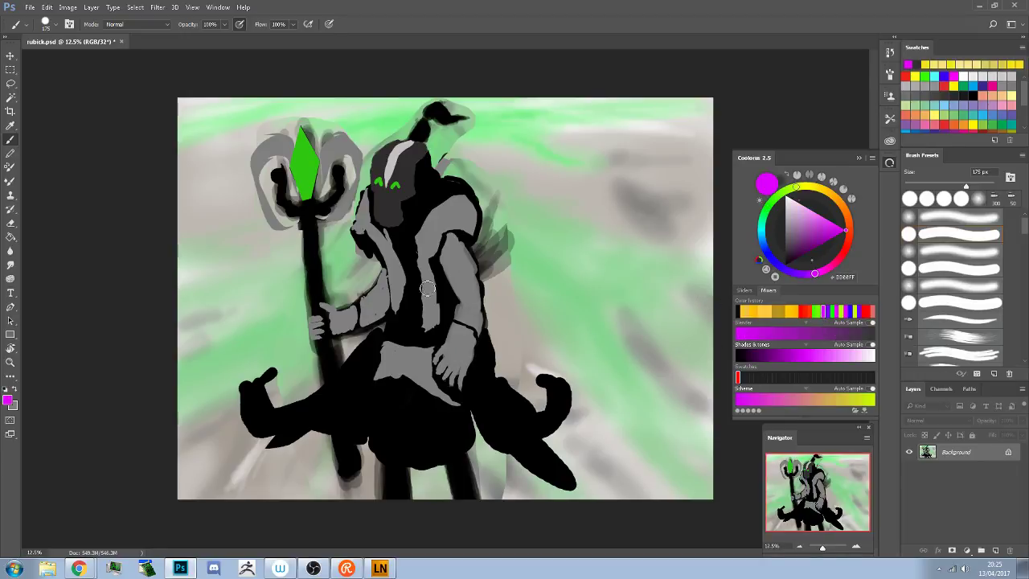
left_click_drag(458, 262, 465, 298)
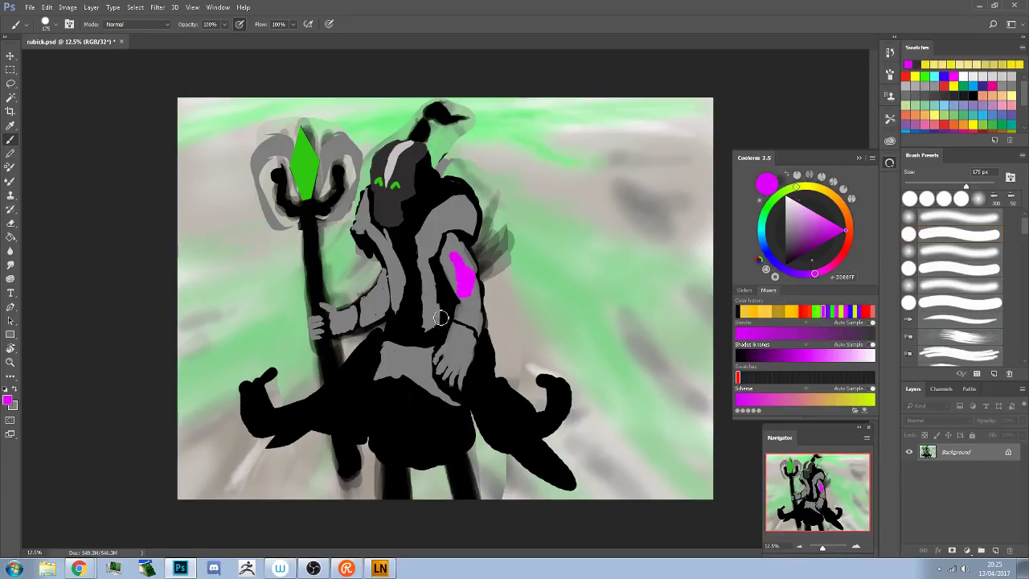
key("ctrl+z")
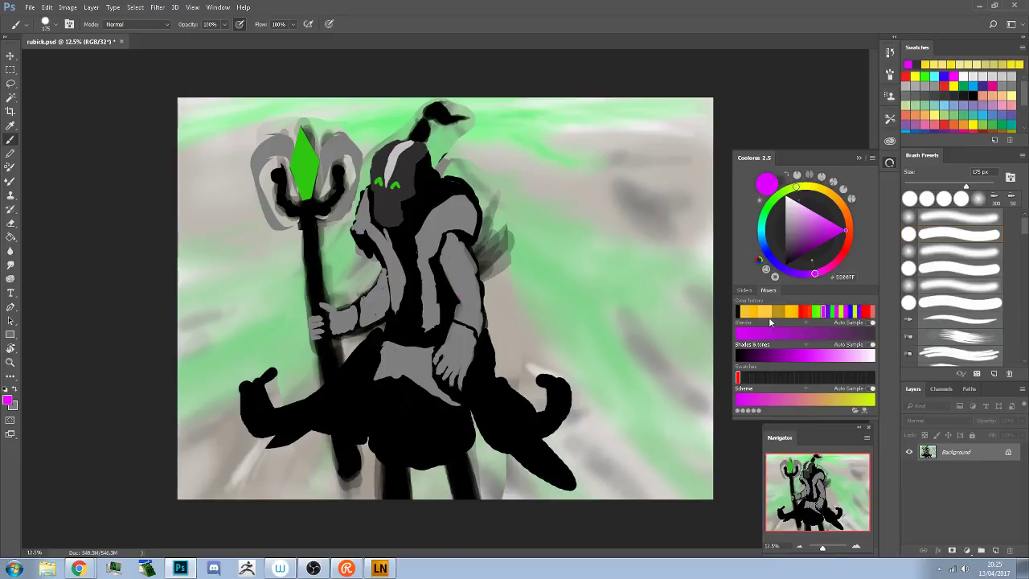
left_click(754, 314)
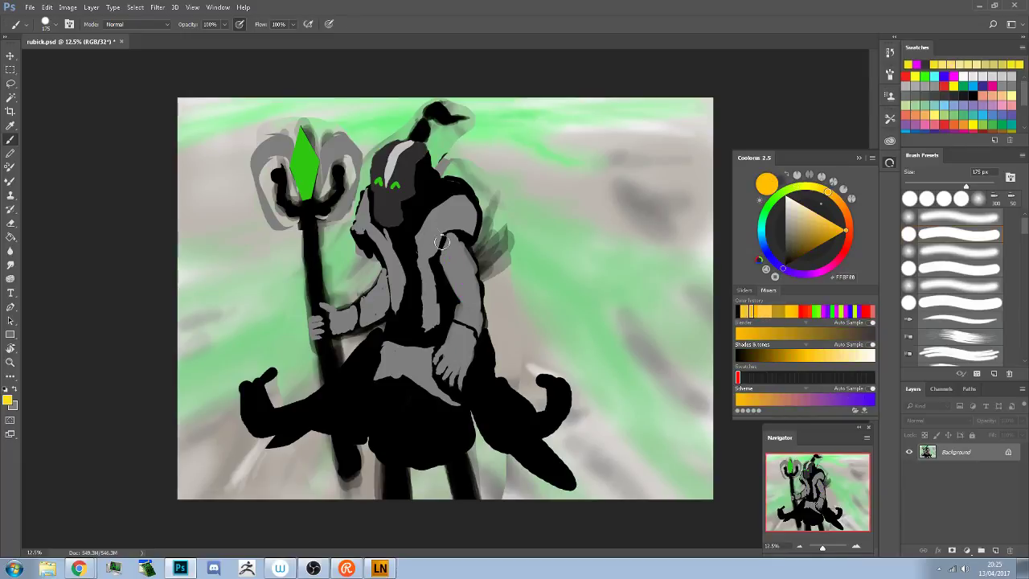
mouse_move(456, 215)
left_mouse_down()
mouse_move(422, 253)
mouse_move(465, 211)
mouse_move(434, 229)
mouse_move(474, 211)
left_mouse_up()
key("ctrl+z")
key(".")
key("ctrl+z")
left_click(46, 8)
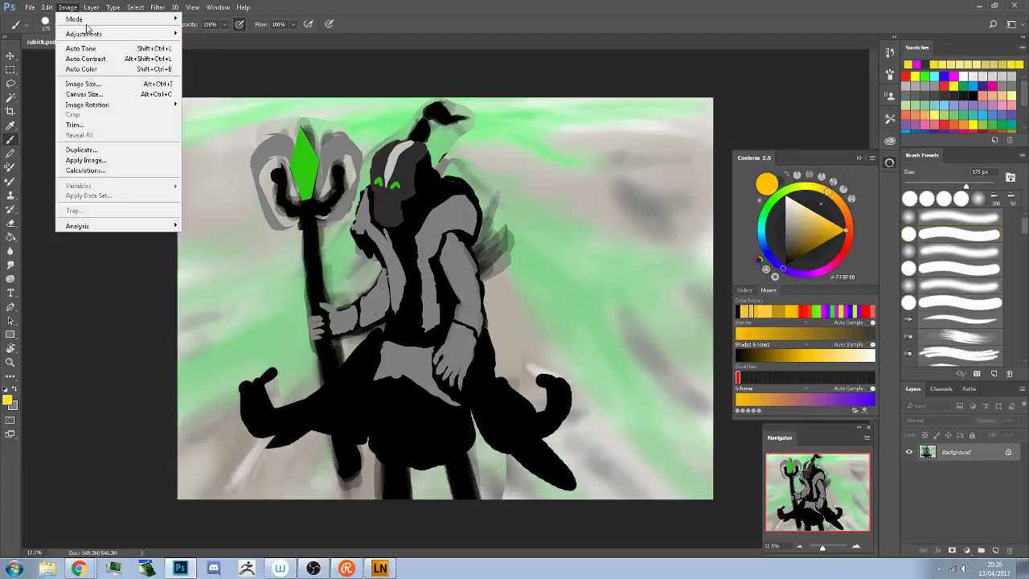
mouse_move(86, 34)
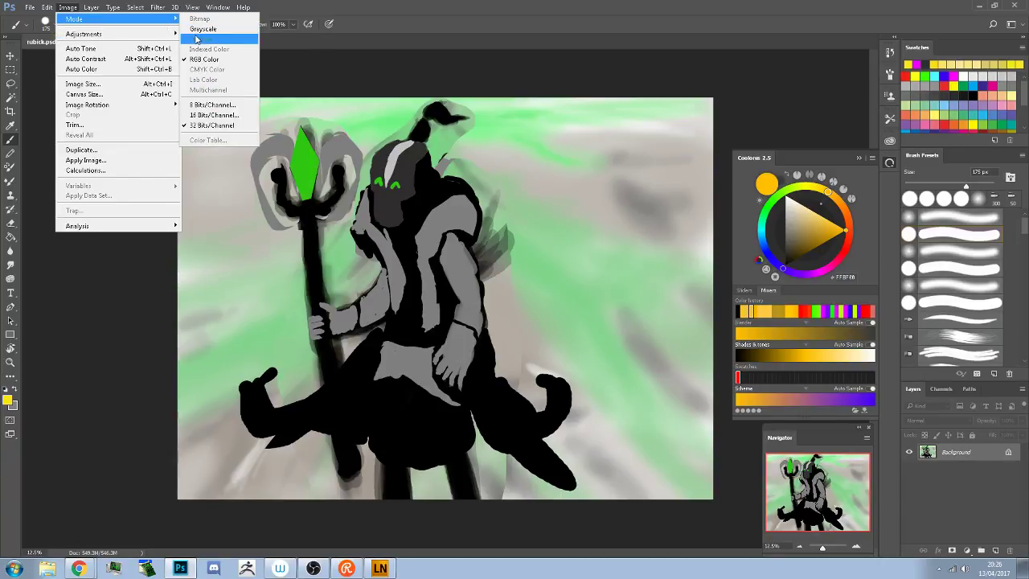
left_click(205, 113)
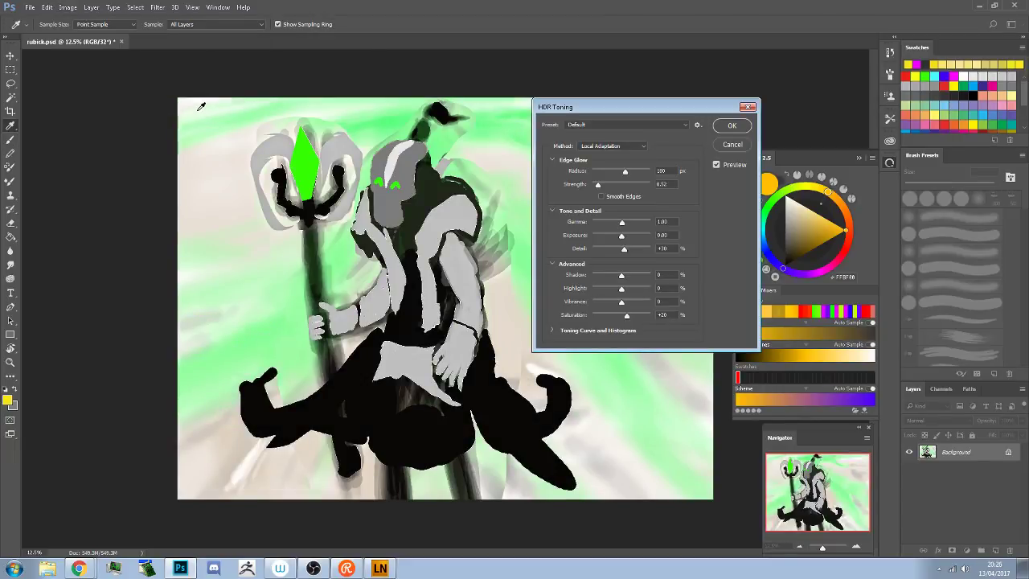
left_click(675, 126)
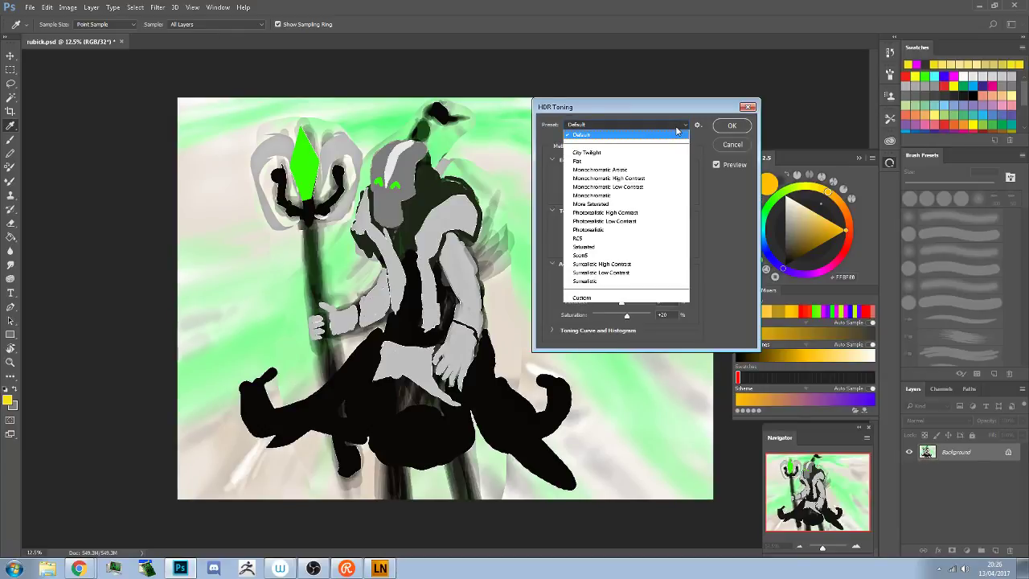
left_click(676, 130)
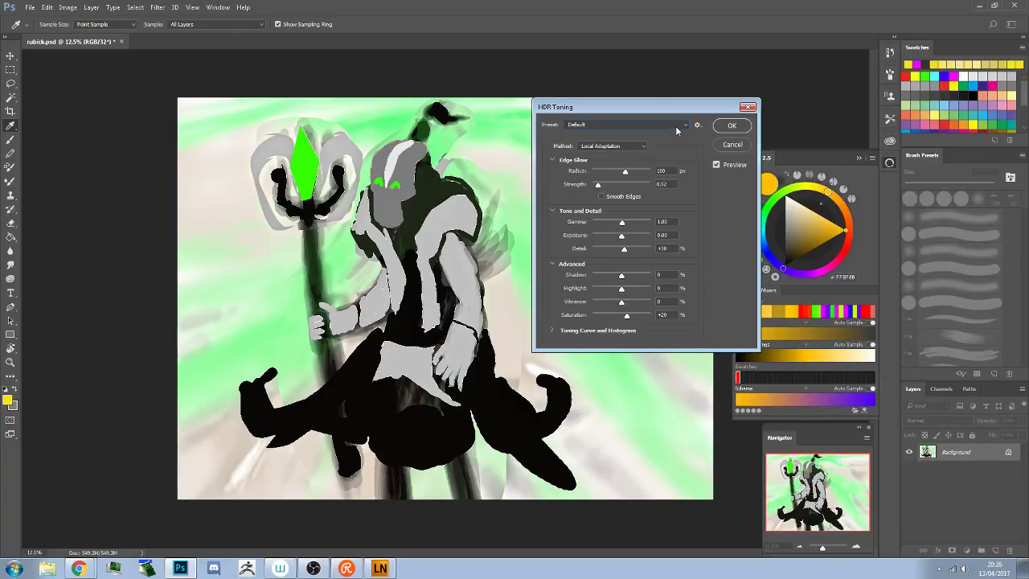
left_click(638, 151)
left_click(638, 151)
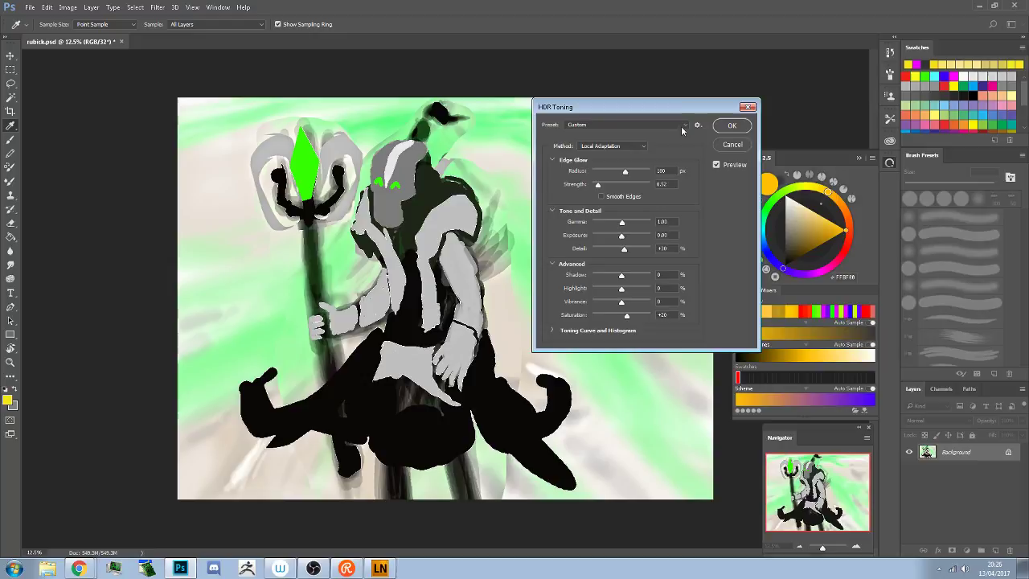
left_click(722, 125)
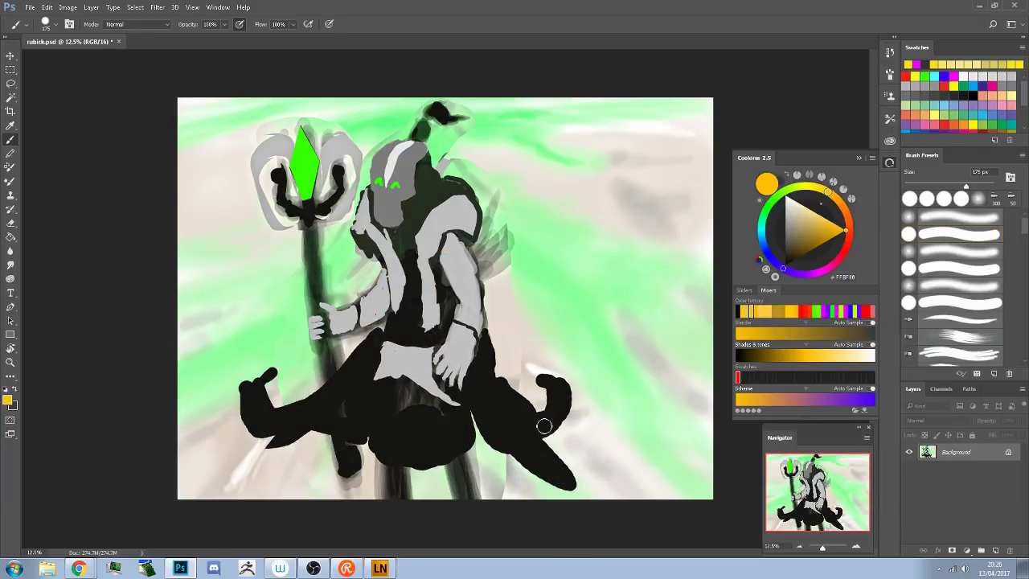
key("ctrl+z")
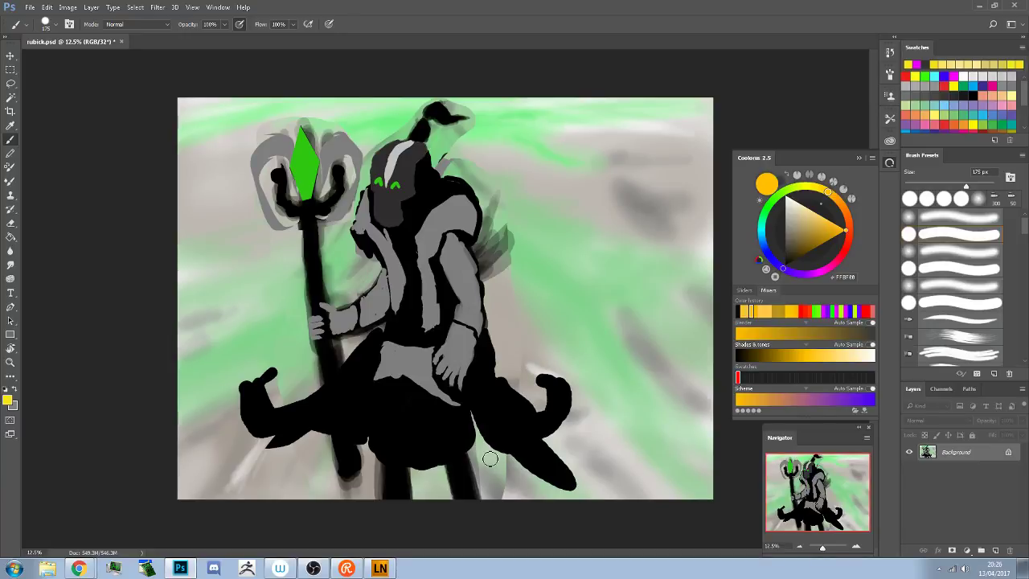
Convert the Background layer into a smart object named Layer 0
right_click(922, 456)
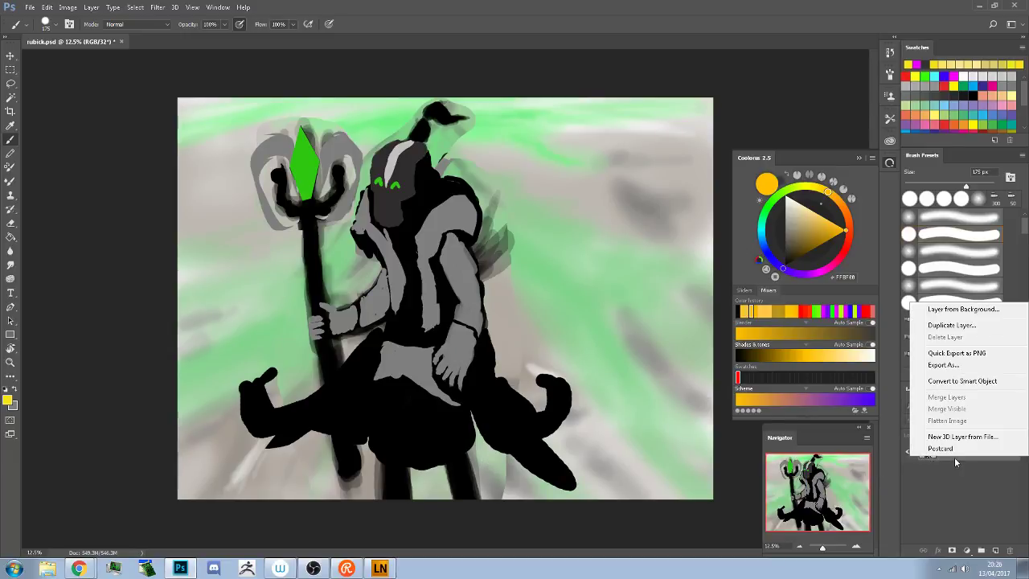
left_click(967, 384)
key("Return")
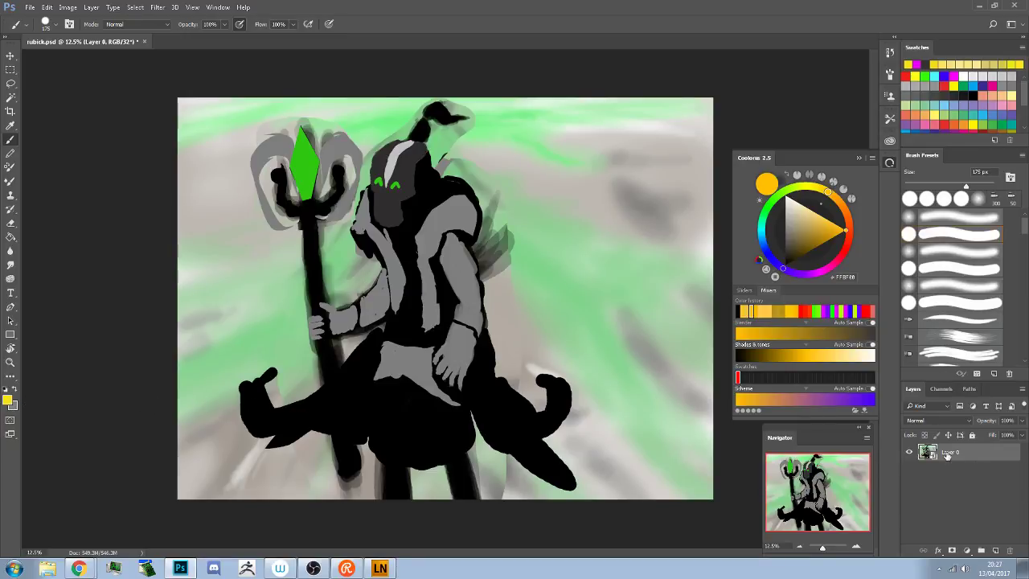
Decline rasterizing, revert to the plain Background layer, and undo a test yellow stroke over the head
left_click(504, 442)
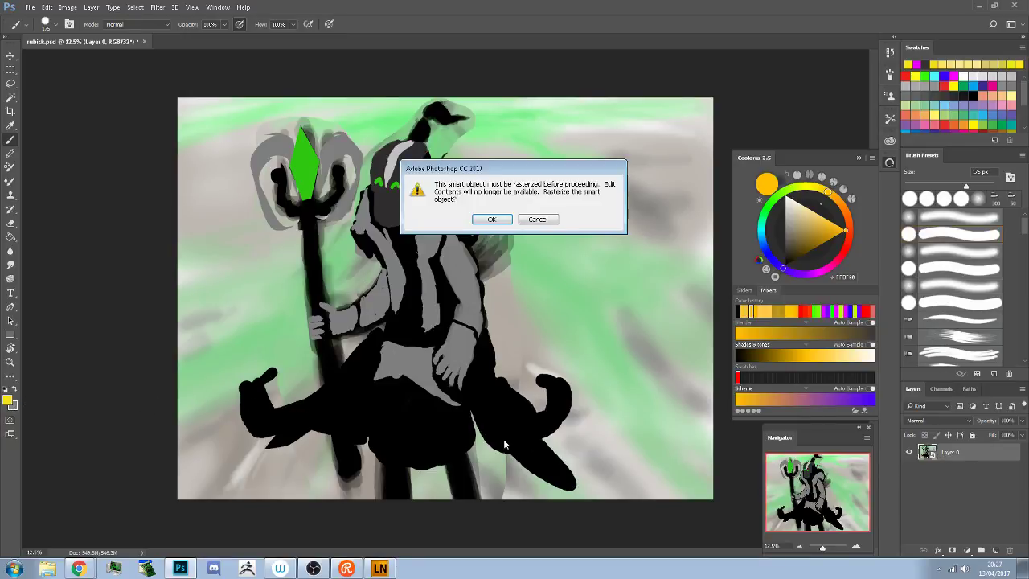
left_click(542, 220)
key("ctrl+z")
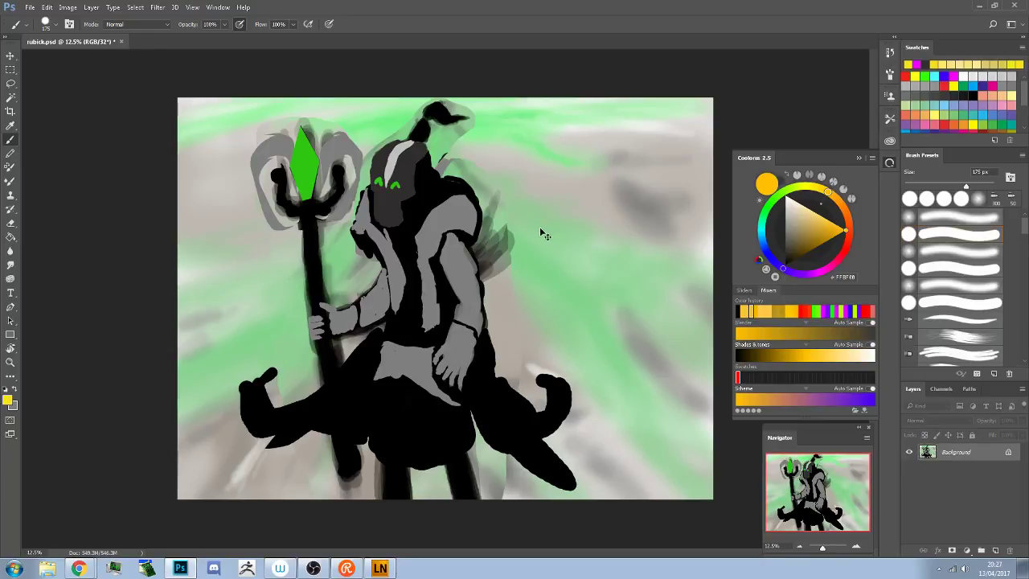
mouse_move(414, 150)
left_mouse_down()
mouse_move(344, 201)
mouse_move(448, 248)
mouse_move(328, 237)
left_mouse_up()
key("ctrl+z")
left_click(8, 400)
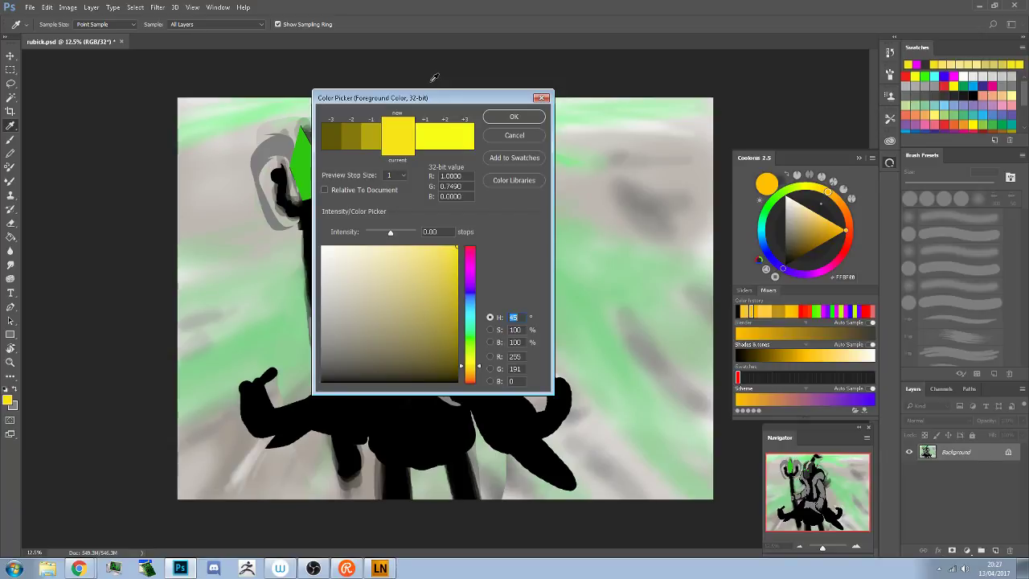
Enable Relative To Document and sample colours from the head, green eye, gem and grey armour
left_click(357, 192)
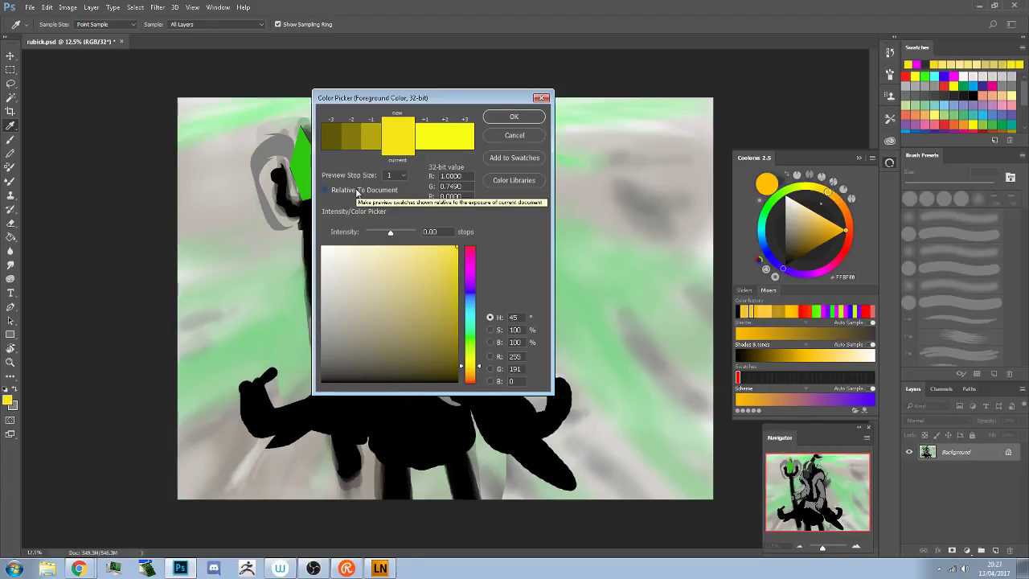
left_click(358, 191)
left_click(291, 165)
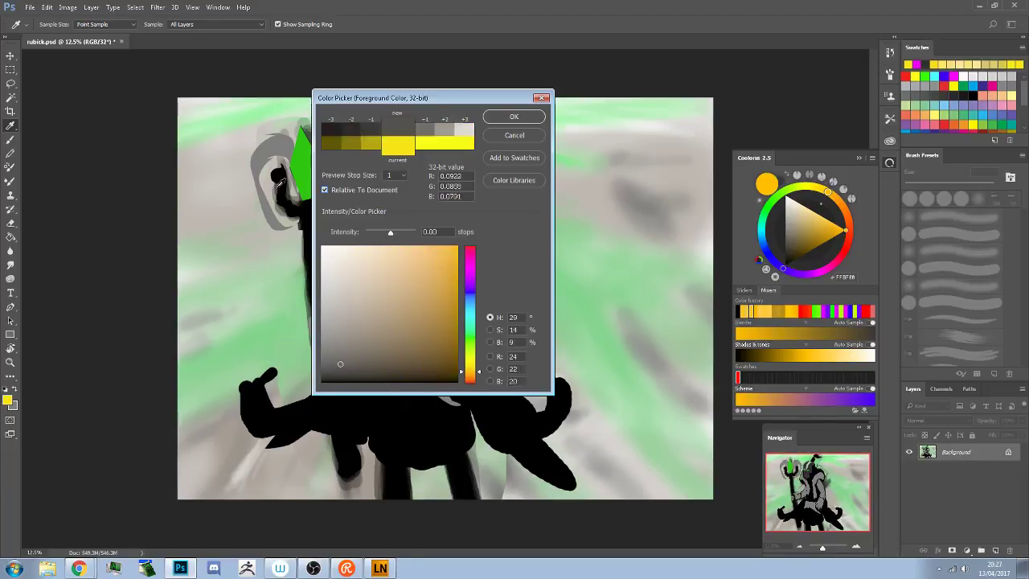
left_click(293, 164)
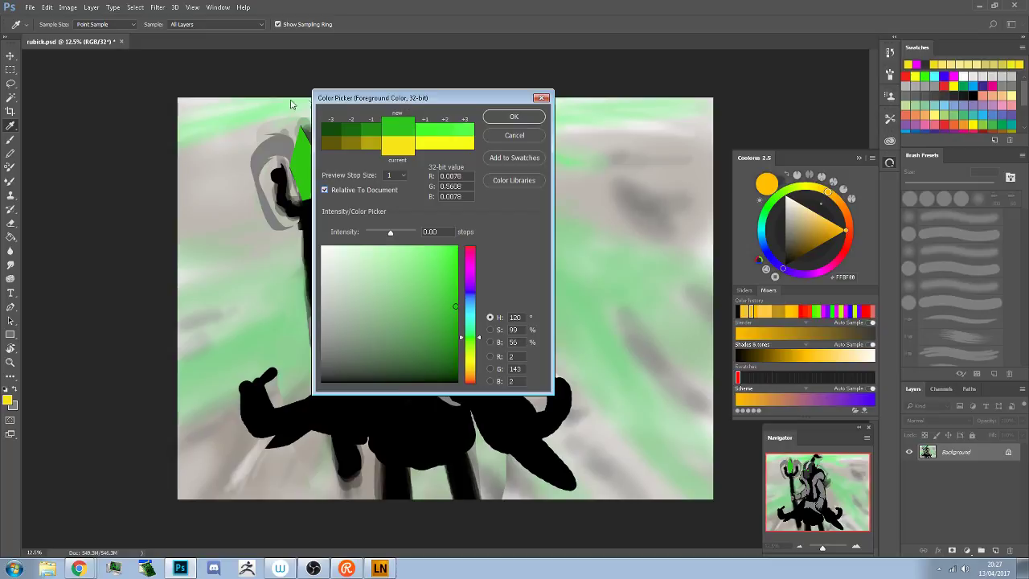
left_click_drag(403, 101, 178, 109)
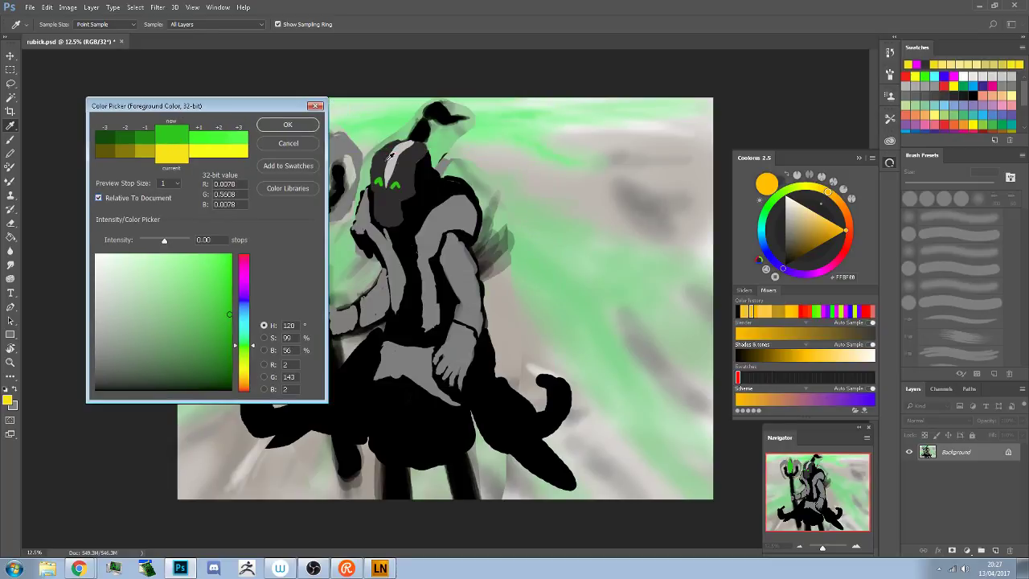
left_click_drag(398, 180, 428, 200)
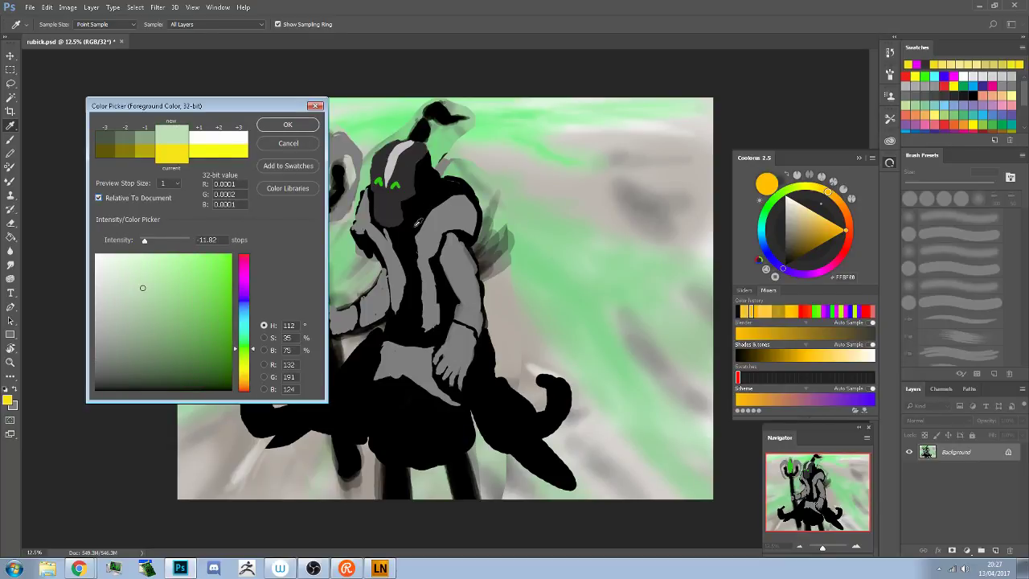
left_click_drag(417, 222, 442, 274)
Try the original yellow and a pale cream, then set the new colour to pure white
left_click(171, 162)
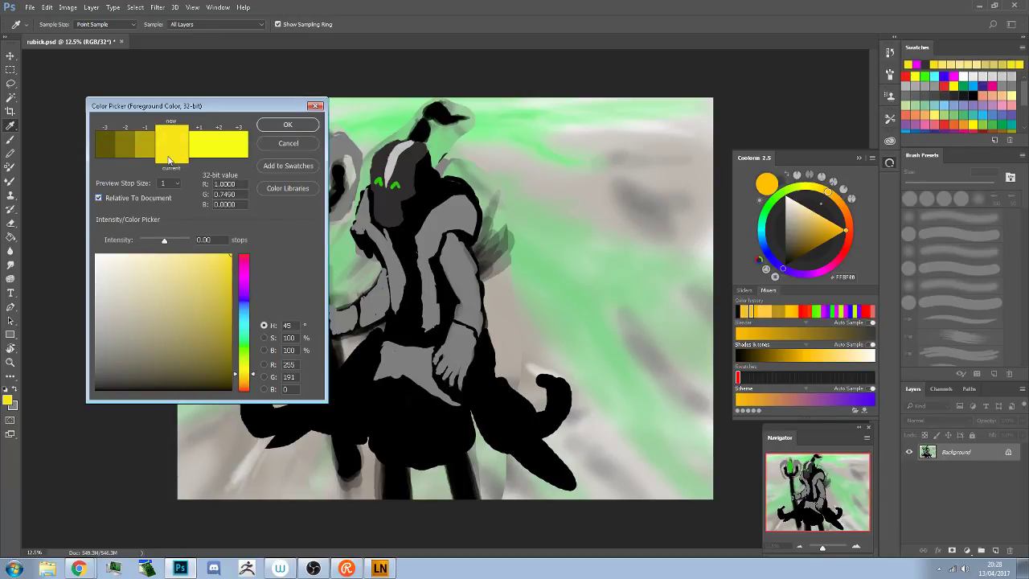
left_click(113, 256)
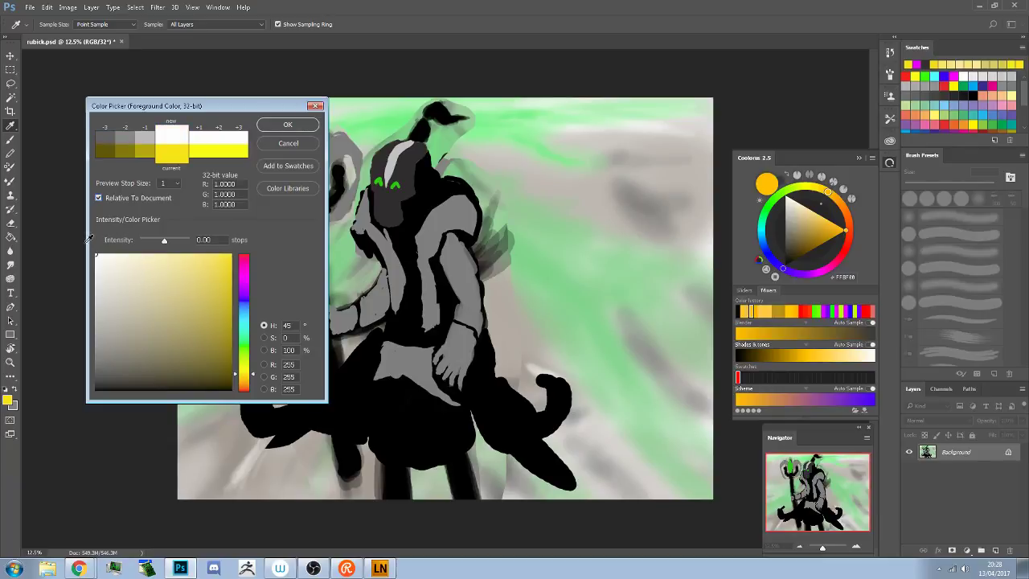
left_click(179, 158)
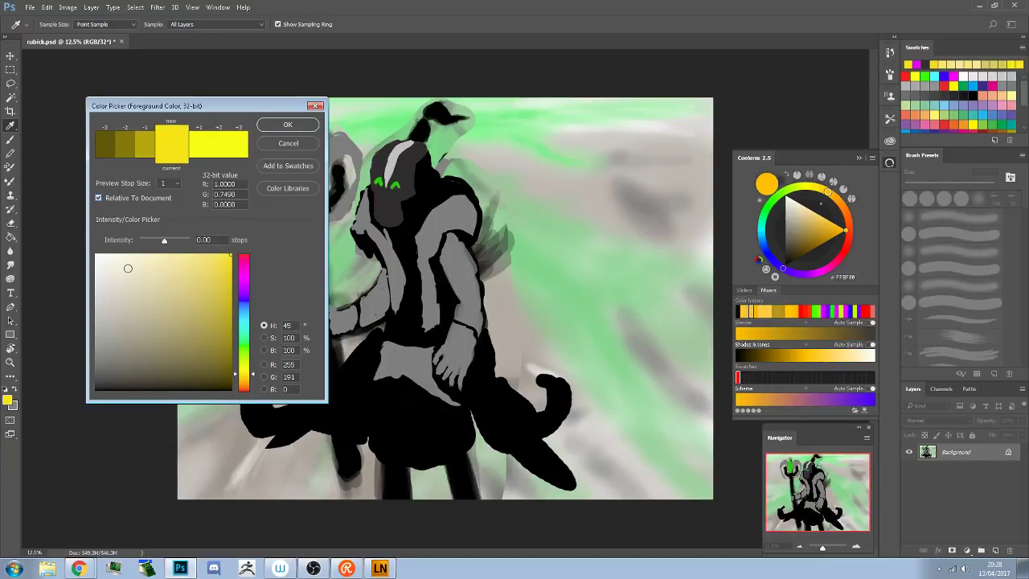
left_click_drag(129, 266, 93, 246)
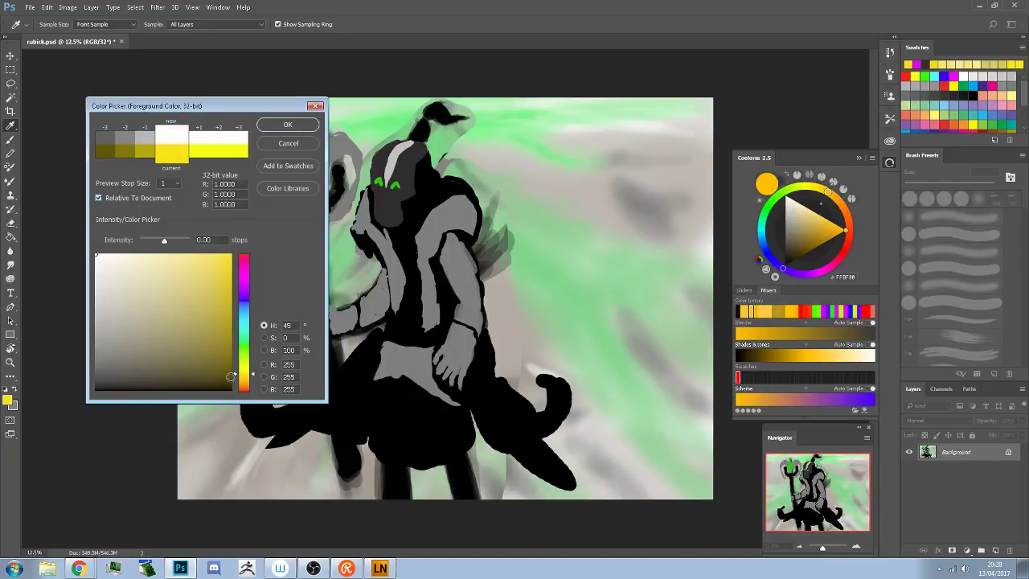
Close the colour picker and undo a broad black test stroke across the head
left_click(273, 132)
key("b")
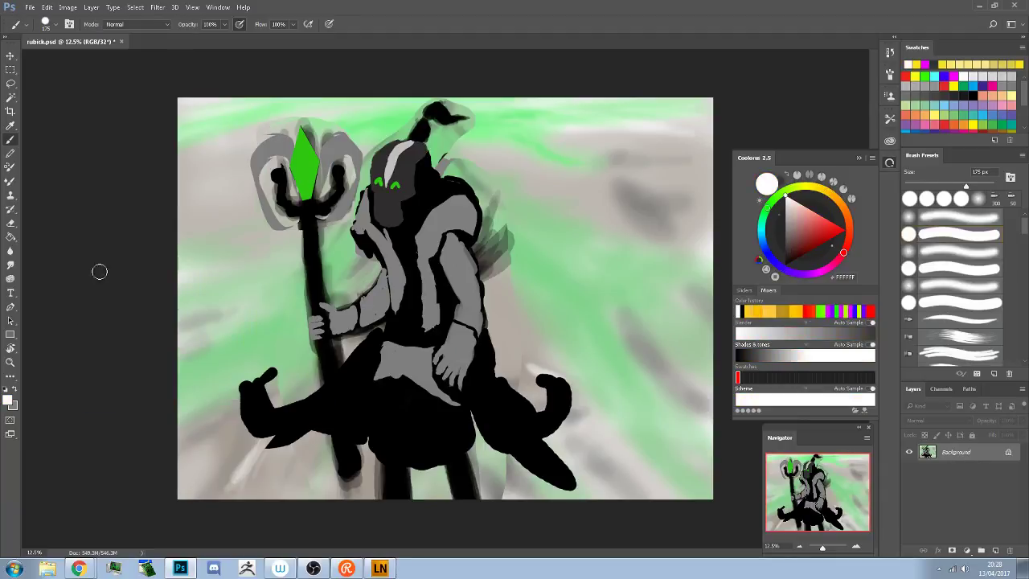
left_click(7, 389)
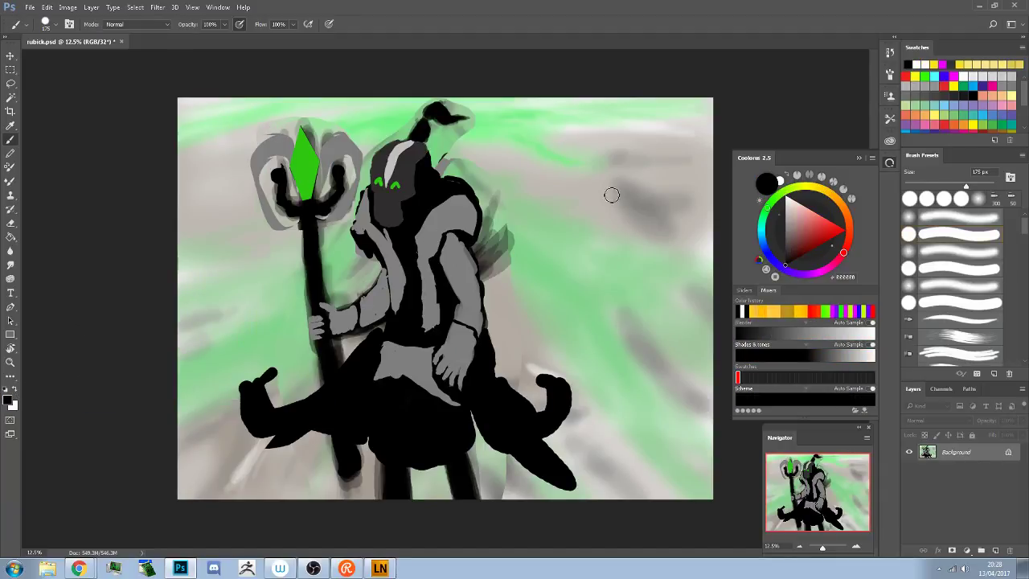
left_click_drag(289, 213, 486, 195)
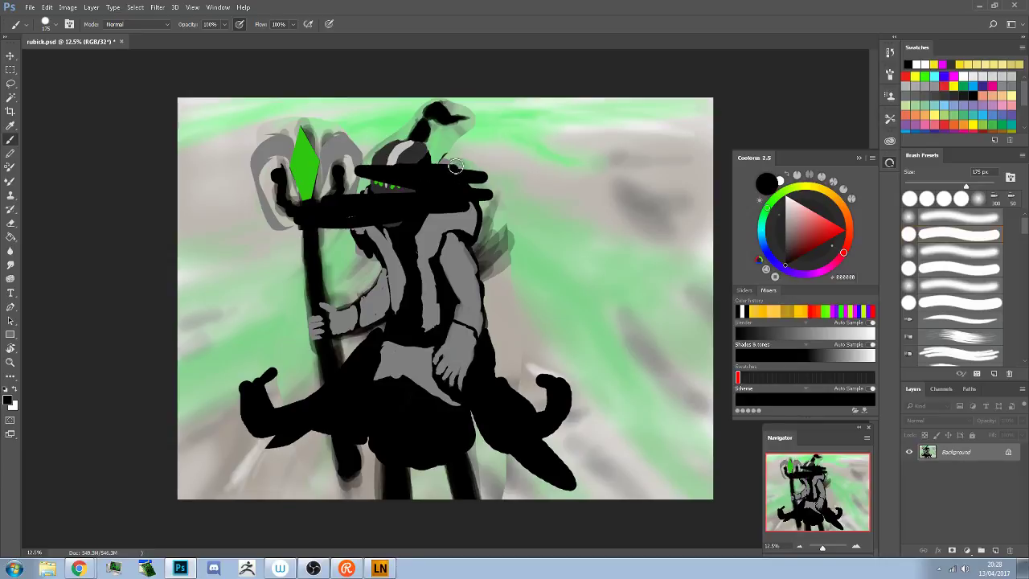
key("ctrl+z")
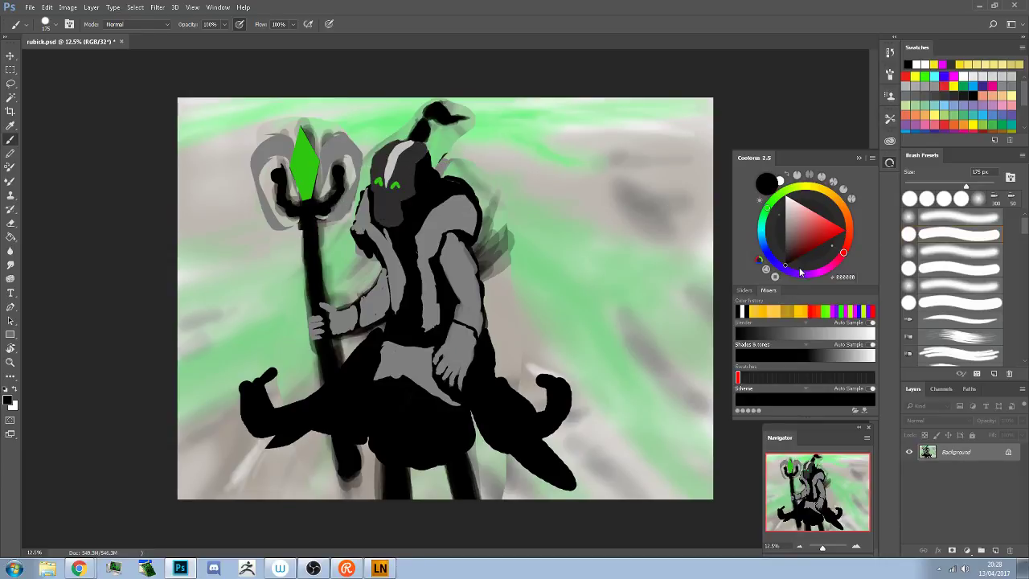
Set a bright yellow-orange on the Coolorus wheel and triangle, leaving the Image menu unused
left_click(827, 192)
mouse_move(808, 240)
left_mouse_down()
mouse_move(828, 225)
mouse_move(855, 232)
left_mouse_up()
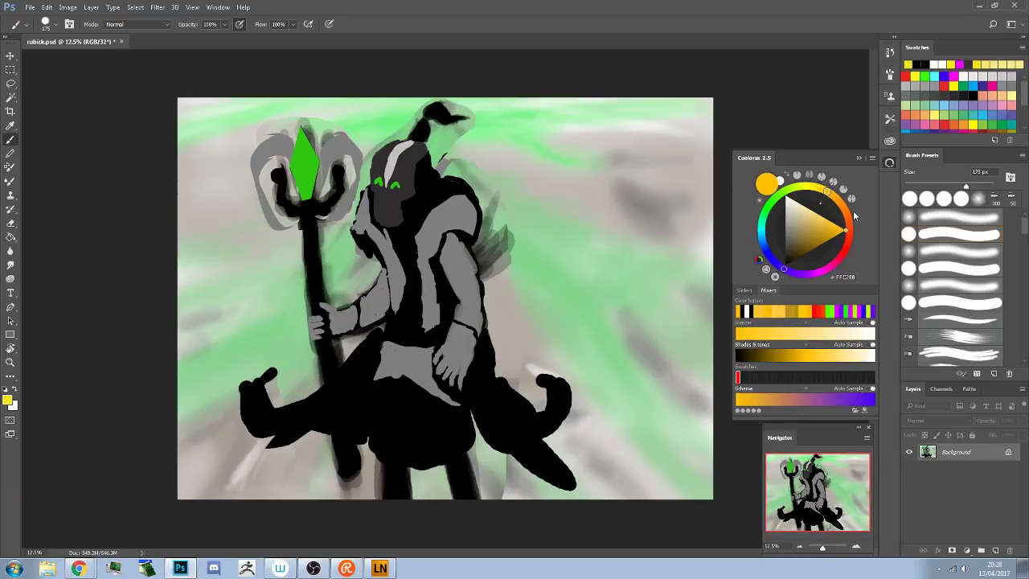
left_click(67, 7)
mouse_move(86, 36)
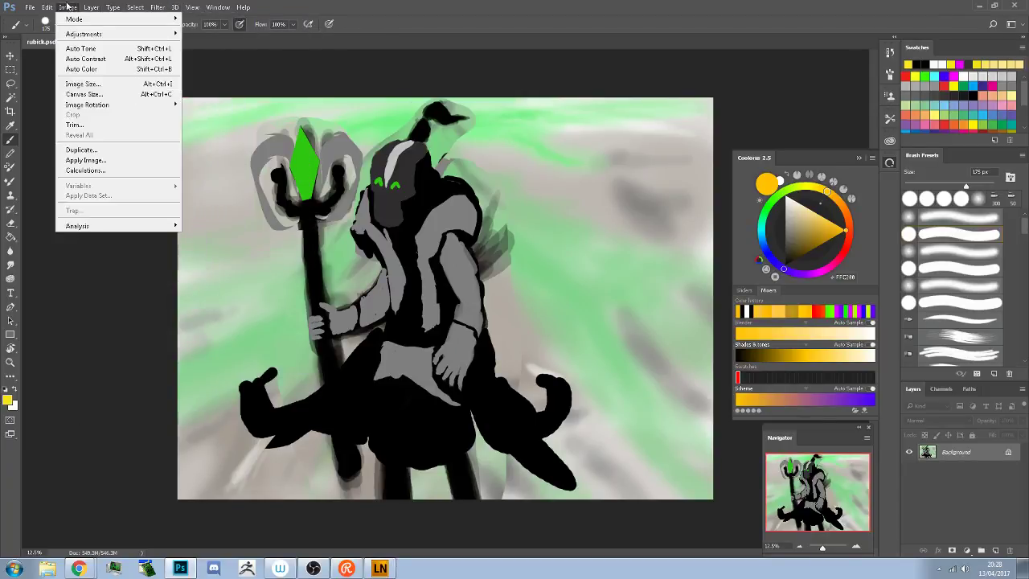
mouse_move(91, 7)
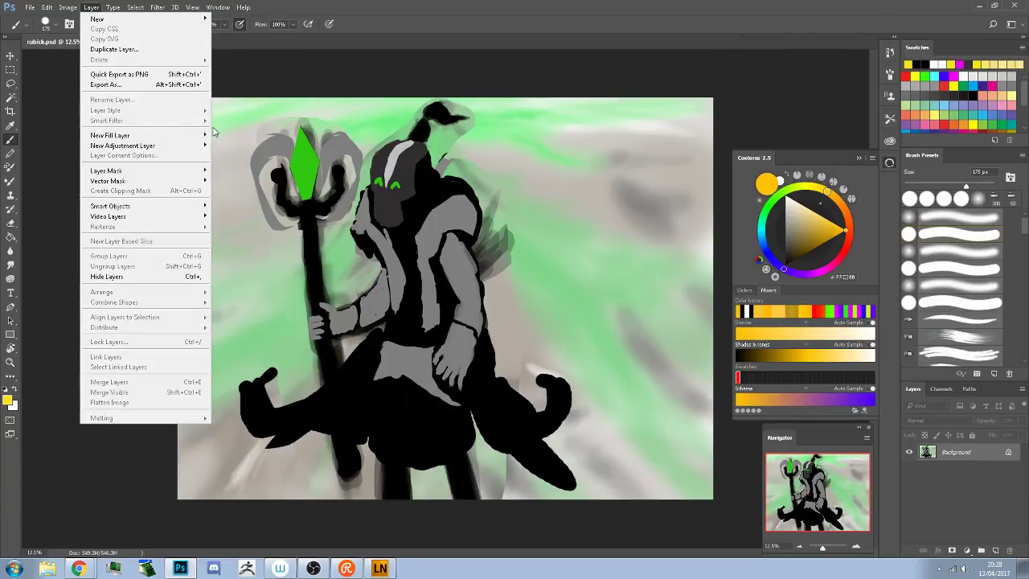
left_click(54, 241)
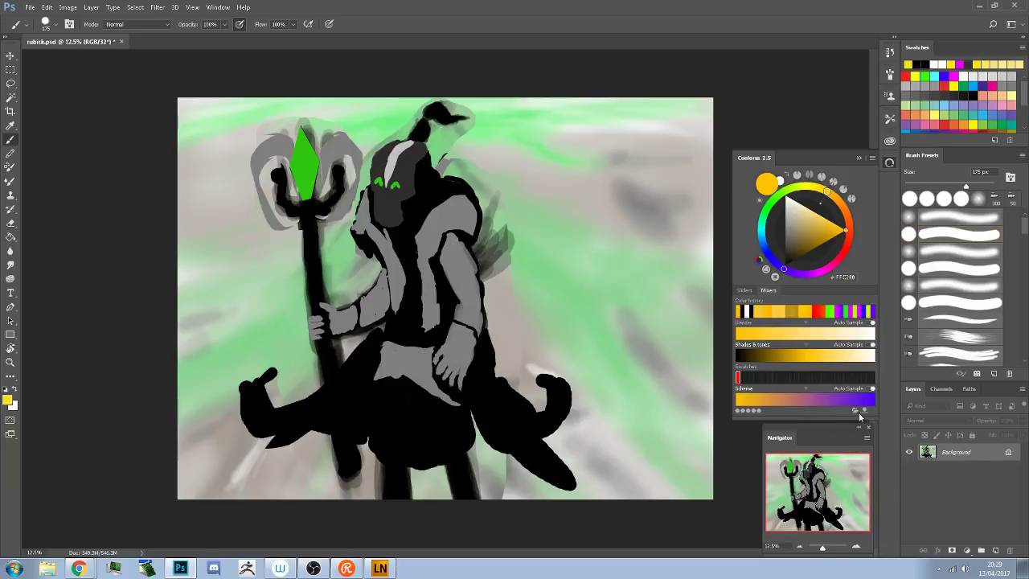
left_click(871, 158)
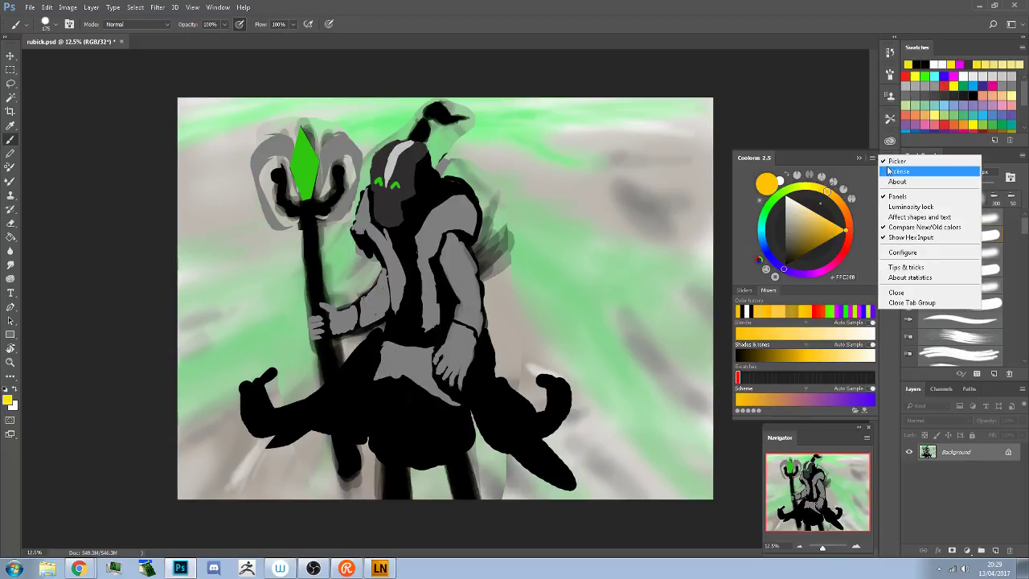
Show Coolorus Tips & tricks and page forward to the tip about configuration mode
left_click(926, 268)
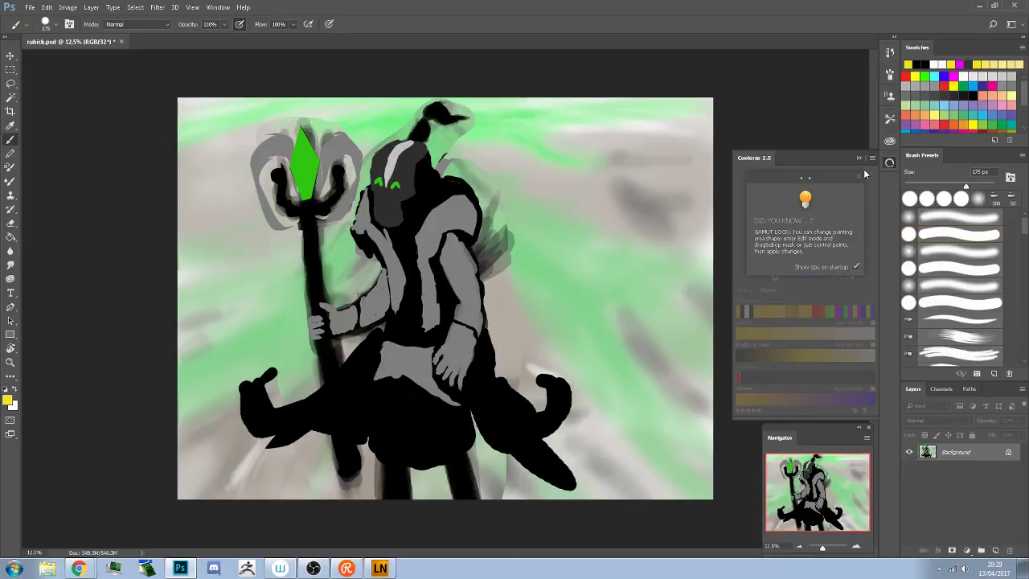
left_click(811, 180)
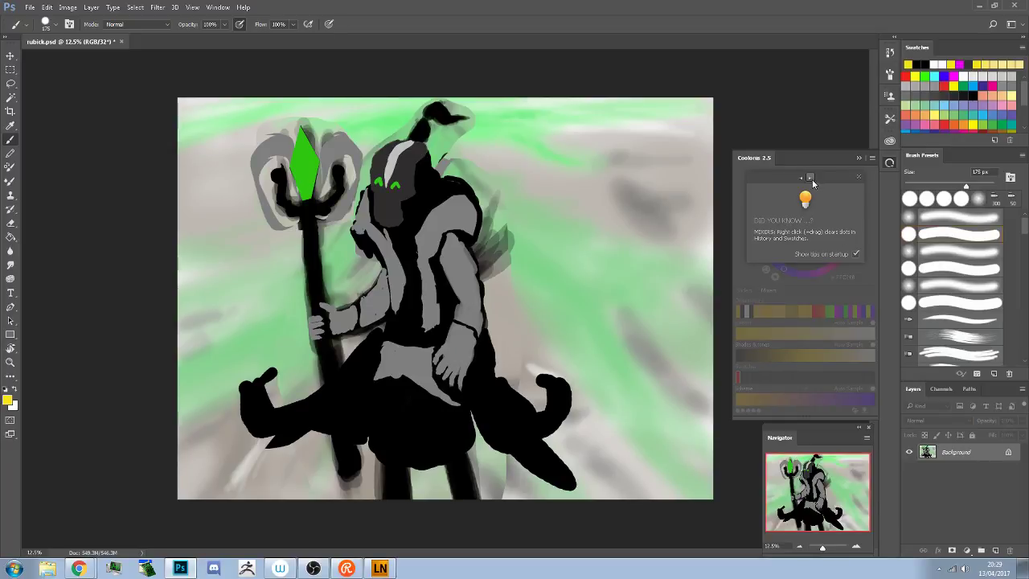
left_click(811, 178)
left_click(801, 178)
left_click(809, 178)
left_click(811, 182)
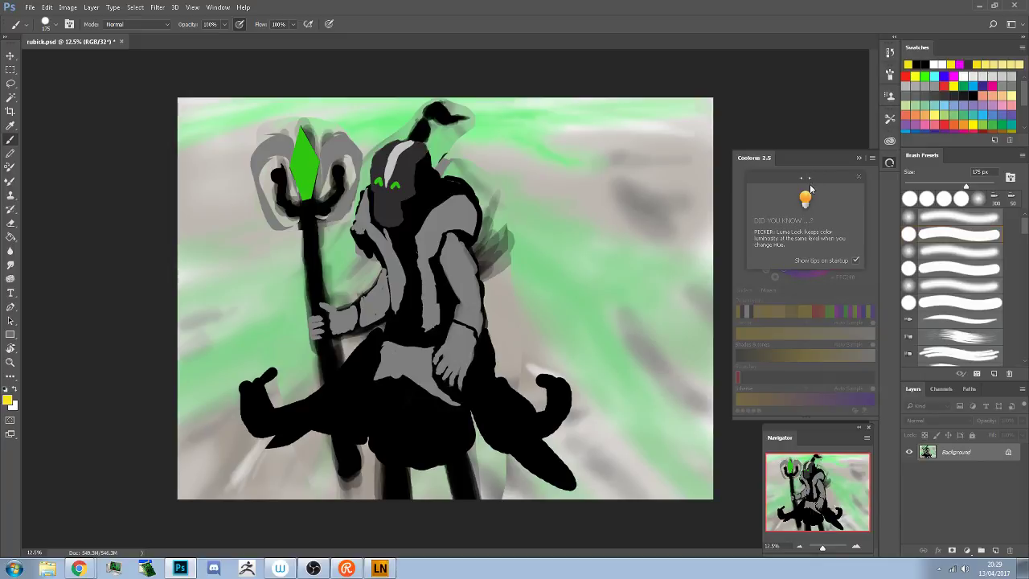
left_click(810, 179)
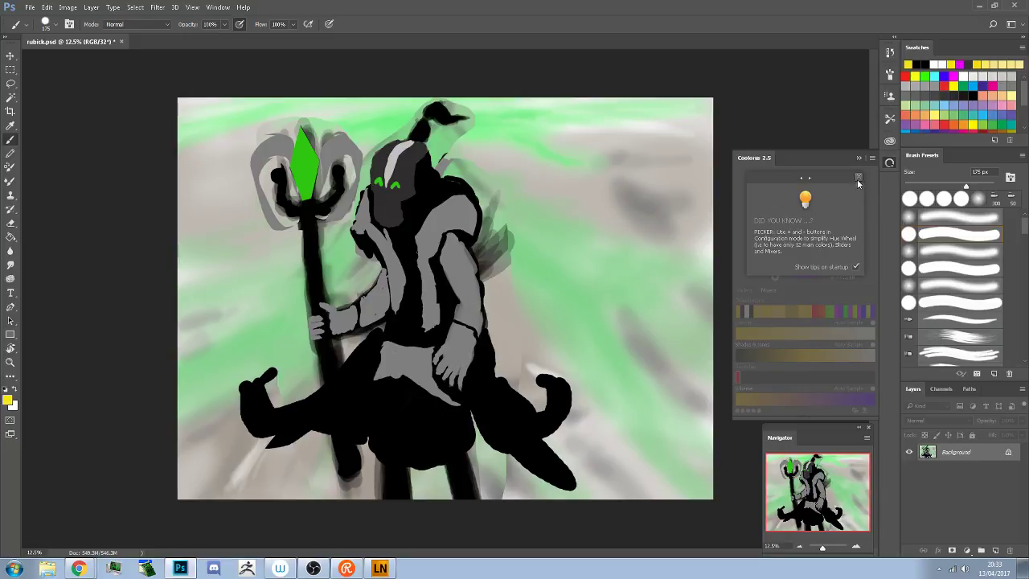
Close the Coolorus tips, switch to RGB sliders, and lower green to 128 for orange FF8000
left_click(809, 179)
left_click(809, 178)
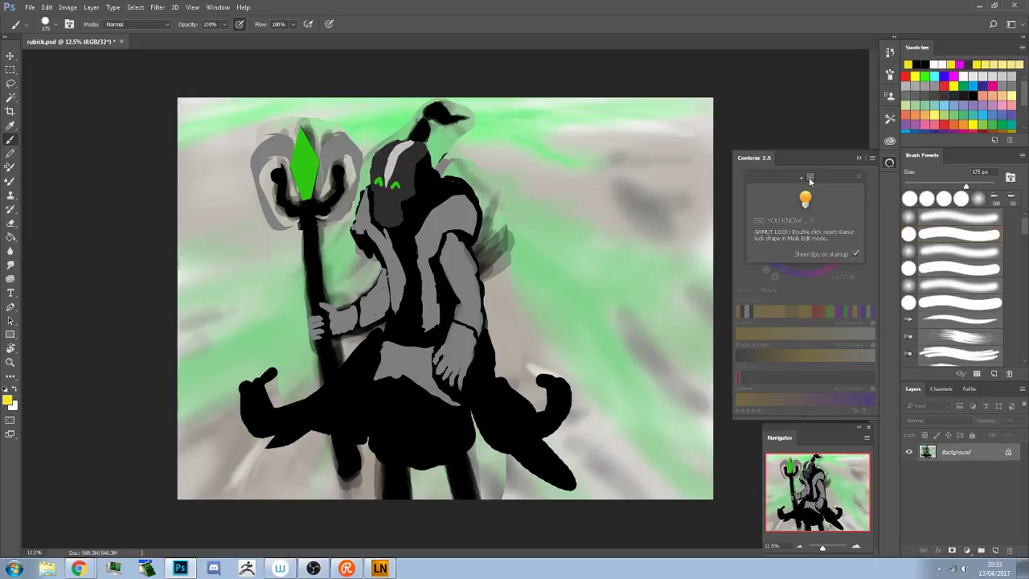
left_click(809, 178)
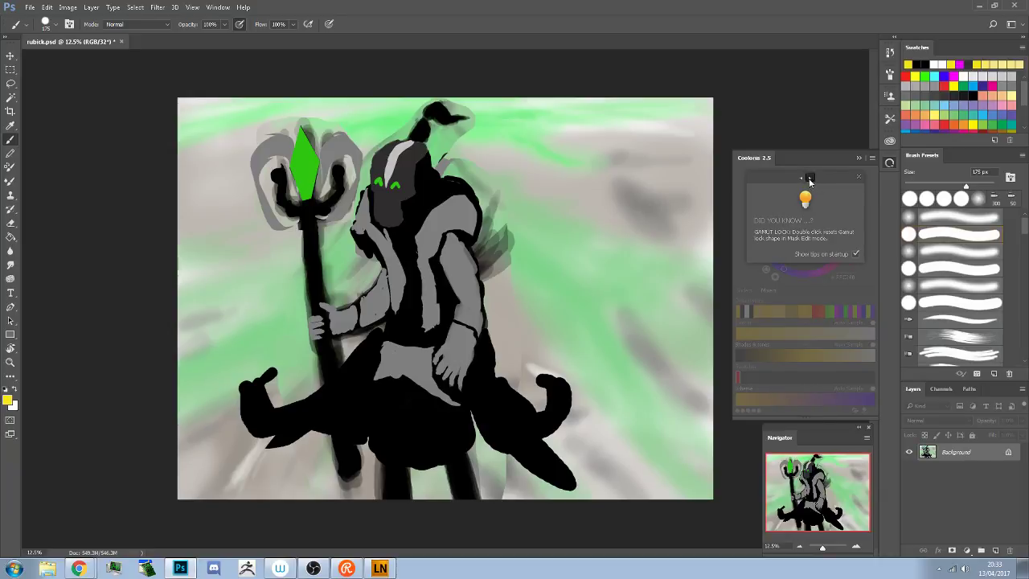
left_click(859, 176)
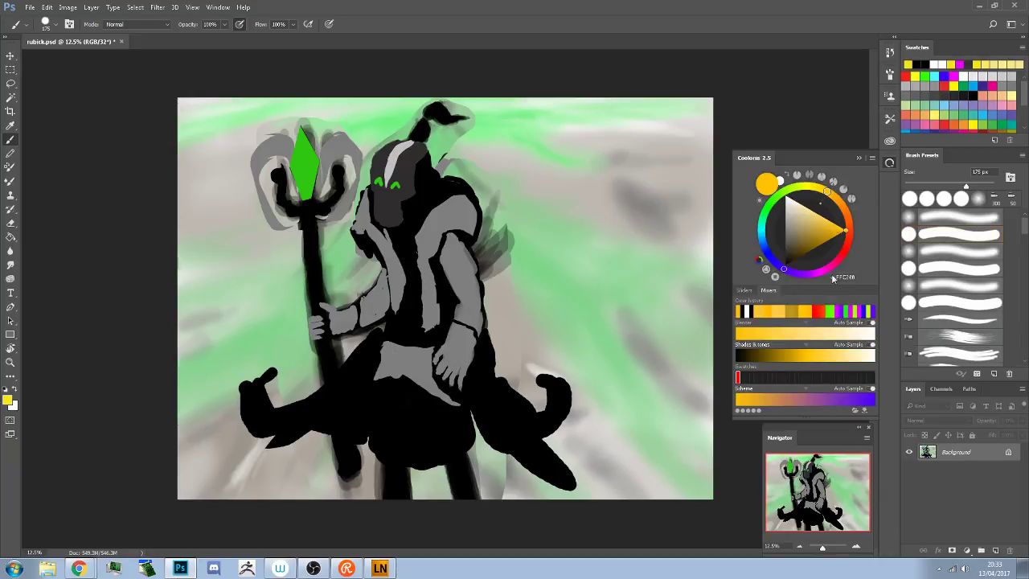
left_click(748, 289)
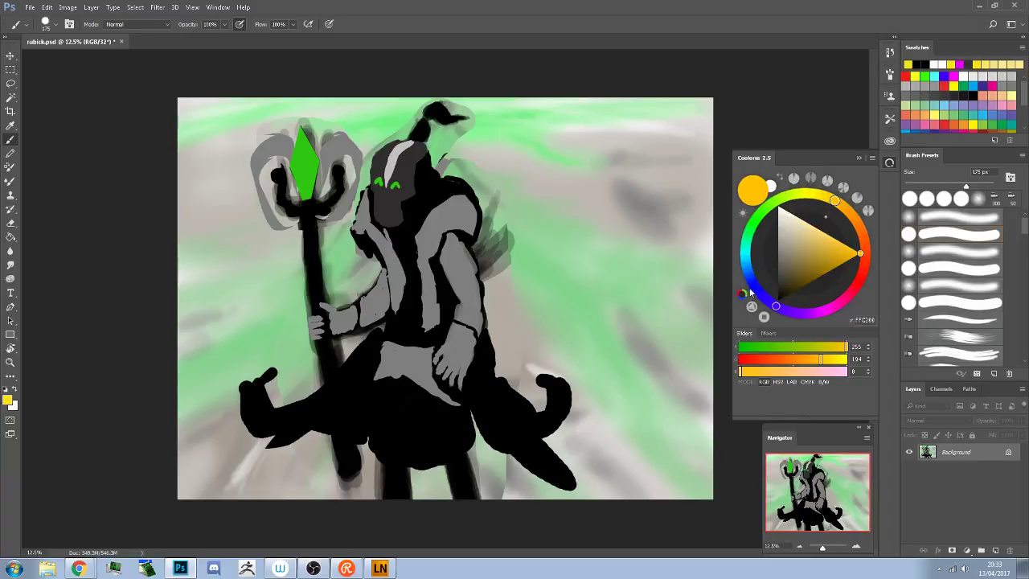
left_click(778, 381)
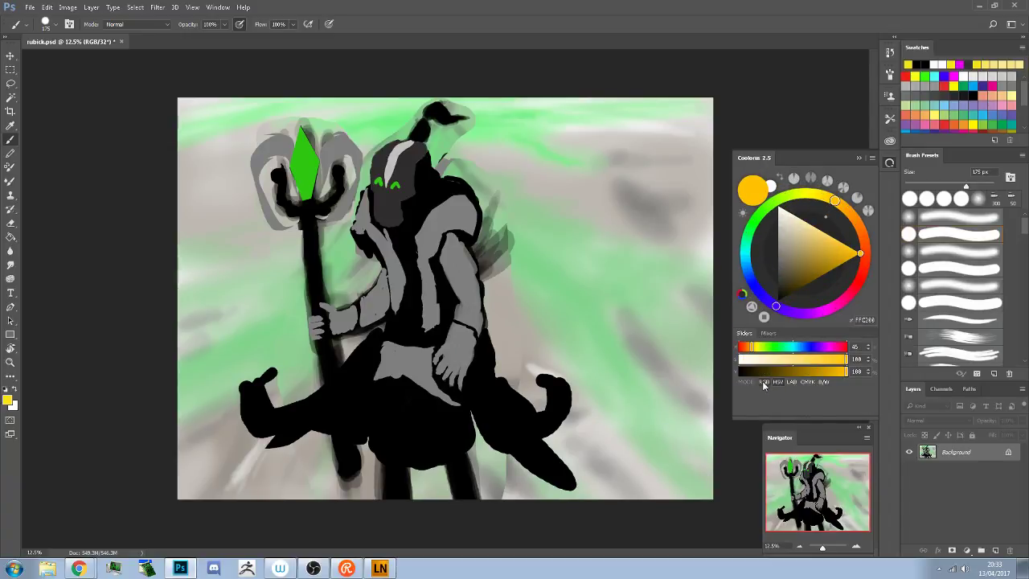
left_click(763, 381)
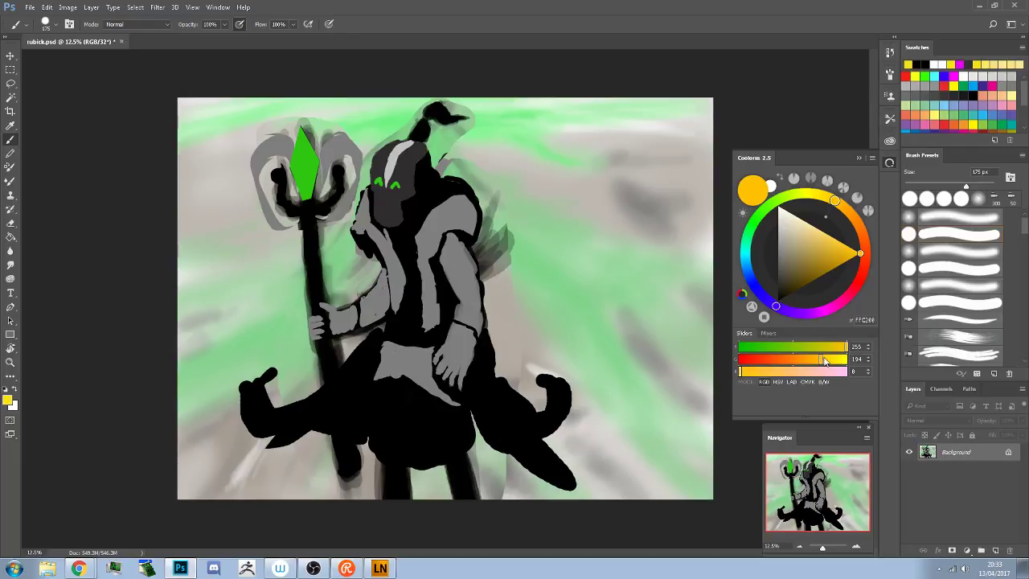
left_click_drag(821, 364, 793, 359)
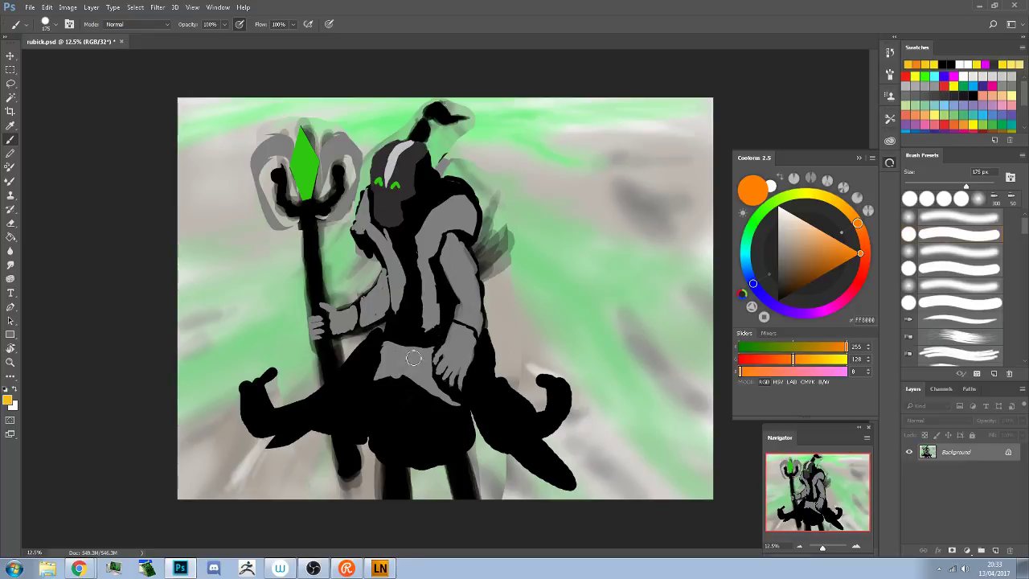
Undo a trial scribble on the lower torso and sample black (000000) from the figure with the brush
mouse_move(412, 360)
left_mouse_down()
mouse_move(413, 430)
mouse_move(417, 367)
left_mouse_up()
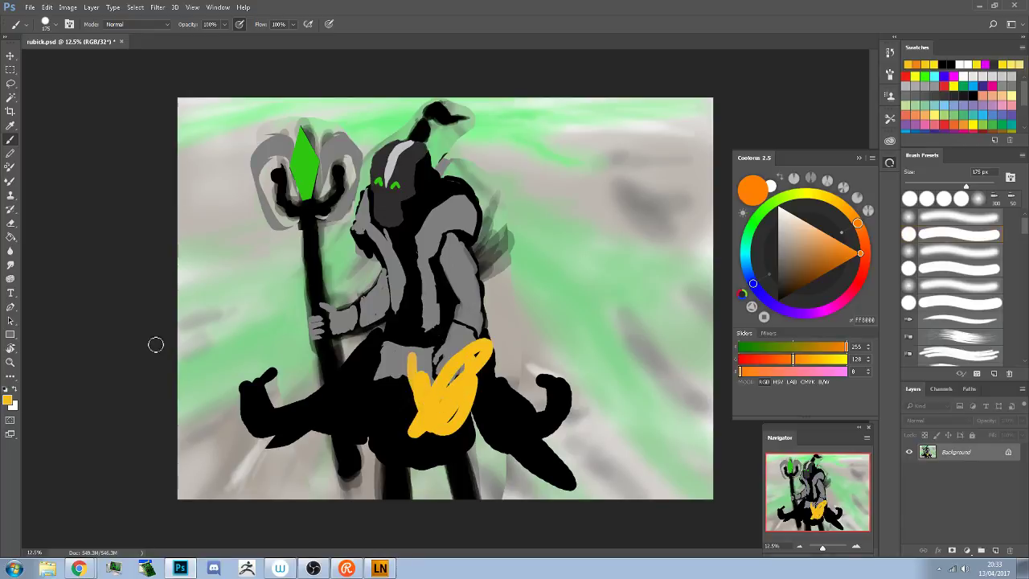
key("x")
key("s")
key("ctrl+z")
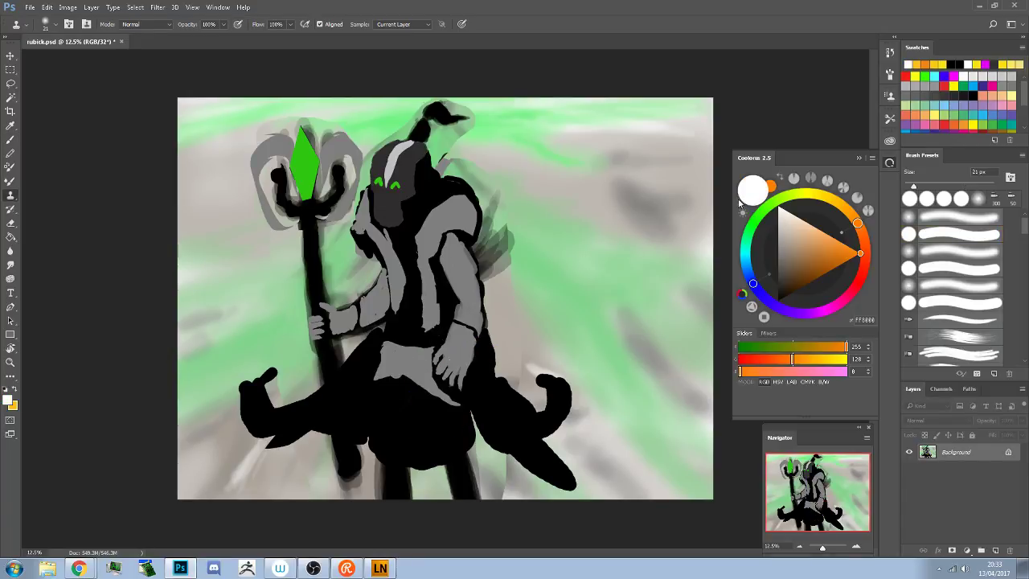
key("x")
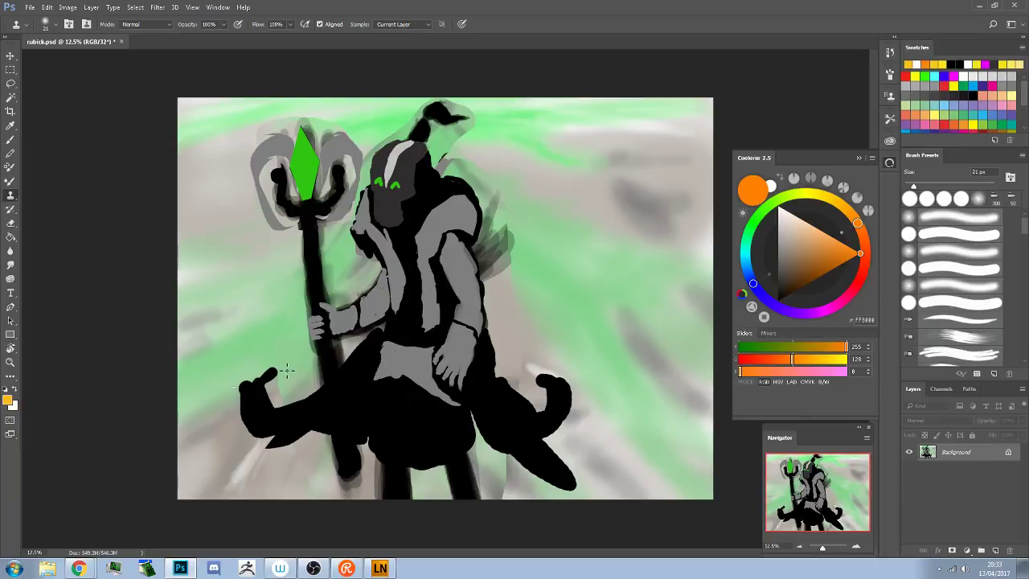
key("x")
key("x")
key("b")
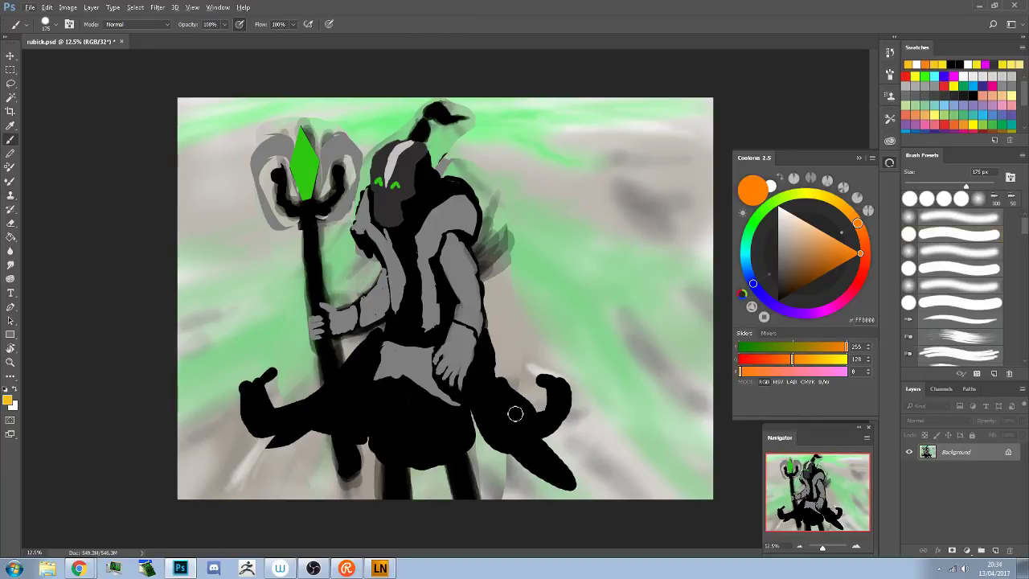
left_click(499, 408, "alt")
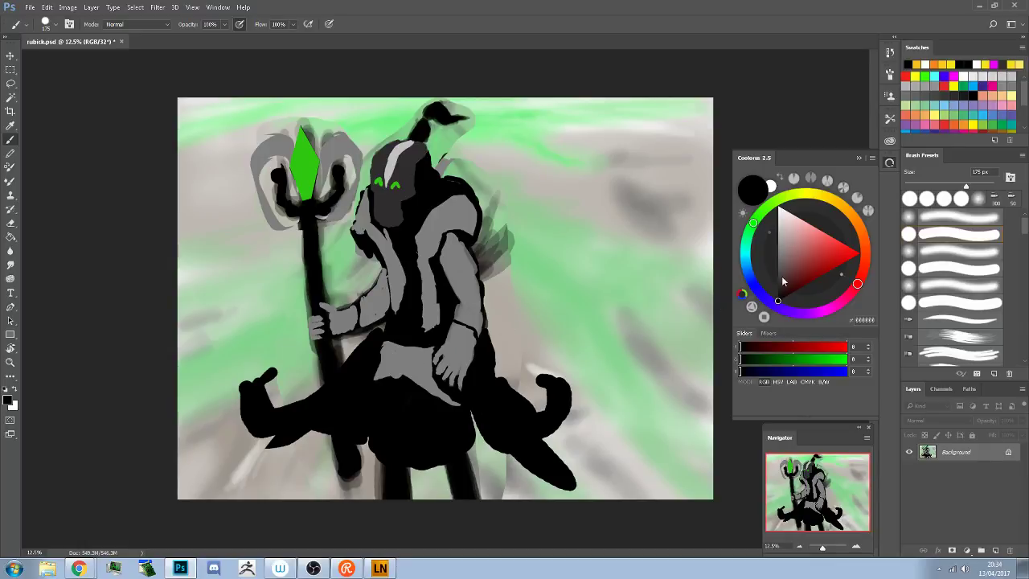
Try pink and light purple test strokes on the lower torso, undoing each
left_click(837, 249)
left_click_drag(849, 250, 822, 231)
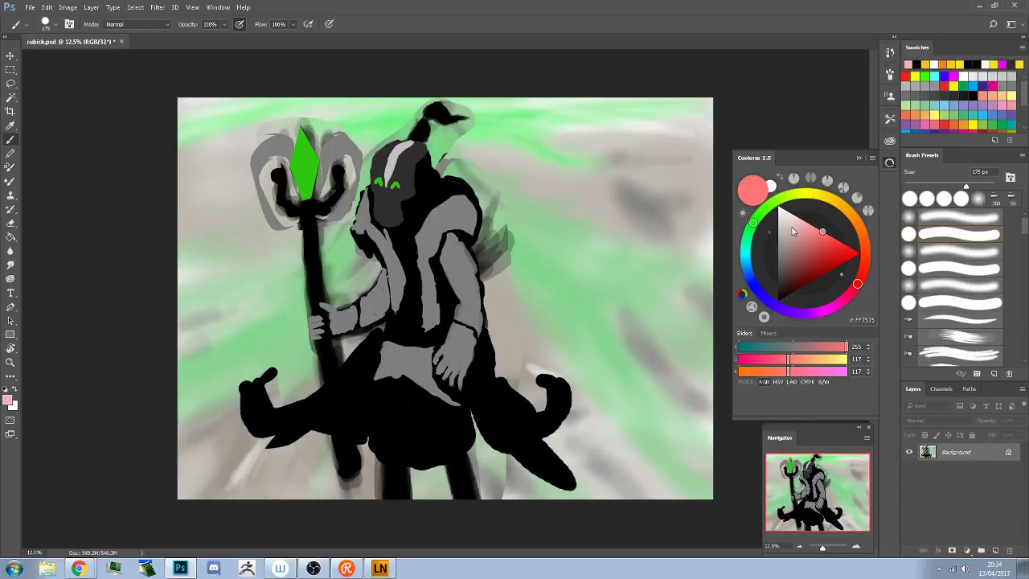
mouse_move(456, 376)
left_mouse_down()
mouse_move(508, 326)
mouse_move(457, 356)
mouse_move(475, 347)
mouse_move(494, 418)
mouse_move(541, 459)
mouse_move(450, 383)
left_mouse_up()
key("ctrl+z")
left_click(759, 293)
key("ctrl+z")
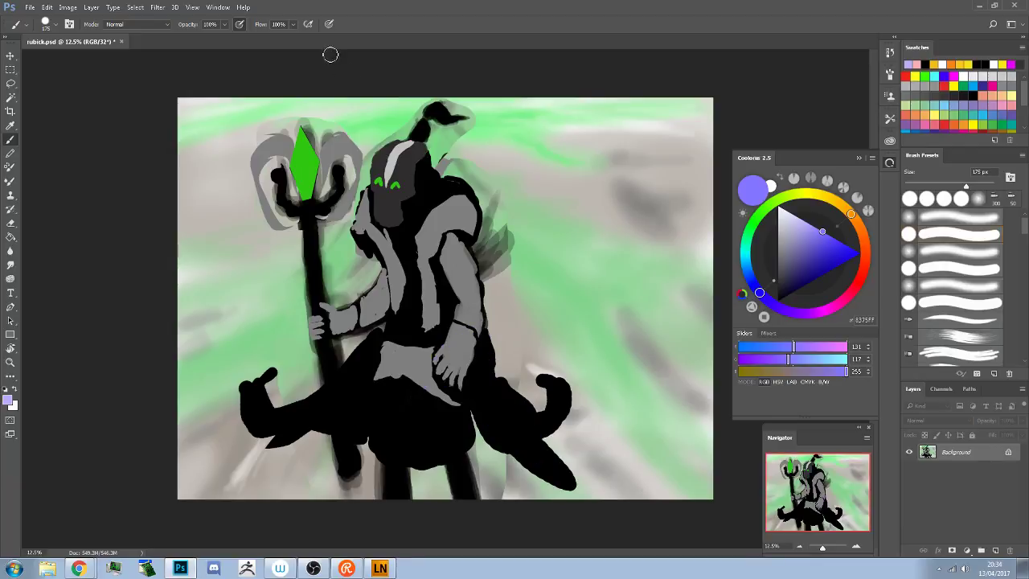
mouse_move(447, 338)
left_mouse_down()
mouse_move(486, 389)
mouse_move(455, 362)
left_mouse_up()
key("ctrl+z")
Test salmon on the hand and bright gem green on the head, undoing both
left_click(865, 267)
mouse_move(465, 332)
left_mouse_down()
mouse_move(460, 369)
mouse_move(463, 336)
left_mouse_up()
key("ctrl+z")
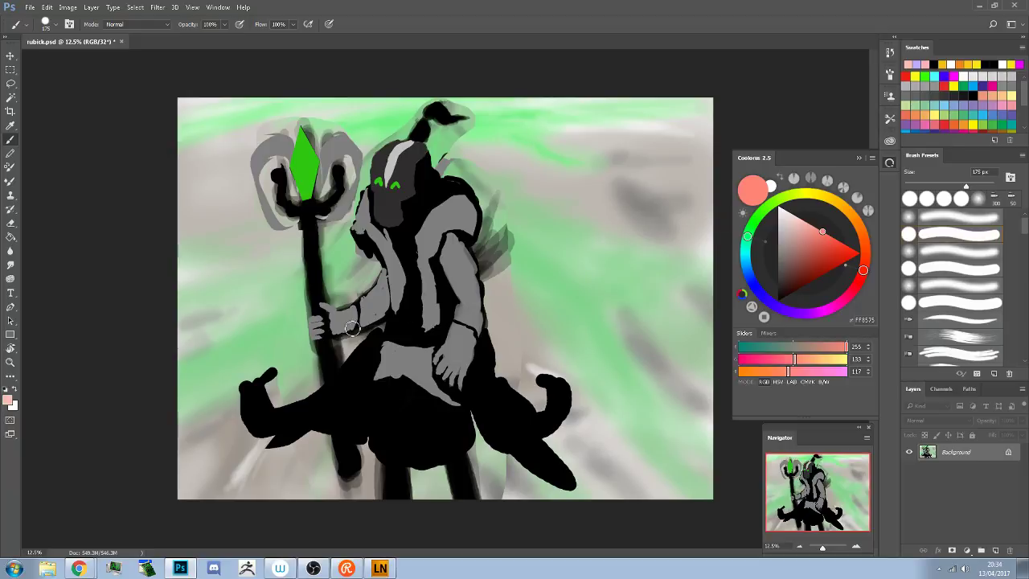
left_click(310, 166, "alt")
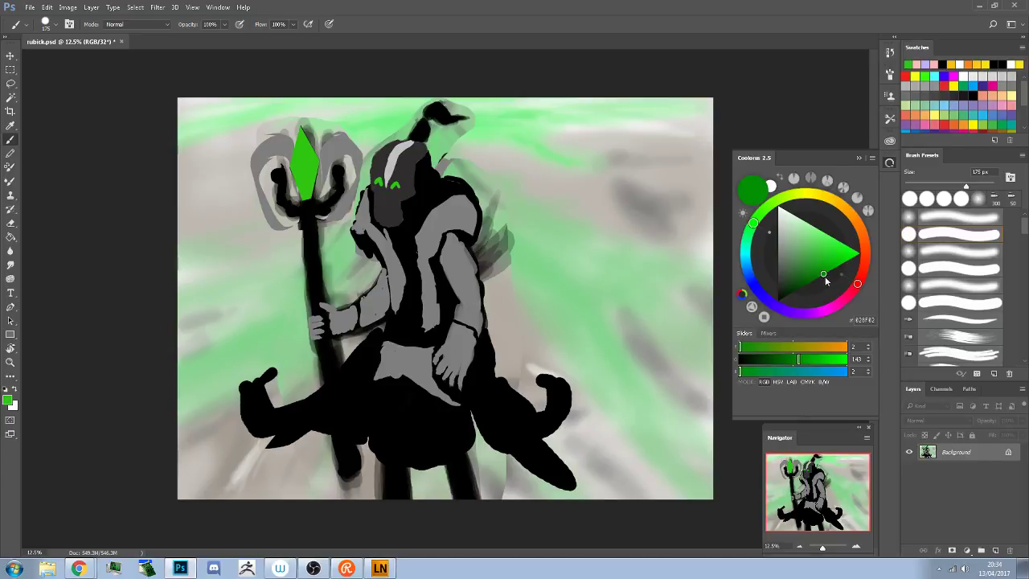
left_click_drag(828, 281, 860, 271)
mouse_move(442, 210)
left_mouse_down()
mouse_move(368, 215)
mouse_move(394, 190)
left_mouse_up()
key("ctrl+z")
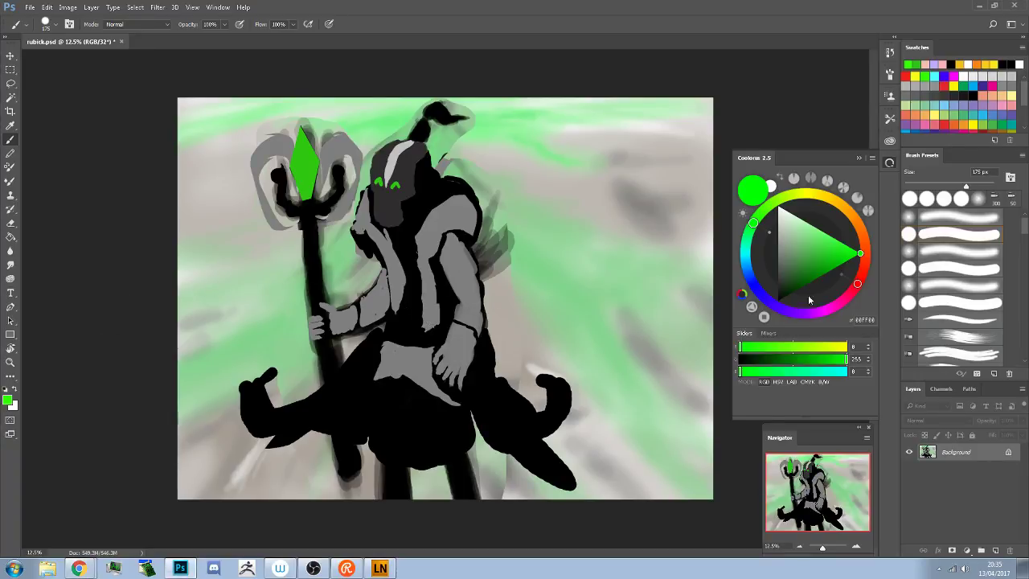
Test orange with a stroke on the arm, undo it, and keep orange as the colour
left_click(847, 211)
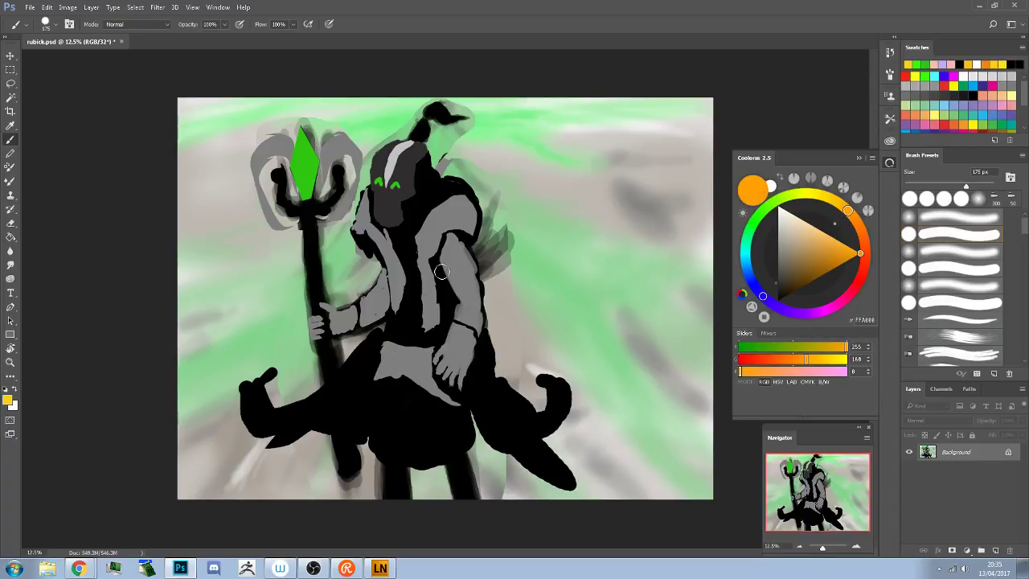
mouse_move(443, 271)
left_mouse_down()
mouse_move(471, 312)
mouse_move(474, 294)
left_mouse_up()
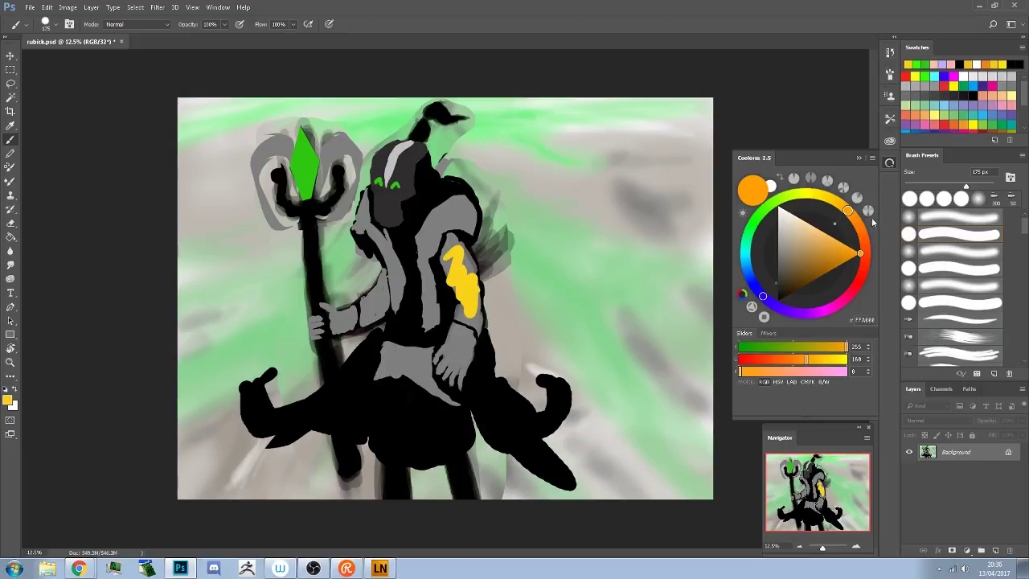
key("ctrl+z")
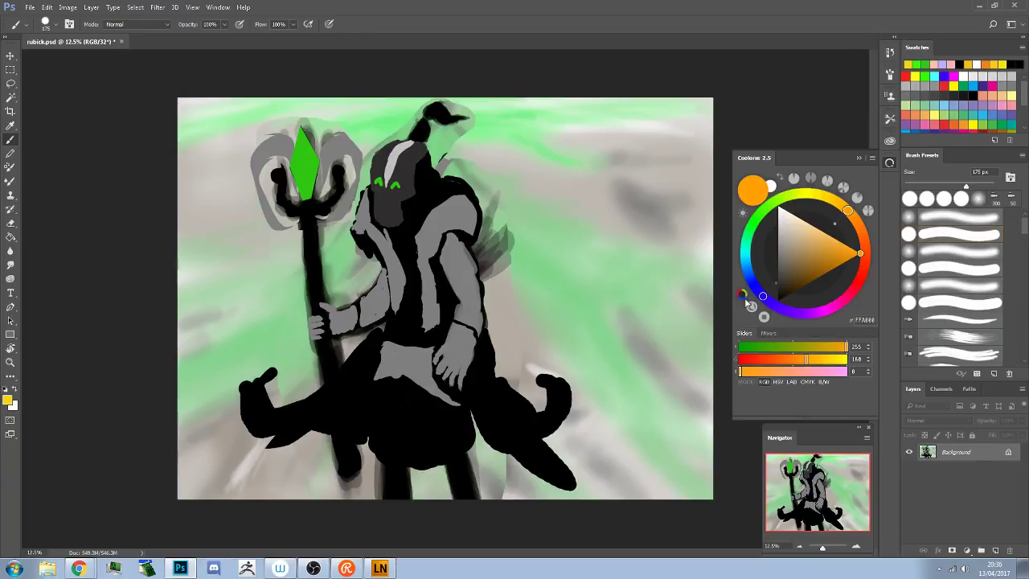
mouse_move(748, 310)
Confirm the amber orange (R 255, G 160, B 0, FFA000) in the Color Picker and close it
left_click(7, 398)
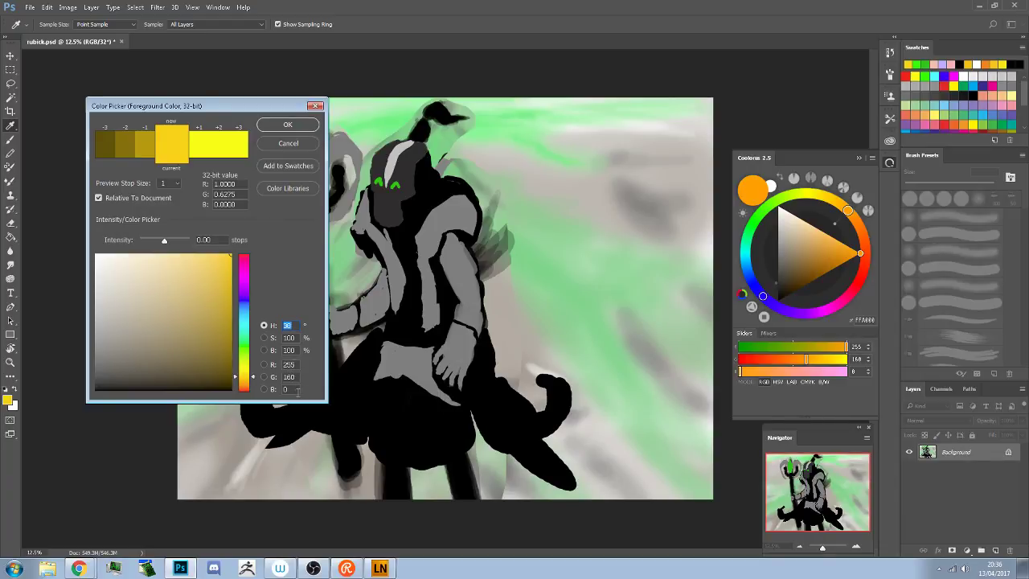
left_click(293, 364)
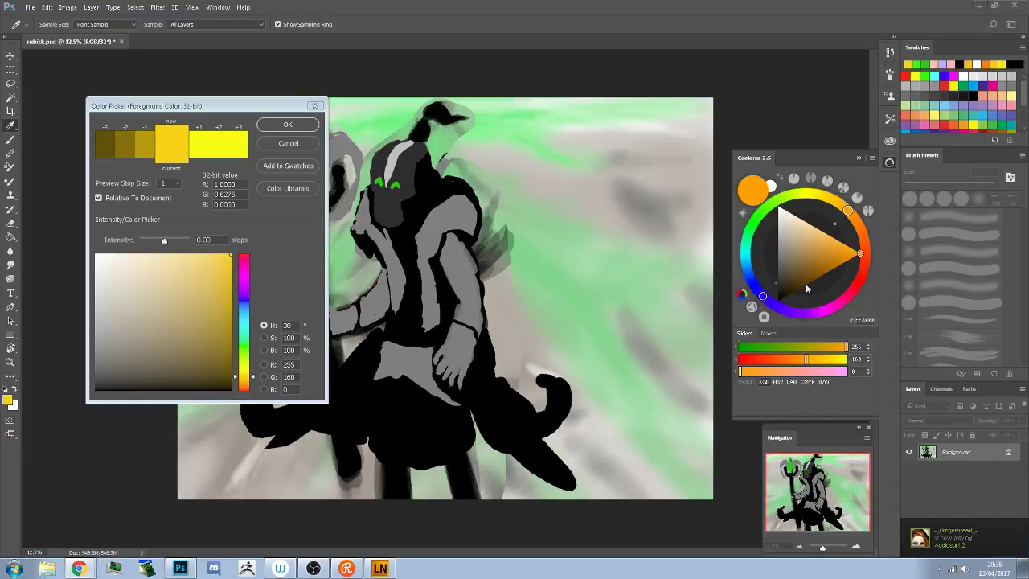
left_click(756, 129)
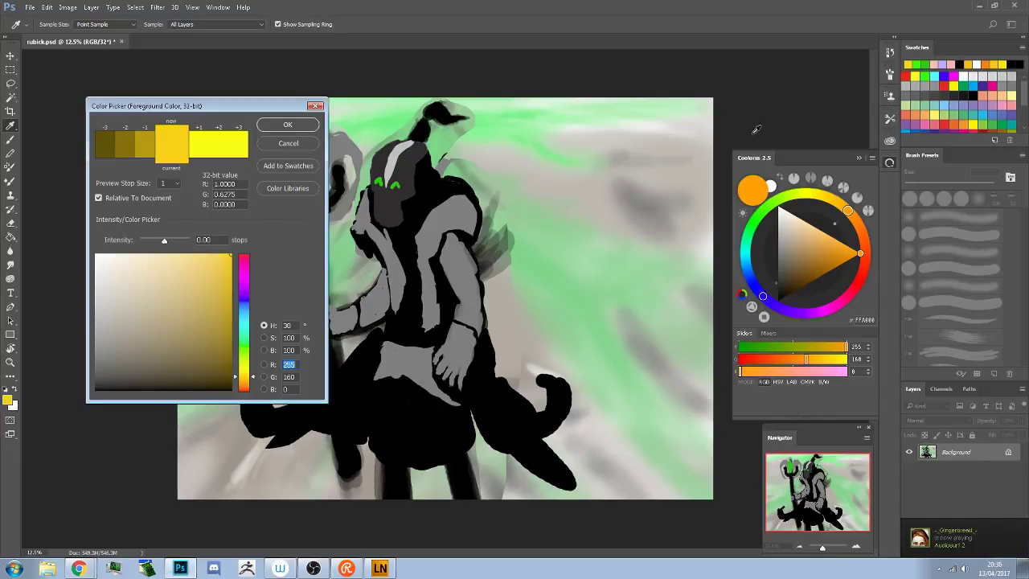
left_click(291, 143)
left_click(30, 7)
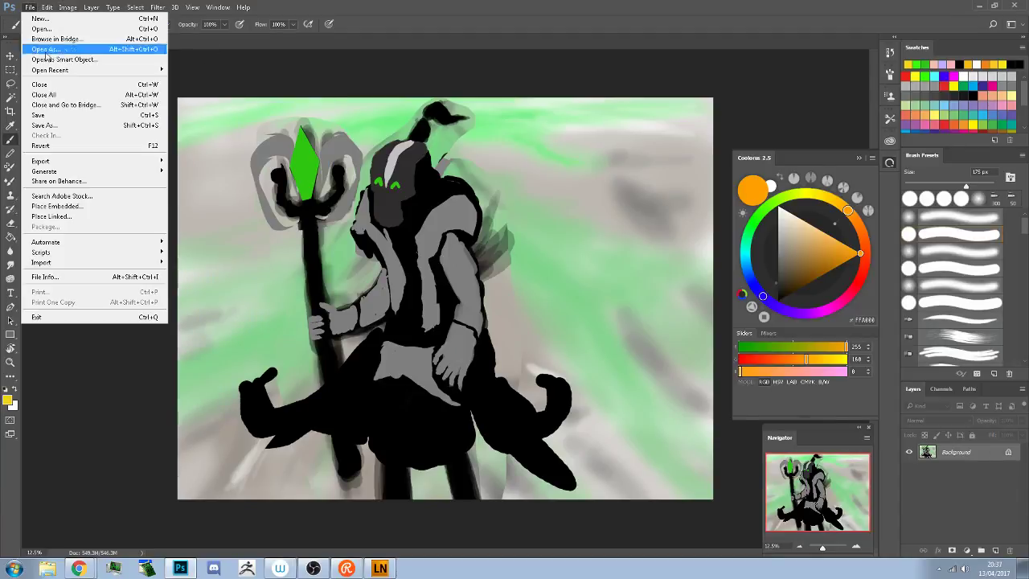
Save rubick.psd and close the document
left_click(64, 118)
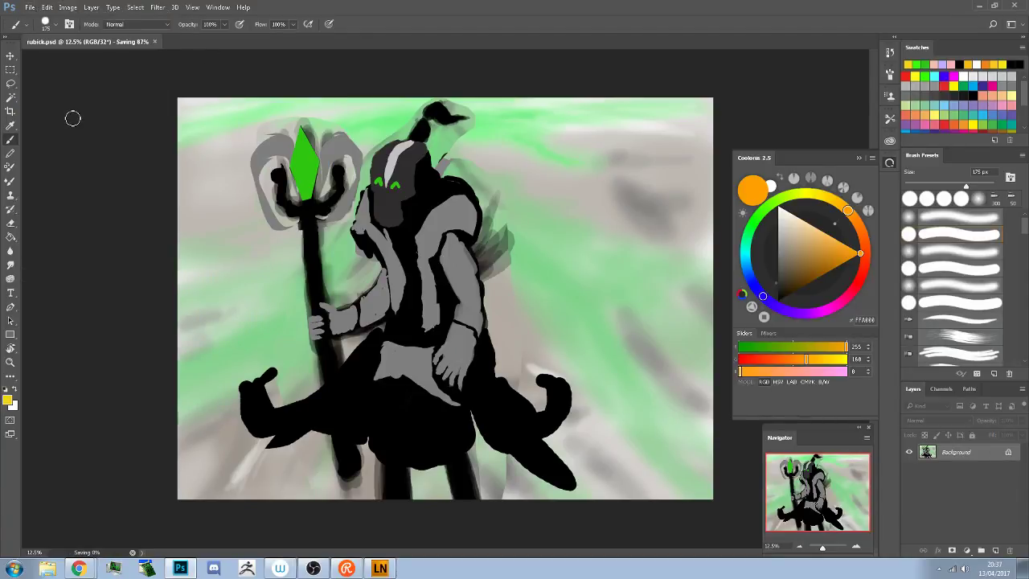
left_click(1013, 5)
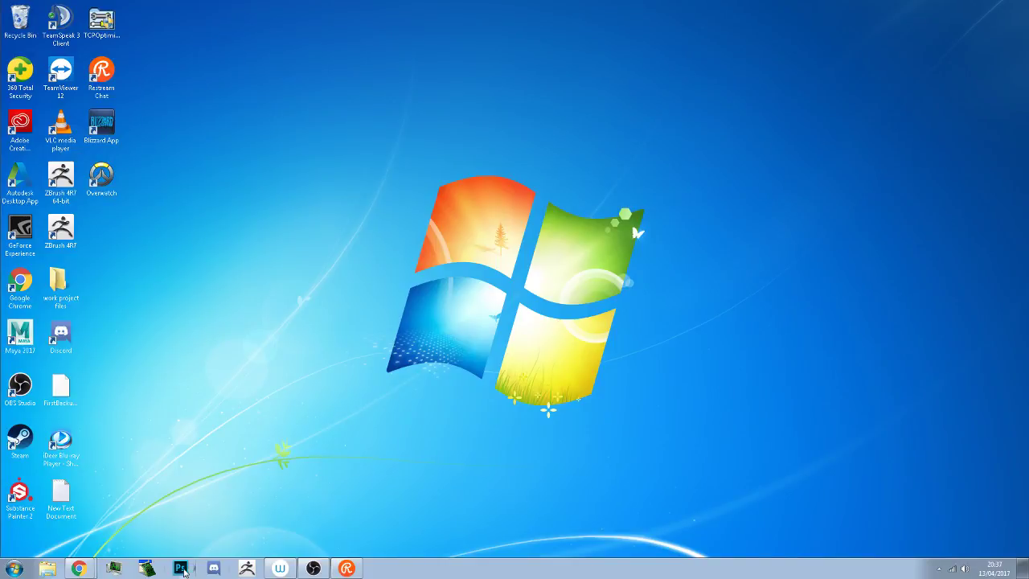
Reopen rubick.psd from Recent Files and reset colours to default black and white
left_click(181, 568)
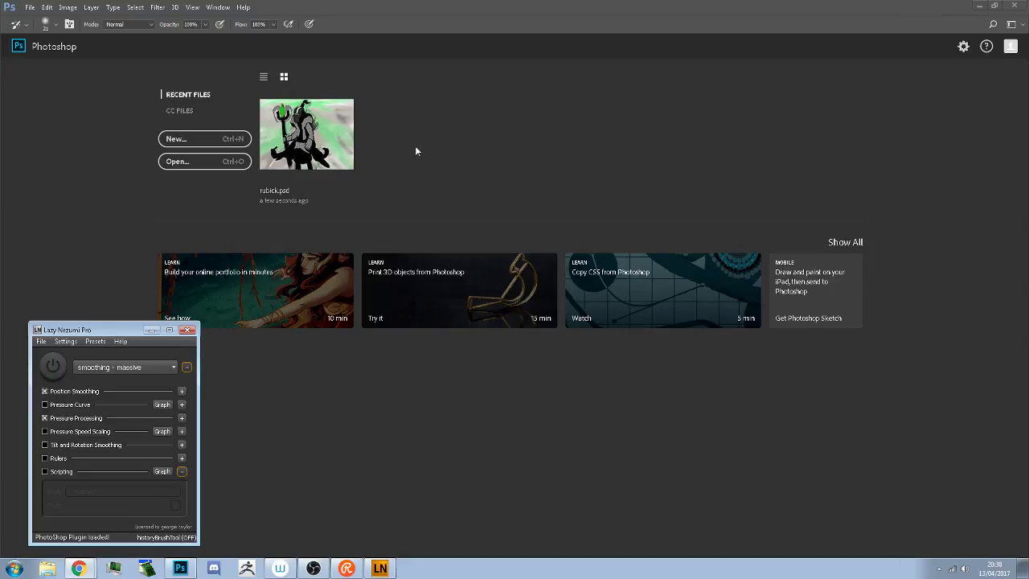
left_click(342, 138)
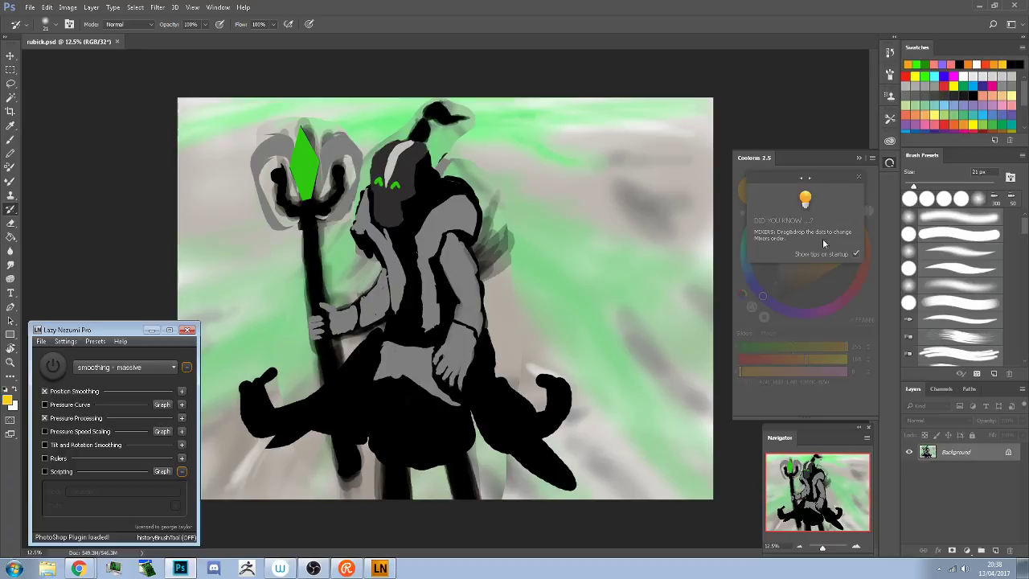
left_click(859, 177)
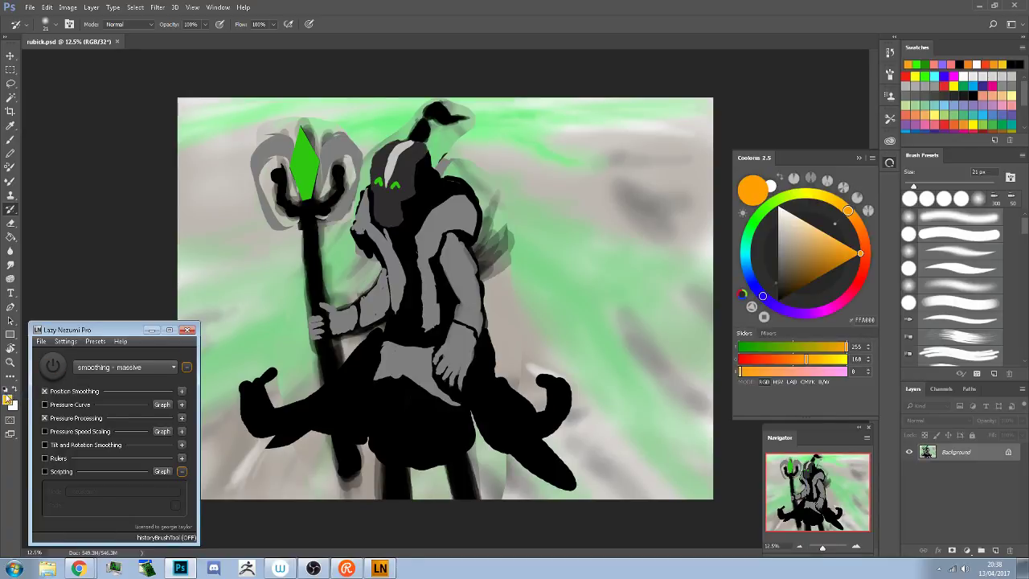
left_click(6, 390)
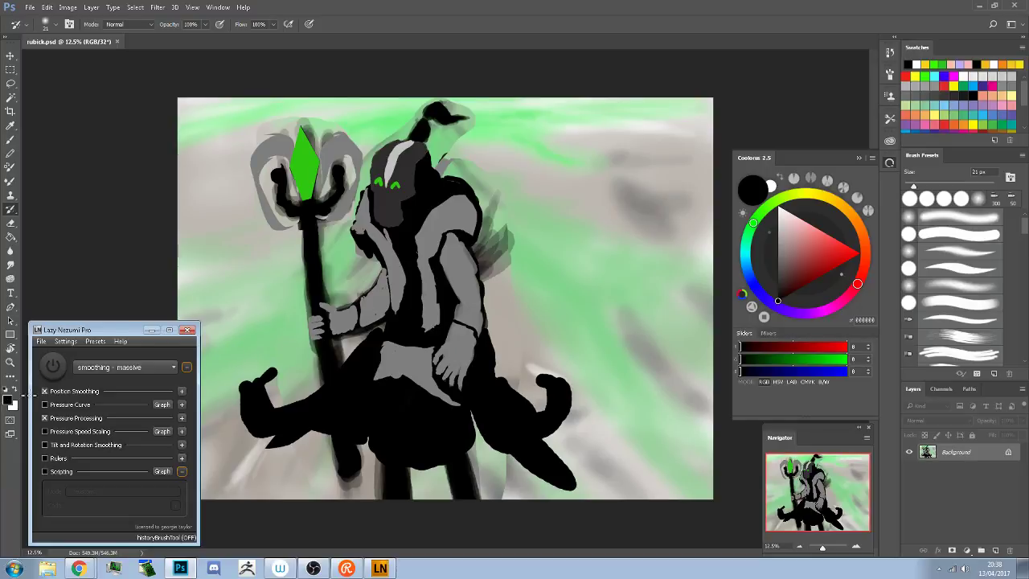
Close the smoothing utility window and check a red colour in the Color Picker without keeping it
left_click(153, 331)
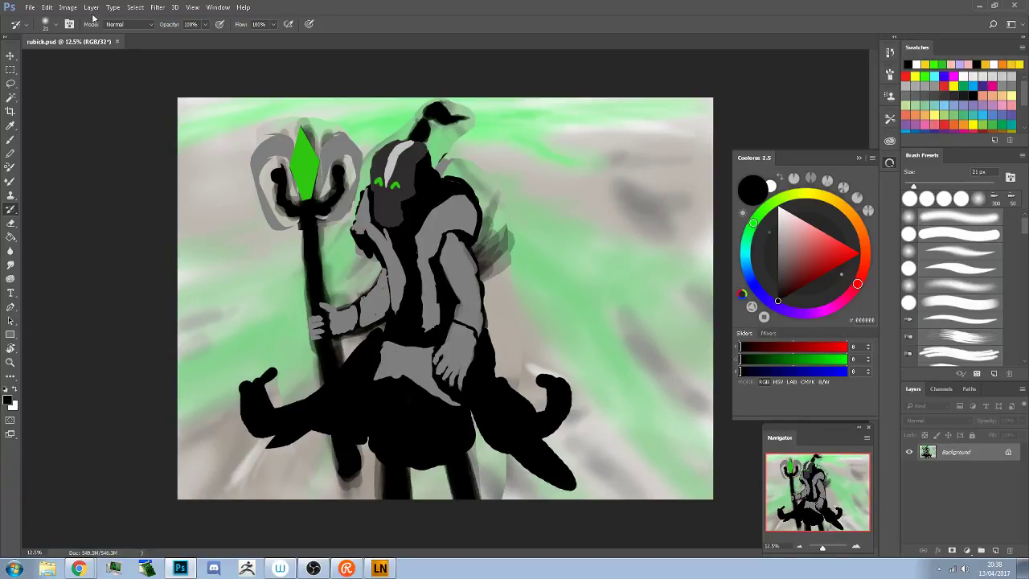
left_click(829, 254)
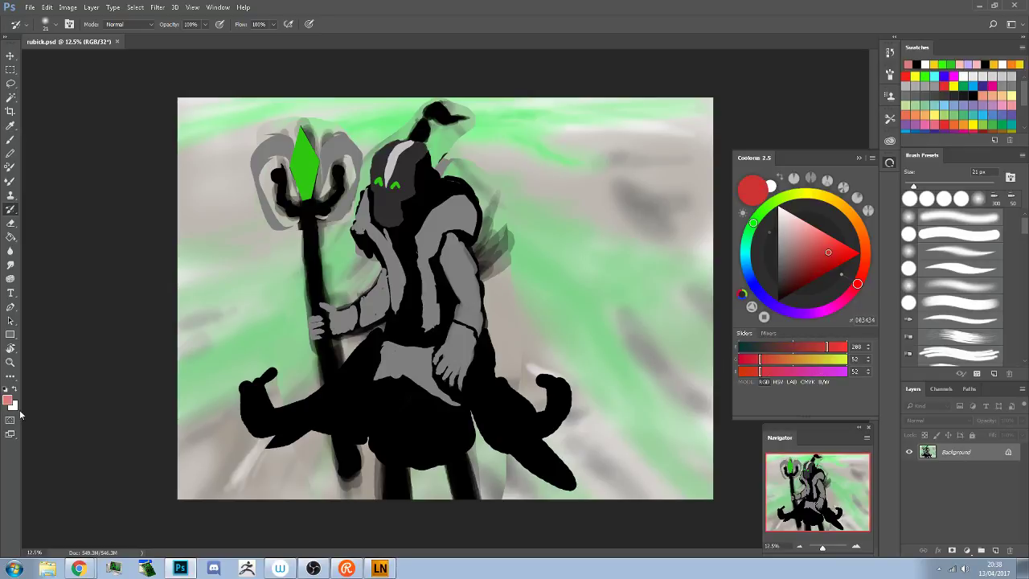
left_click(8, 401)
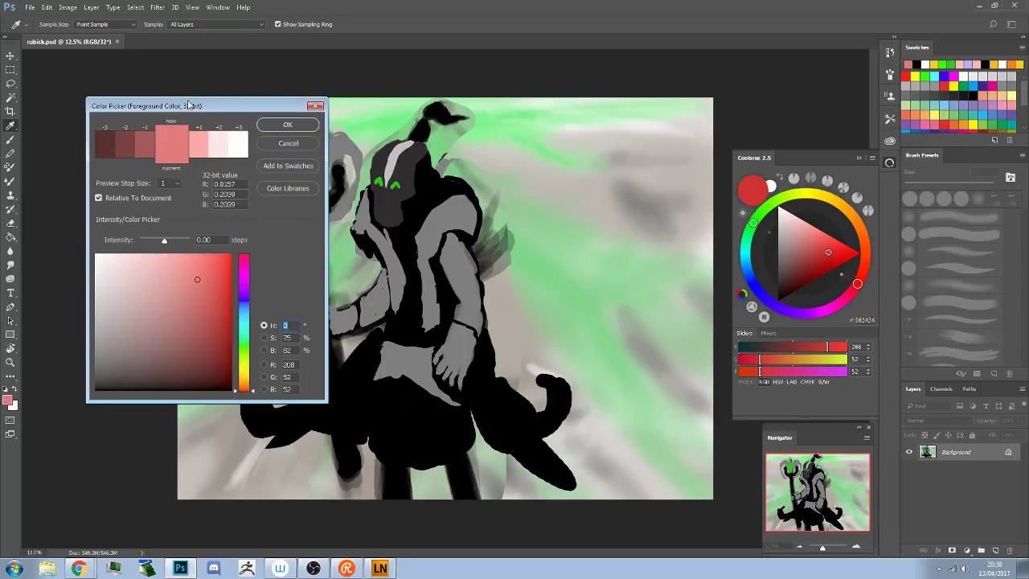
left_click(287, 145)
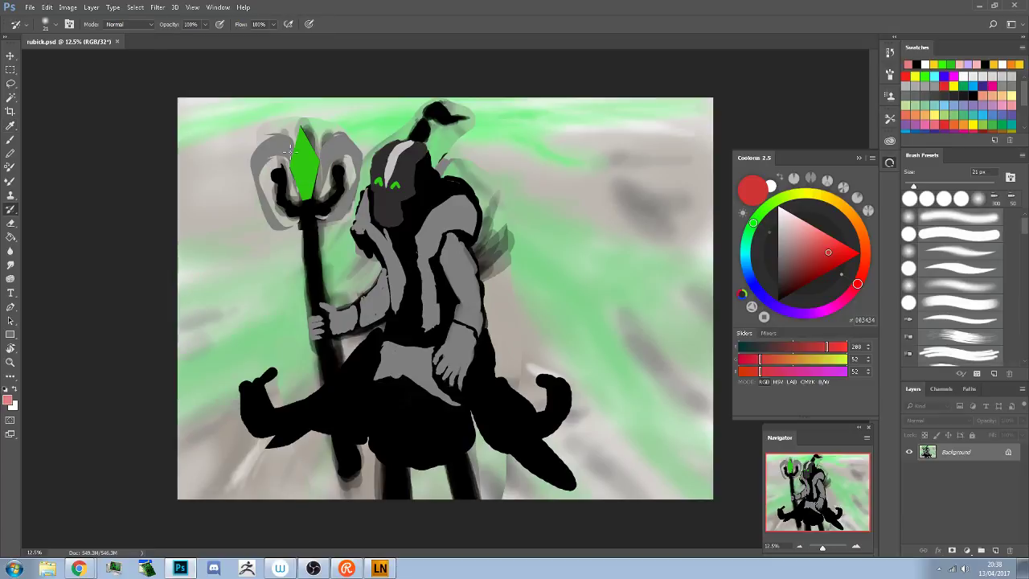
Convert the image to 16 Bits/Channel using HDR Toning's Exposure and Gamma method
left_click(91, 6)
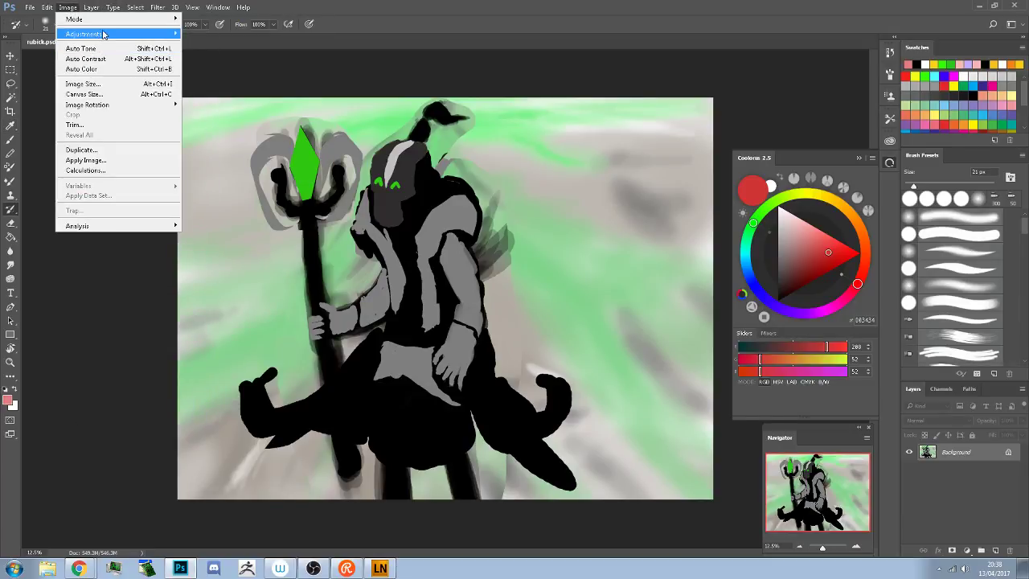
mouse_move(102, 33)
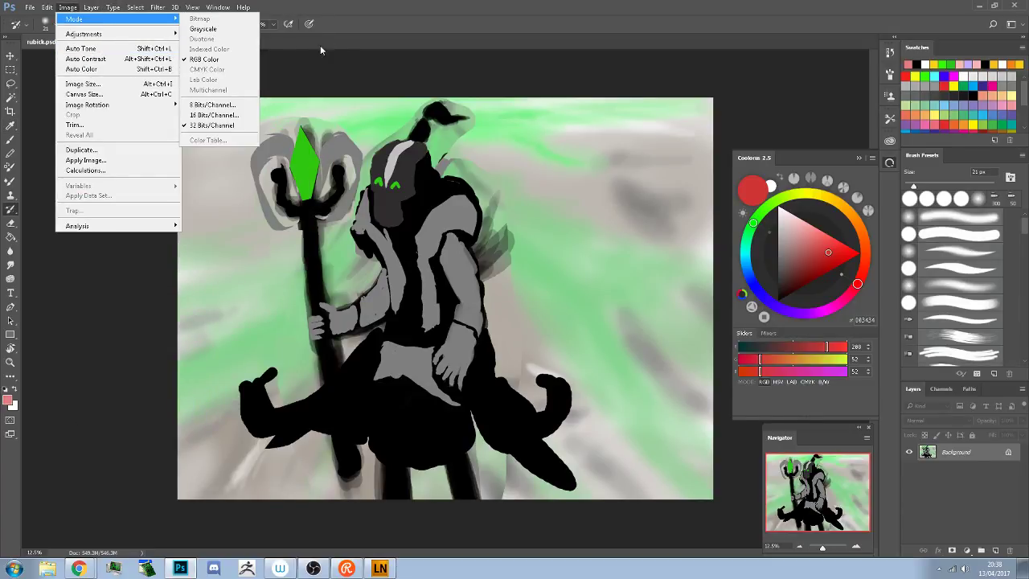
left_click(201, 115)
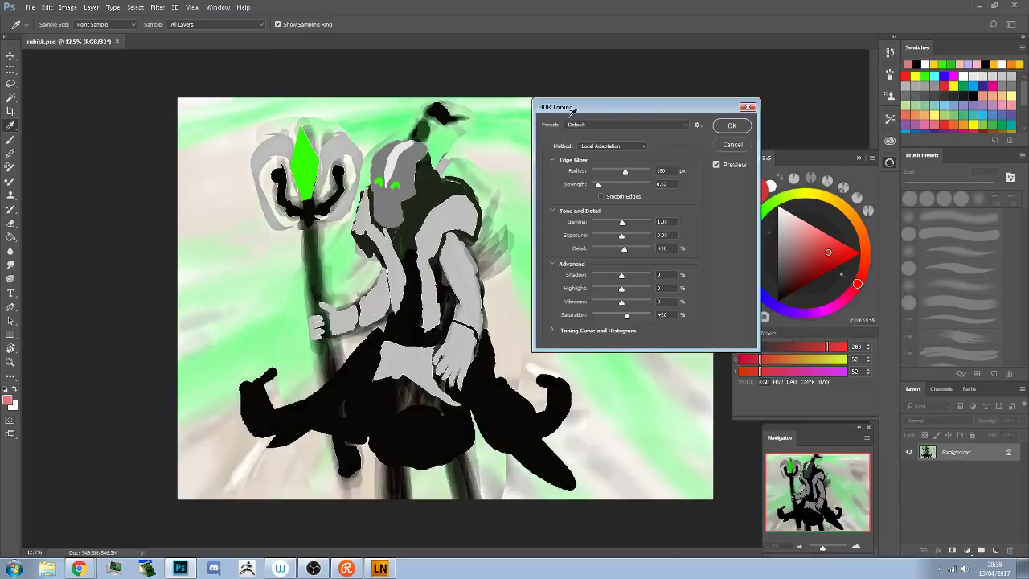
left_click(617, 147)
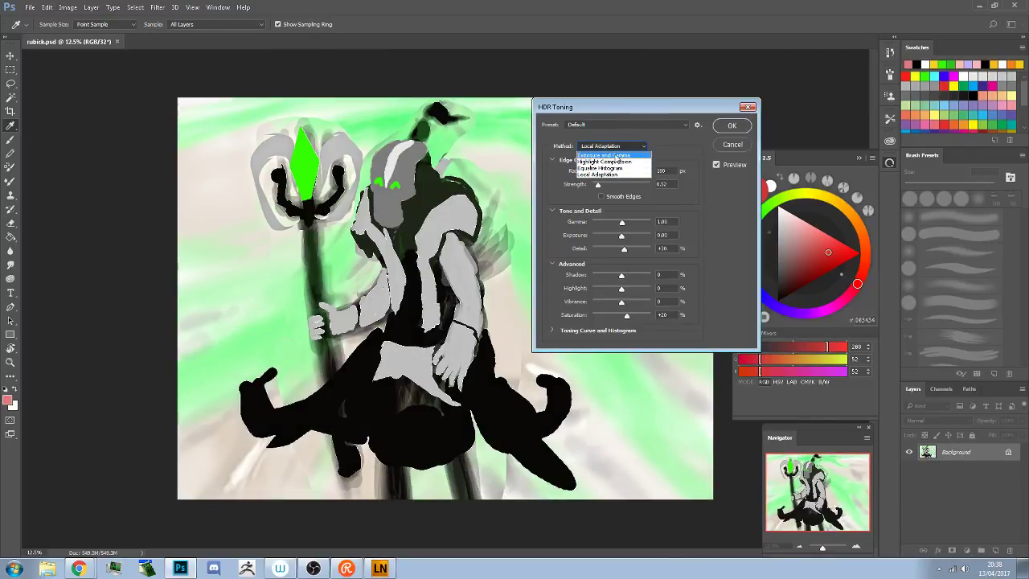
left_click(617, 157)
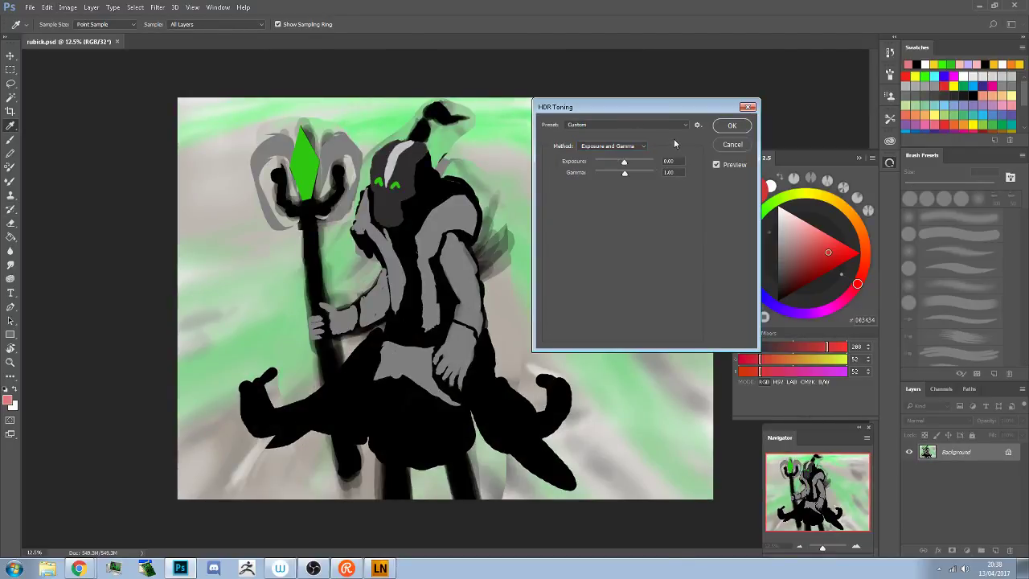
left_click(730, 125)
key("b")
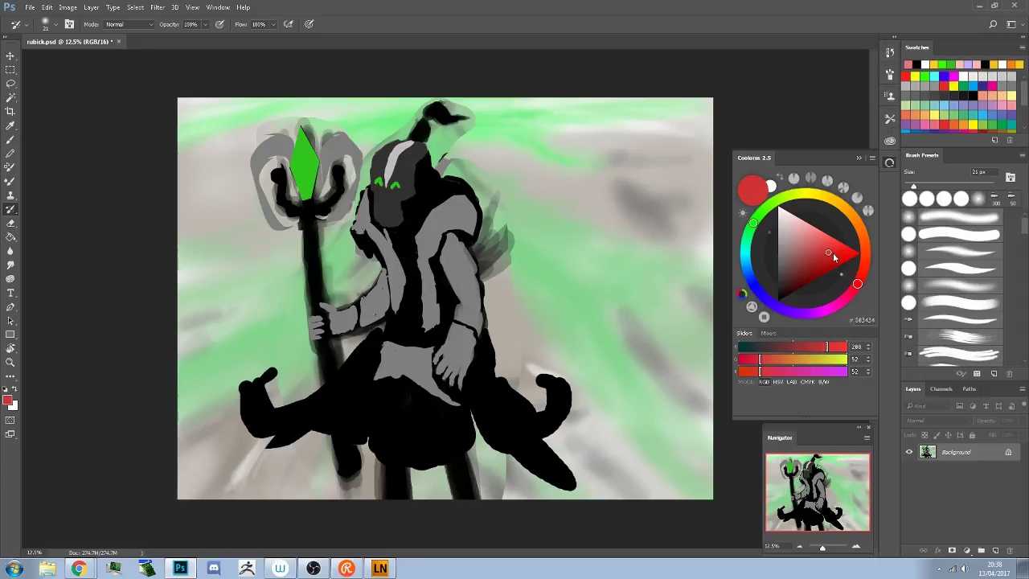
Select the regular brush and try salmon, orange and blue-purple hues in Coolorus
left_click(805, 243)
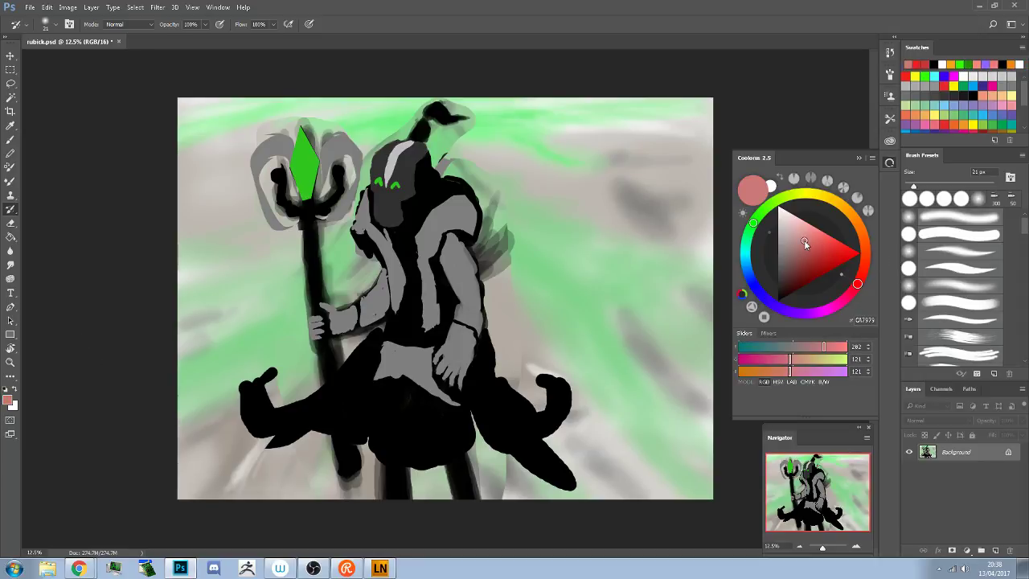
left_click_drag(804, 239, 826, 213)
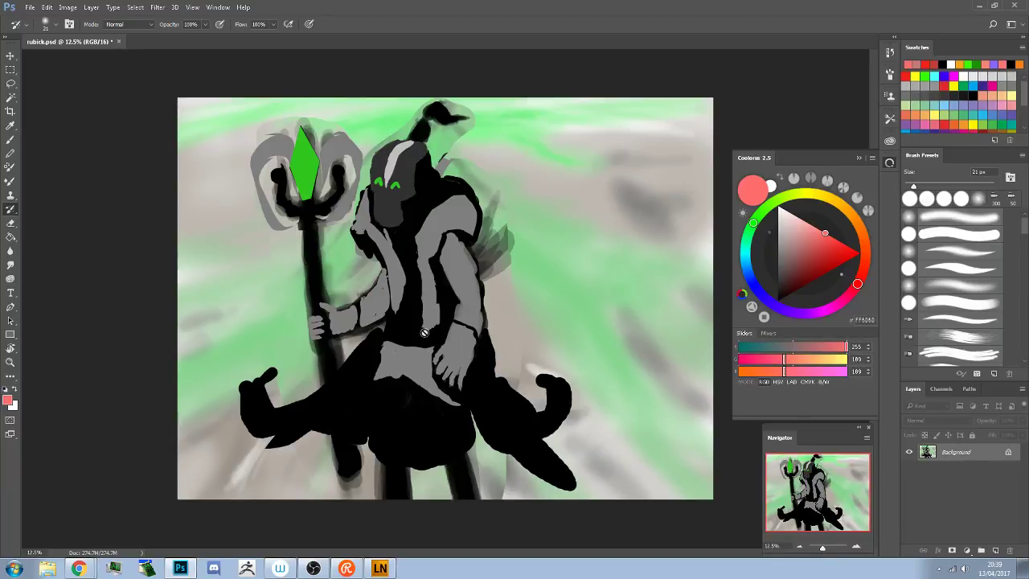
left_click(11, 139)
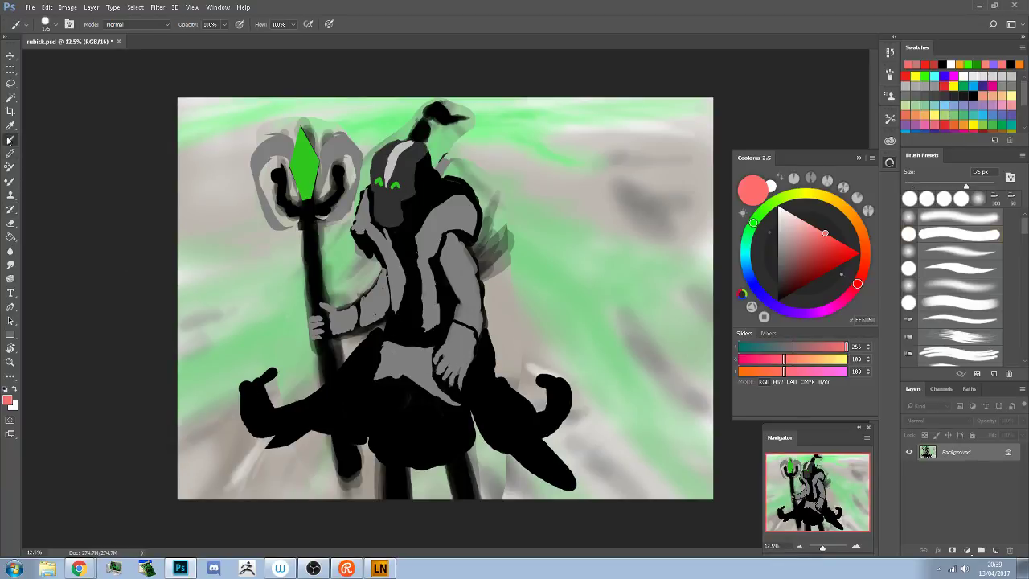
left_click(401, 274, "alt")
left_click(853, 218)
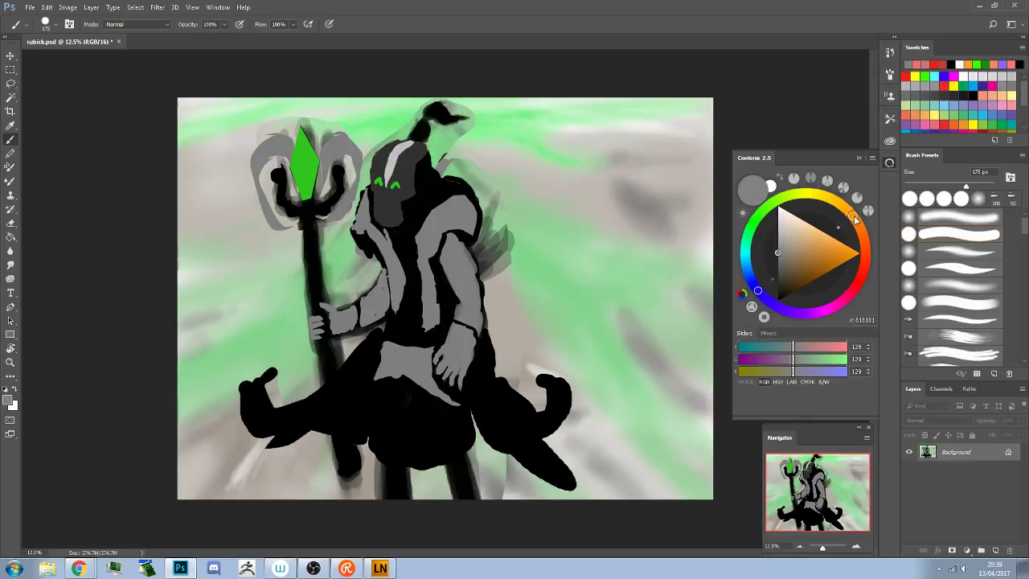
mouse_move(817, 252)
left_mouse_down()
mouse_move(849, 214)
mouse_move(836, 211)
mouse_move(855, 217)
left_mouse_up()
left_click_drag(779, 309, 814, 313)
mouse_move(861, 246)
left_mouse_down()
mouse_move(872, 234)
mouse_move(880, 238)
left_mouse_up()
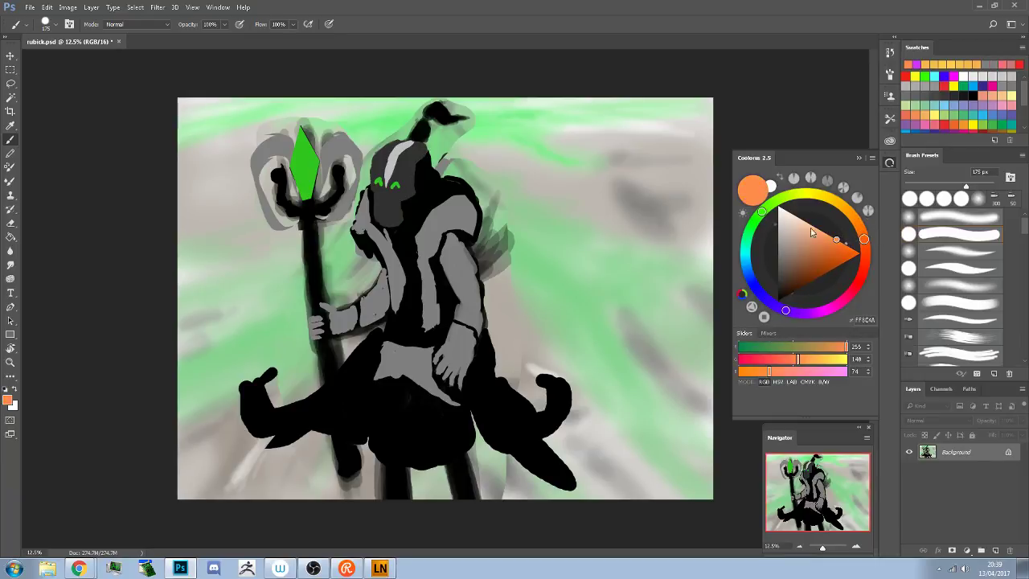
Pick an orange-gold hue and lighten it to golden yellow in the Mixers shades strip
left_click(305, 161, "alt")
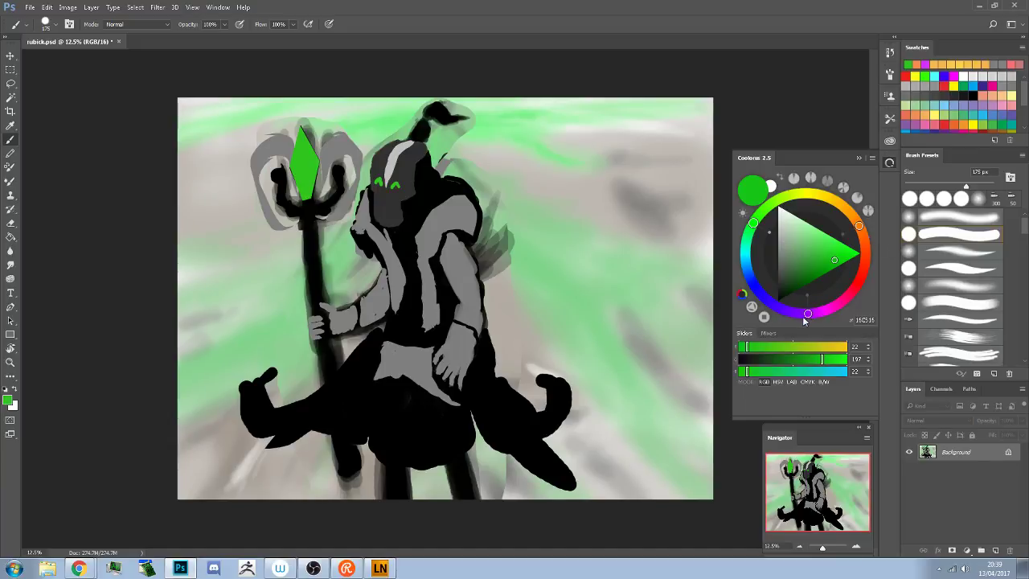
left_click_drag(807, 314, 786, 313)
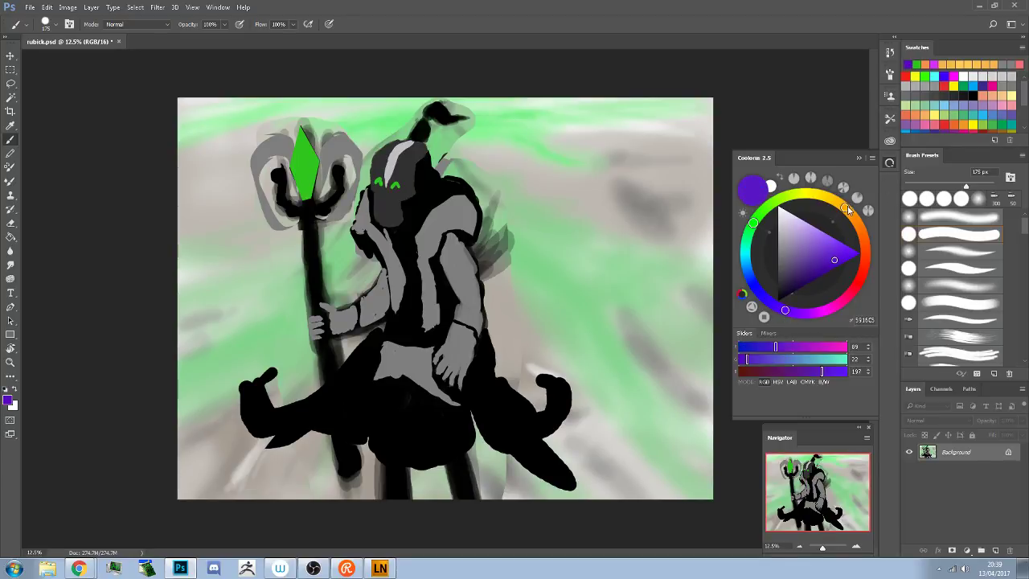
left_click(846, 208)
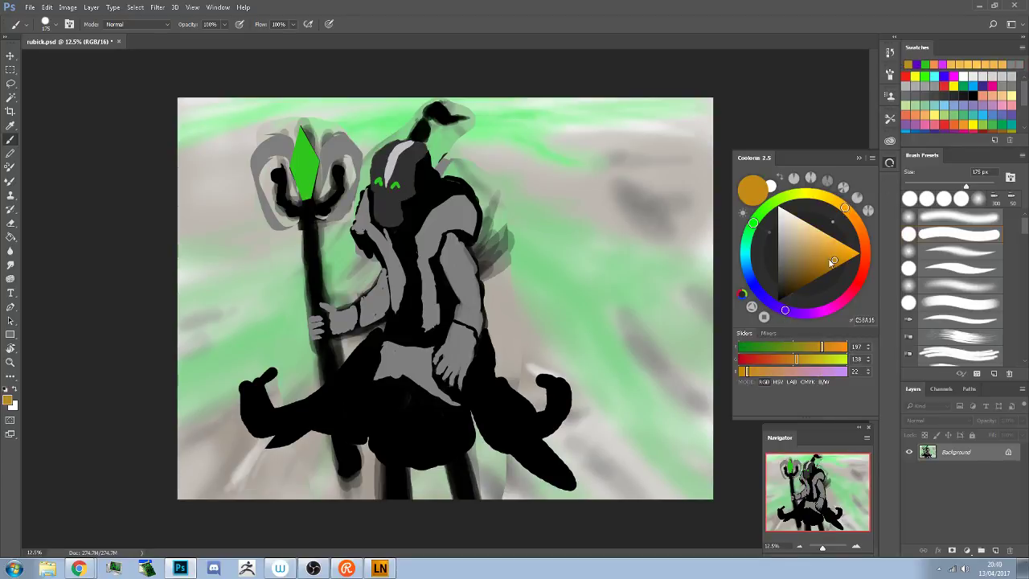
left_click(767, 333)
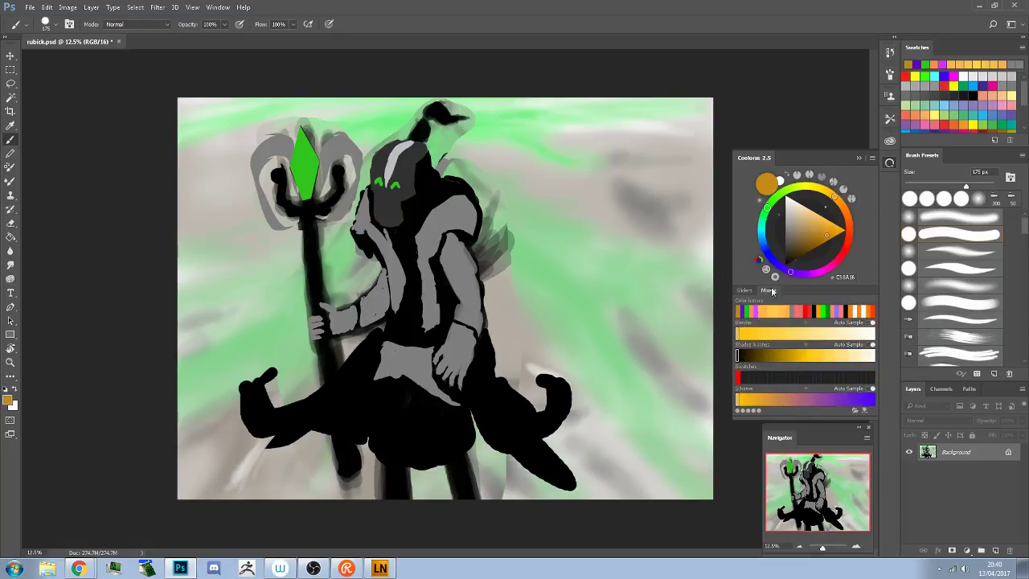
mouse_move(793, 356)
left_mouse_down()
mouse_move(818, 356)
mouse_move(807, 354)
left_mouse_up()
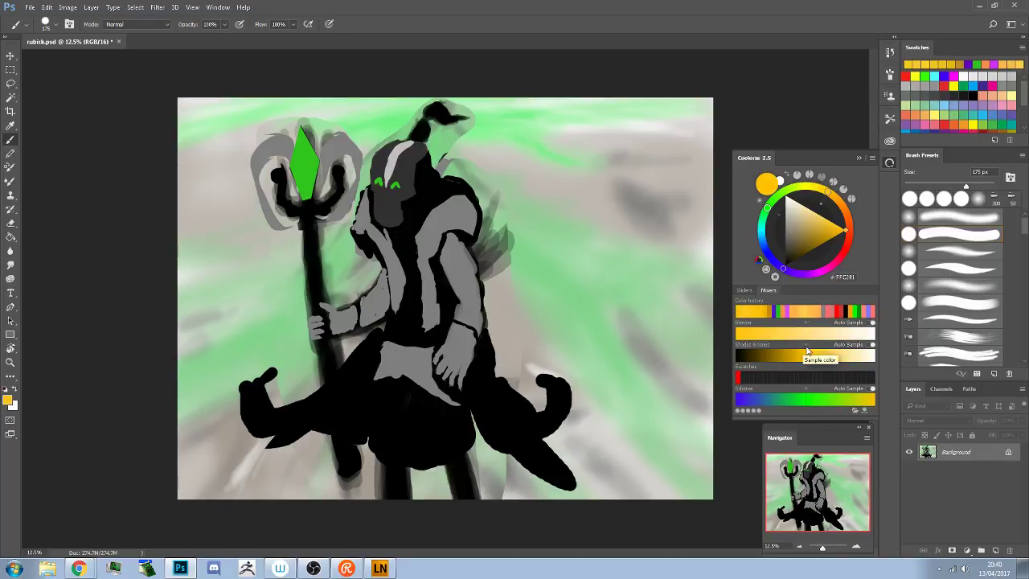
Paint a curved gold patch on the shoulder beside the head, undoing stray strokes
mouse_move(422, 300)
left_mouse_down()
mouse_move(432, 332)
mouse_move(470, 297)
left_mouse_up()
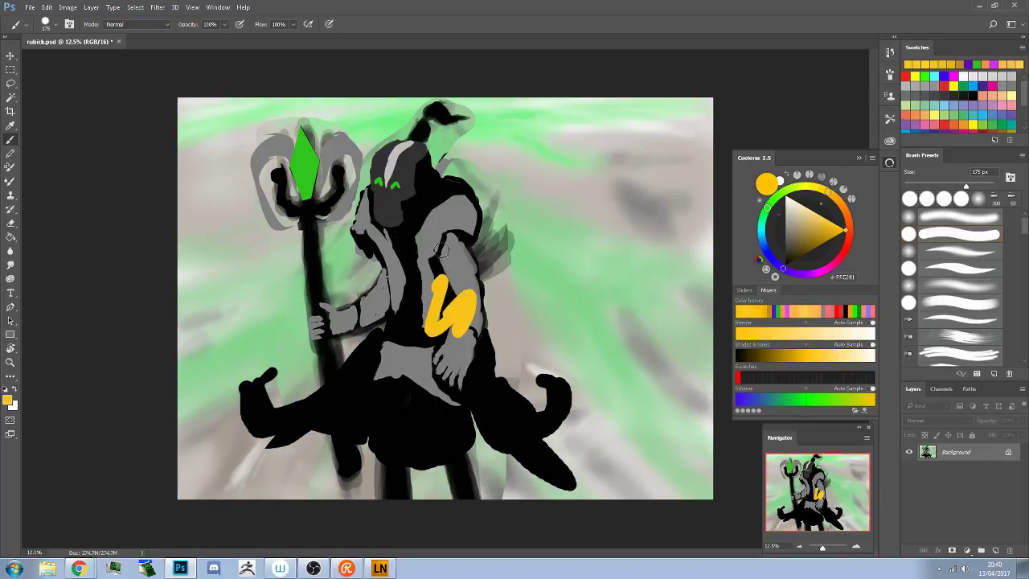
key("ctrl+z")
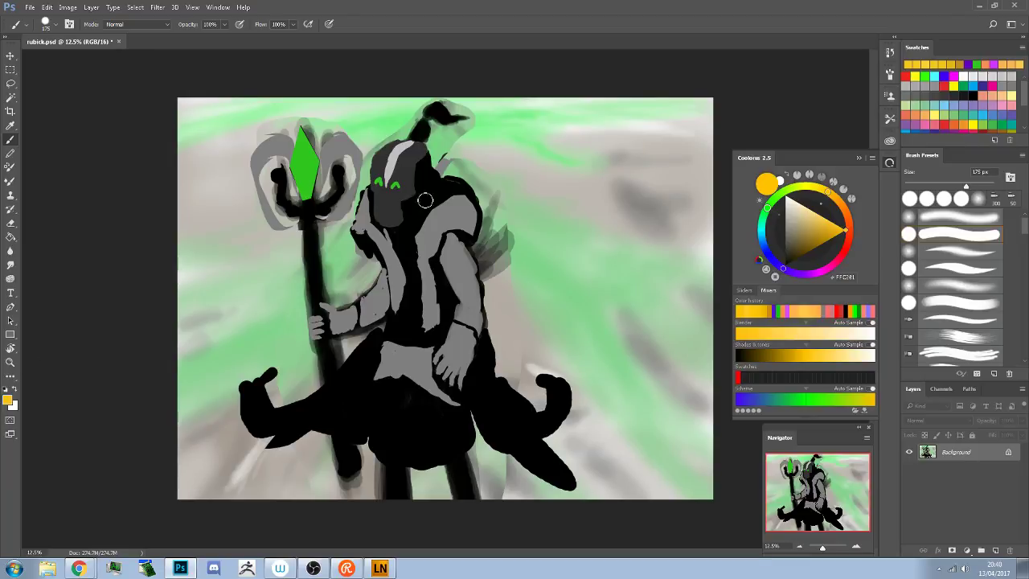
left_click_drag(420, 239, 427, 247)
left_click_drag(431, 250, 434, 255)
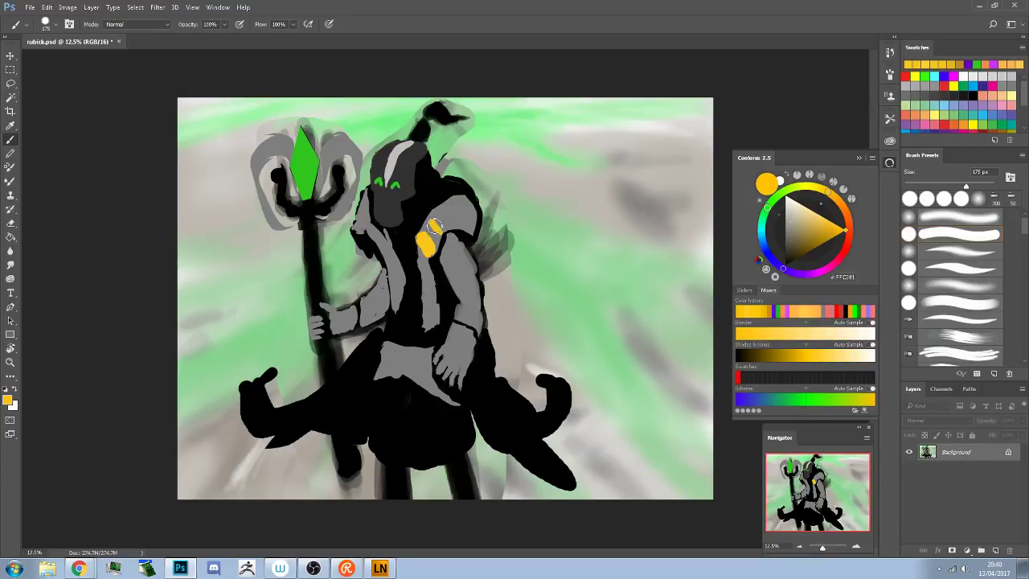
mouse_move(437, 233)
left_mouse_down()
mouse_move(435, 217)
mouse_move(444, 245)
mouse_move(432, 222)
mouse_move(464, 206)
mouse_move(450, 203)
mouse_move(425, 233)
mouse_move(468, 200)
mouse_move(451, 202)
mouse_move(425, 239)
mouse_move(458, 207)
mouse_move(479, 220)
mouse_move(476, 234)
mouse_move(451, 227)
mouse_move(432, 241)
mouse_move(471, 219)
mouse_move(429, 238)
mouse_move(472, 216)
mouse_move(441, 229)
mouse_move(467, 211)
mouse_move(458, 201)
mouse_move(428, 232)
mouse_move(472, 225)
mouse_move(456, 218)
mouse_move(476, 207)
mouse_move(426, 239)
left_mouse_up()
key("ctrl+z")
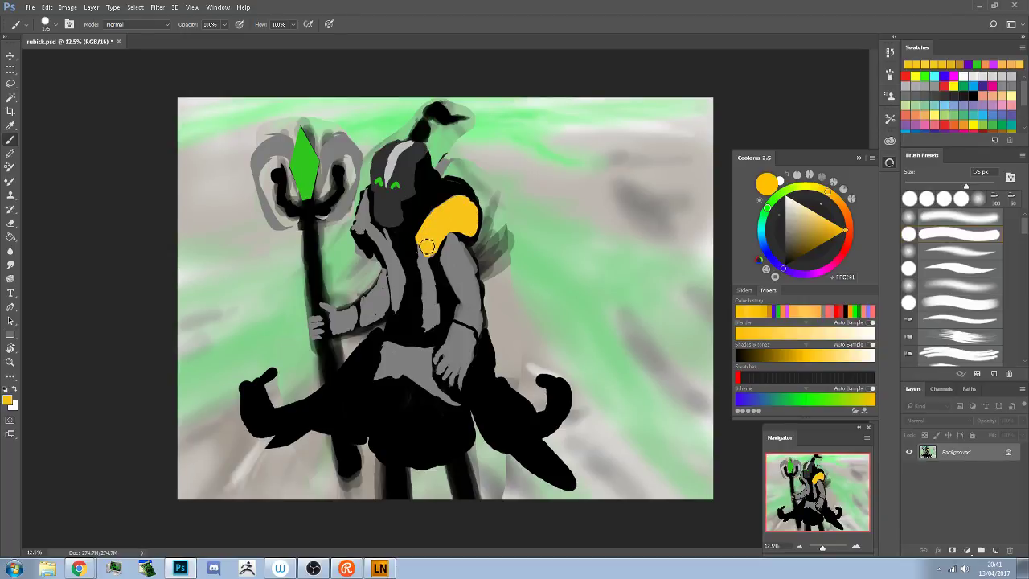
Dab a gem-green stud on the gold shoulder and extend the gold strip down the chest
left_click(311, 166, "alt")
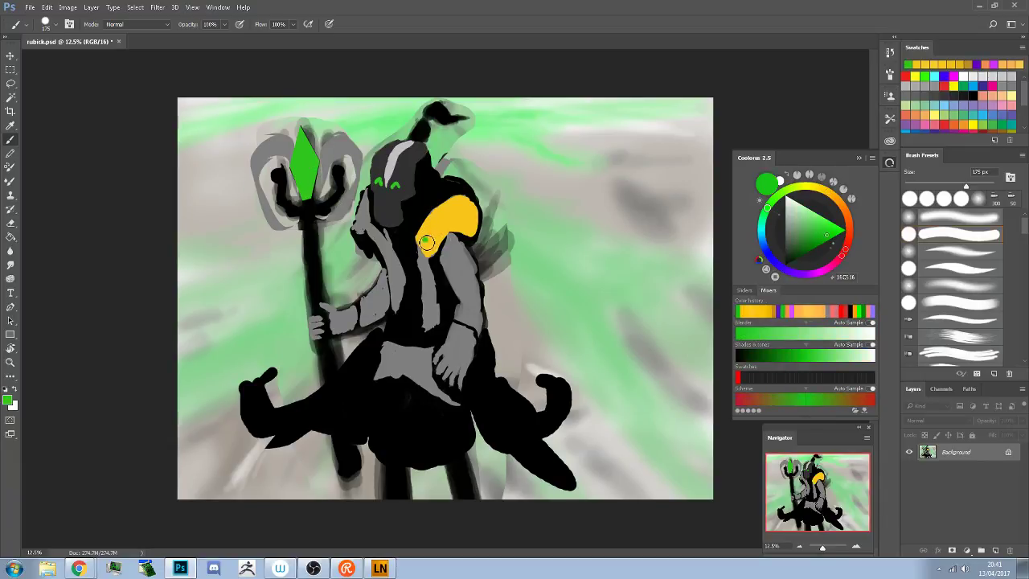
left_click(426, 240)
left_click(433, 222, "alt")
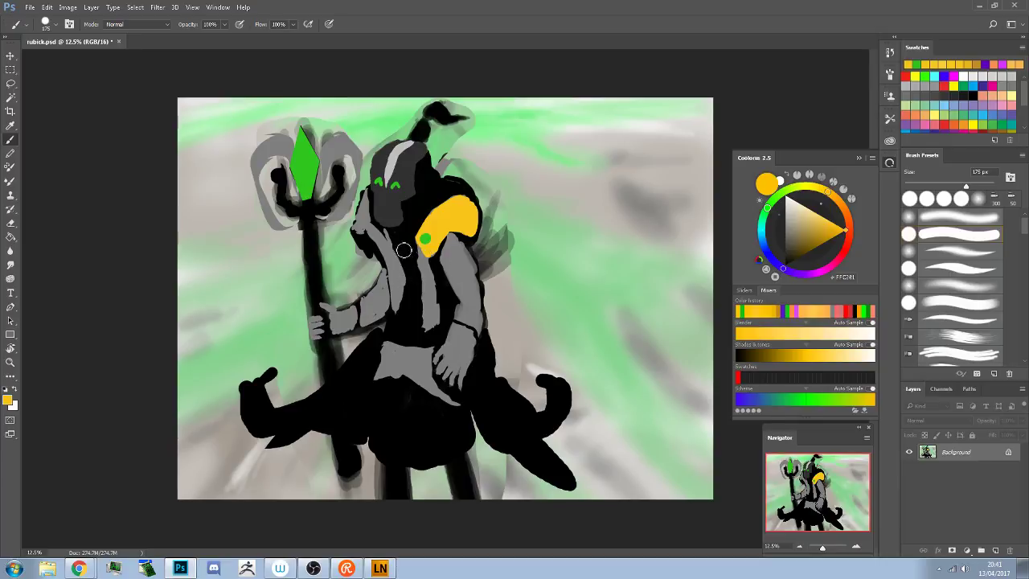
mouse_move(424, 256)
left_mouse_down()
mouse_move(429, 330)
mouse_move(432, 280)
left_mouse_up()
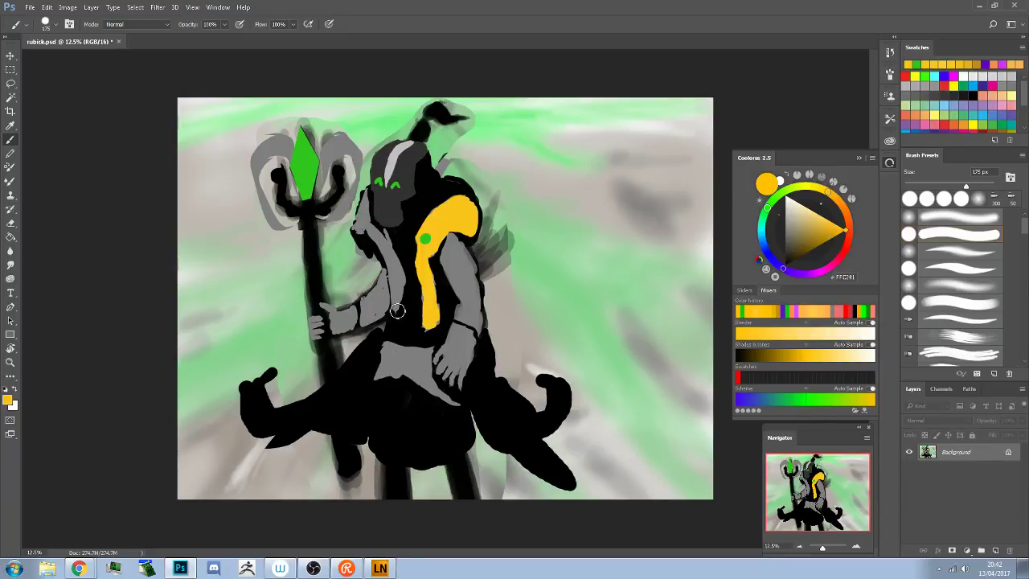
mouse_move(397, 311)
left_mouse_down()
mouse_move(395, 267)
mouse_move(398, 294)
left_mouse_up()
key("ctrl+alt+z")
key("ctrl+alt+z")
key("ctrl+alt+z")
key("ctrl+alt+z")
key("ctrl+alt+z")
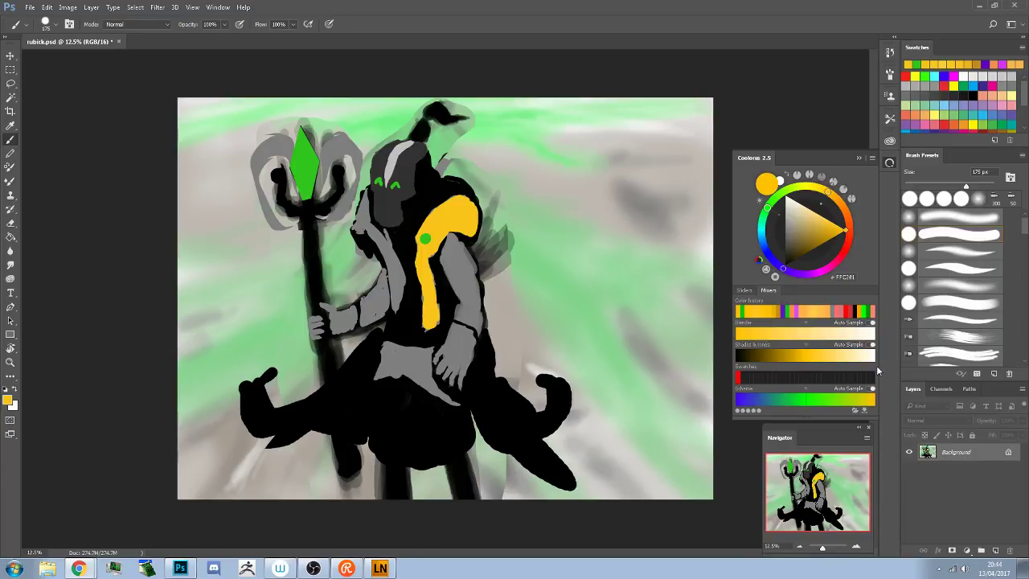
Check the 360 Total Security quarantined files list, then close the security app
left_click(939, 567)
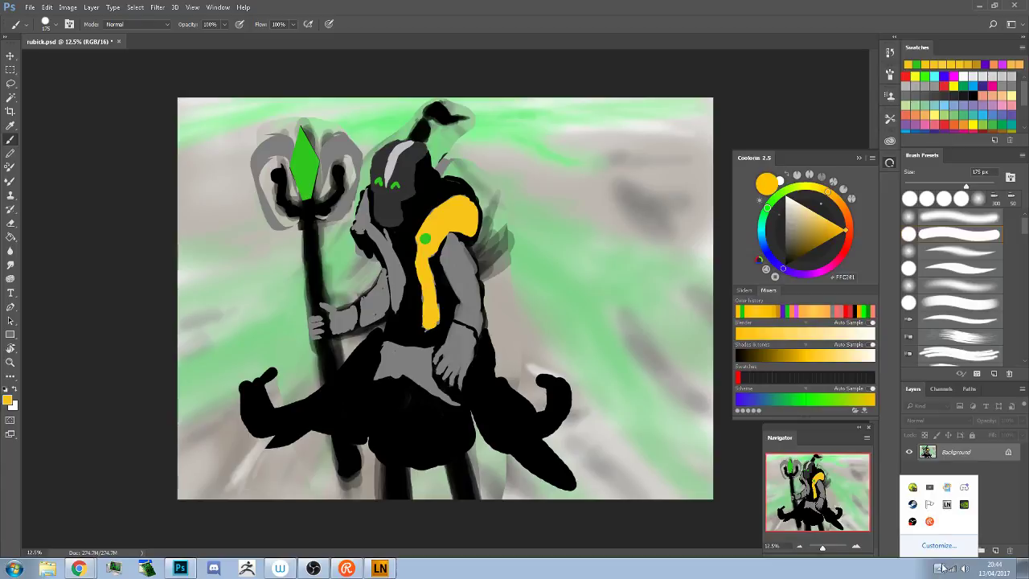
right_click(916, 492)
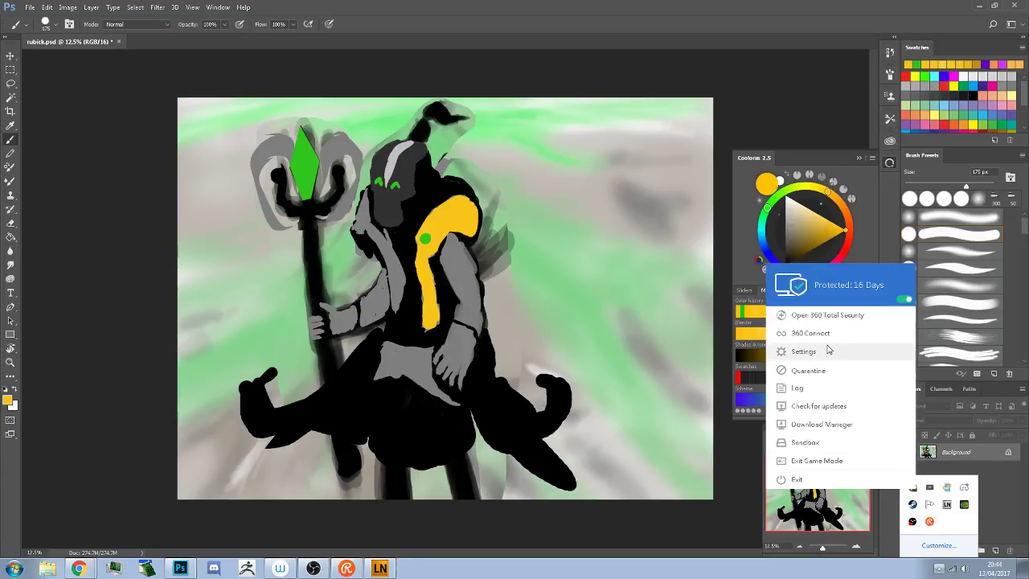
left_click(630, 244)
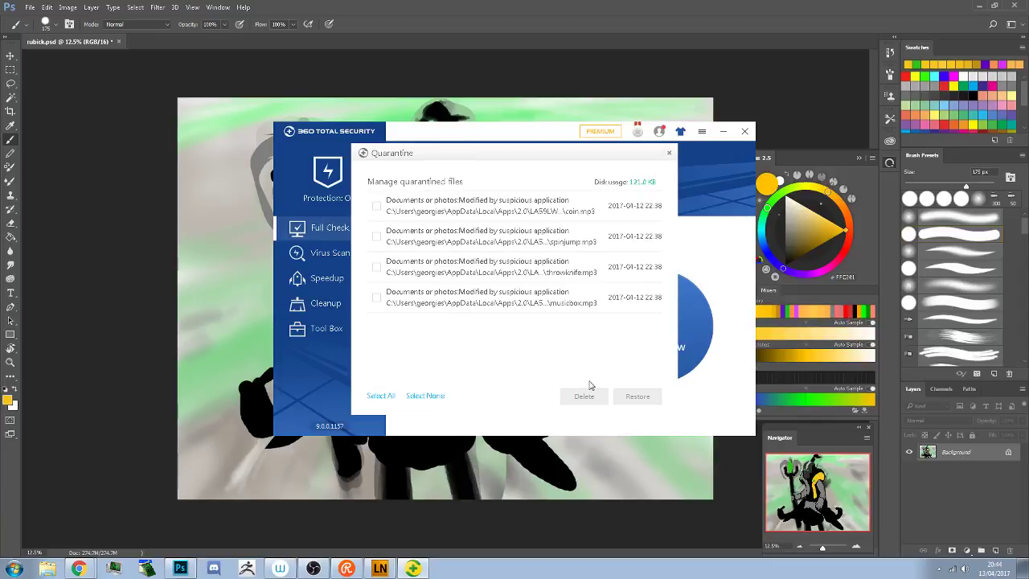
left_click(669, 152)
left_click(747, 131)
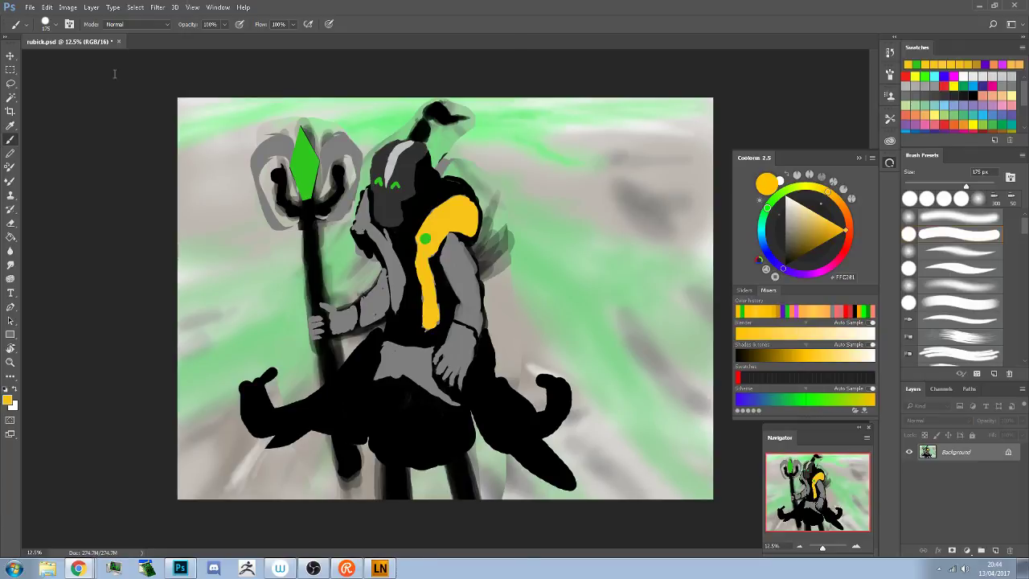
Google 'duelingbook', switch to 'dueling book', and open the YouTube gameplay video
left_click(78, 568)
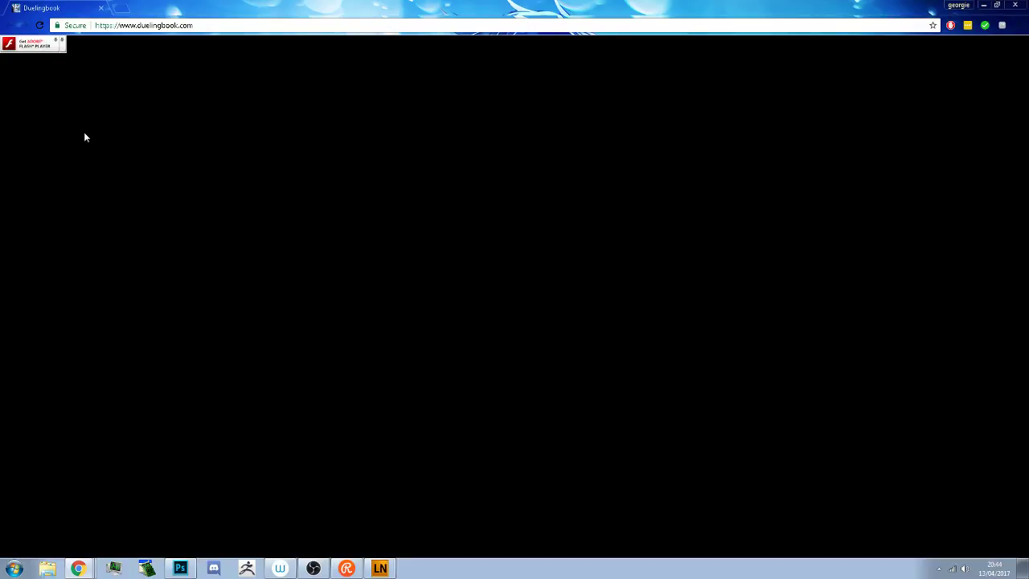
left_click(120, 8)
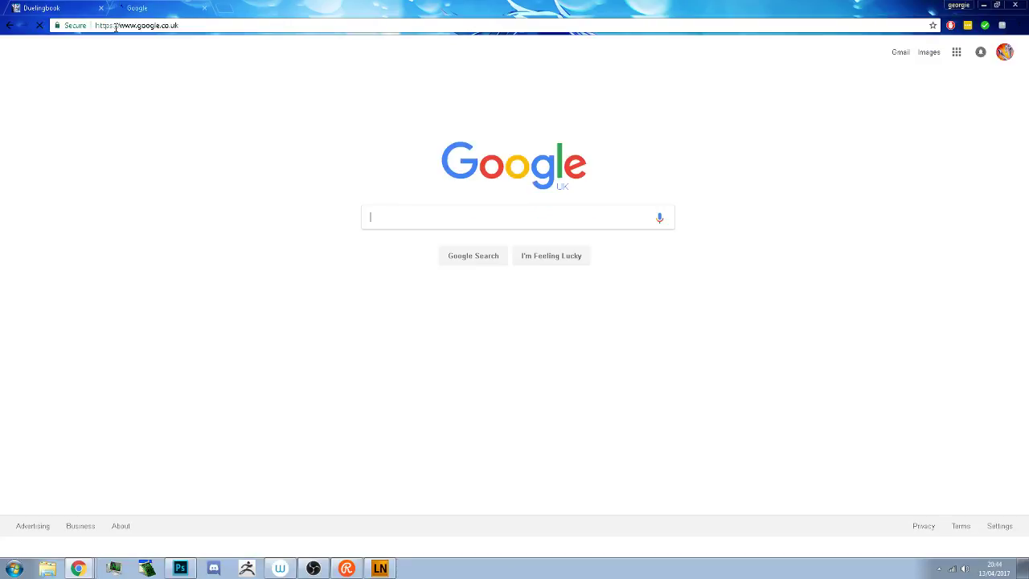
type("duelingbook")
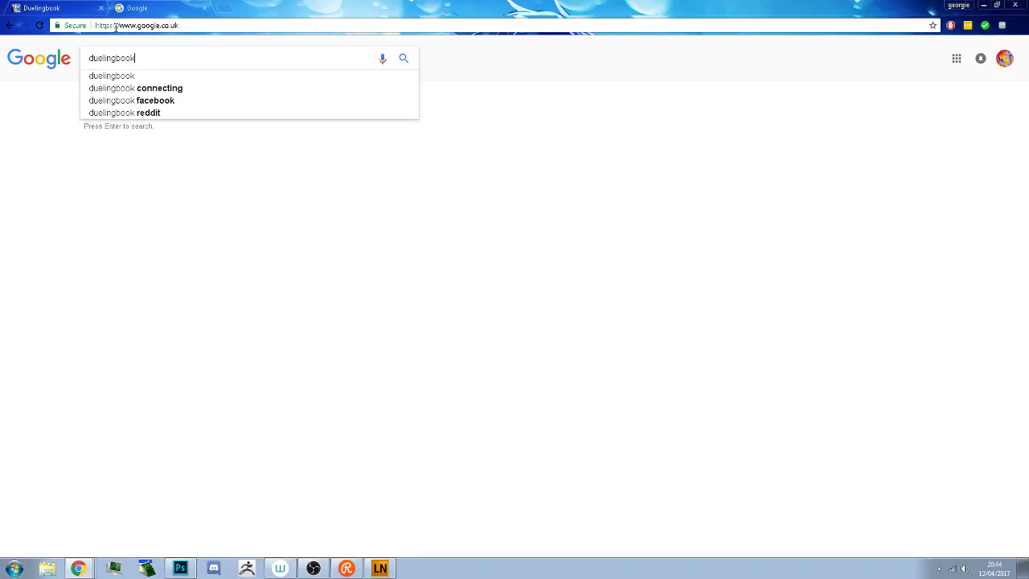
key("Return")
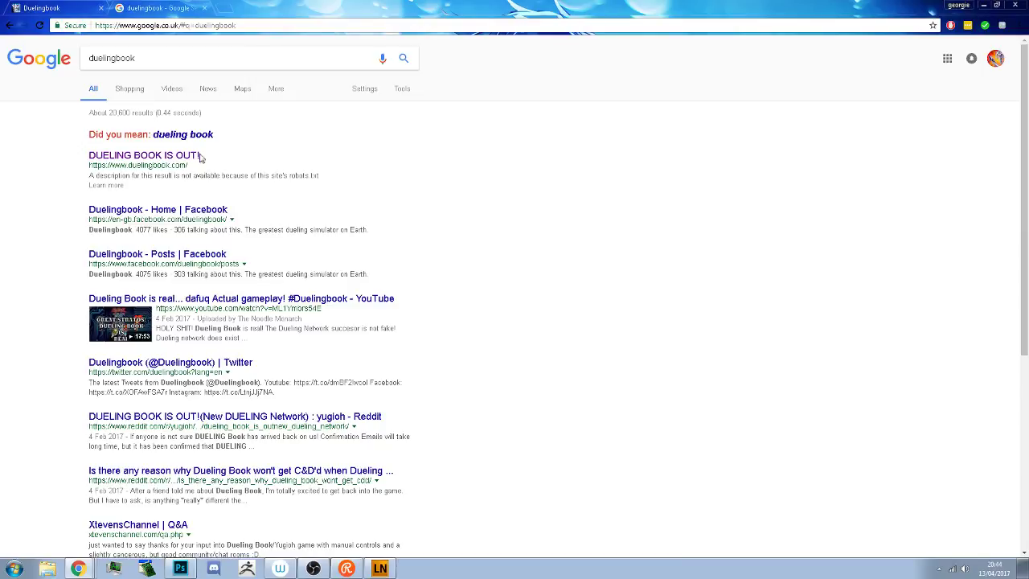
left_click(193, 134)
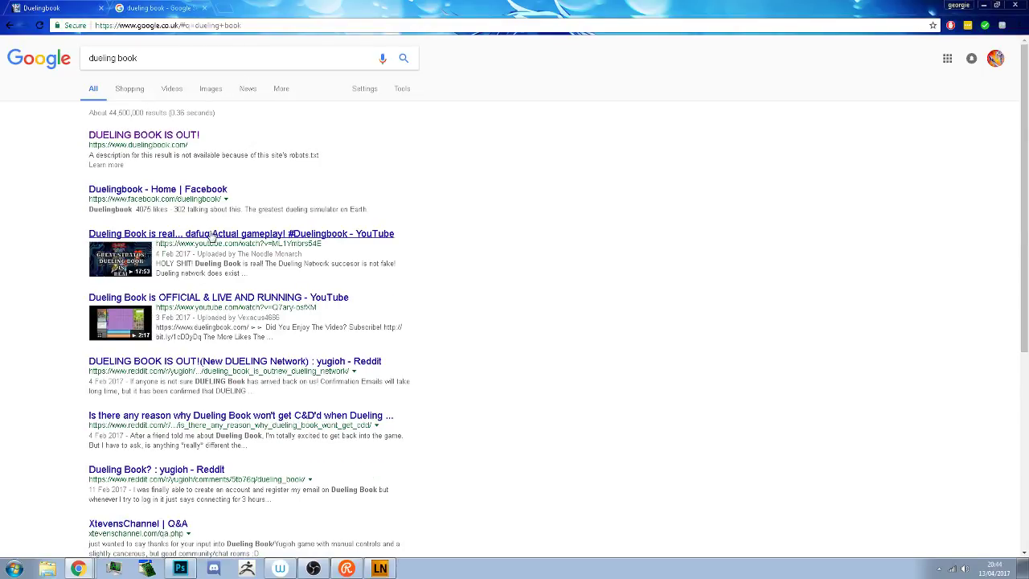
left_click(217, 93)
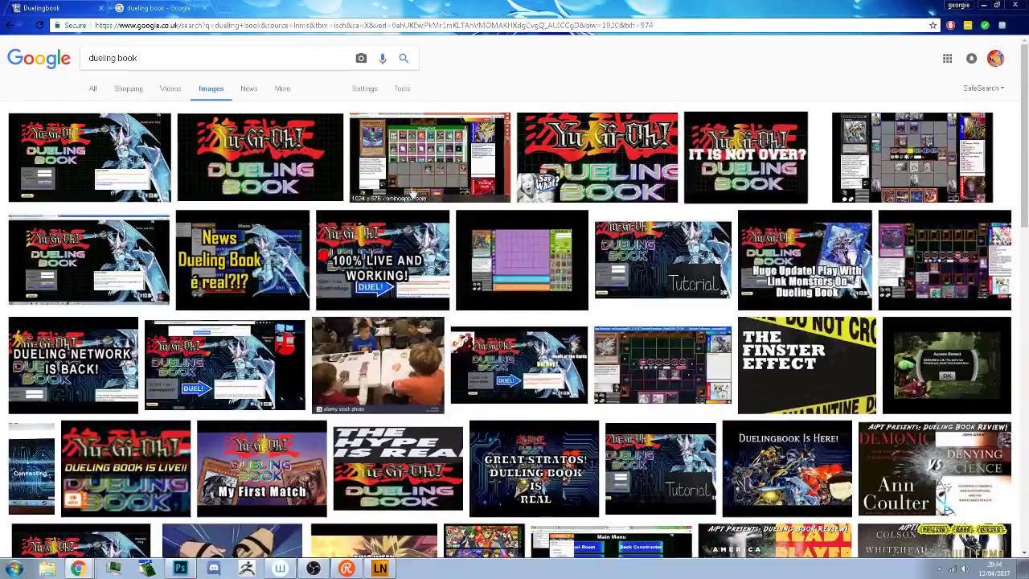
left_click(93, 89)
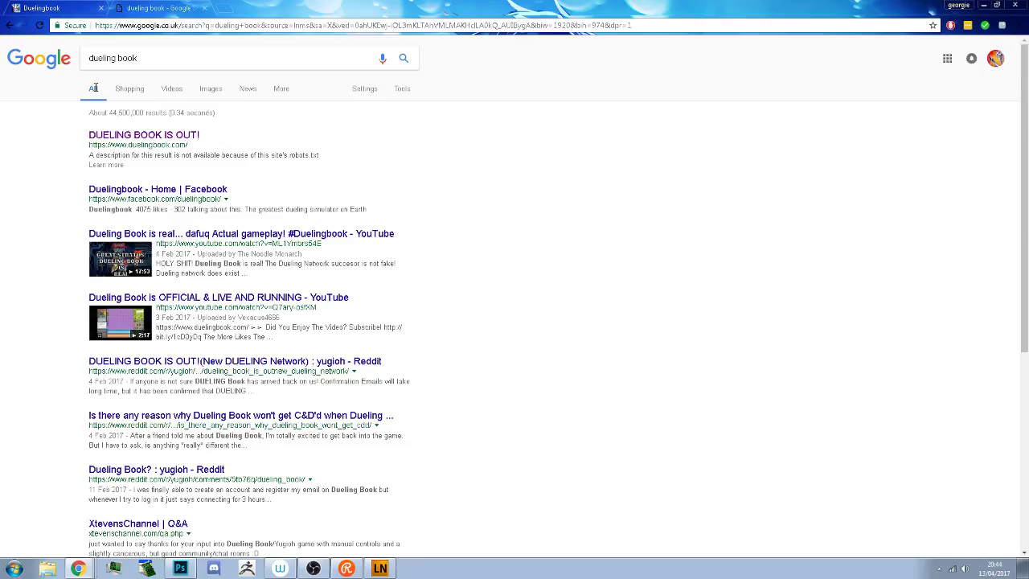
left_click(161, 233)
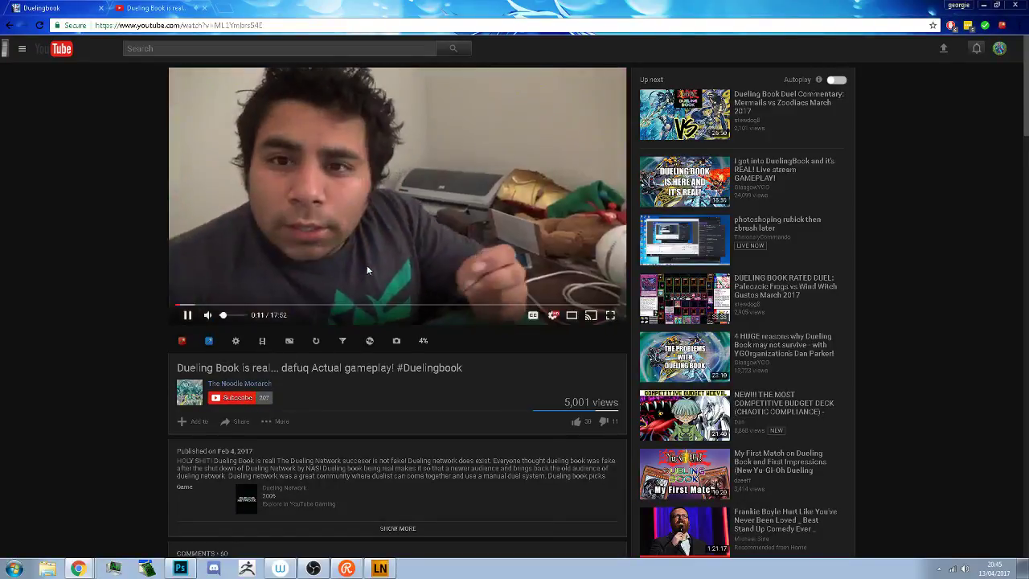
Pause the Dueling Book video, go back to the Google results, and close that tab
left_click(246, 246)
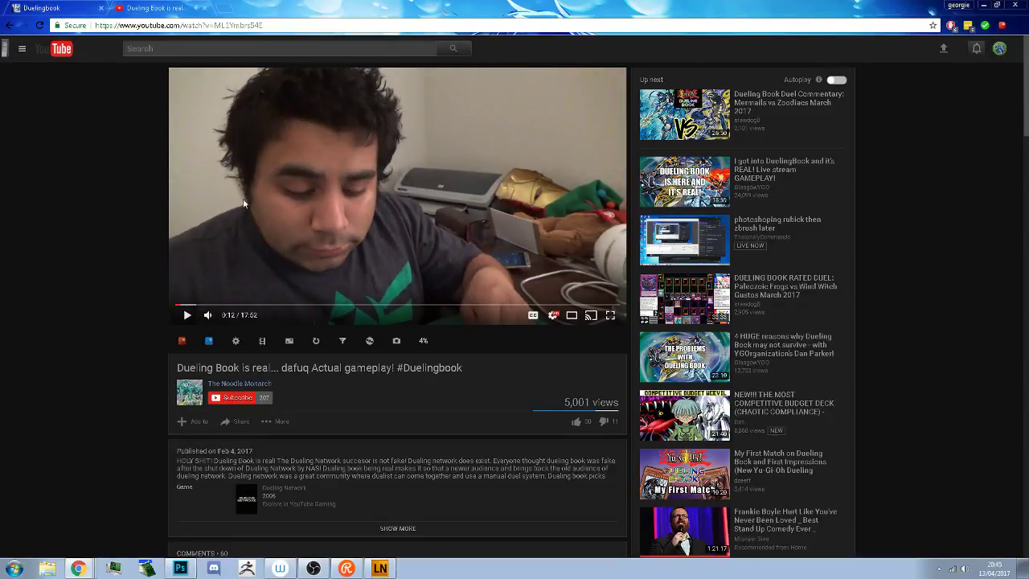
left_click(9, 25)
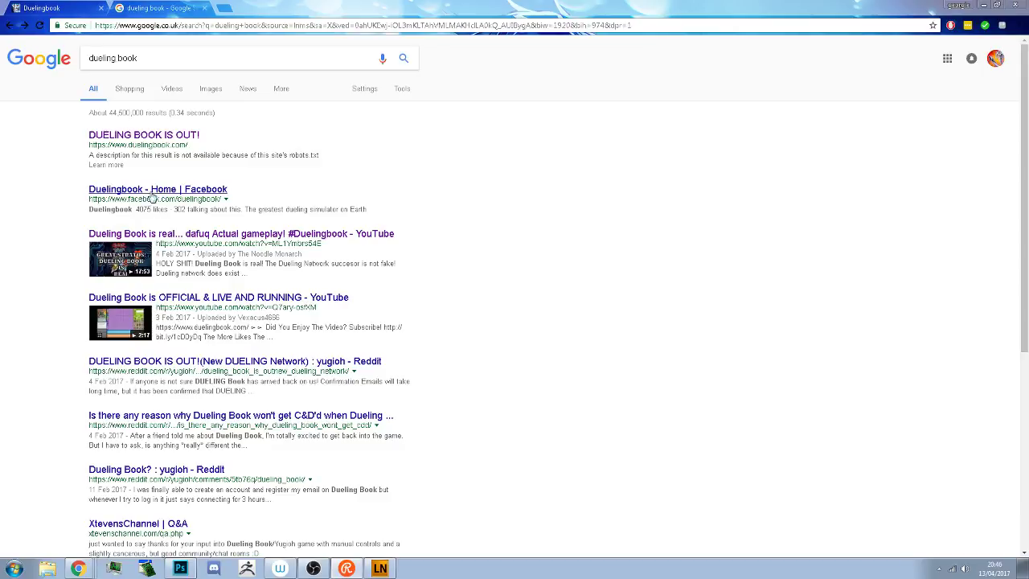
left_click(211, 8)
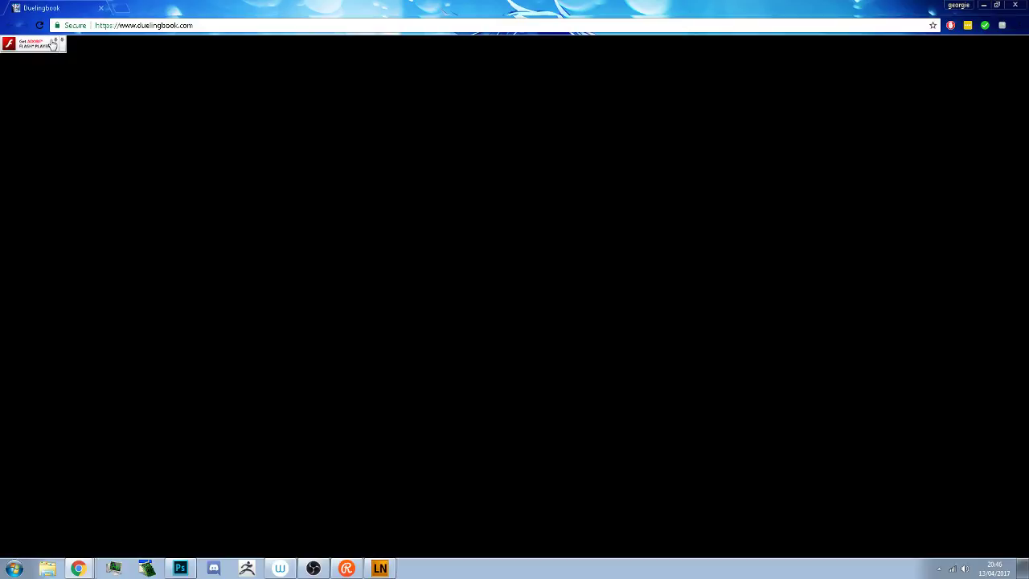
Close Chrome and expand the Allegorithmic and Accessories folders under the Start menu's All Programs
left_click(102, 8)
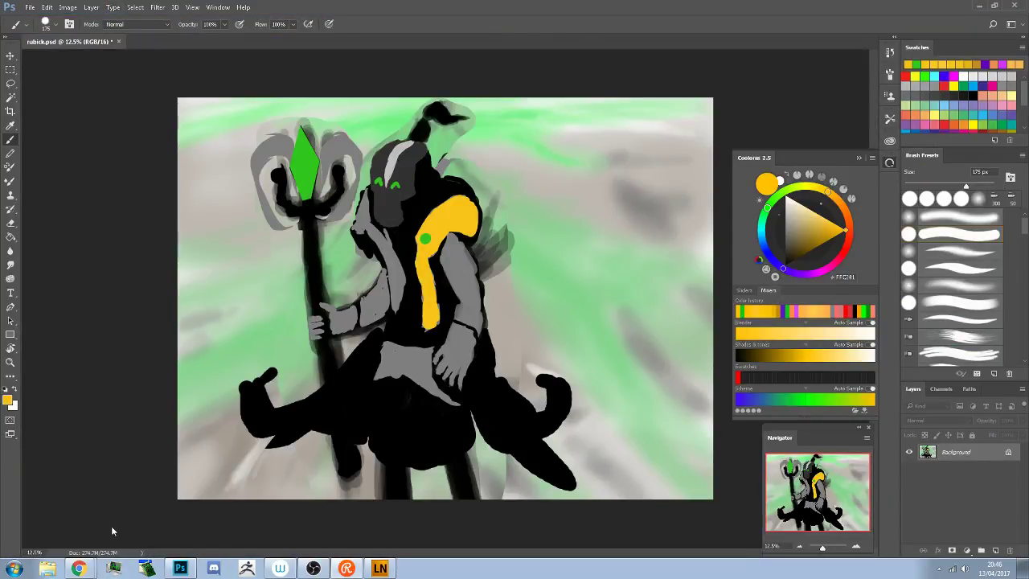
left_click(15, 568)
left_click(50, 521)
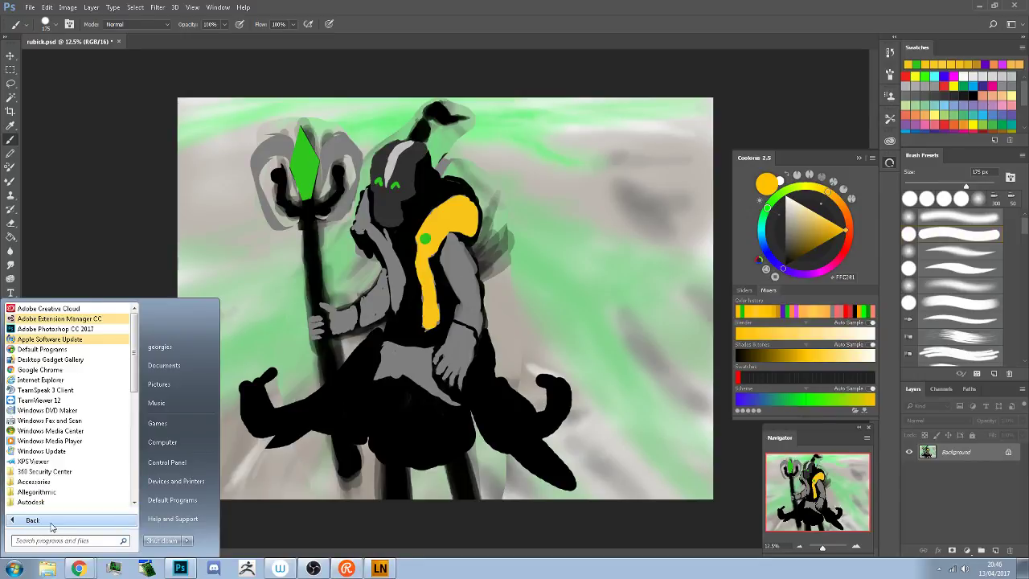
scroll(69, 500, "down", 1)
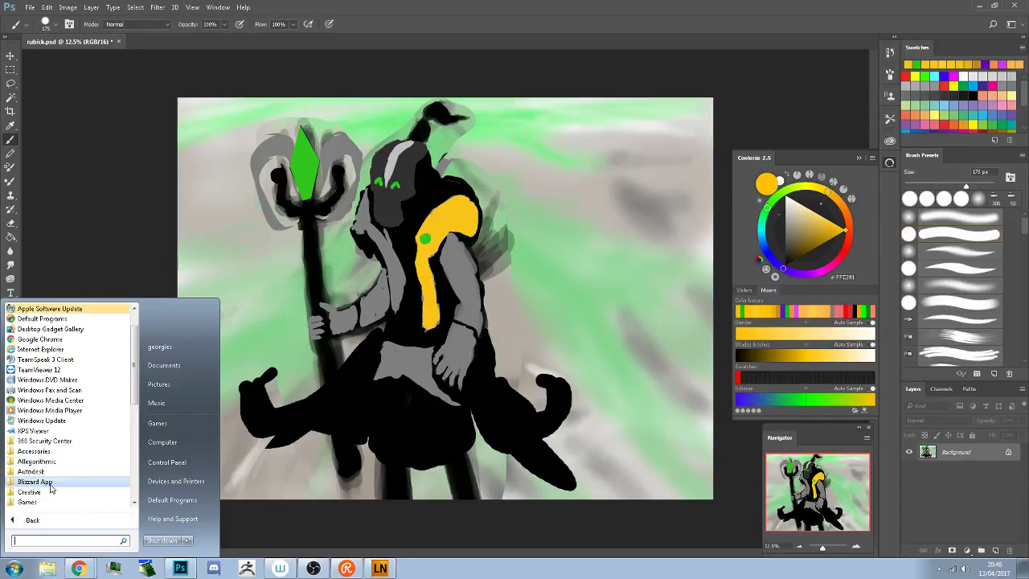
scroll(52, 488, "down", 1)
left_click(49, 431)
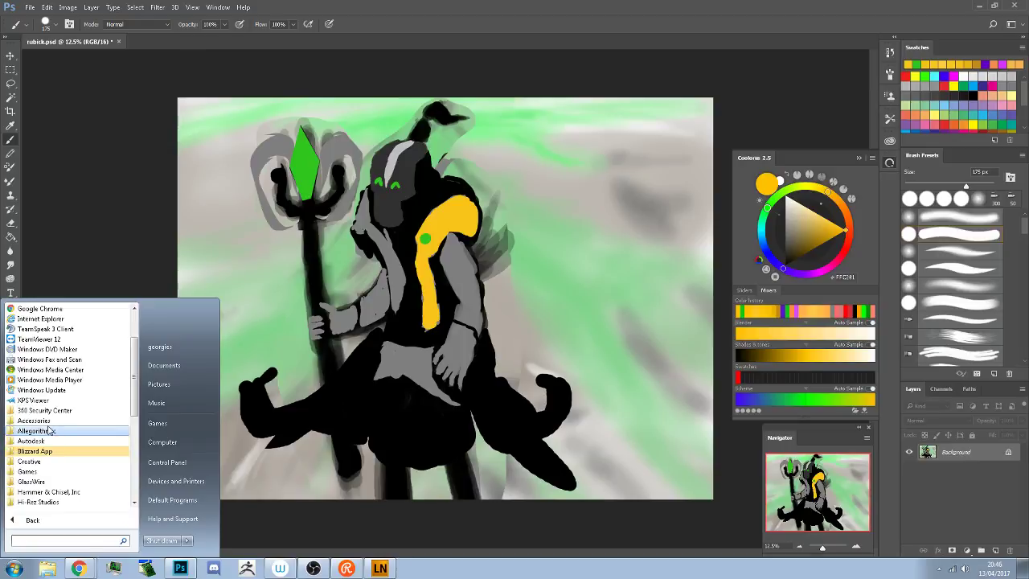
left_click(48, 421)
scroll(50, 427, "up", 4)
Close the Start menu, paint grey below the arm, then undo a too-thick yellow chest strap
scroll(49, 429, "up", 2)
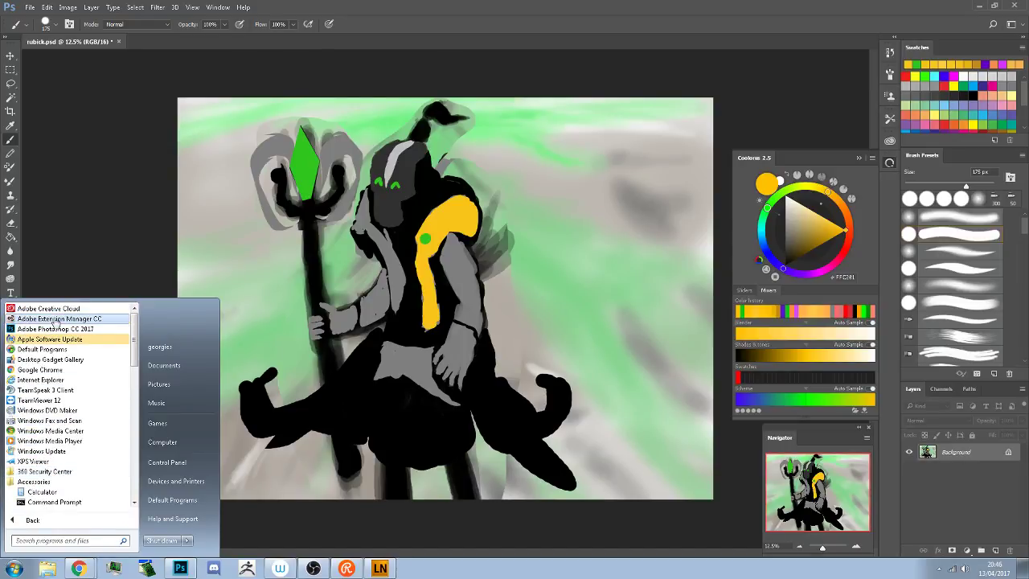
left_click(88, 244)
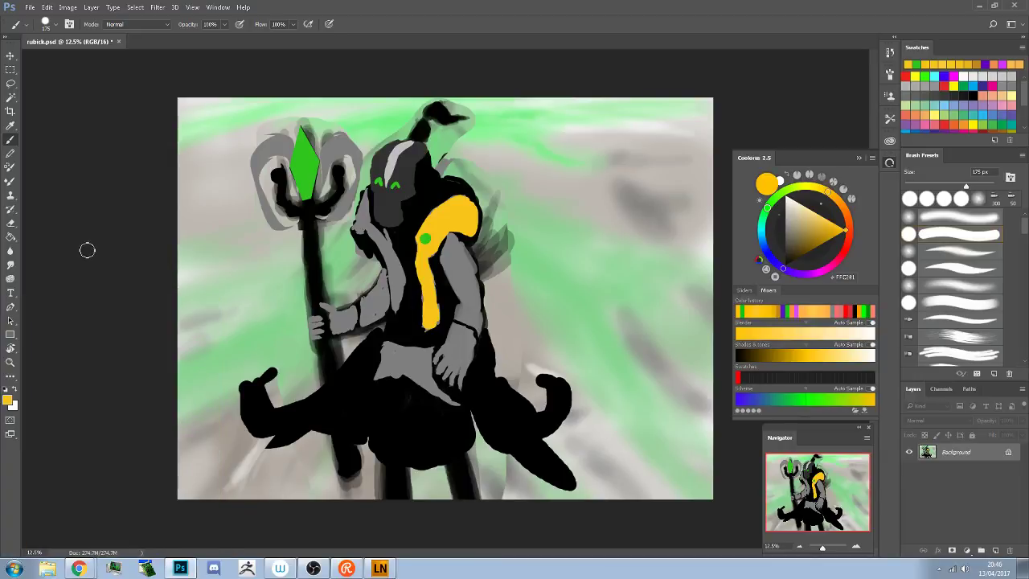
left_click_drag(384, 335, 371, 332)
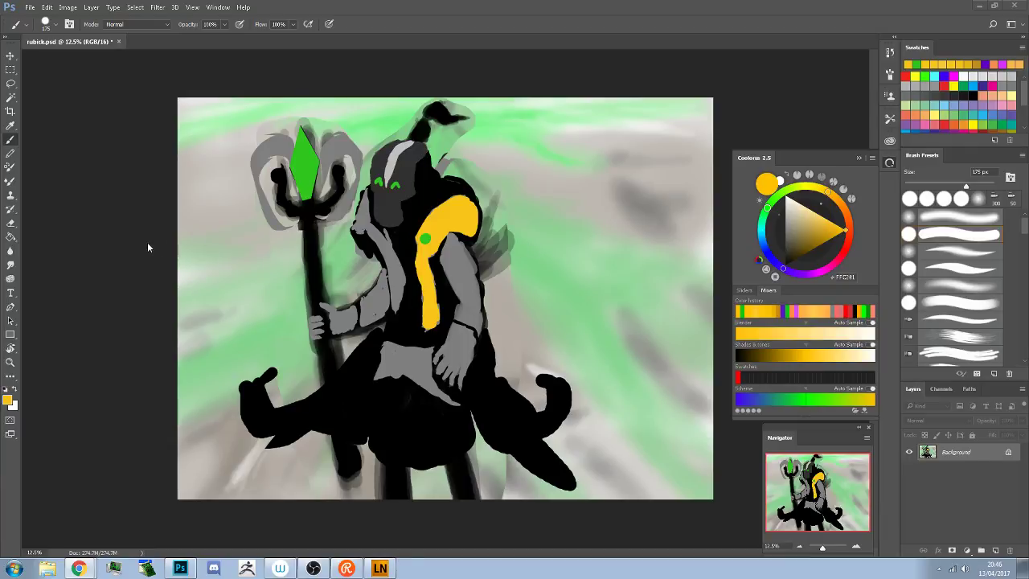
mouse_move(400, 275)
left_mouse_down()
mouse_move(392, 313)
mouse_move(395, 261)
mouse_move(395, 299)
mouse_move(391, 256)
mouse_move(395, 286)
mouse_move(372, 229)
mouse_move(395, 262)
mouse_move(367, 229)
mouse_move(391, 236)
left_mouse_up()
key("ctrl+z")
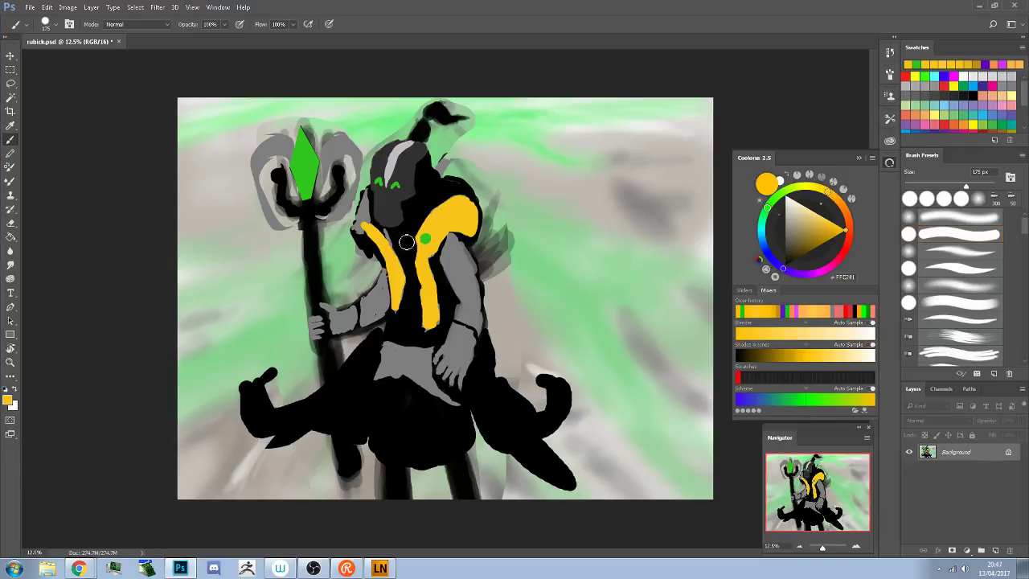
Undo a thin yellow chest stroke, brush sampled grey across the waist, and paint black down the arm's left edge
left_click_drag(406, 242, 409, 273)
key("ctrl+z")
left_click(402, 330, "alt")
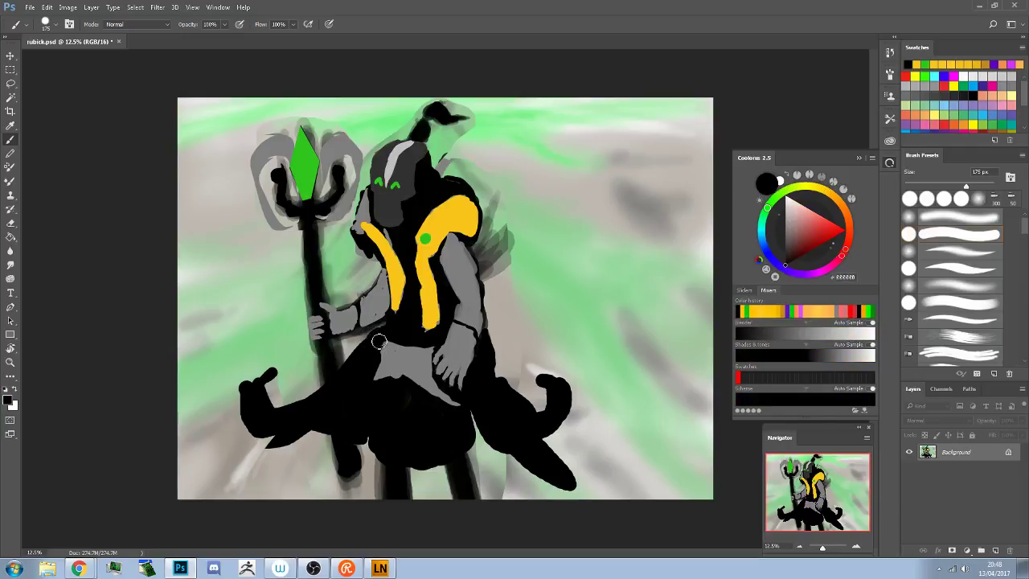
left_click(406, 352, "alt")
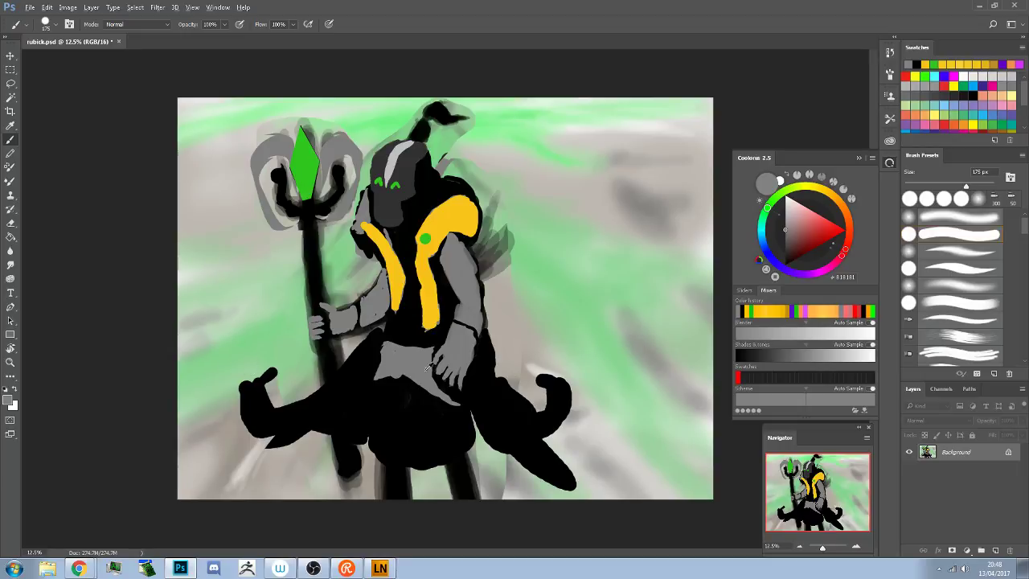
mouse_move(390, 336)
left_mouse_down()
mouse_move(421, 346)
mouse_move(408, 341)
mouse_move(418, 334)
mouse_move(411, 329)
mouse_move(394, 332)
mouse_move(390, 346)
mouse_move(428, 344)
mouse_move(422, 335)
mouse_move(430, 343)
mouse_move(403, 325)
left_mouse_up()
left_click(450, 303, "alt")
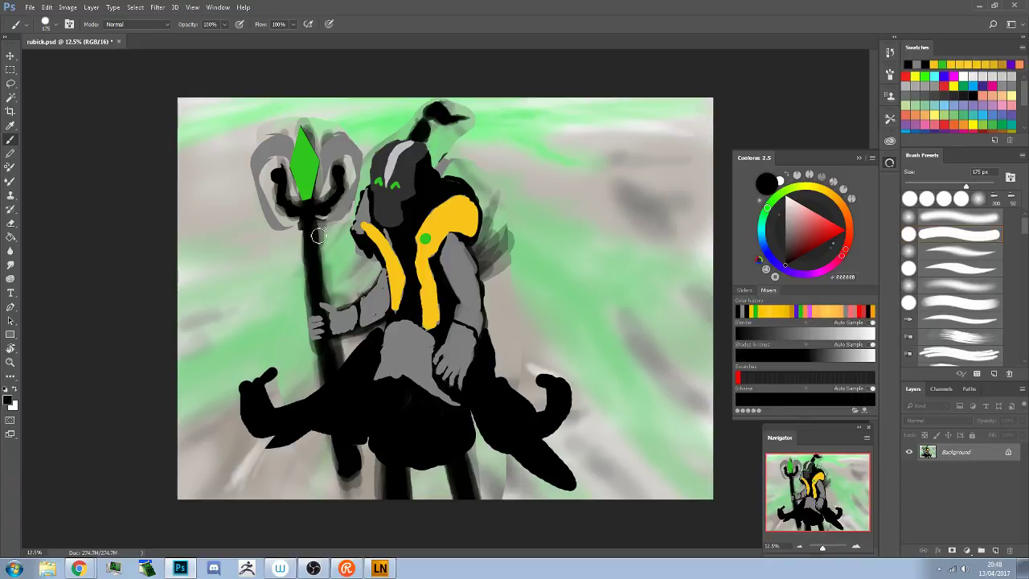
mouse_move(360, 241)
left_mouse_down()
mouse_move(360, 280)
mouse_move(355, 245)
mouse_move(361, 275)
mouse_move(379, 265)
mouse_move(361, 284)
mouse_move(374, 275)
mouse_move(365, 291)
mouse_move(362, 348)
left_mouse_up()
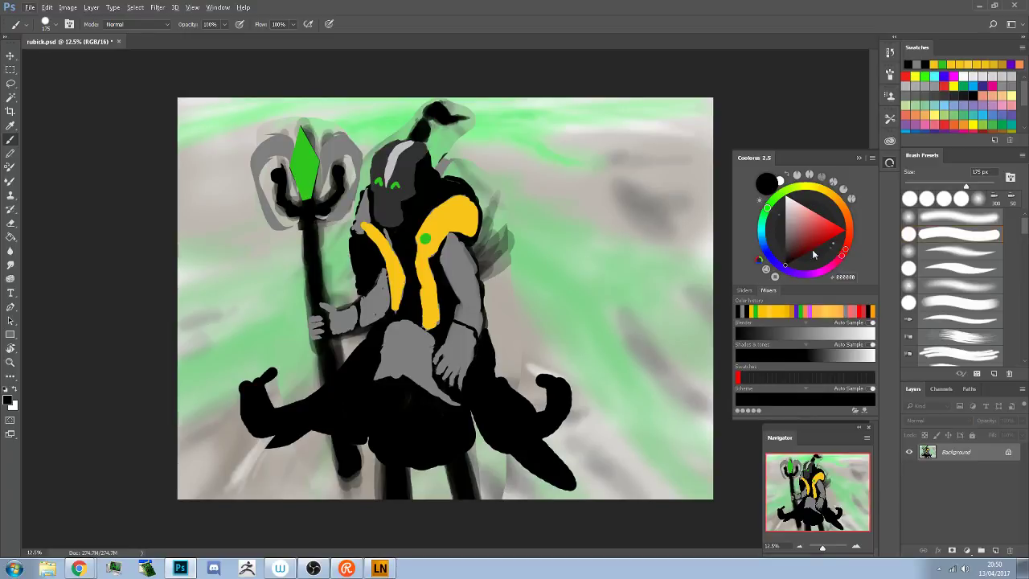
Sample the strap and gem colours, then pick a dark greyish purple in the Coolorus wheel
left_click(464, 207, "alt")
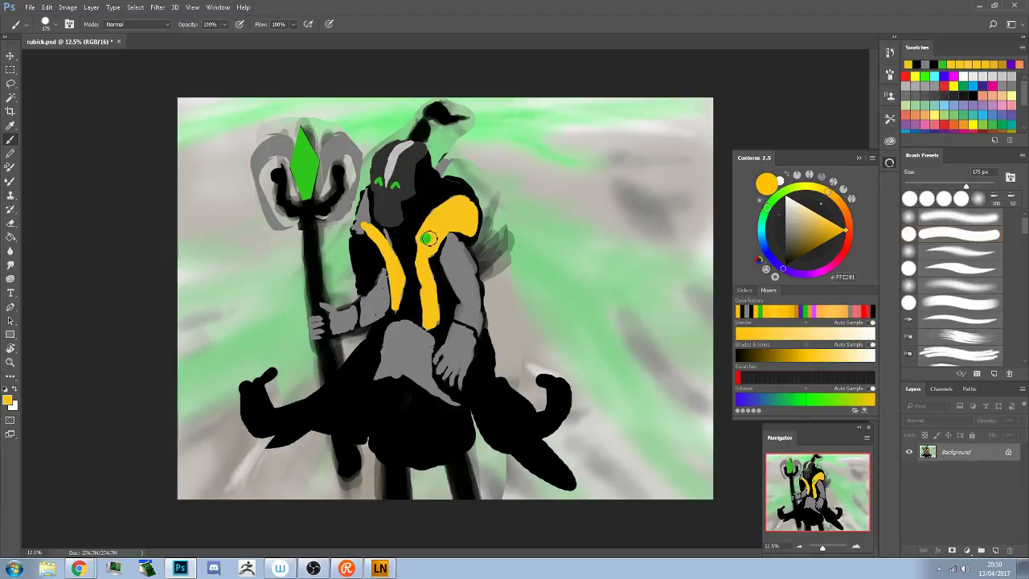
left_click(426, 238, "alt")
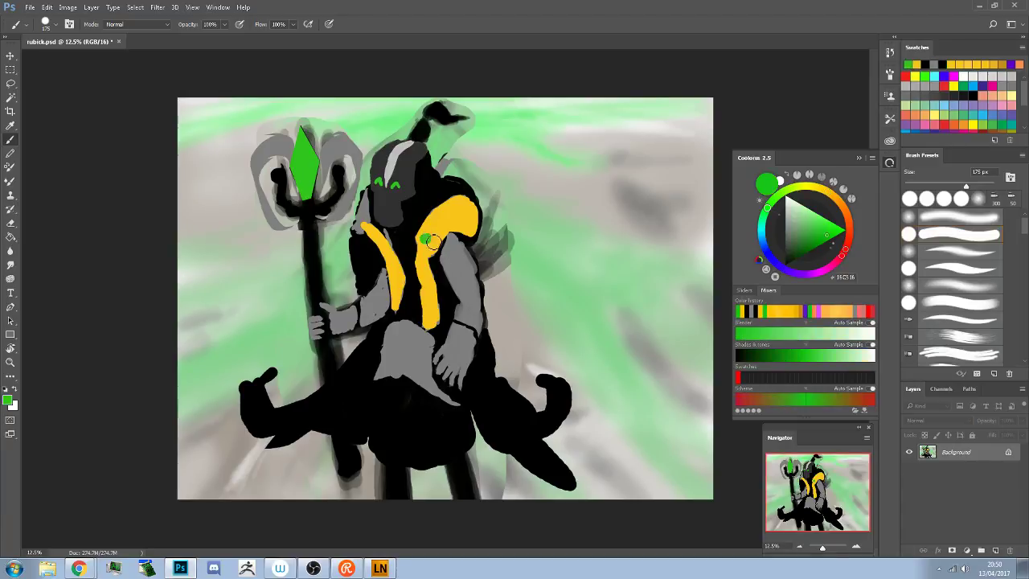
left_click(434, 286, "alt")
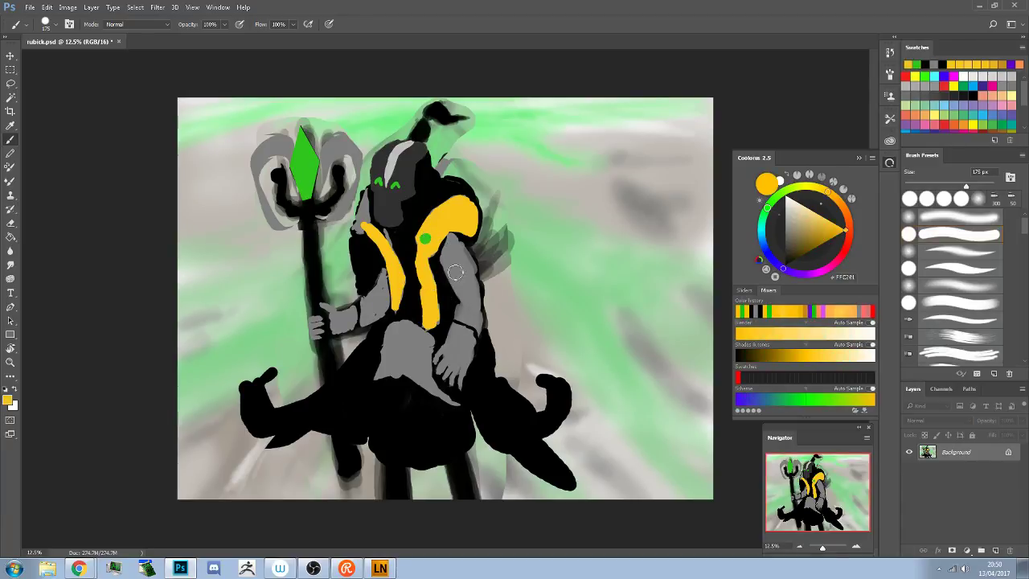
left_click_drag(786, 273, 794, 276)
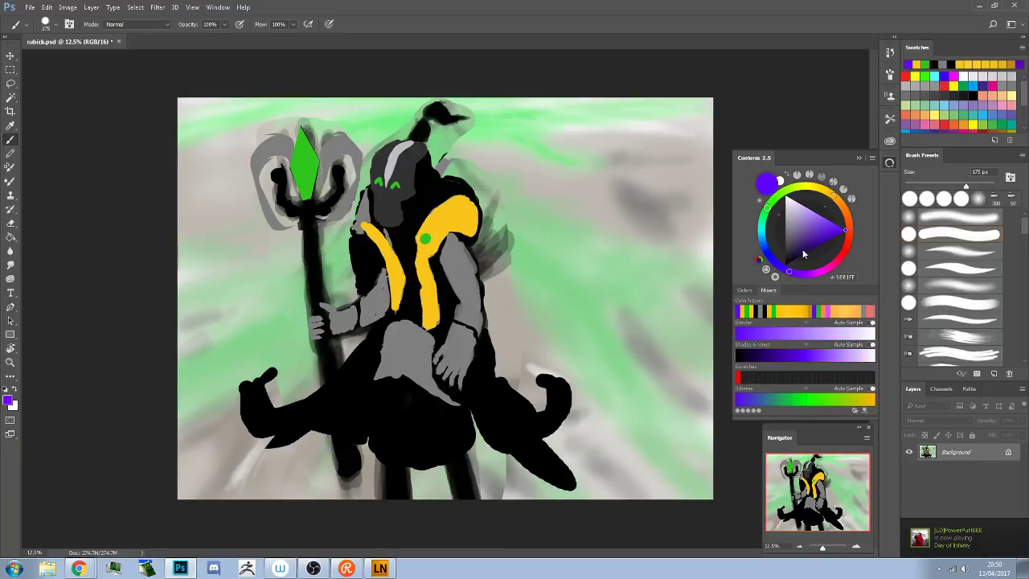
left_click(804, 239)
mouse_move(801, 242)
left_mouse_down()
mouse_move(793, 249)
mouse_move(792, 240)
left_mouse_up()
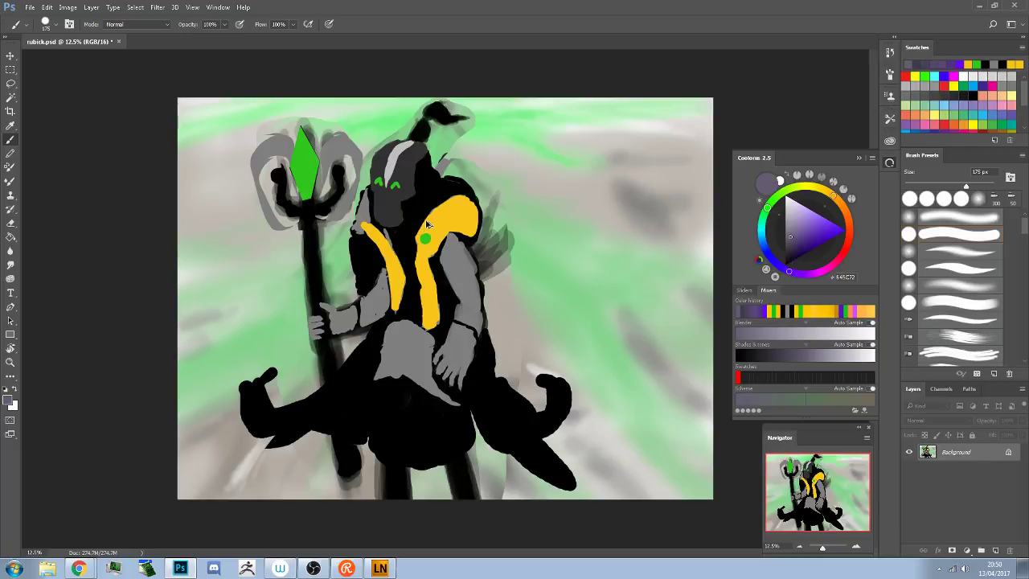
Sample black from the staff and paint over the face around the green eyes
left_click(425, 217, "alt")
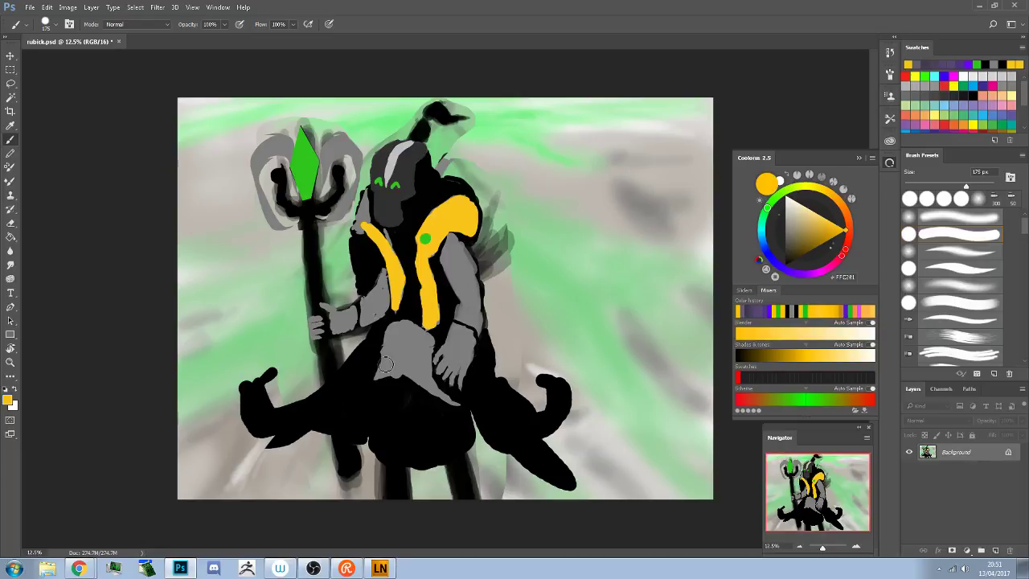
left_click(311, 258, "alt")
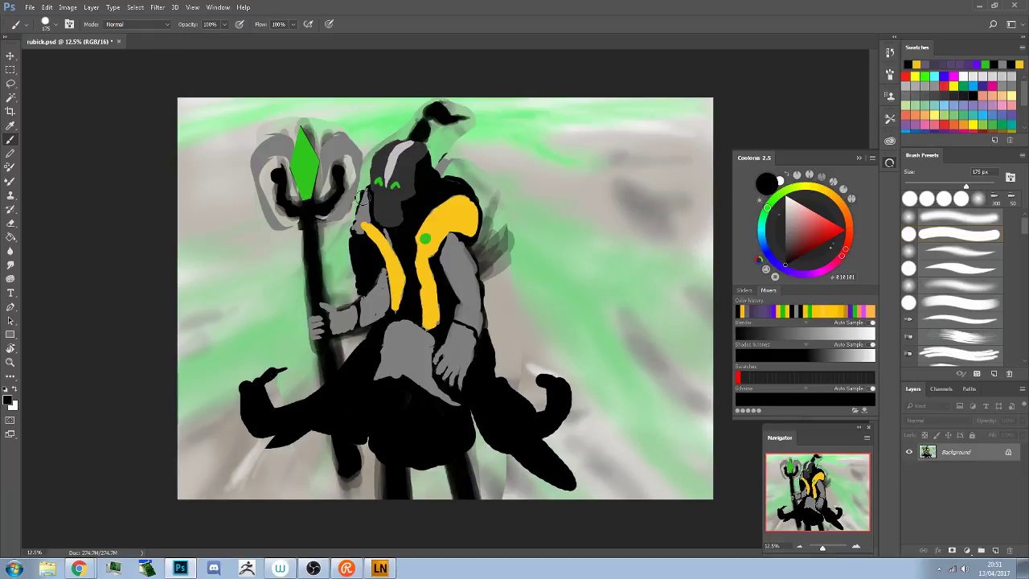
mouse_move(385, 188)
left_mouse_down()
mouse_move(387, 213)
mouse_move(379, 211)
mouse_move(398, 176)
left_mouse_up()
Outline the cloak tail's curled tip and its lower and inner edges in greyish purple
left_click(750, 312)
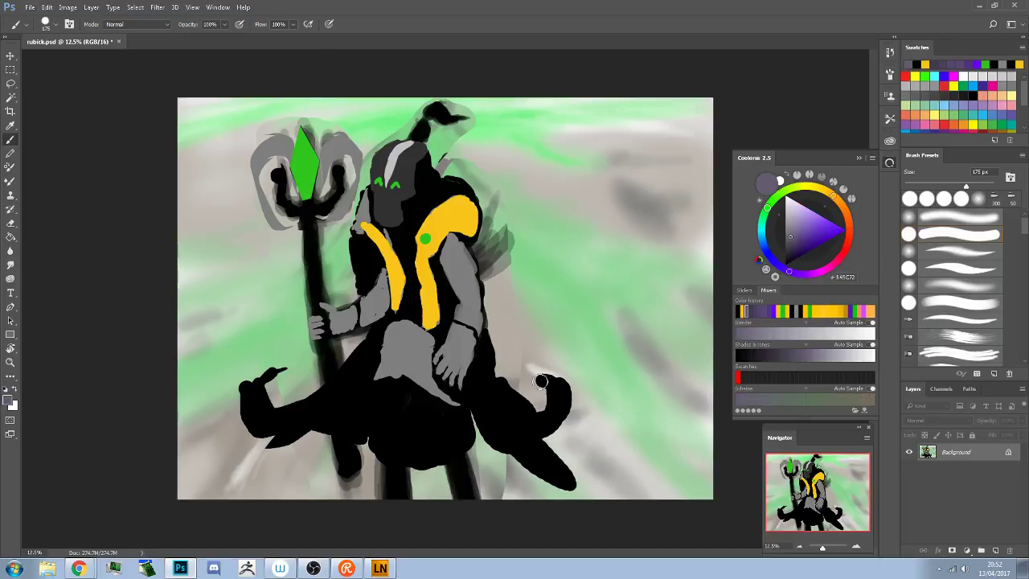
mouse_move(541, 381)
left_mouse_down()
mouse_move(545, 427)
mouse_move(552, 421)
mouse_move(518, 437)
mouse_move(540, 434)
mouse_move(495, 427)
mouse_move(519, 430)
mouse_move(480, 409)
mouse_move(492, 420)
mouse_move(465, 382)
mouse_move(506, 427)
left_mouse_up()
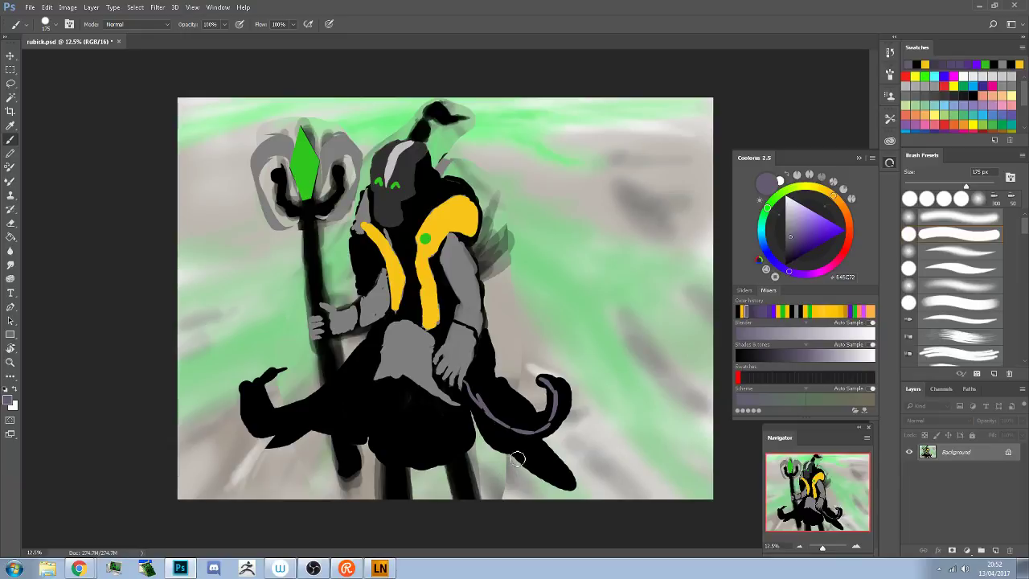
mouse_move(496, 426)
left_mouse_down()
mouse_move(556, 494)
mouse_move(526, 471)
mouse_move(579, 500)
mouse_move(519, 463)
mouse_move(556, 480)
left_mouse_up()
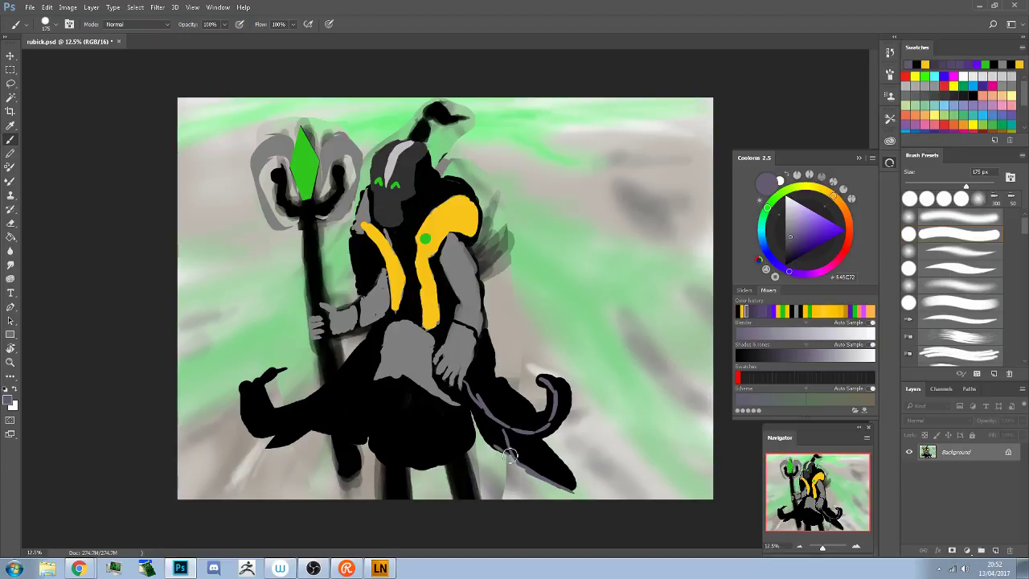
mouse_move(468, 399)
left_mouse_down()
mouse_move(502, 458)
mouse_move(479, 418)
mouse_move(505, 450)
left_mouse_up()
left_click_drag(475, 415, 516, 457)
mouse_move(574, 482)
left_mouse_down()
mouse_move(542, 438)
mouse_move(575, 483)
left_mouse_up()
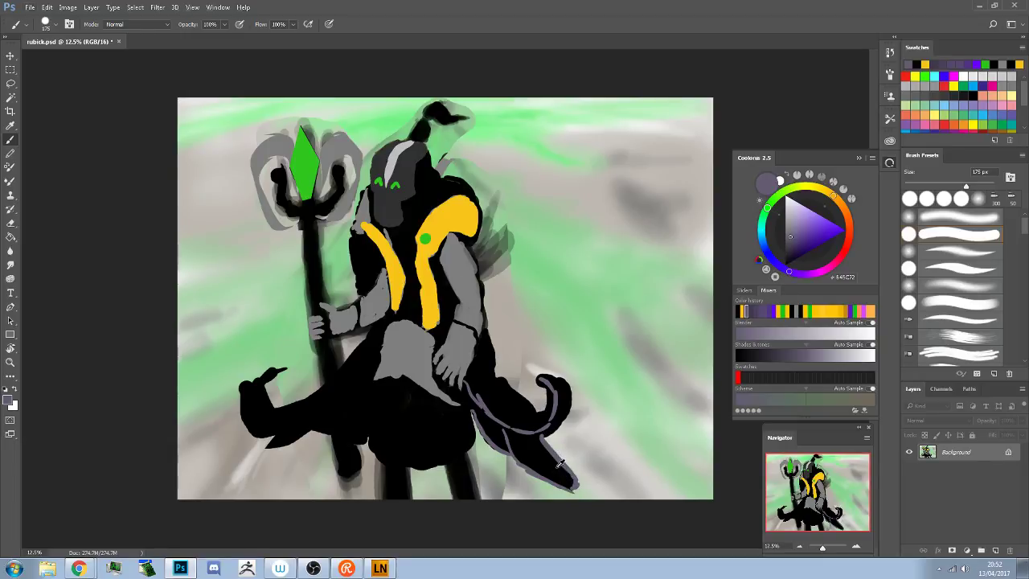
left_click(560, 465, "alt")
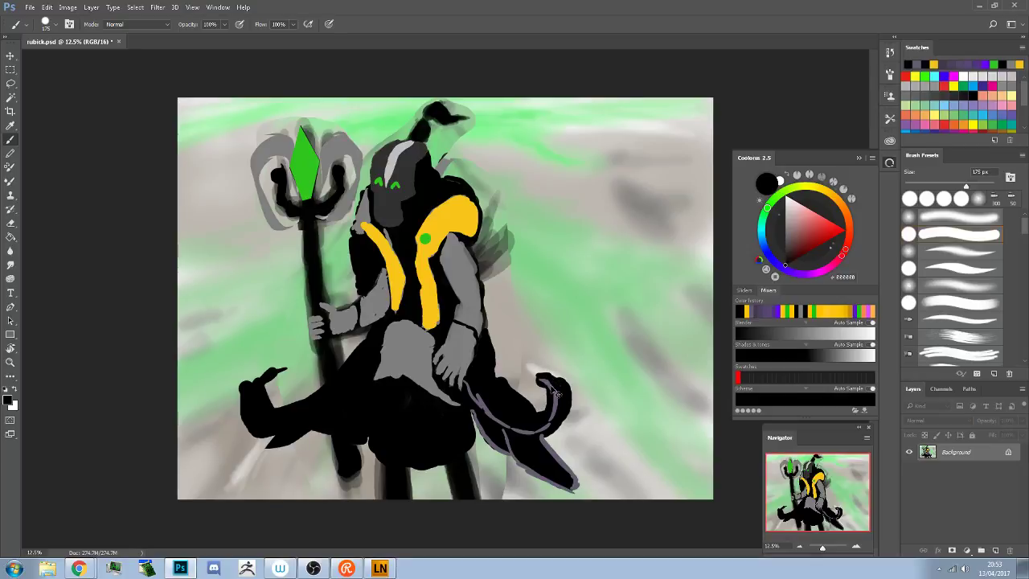
left_click(551, 382, "alt")
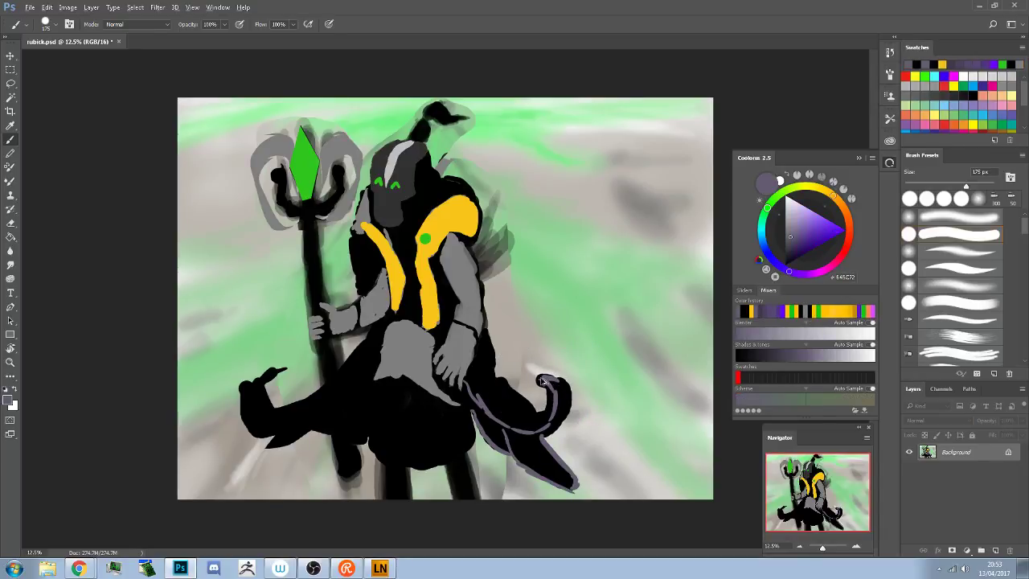
mouse_move(542, 380)
left_mouse_down()
mouse_move(561, 379)
mouse_move(576, 404)
mouse_move(553, 434)
mouse_move(562, 424)
left_mouse_up()
mouse_move(536, 443)
left_mouse_down()
mouse_move(571, 412)
mouse_move(539, 441)
mouse_move(530, 393)
left_mouse_up()
Darken the purple to 3F384C and stroke it along the tail's inner edge
left_click(426, 296, "alt")
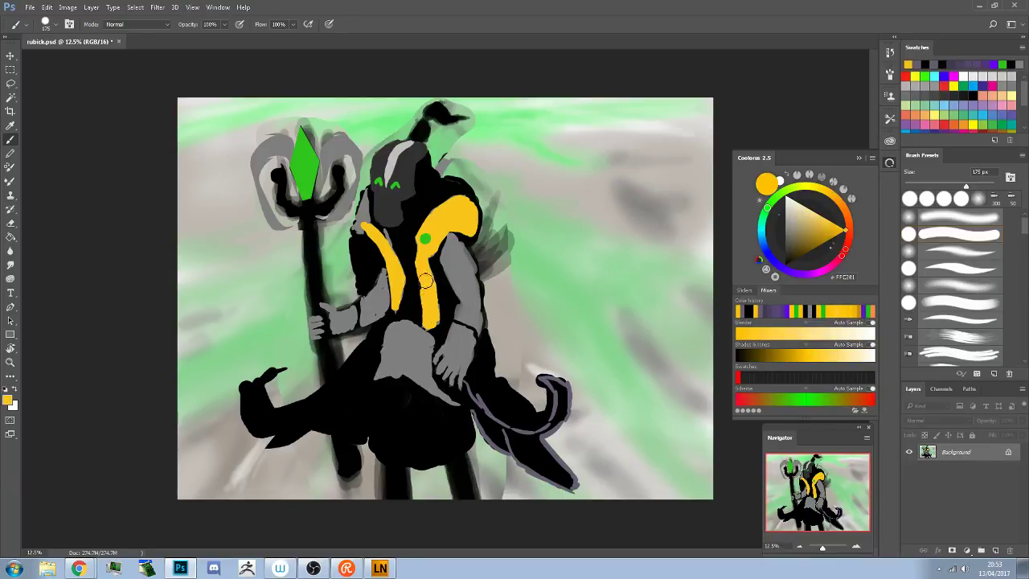
left_click(487, 402, "alt")
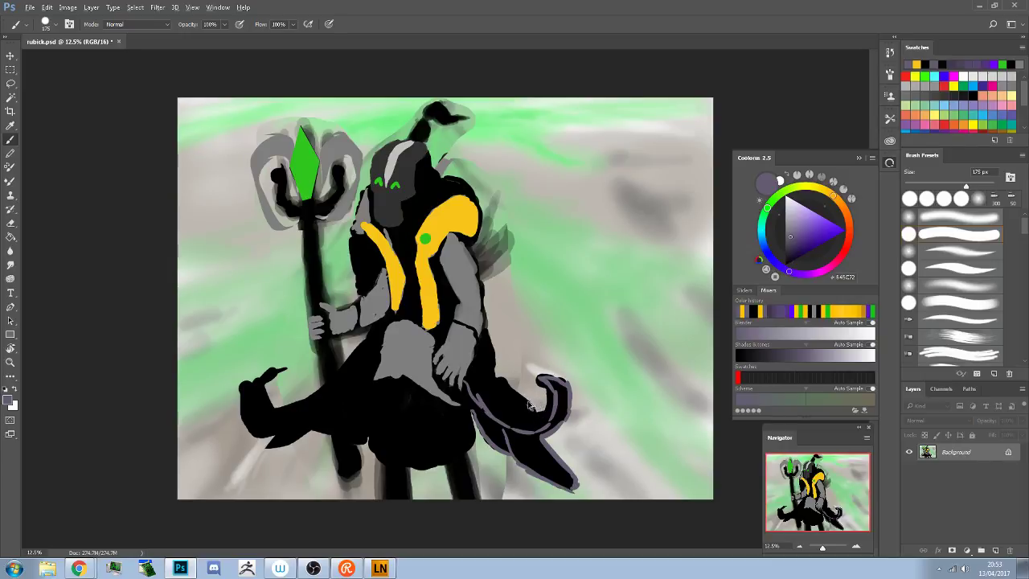
mouse_move(806, 352)
left_mouse_down()
mouse_move(784, 354)
mouse_move(813, 356)
mouse_move(785, 357)
mouse_move(804, 357)
left_mouse_up()
left_click(794, 358)
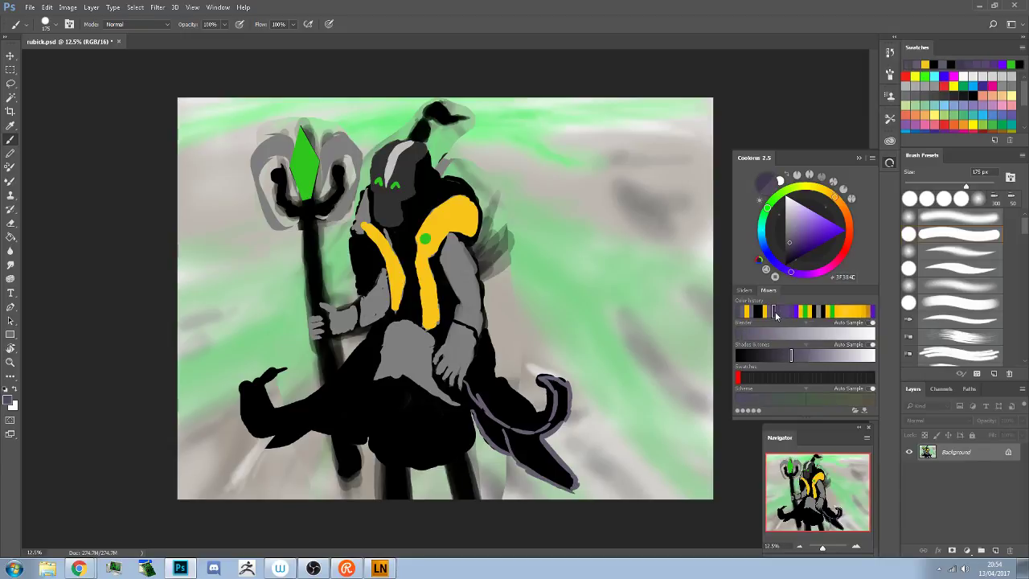
mouse_move(509, 406)
left_mouse_down()
mouse_move(540, 450)
mouse_move(500, 418)
left_mouse_up()
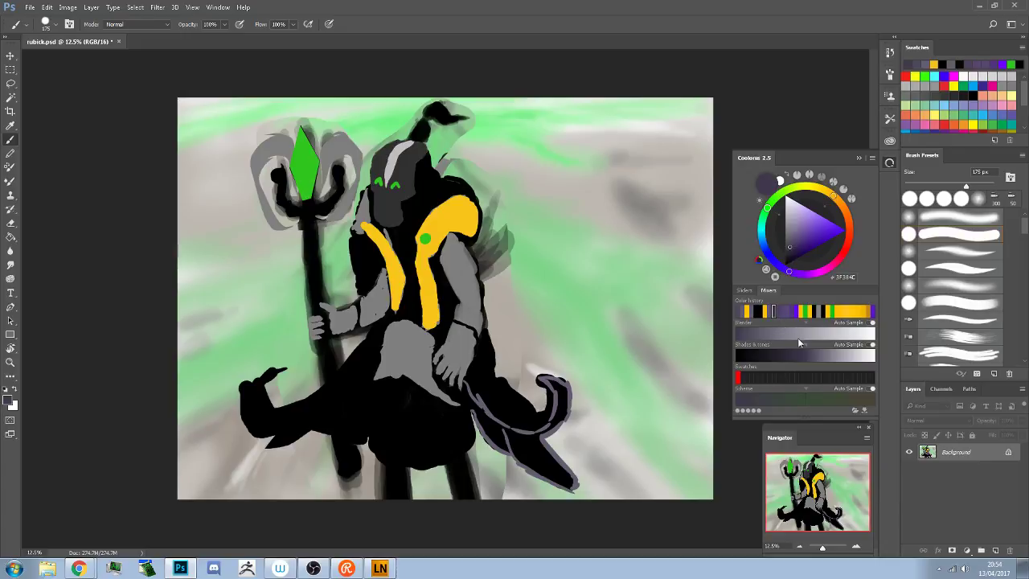
left_click_drag(806, 360, 790, 358)
Pick a darker purple, fill the gap between hand and tail, and thicken the tail curl
left_click(779, 353)
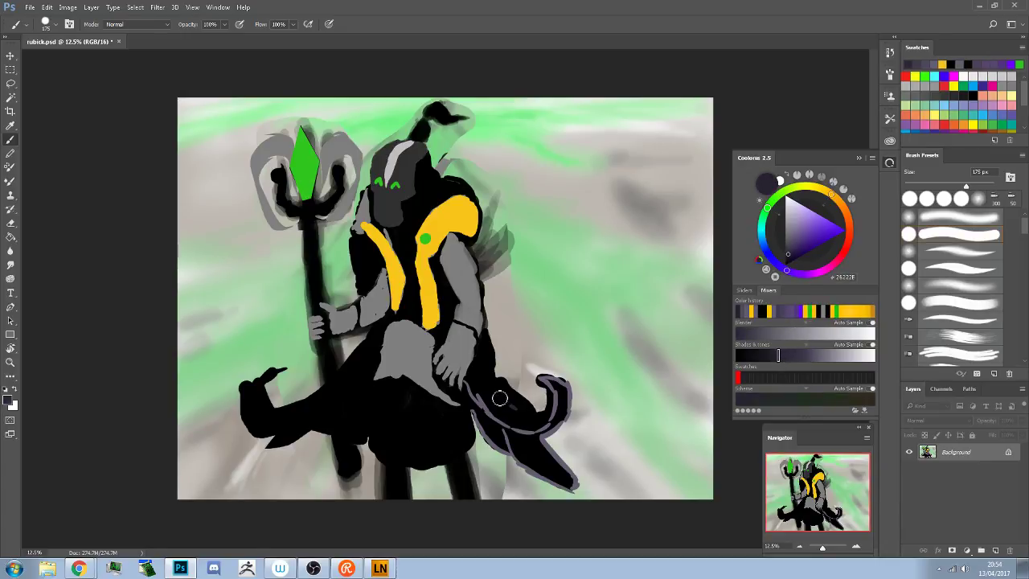
mouse_move(492, 388)
left_mouse_down()
mouse_move(488, 337)
mouse_move(486, 357)
mouse_move(480, 351)
mouse_move(498, 406)
mouse_move(477, 373)
mouse_move(482, 365)
mouse_move(493, 385)
mouse_move(499, 427)
left_mouse_up()
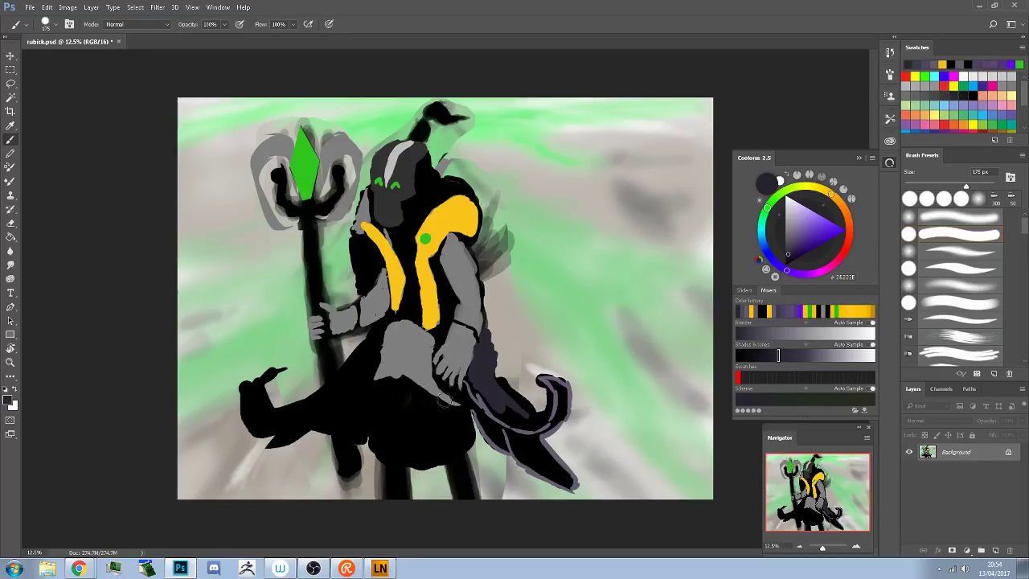
mouse_move(519, 409)
left_mouse_down()
mouse_move(484, 400)
mouse_move(489, 413)
mouse_move(528, 426)
left_mouse_up()
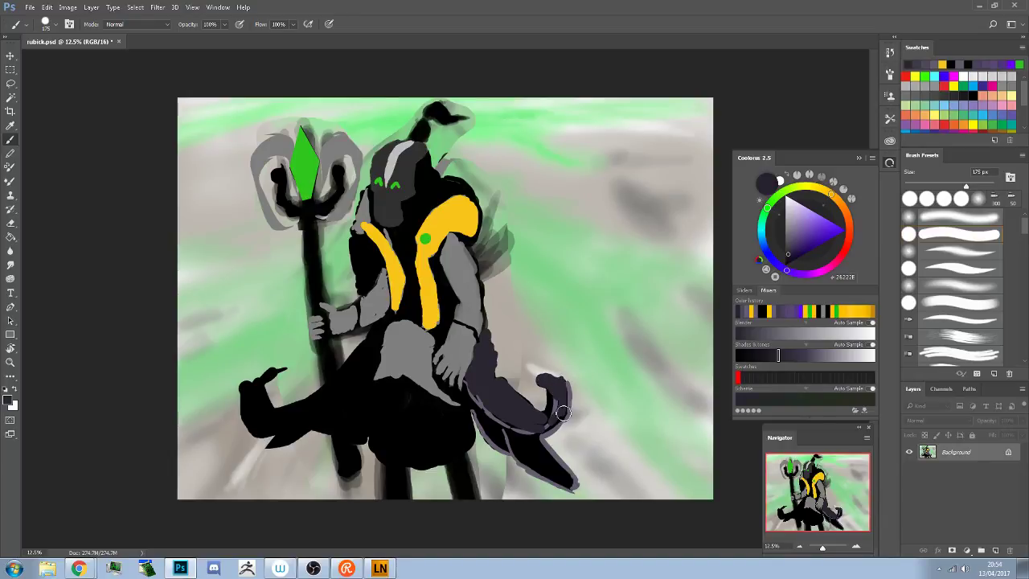
mouse_move(547, 428)
left_mouse_down()
mouse_move(561, 404)
mouse_move(530, 410)
mouse_move(540, 399)
left_mouse_up()
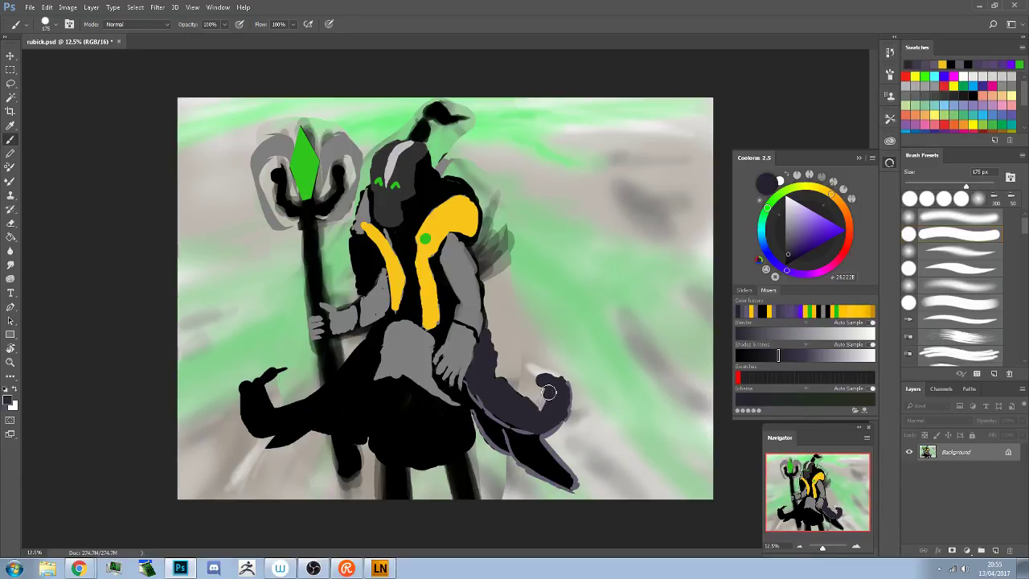
left_click(544, 391, "alt")
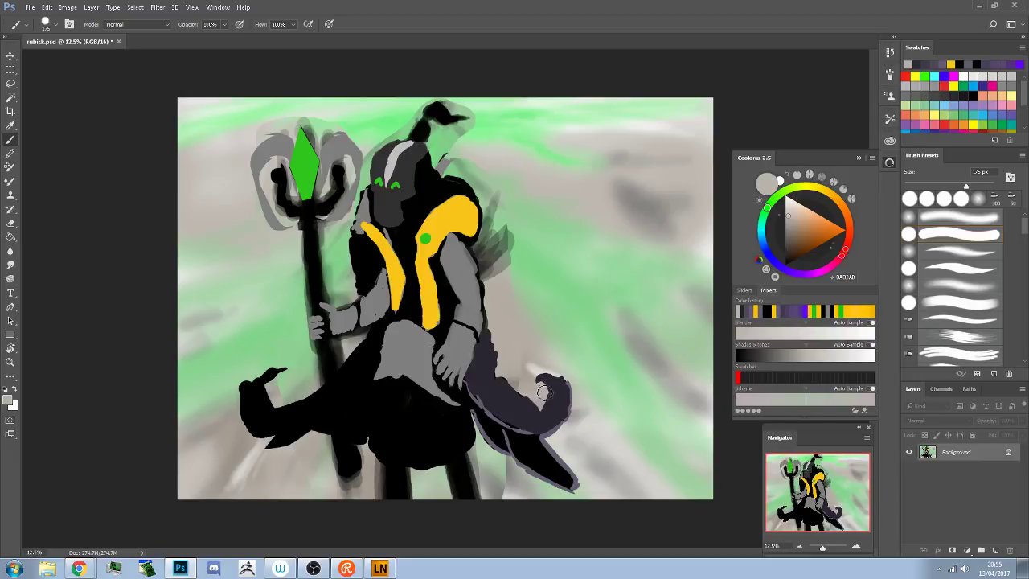
Sample the tail's dark purple and paint over the light outline strokes along the tail tip
left_click(567, 395, "alt")
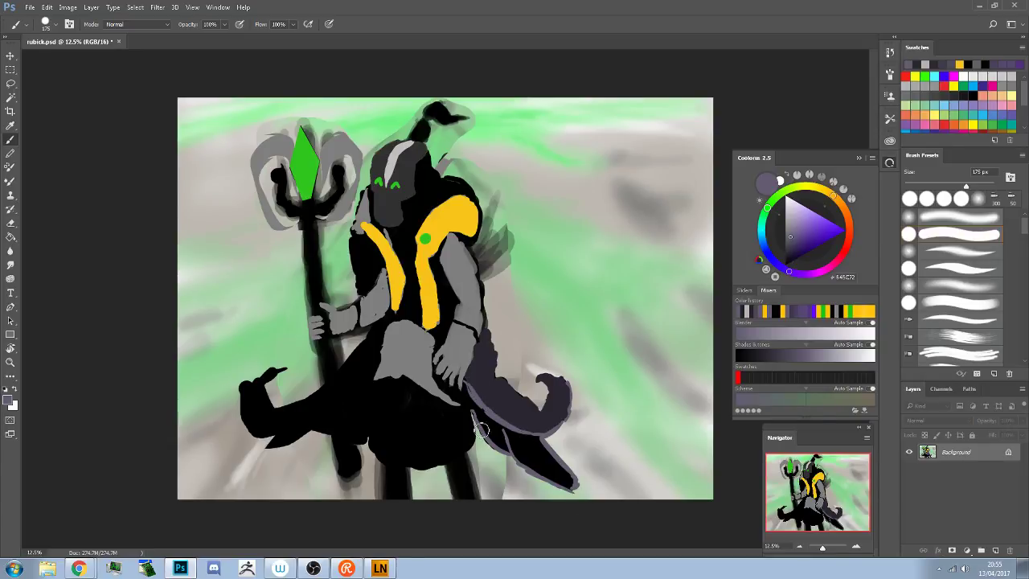
left_click(544, 435, "alt")
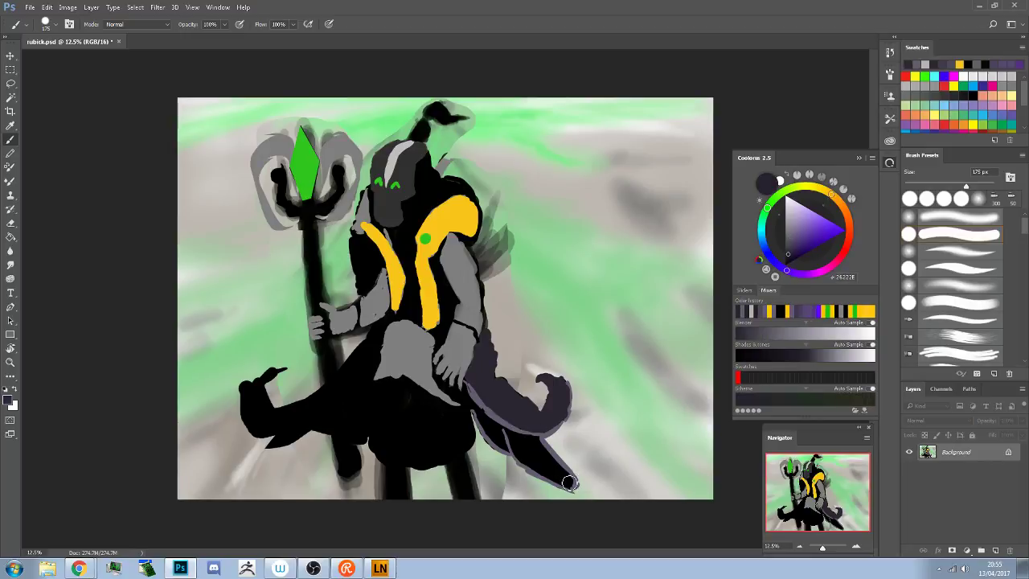
mouse_move(552, 466)
left_mouse_down()
mouse_move(557, 480)
mouse_move(569, 483)
mouse_move(537, 442)
mouse_move(570, 486)
mouse_move(505, 437)
mouse_move(536, 454)
left_mouse_up()
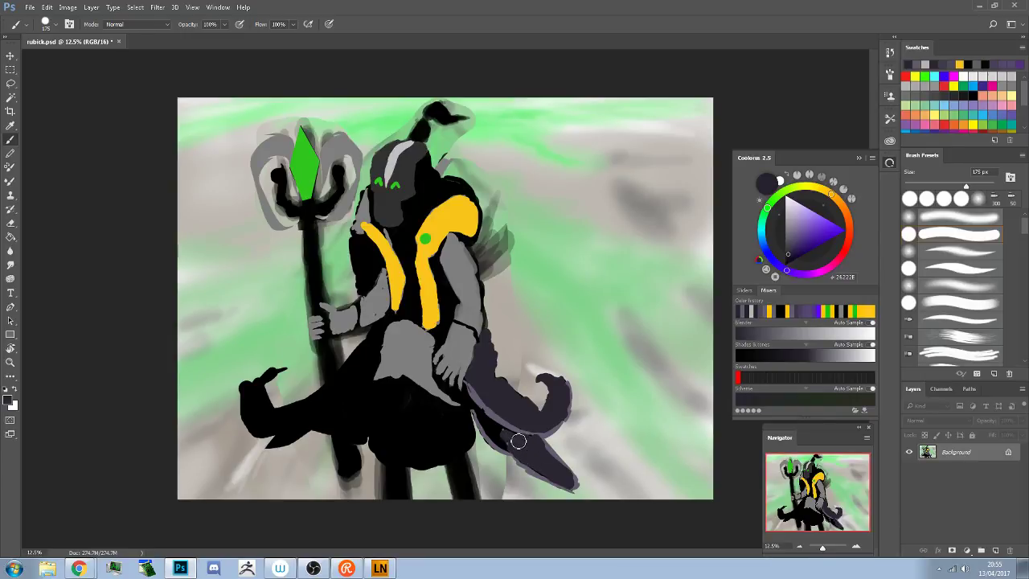
left_click_drag(522, 442, 537, 464)
left_click(553, 446, "alt")
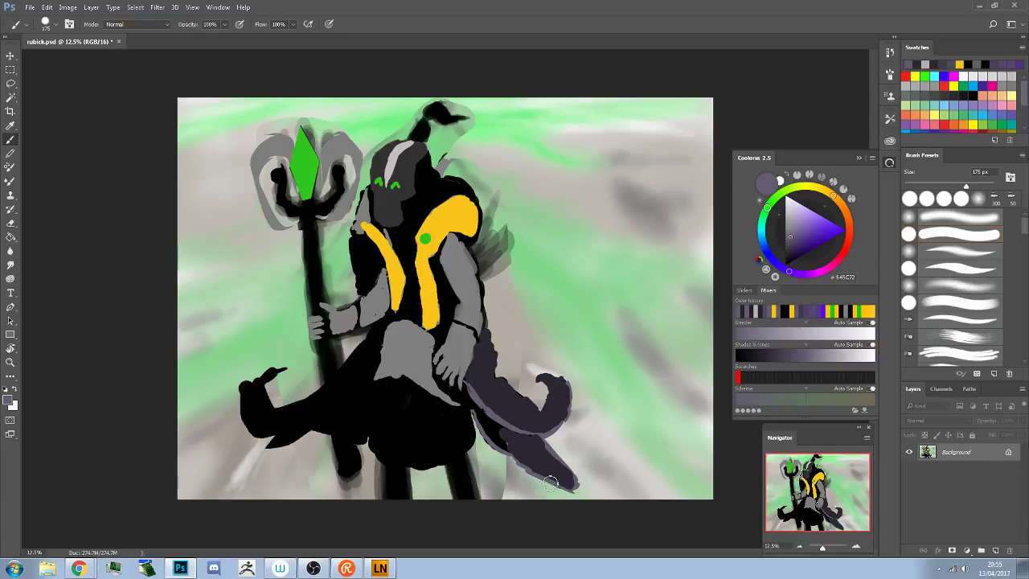
left_click(511, 434, "alt")
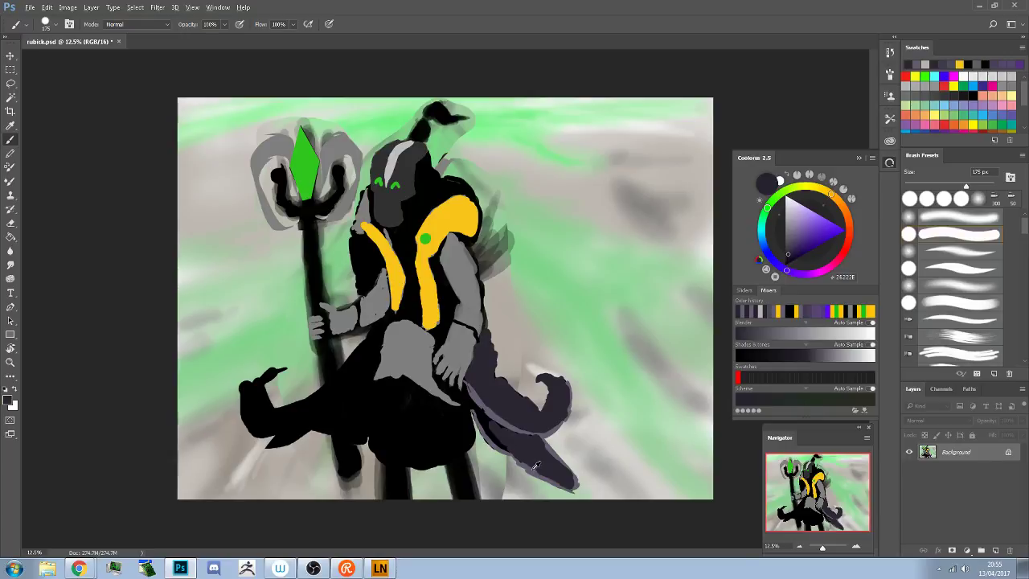
left_click(533, 465, "alt")
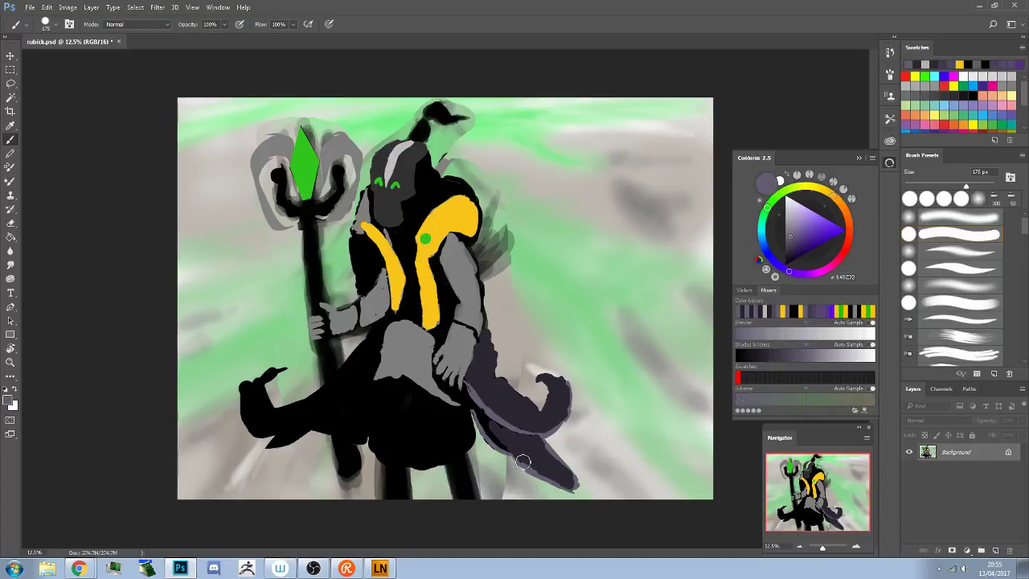
left_click(500, 424, "alt")
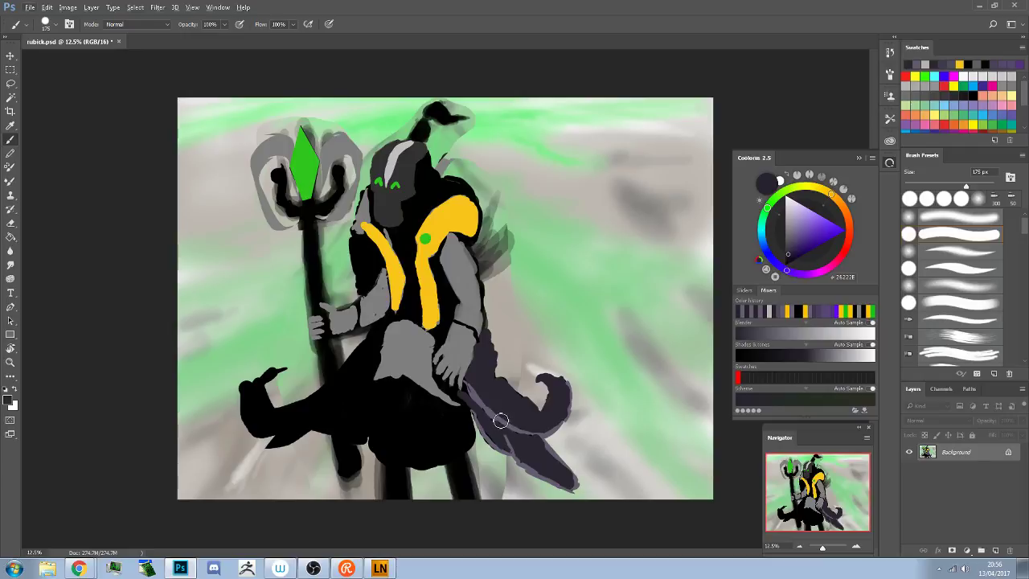
Edge the cape's lower side in grey-purple and reshape its curl tip into an open hook
left_click(494, 412, "alt")
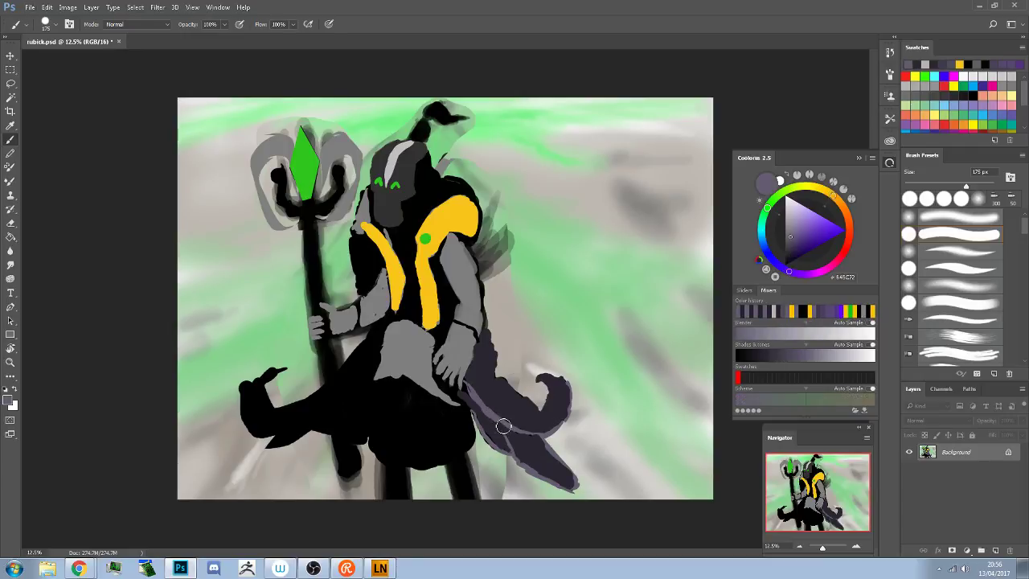
left_click_drag(515, 432, 536, 440)
mouse_move(540, 393)
left_mouse_down()
mouse_move(570, 412)
mouse_move(564, 427)
mouse_move(572, 415)
mouse_move(553, 434)
left_mouse_up()
mouse_move(557, 372)
left_mouse_down()
mouse_move(566, 387)
mouse_move(545, 378)
mouse_move(558, 383)
mouse_move(555, 402)
mouse_move(537, 414)
left_mouse_up()
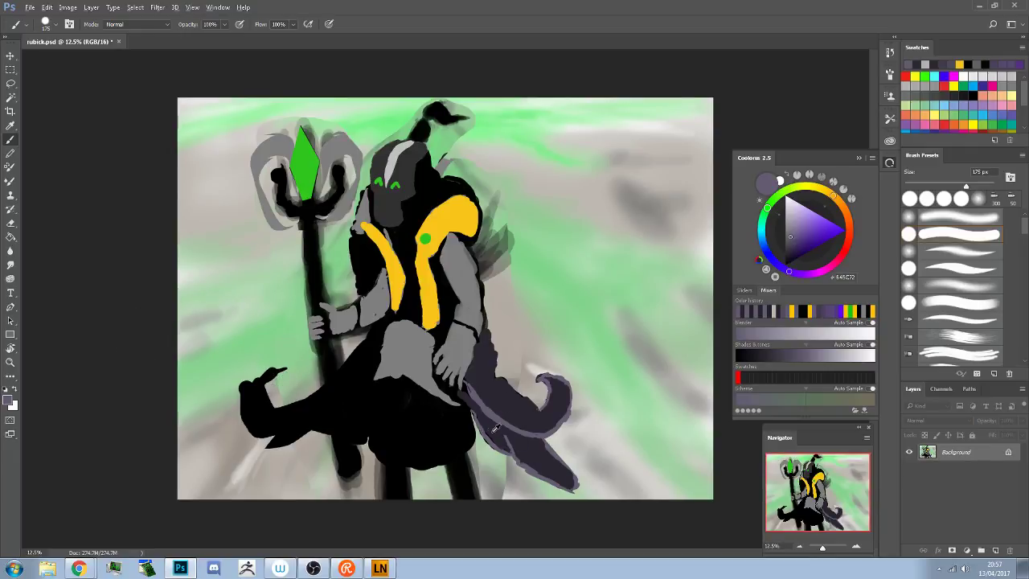
Darken the tail tip's light edge and the shoulder beside the yellow band, then resample pale grey-purple
left_click(494, 429, "alt")
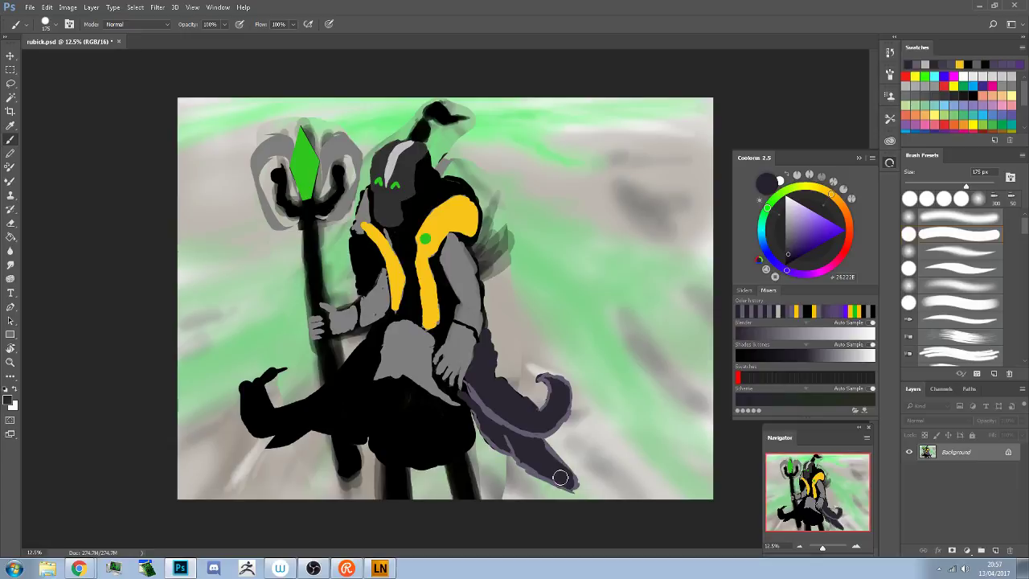
left_click_drag(547, 470, 515, 454)
mouse_move(455, 238)
left_mouse_down()
mouse_move(452, 260)
mouse_move(434, 265)
mouse_move(492, 318)
mouse_move(507, 342)
mouse_move(500, 352)
mouse_move(494, 322)
mouse_move(446, 272)
mouse_move(462, 244)
mouse_move(462, 266)
mouse_move(510, 337)
mouse_move(495, 373)
mouse_move(502, 303)
mouse_move(475, 249)
mouse_move(489, 287)
mouse_move(477, 298)
left_mouse_up()
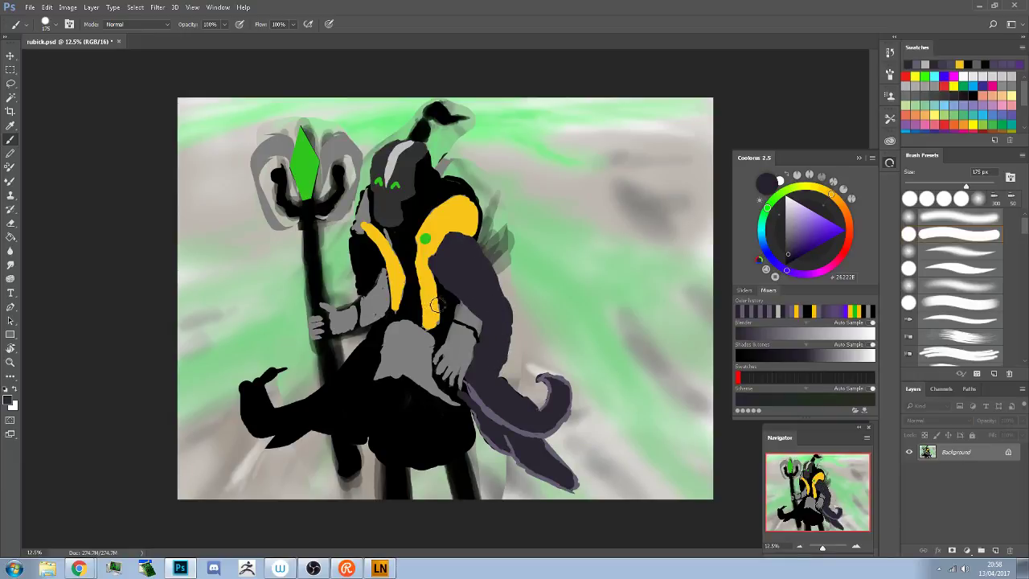
left_click(482, 409, "alt")
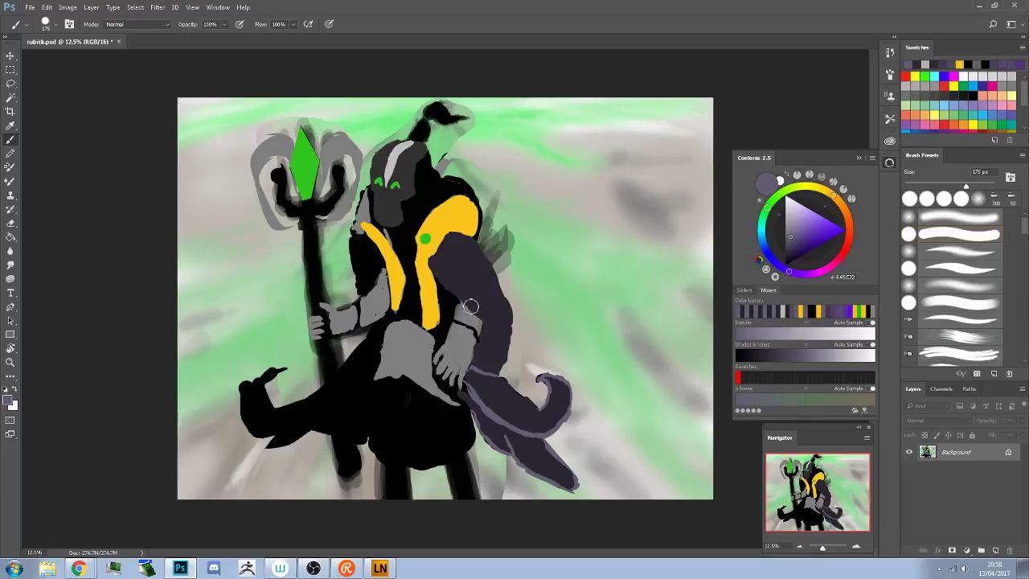
Darken the collar beside the yellow stripe and paint a light grey-purple rim along the arm's edge
left_click(442, 271, "alt")
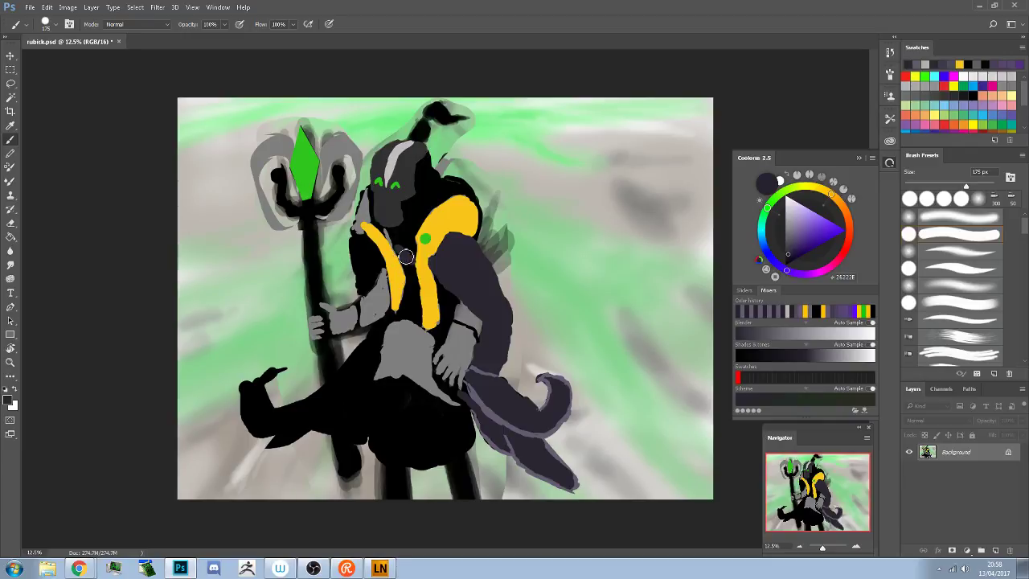
left_click_drag(410, 248, 406, 258)
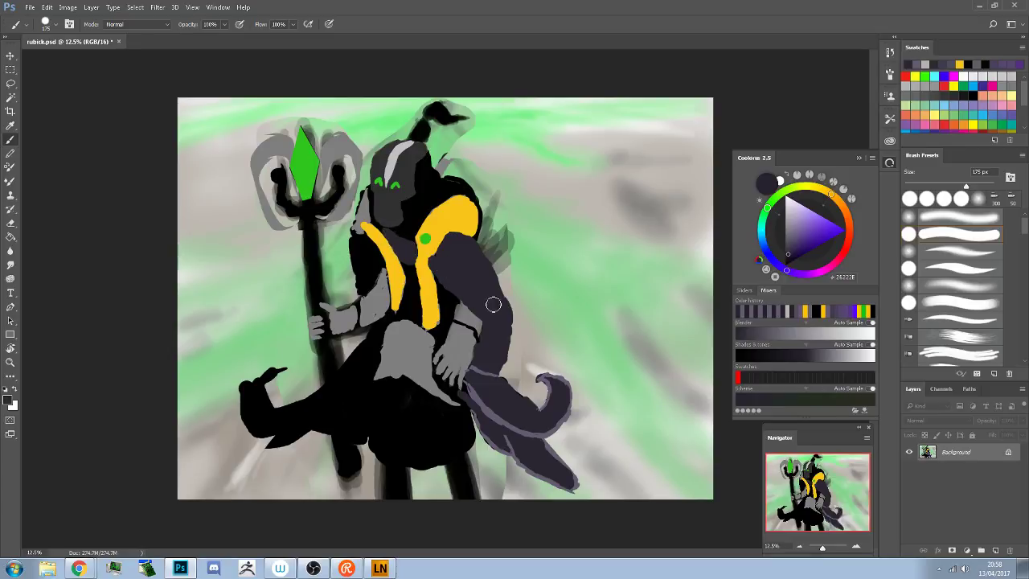
left_click(503, 415, "alt")
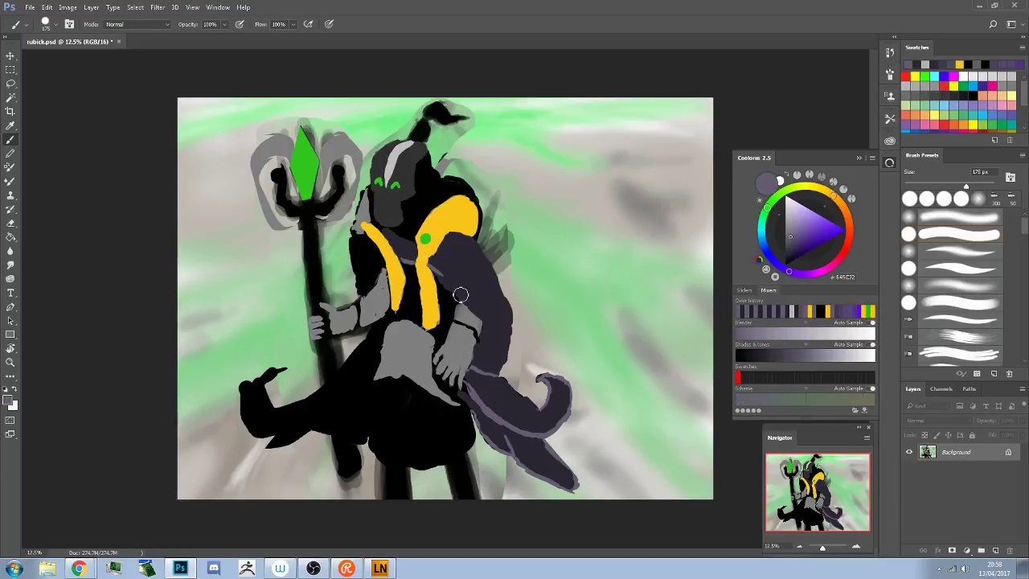
left_click_drag(434, 266, 481, 319)
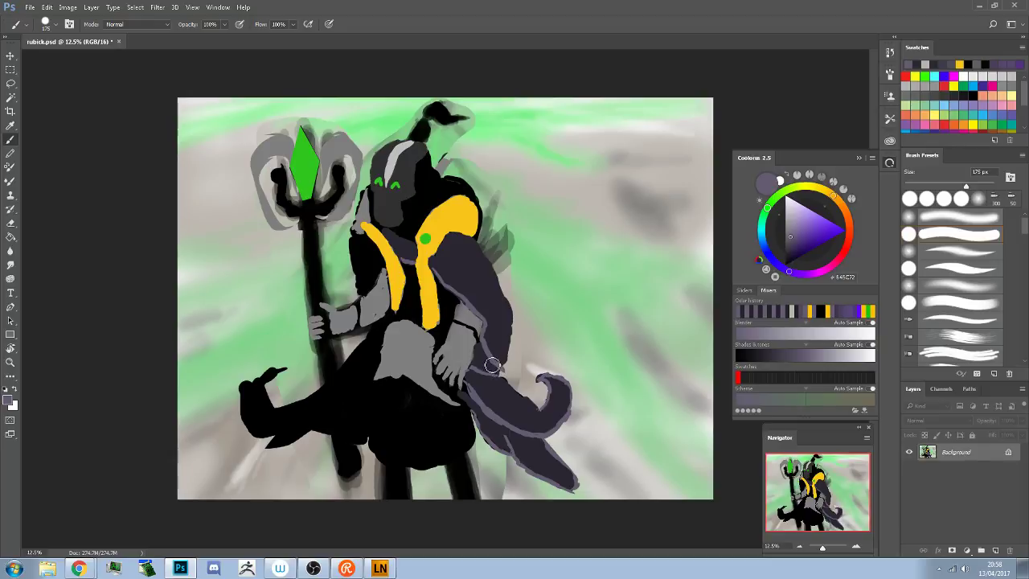
left_click(428, 256, "alt")
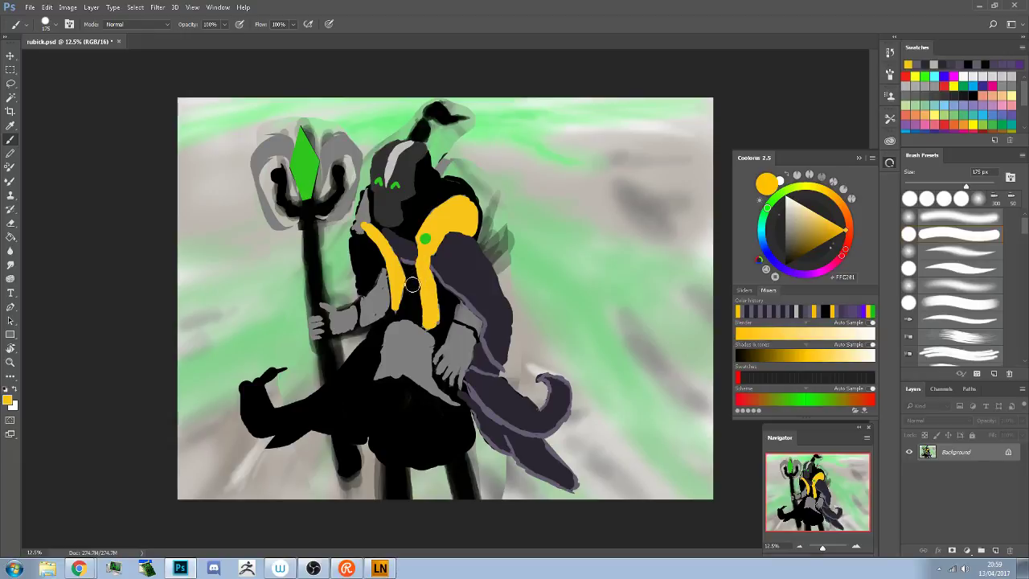
Sample the coat's dark purple and fill in the hood's top-right corner
left_click(463, 244, "alt")
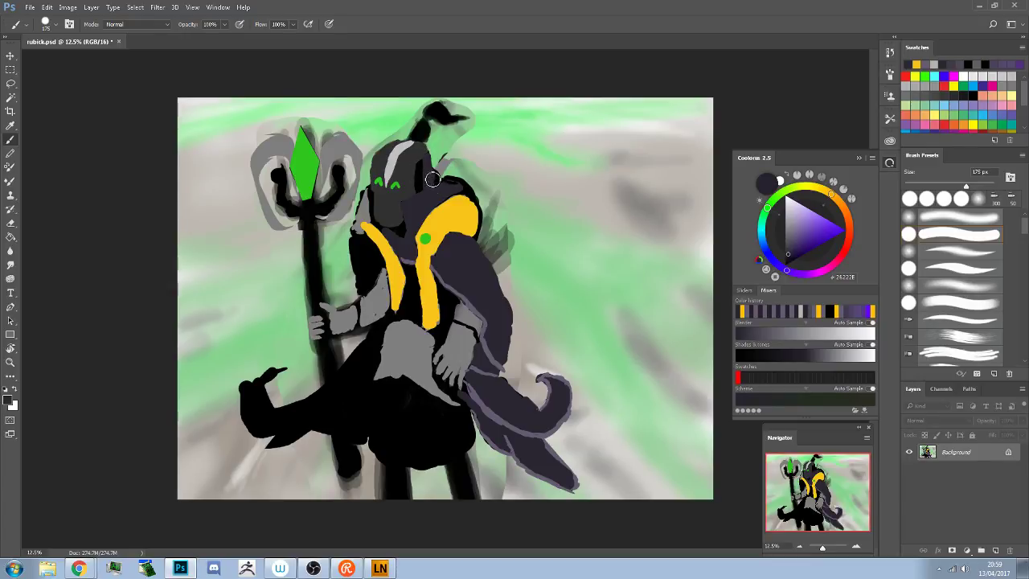
mouse_move(435, 174)
left_mouse_down()
mouse_move(426, 200)
mouse_move(422, 176)
left_mouse_up()
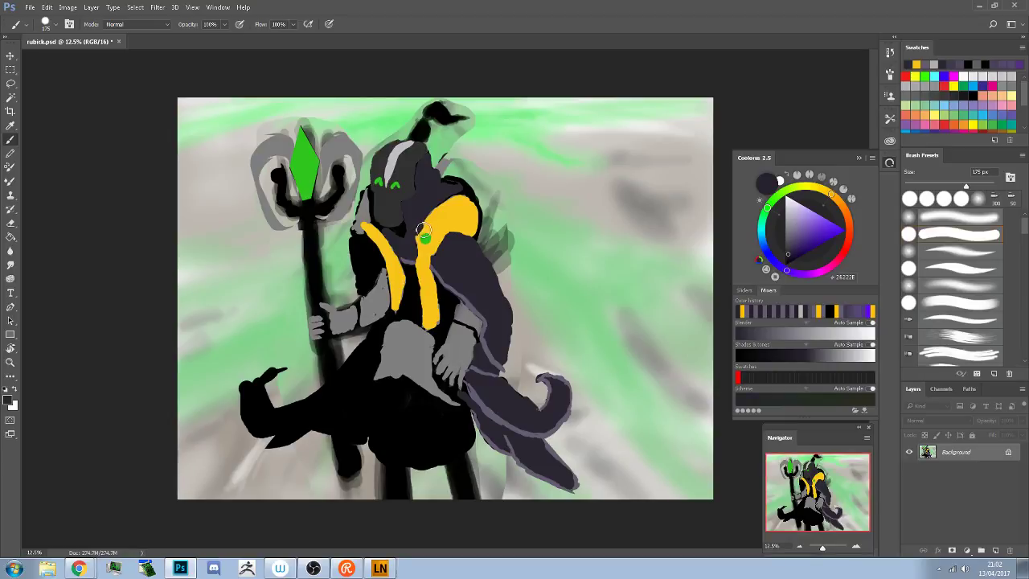
Paint a grey-purple band across the yellow collar, then resample the yellow and a dark purple-grey
left_click(454, 291, "alt")
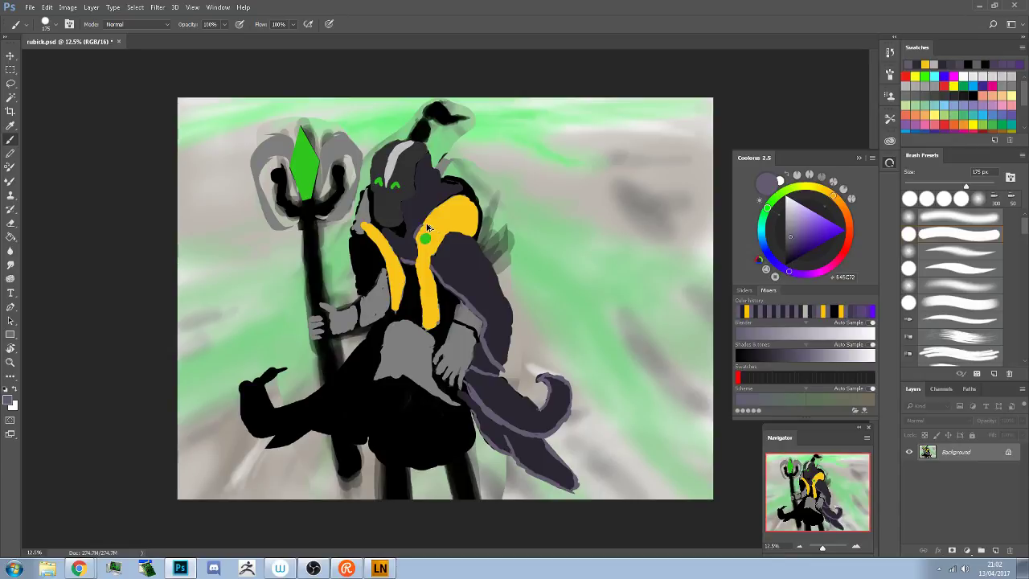
left_click_drag(426, 227, 444, 241)
left_click(424, 232, "alt")
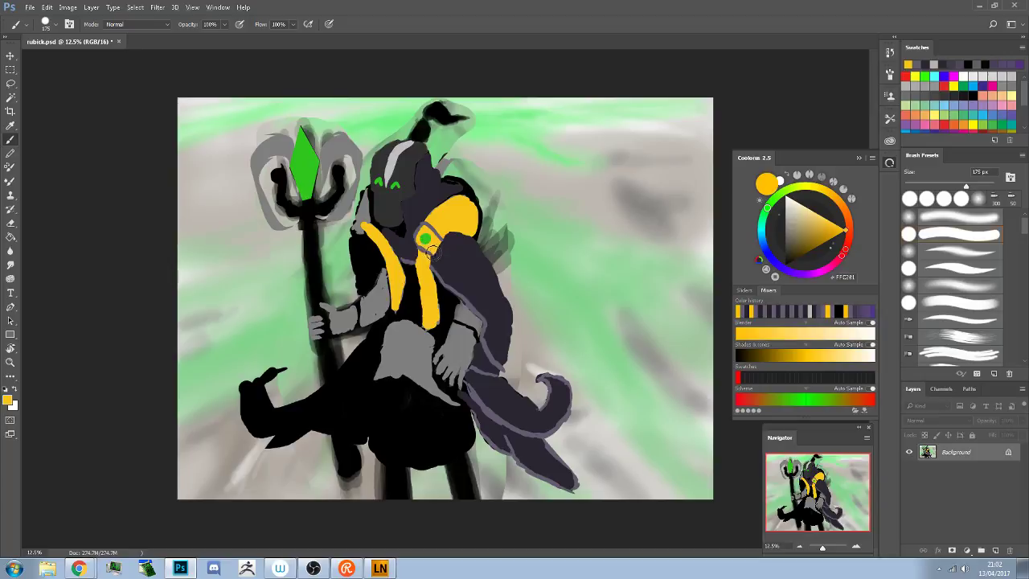
left_click(427, 249, "alt")
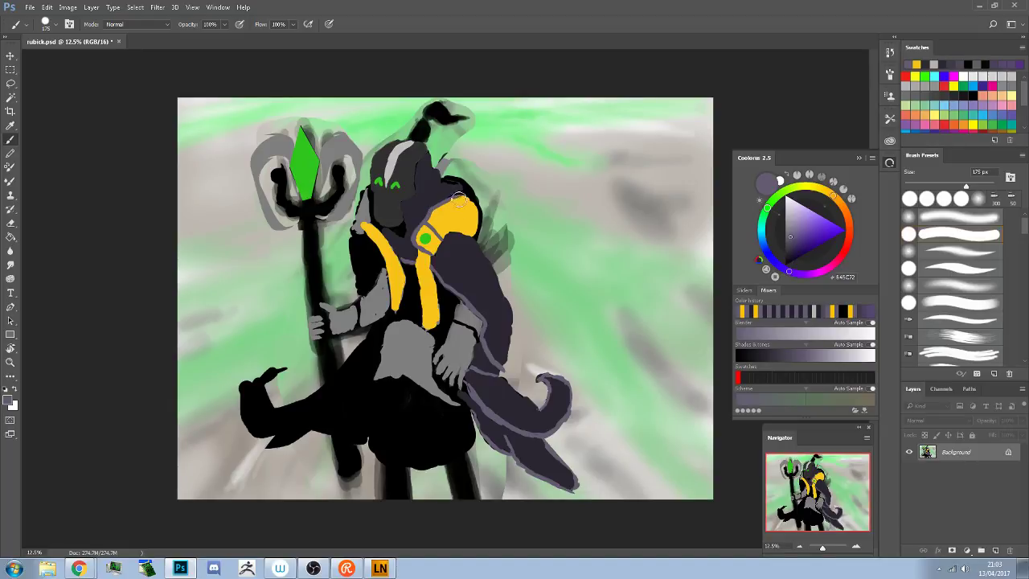
Paint dark stripes splitting the yellow collar into bands, refining the top edge with a 100 px brush
left_click_drag(466, 195, 438, 203)
key("ctrl+z")
mouse_move(448, 233)
left_mouse_down()
mouse_move(466, 241)
mouse_move(434, 244)
left_mouse_up()
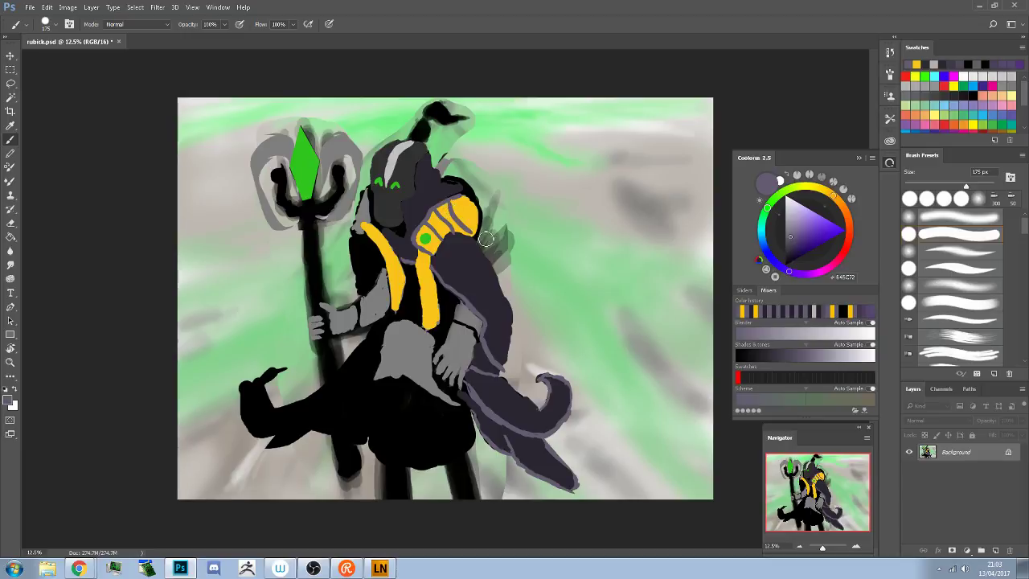
mouse_move(450, 203)
left_mouse_down()
mouse_move(481, 241)
mouse_move(448, 200)
left_mouse_up()
mouse_move(472, 245)
left_mouse_down()
mouse_move(448, 240)
mouse_move(447, 226)
mouse_move(426, 240)
mouse_move(434, 235)
left_mouse_up()
key("bracketleft")
key("bracketleft")
key("bracketleft")
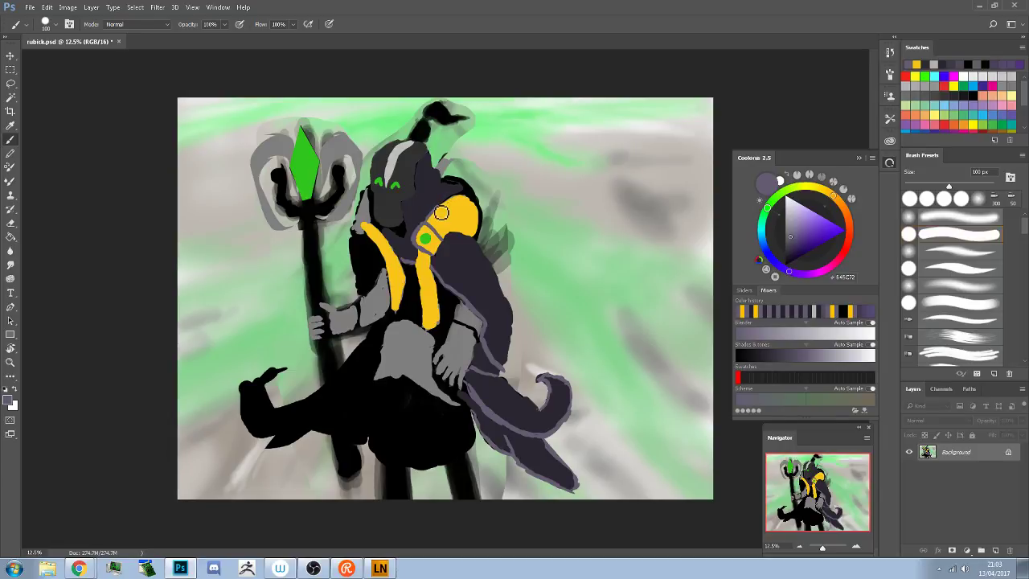
left_click_drag(452, 202, 470, 205)
Extend the yellow shoulder armour over its dark edge and darken the grey area beside the head's white stripe
left_click(428, 194, "alt")
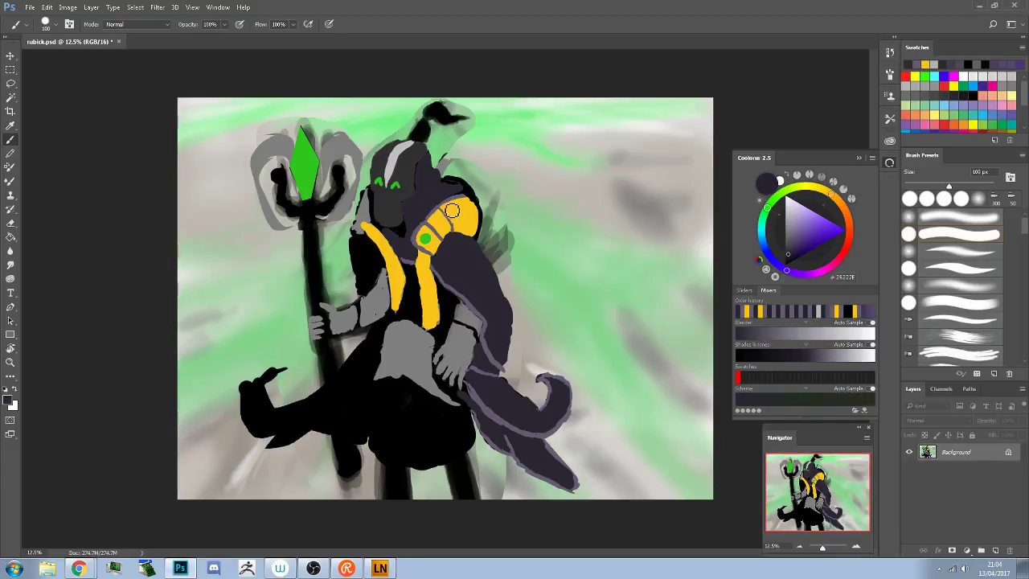
left_click(461, 191, "alt")
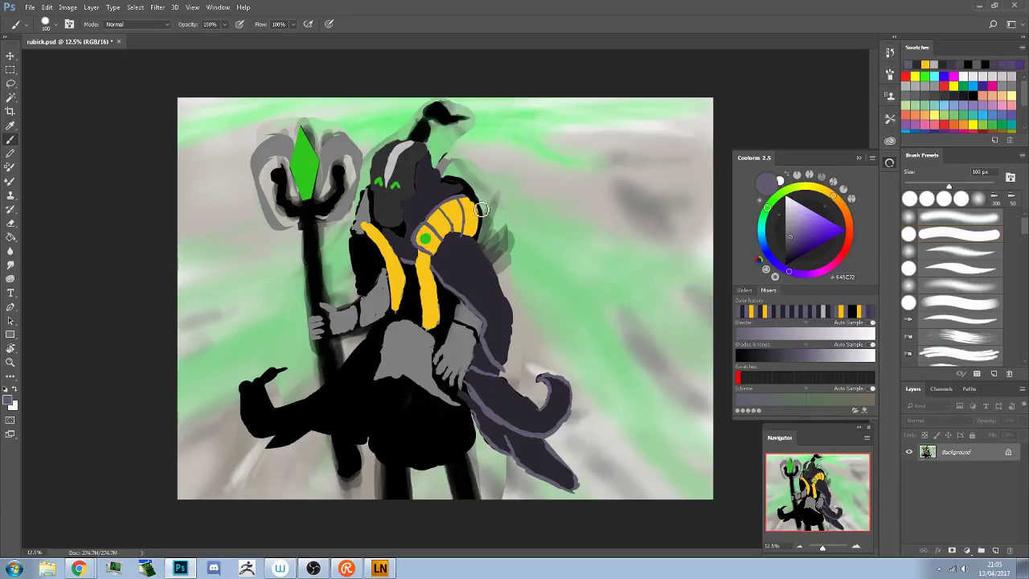
left_click(475, 209, "alt")
left_click_drag(475, 209, 473, 233)
left_click(455, 185, "alt")
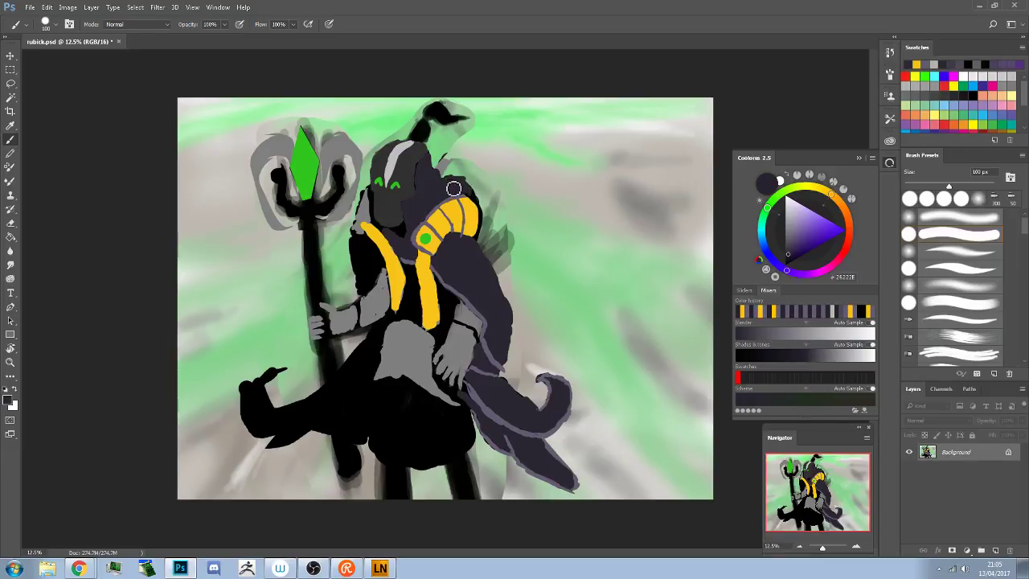
mouse_move(379, 154)
left_mouse_down()
mouse_move(369, 158)
mouse_move(371, 178)
left_mouse_up()
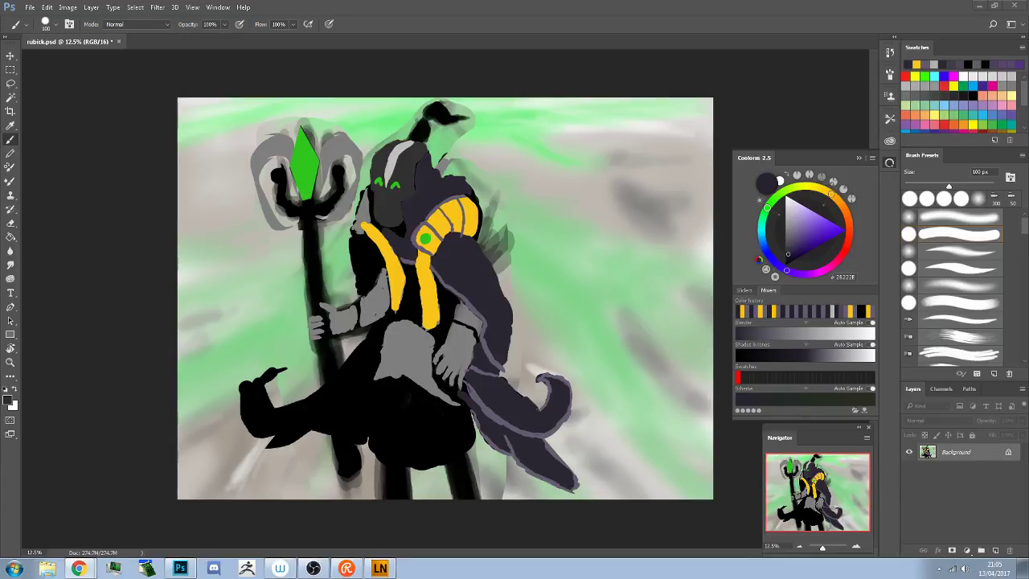
Add a thin grey-purple rim along the head's edge, then reshape the dark tail at lower left
left_click(469, 299, "alt")
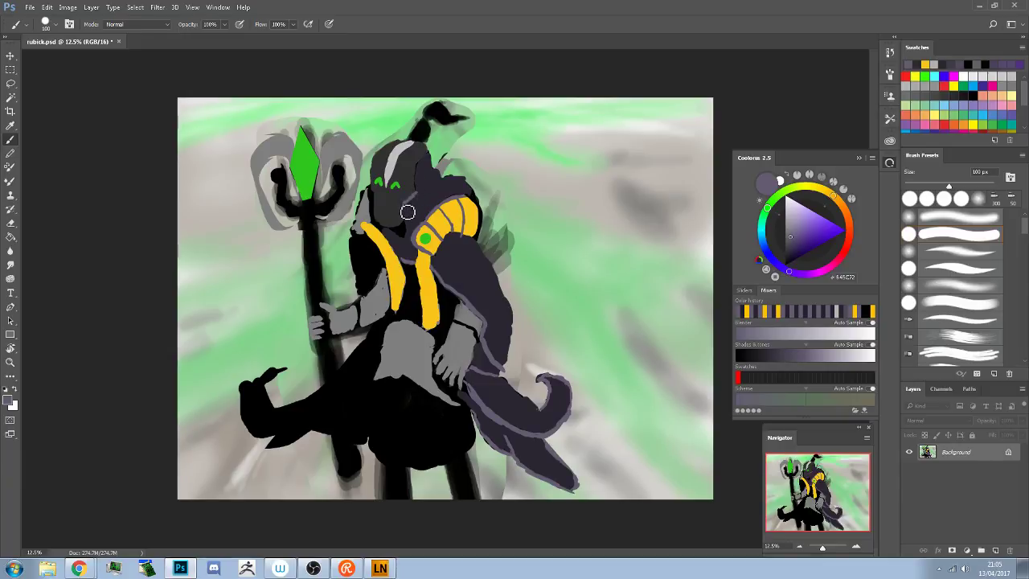
left_click_drag(408, 212, 406, 238)
left_click(415, 207, "alt")
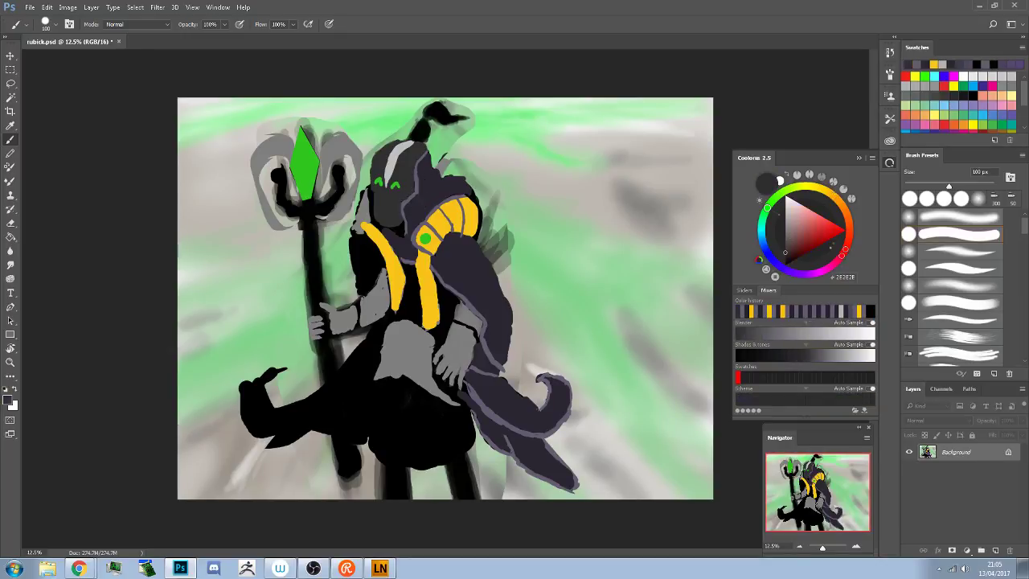
left_click(419, 190, "alt")
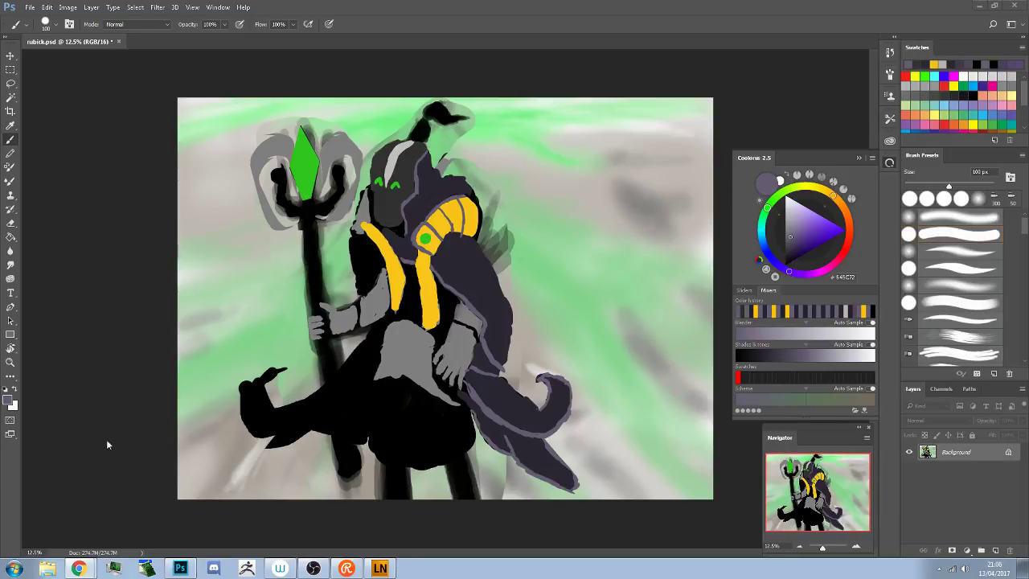
left_click(502, 397, "alt")
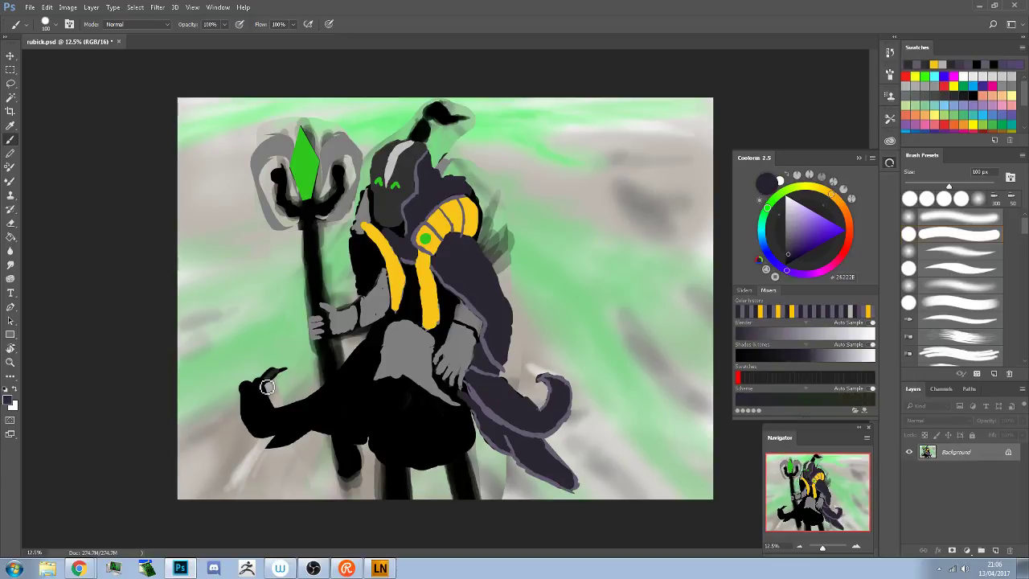
mouse_move(267, 387)
left_mouse_down()
mouse_move(292, 371)
mouse_move(269, 387)
mouse_move(278, 371)
mouse_move(258, 404)
mouse_move(263, 385)
mouse_move(248, 437)
mouse_move(265, 408)
mouse_move(255, 397)
mouse_move(265, 418)
mouse_move(249, 394)
mouse_move(294, 415)
mouse_move(328, 389)
mouse_move(288, 408)
mouse_move(335, 390)
mouse_move(375, 325)
mouse_move(338, 371)
mouse_move(366, 338)
mouse_move(363, 353)
mouse_move(374, 330)
mouse_move(310, 403)
left_mouse_up()
With a 300 px brush, paint the black staff across the cloak tail and reshape the tail tip's lower edge
key("bracketright")
key("bracketright")
key("bracketright")
key("bracketright")
key("bracketright")
key("bracketright")
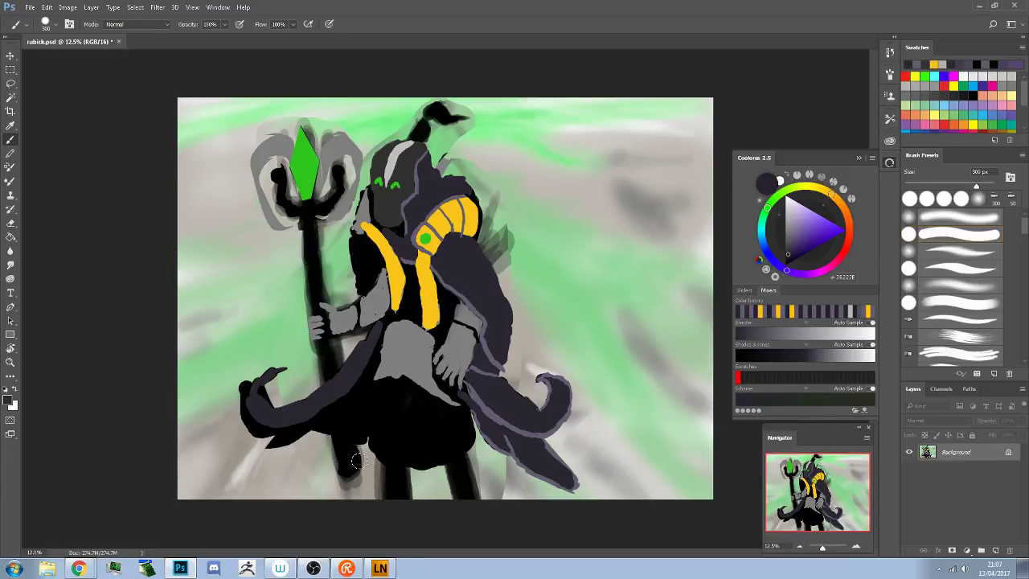
left_click(328, 366, "alt")
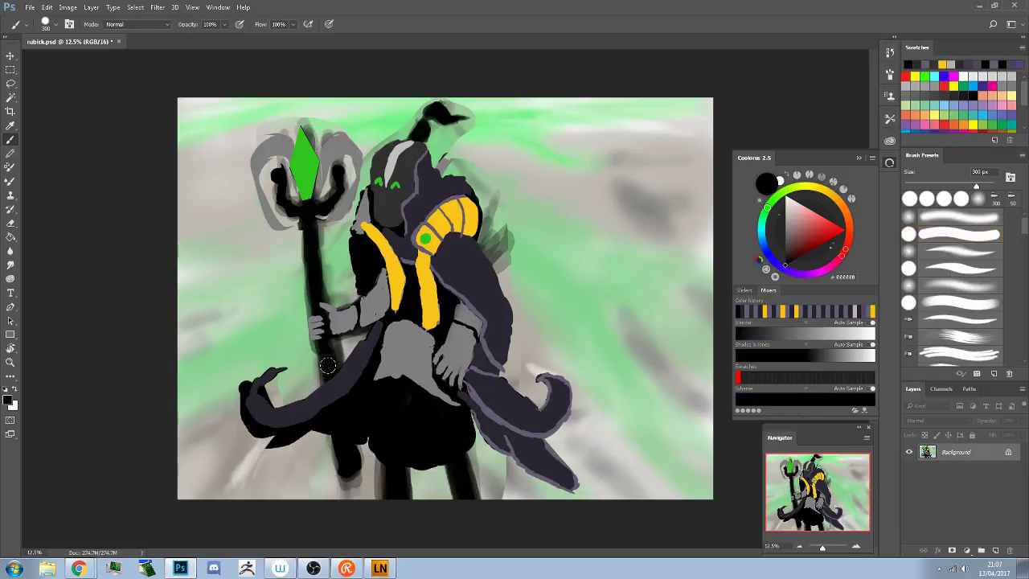
mouse_move(328, 366)
left_mouse_down()
mouse_move(344, 455)
mouse_move(333, 413)
left_mouse_up()
key("ctrl+z")
mouse_move(328, 372)
left_mouse_down()
mouse_move(335, 409)
mouse_move(327, 369)
left_mouse_up()
left_click(343, 371, "alt")
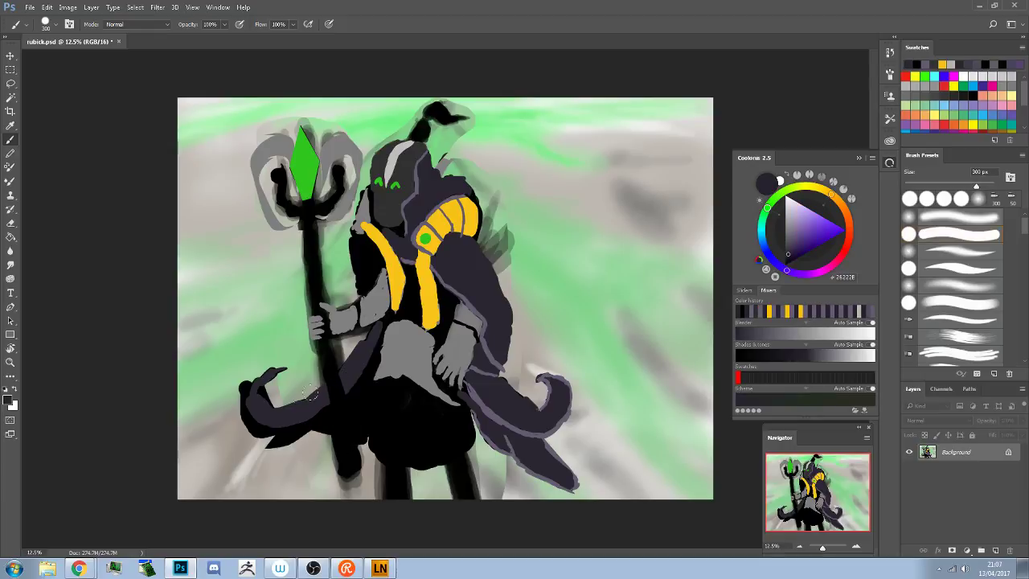
mouse_move(283, 431)
left_mouse_down()
mouse_move(301, 425)
mouse_move(277, 442)
mouse_move(295, 420)
left_mouse_up()
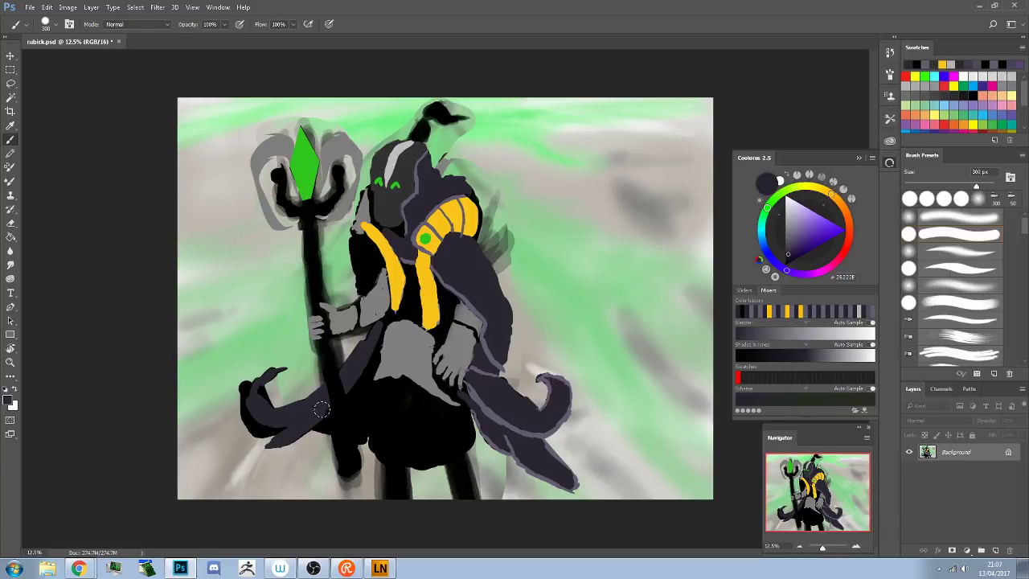
Paint the tail where it crosses the staff, touch up the sleeve and hand-tip edge, using a 125 px brush
left_click_drag(324, 412, 324, 408)
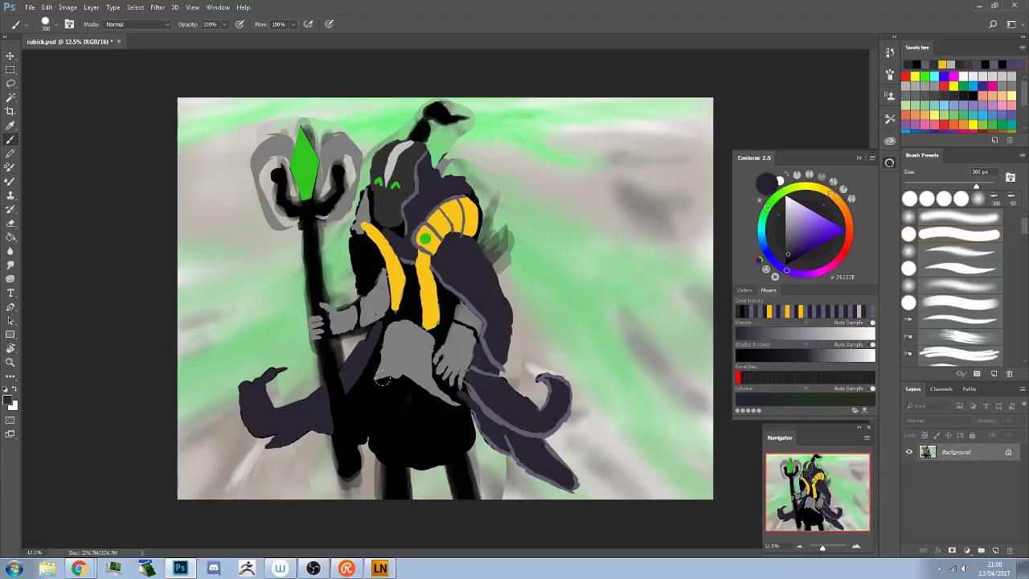
left_click_drag(365, 338, 348, 361)
left_click(482, 399, "alt")
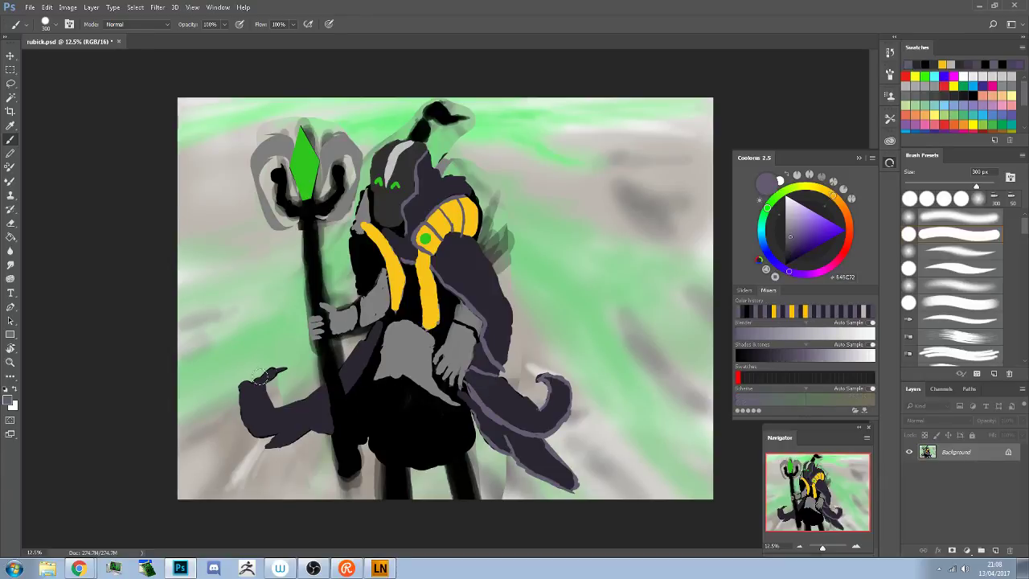
left_click_drag(261, 376, 254, 371)
key("bracketleft")
key("bracketleft")
key("bracketleft")
key("bracketleft")
key("bracketleft")
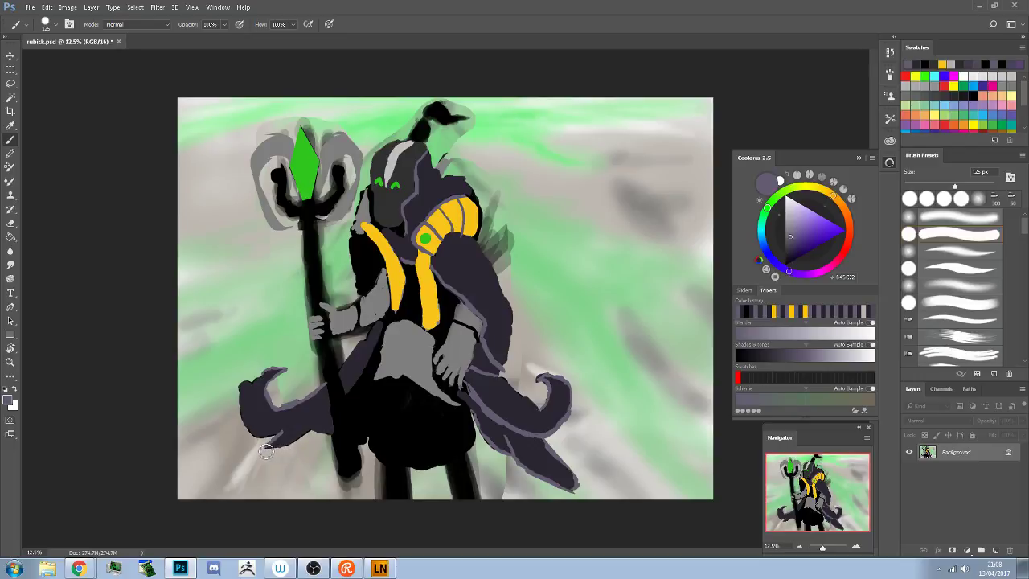
Sharpen the left tail's curled tip and widen its lower-left end with the lighter purple outline
left_click(320, 410, "alt")
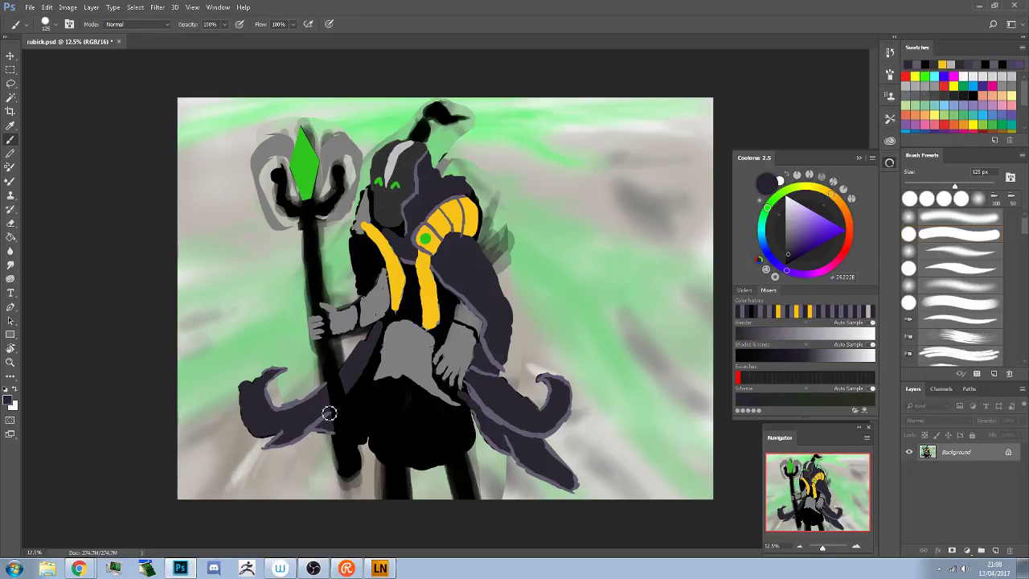
left_click(281, 433, "alt")
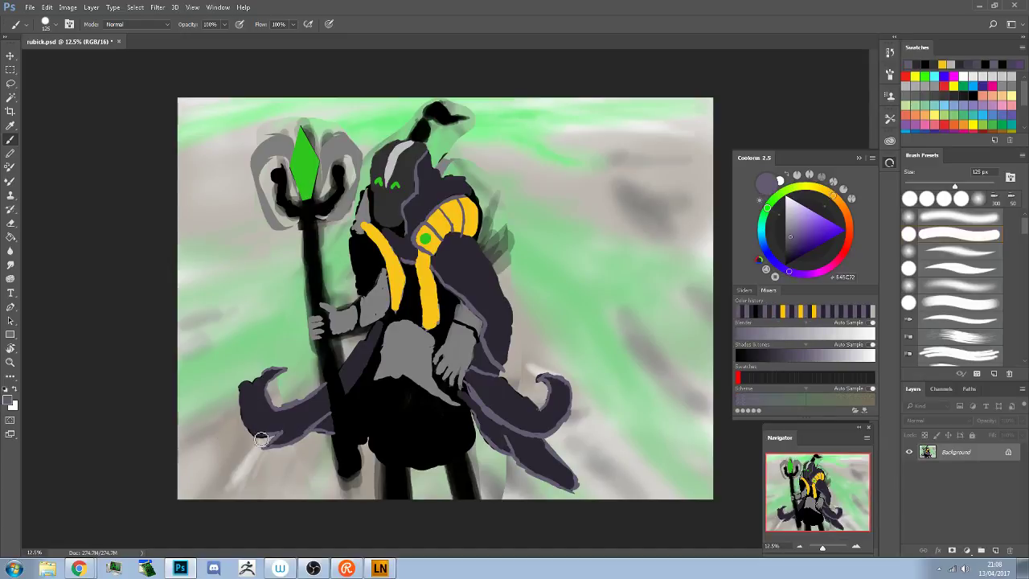
left_click(261, 423, "alt")
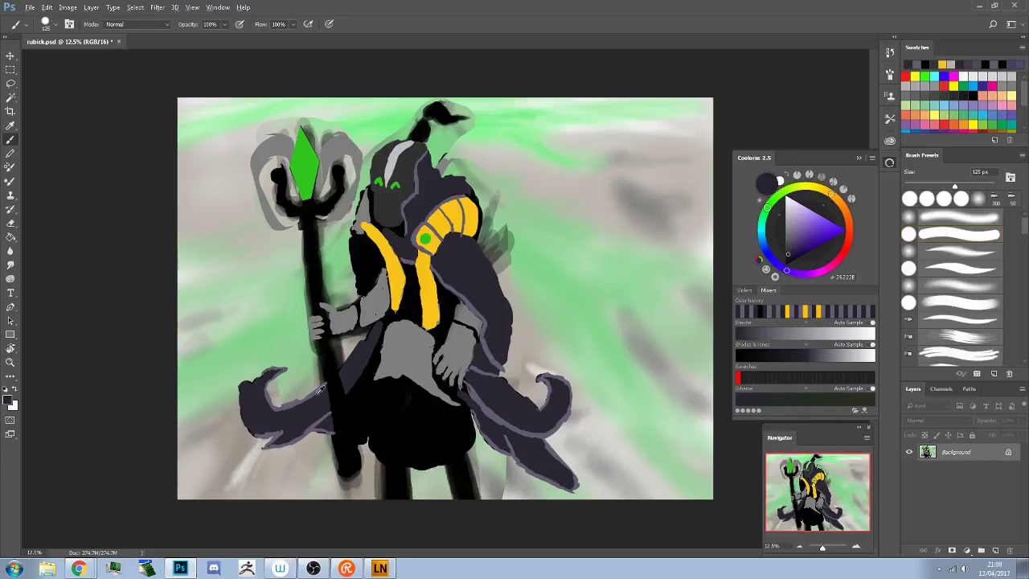
left_click(320, 389, "alt")
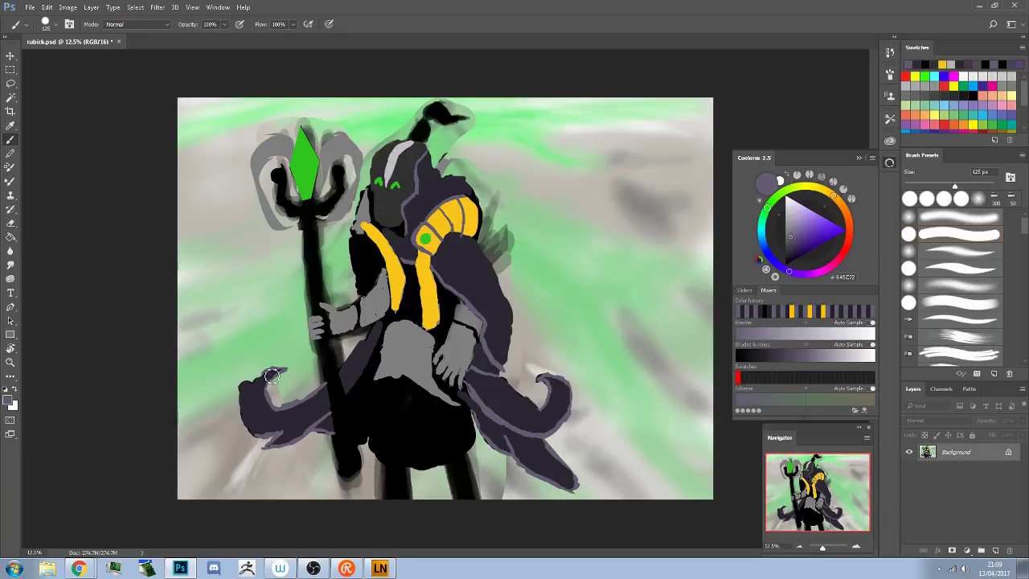
mouse_move(270, 376)
left_mouse_down()
mouse_move(242, 404)
mouse_move(245, 392)
mouse_move(261, 437)
mouse_move(248, 426)
mouse_move(279, 442)
mouse_move(255, 414)
mouse_move(283, 410)
mouse_move(260, 441)
left_mouse_up()
mouse_move(248, 412)
left_mouse_down()
mouse_move(241, 400)
mouse_move(255, 438)
mouse_move(249, 419)
mouse_move(266, 442)
mouse_move(287, 437)
mouse_move(270, 454)
left_mouse_up()
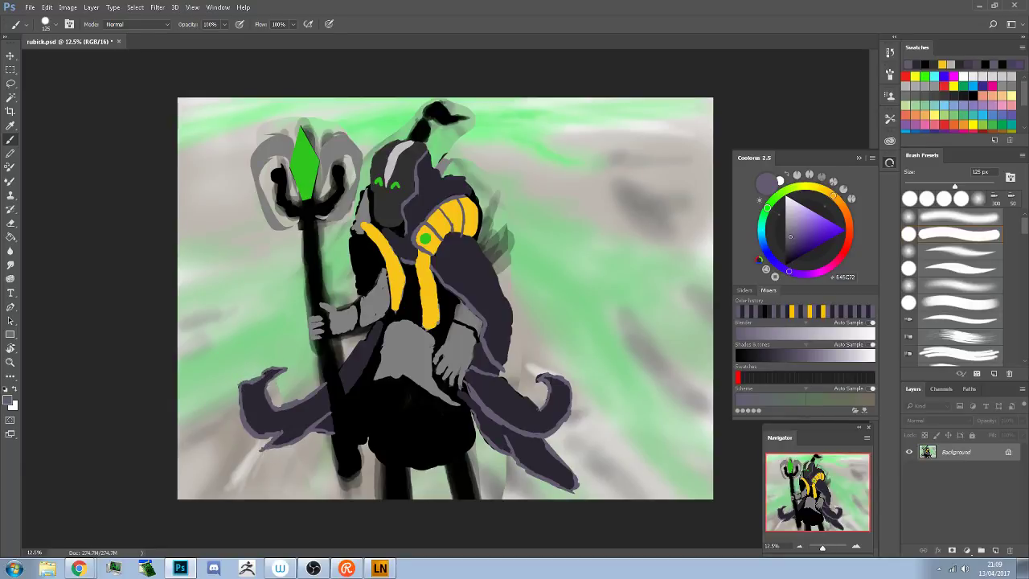
Paint a dark purple fold up toward the chest and fill the staff-to-body gap with dark robe colour
left_click(256, 398, "alt")
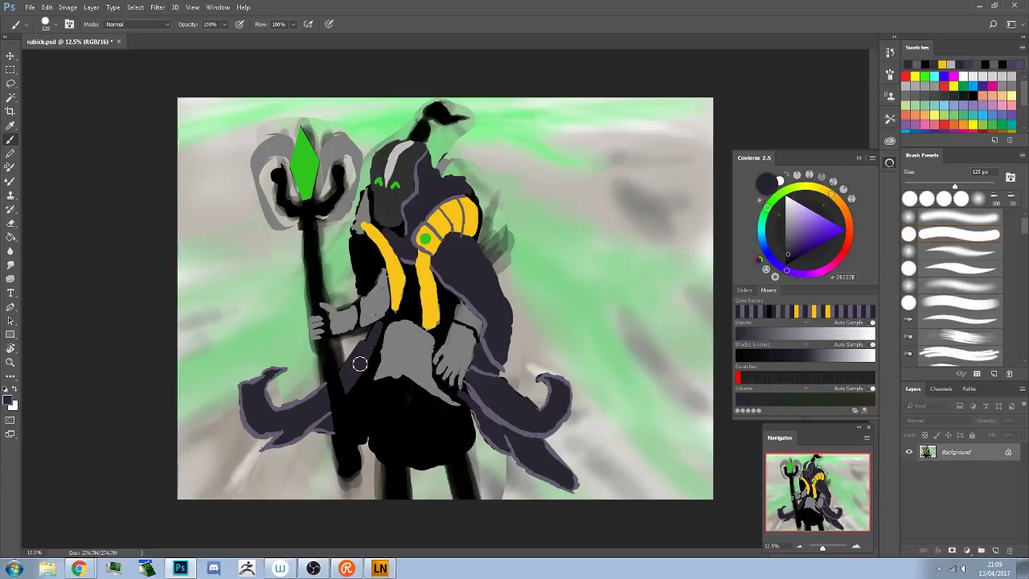
left_click(319, 396, "alt")
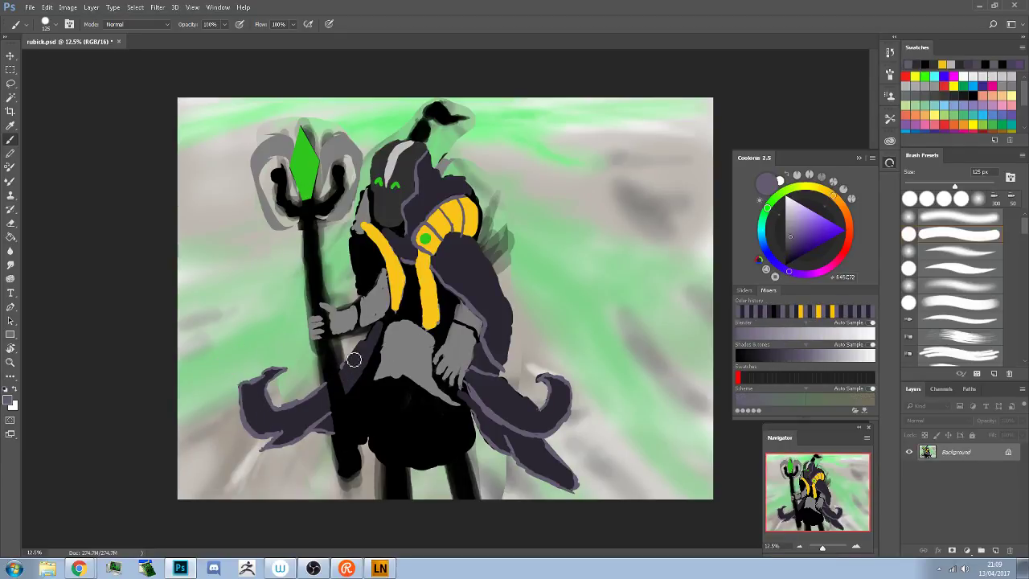
left_click_drag(339, 372, 378, 327)
left_click(329, 419, "alt")
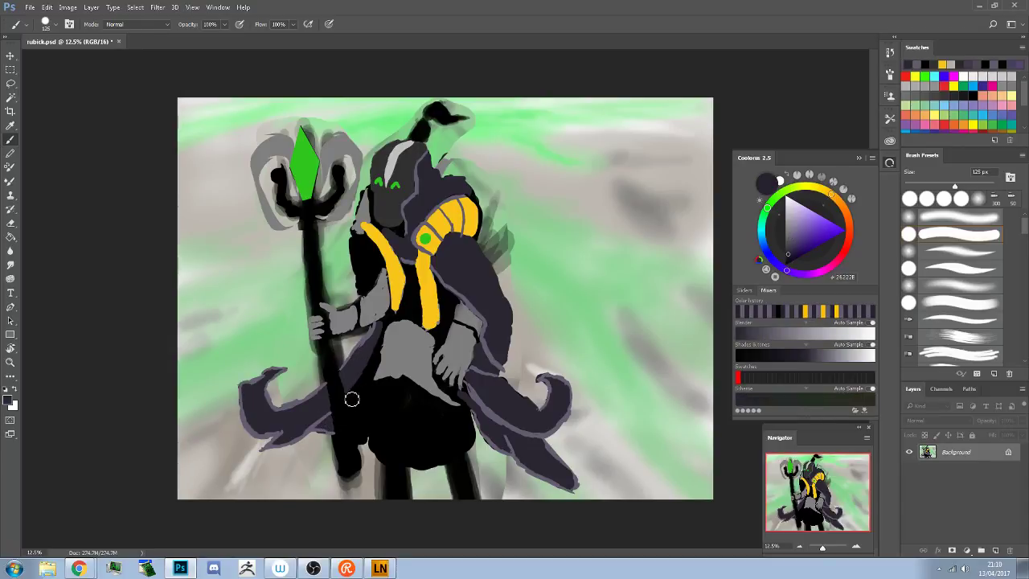
left_click_drag(353, 399, 366, 442)
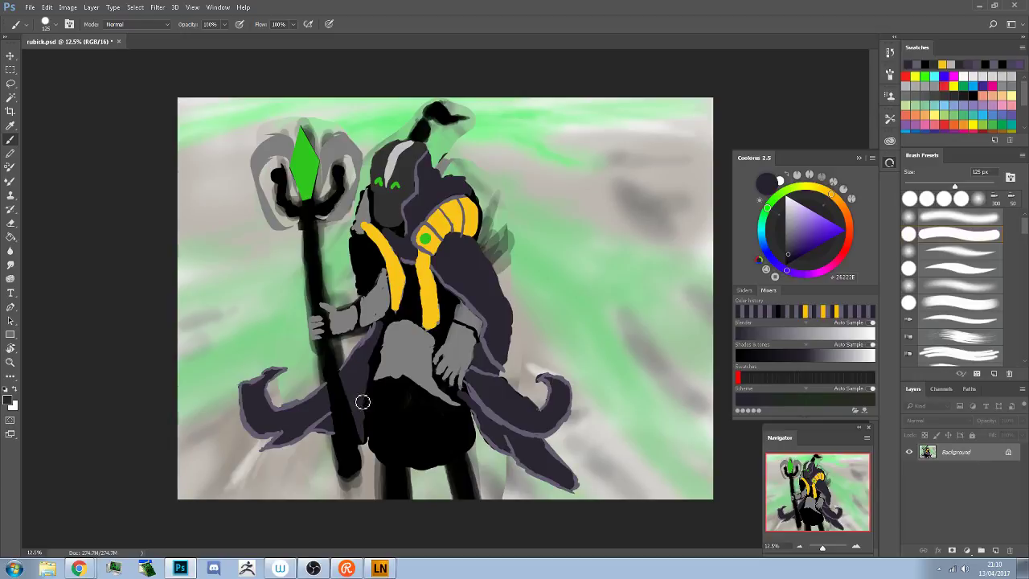
left_click(298, 425, "alt")
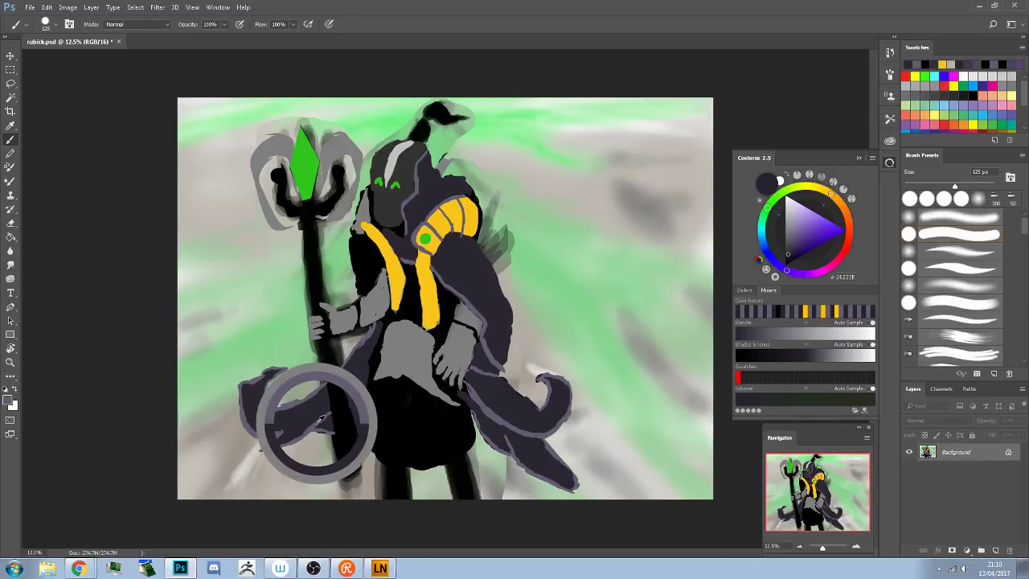
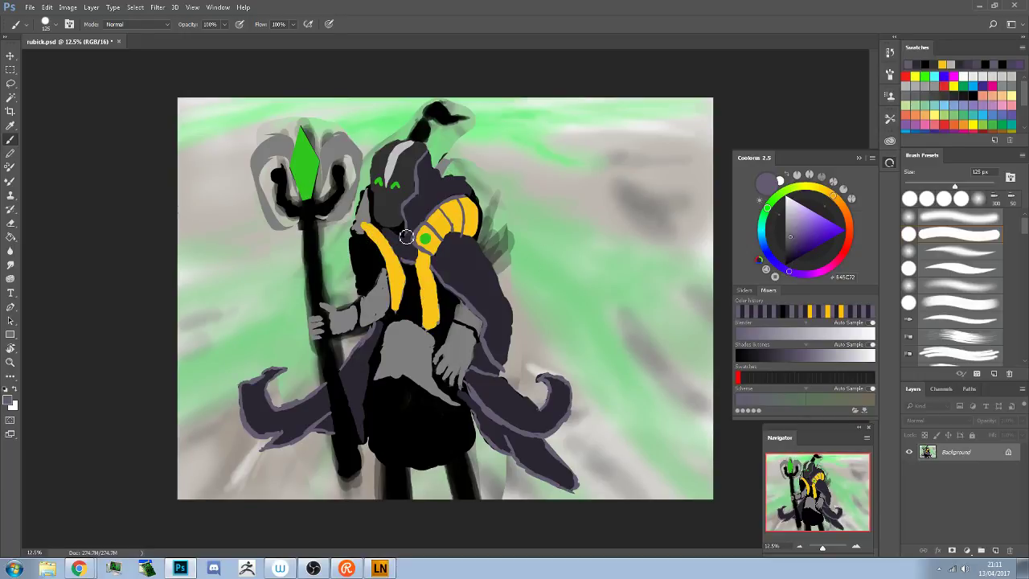
Extend the grey forearm toward the elbow and round the robe's lower edge in dark purple
mouse_move(395, 283)
left_mouse_down()
mouse_move(350, 374)
mouse_move(371, 353)
mouse_move(332, 339)
mouse_move(358, 381)
mouse_move(414, 376)
left_mouse_up()
left_click(382, 300, "alt")
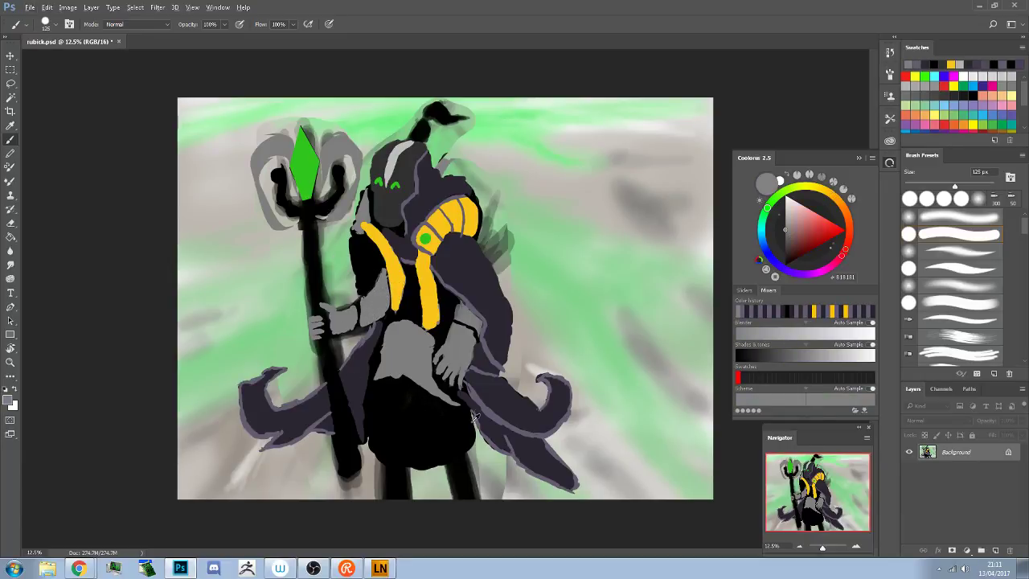
left_click(496, 430, "alt")
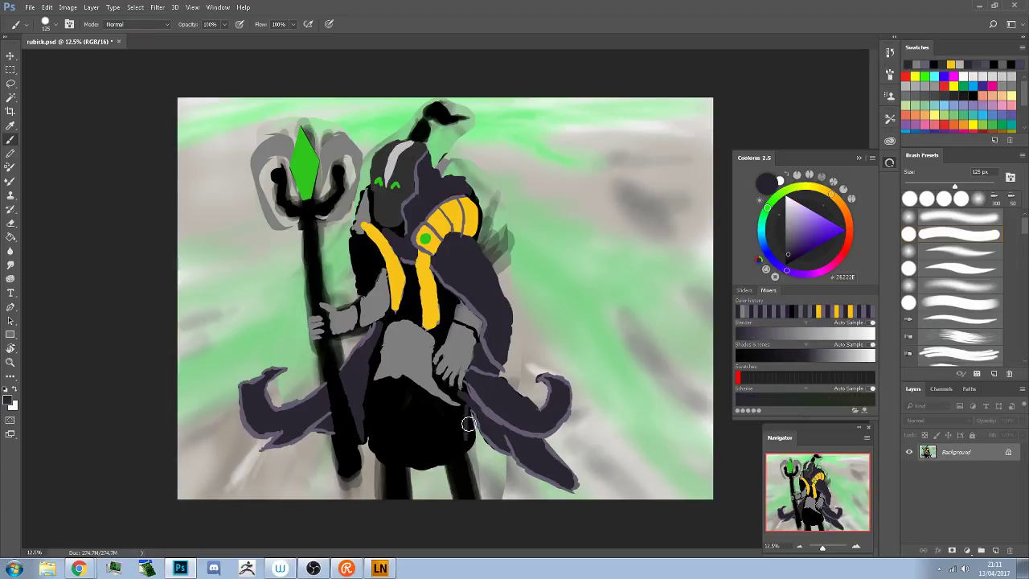
mouse_move(473, 438)
left_mouse_down()
mouse_move(450, 459)
mouse_move(388, 456)
left_mouse_up()
left_click(494, 410, "alt")
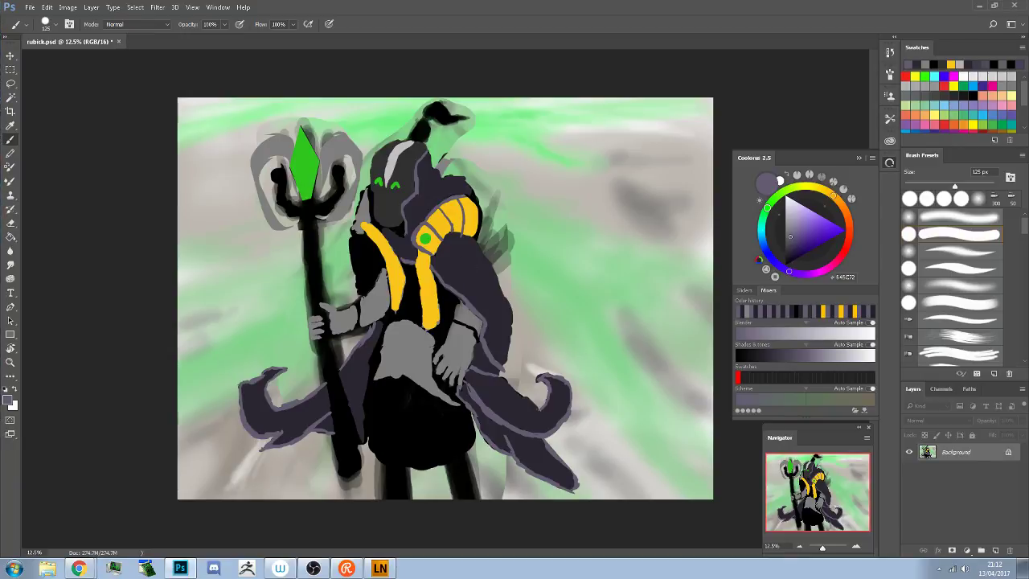
Sample the shoulder green, pick a darker shade, and try a wristband, undoing it
left_click(428, 237, "alt")
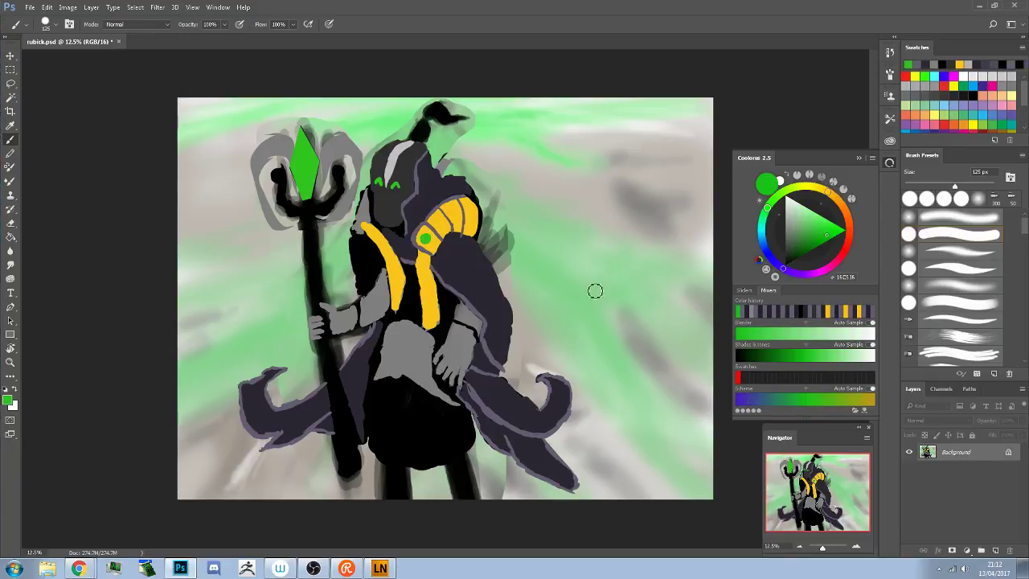
left_click(763, 355)
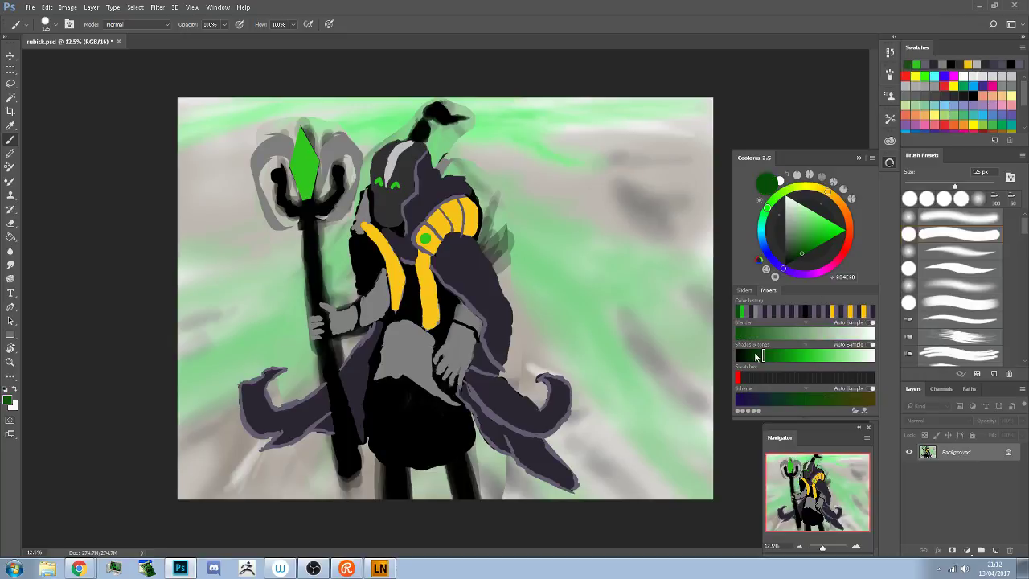
left_click(444, 327)
mouse_move(453, 340)
left_mouse_down()
mouse_move(447, 353)
mouse_move(470, 331)
mouse_move(459, 331)
mouse_move(471, 333)
mouse_move(453, 345)
left_mouse_up()
key("ctrl+alt+z")
key("ctrl+alt+z")
key("ctrl+alt+z")
key("ctrl+alt+z")
key("ctrl+alt+z")
key("ctrl+alt+z")
key("ctrl+alt+z")
key("ctrl+alt+z")
Paint the front hand's glove dark green and begin greening the hand on the staff
left_click_drag(465, 311, 463, 303)
left_click_drag(452, 324, 447, 337)
mouse_move(447, 345)
left_mouse_down()
mouse_move(439, 358)
mouse_move(454, 330)
mouse_move(474, 338)
mouse_move(478, 345)
mouse_move(467, 336)
mouse_move(457, 352)
left_mouse_up()
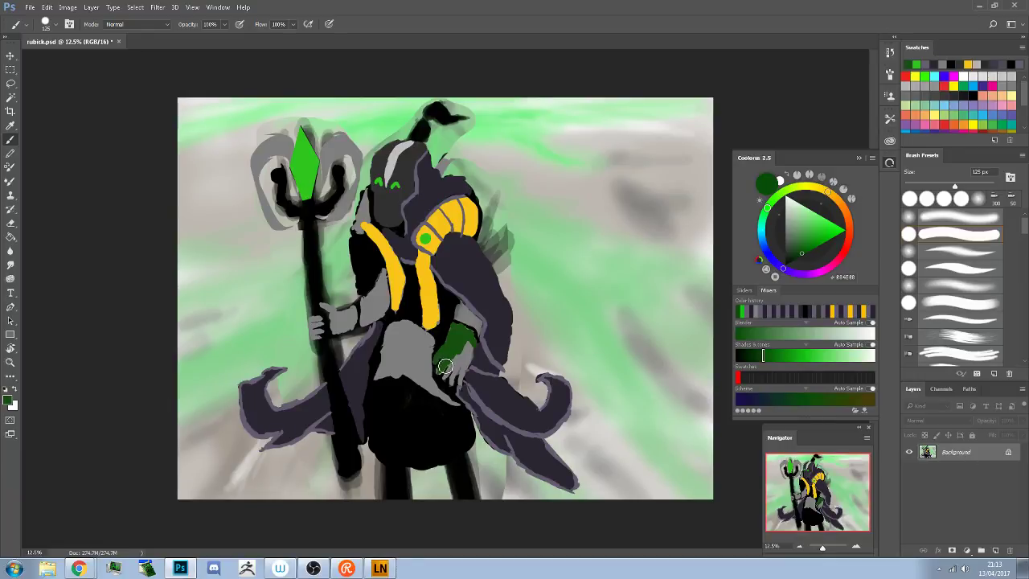
left_click_drag(449, 367, 438, 379)
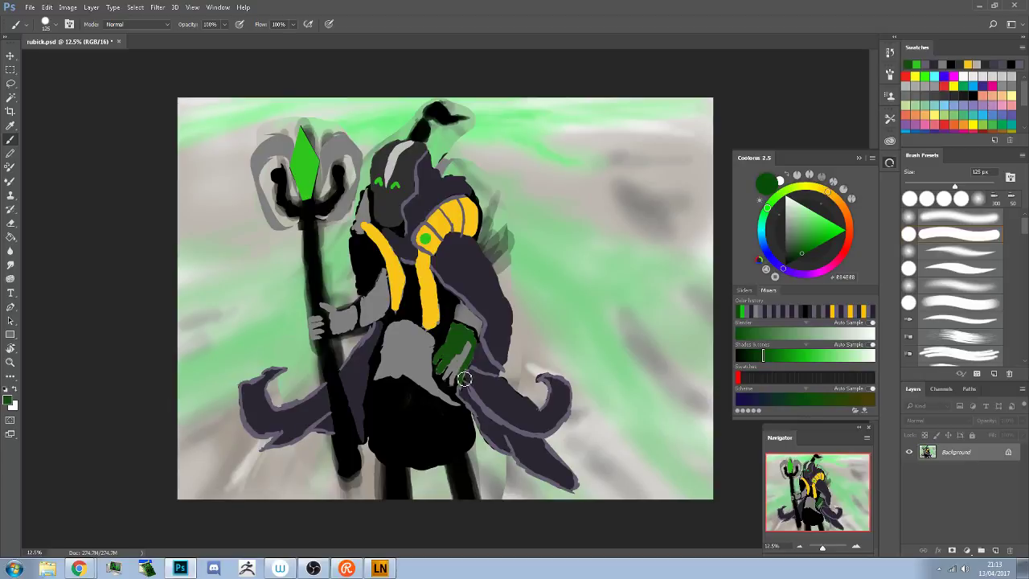
mouse_move(466, 372)
left_mouse_down()
mouse_move(470, 333)
mouse_move(456, 331)
mouse_move(461, 365)
left_mouse_up()
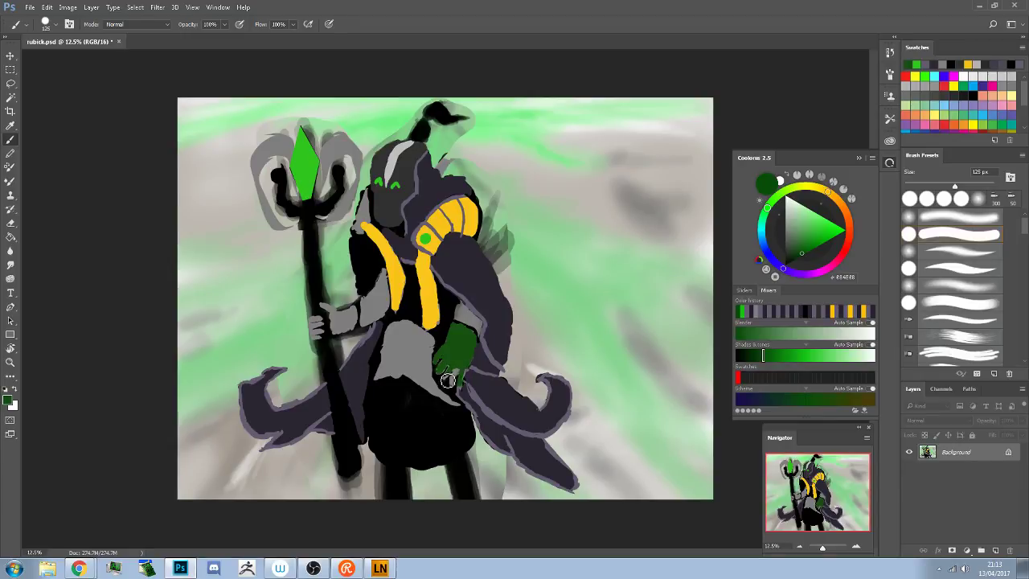
mouse_move(452, 376)
left_mouse_down()
mouse_move(468, 370)
mouse_move(456, 385)
mouse_move(465, 348)
left_mouse_up()
mouse_move(355, 316)
left_mouse_down()
mouse_move(338, 330)
mouse_move(358, 331)
mouse_move(358, 314)
mouse_move(357, 330)
mouse_move(355, 314)
mouse_move(343, 321)
left_mouse_up()
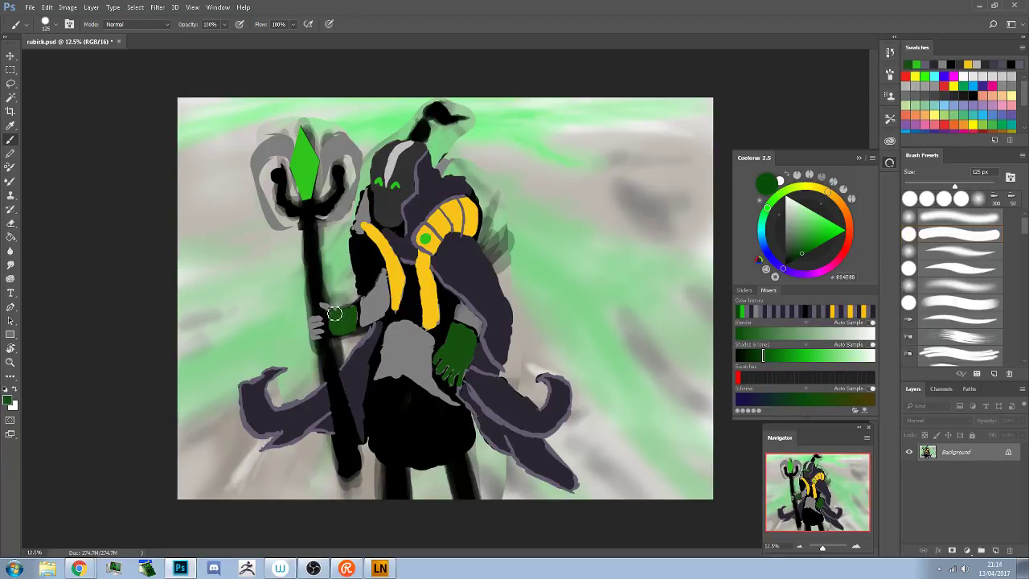
Fill the wrist and left edge of the staff hand with dark green
mouse_move(334, 313)
left_mouse_down()
mouse_move(326, 306)
mouse_move(340, 321)
left_mouse_up()
mouse_move(324, 326)
left_mouse_down()
mouse_move(309, 331)
mouse_move(316, 321)
left_mouse_up()
mouse_move(313, 325)
left_mouse_down()
mouse_move(315, 342)
mouse_move(313, 333)
mouse_move(328, 340)
mouse_move(322, 320)
mouse_move(310, 326)
mouse_move(327, 333)
left_mouse_up()
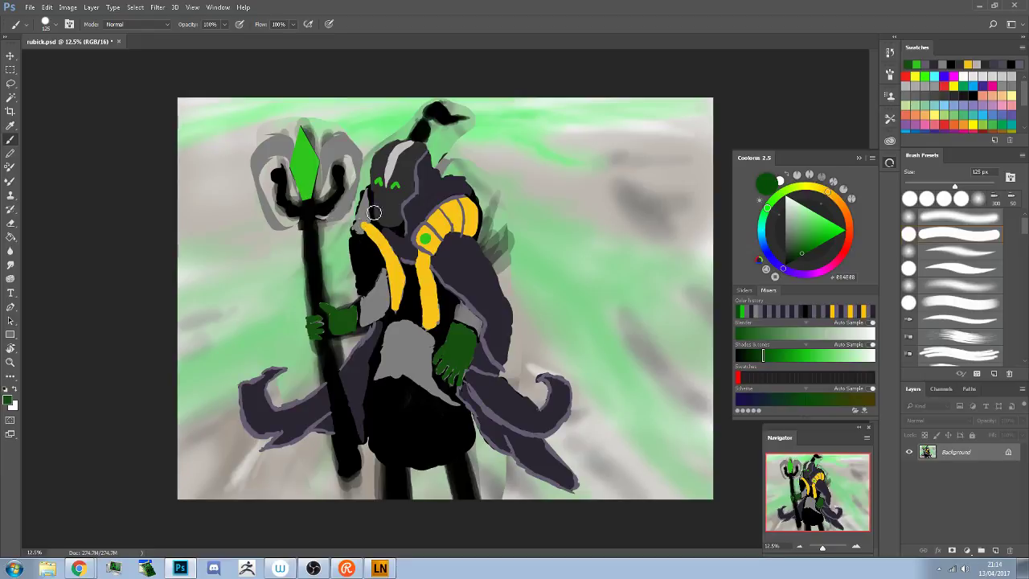
Paint a sampled yellow trim stripe down the hood's left side beside the face
left_click(444, 218, "alt")
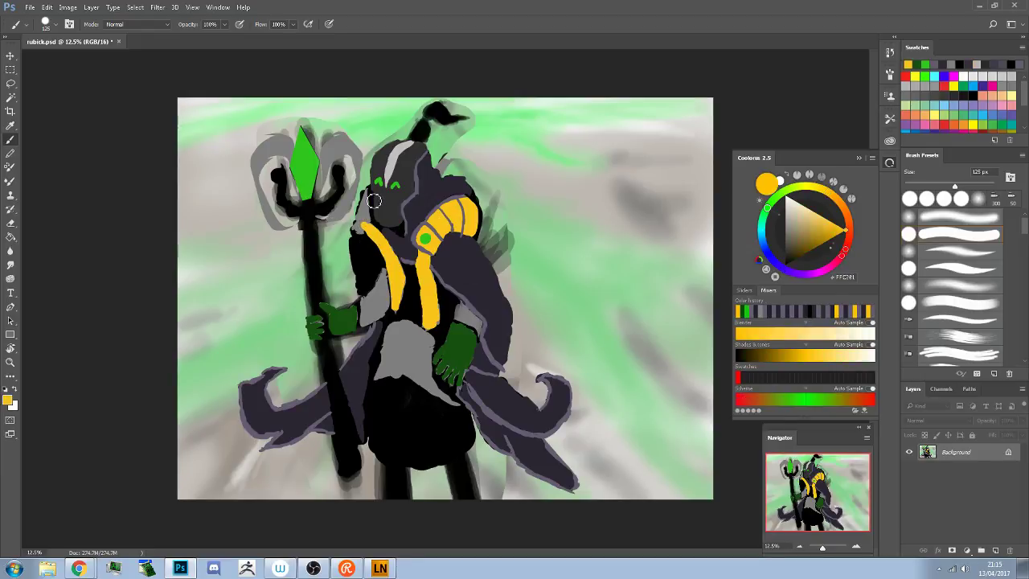
left_click_drag(367, 198, 362, 232)
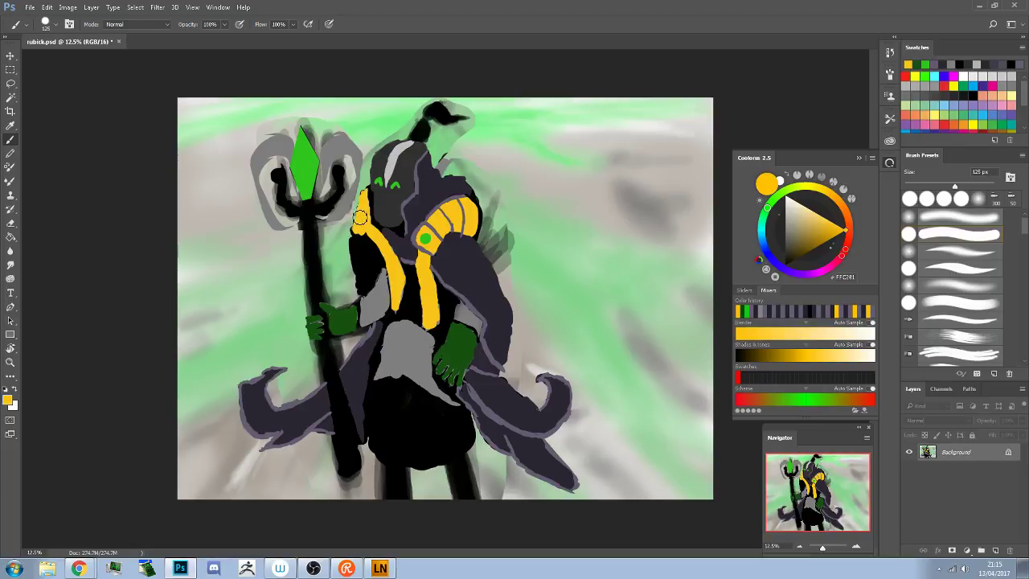
left_click(357, 212, "alt")
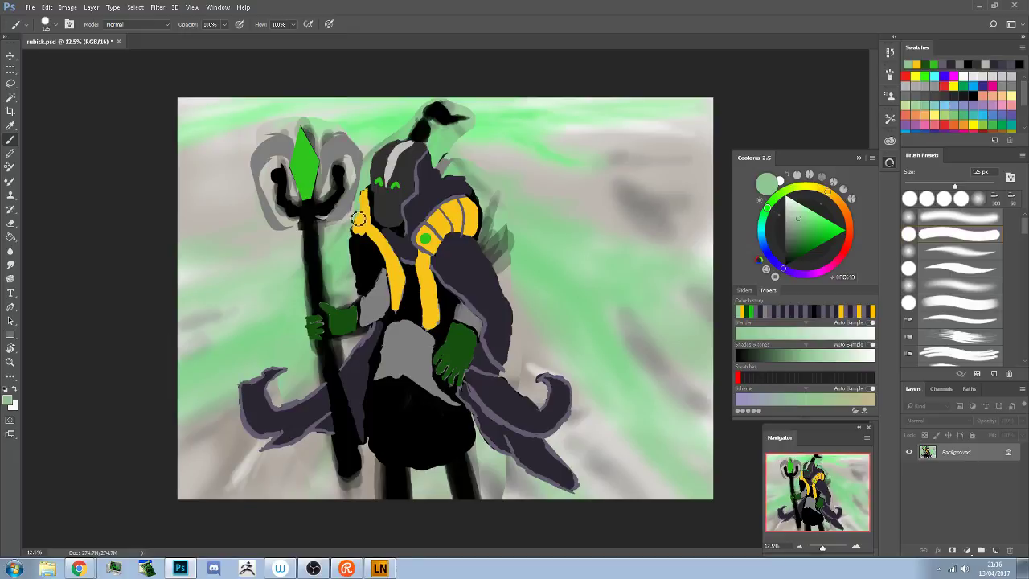
left_click(366, 215, "alt")
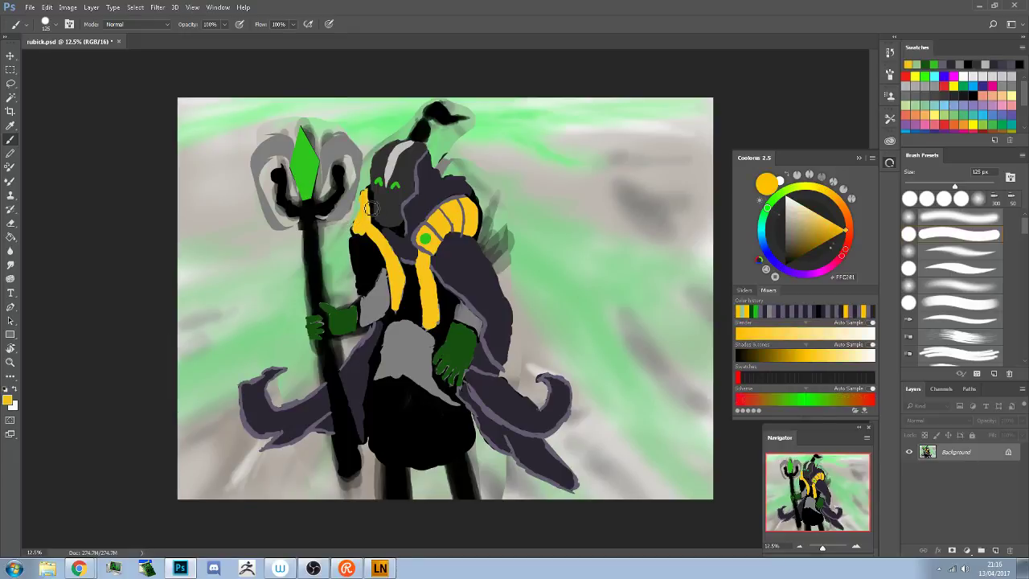
left_click(450, 286, "alt")
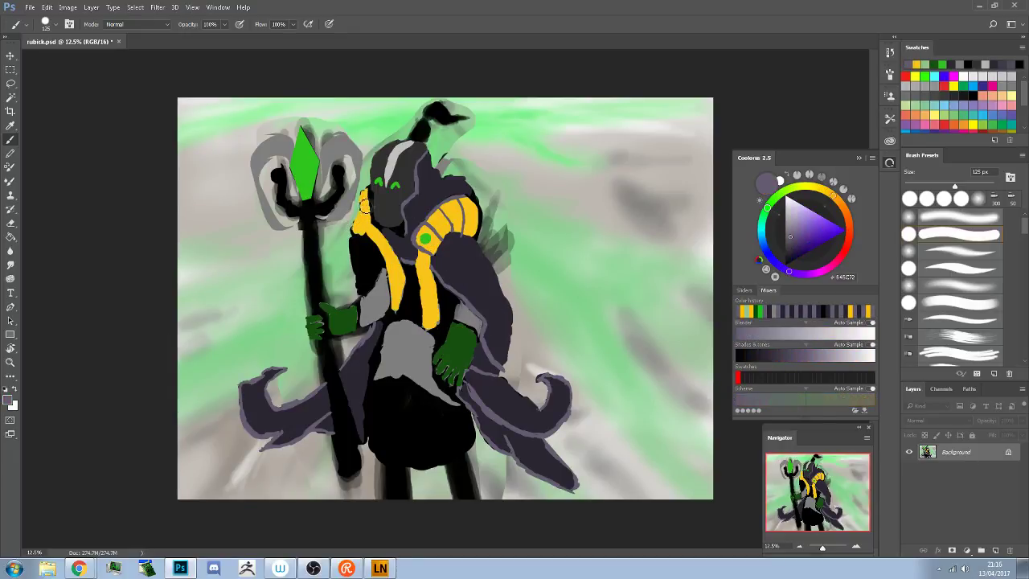
Cover the top and head-side edge of the yellow band with dark purple
left_click_drag(363, 203, 363, 196)
left_click(448, 285, "alt")
mouse_move(377, 205)
left_mouse_down()
mouse_move(367, 234)
mouse_move(368, 193)
left_mouse_up()
left_click(365, 224, "alt")
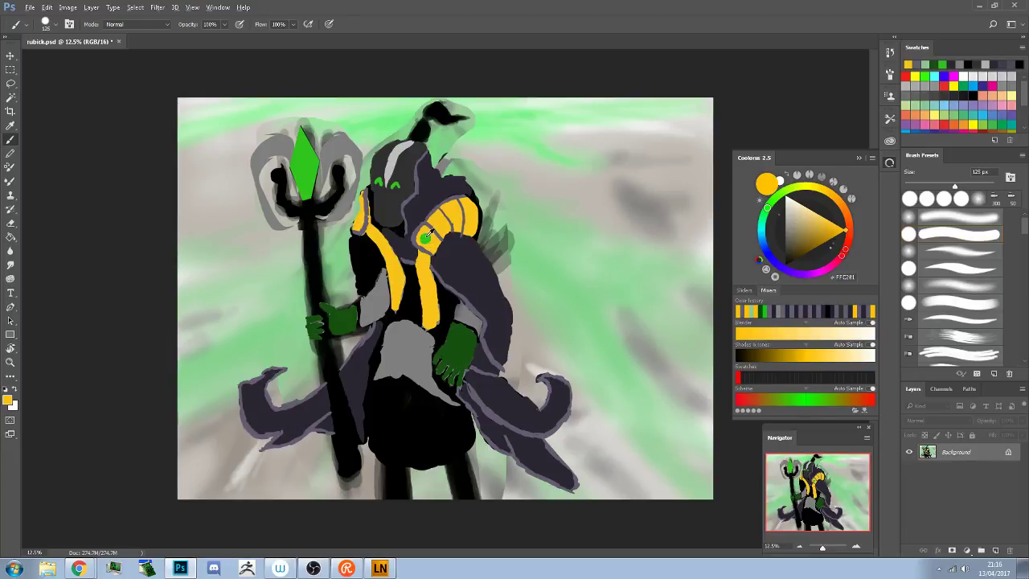
left_click(426, 238, "alt")
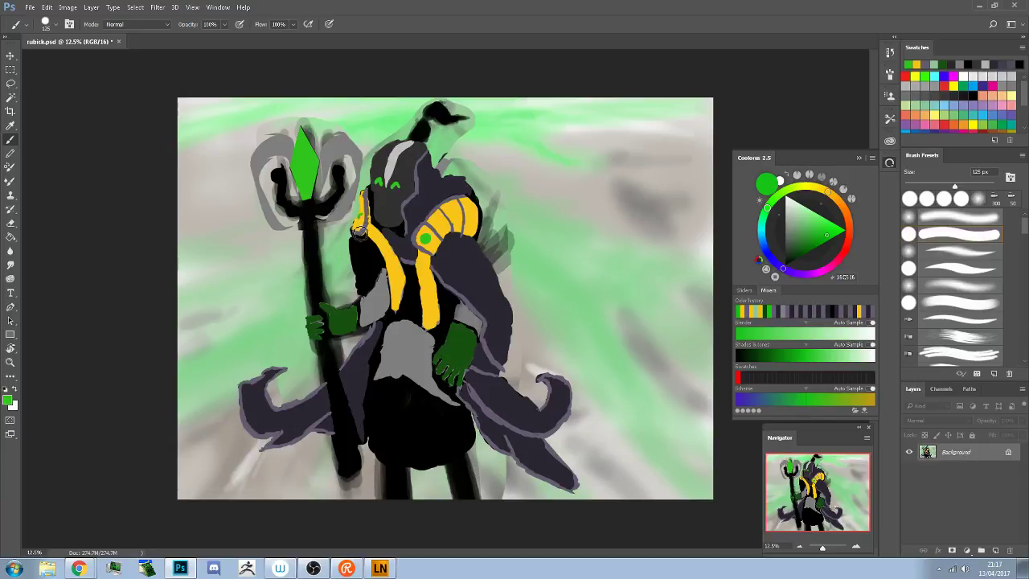
Darken more of the head's yellow trim and the chest's left trim with robe colour
left_click(359, 223, "alt")
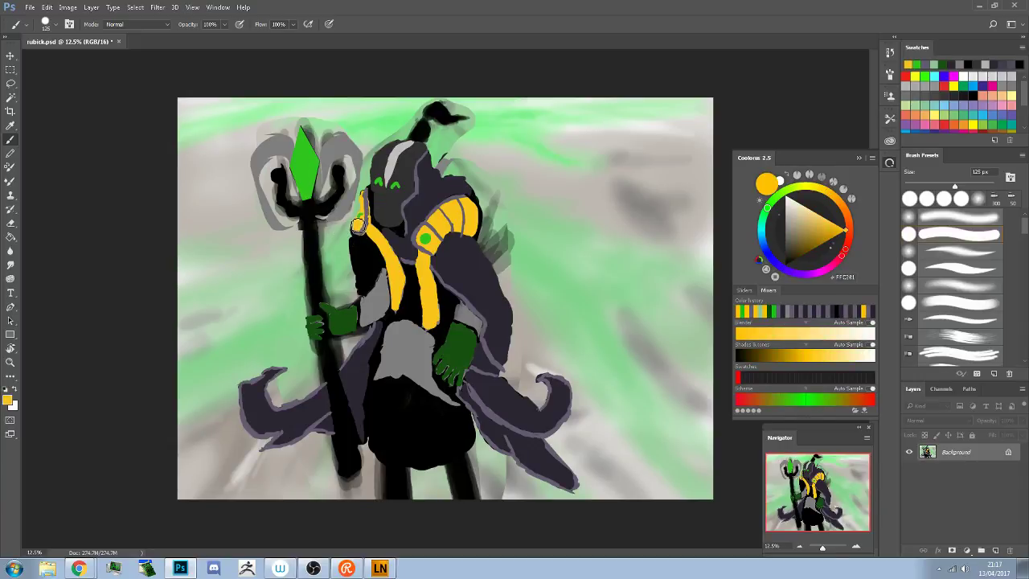
left_click(370, 230, "alt")
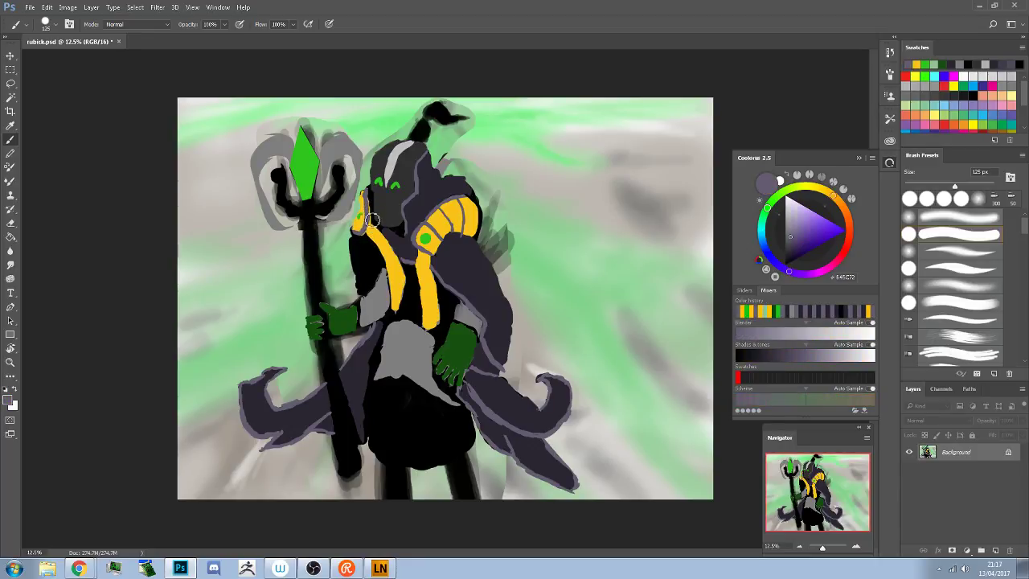
left_click_drag(370, 204, 374, 215)
left_click_drag(365, 238, 363, 241)
left_click(361, 222, "alt")
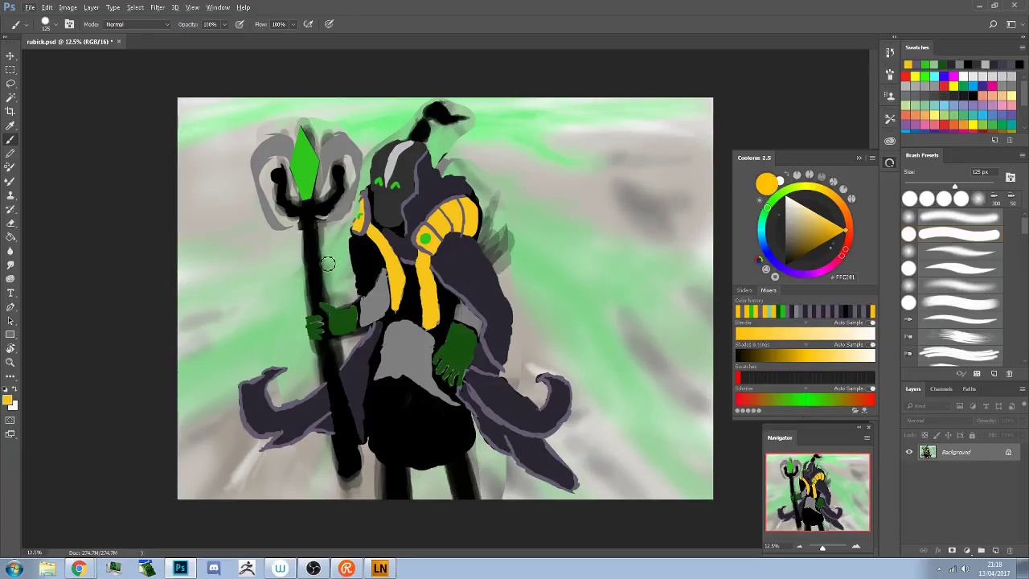
Paint dark purple-grey down the body's left edge, then sample the strap yellow
left_click(476, 272, "alt")
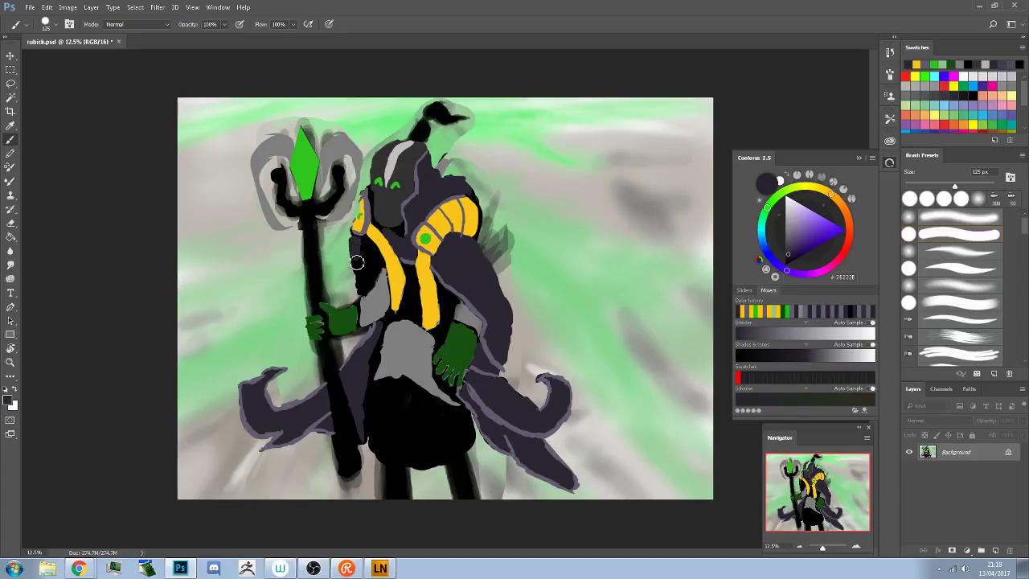
left_click_drag(356, 262, 362, 291)
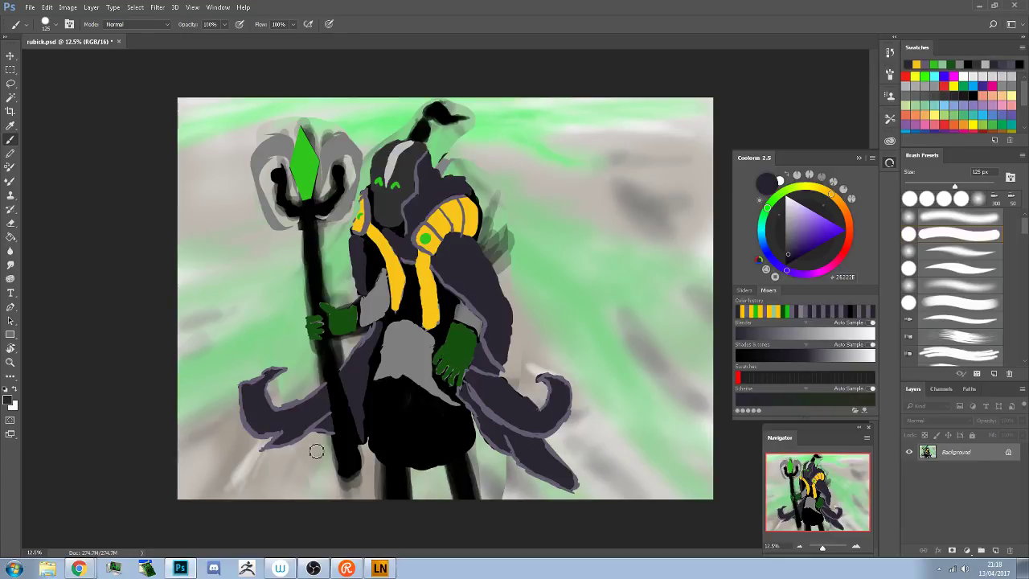
left_click(431, 307, "alt")
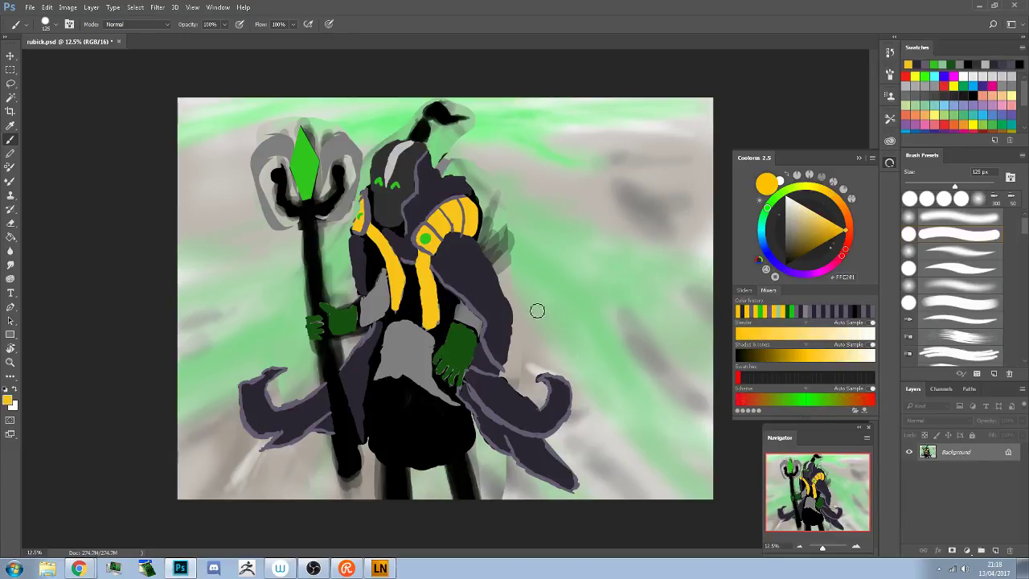
Draw a thin dark olive belt line diagonally across the black lower robe
left_click(764, 356)
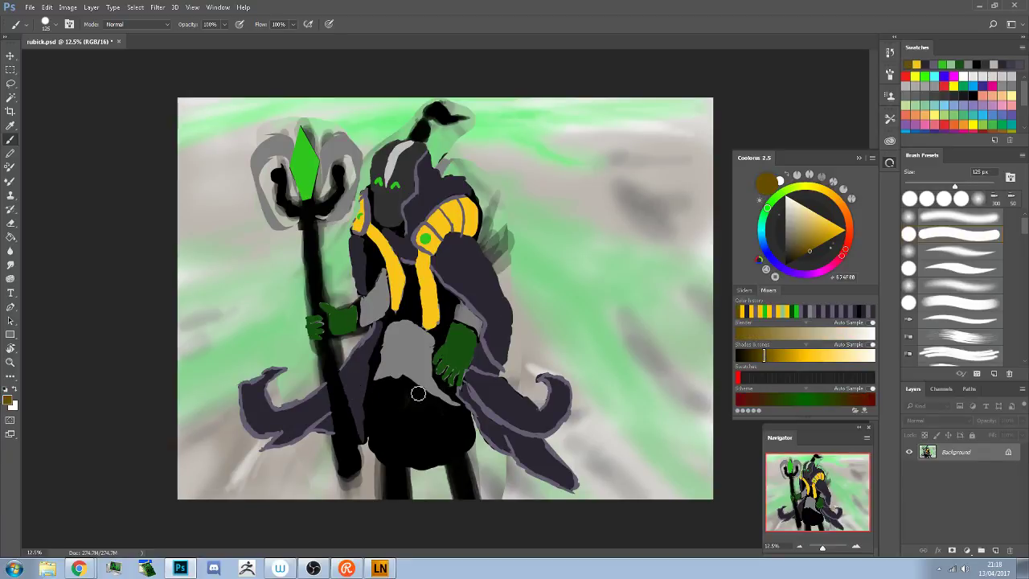
mouse_move(416, 389)
left_mouse_down()
mouse_move(375, 451)
mouse_move(407, 416)
left_mouse_up()
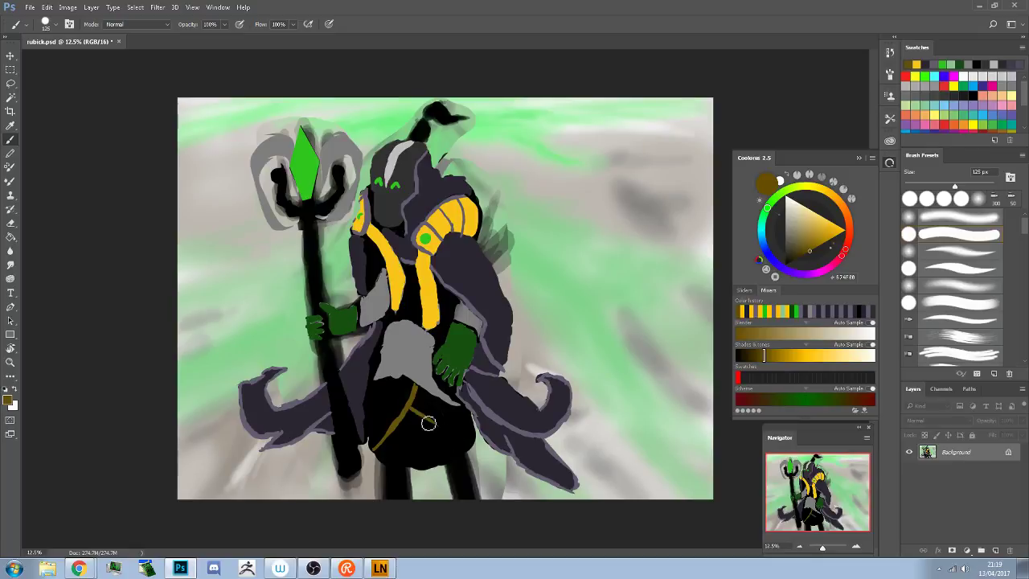
left_click_drag(414, 408, 471, 448)
Extend the grey apron cloth over the dark robe beside the green hand, then zoom in
left_click(393, 367, "alt")
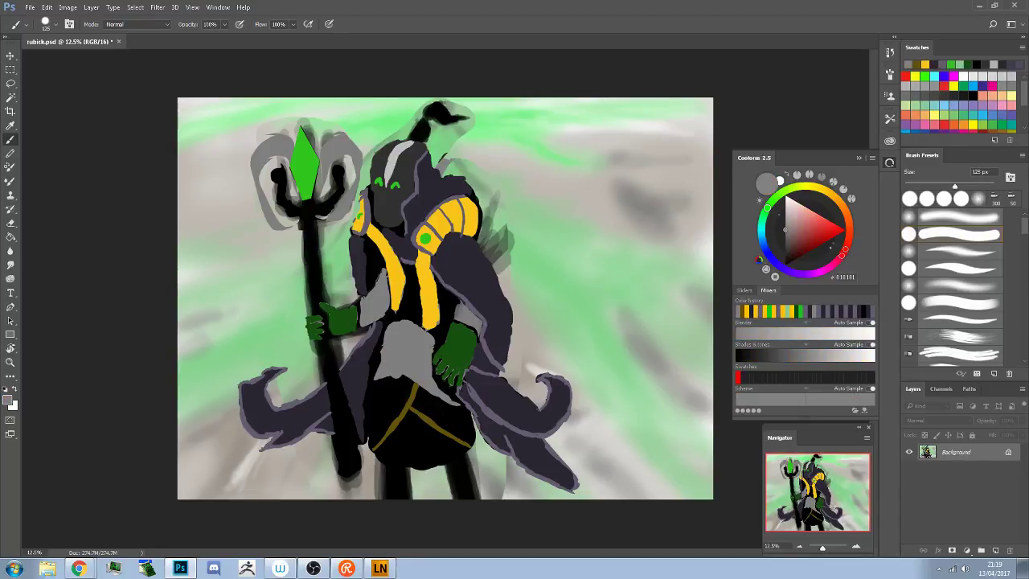
mouse_move(352, 348)
left_mouse_down()
mouse_move(385, 364)
mouse_move(375, 394)
left_mouse_up()
mouse_move(384, 381)
left_mouse_down()
mouse_move(377, 410)
mouse_move(378, 393)
left_mouse_up()
mouse_move(435, 378)
left_mouse_down()
mouse_move(427, 346)
mouse_move(442, 344)
left_mouse_up()
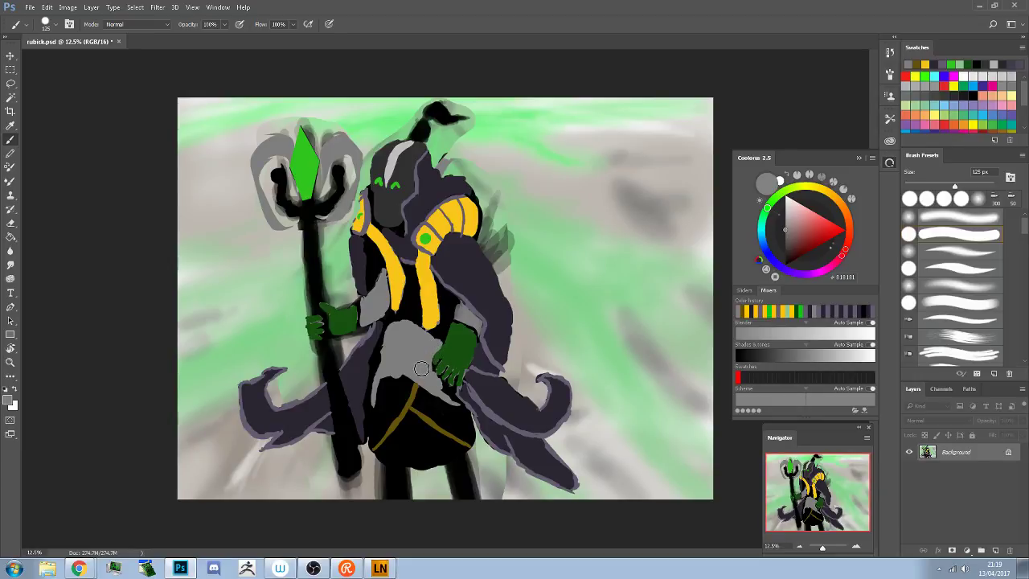
scroll(421, 361, "up", 3)
scroll(421, 361, "up", 1)
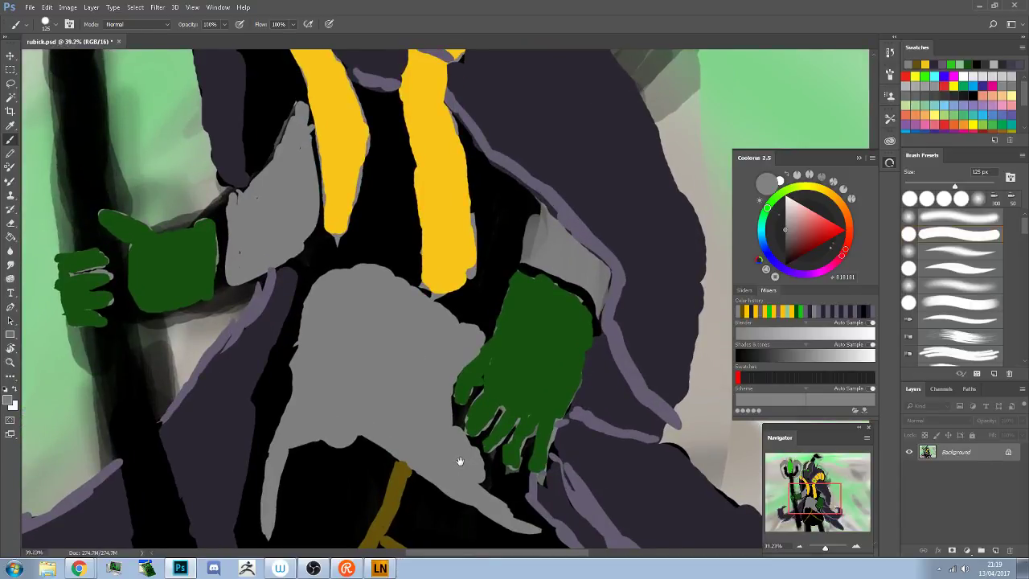
Fill the black gap beside the hand with grey using a 40 px brush
left_click_drag(458, 460, 407, 373)
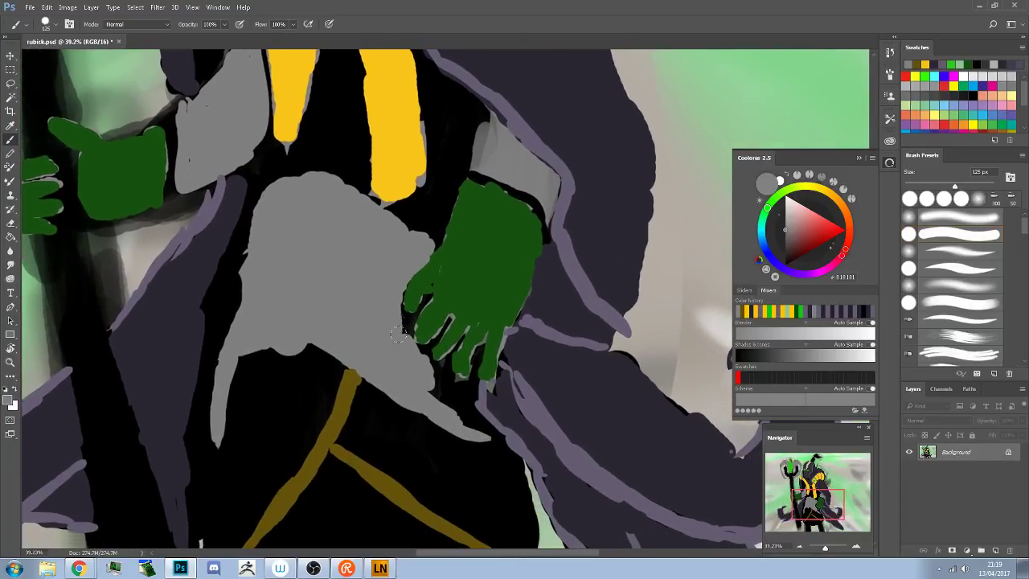
key("bracketleft")
key("bracketleft")
key("bracketleft")
key("bracketleft")
key("bracketleft")
key("bracketleft")
key("bracketleft")
mouse_move(402, 330)
left_mouse_down()
mouse_move(402, 299)
mouse_move(406, 333)
mouse_move(402, 310)
mouse_move(430, 301)
left_mouse_up()
Extend the front hand's left edge in green
left_click(429, 278, "alt")
left_click(410, 322, "alt")
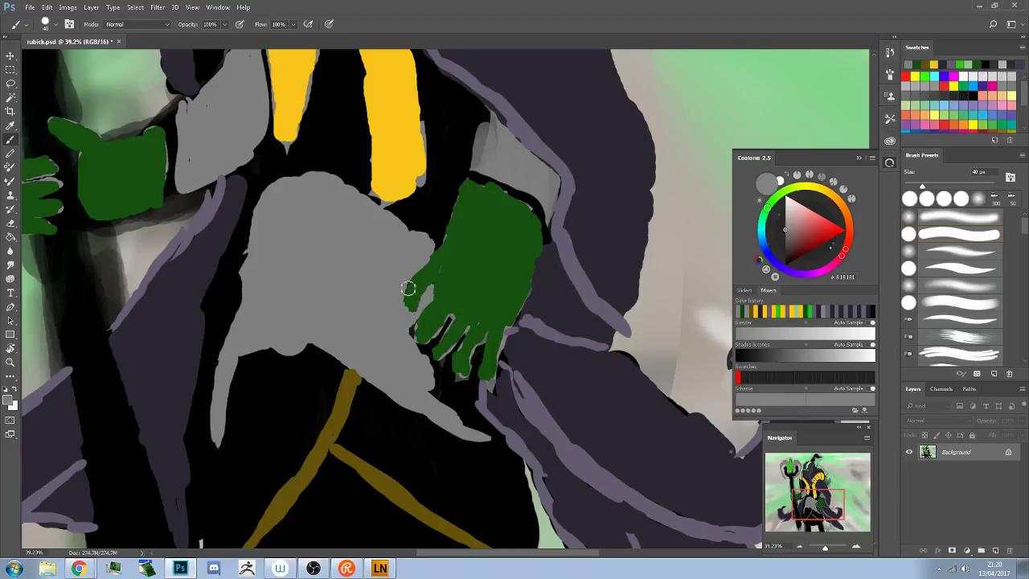
mouse_move(404, 296)
left_mouse_down()
mouse_move(428, 305)
mouse_move(421, 339)
mouse_move(412, 330)
mouse_move(419, 345)
mouse_move(436, 344)
mouse_move(433, 304)
mouse_move(413, 335)
mouse_move(450, 321)
mouse_move(443, 348)
left_mouse_up()
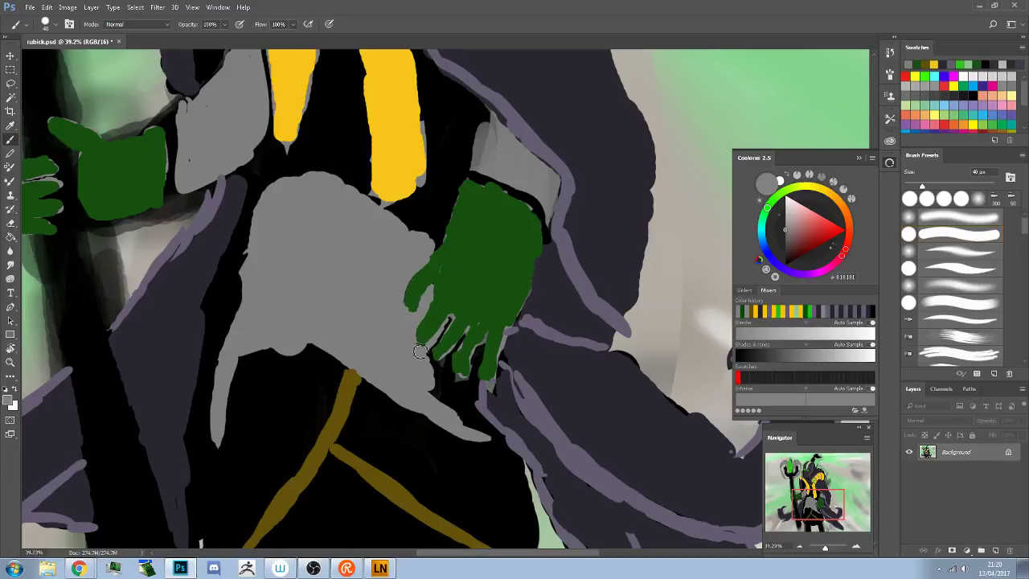
left_click(458, 337, "alt")
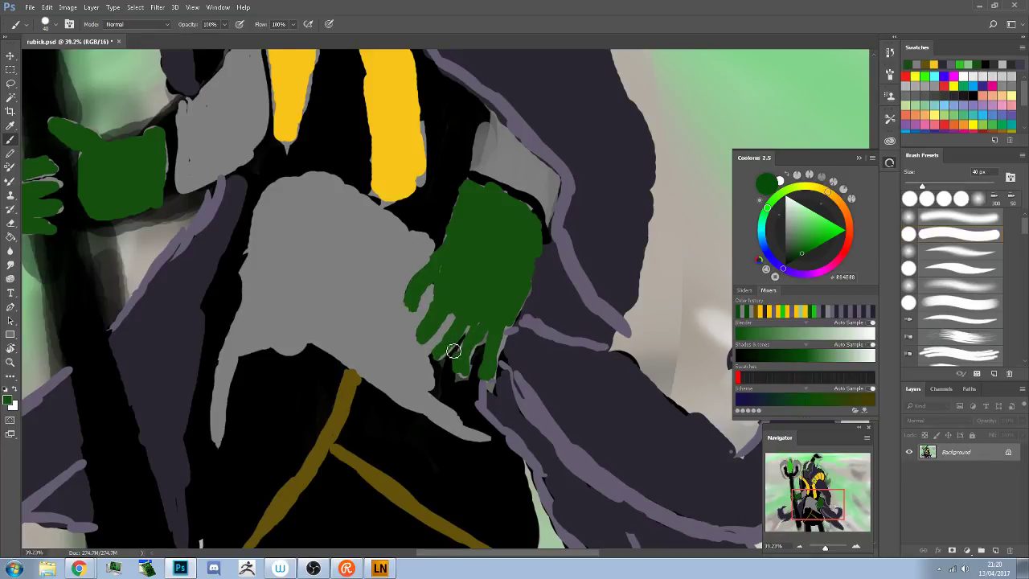
Paint apron grey into the gap below the fingers
left_click(425, 364, "alt")
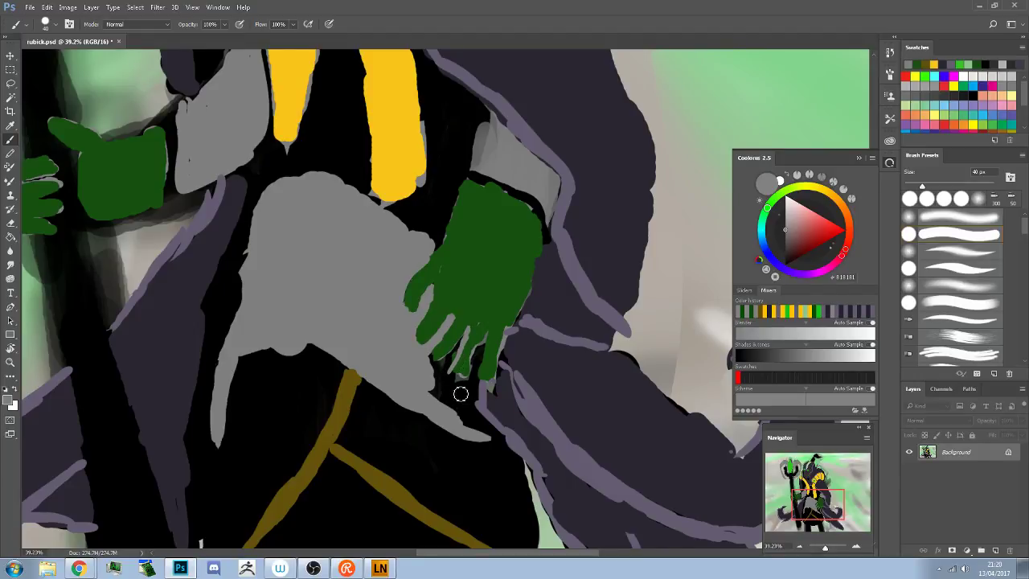
mouse_move(448, 403)
left_mouse_down()
mouse_move(426, 387)
mouse_move(434, 379)
left_mouse_up()
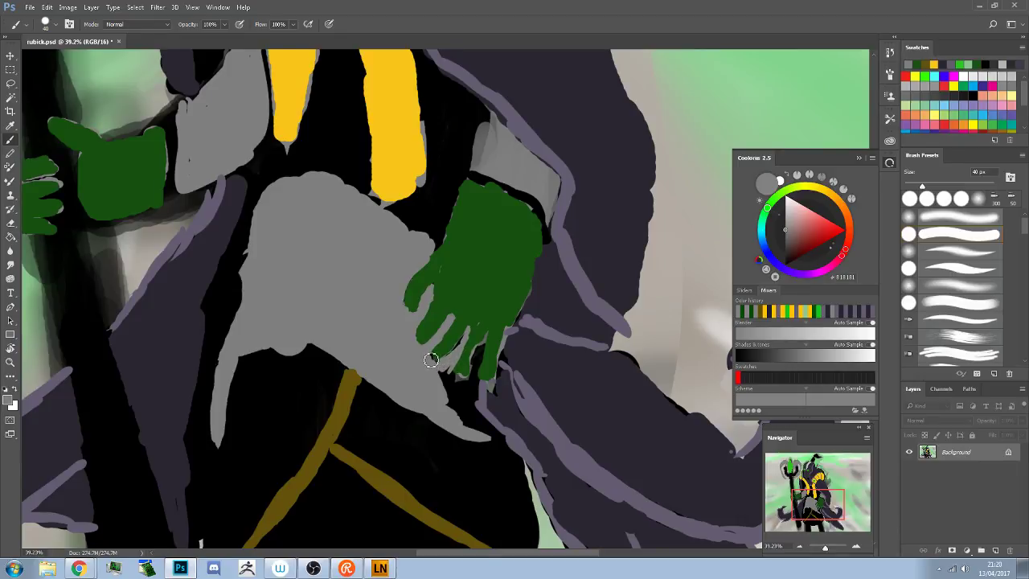
left_click(439, 357, "alt")
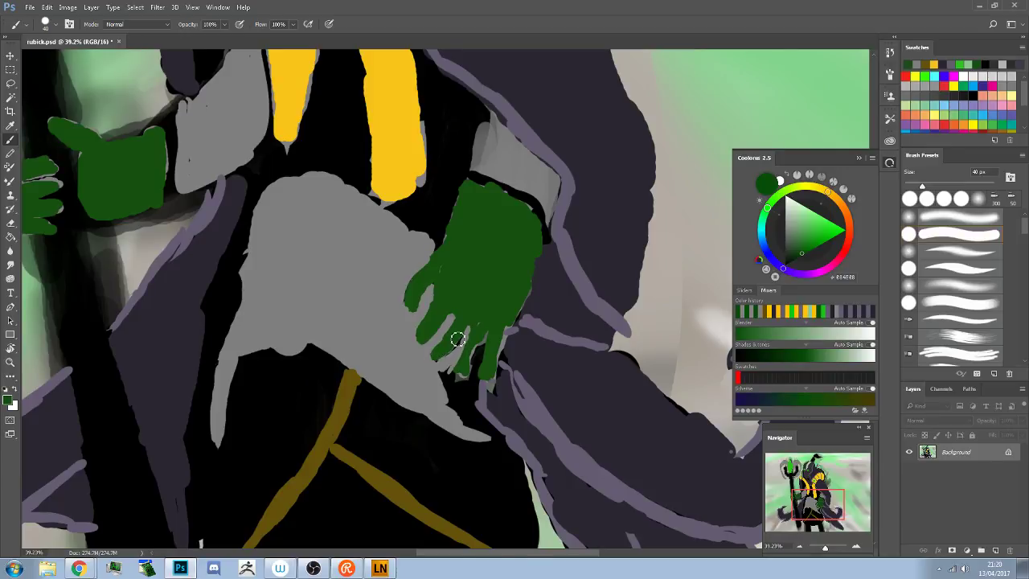
left_click(468, 341, "alt")
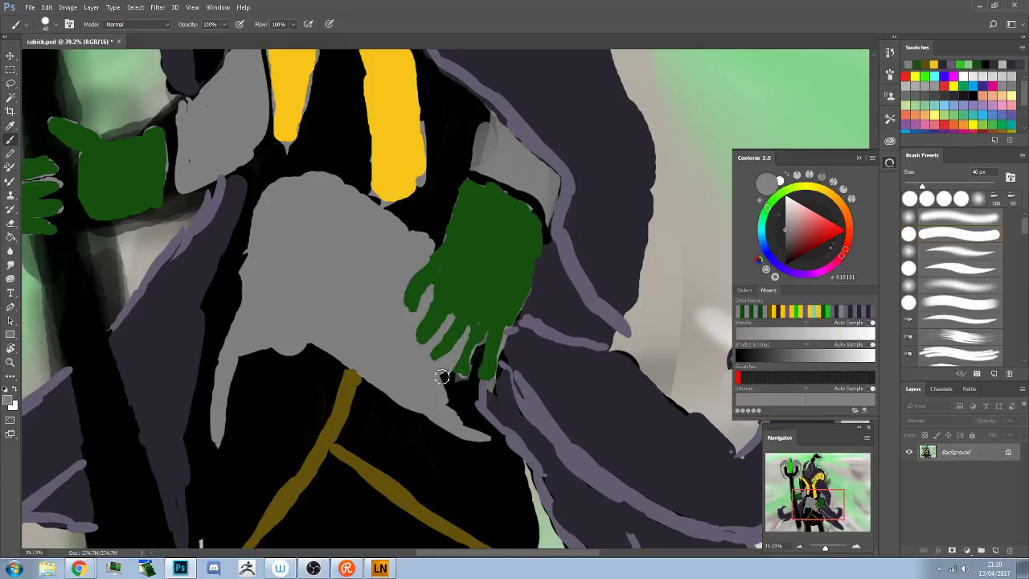
Reshape the green fingertips and shade around them with near-black
left_click(480, 332, "alt")
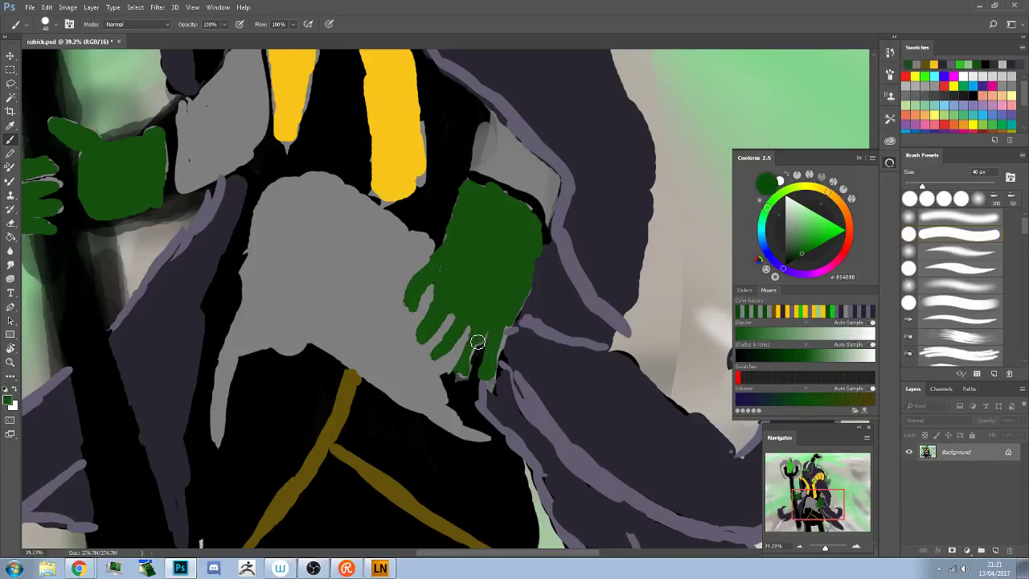
mouse_move(475, 341)
left_mouse_down()
mouse_move(457, 368)
mouse_move(465, 364)
left_mouse_up()
left_click(455, 368, "alt")
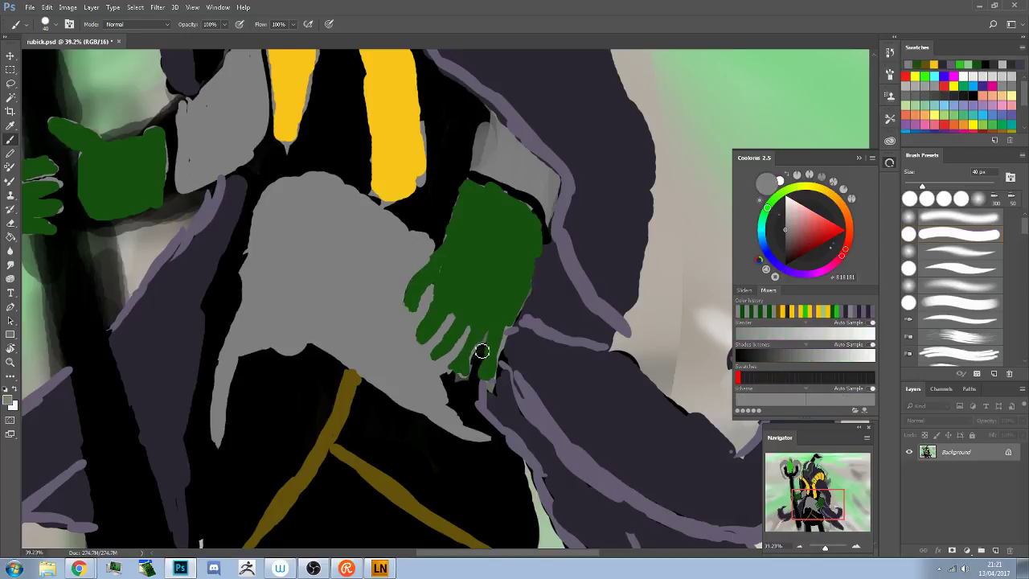
left_click(471, 382, "alt")
left_click_drag(473, 362, 470, 386)
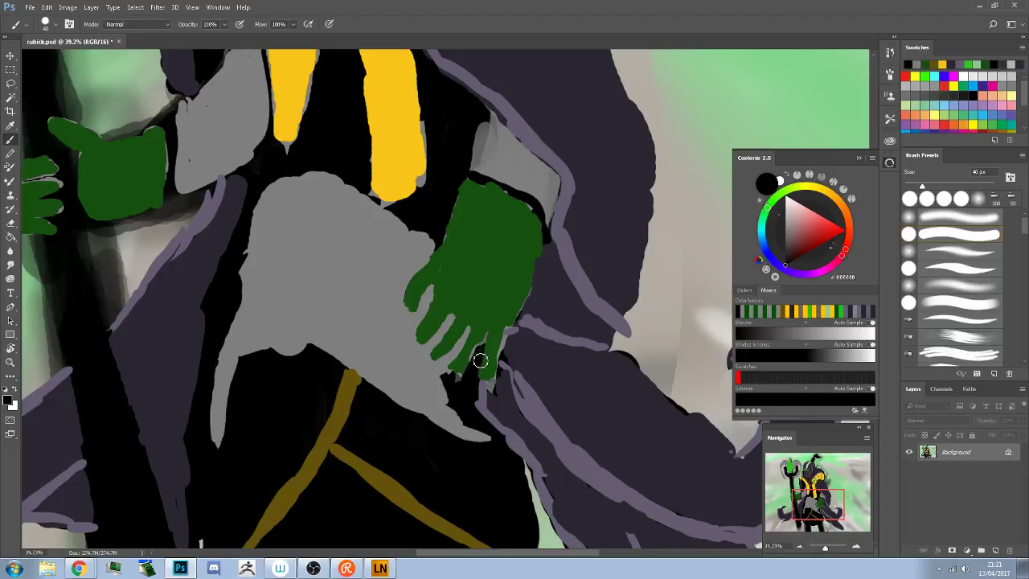
left_click(482, 329, "alt")
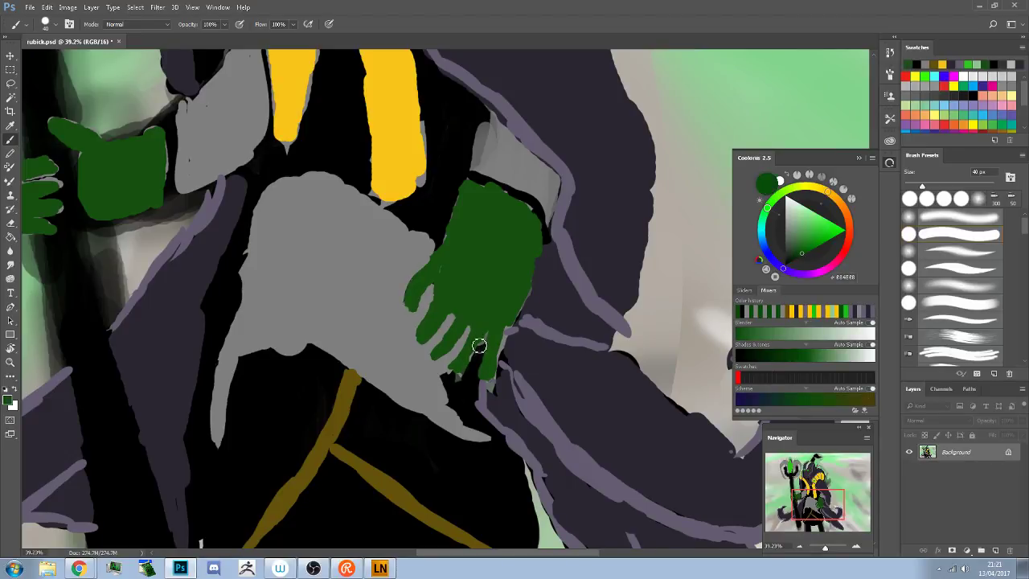
left_click_drag(469, 360, 455, 351)
Trim the hand's upper-left edge with black, redoing the stroke once
left_click(442, 224, "alt")
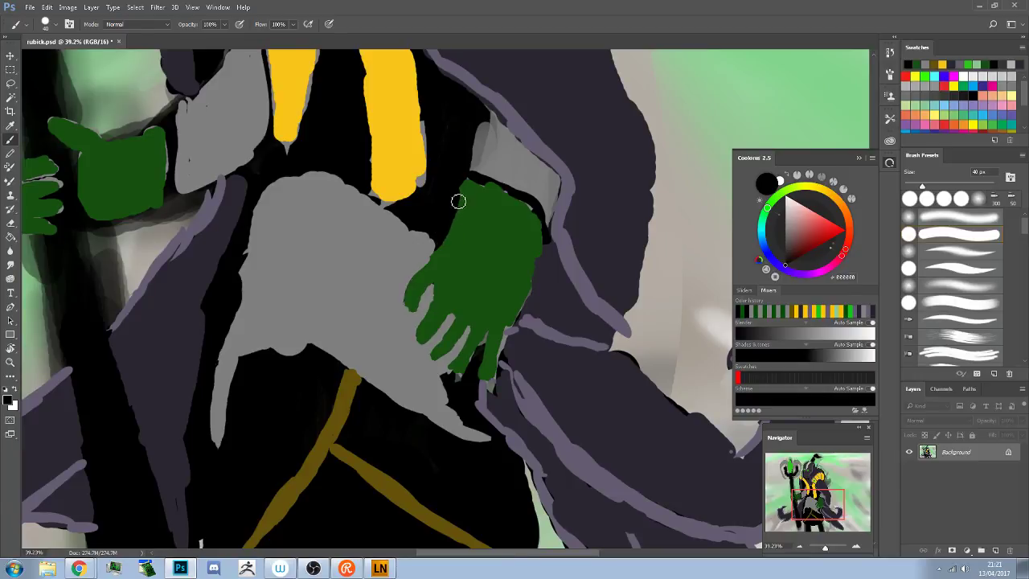
left_click_drag(458, 200, 442, 250)
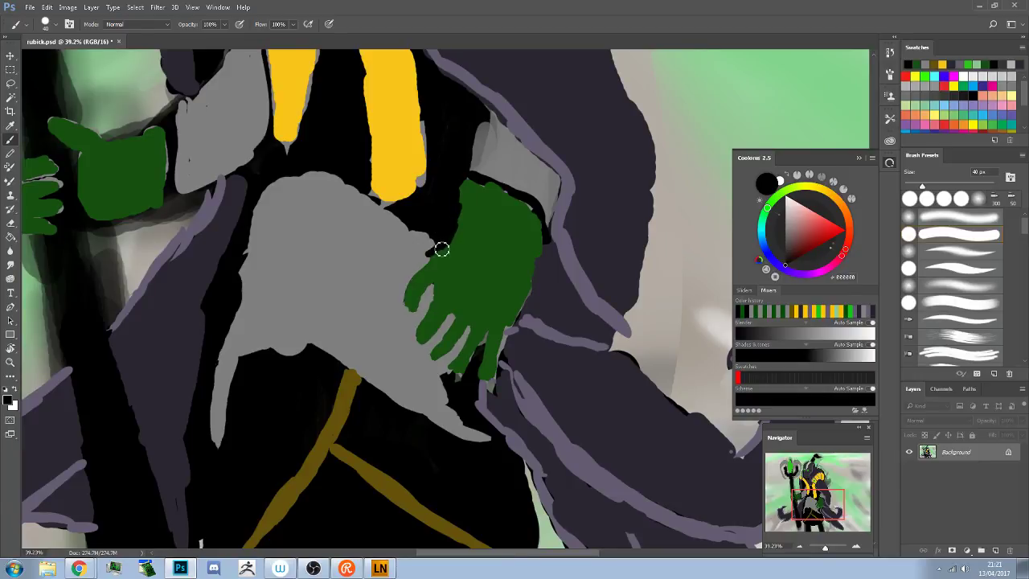
key("ctrl+z")
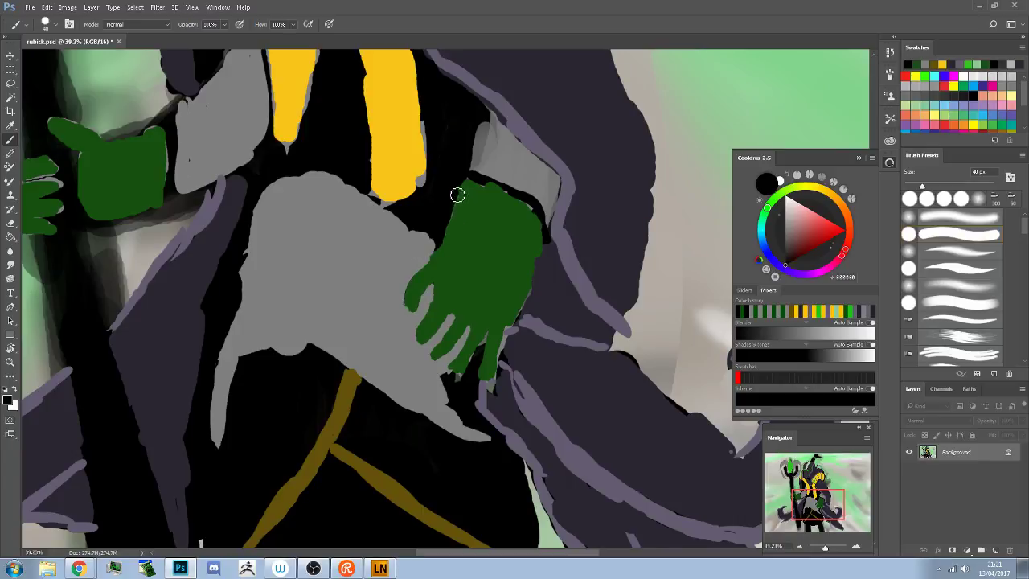
mouse_move(457, 194)
left_mouse_down()
mouse_move(451, 233)
mouse_move(441, 230)
left_mouse_up()
Step backward in the Edit menu to remove the last black trim stroke on the hand
left_click(47, 7)
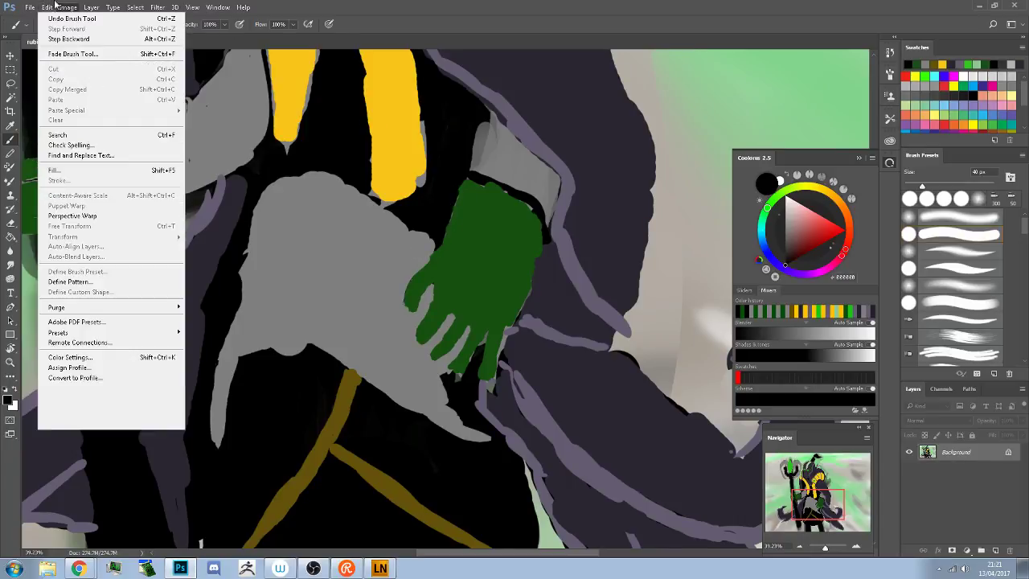
left_click(68, 40)
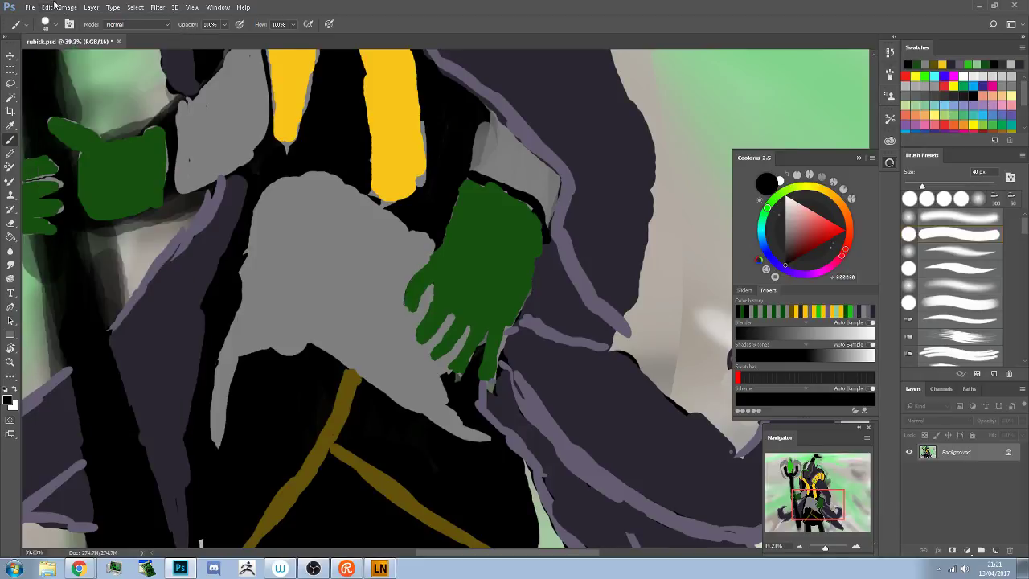
left_click(68, 7)
left_click(59, 22)
Fill the dark notch beside the hand with sampled apron grey, then resample the hand's green
left_click(447, 269, "alt")
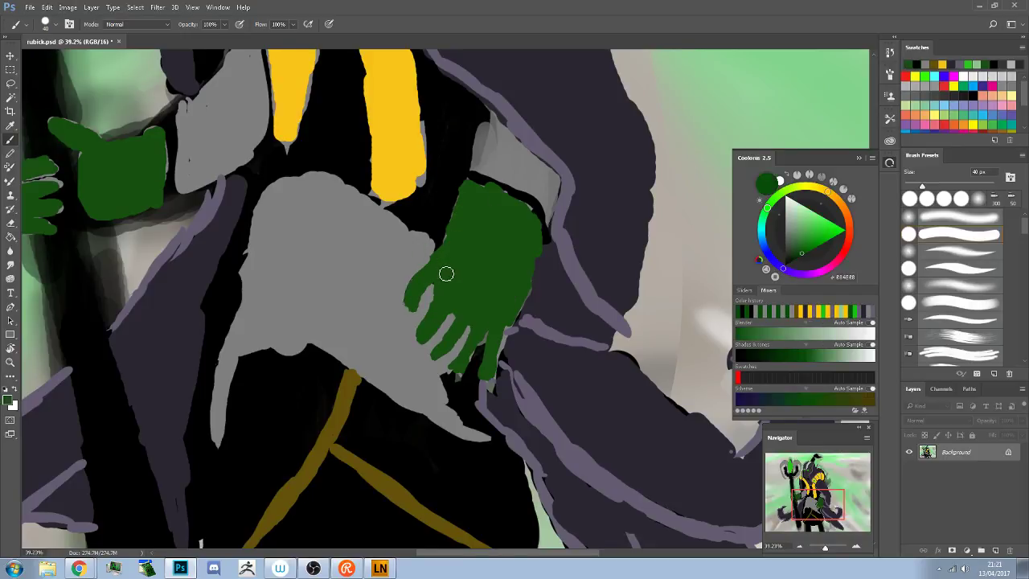
left_click(447, 365, "alt")
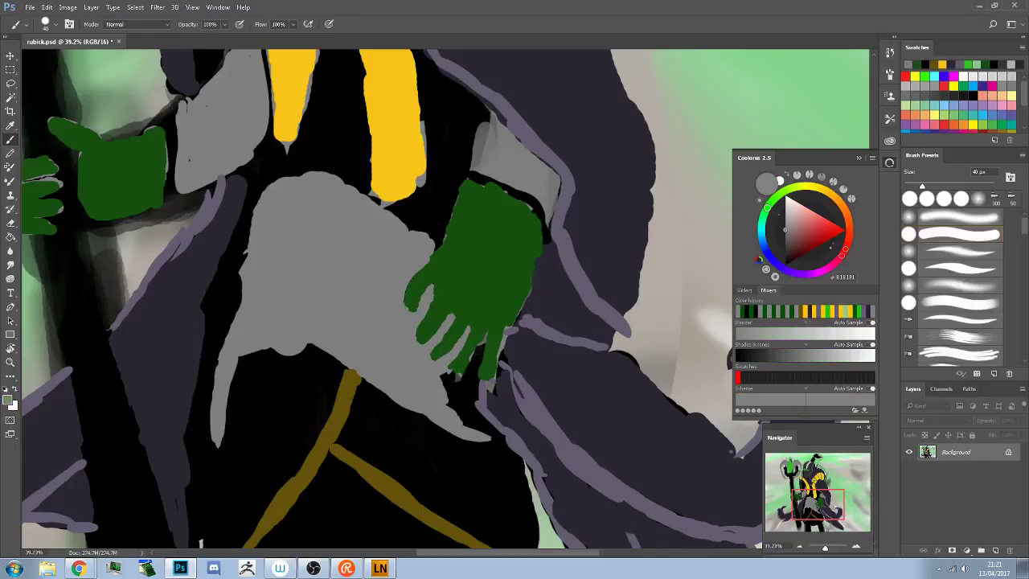
left_click(444, 216, "alt")
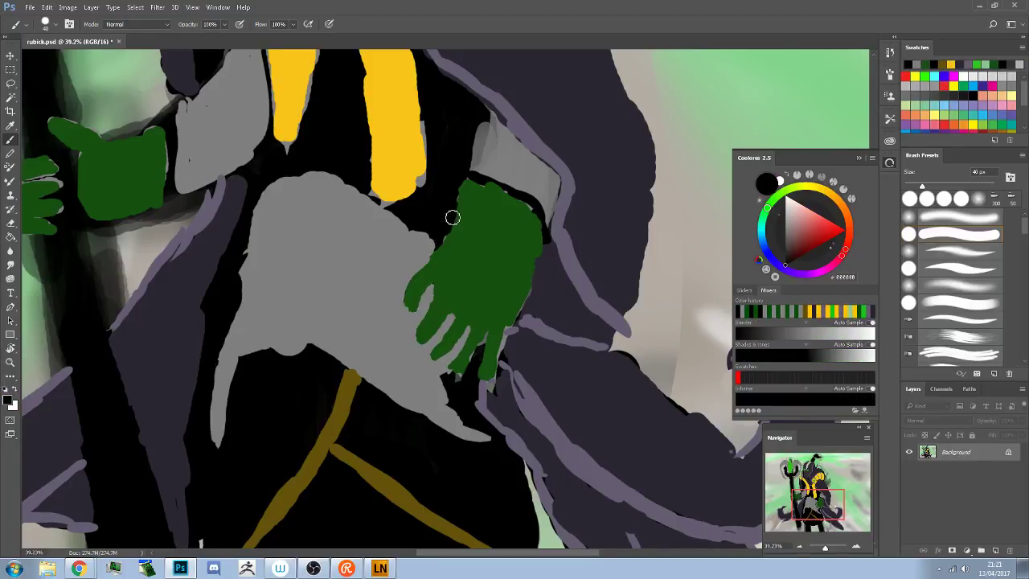
left_click(425, 240, "alt")
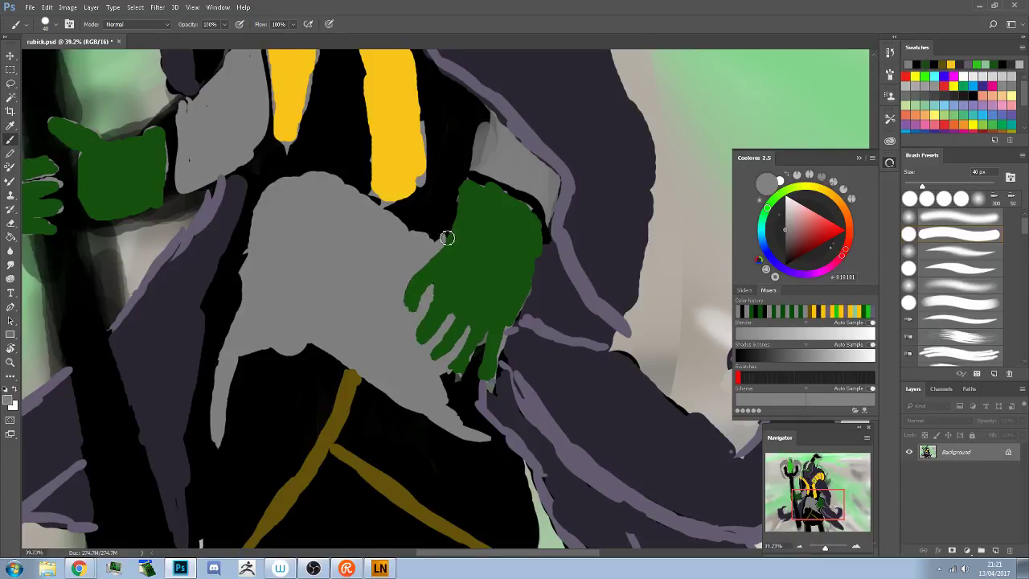
left_click_drag(447, 238, 420, 245)
left_click(492, 192, "alt")
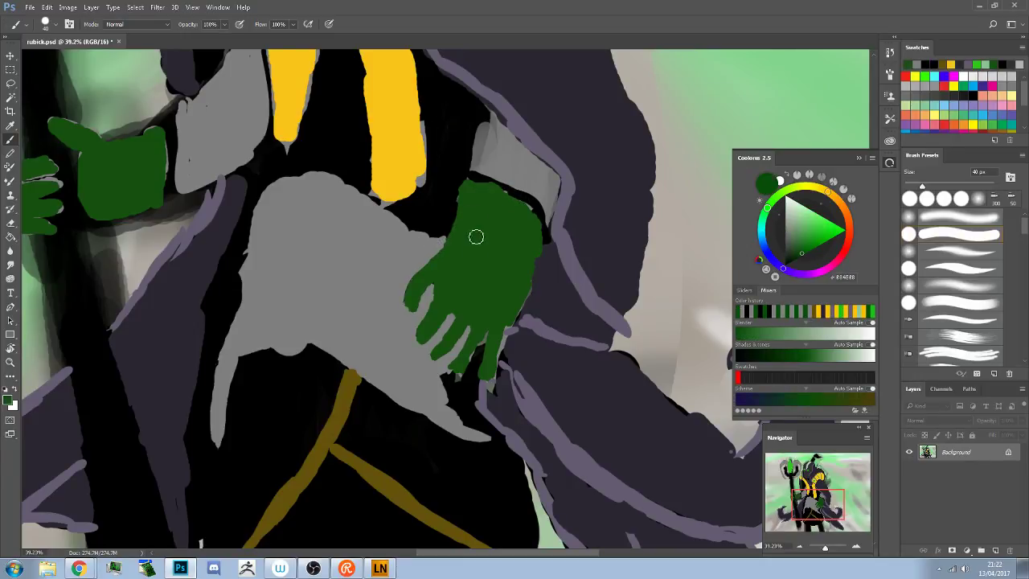
left_click_drag(363, 421, 440, 312)
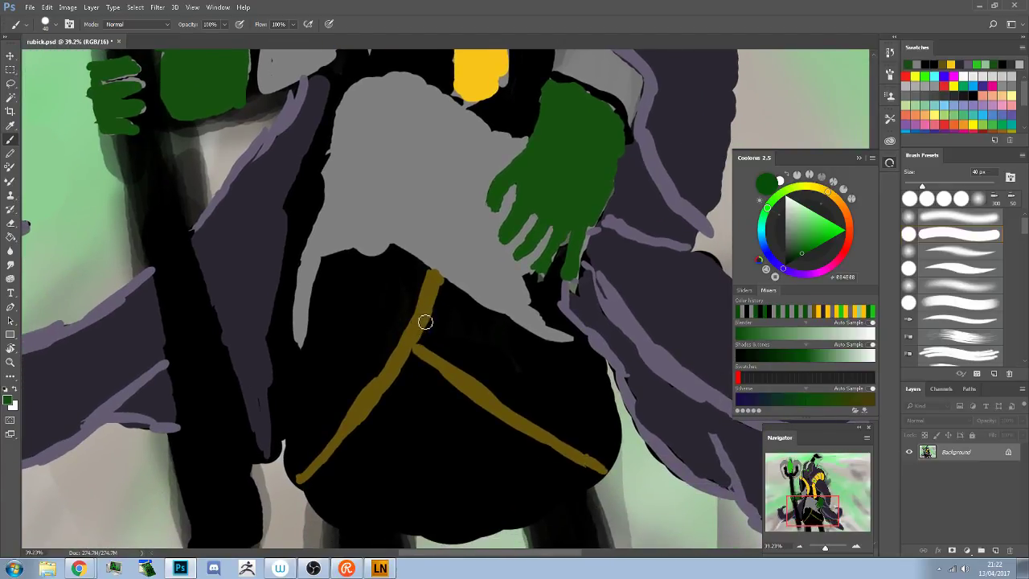
Sample the belt's gold and add a short stroke at its lower-left end, then pick apron grey
left_click(365, 411, "alt")
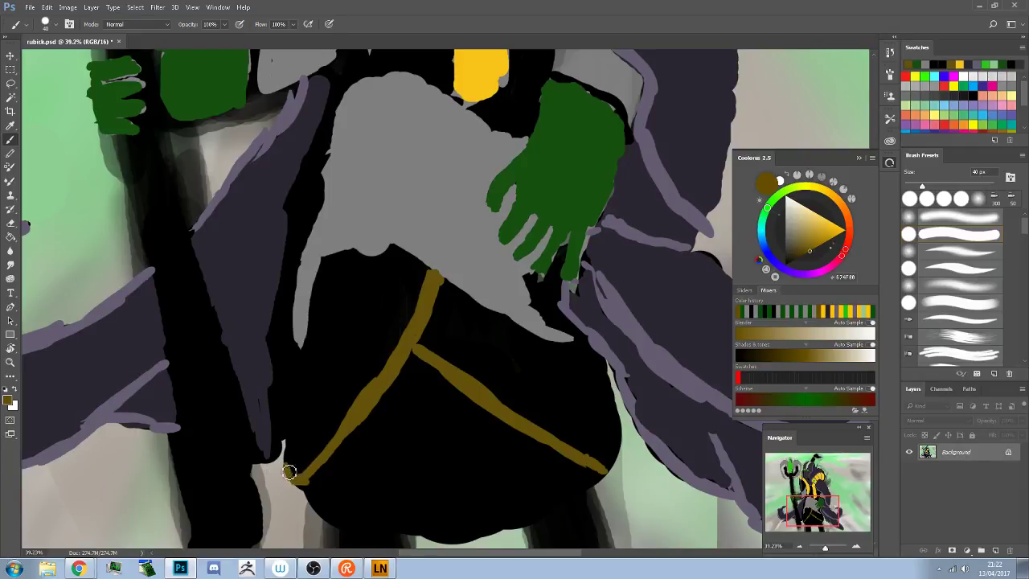
mouse_move(290, 472)
left_mouse_down()
mouse_move(281, 450)
mouse_move(291, 471)
left_mouse_up()
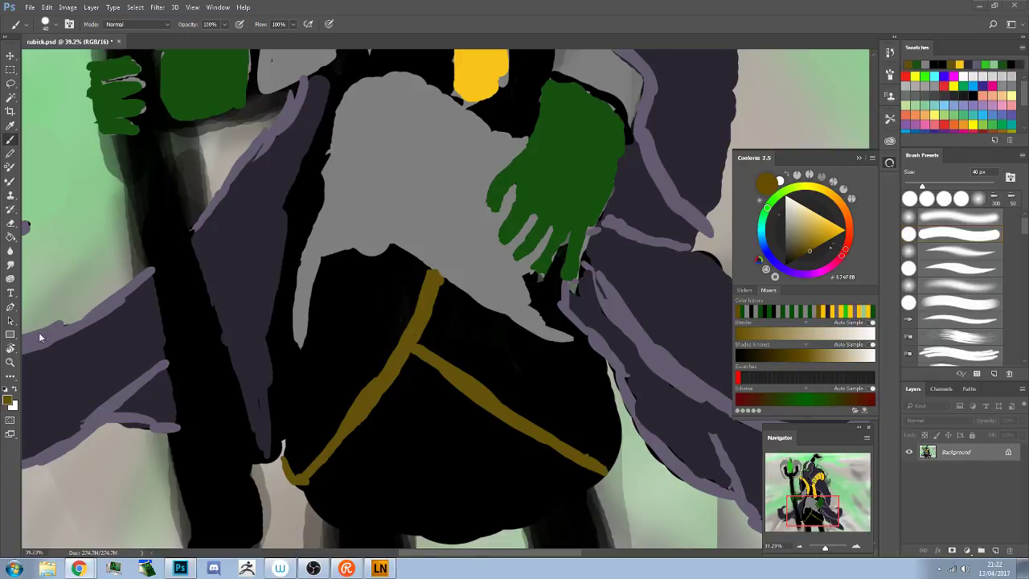
left_click(355, 222, "alt")
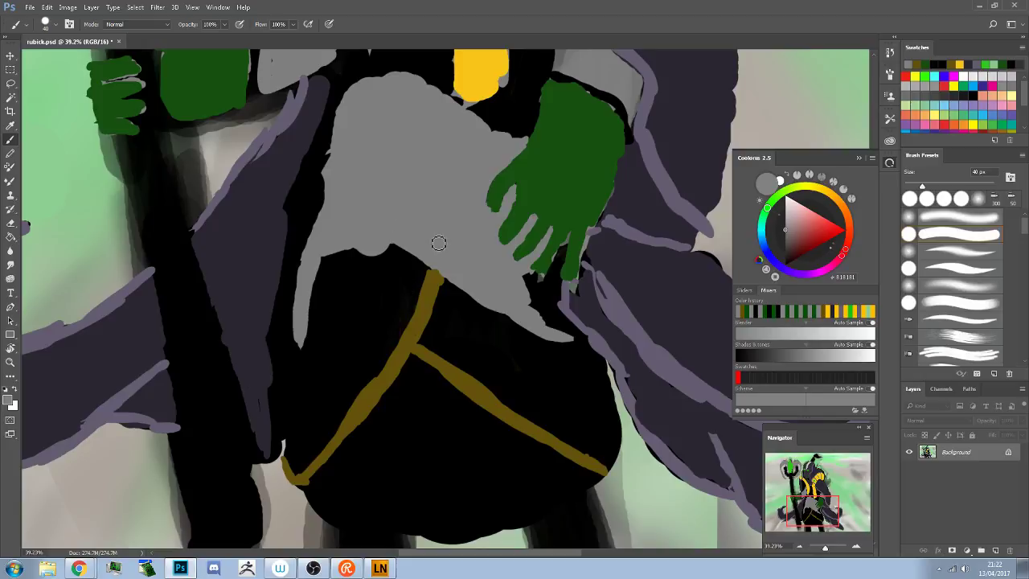
scroll(437, 200, "down", 5)
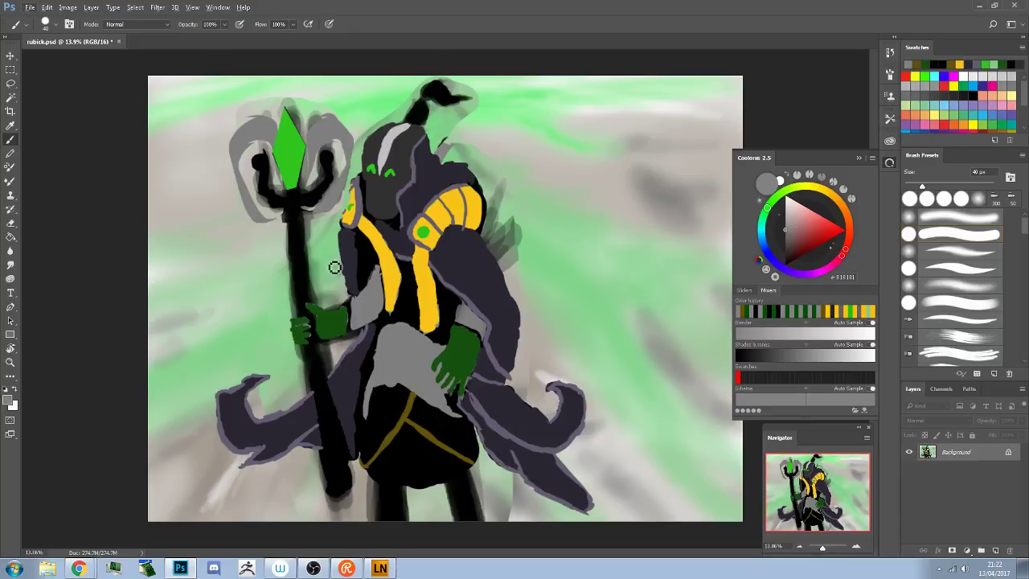
Paint the grey patch left of the strap in near-black purple, redoing it with a 100 px brush
left_click(467, 266, "alt")
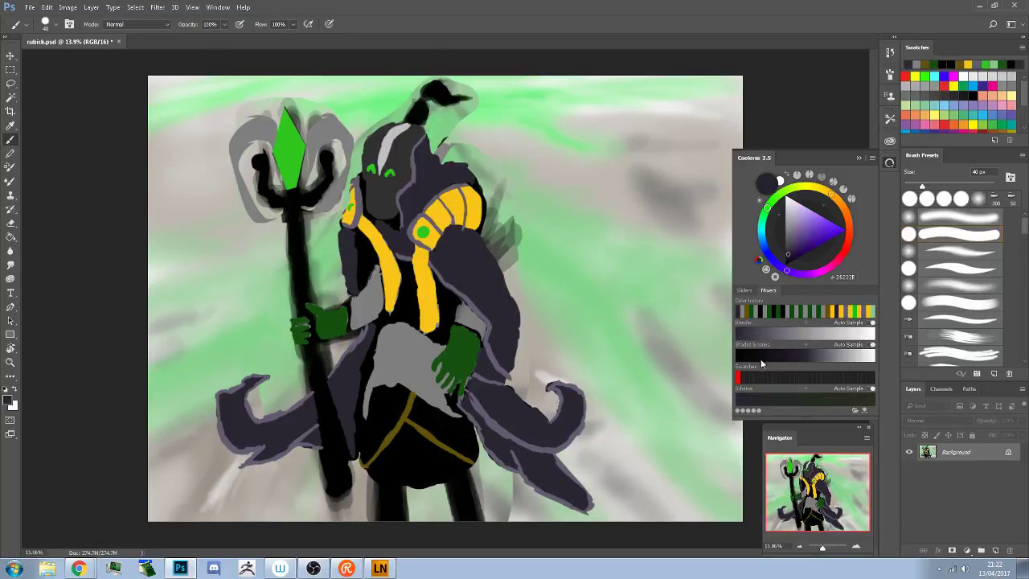
left_click(797, 354)
left_click(790, 352)
left_click(781, 353)
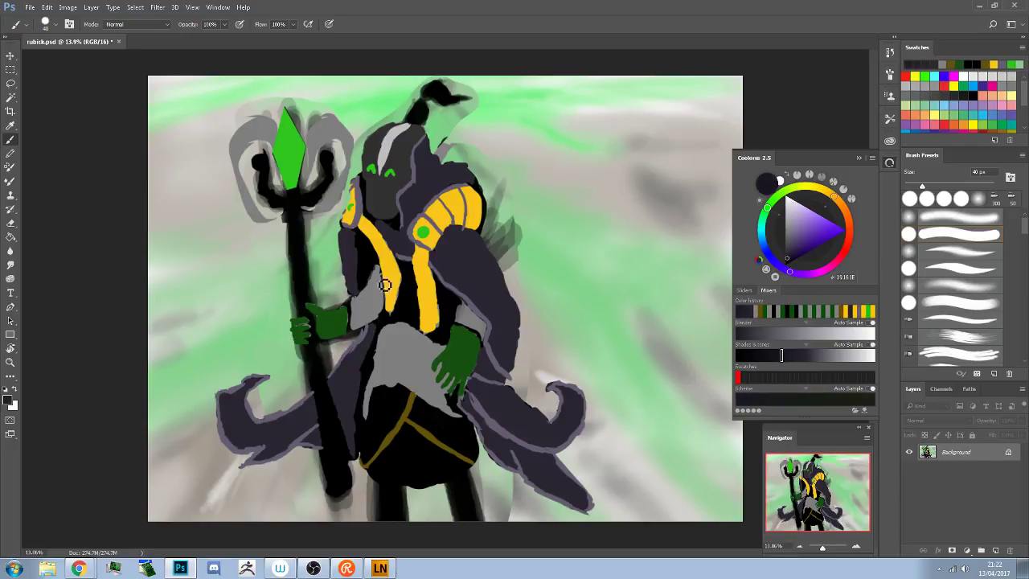
mouse_move(373, 307)
left_mouse_down()
mouse_move(395, 258)
mouse_move(386, 291)
mouse_move(373, 290)
mouse_move(365, 309)
mouse_move(483, 268)
mouse_move(383, 317)
mouse_move(380, 293)
mouse_move(352, 258)
mouse_move(372, 291)
left_mouse_up()
key("ctrl+z")
key("bracketright")
key("bracketright")
key("bracketright")
key("bracketright")
key("bracketright")
key("bracketright")
key("bracketright")
key("bracketright")
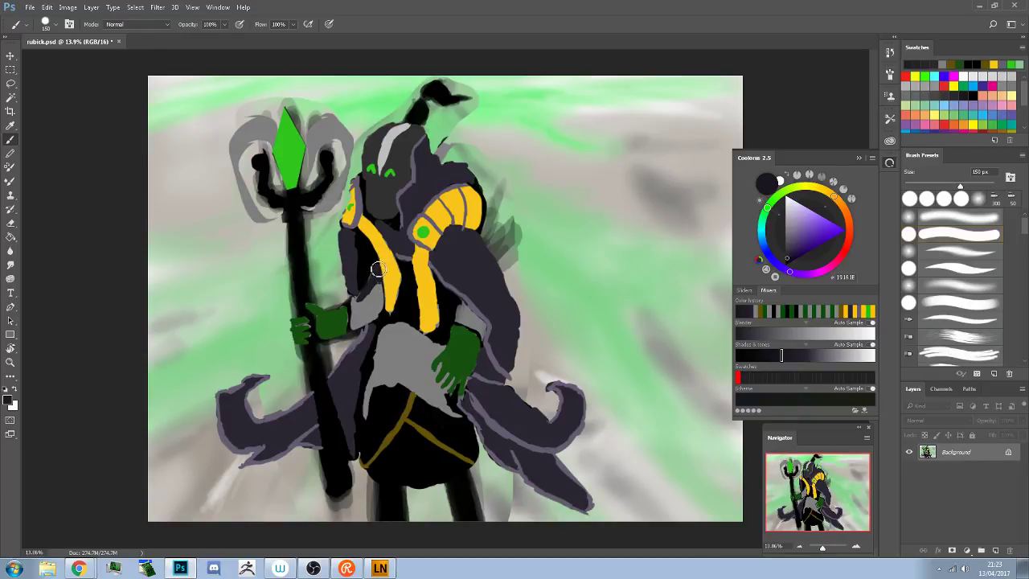
Paint dark robe along the strap edge and around the green hand, covering the light patches
left_click_drag(377, 269, 375, 285)
mouse_move(331, 315)
left_mouse_down()
mouse_move(354, 325)
mouse_move(339, 340)
mouse_move(357, 311)
left_mouse_up()
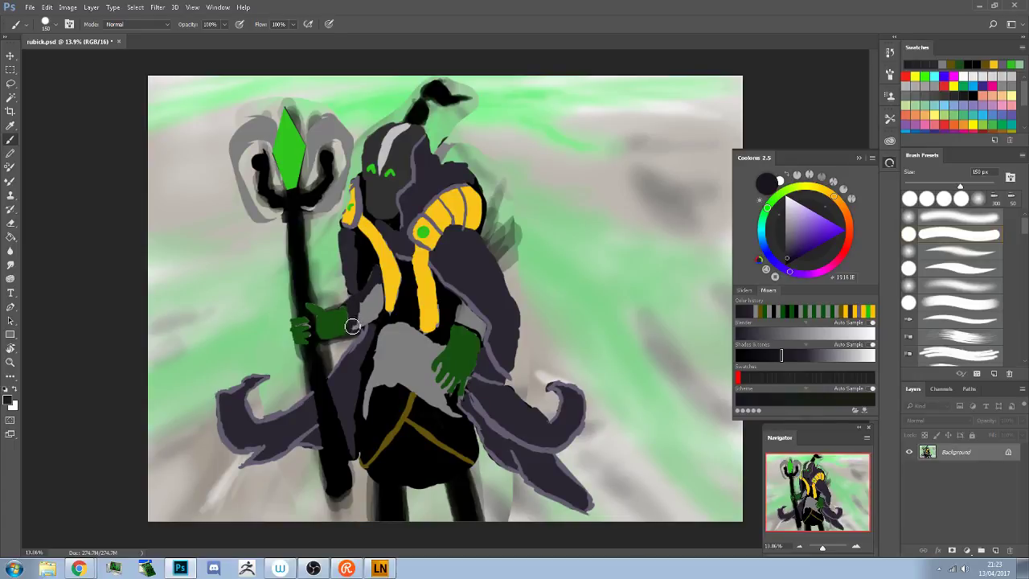
left_click_drag(356, 330, 381, 311)
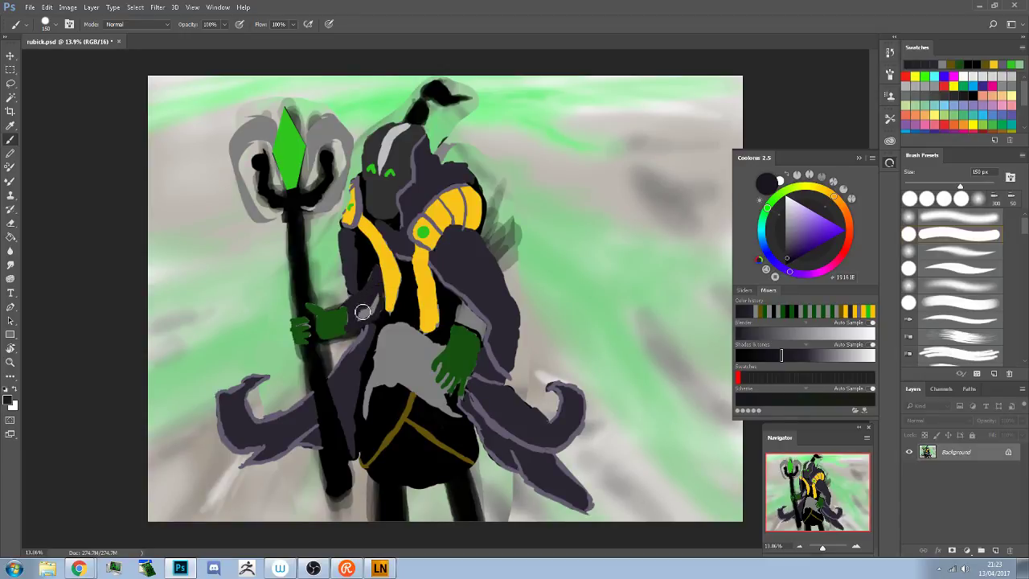
left_click_drag(373, 313, 360, 323)
Darken the left shoulder patch and the grey patch by the lower hand, then sample the hand's green
left_click_drag(373, 302, 372, 317)
left_click_drag(461, 304, 469, 310)
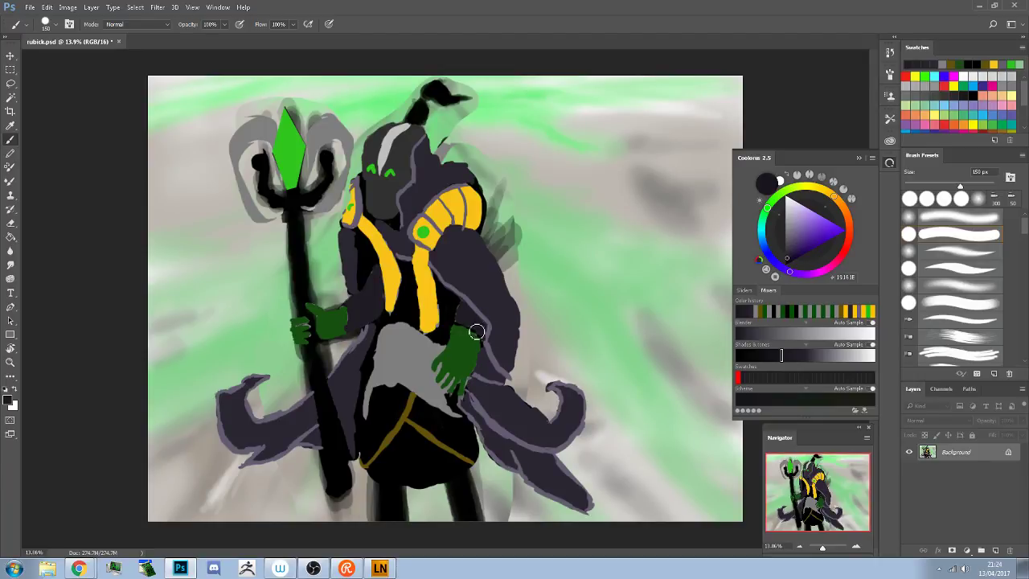
left_click(461, 331, "alt")
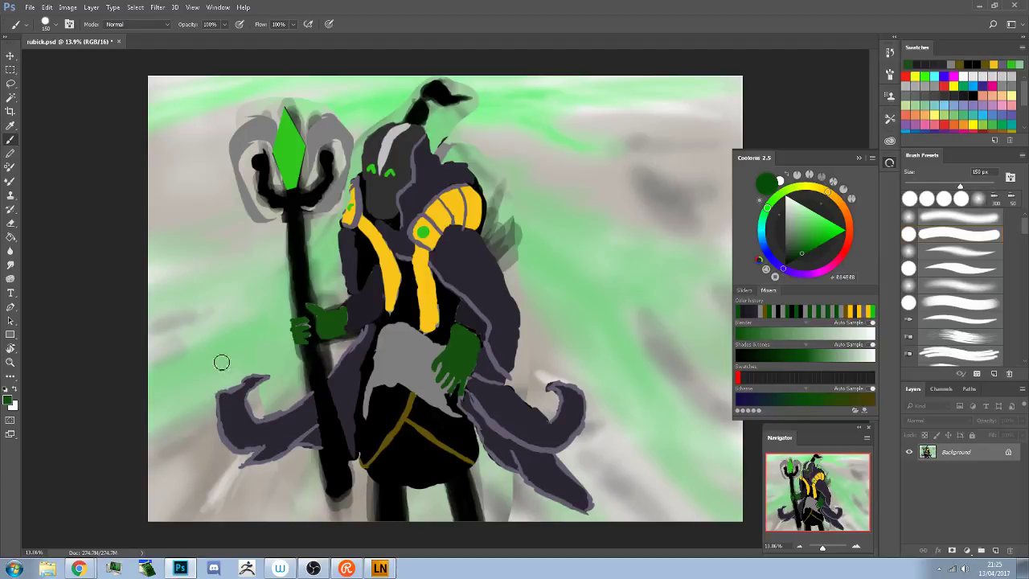
Pick a darker shade of the hand green and paint the apron between the straps and the finger gaps
left_click(239, 401, "alt")
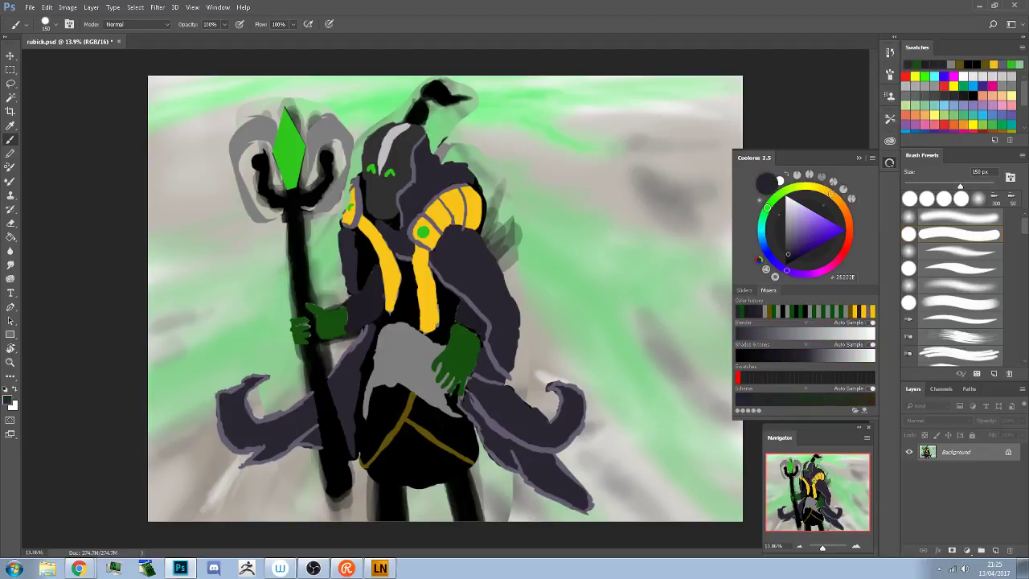
left_click(378, 299, "alt")
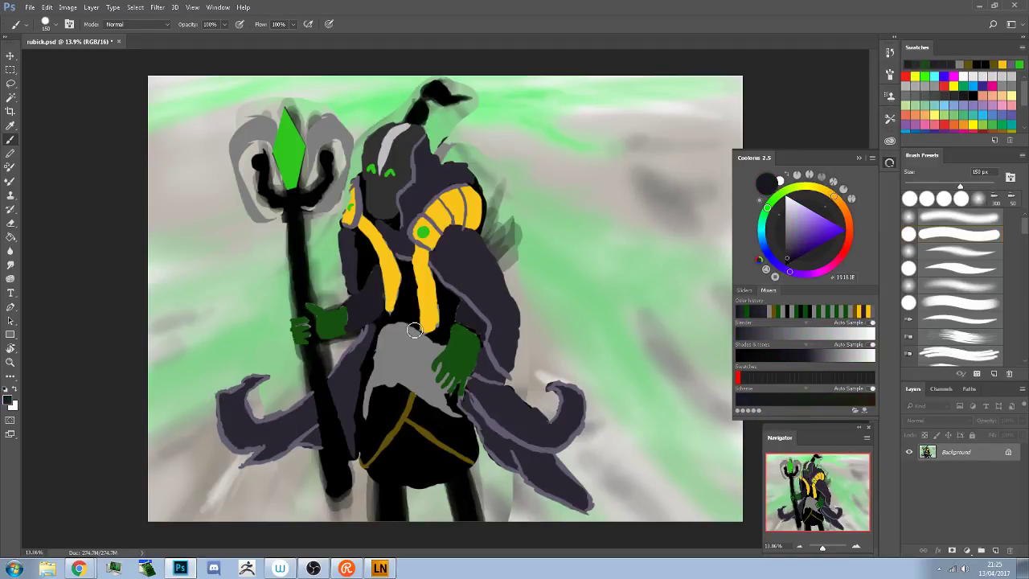
left_click(473, 339, "alt")
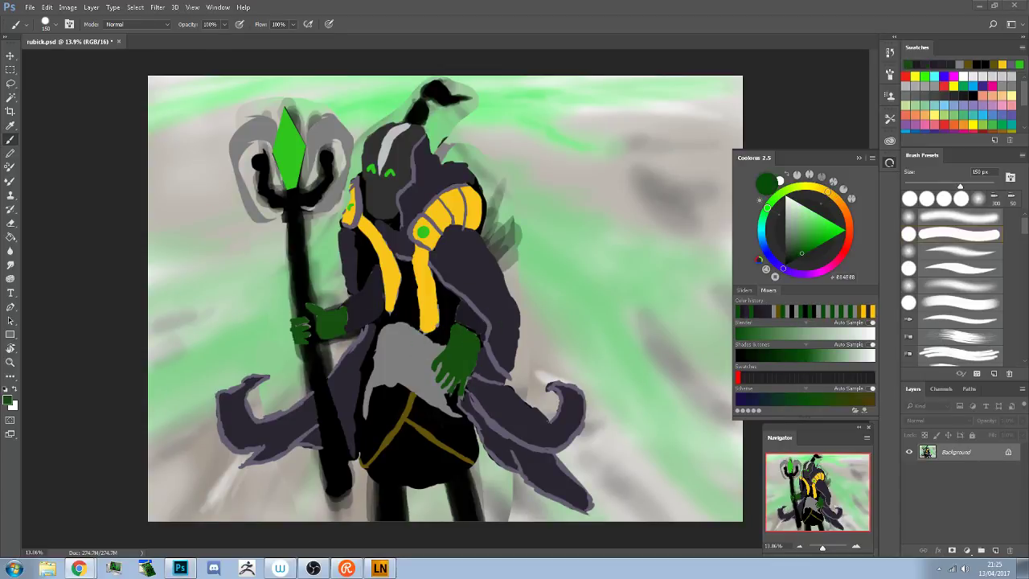
left_click(781, 354)
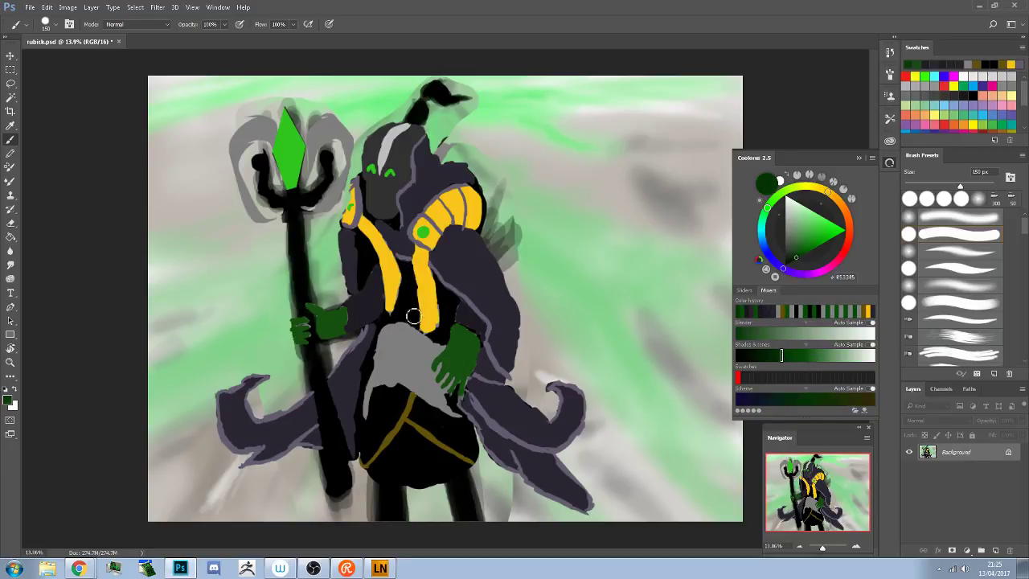
mouse_move(421, 268)
left_mouse_down()
mouse_move(366, 415)
mouse_move(373, 384)
mouse_move(370, 394)
mouse_move(385, 379)
mouse_move(392, 385)
mouse_move(387, 364)
mouse_move(409, 344)
mouse_move(404, 330)
mouse_move(441, 351)
mouse_move(413, 358)
mouse_move(402, 385)
left_mouse_up()
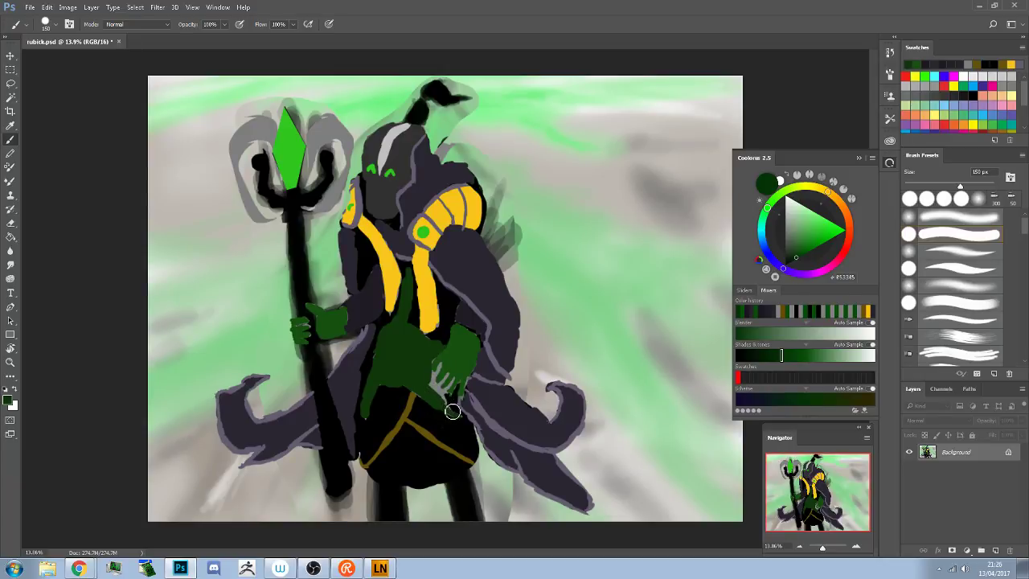
mouse_move(441, 402)
left_mouse_down()
mouse_move(431, 382)
mouse_move(443, 368)
mouse_move(434, 381)
left_mouse_up()
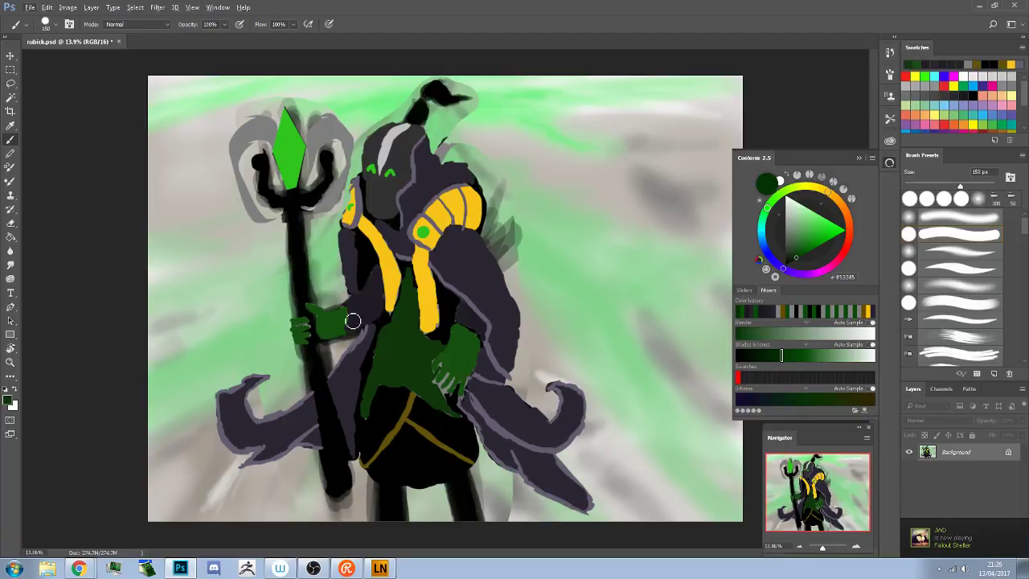
Undo the last hand stroke and brush dark green upward to widen the apron toward the straps
key("ctrl+z")
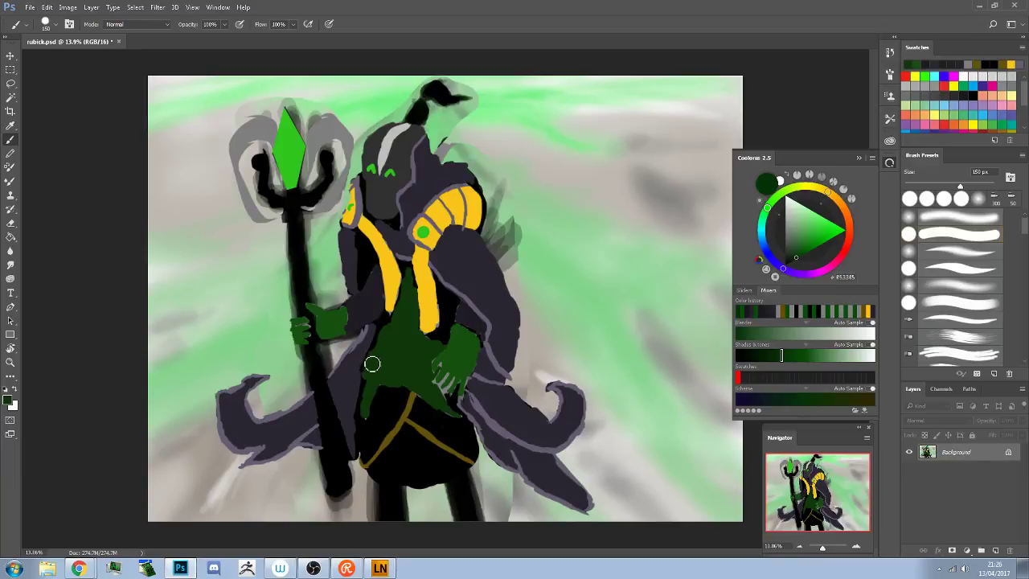
mouse_move(371, 364)
left_mouse_down()
mouse_move(397, 318)
mouse_move(373, 354)
left_mouse_up()
left_click_drag(370, 386, 382, 317)
With a 50 px brush, fill the grey gap by the index finger and shade between the lower fingers
scroll(436, 372, "up", 6)
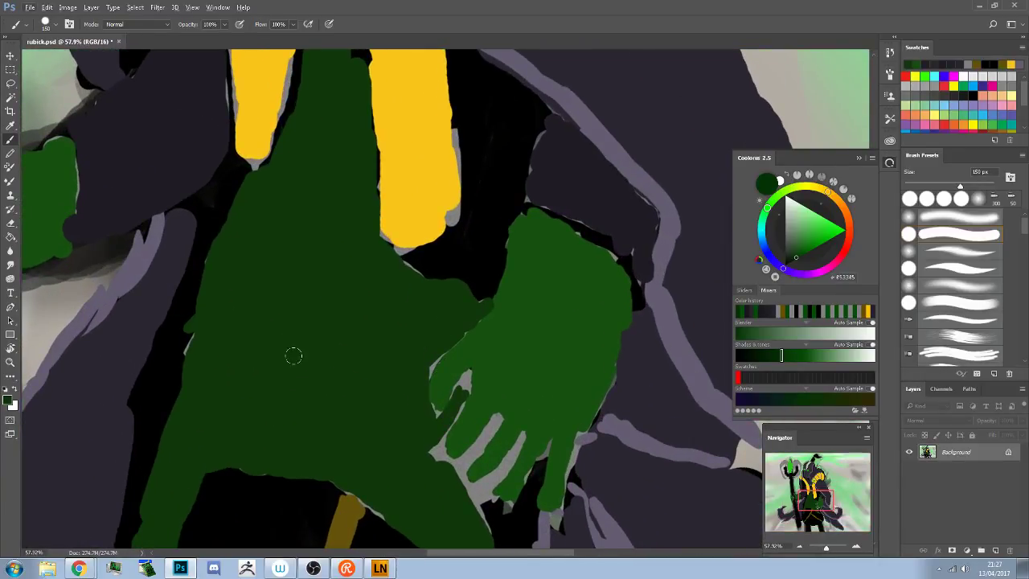
key("bracketleft")
key("bracketleft")
key("bracketleft")
key("bracketleft")
key("bracketleft")
key("bracketleft")
key("bracketleft")
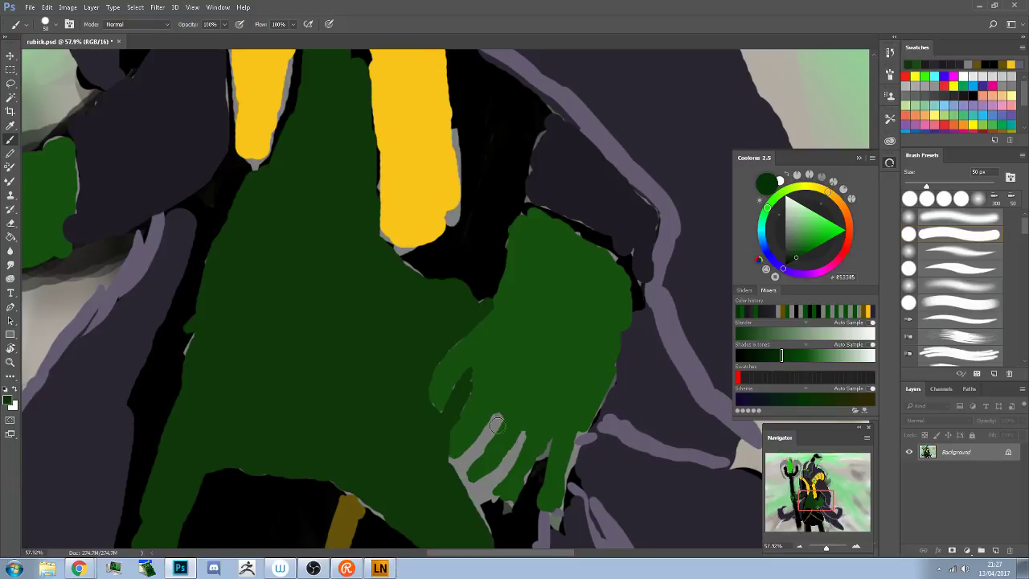
mouse_move(496, 424)
left_mouse_down()
mouse_move(458, 481)
mouse_move(495, 421)
mouse_move(467, 445)
mouse_move(502, 418)
mouse_move(470, 457)
mouse_move(497, 414)
mouse_move(456, 471)
left_mouse_up()
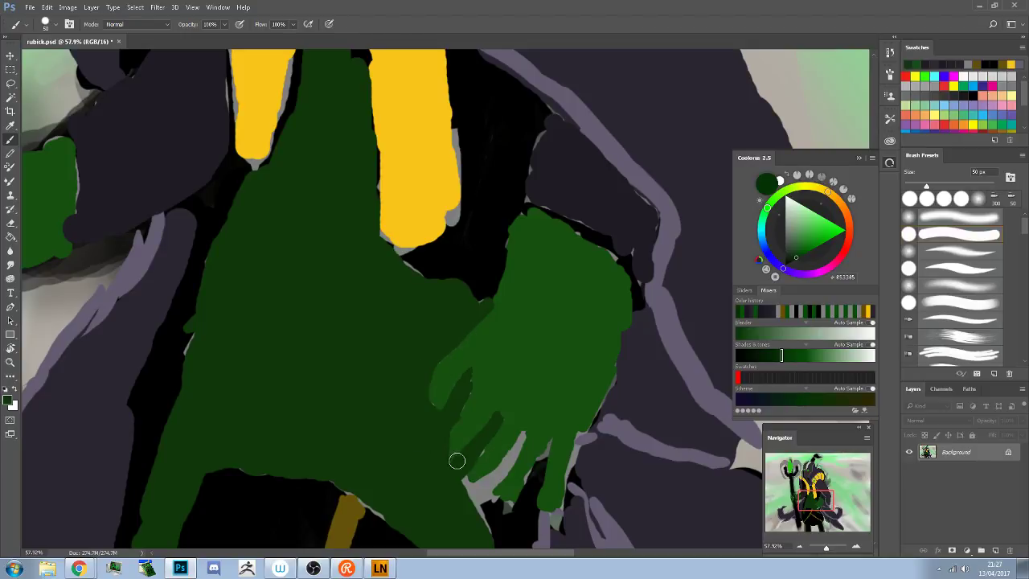
left_click(456, 434, "alt")
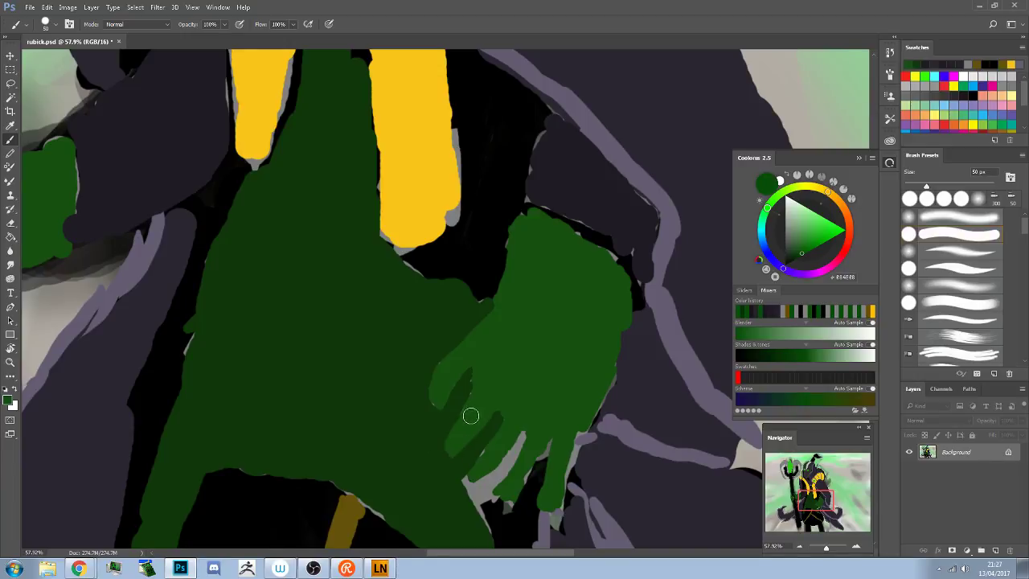
left_click(470, 381, "alt")
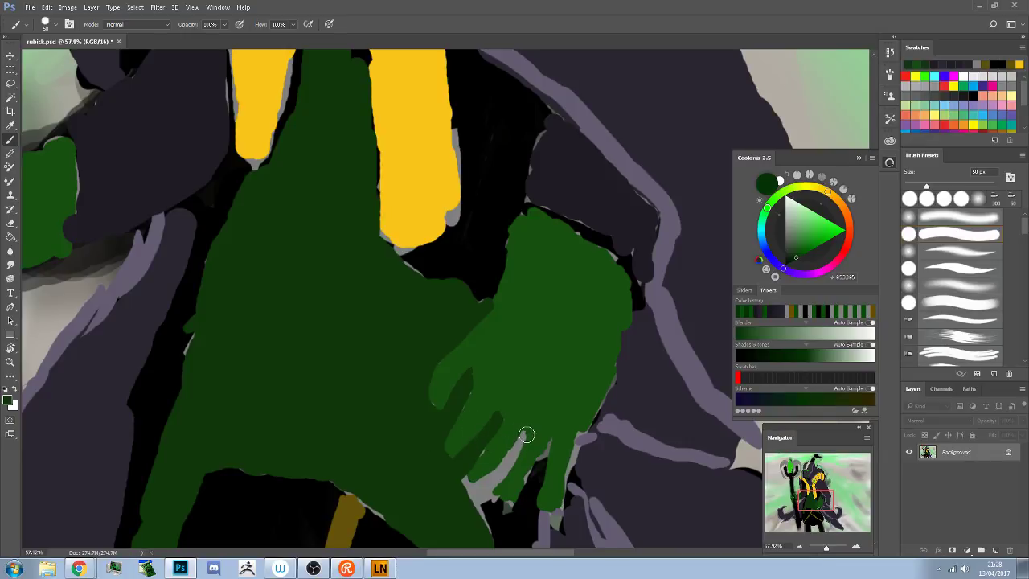
mouse_move(514, 448)
left_mouse_down()
mouse_move(499, 480)
mouse_move(457, 480)
mouse_move(496, 481)
mouse_move(457, 491)
mouse_move(482, 481)
mouse_move(451, 481)
left_mouse_up()
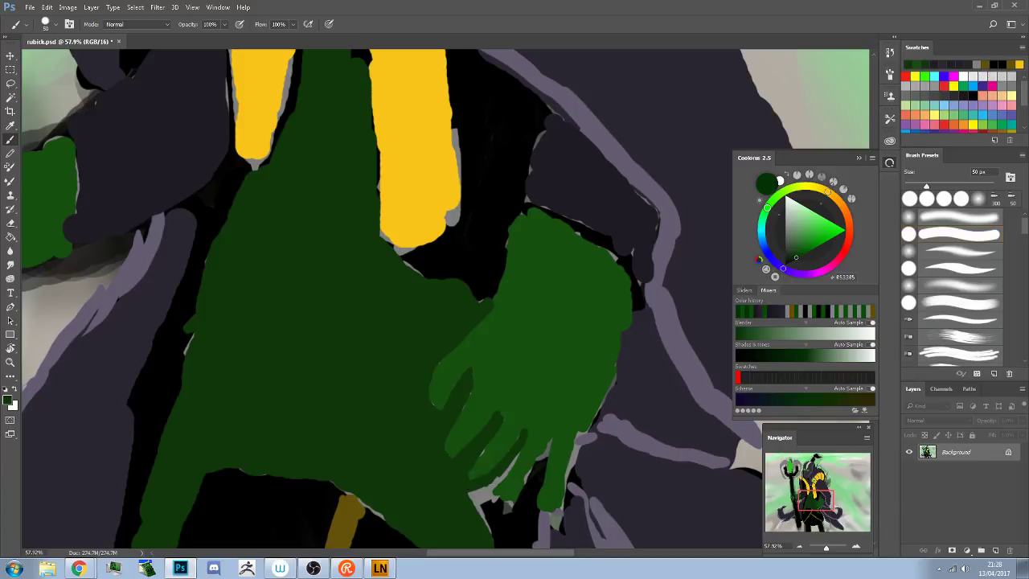
Shade between the lower fingers with sampled darker greens and paint green along a finger edge
left_click_drag(487, 447, 465, 472)
left_click(495, 446, "alt")
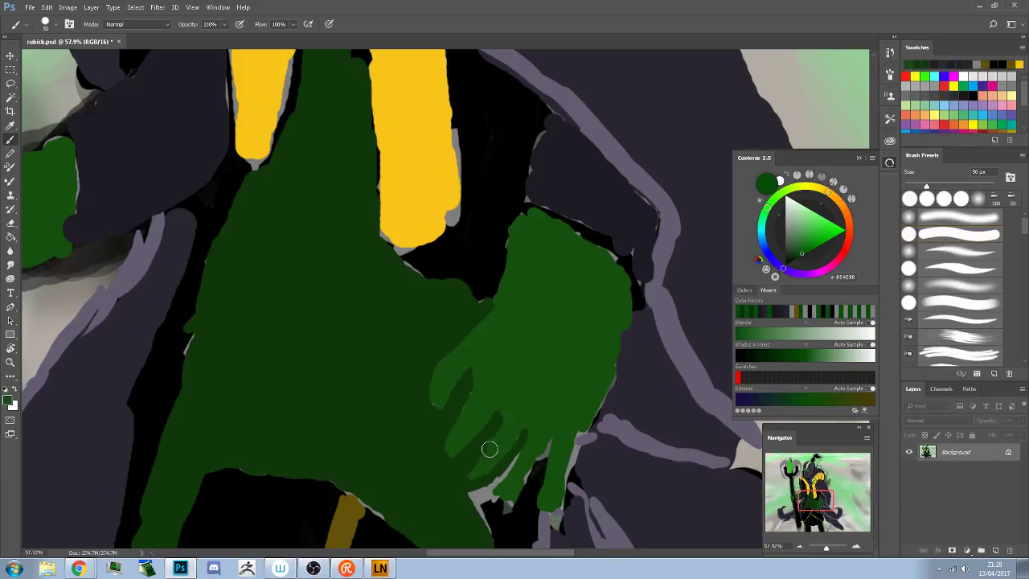
left_click_drag(489, 449, 479, 475)
left_click(460, 456, "alt")
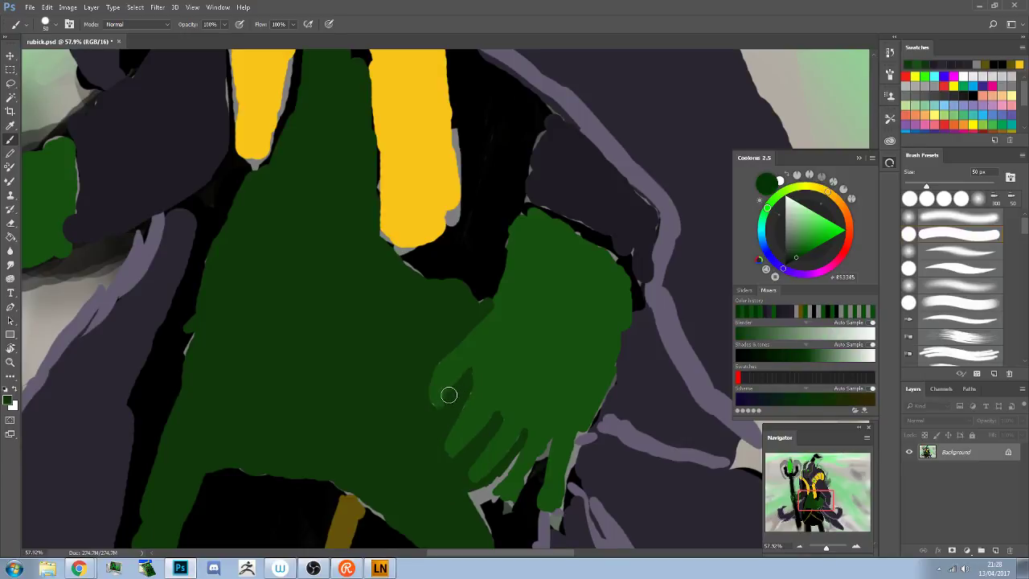
left_click(448, 383, "alt")
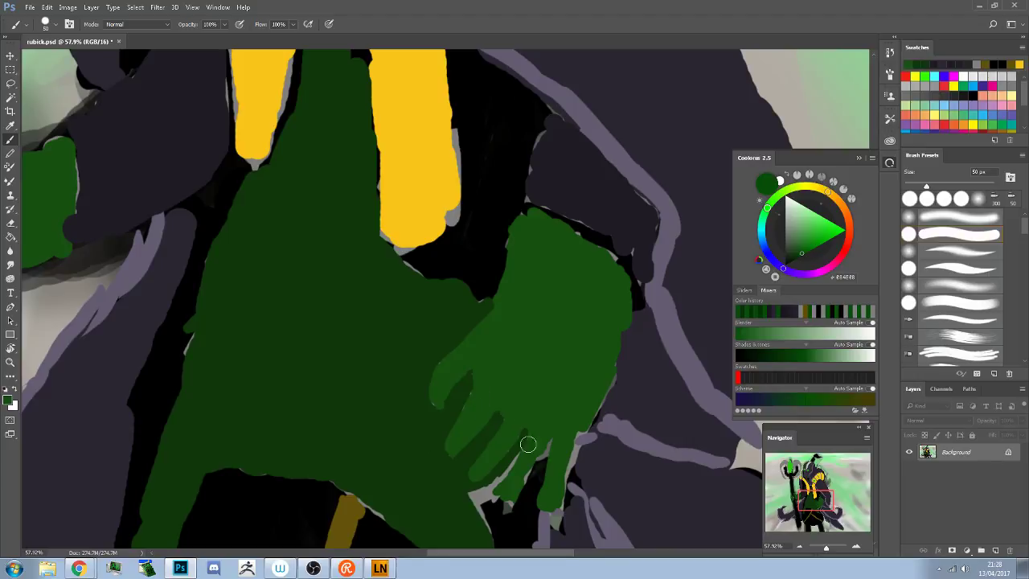
left_click_drag(528, 443, 558, 448)
Cover the grey edges around the fingertip and above the brown stick with green
mouse_move(455, 437)
left_mouse_down()
mouse_move(335, 349)
mouse_move(271, 328)
mouse_move(315, 343)
left_mouse_up()
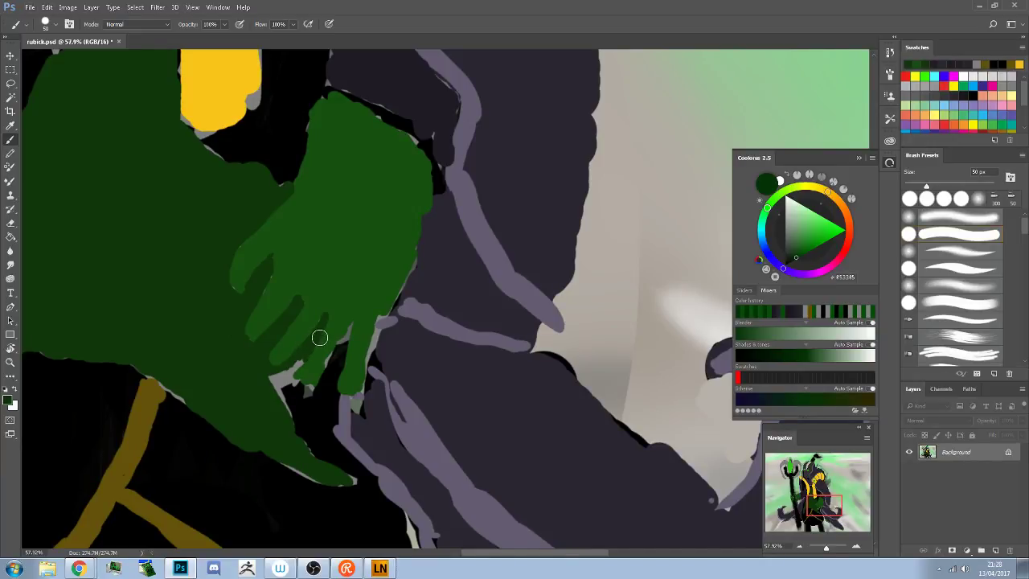
mouse_move(293, 368)
left_mouse_down()
mouse_move(270, 385)
mouse_move(289, 372)
mouse_move(276, 372)
mouse_move(273, 381)
mouse_move(293, 378)
mouse_move(279, 407)
left_mouse_up()
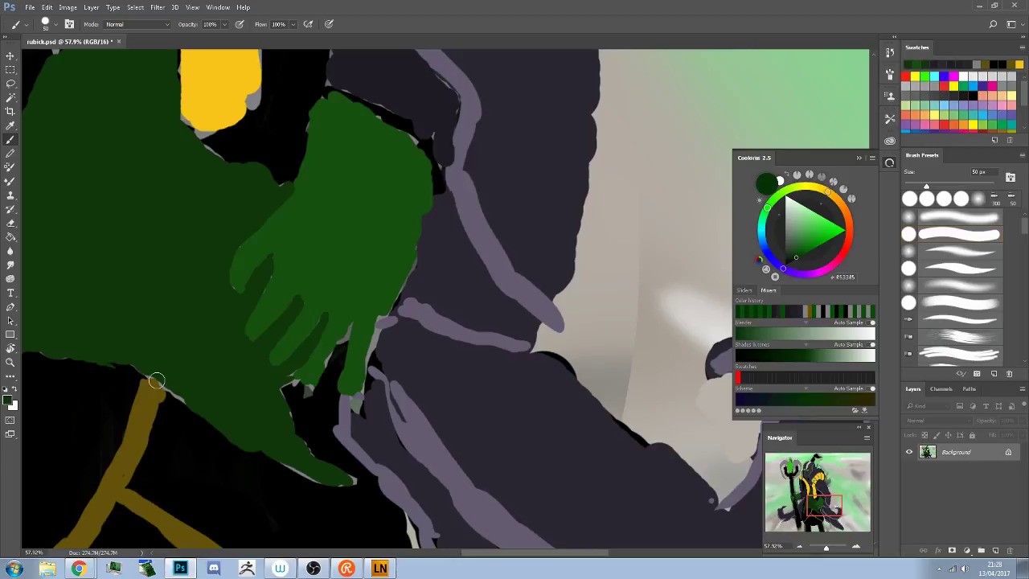
mouse_move(194, 406)
left_mouse_down()
mouse_move(152, 377)
mouse_move(188, 405)
left_mouse_up()
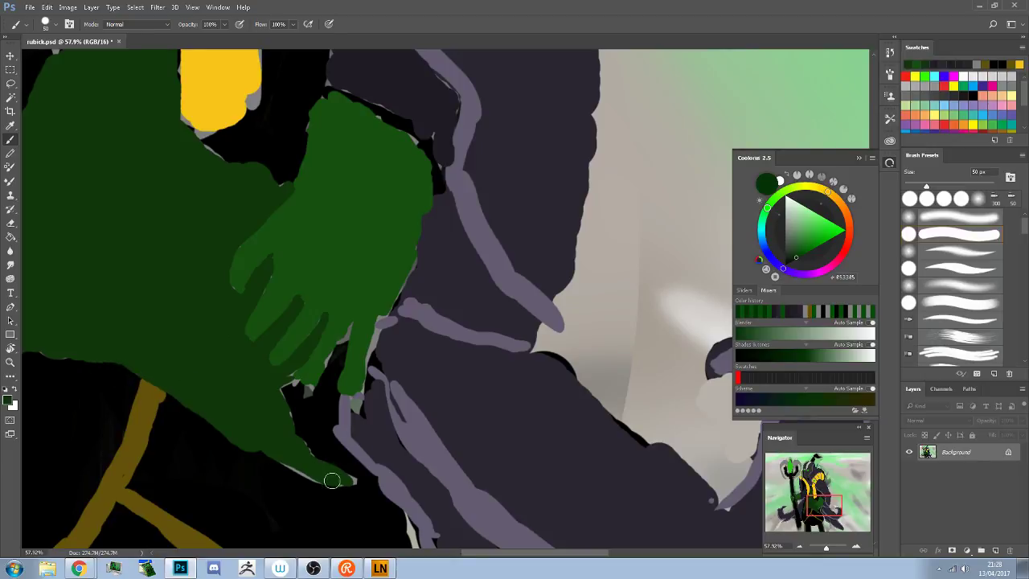
left_click_drag(332, 480, 288, 464)
mouse_move(355, 484)
left_mouse_down()
mouse_move(299, 467)
mouse_move(307, 473)
mouse_move(267, 439)
left_mouse_up()
left_click_drag(298, 380, 294, 383)
Carve and deepen a near-black notch between the green fingers, painting over the grey sliver
left_click(339, 361, "alt")
left_click(345, 315, "alt")
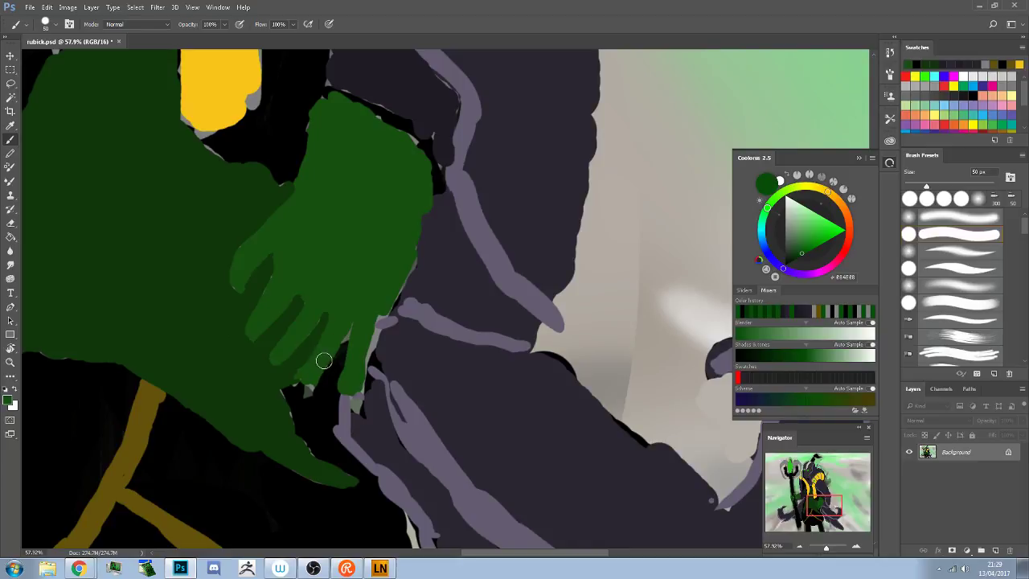
left_click(321, 387, "alt")
left_click_drag(322, 388, 305, 392)
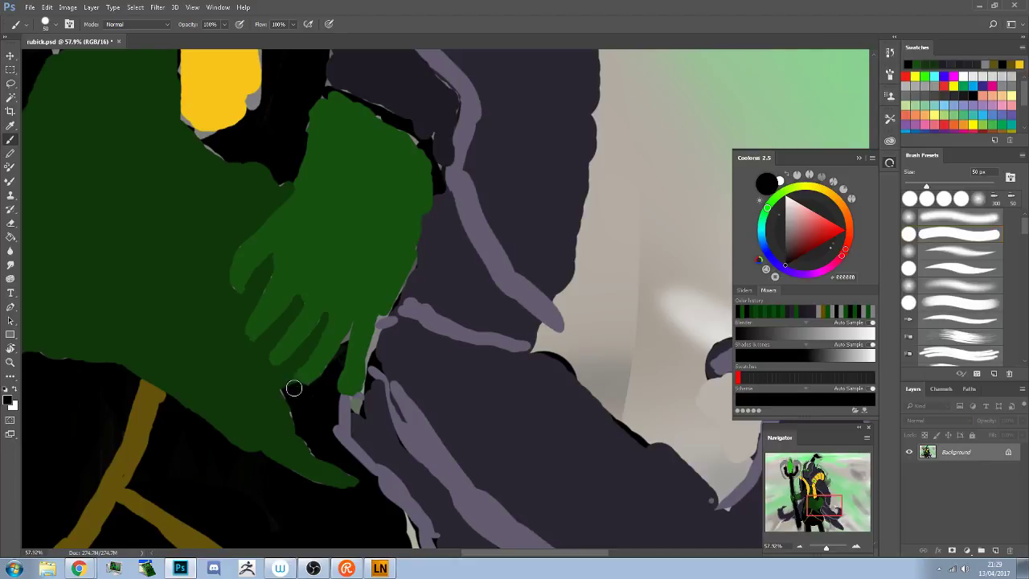
mouse_move(293, 388)
left_mouse_down()
mouse_move(299, 421)
mouse_move(288, 394)
mouse_move(322, 430)
left_mouse_up()
left_click_drag(351, 328, 336, 364)
left_click(350, 318, "alt")
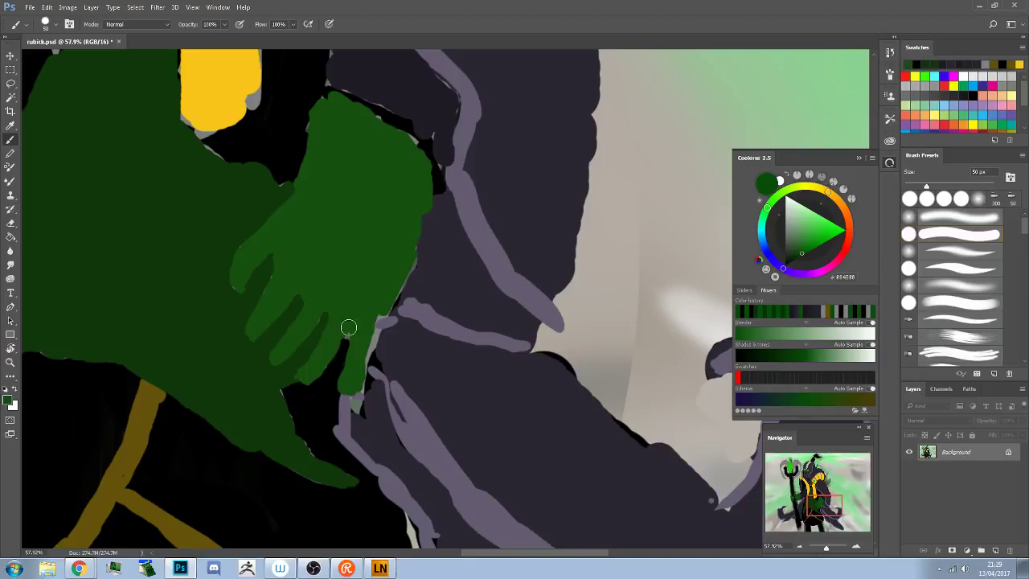
left_click(348, 345, "alt")
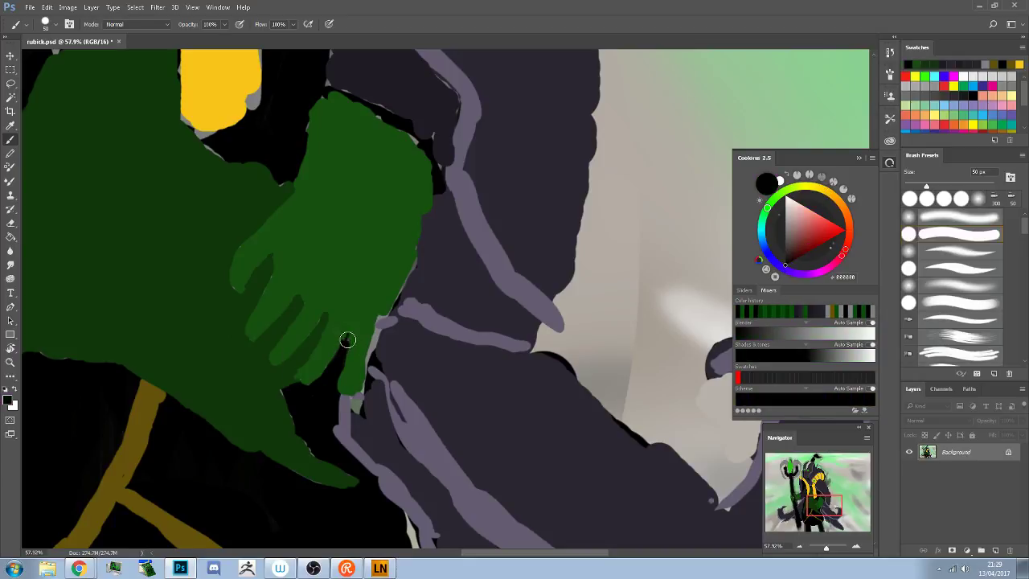
mouse_move(348, 324)
left_mouse_down()
mouse_move(352, 355)
mouse_move(335, 393)
left_mouse_up()
Cover the purple outline below the fingertip, round off the fingertip, and smooth the thumb's edge
left_click(373, 394, "alt")
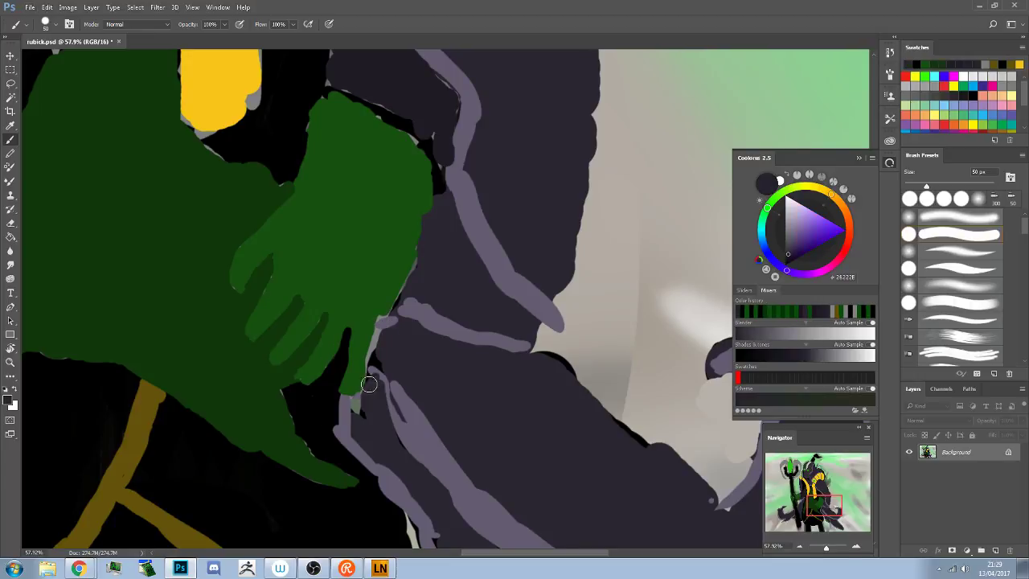
mouse_move(367, 379)
left_mouse_down()
mouse_move(382, 354)
mouse_move(373, 383)
mouse_move(383, 300)
mouse_move(370, 332)
left_mouse_up()
left_click(381, 316, "alt")
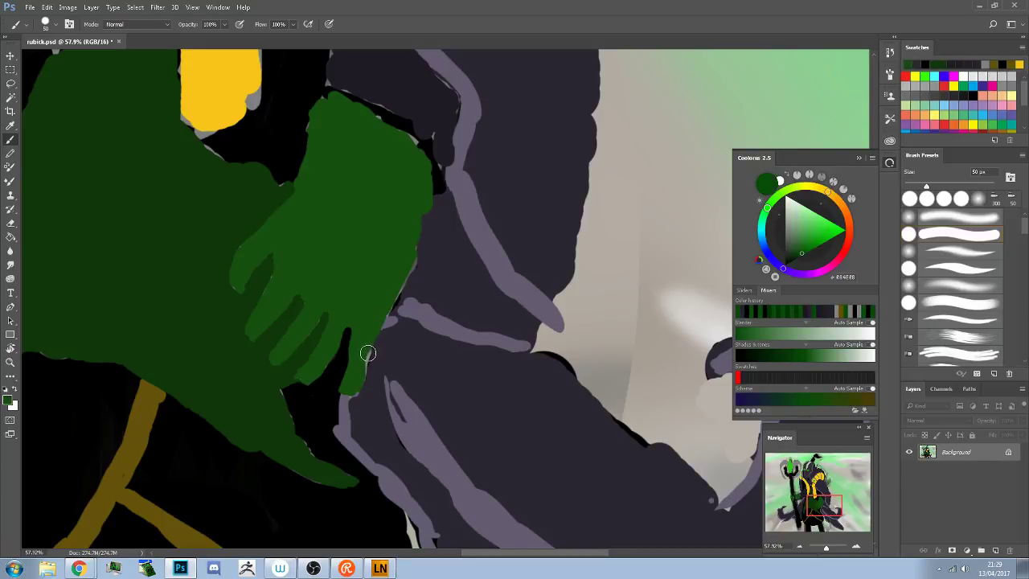
left_click(379, 361, "alt")
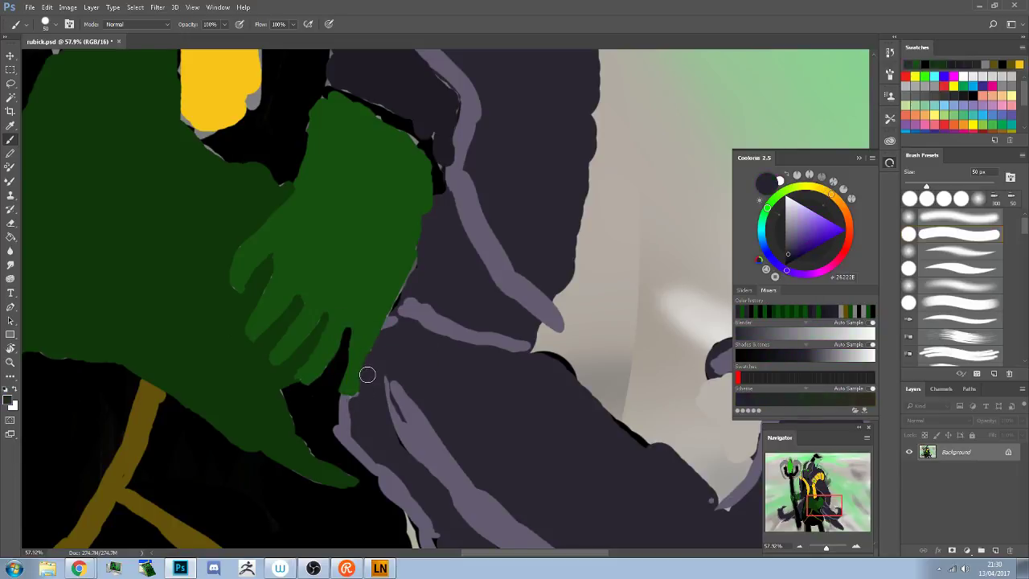
left_click(365, 363, "alt")
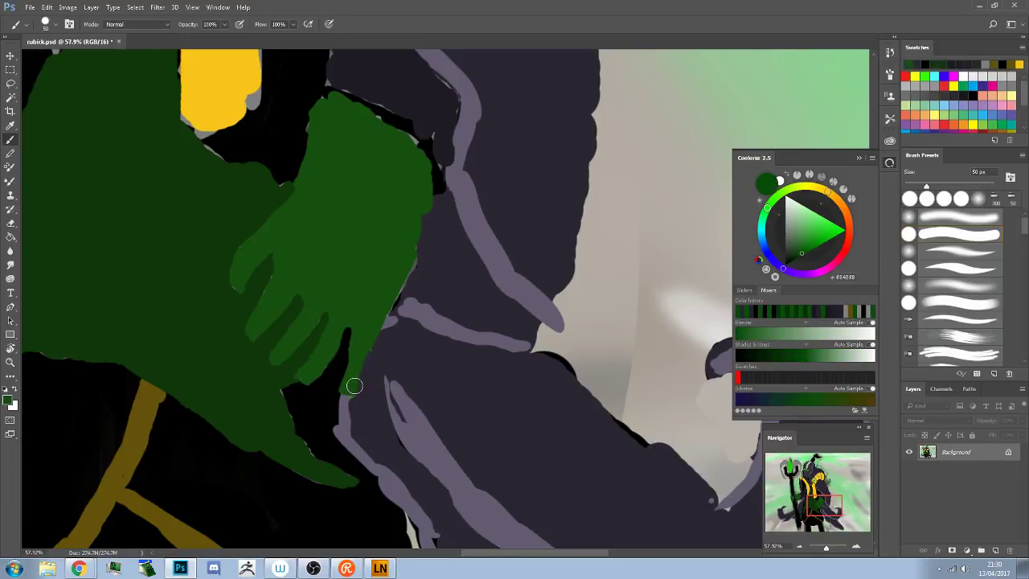
mouse_move(354, 373)
left_mouse_down()
mouse_move(342, 389)
mouse_move(350, 358)
left_mouse_up()
left_click(338, 374, "alt")
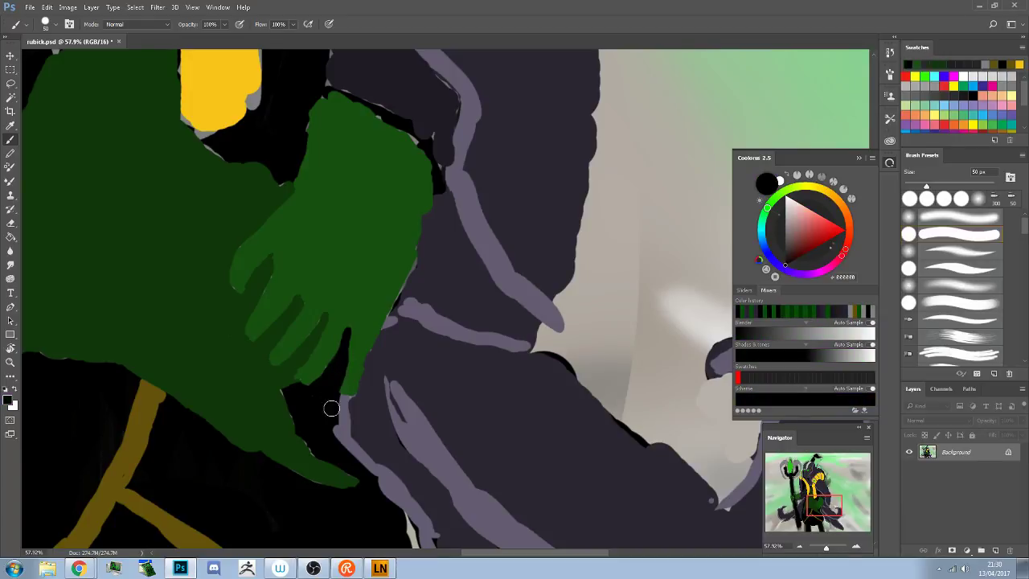
left_click(353, 367, "alt")
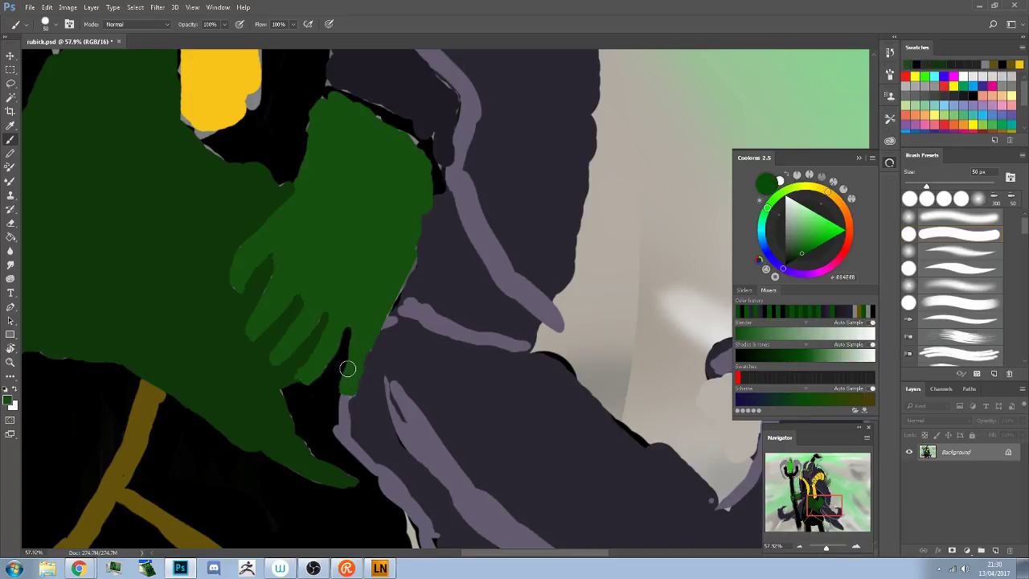
left_click_drag(353, 374, 348, 364)
mouse_move(245, 249)
left_mouse_down()
mouse_move(253, 259)
mouse_move(237, 287)
left_mouse_up()
left_click(269, 271, "alt")
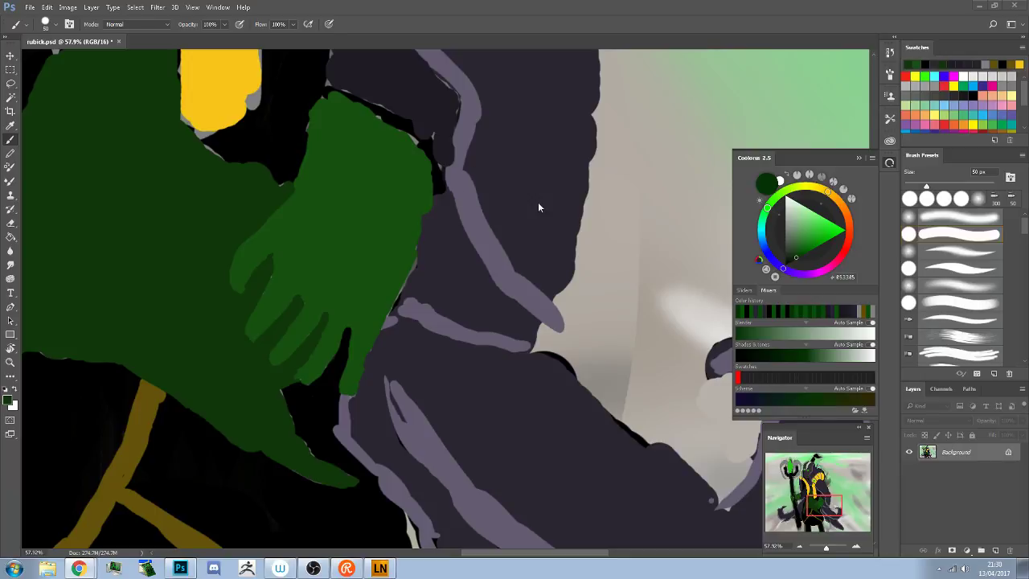
Scroll-zoom out to show the full rubick.psd canvas with the whole hooded figure
scroll(659, 350, "down", 6)
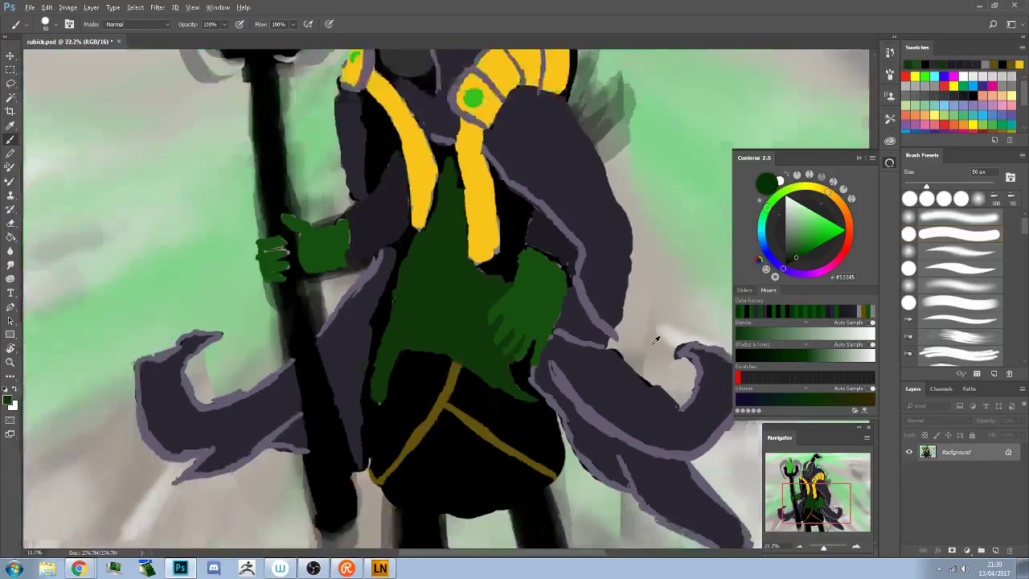
scroll(411, 283, "up", 1)
scroll(412, 283, "up", 1)
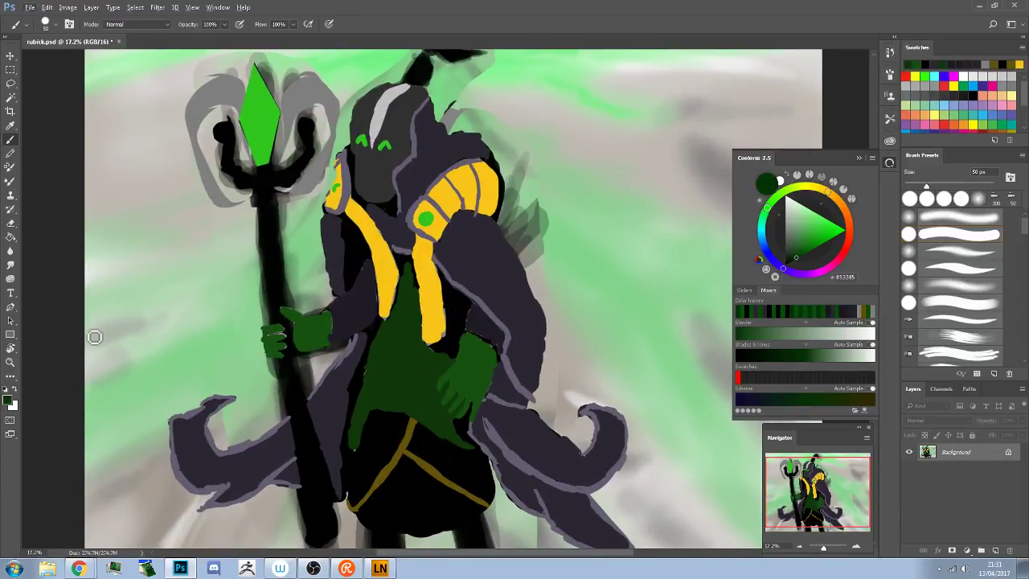
Sample the light grey streak and paint highlights along the helmet's chin and top edges
left_click(374, 122, "alt")
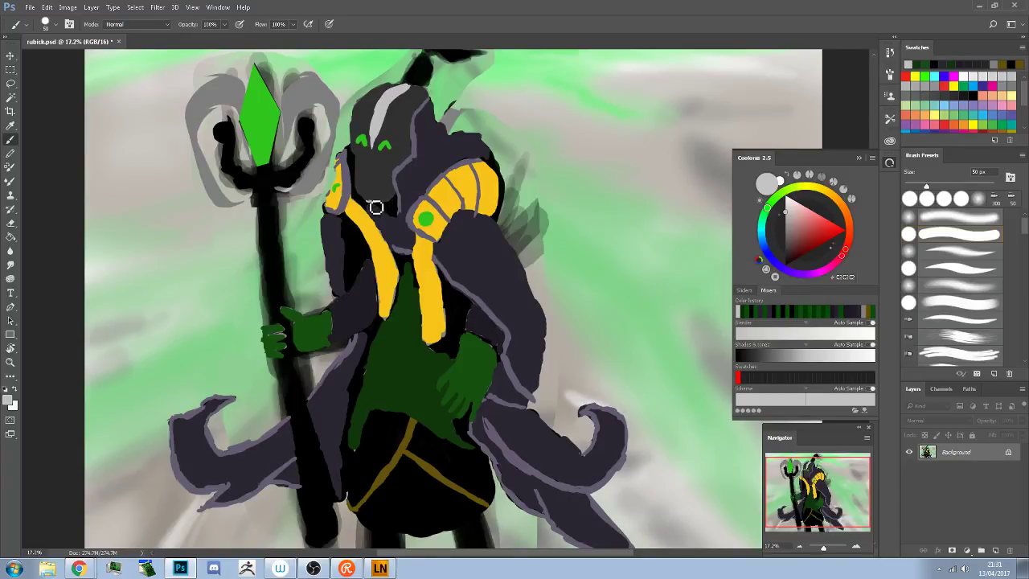
mouse_move(370, 203)
left_mouse_down()
mouse_move(383, 205)
mouse_move(397, 189)
left_mouse_up()
mouse_move(401, 93)
left_mouse_down()
mouse_move(360, 109)
mouse_move(356, 155)
left_mouse_up()
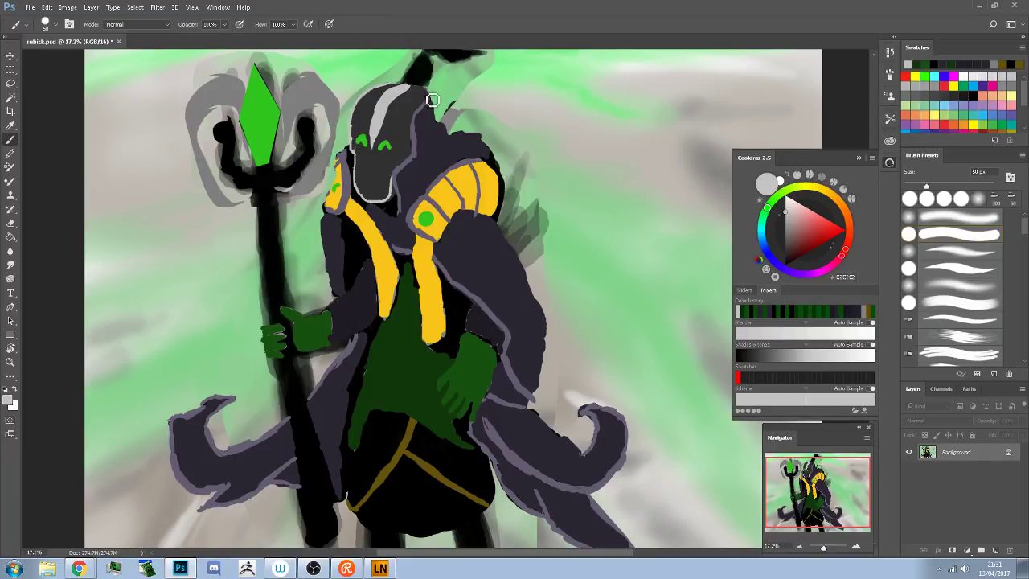
left_click_drag(394, 89, 423, 93)
Outline the helmet's left side in light grey, then sample the cloak's purple-grey
left_click(388, 94, "alt")
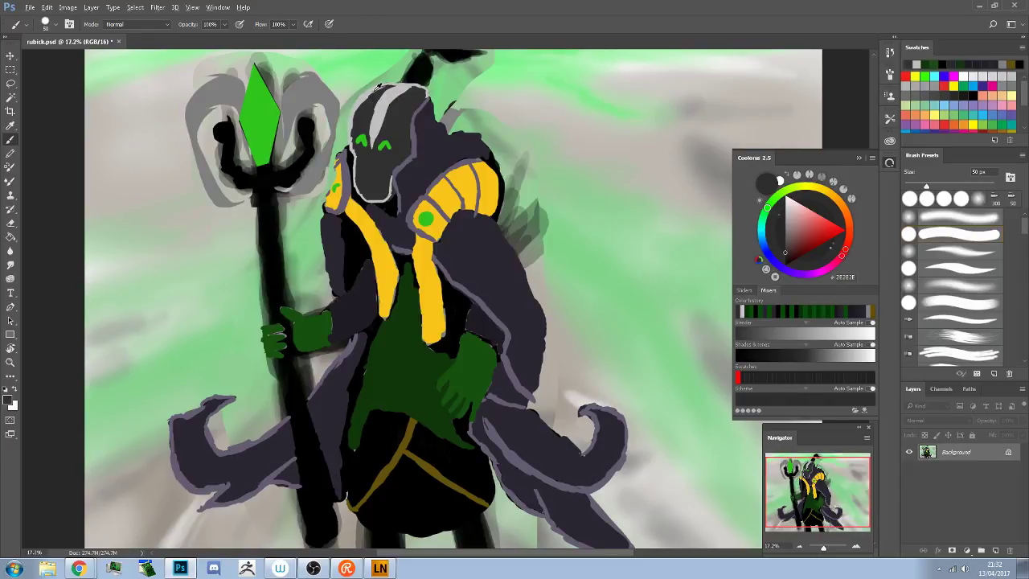
left_click(379, 96, "alt")
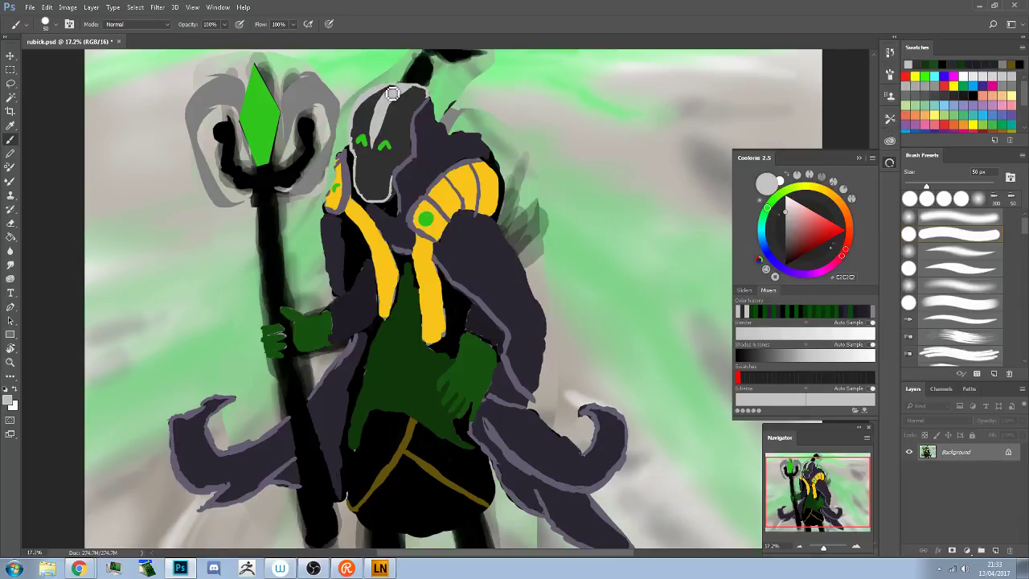
left_click_drag(393, 94, 357, 138)
left_click(409, 215, "alt")
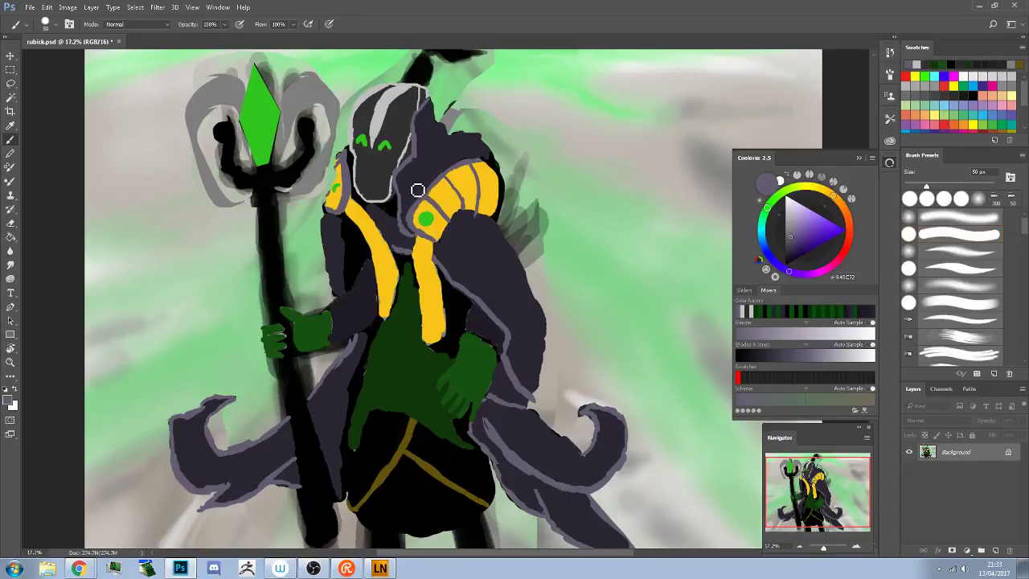
Zoom out briefly, then zoom in close on the hooded head, shoulders and staff
scroll(456, 241, "down", 3)
scroll(456, 273, "up", 1)
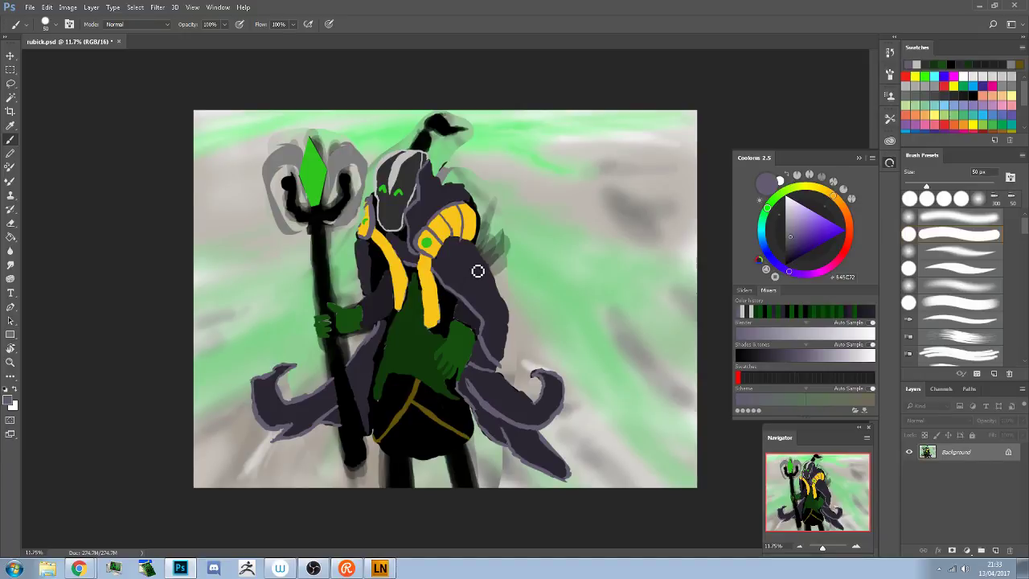
scroll(386, 202, "up", 3)
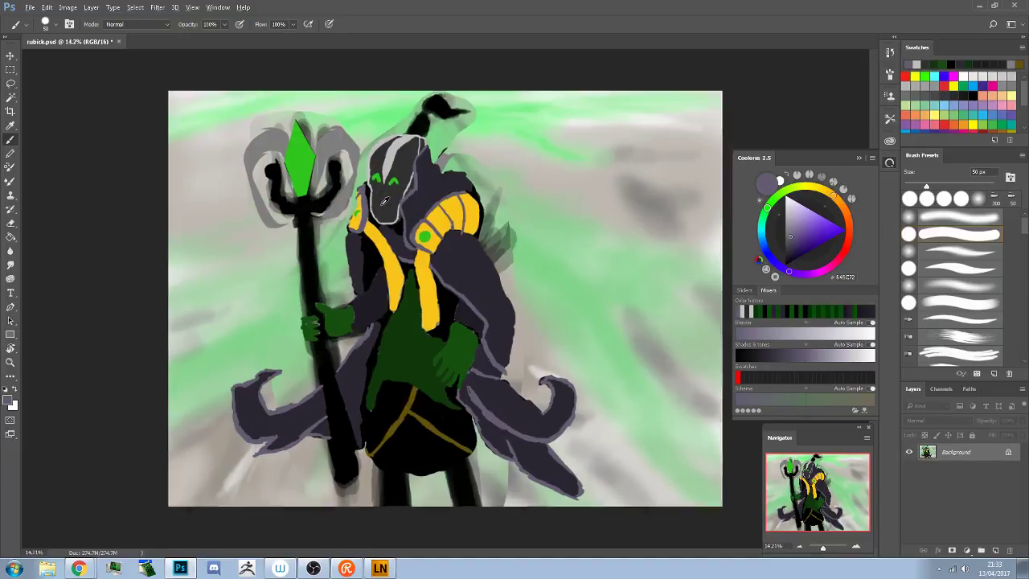
scroll(387, 200, "up", 1)
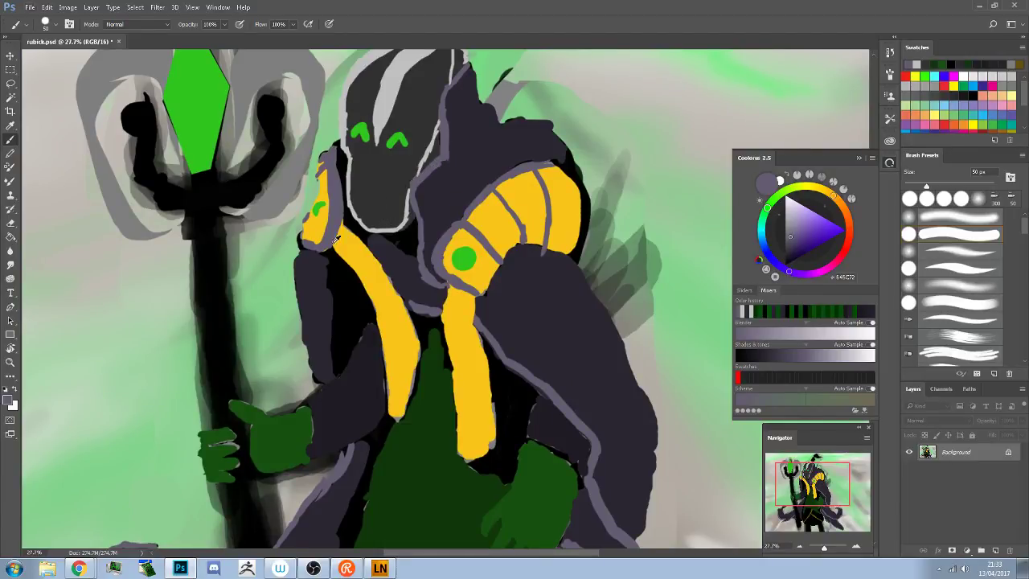
Enlarge the brush to 150 px and darken the left arm with near-black and dark purple
left_click(330, 388, "alt")
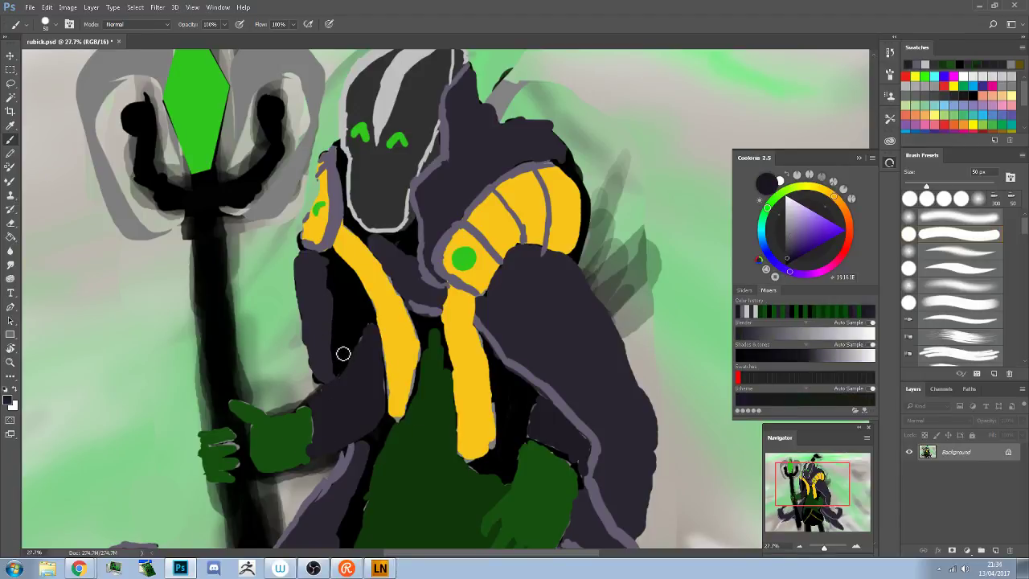
key("bracketright")
key("bracketright")
key("bracketright")
key("bracketright")
key("bracketright")
key("bracketright")
key("bracketright")
mouse_move(333, 269)
left_mouse_down()
mouse_move(341, 302)
mouse_move(328, 276)
mouse_move(358, 320)
mouse_move(334, 363)
mouse_move(331, 317)
mouse_move(335, 374)
mouse_move(363, 318)
left_mouse_up()
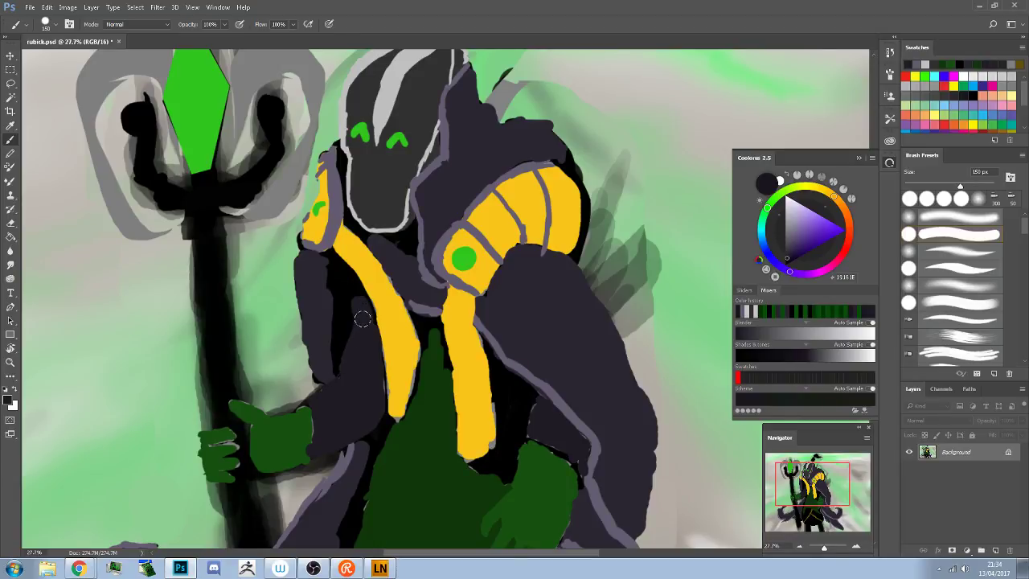
left_click(307, 330, "alt")
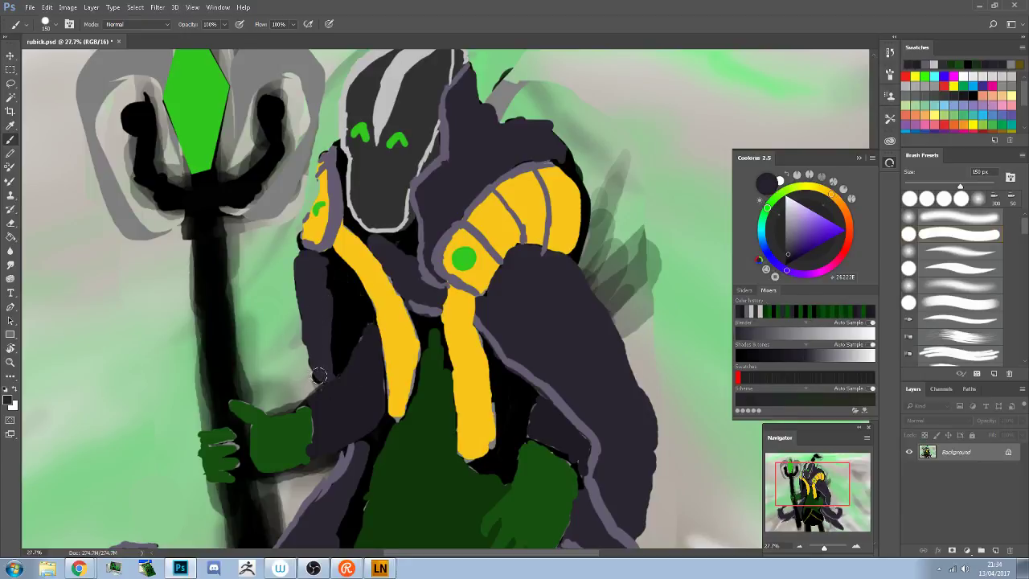
mouse_move(319, 375)
left_mouse_down()
mouse_move(313, 382)
mouse_move(304, 326)
left_mouse_up()
left_click(370, 347, "alt")
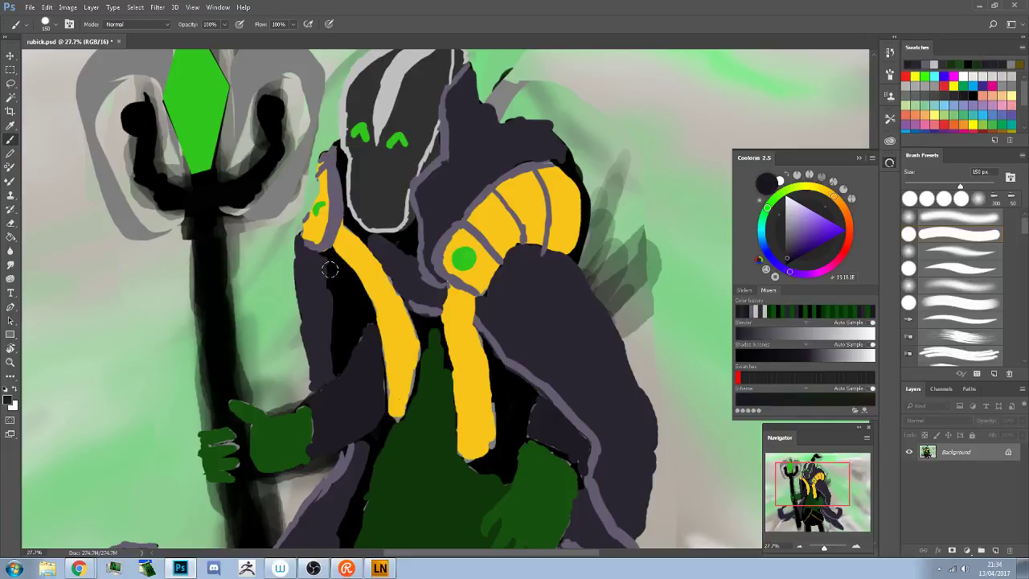
mouse_move(331, 270)
left_mouse_down()
mouse_move(336, 281)
mouse_move(322, 250)
mouse_move(334, 291)
left_mouse_up()
Paint the green tip below the yellow stripe near-black and pan down to the lower robe
left_click(498, 409, "alt")
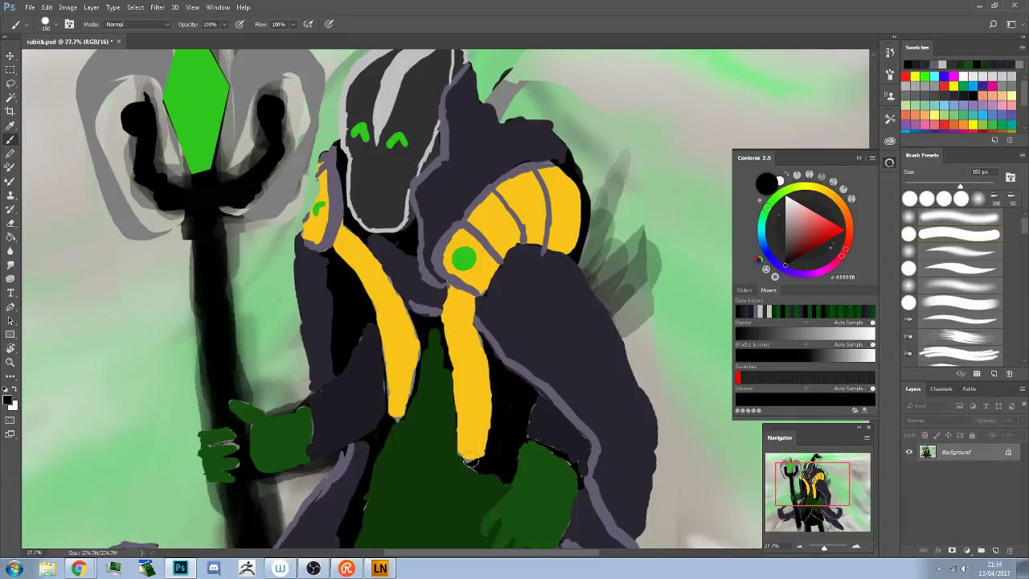
left_click(450, 455, "alt")
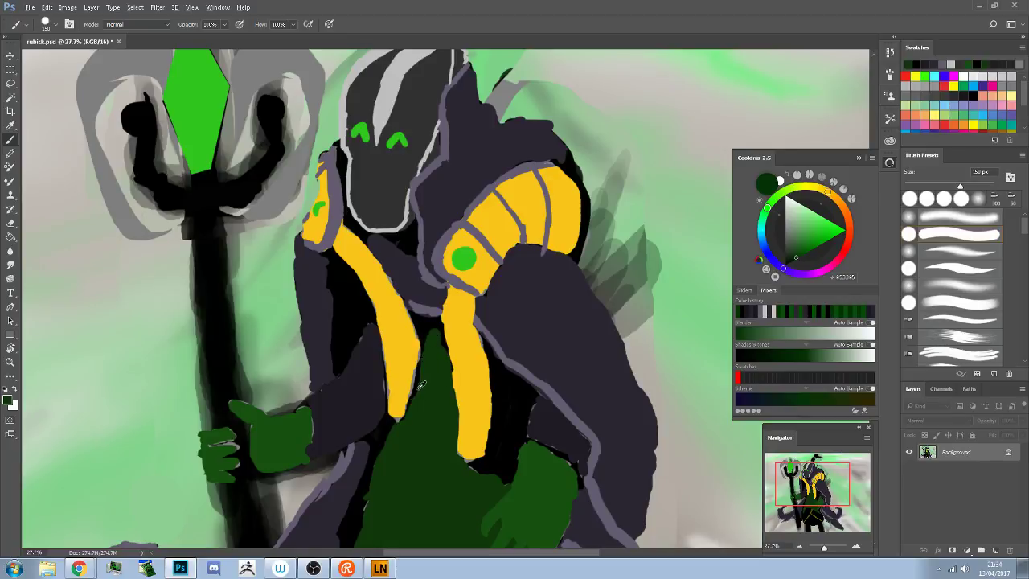
left_click(418, 326, "alt")
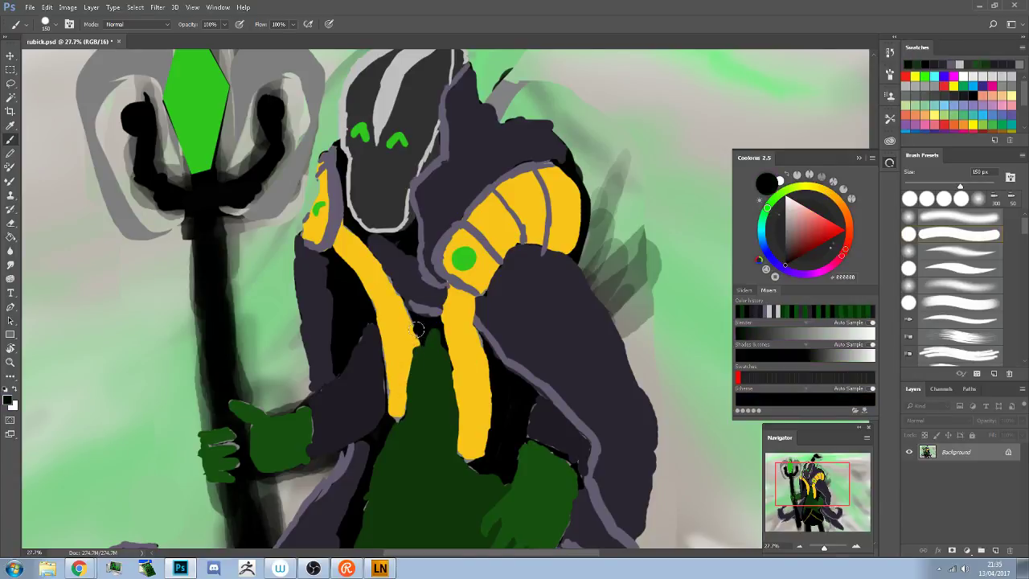
mouse_move(421, 328)
left_mouse_down()
mouse_move(434, 342)
mouse_move(424, 334)
left_mouse_up()
left_click(408, 411, "alt")
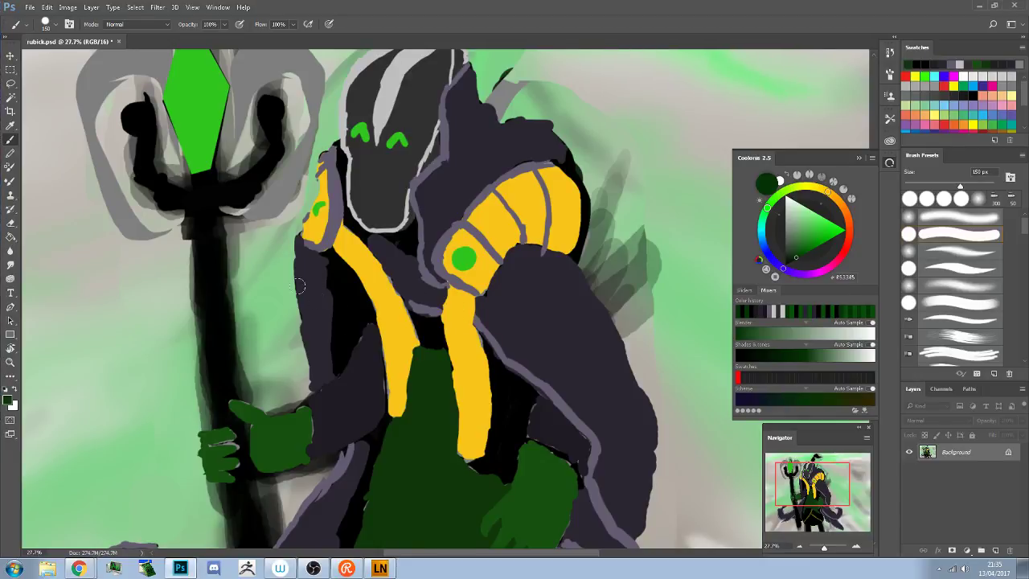
left_click(363, 337, "alt")
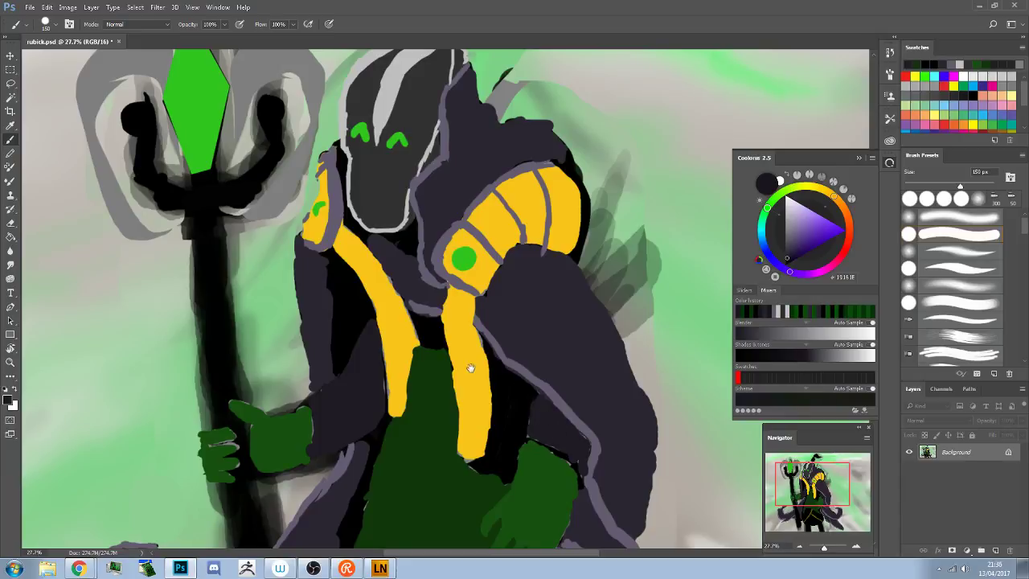
left_click_drag(591, 416, 387, 354)
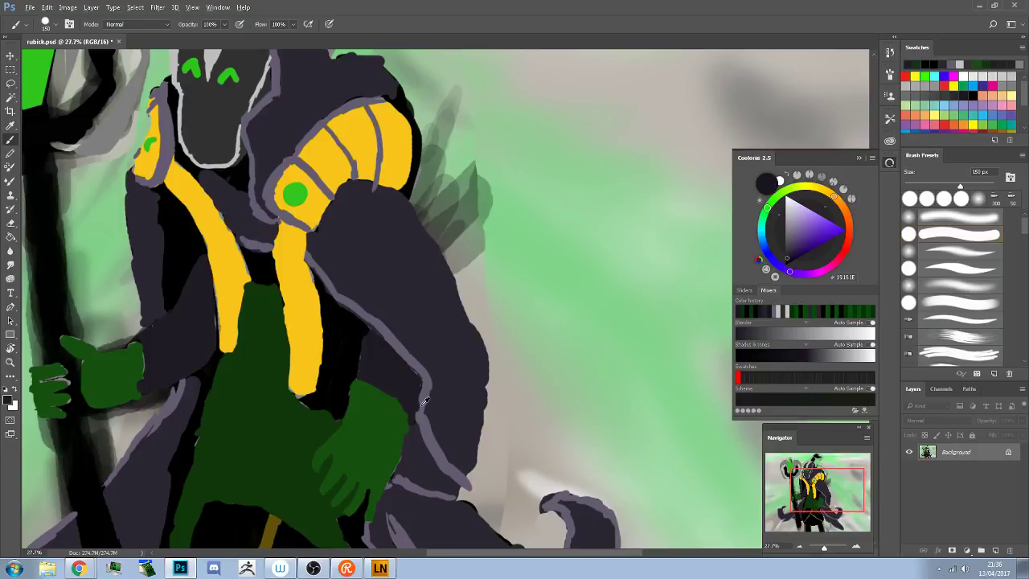
Darken the shadow beside the grey outline with sampled near-black
left_click(420, 395, "alt")
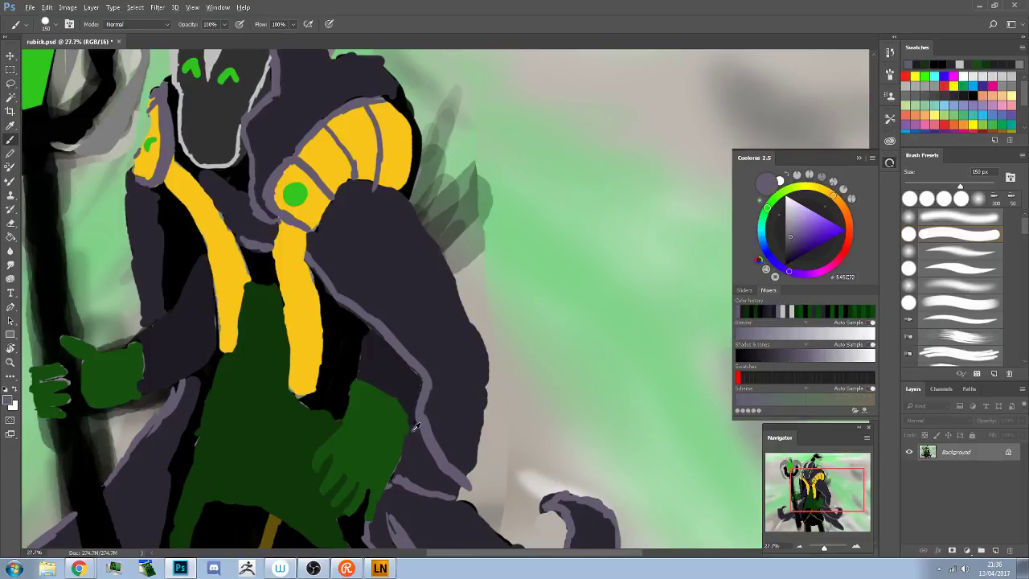
left_click(416, 426, "alt")
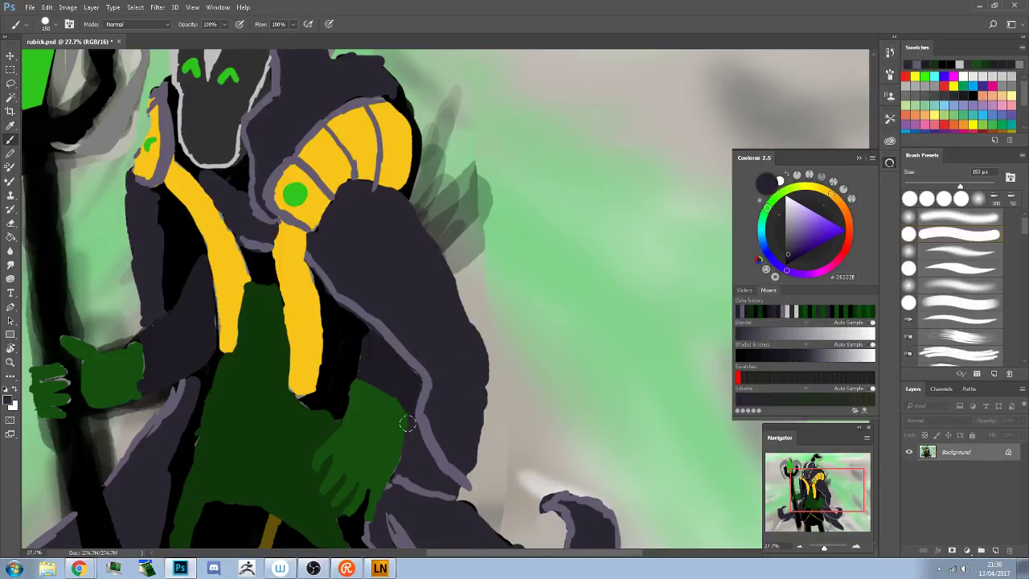
left_click(405, 426, "alt")
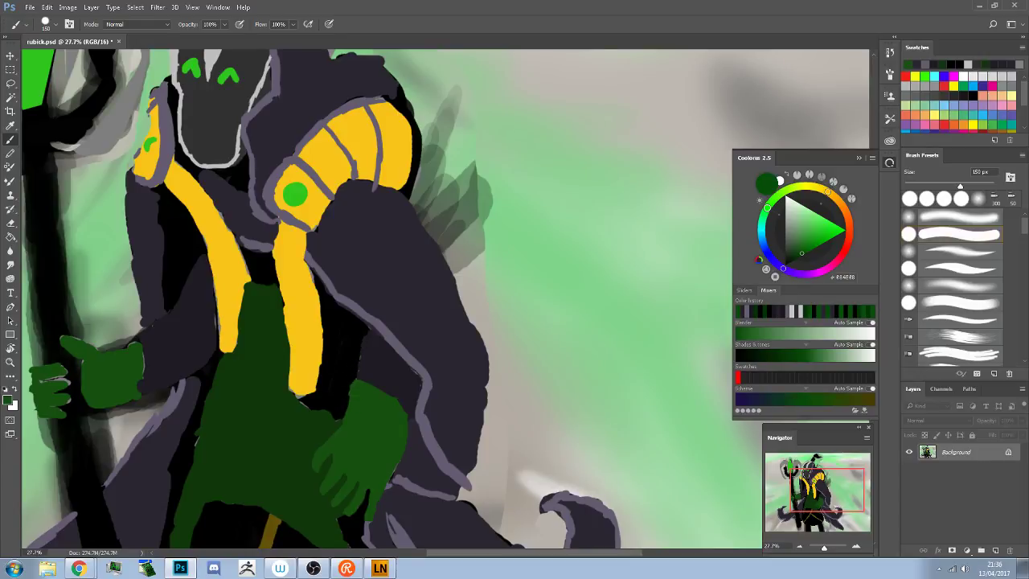
left_click(363, 335, "alt")
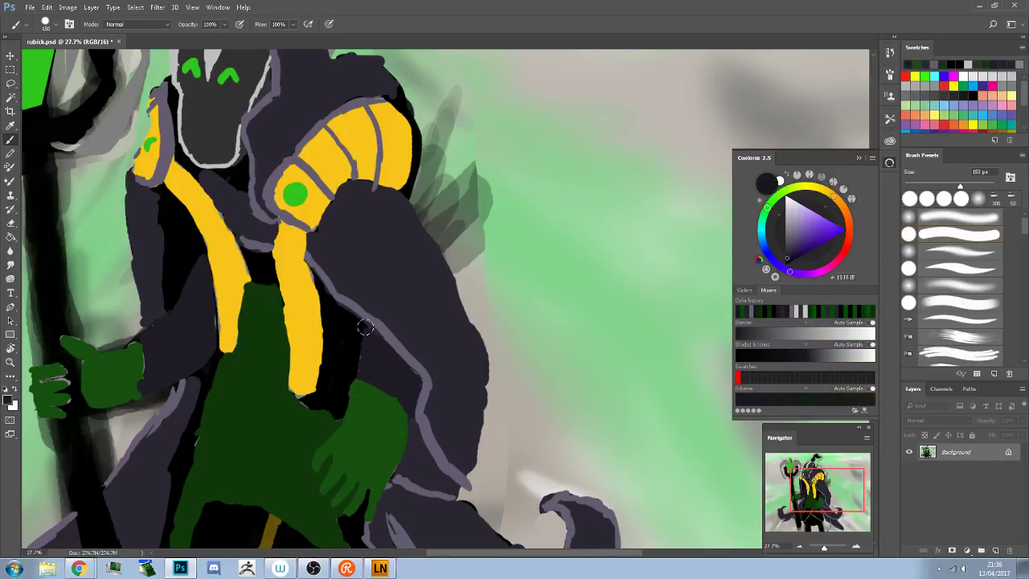
left_click_drag(364, 327, 359, 346)
Reshape the yellow trim stripe's bottom tip and edges, then pan down to the belt
left_click(308, 407, "alt")
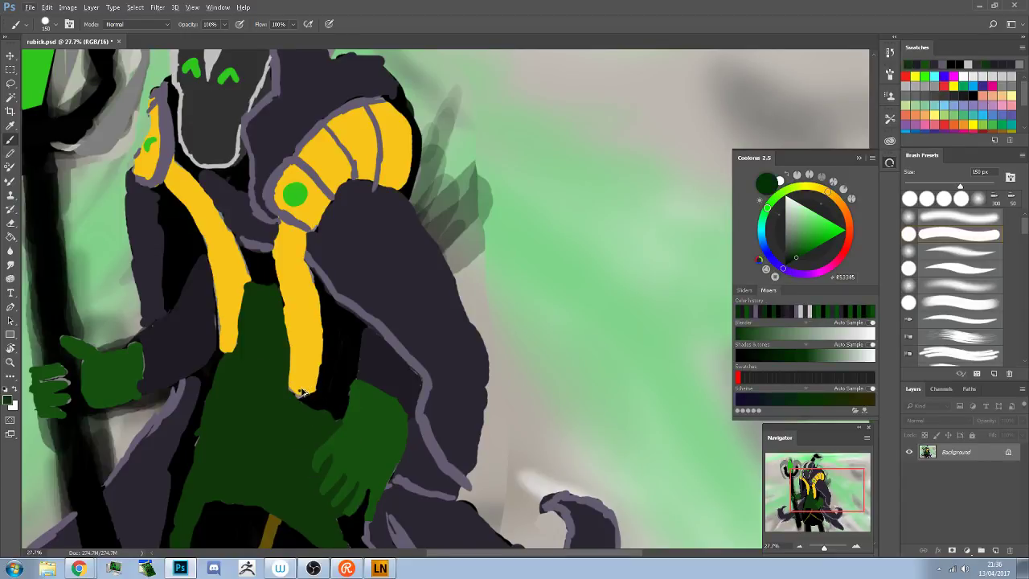
left_click(297, 387, "alt")
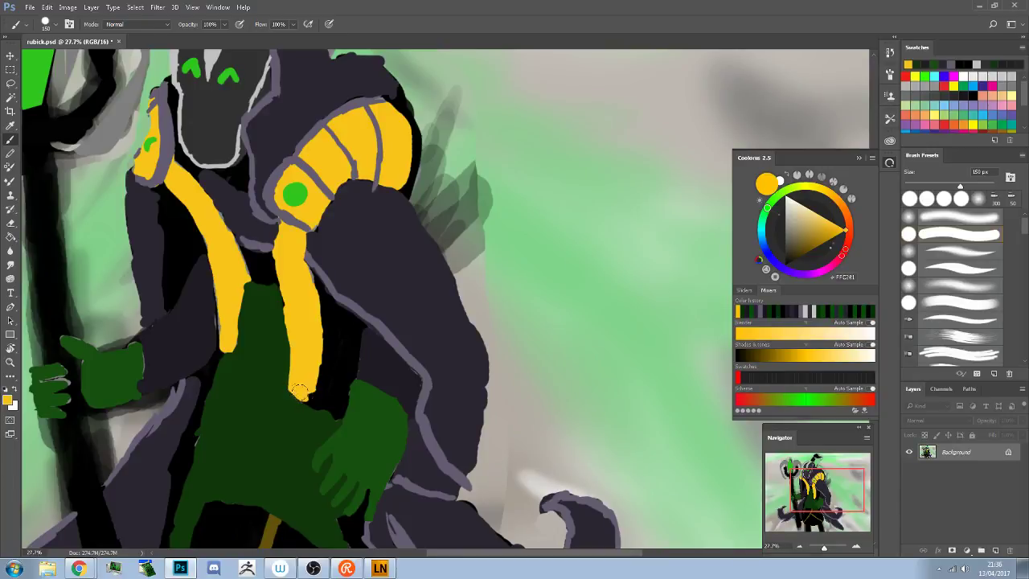
mouse_move(306, 392)
left_mouse_down()
mouse_move(312, 353)
mouse_move(315, 384)
mouse_move(314, 363)
left_mouse_up()
left_click(320, 371, "alt")
mouse_move(319, 365)
left_mouse_down()
mouse_move(315, 392)
mouse_move(320, 363)
left_mouse_up()
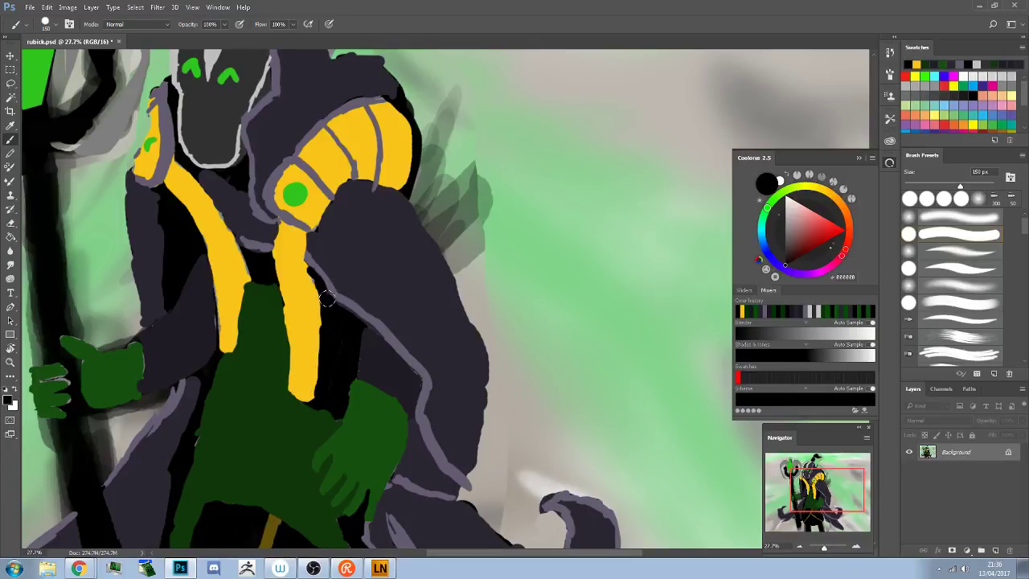
left_click(311, 275, "alt")
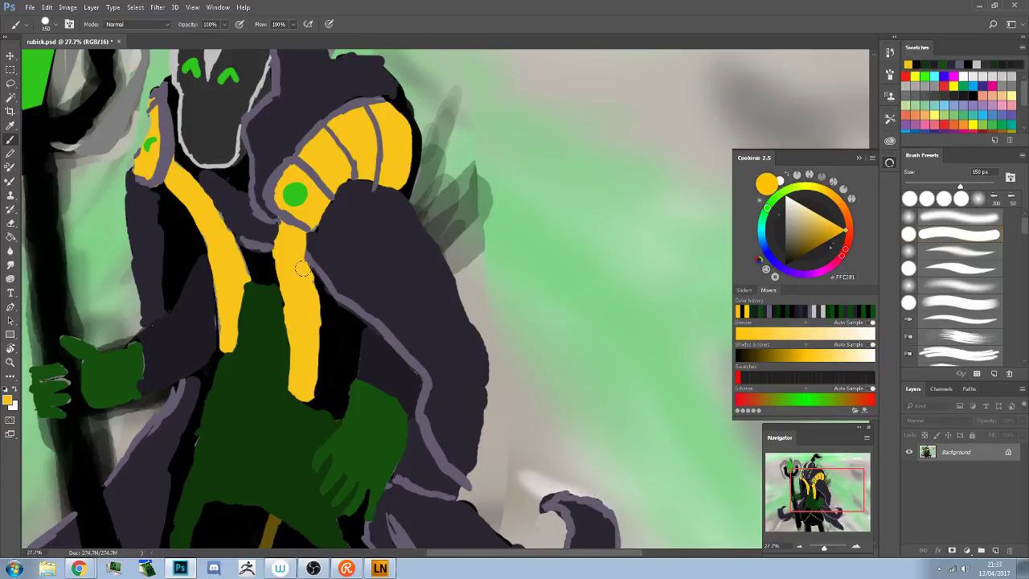
mouse_move(283, 286)
left_mouse_down()
mouse_move(289, 342)
mouse_move(281, 294)
mouse_move(268, 300)
mouse_move(285, 356)
mouse_move(275, 348)
mouse_move(283, 321)
mouse_move(273, 360)
left_mouse_up()
left_click(267, 300, "alt")
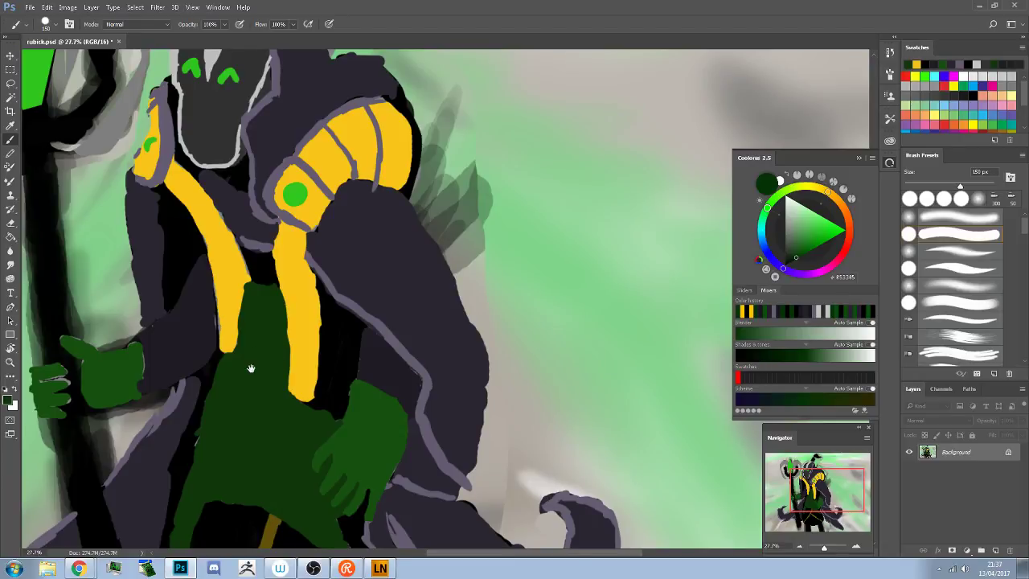
left_click_drag(251, 368, 308, 292)
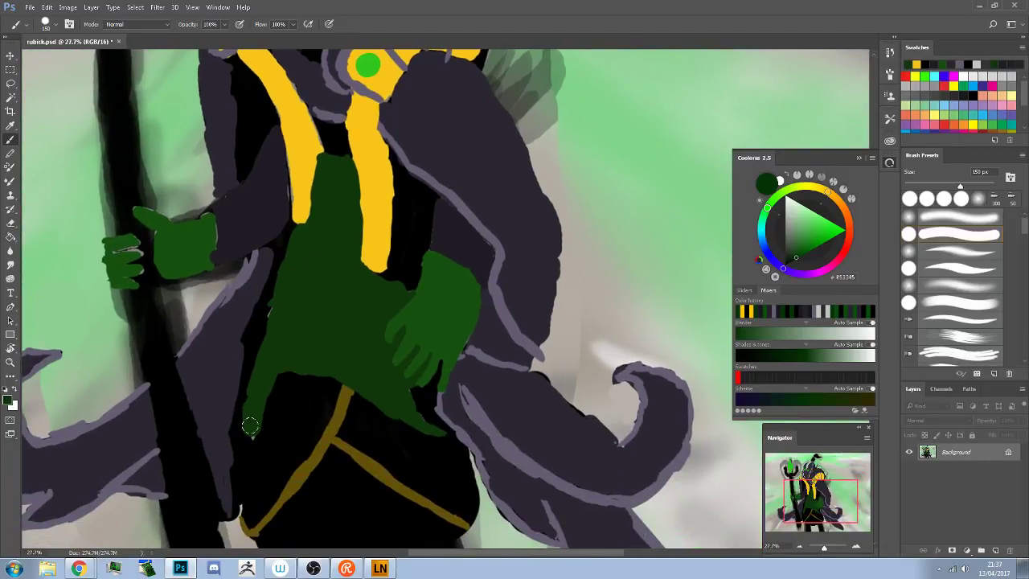
Undo the stray green stroke and repaint the belt's upper and lower-left lines thicker in brown
mouse_move(250, 428)
left_mouse_down()
mouse_move(229, 398)
mouse_move(241, 392)
mouse_move(249, 408)
mouse_move(253, 379)
mouse_move(246, 397)
mouse_move(276, 364)
mouse_move(292, 369)
mouse_move(309, 454)
left_mouse_up()
key("ctrl+z")
left_click(340, 406, "alt")
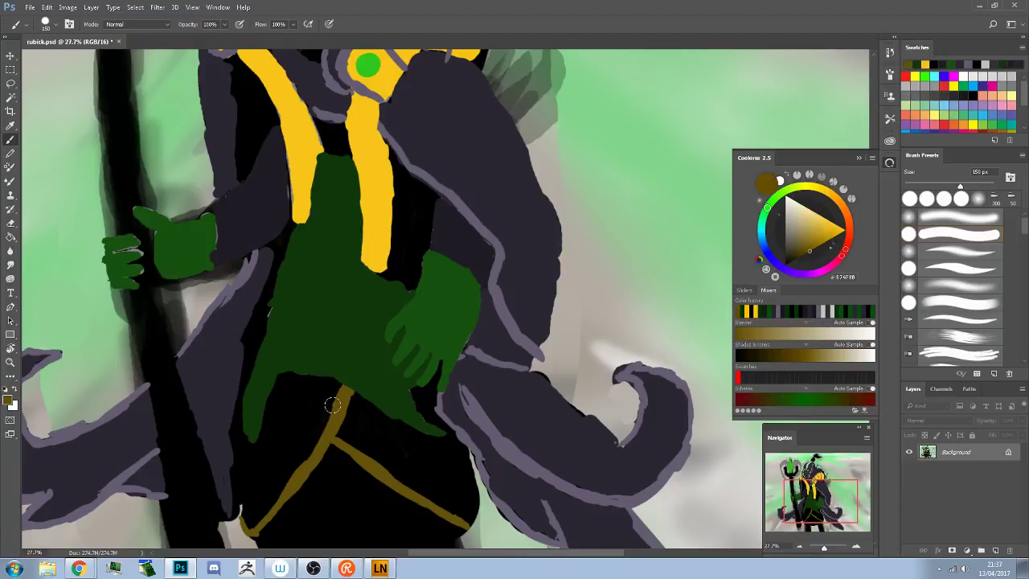
left_click_drag(341, 382, 309, 450)
left_click_drag(333, 387, 299, 454)
mouse_move(341, 386)
left_mouse_down()
mouse_move(283, 485)
mouse_move(247, 510)
left_mouse_up()
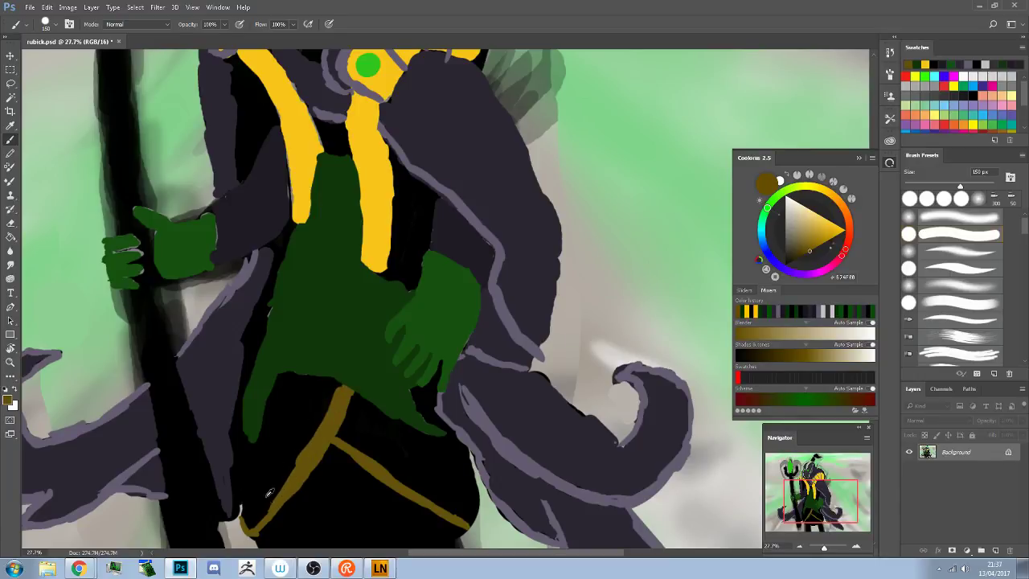
mouse_move(300, 449)
left_mouse_down()
mouse_move(244, 509)
mouse_move(294, 473)
mouse_move(300, 449)
mouse_move(262, 512)
mouse_move(292, 468)
mouse_move(250, 503)
mouse_move(282, 494)
left_mouse_up()
mouse_move(297, 454)
left_mouse_down()
mouse_move(246, 509)
mouse_move(273, 496)
mouse_move(293, 466)
left_mouse_up()
Thicken the belt's right segment to the robe's edge and pan over to the curled tail
left_click(284, 440, "alt")
left_click(344, 397, "alt")
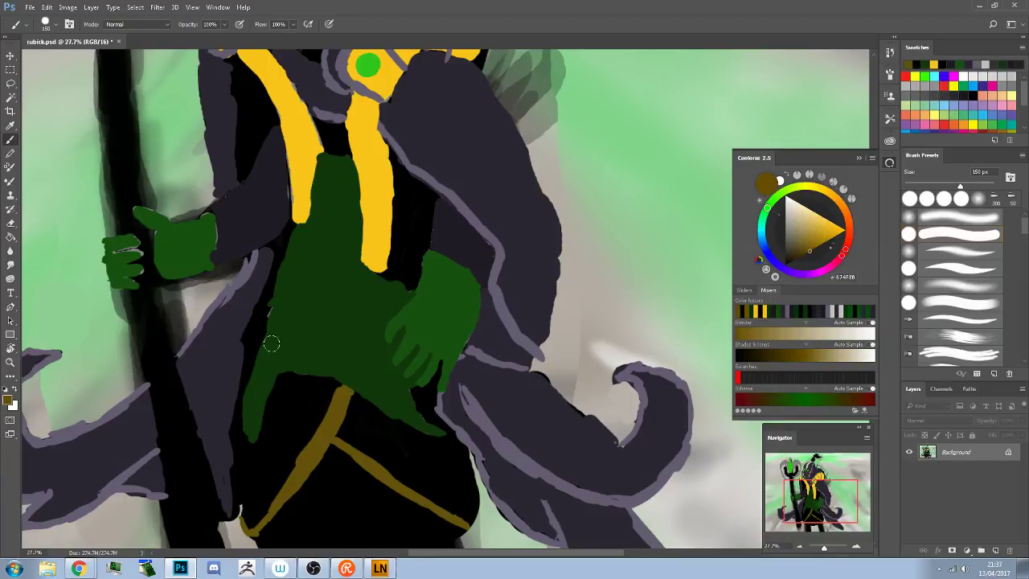
mouse_move(362, 443)
left_mouse_down()
mouse_move(336, 437)
mouse_move(466, 525)
left_mouse_up()
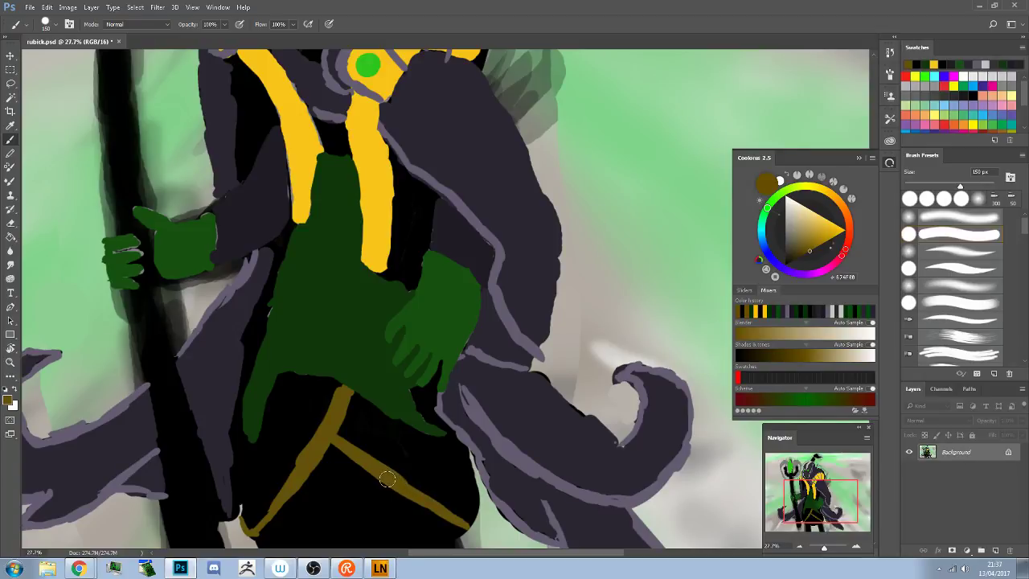
left_click(512, 479, "alt")
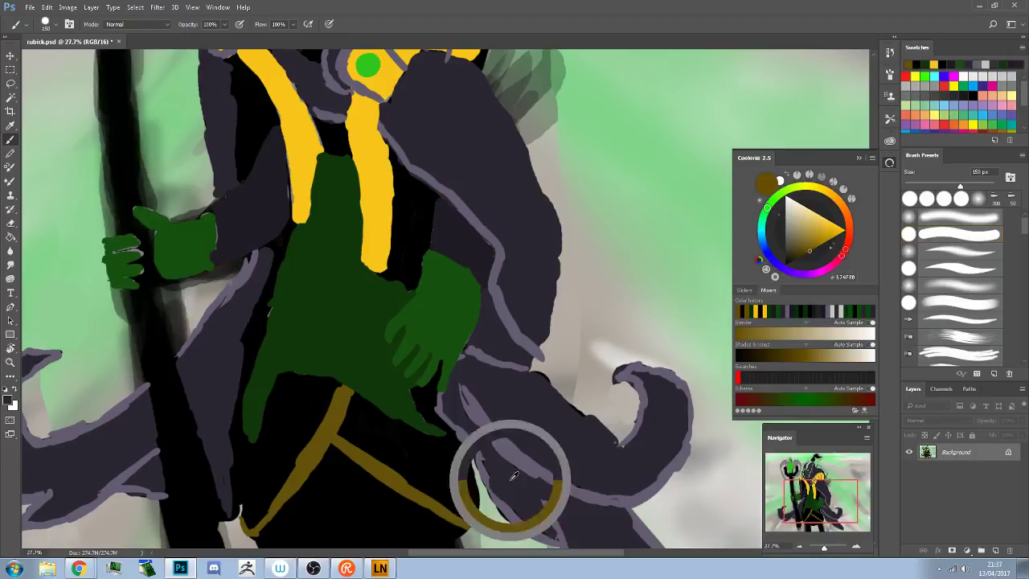
left_click(476, 458, "alt")
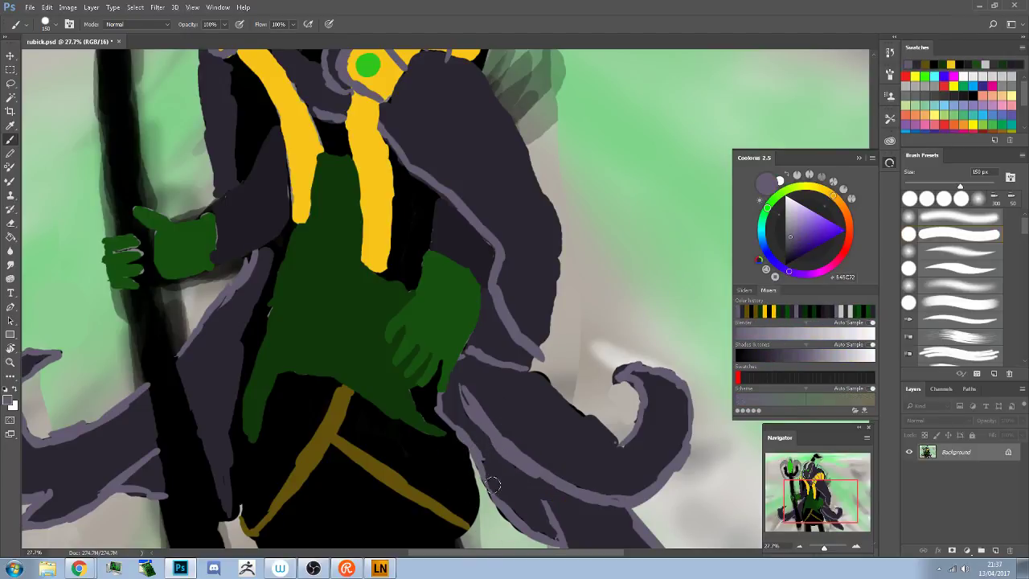
mouse_move(494, 485)
left_mouse_down()
mouse_move(391, 391)
mouse_move(430, 450)
mouse_move(426, 427)
left_mouse_up()
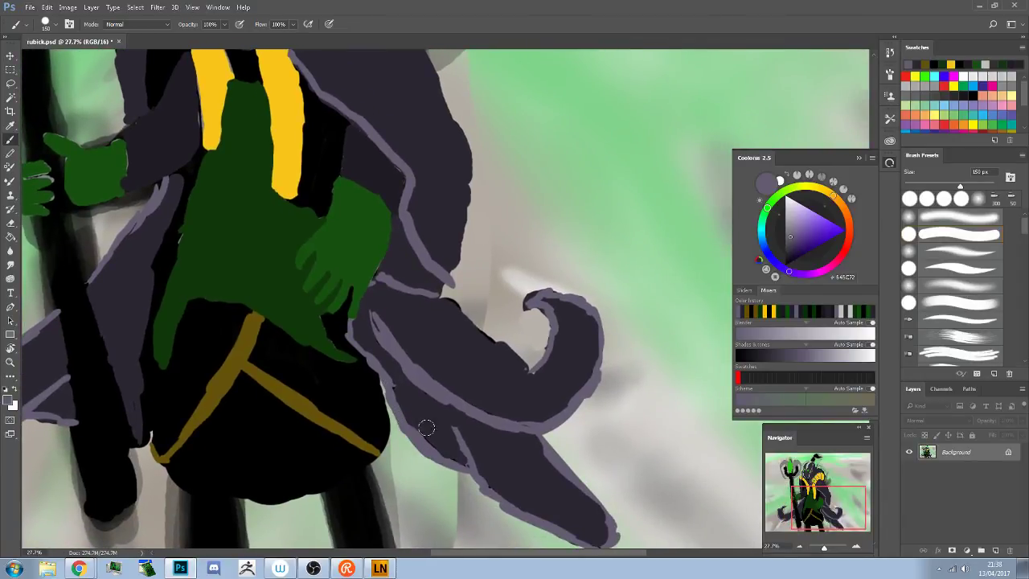
Sample the tail's dark interior and brush it over the light outline at the tail-tip curl
left_click(427, 431, "alt")
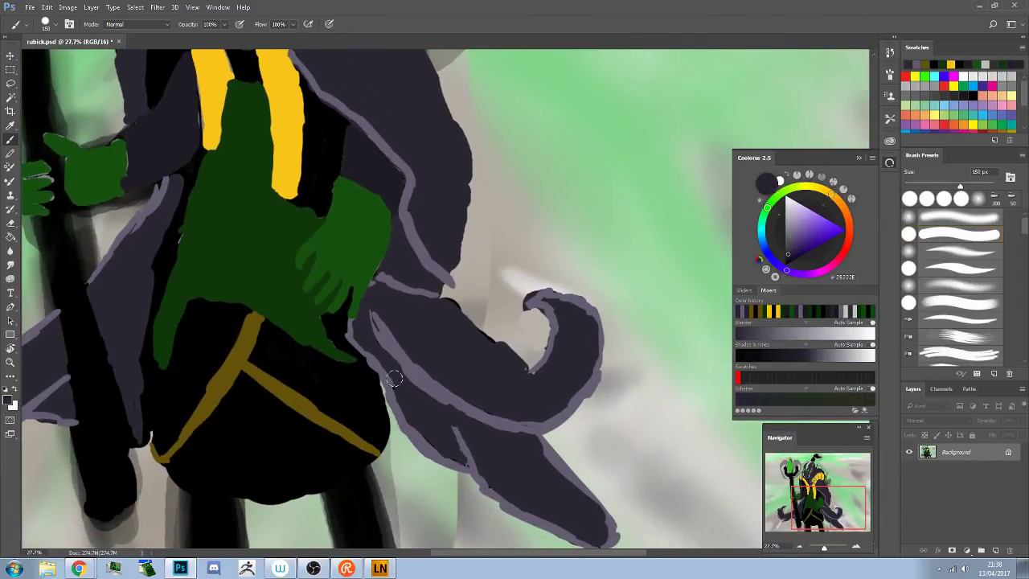
left_click(389, 334, "alt")
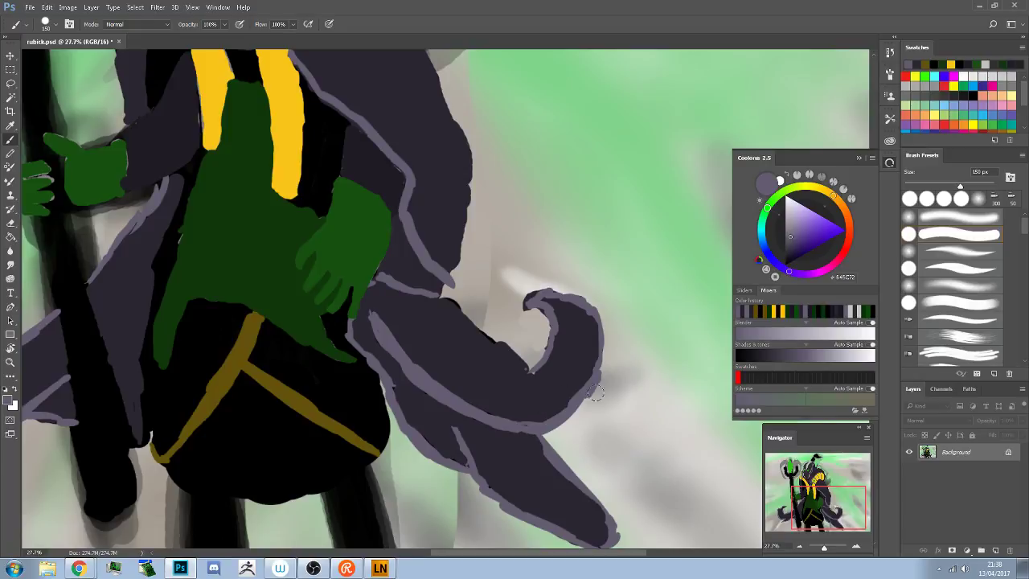
left_click(540, 295, "alt")
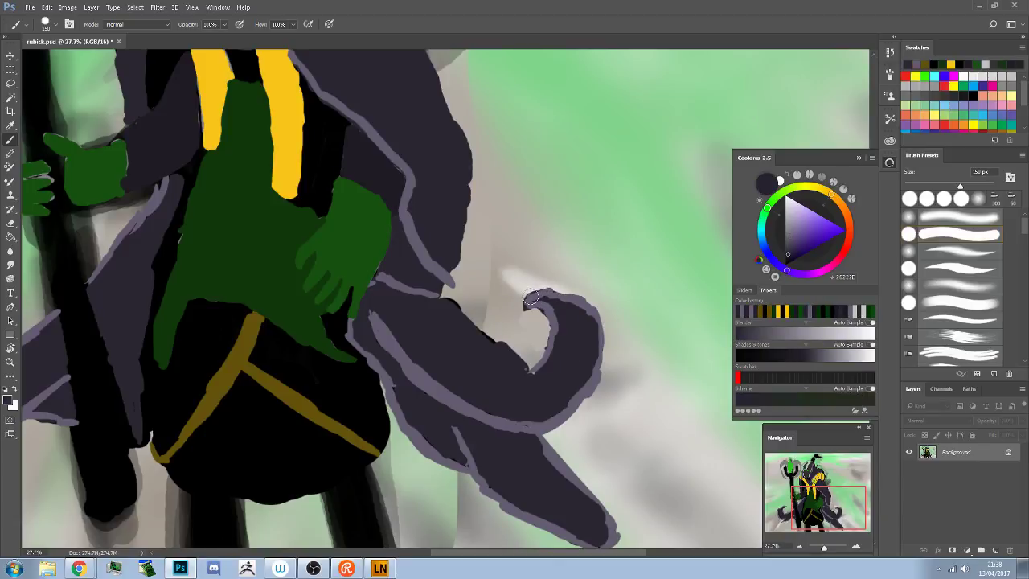
left_click(530, 300, "alt")
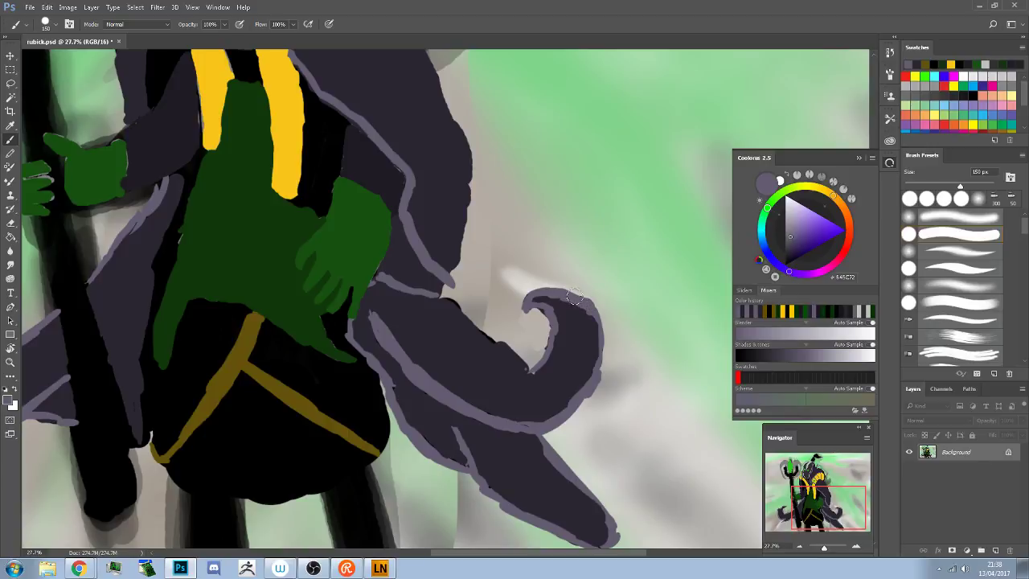
left_click(569, 308, "alt")
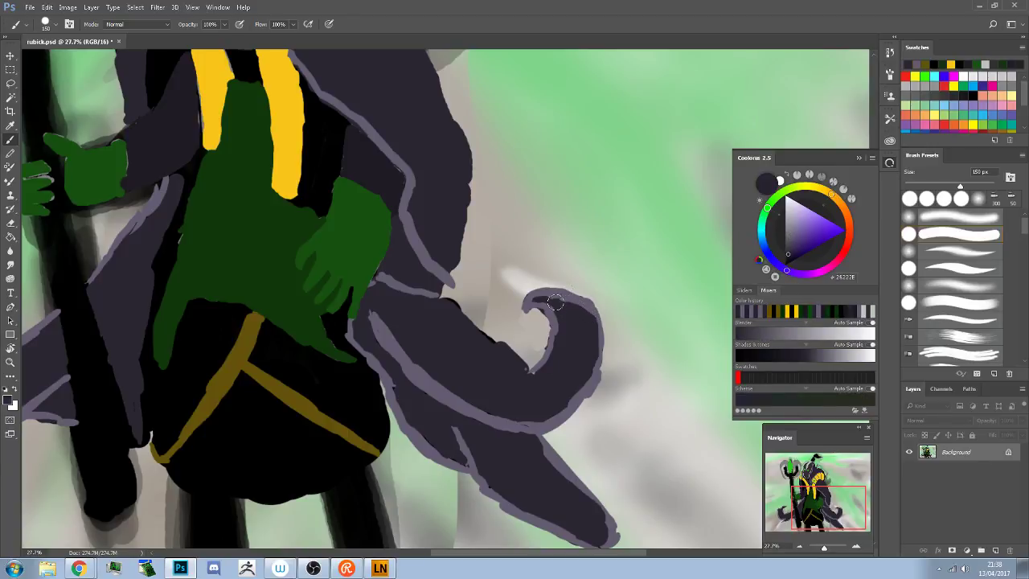
mouse_move(567, 305)
left_mouse_down()
mouse_move(538, 297)
mouse_move(564, 300)
mouse_move(536, 299)
mouse_move(555, 309)
mouse_move(543, 299)
mouse_move(469, 384)
left_mouse_up()
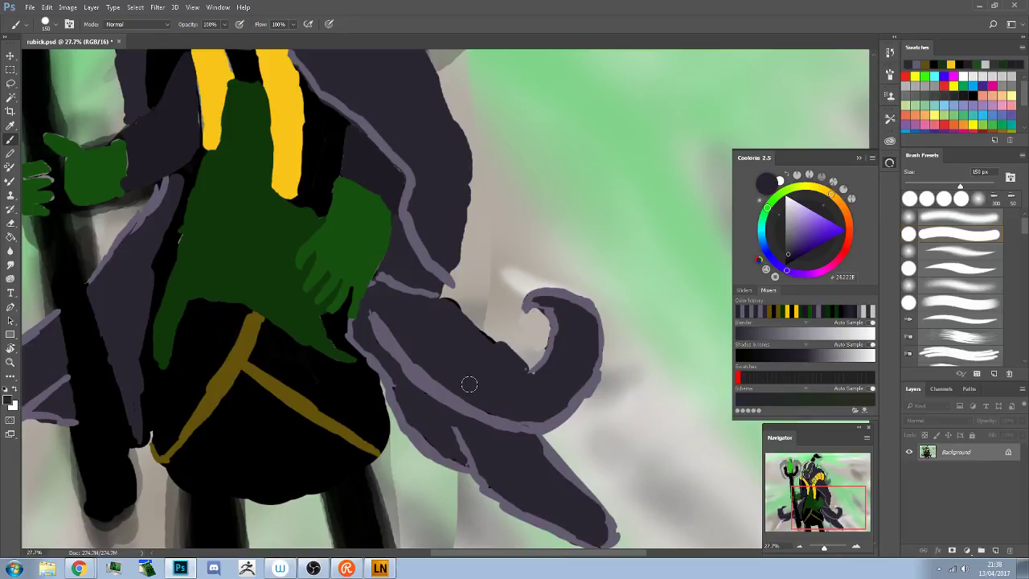
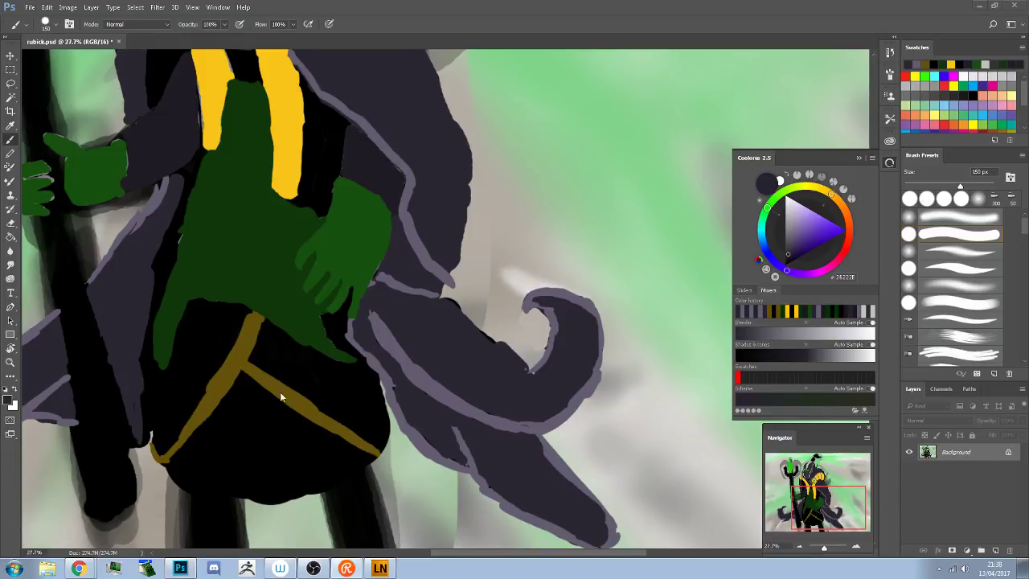
Lightly darken the gold strap's left part with near-black, then resample the strap gold
left_click(225, 384, "alt")
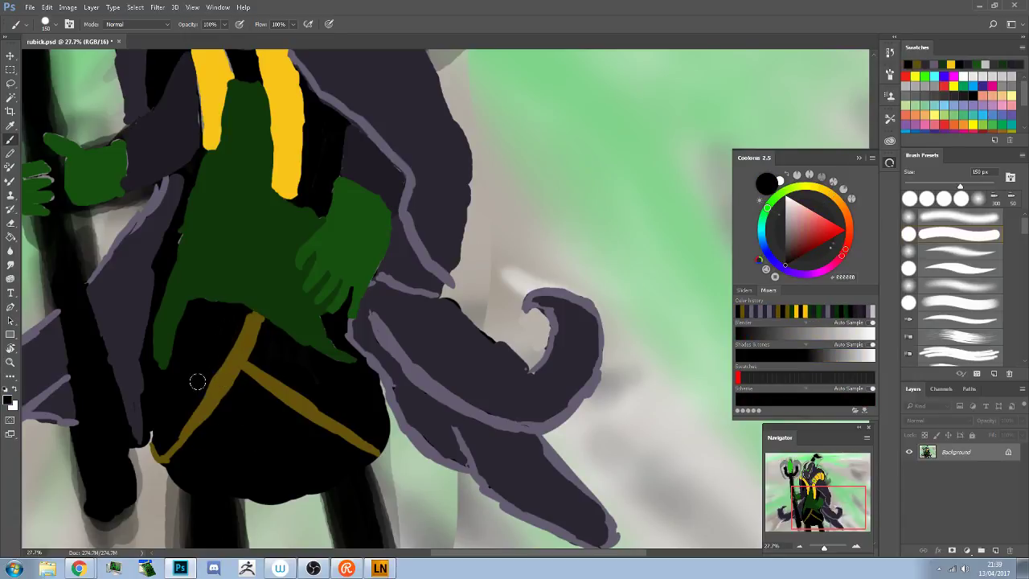
left_click_drag(224, 358, 191, 402)
left_click(183, 426, "alt")
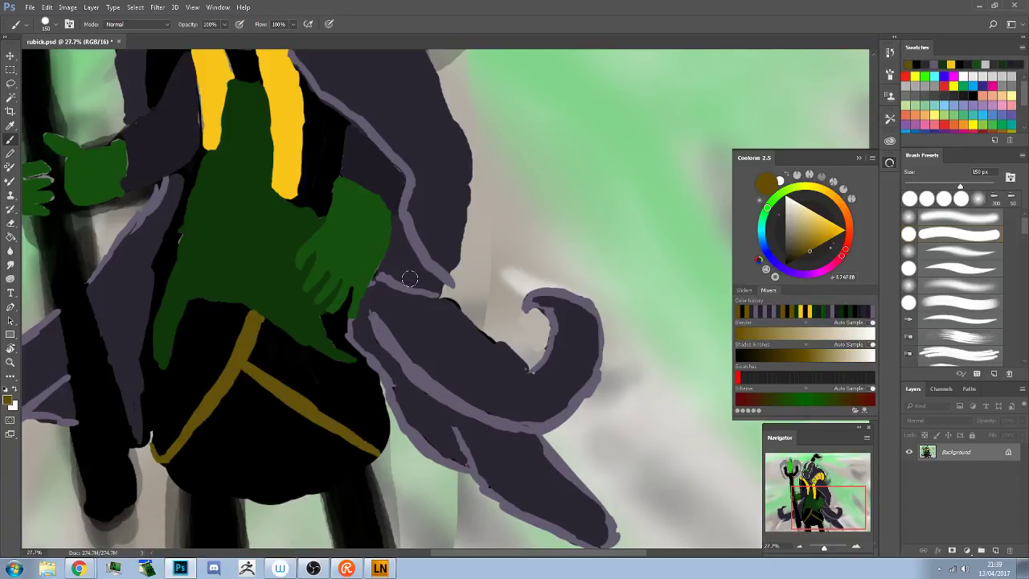
With a 90 px brush in torso green, repaint the hand's thumb edge and the grey finger highlight
scroll(430, 263, "down", 2)
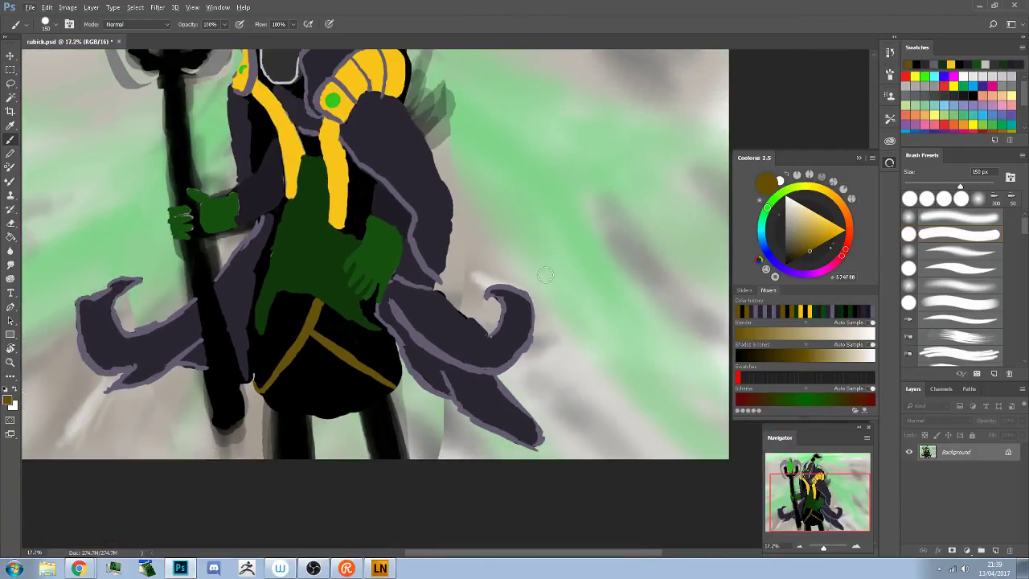
left_click(337, 248, "alt")
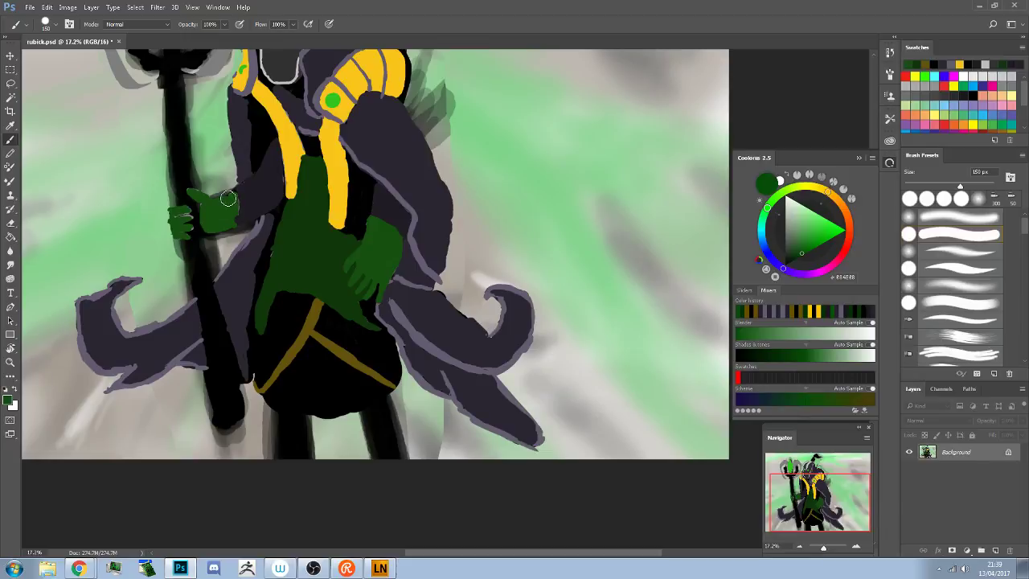
scroll(197, 197, "up", 3)
left_click_drag(168, 230, 296, 273)
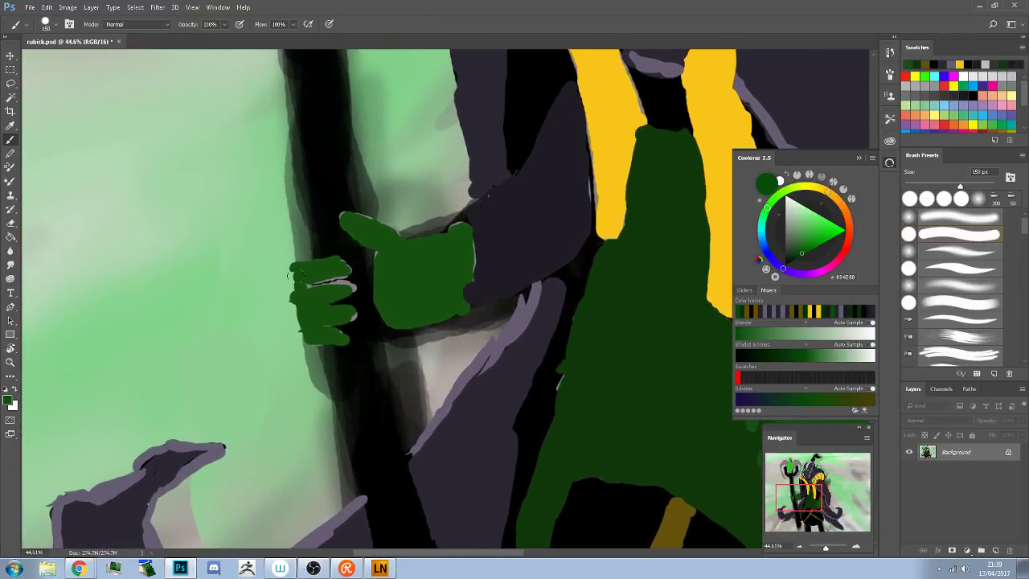
key("bracketleft")
key("bracketleft")
key("bracketleft")
mouse_move(290, 274)
left_mouse_down()
mouse_move(304, 333)
mouse_move(312, 291)
left_mouse_up()
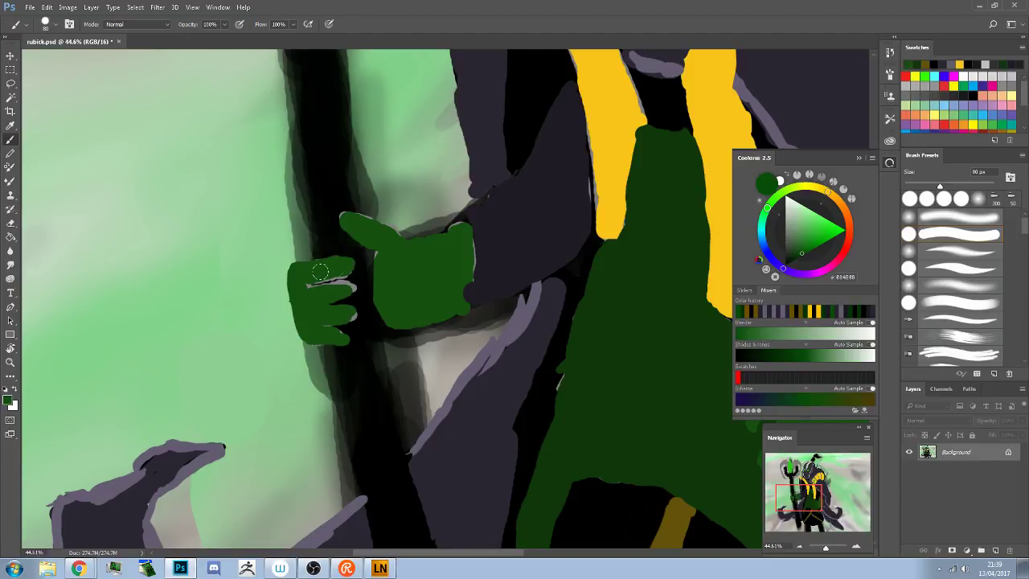
mouse_move(320, 271)
left_mouse_down()
mouse_move(350, 269)
mouse_move(297, 278)
mouse_move(344, 270)
mouse_move(311, 281)
mouse_move(351, 282)
mouse_move(323, 293)
mouse_move(353, 290)
mouse_move(343, 316)
mouse_move(356, 310)
mouse_move(333, 311)
mouse_move(346, 310)
mouse_move(349, 330)
mouse_move(331, 335)
mouse_move(351, 331)
mouse_move(321, 333)
mouse_move(357, 327)
mouse_move(334, 326)
mouse_move(348, 326)
mouse_move(330, 304)
mouse_move(353, 299)
mouse_move(325, 301)
mouse_move(360, 295)
mouse_move(307, 283)
mouse_move(353, 273)
left_mouse_up()
Paint near-black finger gaps and the lower edge, and fill the gap between the hands green
left_click(343, 323, "alt")
left_click(332, 267, "alt")
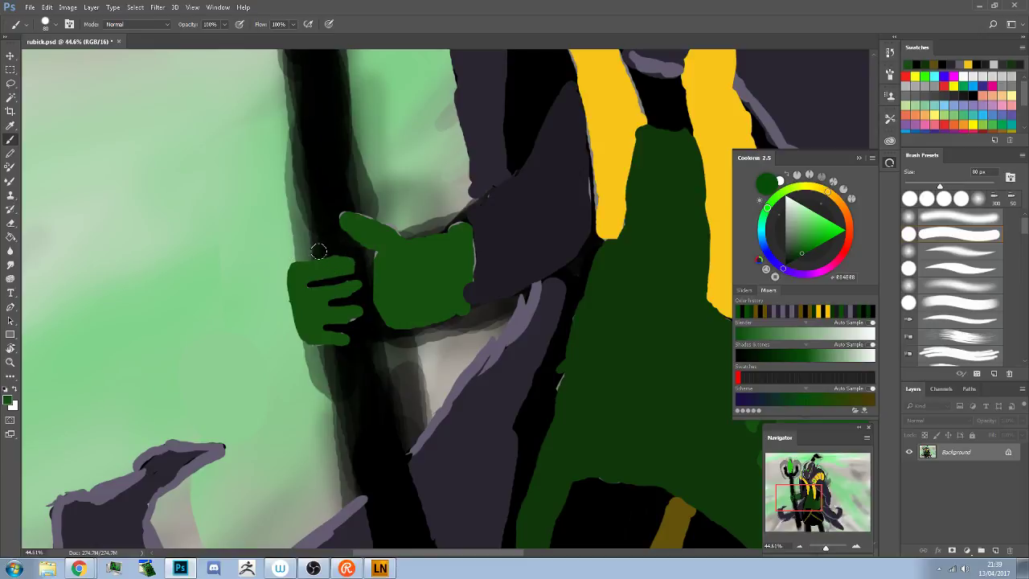
mouse_move(318, 251)
left_mouse_down()
mouse_move(369, 253)
mouse_move(385, 323)
left_mouse_up()
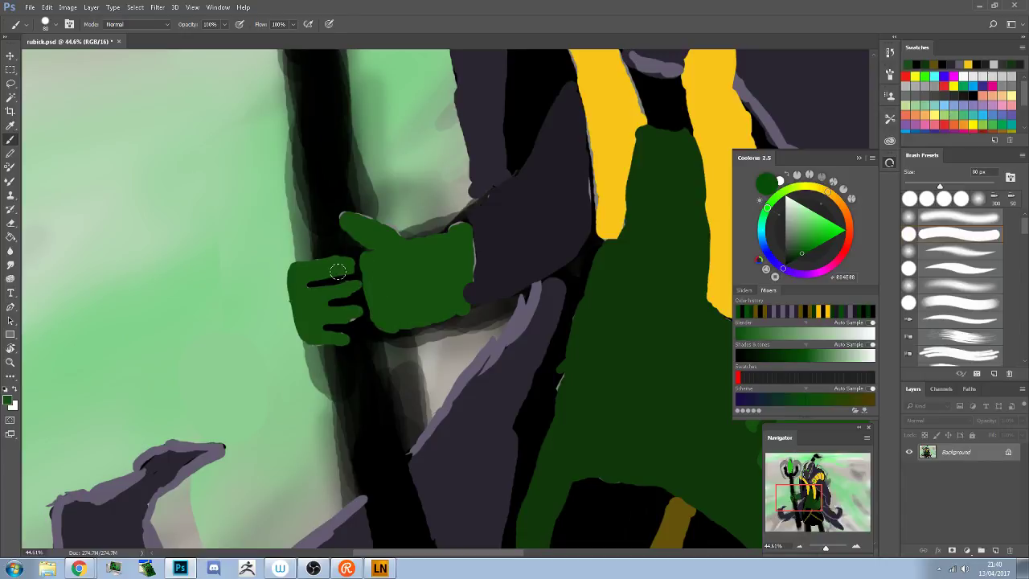
left_click(336, 299, "alt")
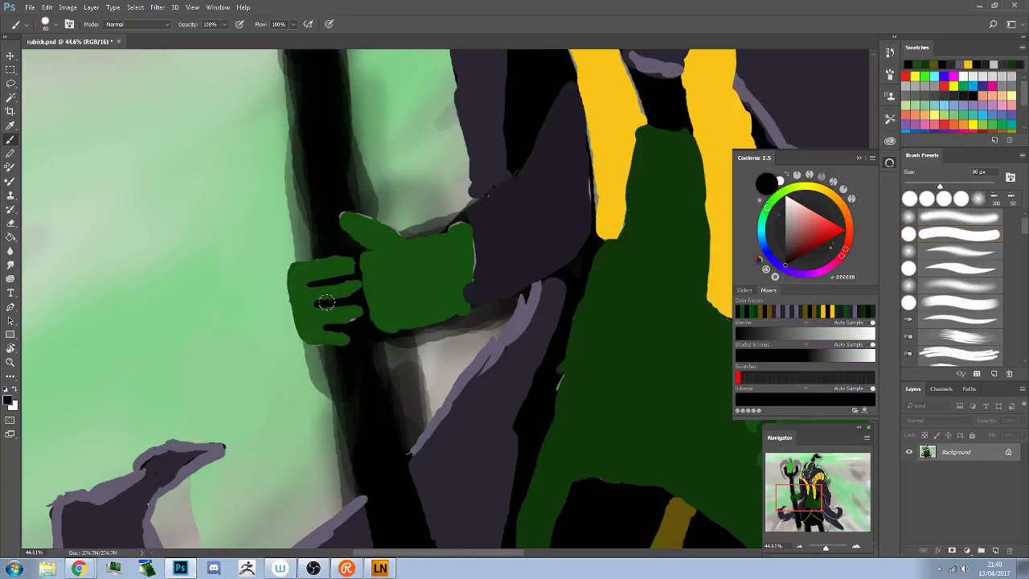
mouse_move(325, 301)
left_mouse_down()
mouse_move(341, 301)
mouse_move(321, 301)
left_mouse_up()
left_click(328, 336, "alt")
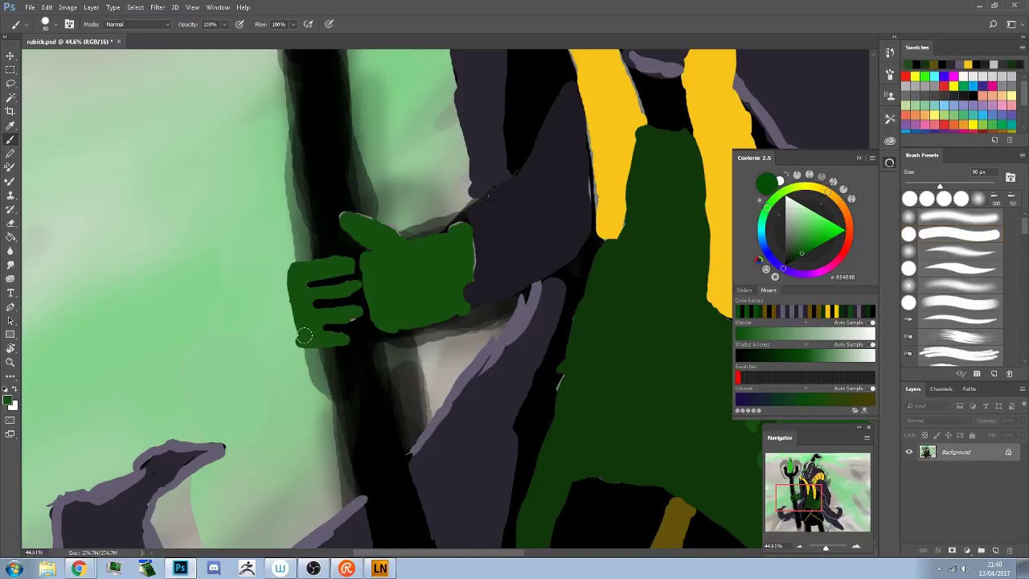
left_click(359, 322, "alt")
mouse_move(360, 322)
left_mouse_down()
mouse_move(321, 323)
mouse_move(352, 319)
left_mouse_up()
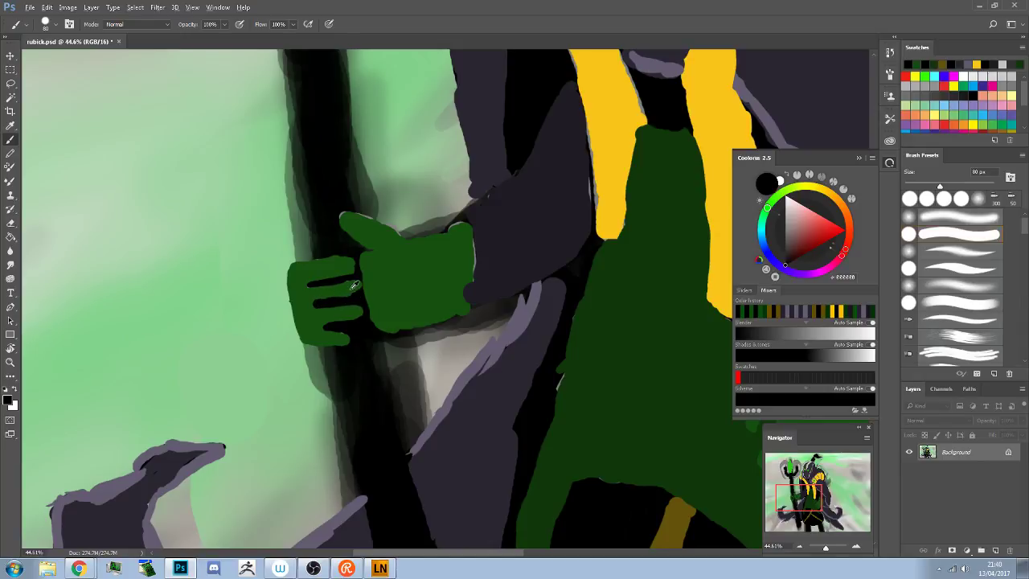
Extend the green thumb up-left over the staff using the hand's dark green
left_click(347, 289, "alt")
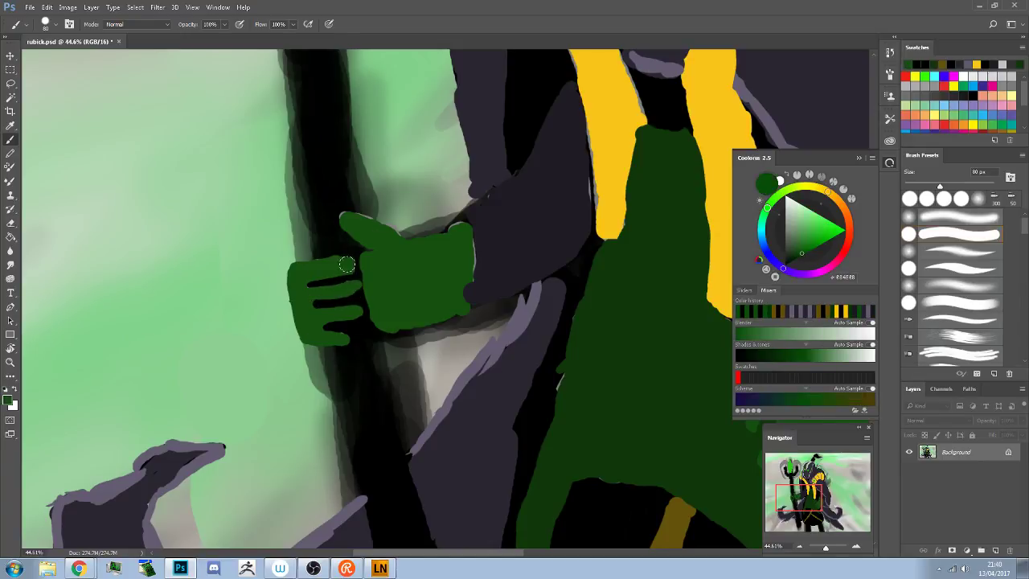
left_click(340, 252, "alt")
left_click(332, 211, "alt")
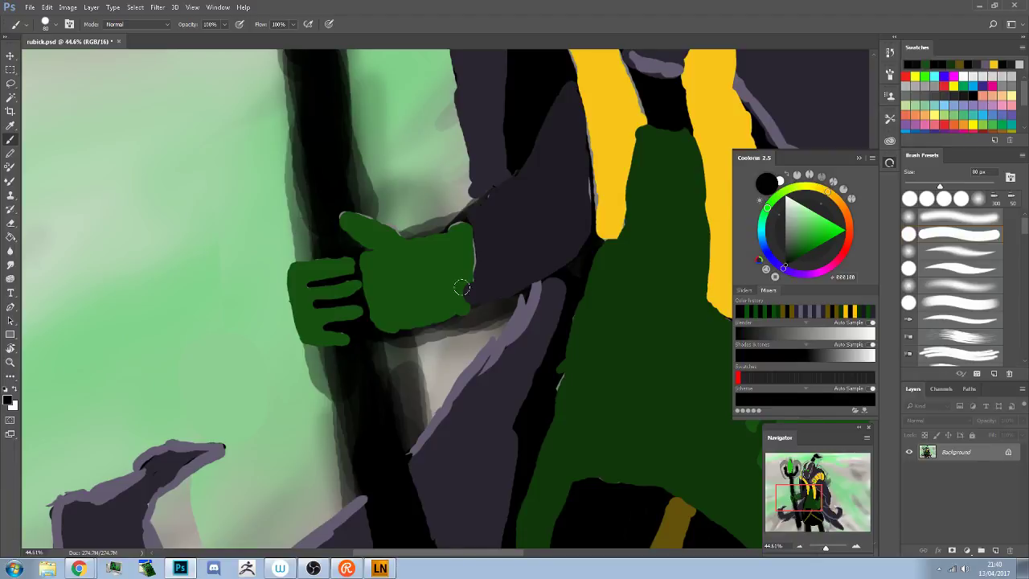
left_click(363, 223, "alt")
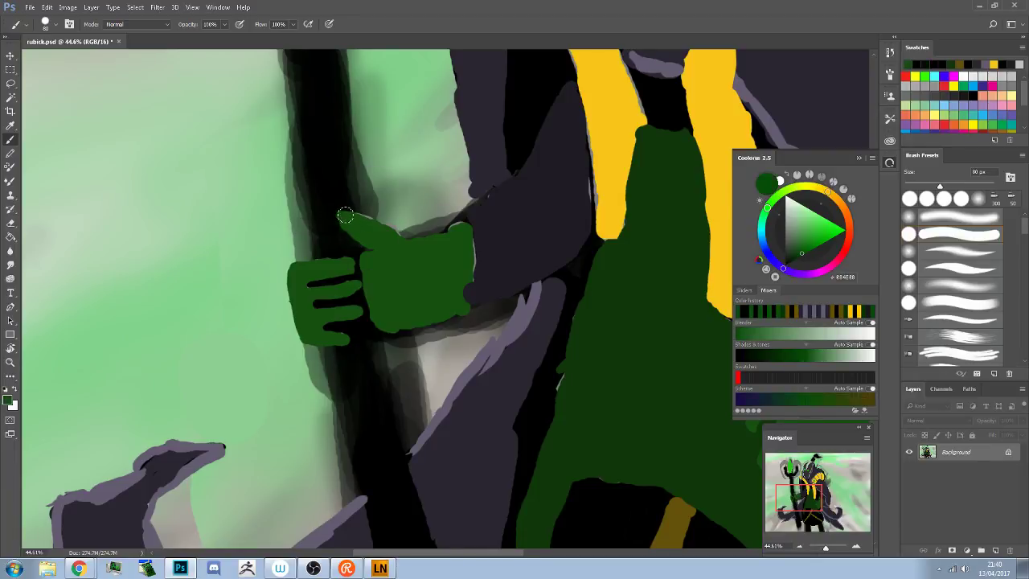
left_click_drag(342, 217, 397, 233)
Fill out the hand's right and top edges, and run the dark sleeve edge along the top
mouse_move(470, 253)
left_mouse_down()
mouse_move(472, 297)
mouse_move(447, 310)
mouse_move(471, 292)
mouse_move(463, 290)
mouse_move(434, 318)
left_mouse_up()
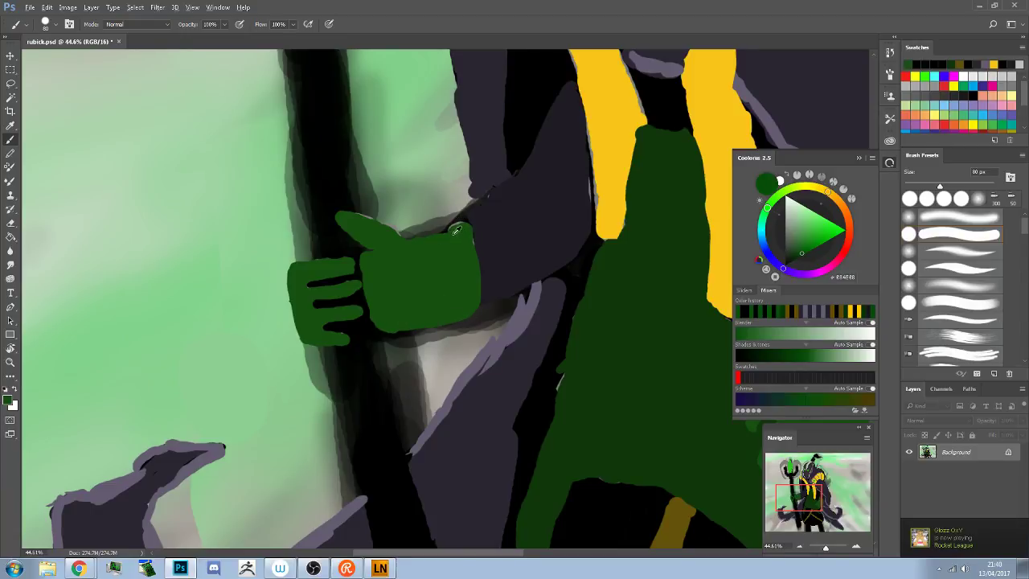
mouse_move(457, 227)
left_mouse_down()
mouse_move(437, 232)
mouse_move(471, 230)
mouse_move(479, 279)
left_mouse_up()
left_click(486, 224, "alt")
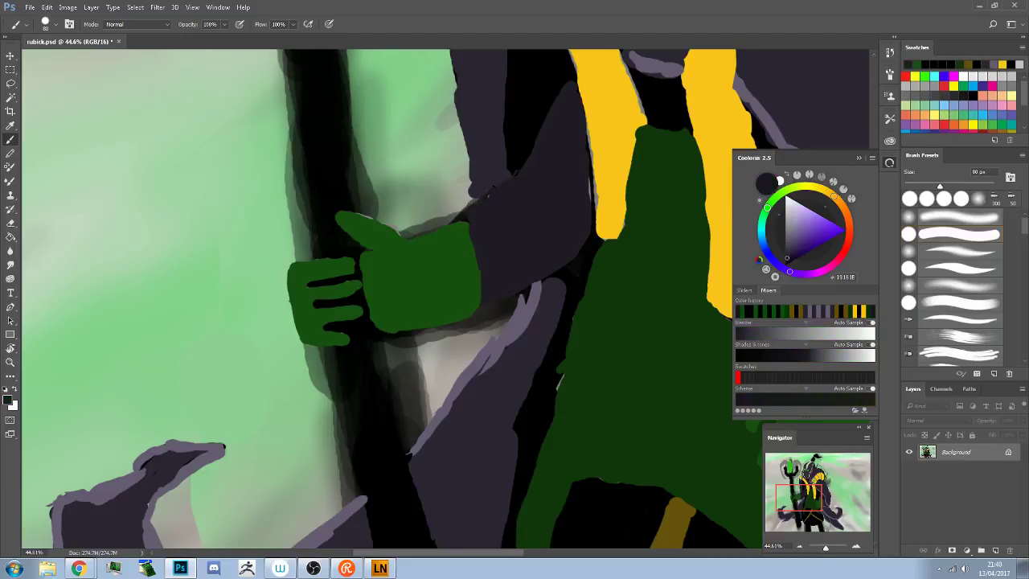
mouse_move(480, 207)
left_mouse_down()
mouse_move(459, 233)
mouse_move(458, 215)
mouse_move(418, 233)
left_mouse_up()
left_click(460, 222, "alt")
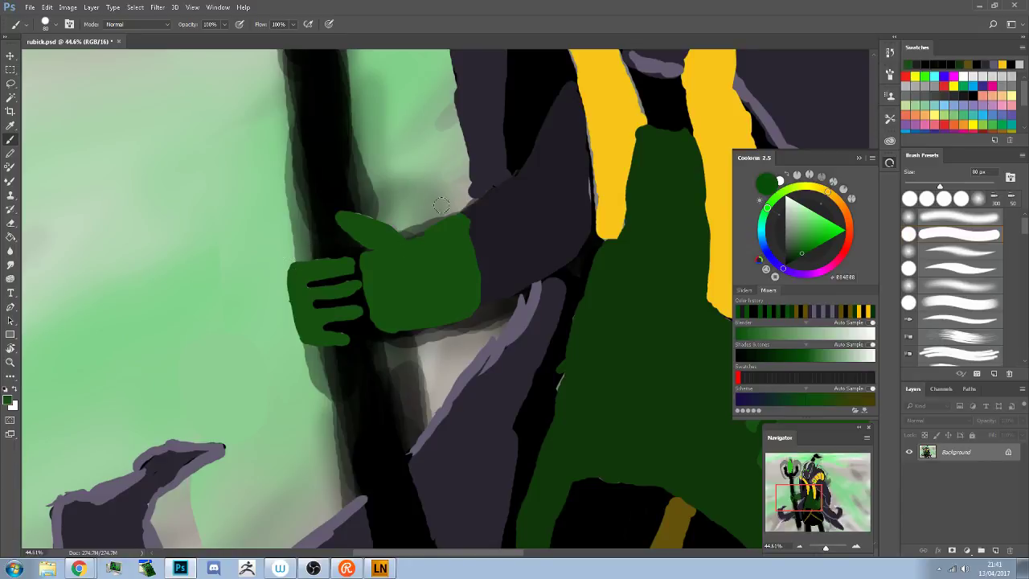
Frame the staff head and upper body, undoing a stray green dab in the staff loop
scroll(455, 241, "down", 3)
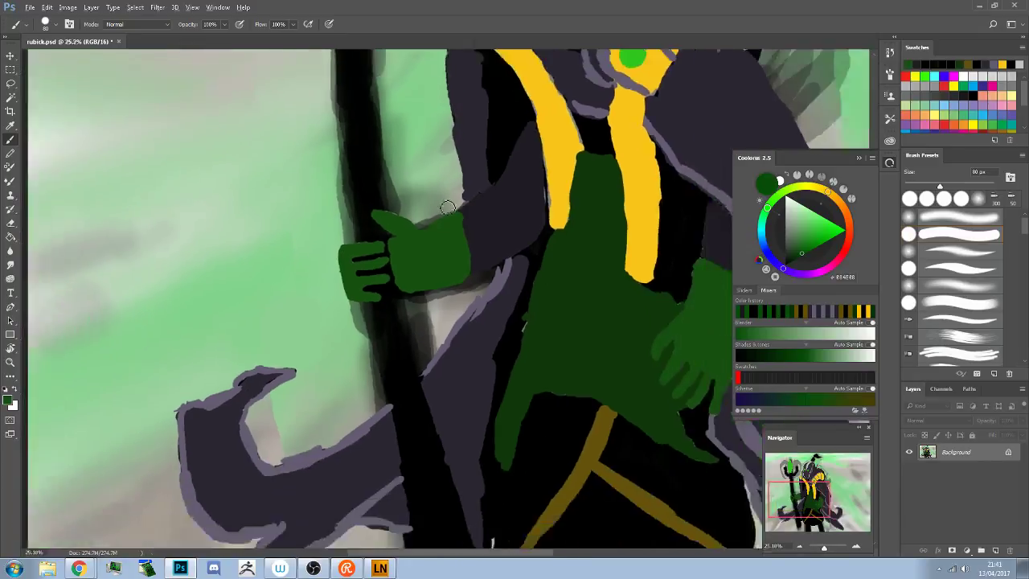
scroll(457, 191, "up", 2)
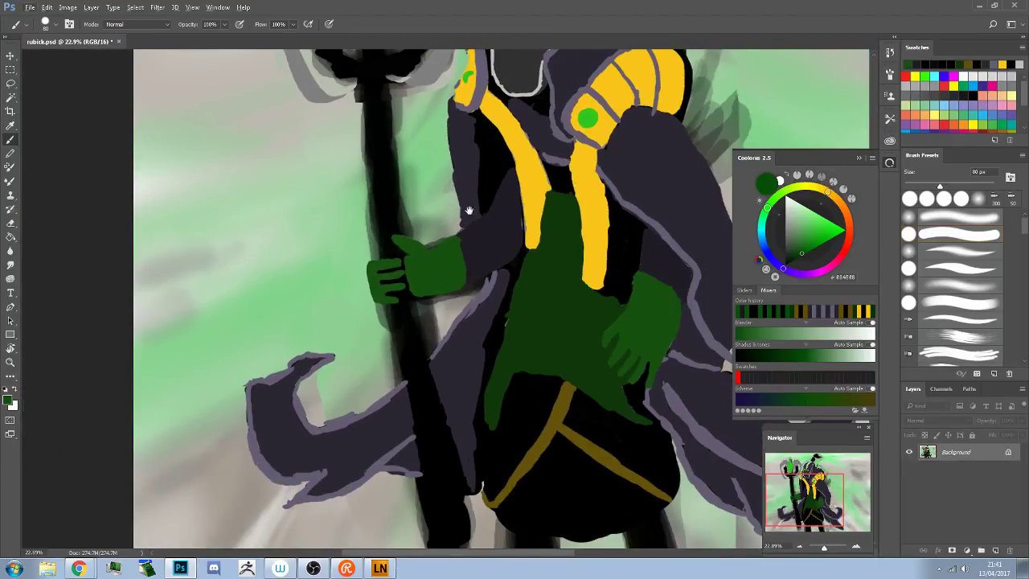
left_click_drag(422, 174, 407, 482)
left_click(416, 300)
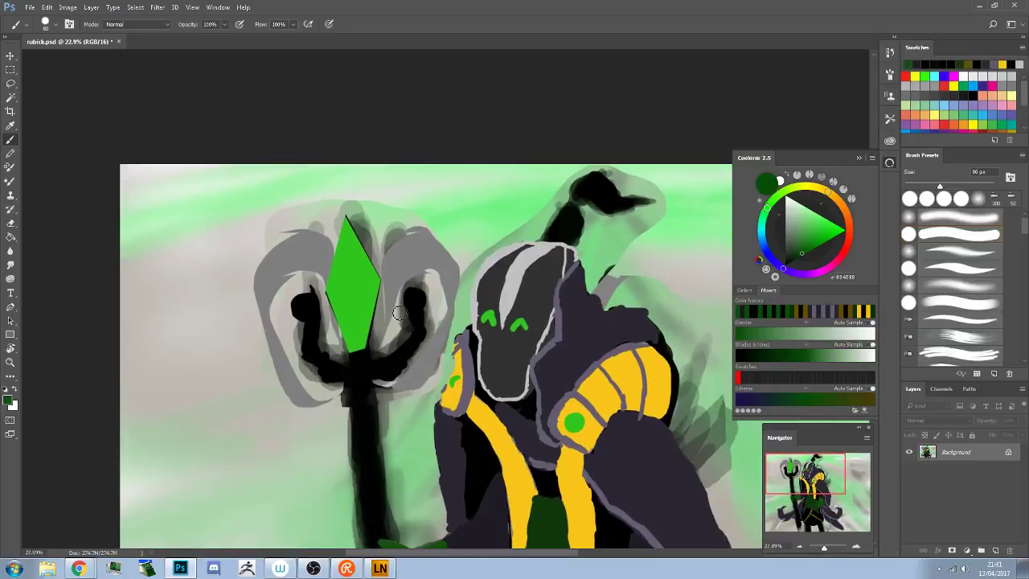
key("ctrl+z")
left_click(543, 368, "alt")
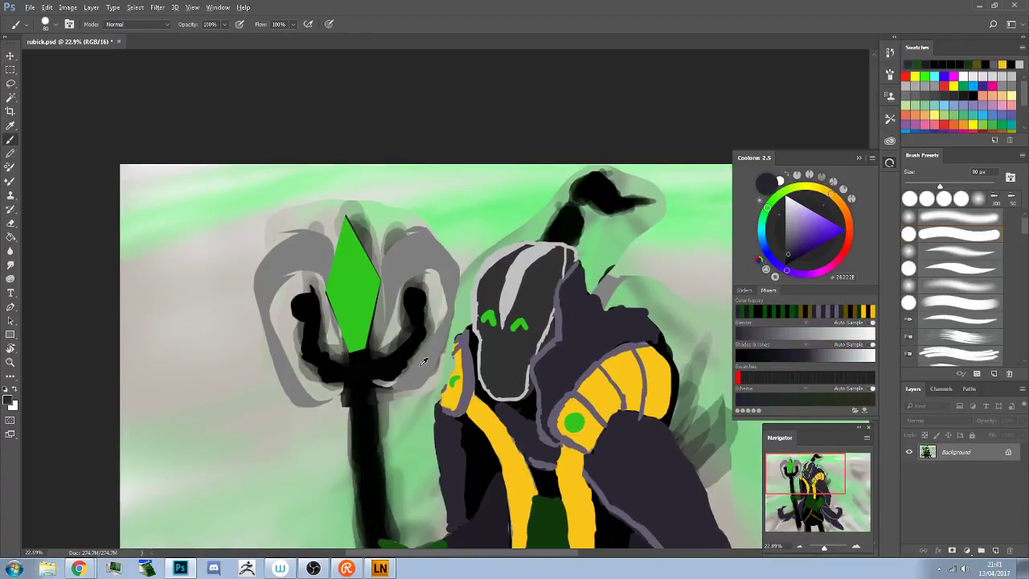
mouse_move(424, 361)
left_mouse_down()
mouse_move(417, 253)
mouse_move(419, 322)
mouse_move(364, 265)
mouse_move(360, 326)
mouse_move(379, 351)
mouse_move(439, 315)
mouse_move(368, 287)
left_mouse_up()
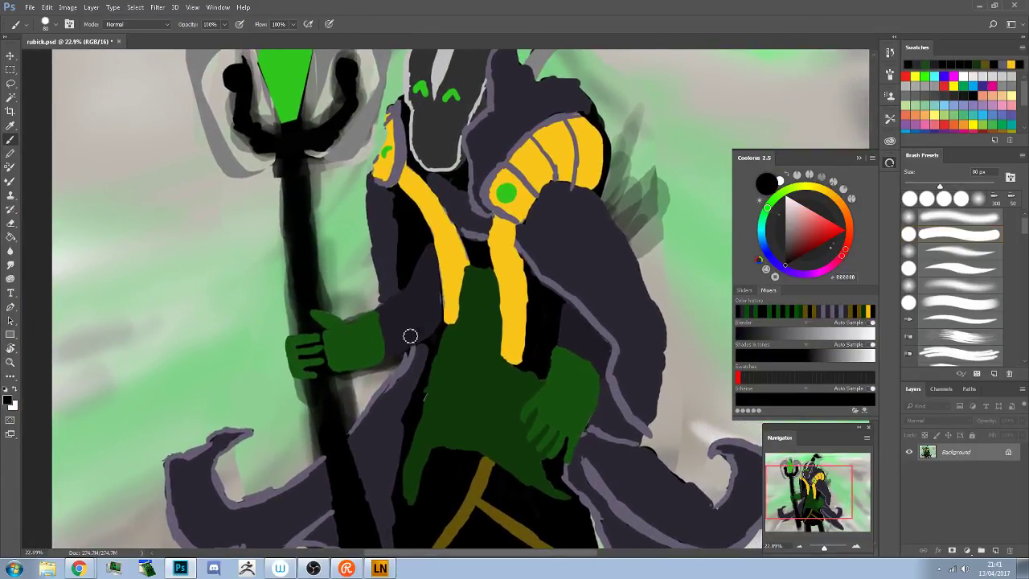
With a 400 px bright green brush, stamp about ten dots over the tabard, removing a misplaced right one
left_click(505, 193, "alt")
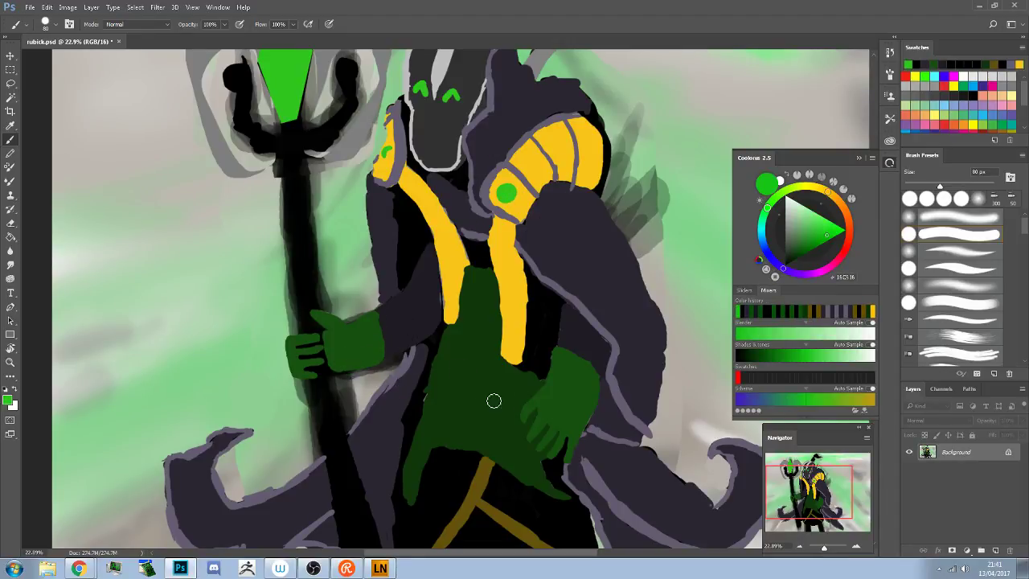
key("bracketright")
key("bracketright")
key("bracketright")
key("bracketright")
key("bracketright")
key("bracketright")
key("bracketright")
key("bracketright")
key("bracketright")
key("bracketright")
left_click(488, 389)
left_click(450, 383)
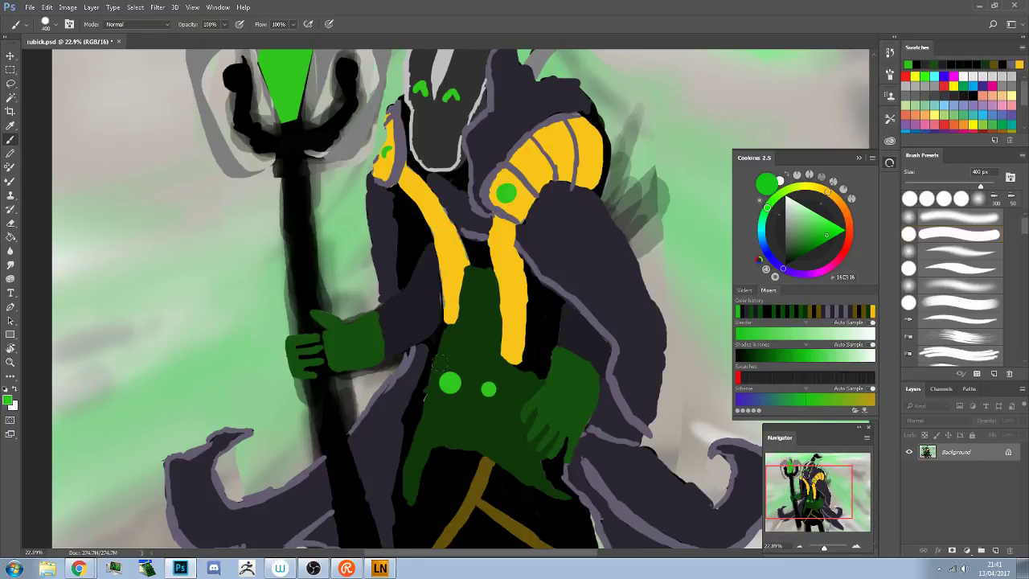
left_click(471, 354)
left_click(487, 313)
left_click(471, 284)
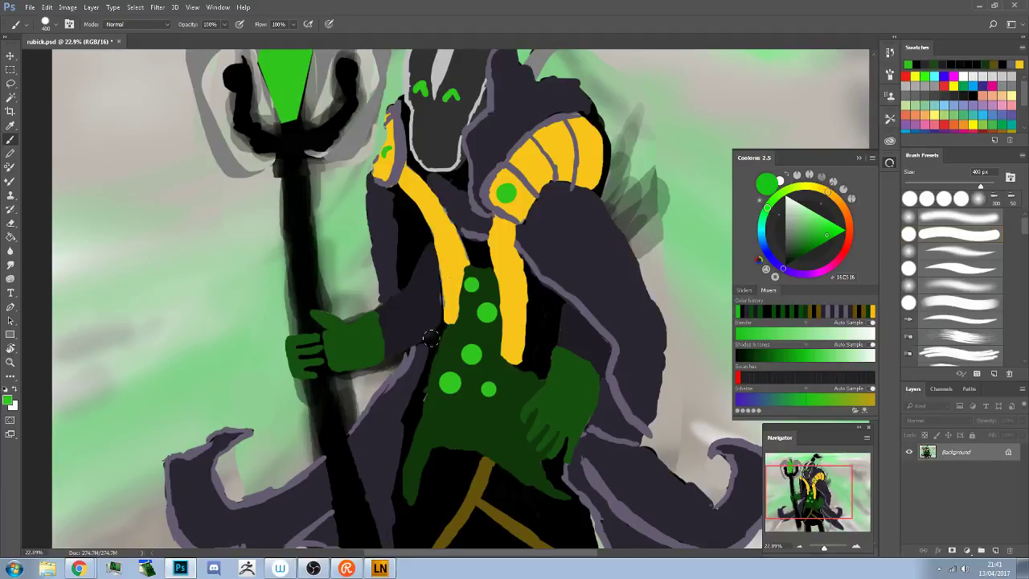
left_click(448, 349)
left_click(525, 379)
key("ctrl+z")
key("ctrl+z")
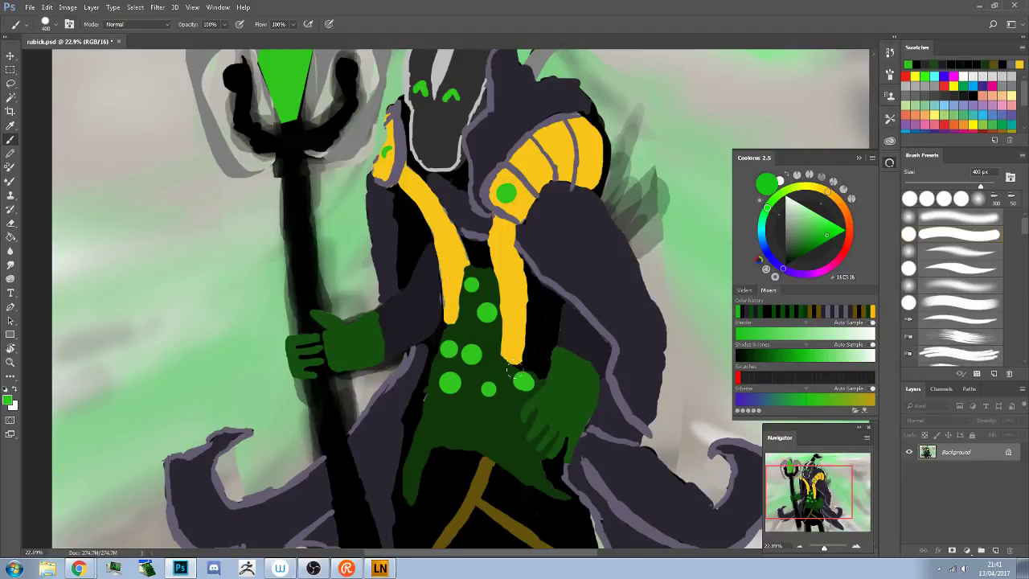
key("ctrl+z")
left_click(517, 445)
left_click(474, 411)
left_click(444, 415)
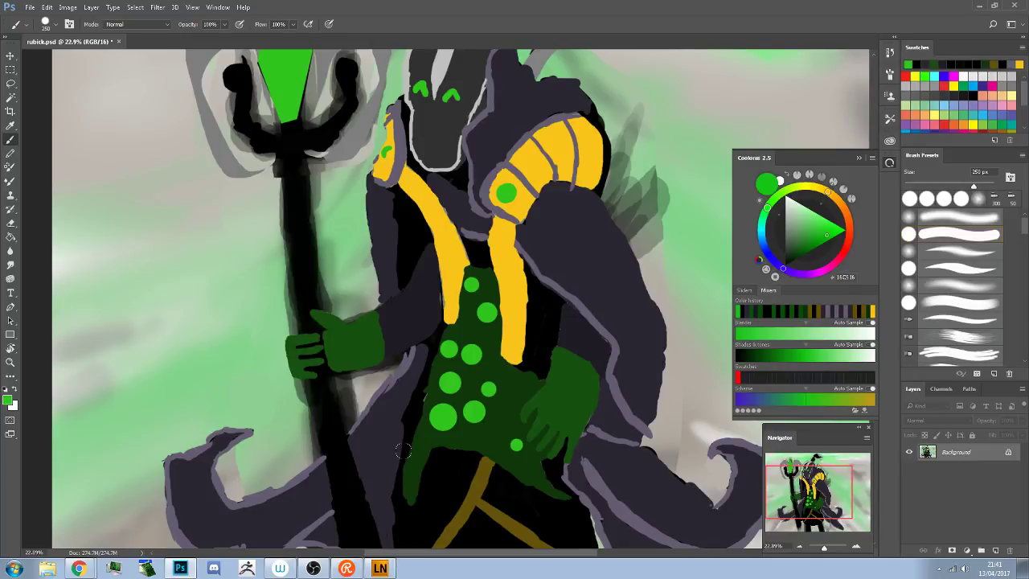
With a smaller brush, add small green dots lower on the tabard, undoing stray marks
key("bracketleft")
key("bracketleft")
left_click(411, 463)
left_click(525, 388)
key("ctrl+z")
left_click_drag(437, 363, 438, 375)
key("ctrl+z")
left_click(505, 419)
left_click(528, 466)
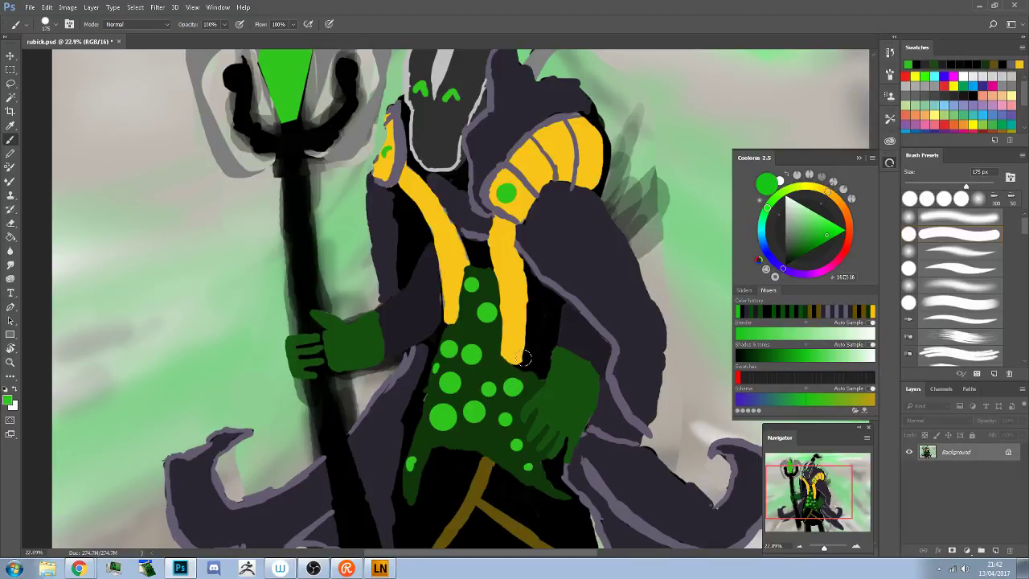
Shade the neck between the yellow straps with dark purple, sampling the surrounding purples and yellow
scroll(515, 374, "down", 4)
scroll(496, 334, "up", 4)
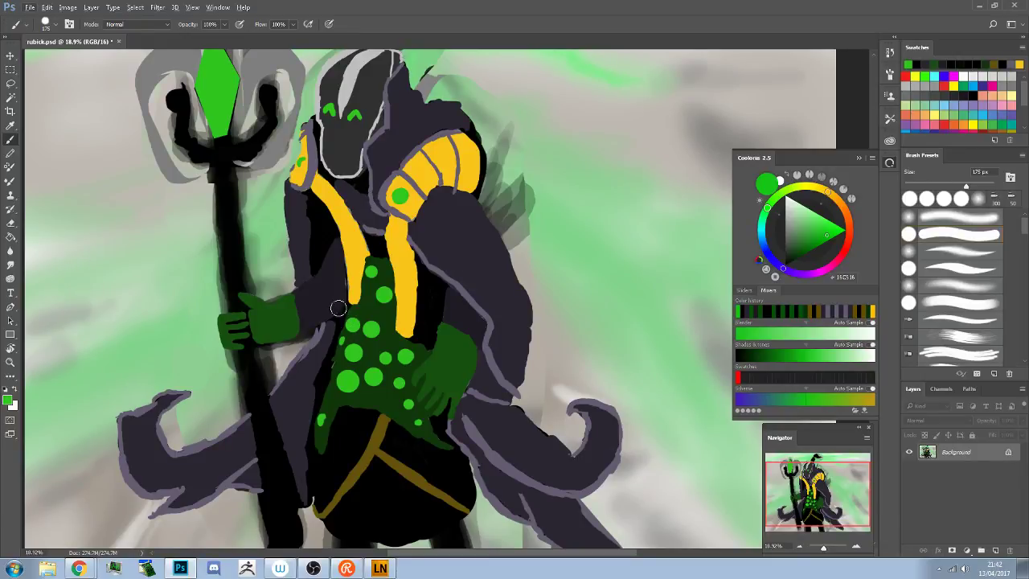
mouse_move(378, 226)
left_mouse_down()
mouse_move(329, 237)
mouse_move(341, 220)
mouse_move(388, 213)
left_mouse_up()
left_click(381, 206, "alt")
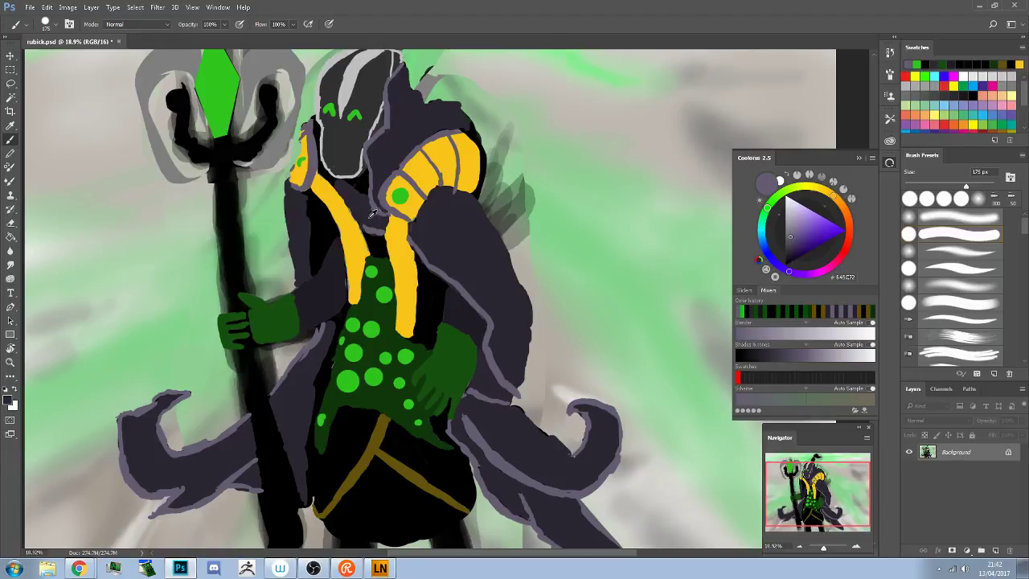
left_click(372, 213, "alt")
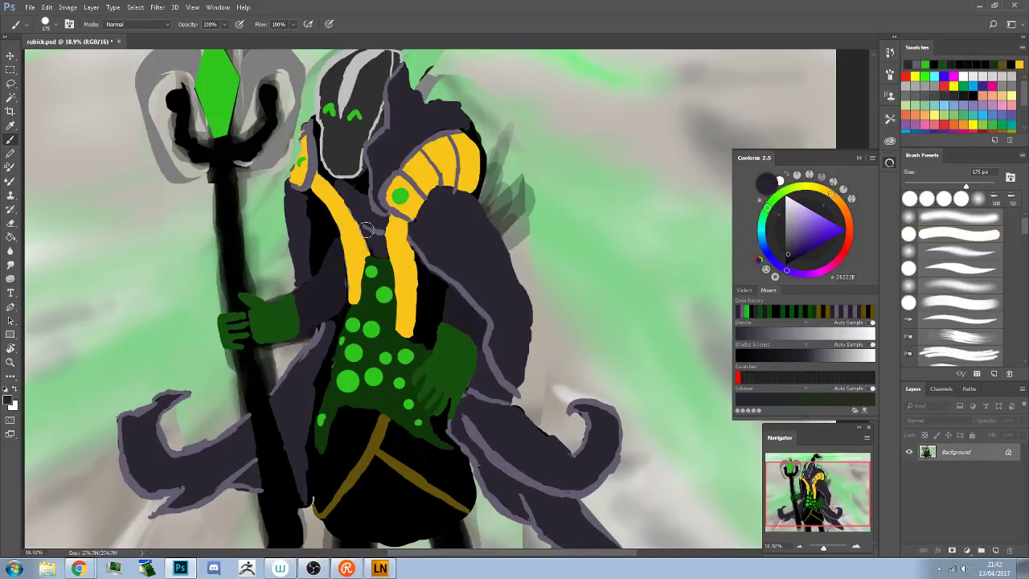
left_click(373, 232, "alt")
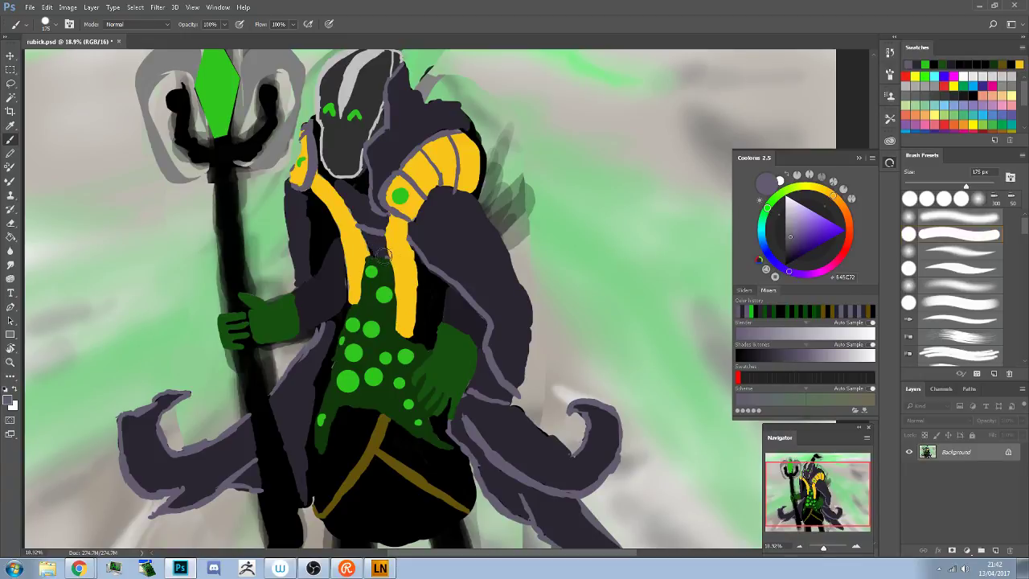
left_click(361, 253, "alt")
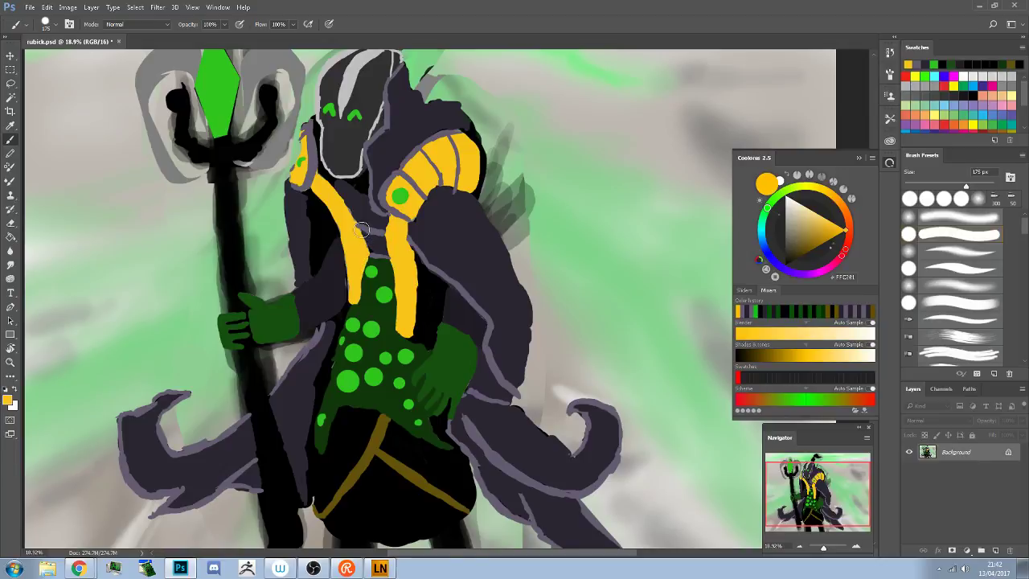
left_click(376, 242, "alt")
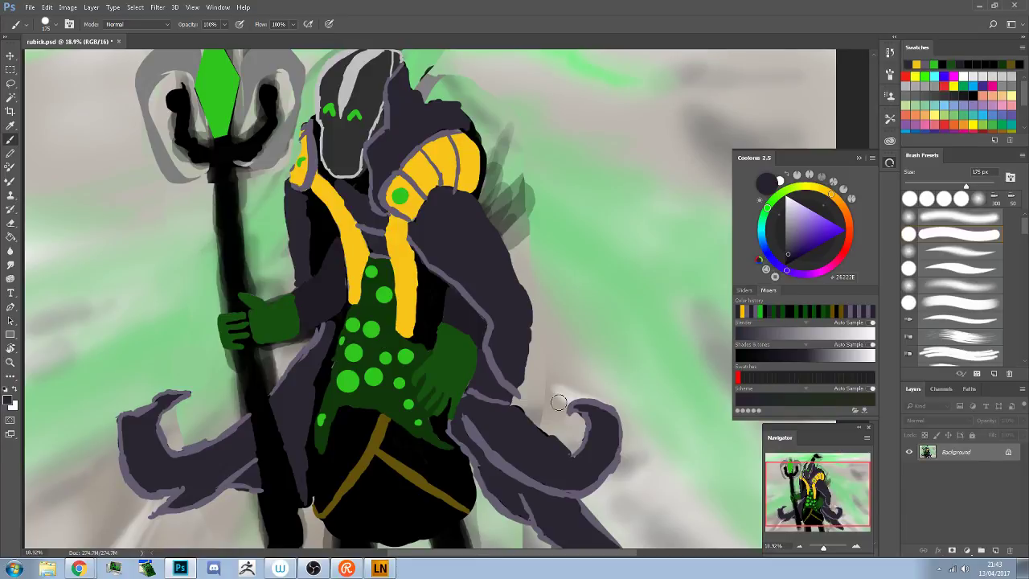
mouse_move(558, 295)
left_mouse_down()
mouse_move(654, 390)
mouse_move(657, 410)
left_mouse_up()
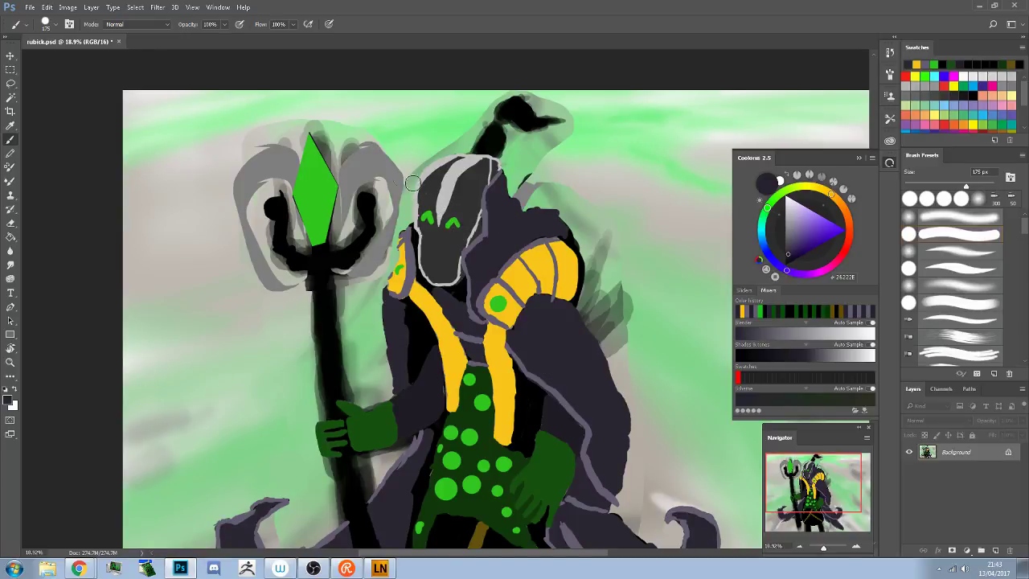
Refine the helmet's left edge with light grey, darkening its upper-left edge with dark grey
left_click(435, 163, "alt")
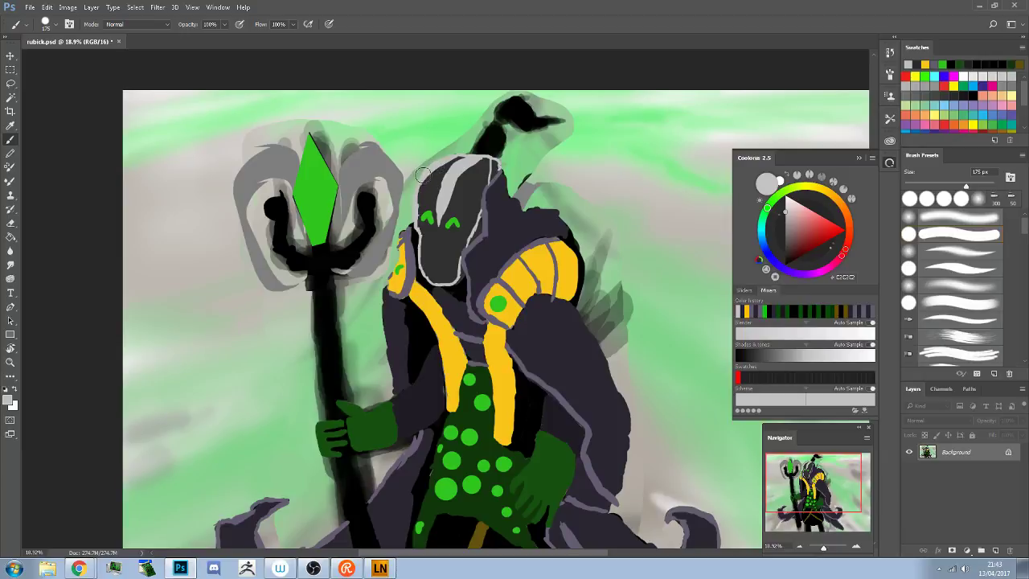
mouse_move(460, 162)
left_mouse_down()
mouse_move(438, 216)
mouse_move(457, 167)
left_mouse_up()
left_click(464, 154, "alt")
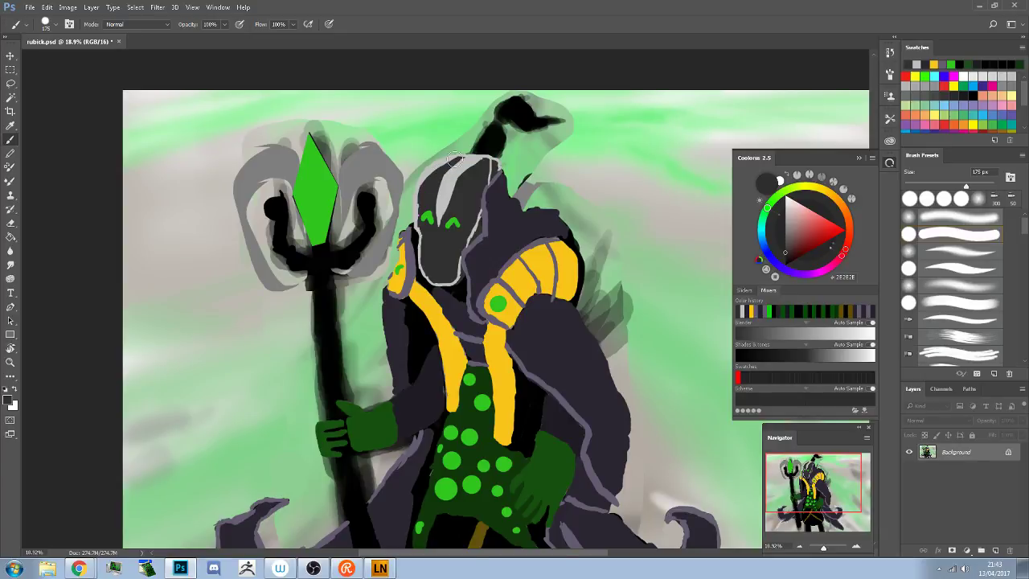
left_click_drag(422, 185, 450, 155)
left_click(460, 173, "alt")
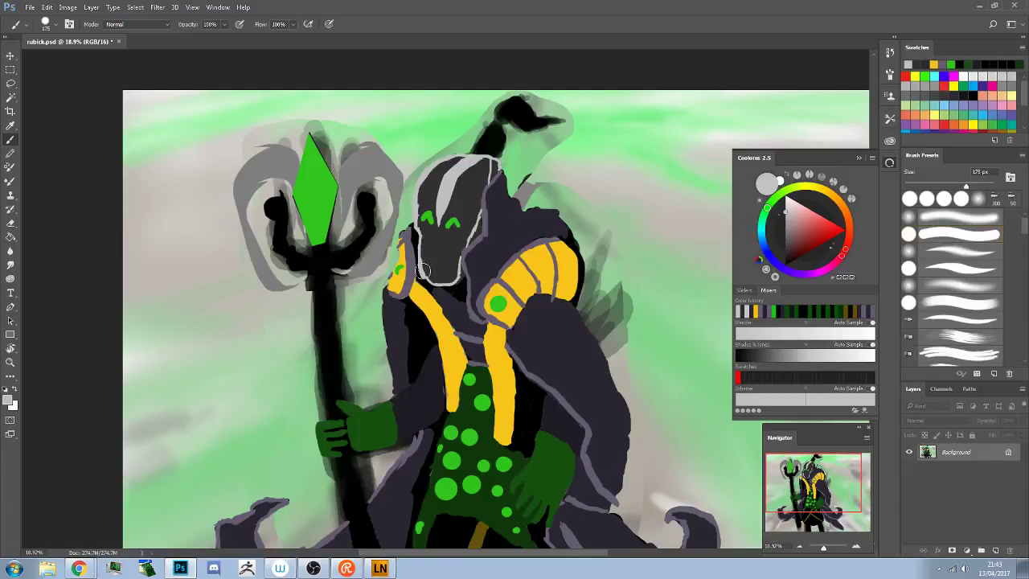
key("z")
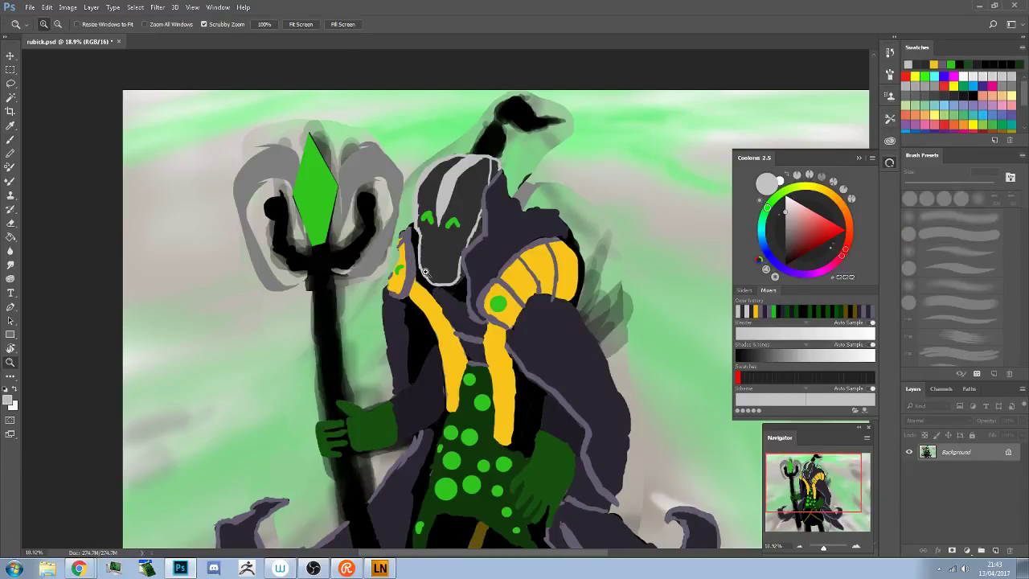
key("b")
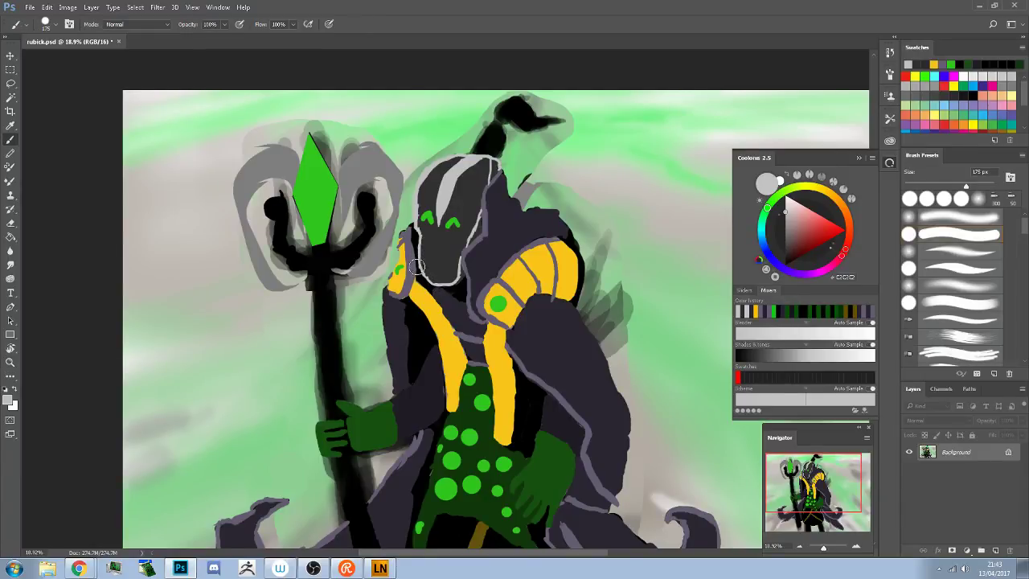
Paint out the light outline beside the chin and along the body's left edge with dark purple
left_click(453, 301, "alt")
left_click_drag(418, 278, 410, 271)
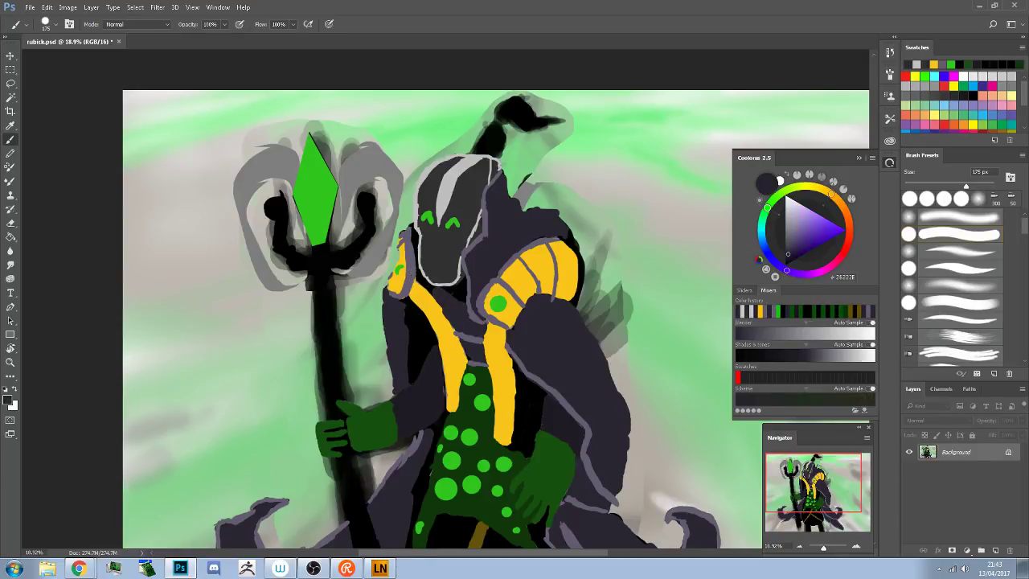
mouse_move(414, 326)
left_mouse_down()
mouse_move(395, 352)
mouse_move(404, 340)
left_mouse_up()
Paint near-black over the tabard's bottom edge, sampling tabard green and belt colours
left_click(523, 399, "alt")
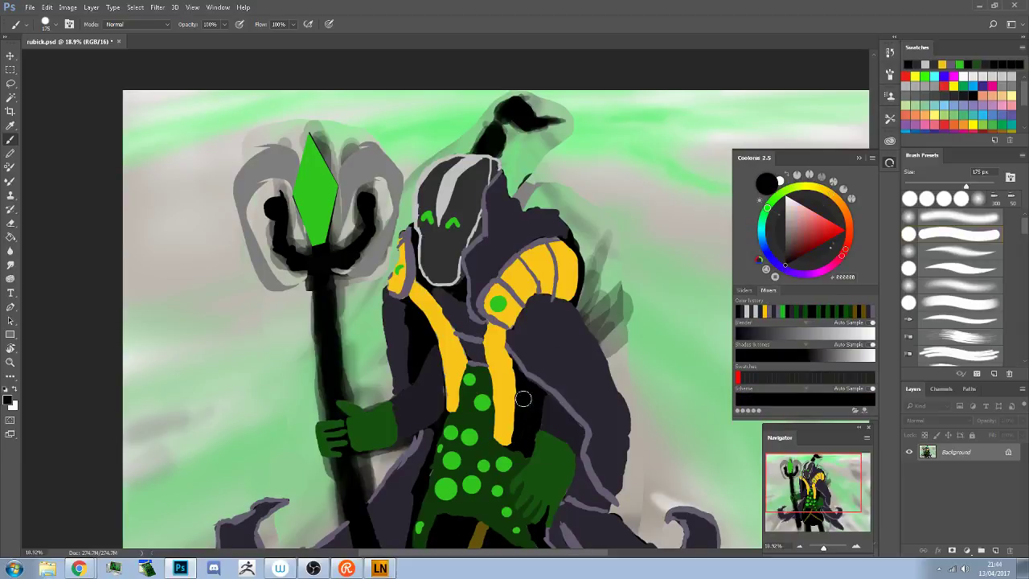
left_click_drag(548, 396, 478, 359)
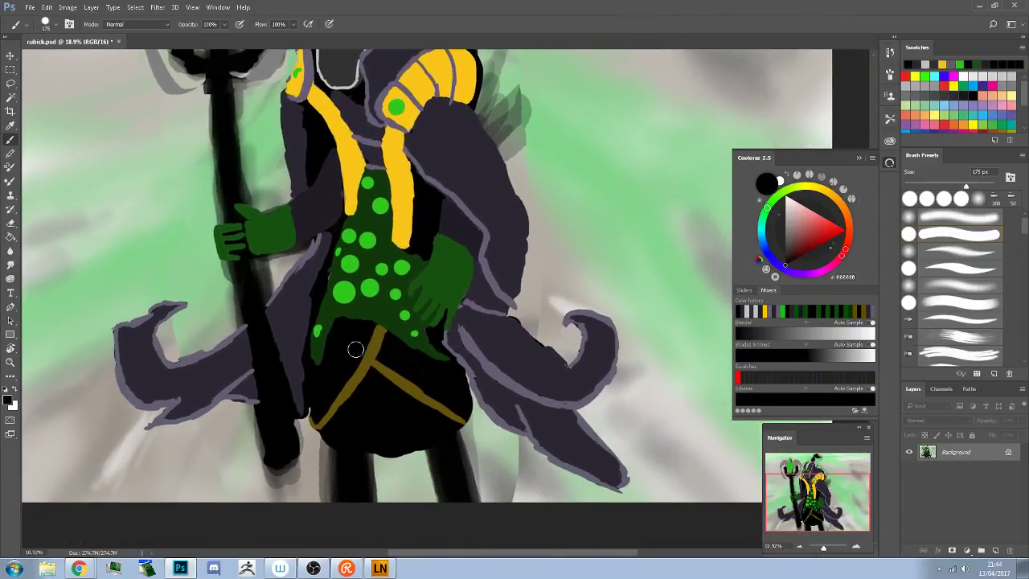
mouse_move(353, 325)
left_mouse_down()
mouse_move(346, 315)
mouse_move(338, 323)
left_mouse_up()
mouse_move(389, 294)
left_mouse_down("alt")
mouse_move(404, 311)
mouse_move(391, 323)
mouse_move(425, 356)
left_mouse_up("alt")
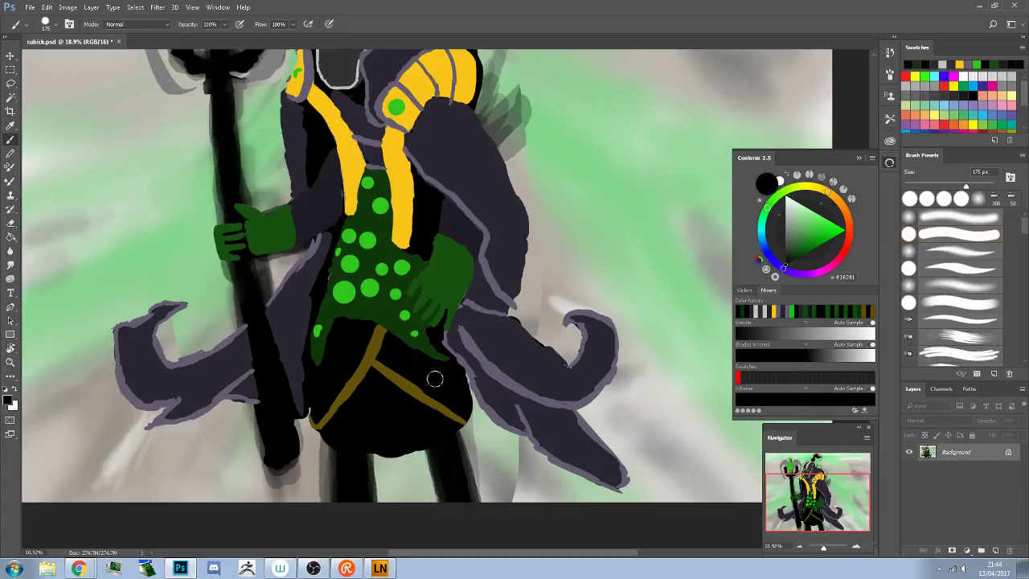
mouse_move(431, 376)
left_mouse_down("alt")
mouse_move(405, 367)
mouse_move(379, 332)
left_mouse_up("alt")
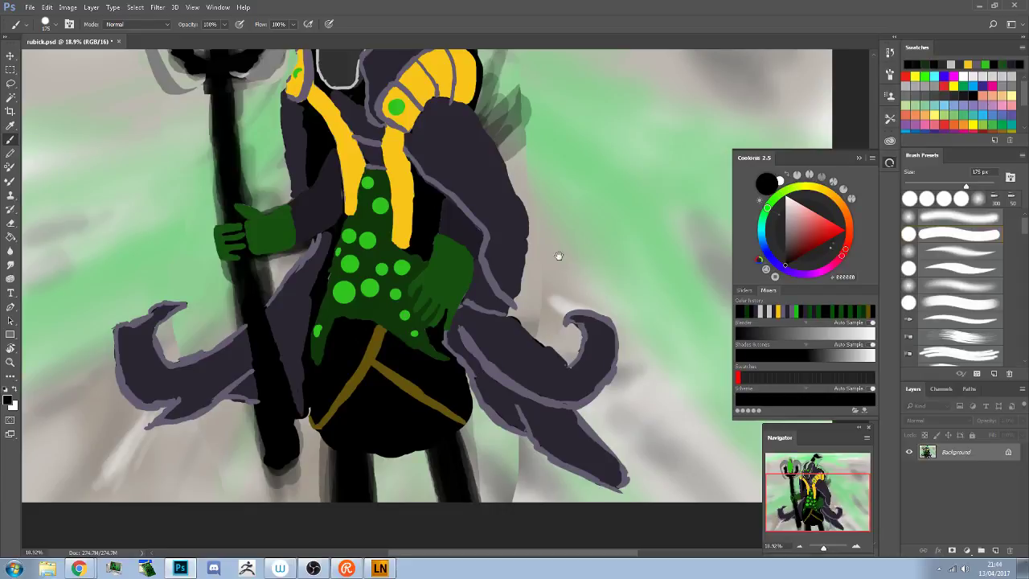
left_click_drag(555, 257, 607, 390)
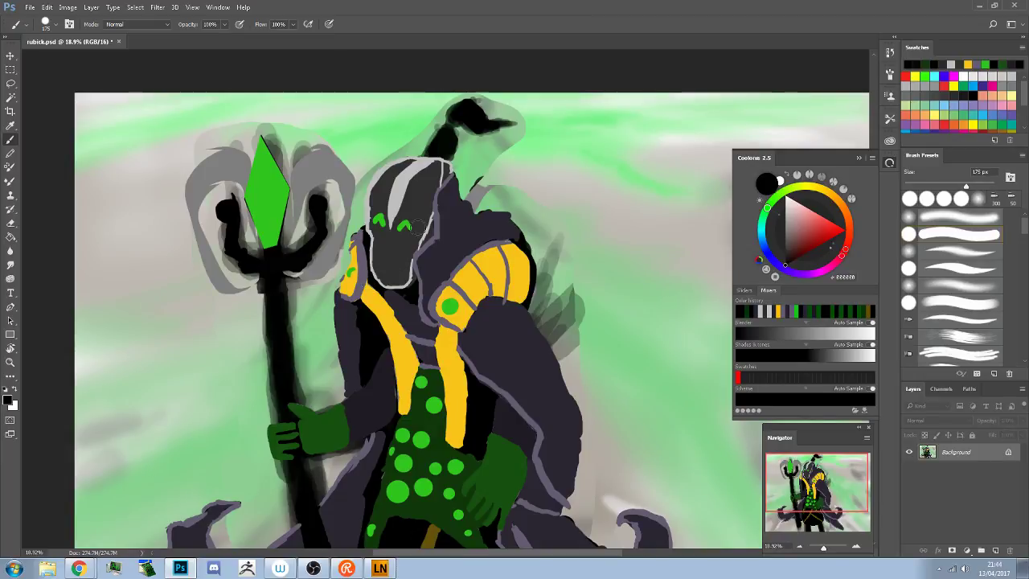
Repaint the right eye in glowing green as an angular slanted shape, undoing a stray purple stroke
mouse_move(497, 163)
left_mouse_down()
mouse_move(514, 174)
mouse_move(495, 190)
left_mouse_up()
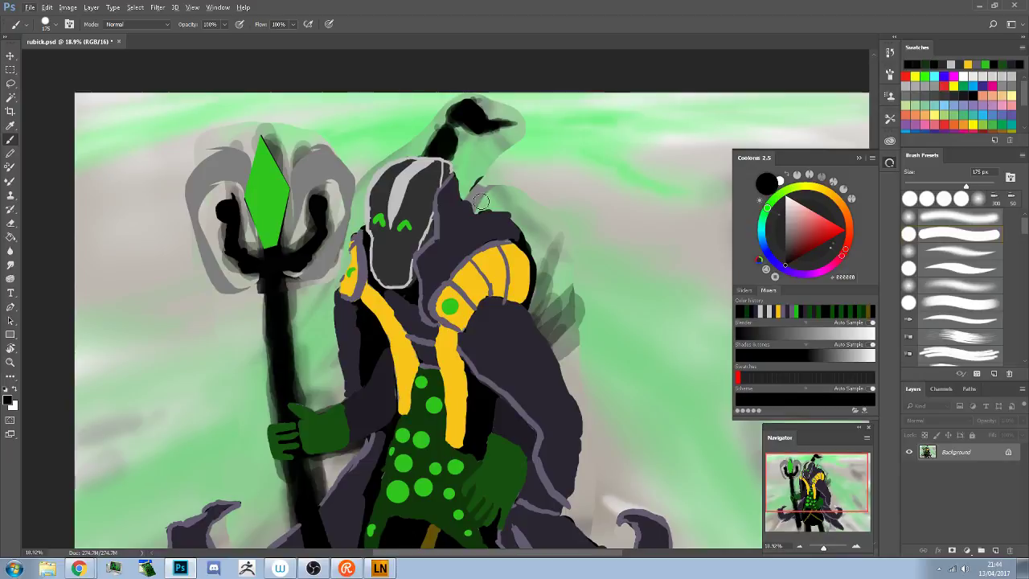
key("ctrl+z")
left_click(405, 226, "alt")
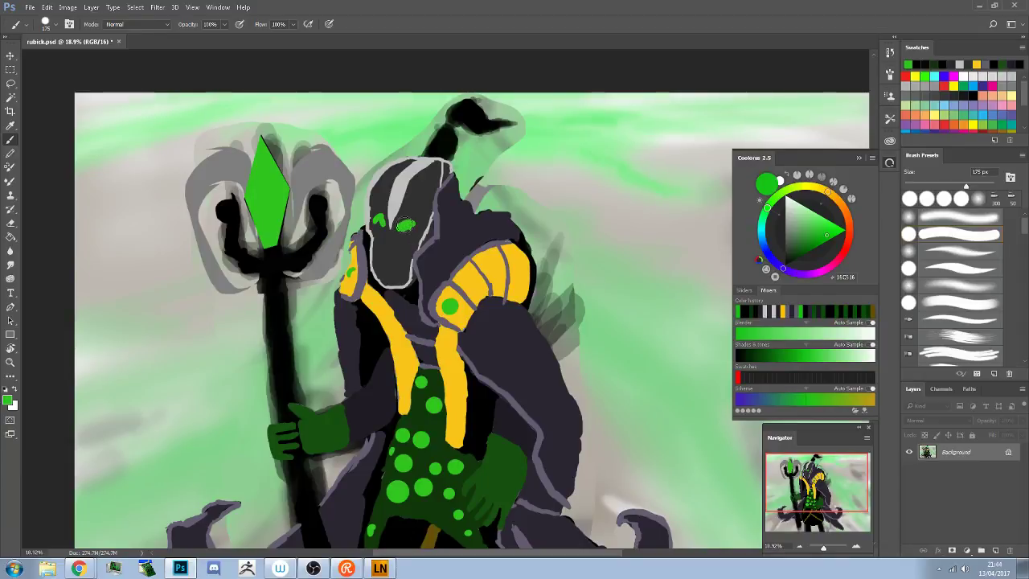
key("ctrl+z")
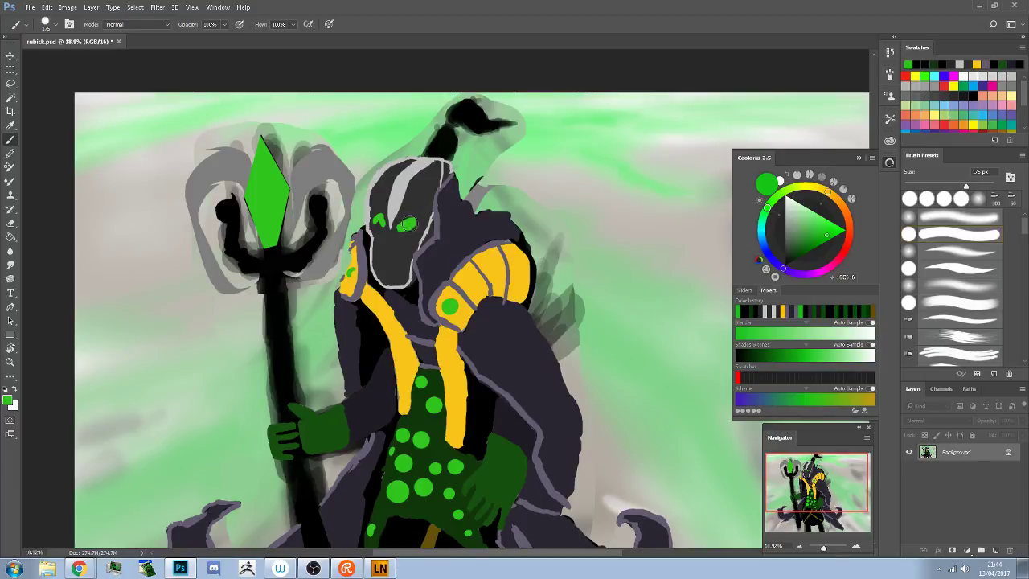
mouse_move(414, 223)
left_mouse_down()
mouse_move(401, 231)
mouse_move(378, 220)
left_mouse_up()
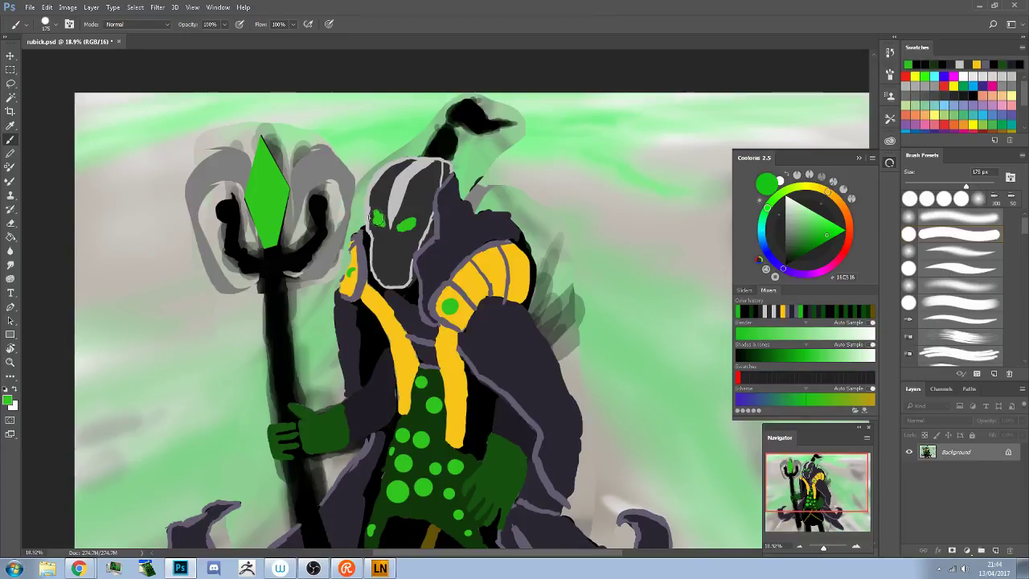
Trim the left eye smaller with the face's dark grey at an 80 px brush
left_click(373, 219, "alt")
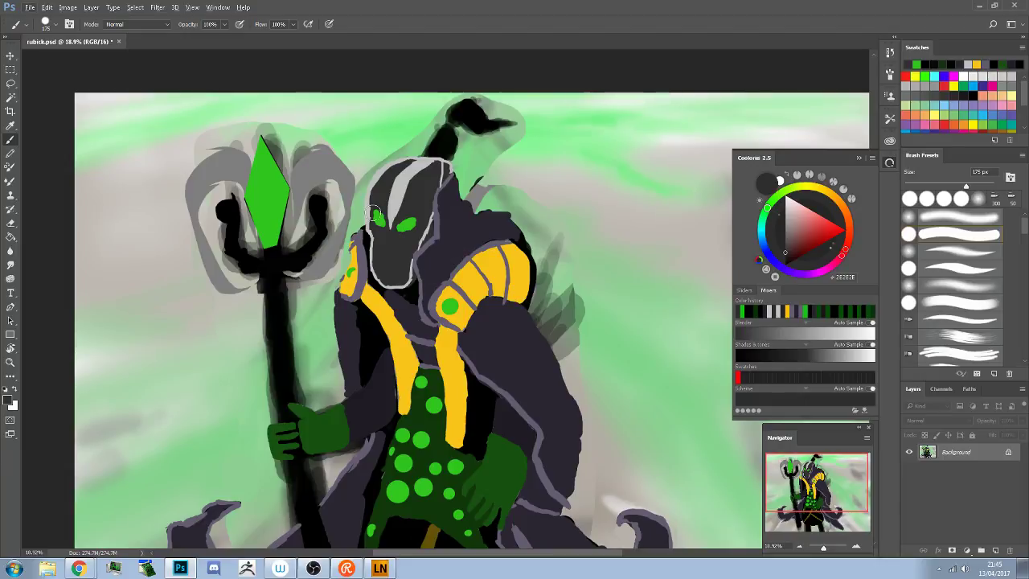
key("bracketleft")
key("bracketleft")
key("bracketleft")
key("bracketleft")
key("bracketleft")
key("bracketleft")
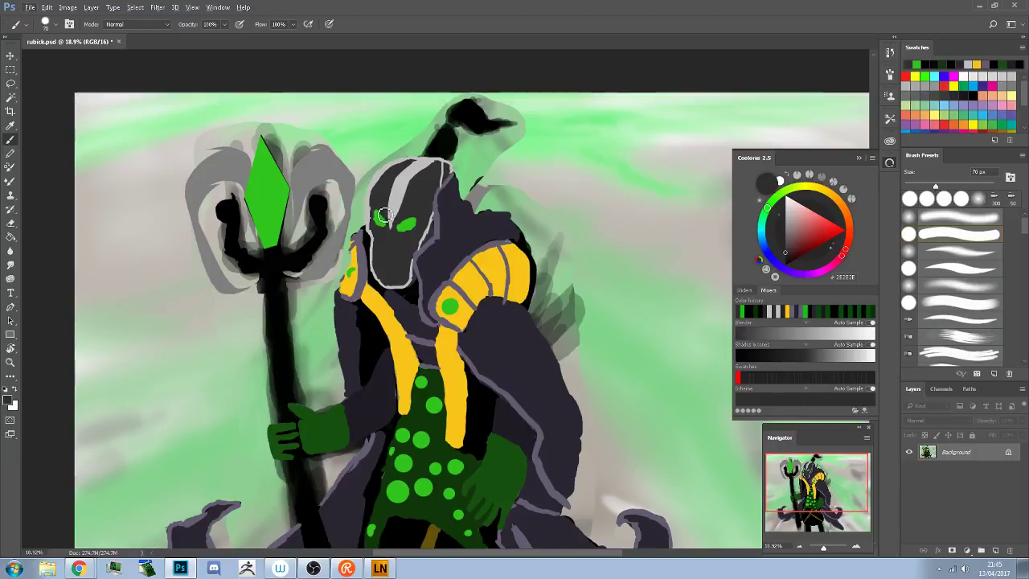
left_click_drag(389, 219, 381, 230)
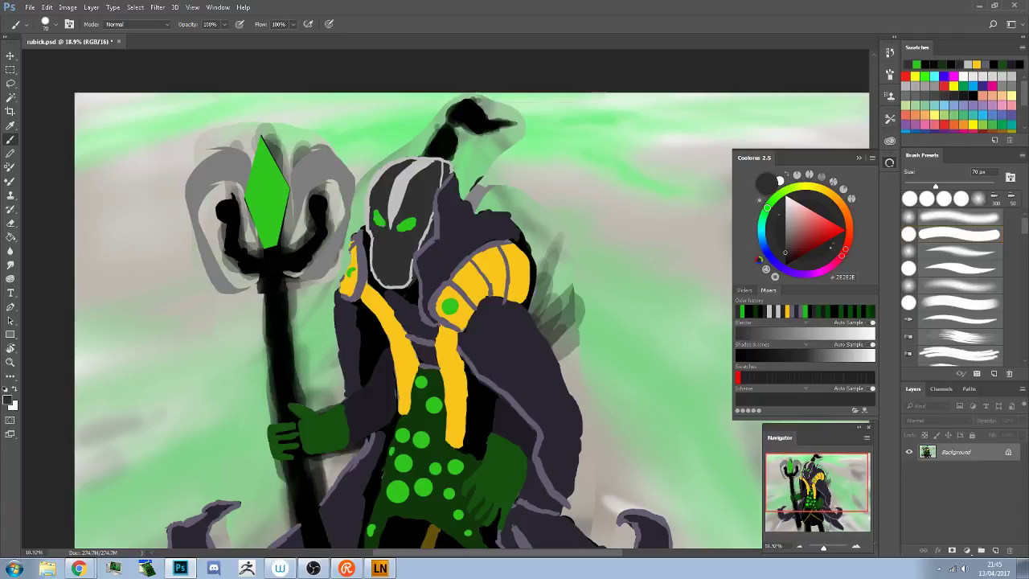
Sample the dark armour purple and pan the canvas up to show the lower body
left_click(383, 221, "alt")
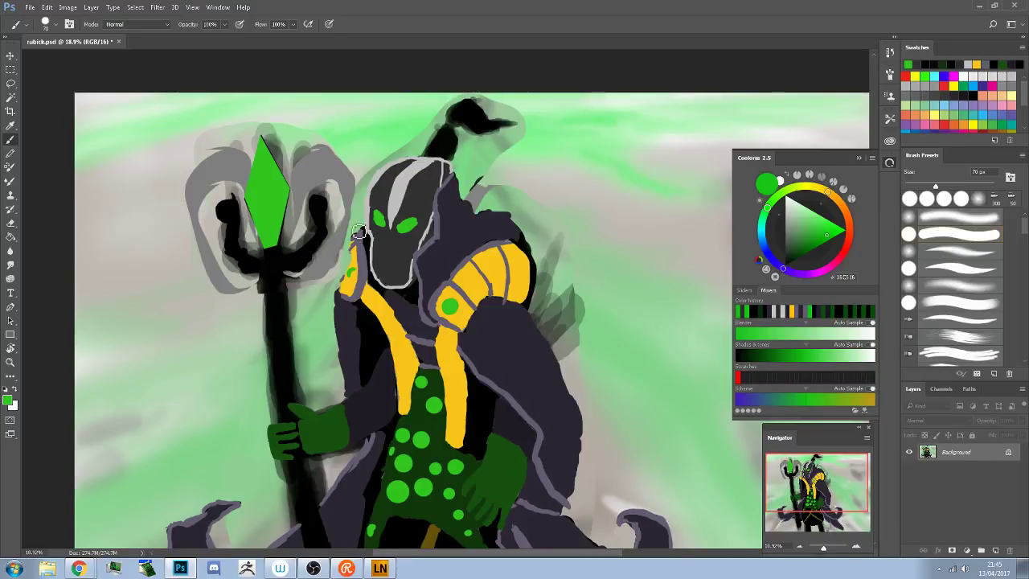
left_click(345, 347, "alt")
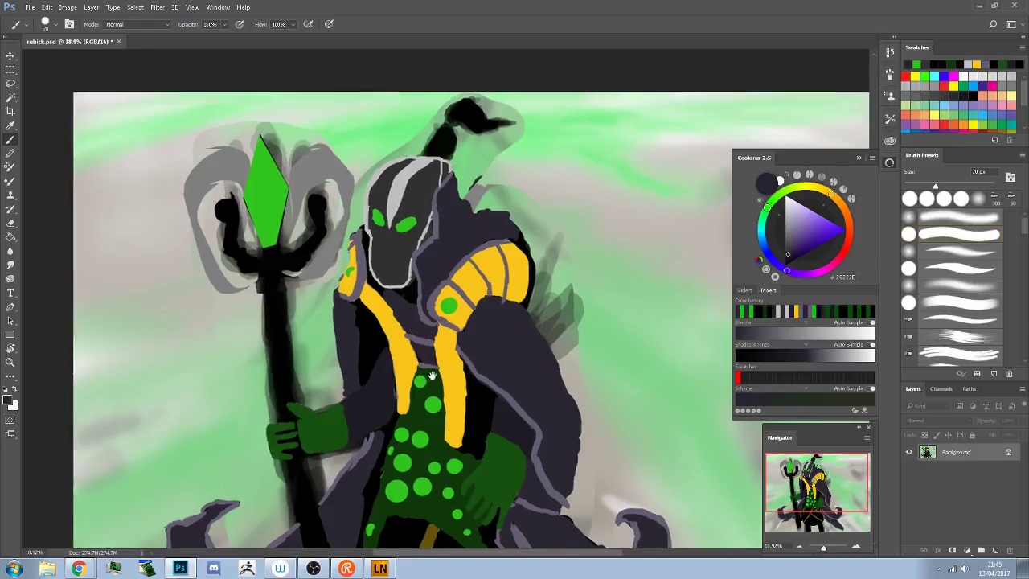
left_click_drag(352, 479, 306, 390)
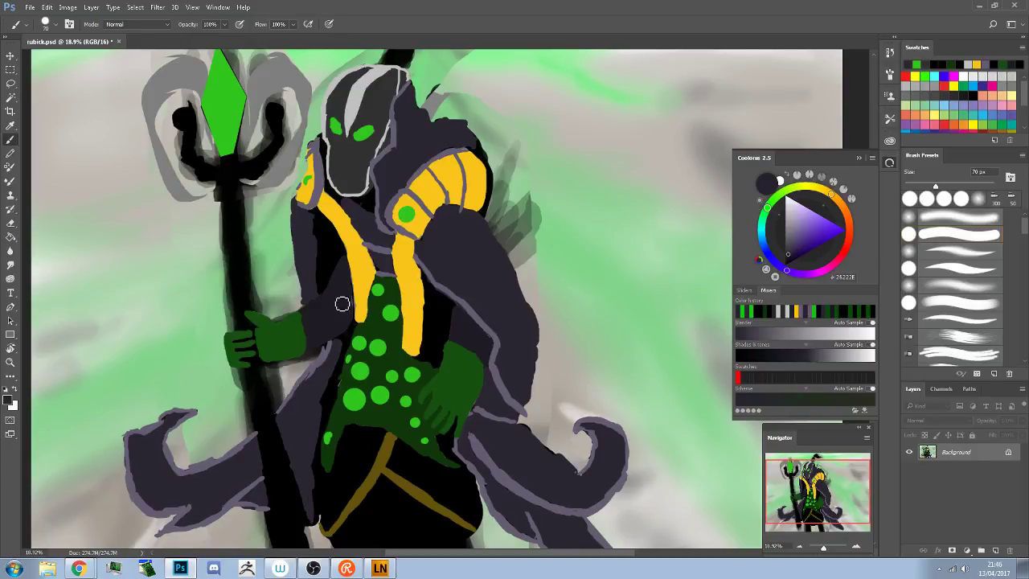
Paint near-black marks down the right yellow strap, then pan down to the coat tails
left_click(445, 318, "alt")
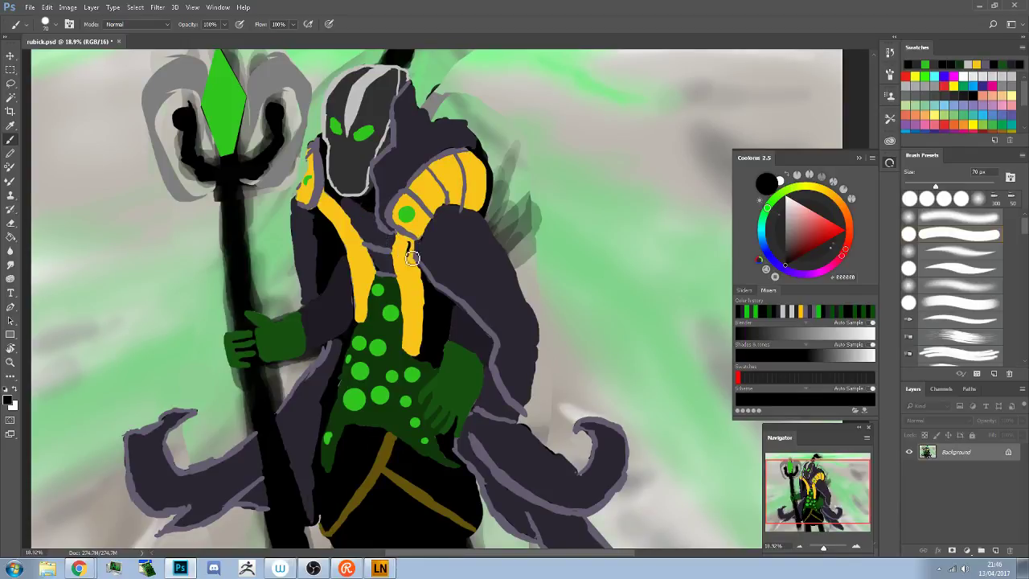
mouse_move(408, 246)
left_mouse_down()
mouse_move(410, 269)
mouse_move(411, 244)
mouse_move(411, 258)
left_mouse_up()
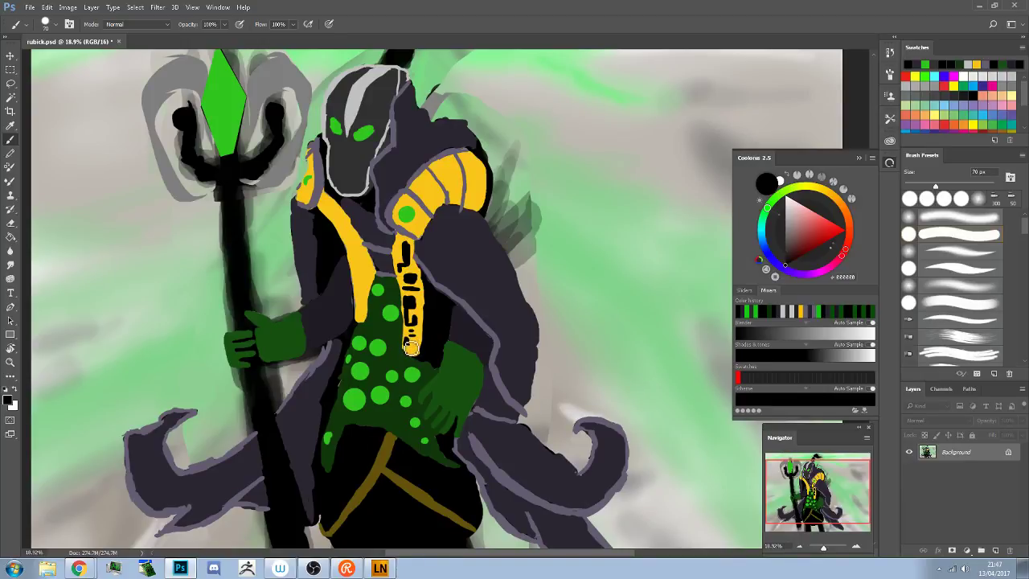
left_click_drag(411, 349, 421, 346)
left_click(320, 394, "alt")
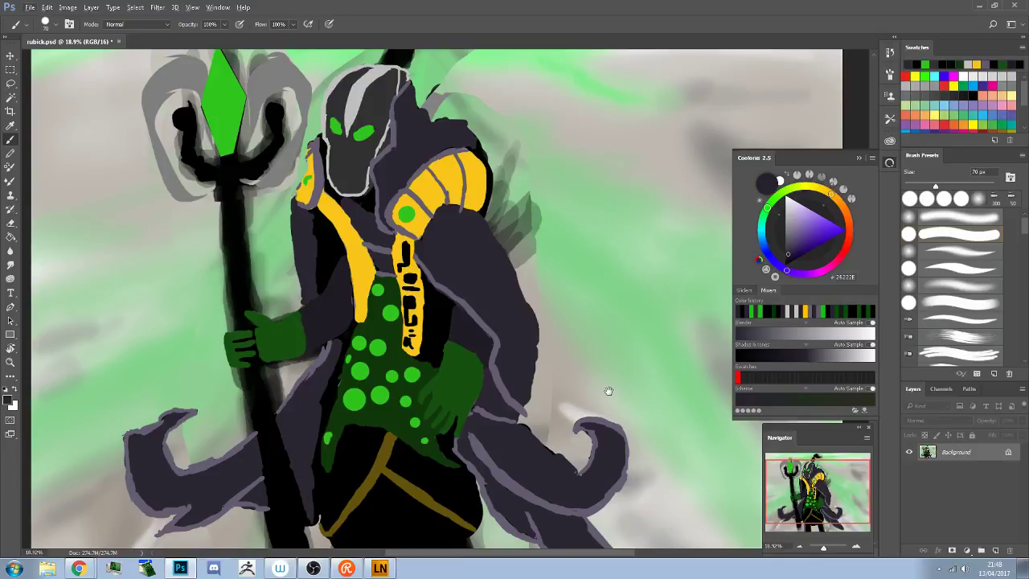
left_click_drag(619, 397, 588, 259)
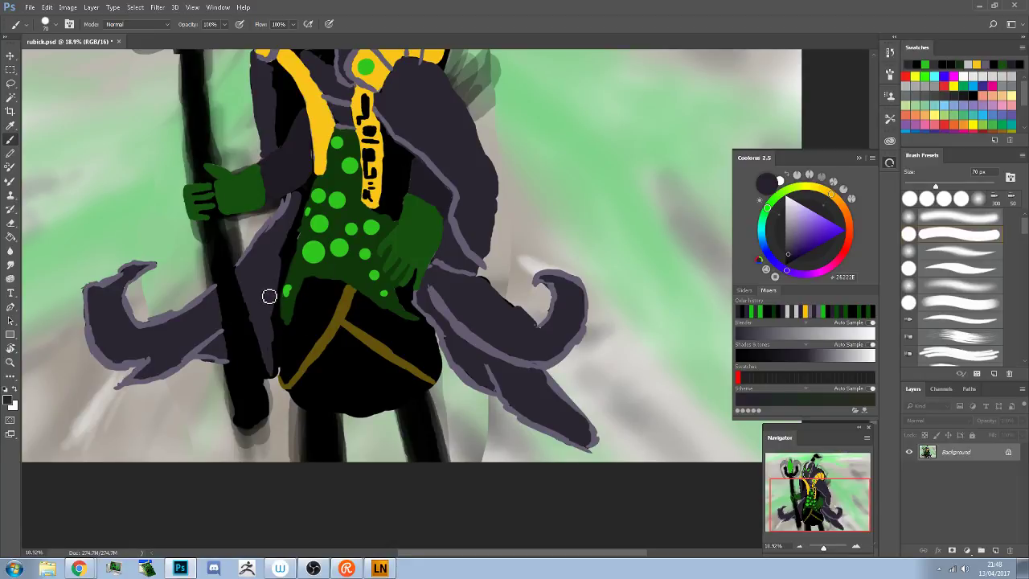
Enlarge the brush and lighten the coat edge running alongside the staff
key("bracketright")
key("bracketright")
key("bracketright")
key("bracketright")
key("bracketright")
key("bracketright")
key("bracketright")
key("bracketright")
key("bracketright")
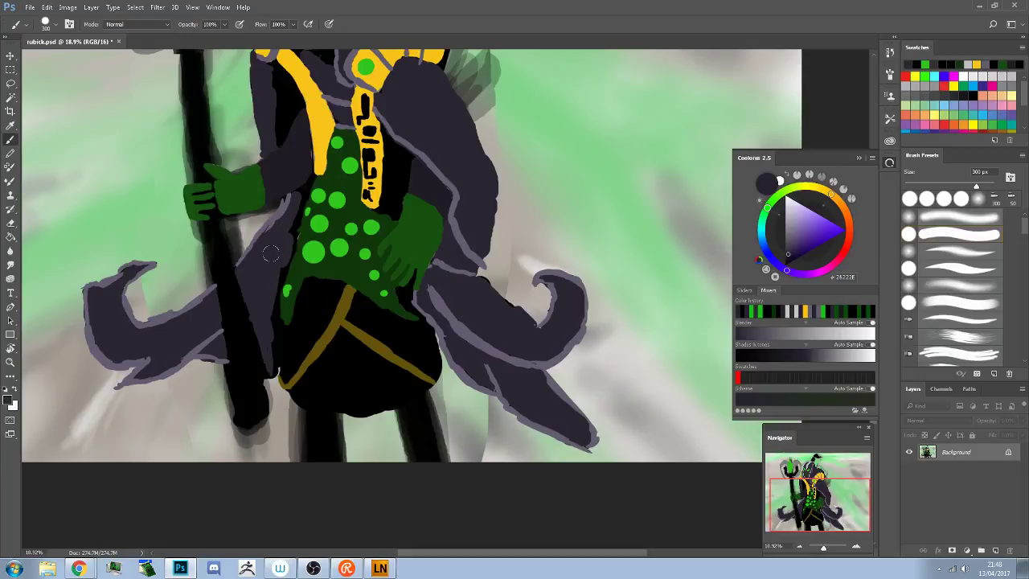
left_click_drag(271, 261, 263, 362)
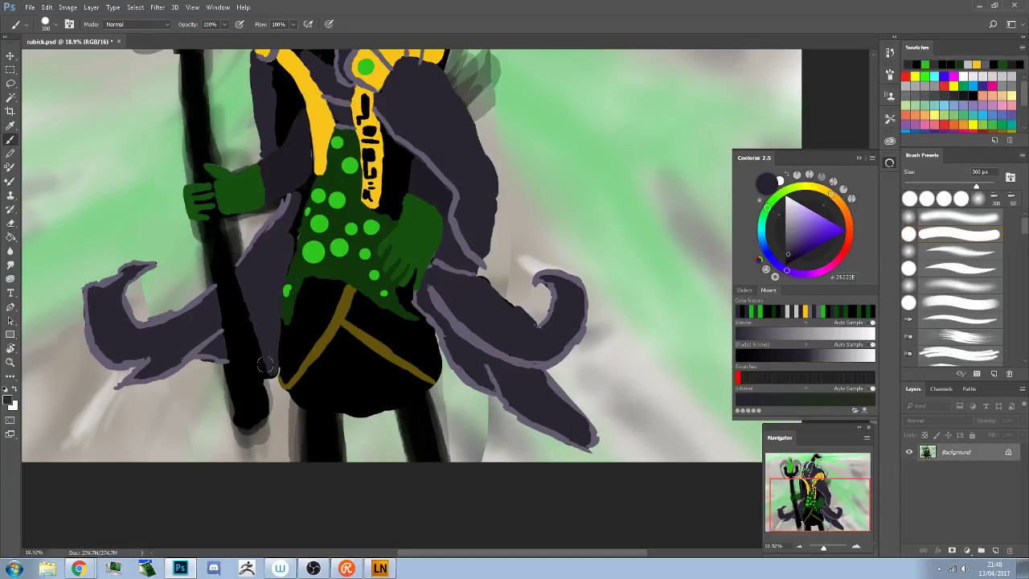
mouse_move(262, 358)
left_mouse_down()
mouse_move(273, 318)
mouse_move(262, 325)
left_mouse_up()
At a 125 px brush, sample the coat's dark purple and cover the light crease near its tip
left_click(191, 355, "alt")
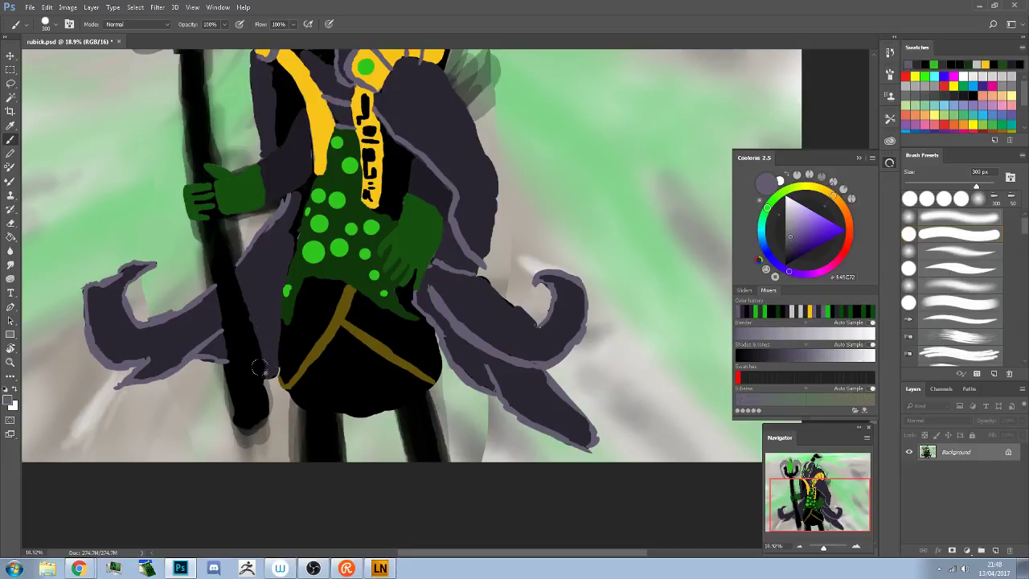
key("bracketleft")
key("bracketleft")
key("bracketleft")
key("bracketleft")
key("bracketleft")
left_click(213, 352, "alt")
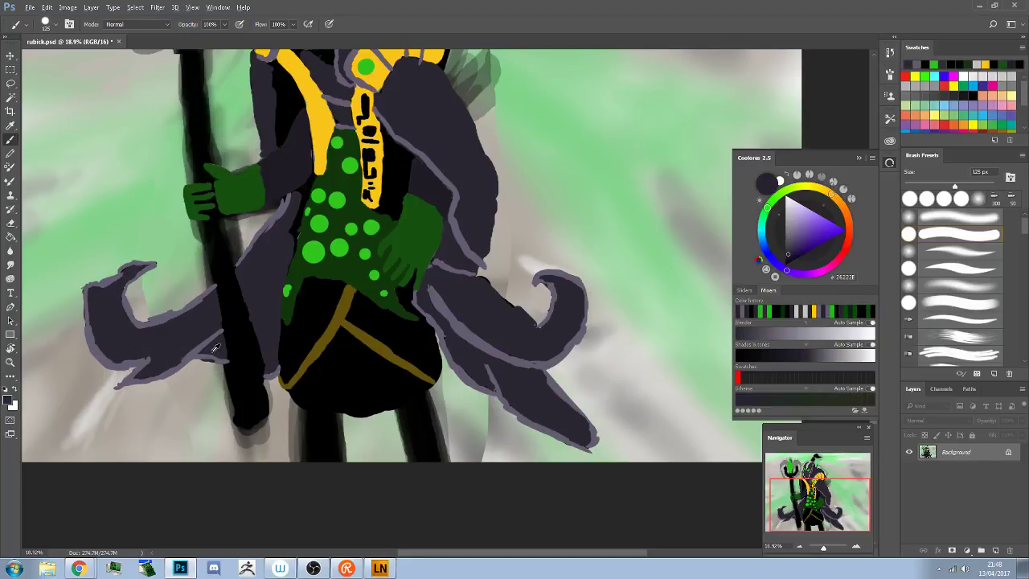
left_click(203, 360, "alt")
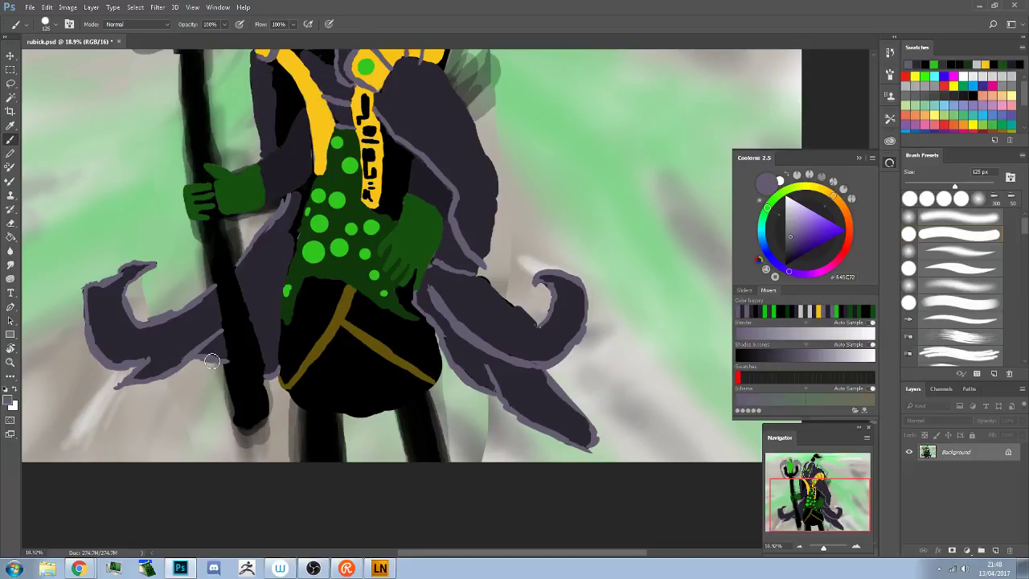
left_click(214, 354, "alt")
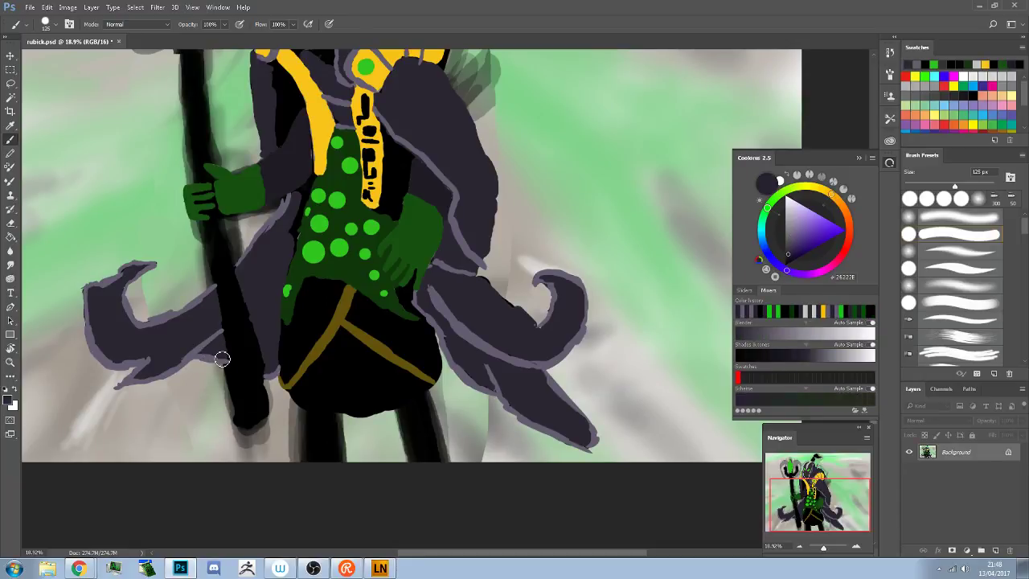
left_click_drag(218, 356, 214, 357)
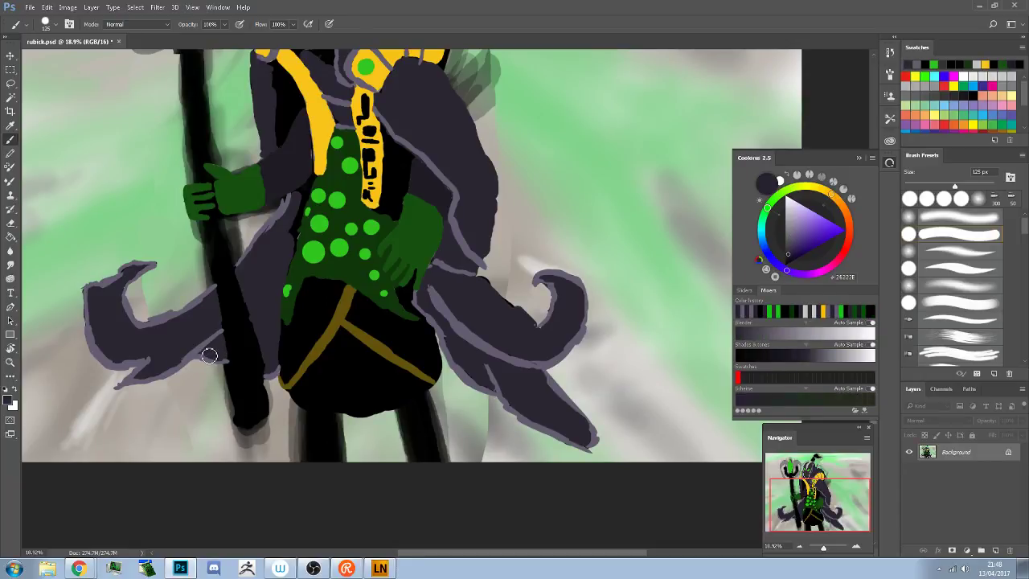
Outline the coat's lower edge in grey-purple and reshape the left hook into a sharper point
left_click(145, 363, "alt")
mouse_move(150, 360)
left_mouse_down()
mouse_move(110, 386)
mouse_move(138, 379)
left_mouse_up()
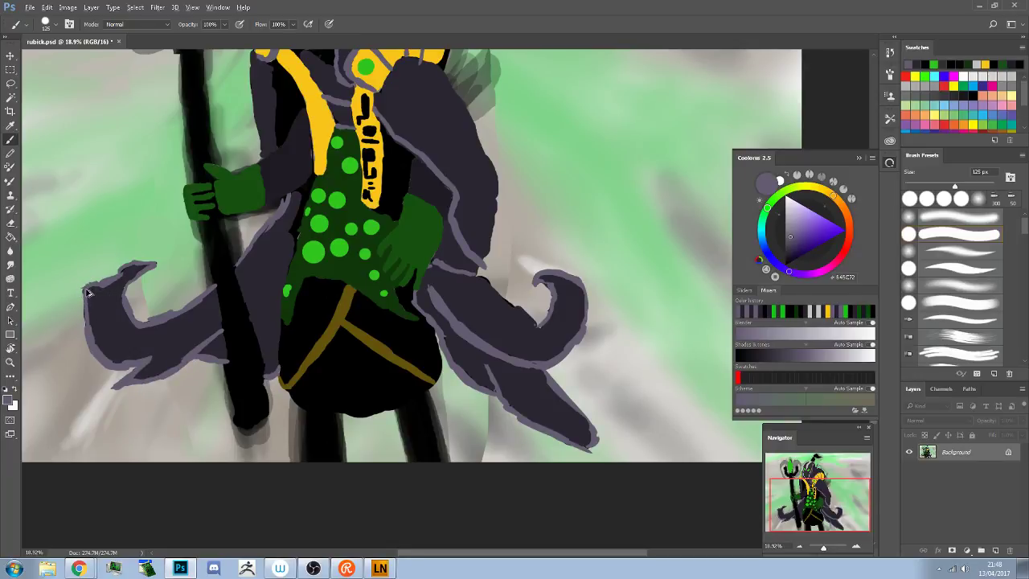
left_click_drag(117, 279, 162, 263)
left_click_drag(146, 273, 125, 296)
Repaint the tabard's left edge in the body's dark purple-black
left_click(296, 264, "alt")
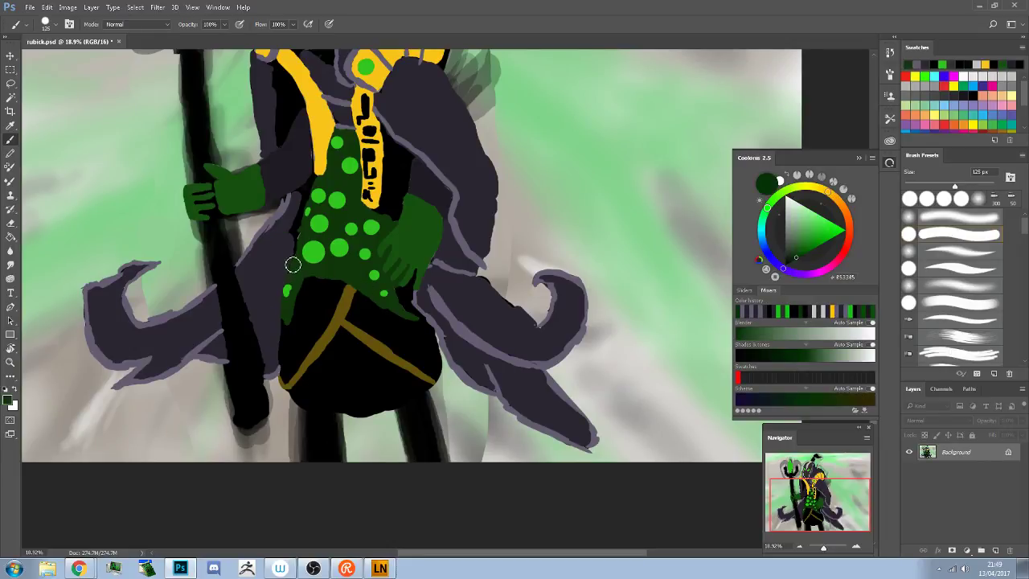
left_click(286, 267, "alt")
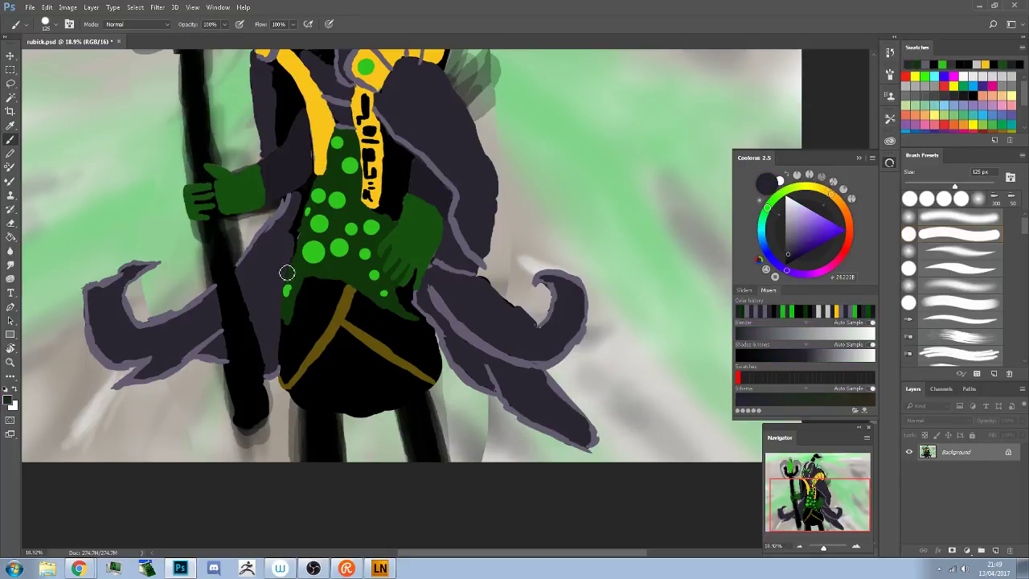
left_click_drag(299, 195, 312, 187)
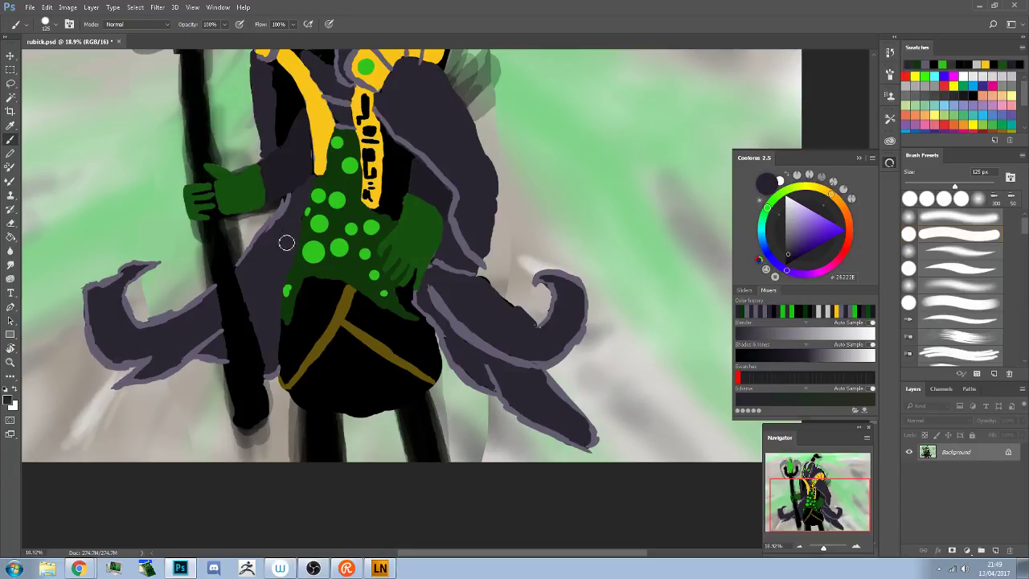
Sample the staff's near-black and darken the staff with soft black strokes
left_click(307, 230, "alt")
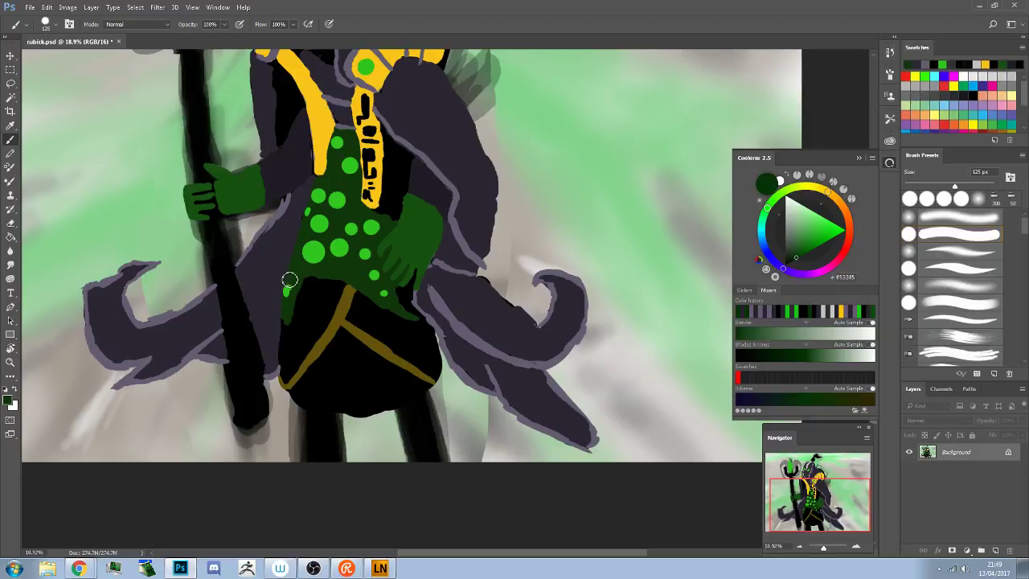
left_click(299, 209, "alt")
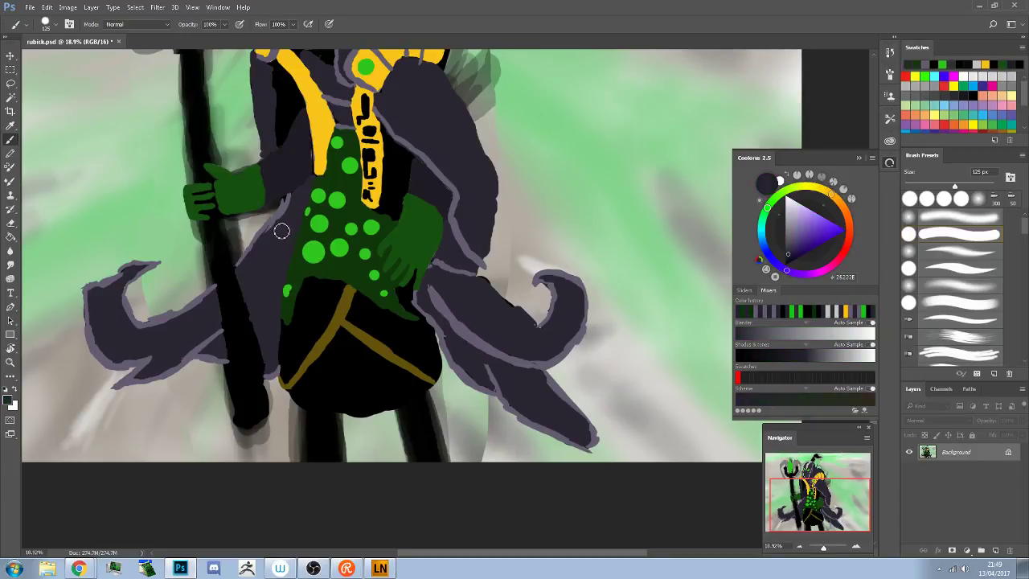
left_click(279, 224, "alt")
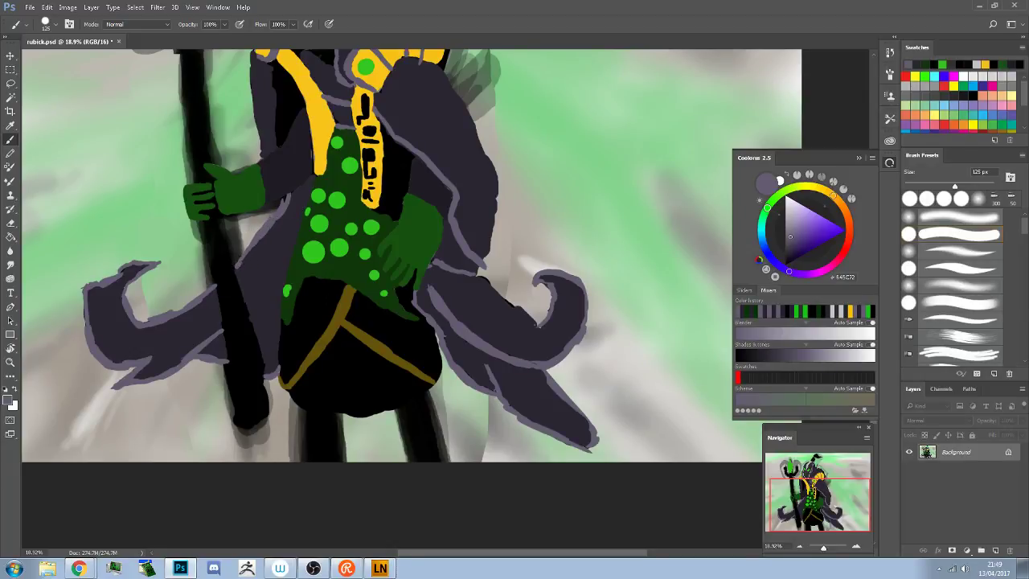
left_click(217, 283, "alt")
mouse_move(217, 283)
left_mouse_down()
mouse_move(244, 366)
mouse_move(241, 338)
mouse_move(235, 379)
mouse_move(220, 340)
mouse_move(161, 274)
mouse_move(162, 293)
mouse_move(208, 321)
mouse_move(211, 359)
mouse_move(207, 350)
mouse_move(148, 391)
left_mouse_up()
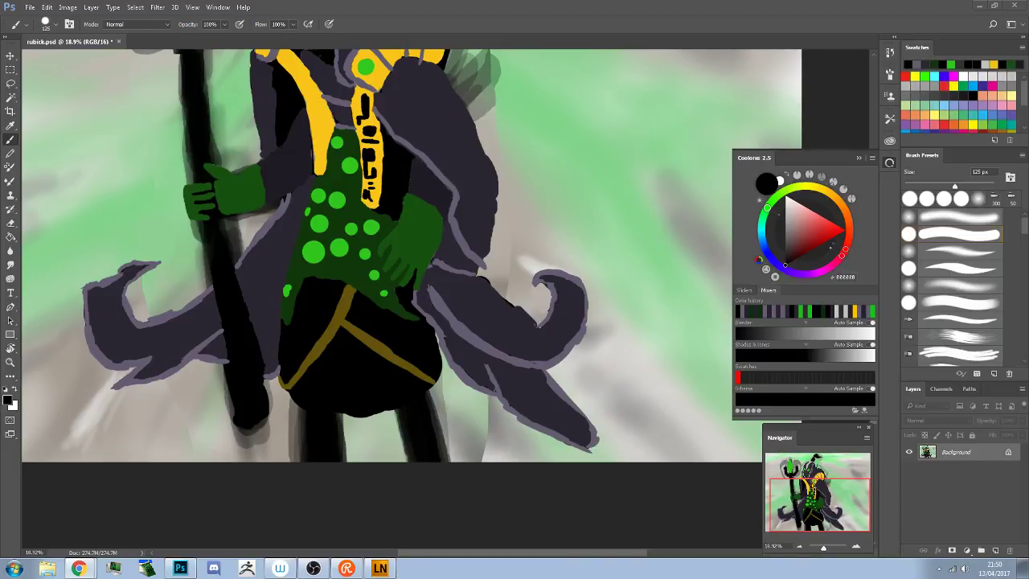
left_click(939, 569)
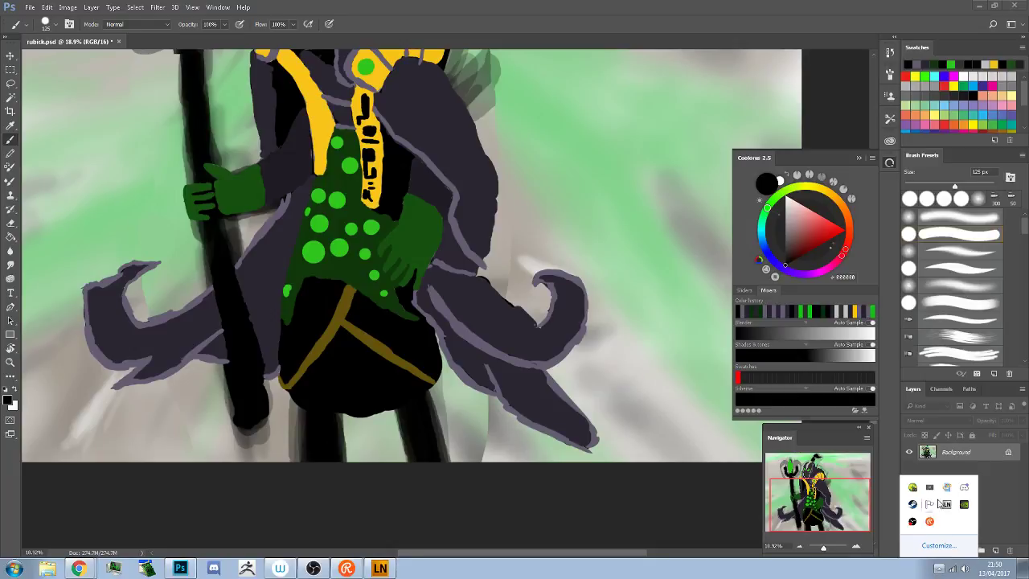
right_click(914, 504)
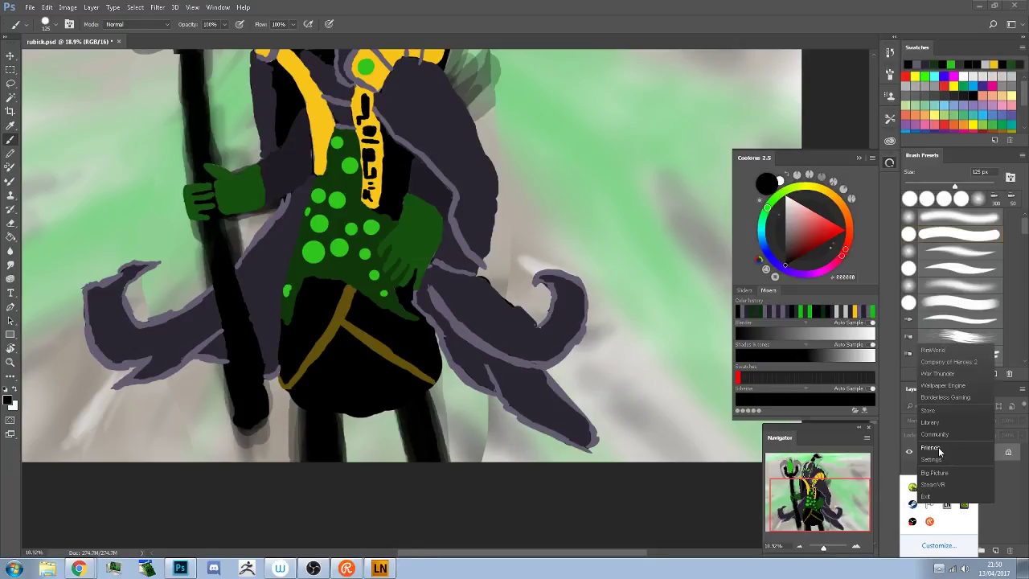
left_click(931, 447)
scroll(626, 461, "down", 2)
scroll(626, 461, "down", 8)
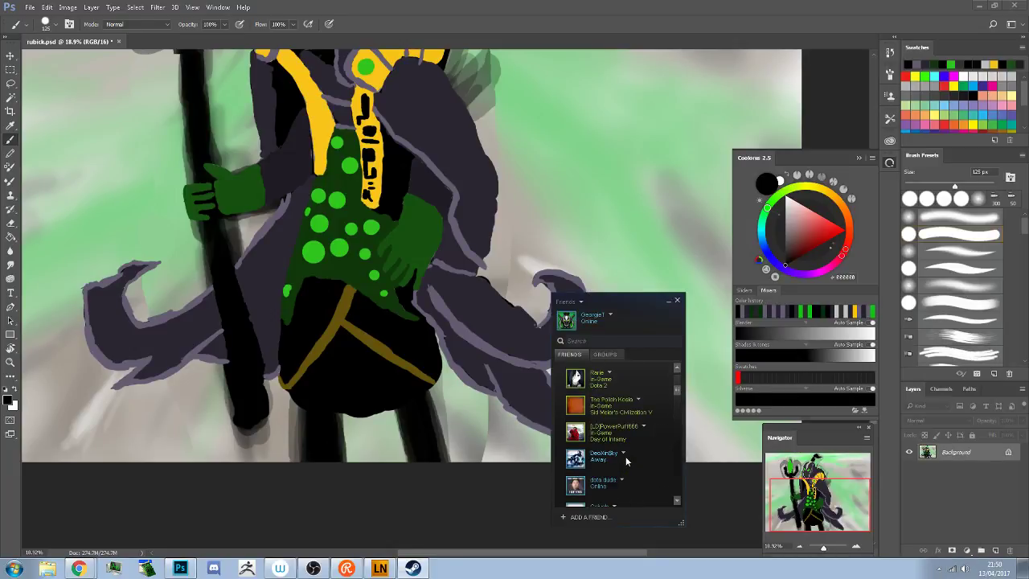
scroll(625, 455, "down", 3)
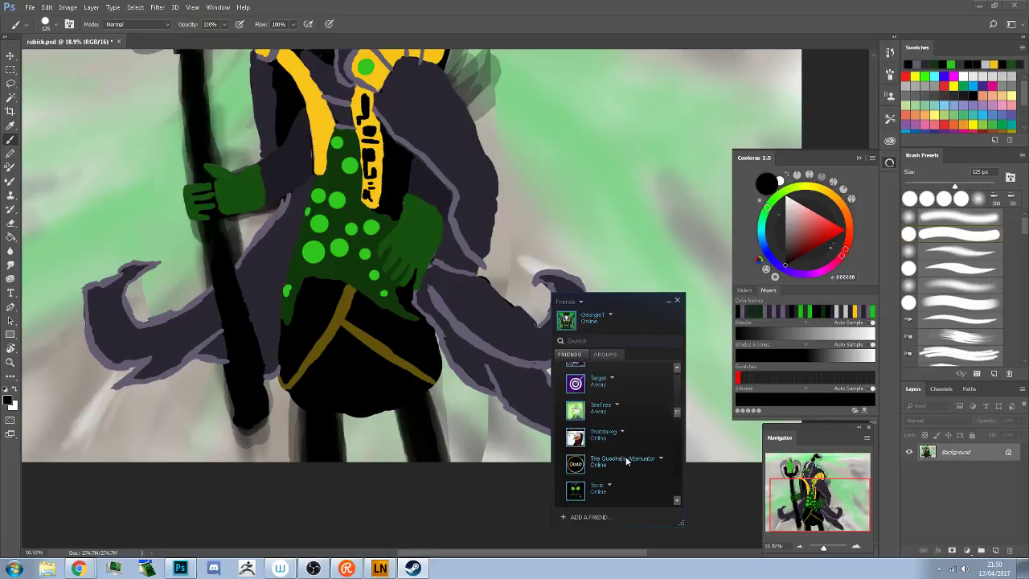
scroll(640, 367, "up", 12)
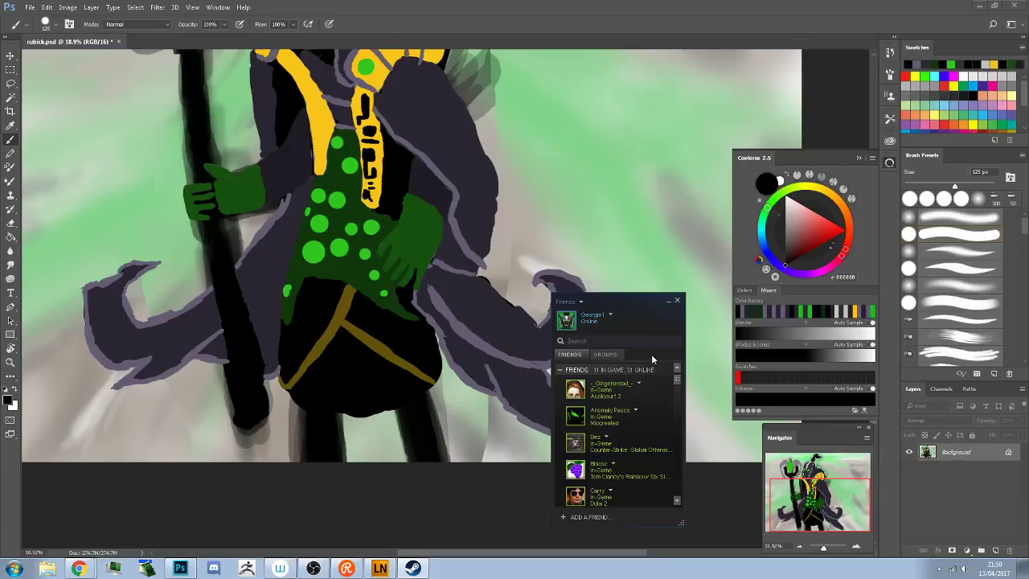
left_click(677, 300)
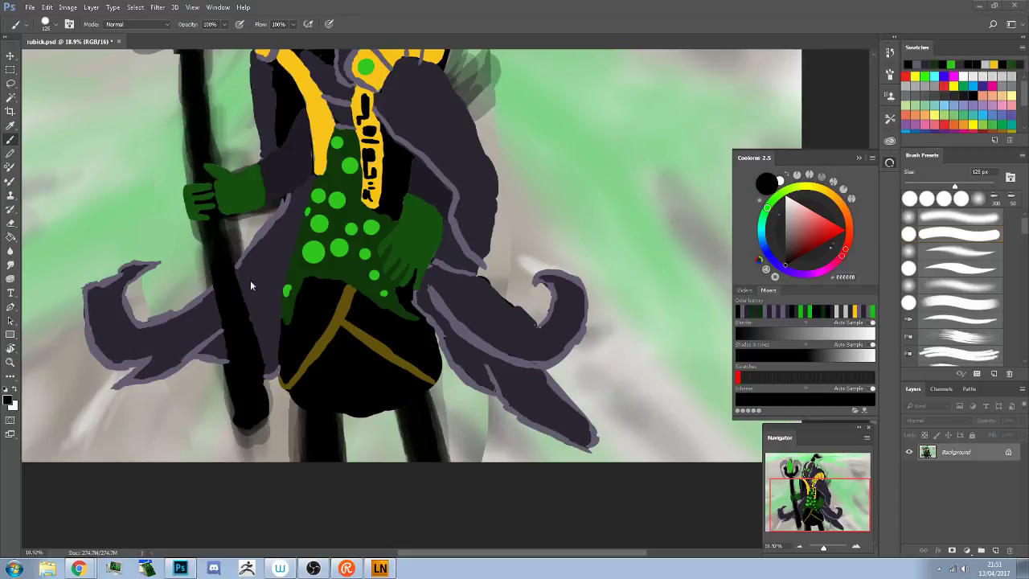
Pan the canvas to show the helmeted head and the top of the staff
left_click(310, 275, "alt")
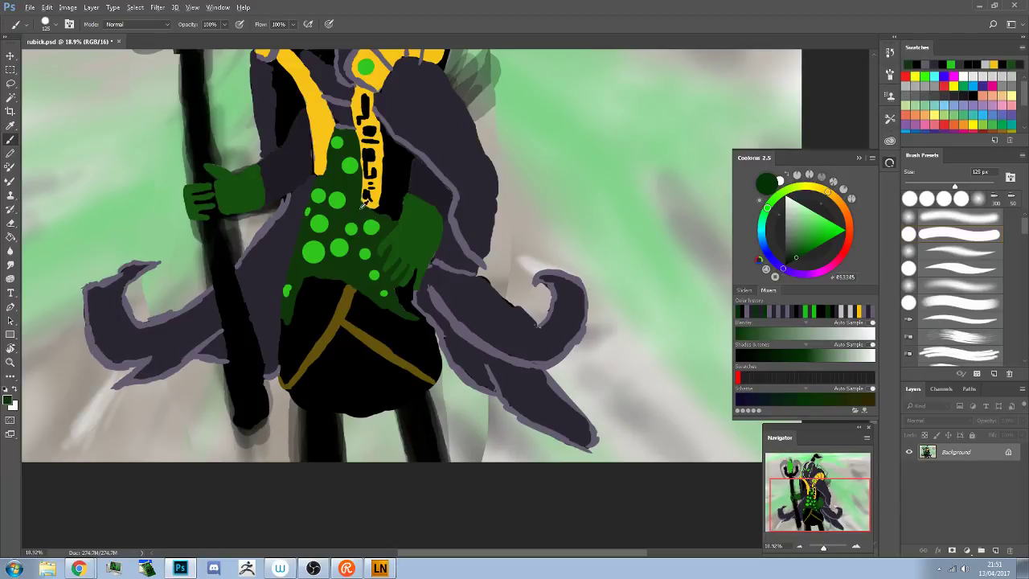
left_click_drag(357, 207, 372, 399)
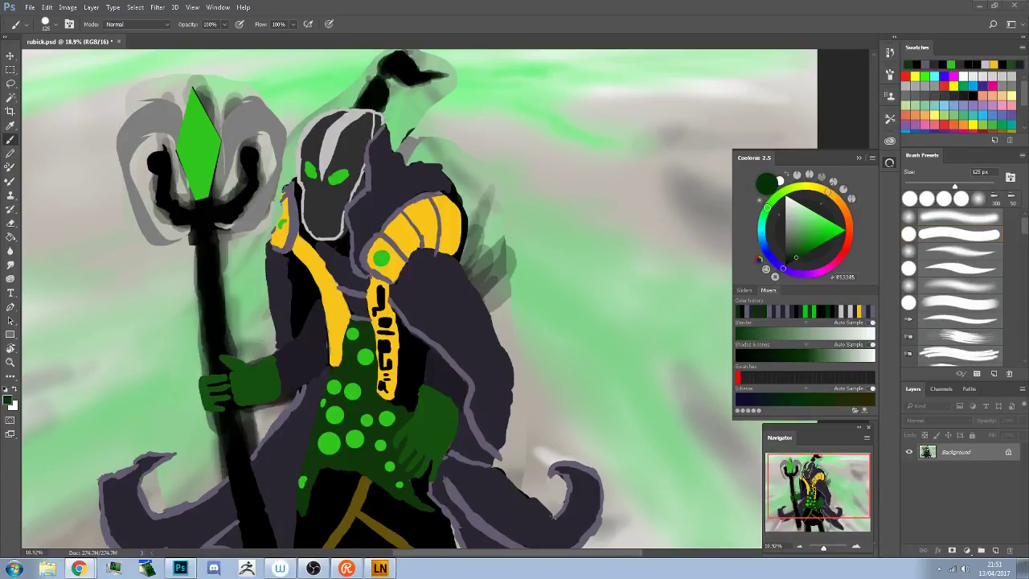
Eyedrop the coat's dark purple 25222E as the foreground colour
left_click(281, 273, "alt")
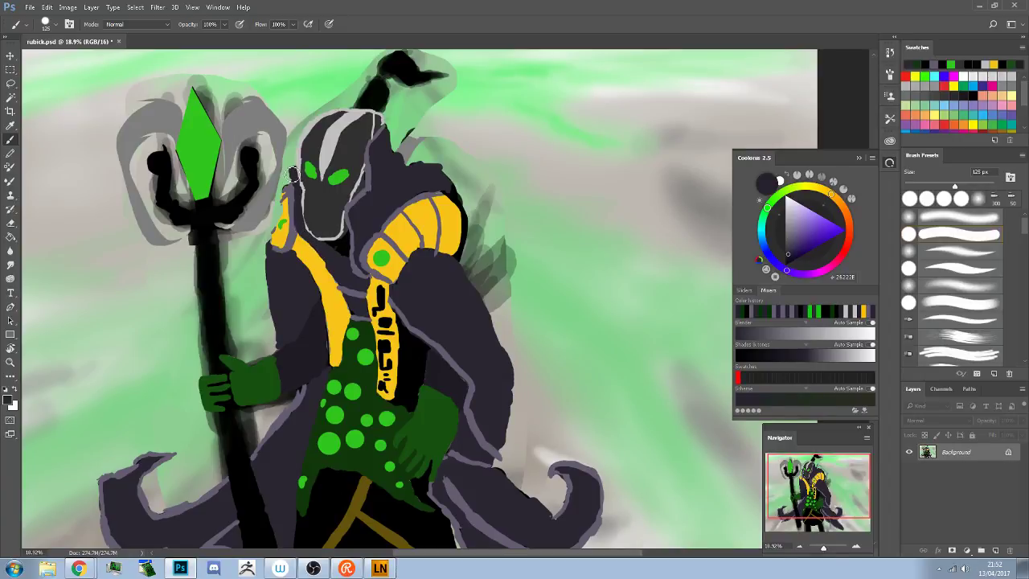
Cover the light outline on the hood's left edge with dark purple
mouse_move(291, 172)
left_mouse_down()
mouse_move(297, 207)
mouse_move(293, 182)
left_mouse_up()
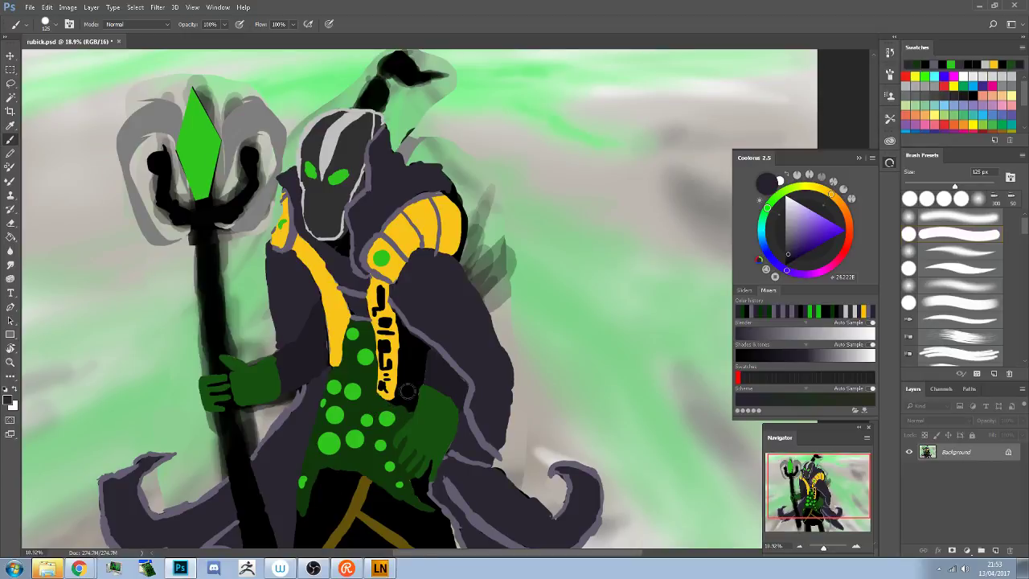
Extend the dark green tabard beside the yellow strap and paint purple over the strip to its right
left_click(407, 410, "alt")
left_click(408, 409, "alt")
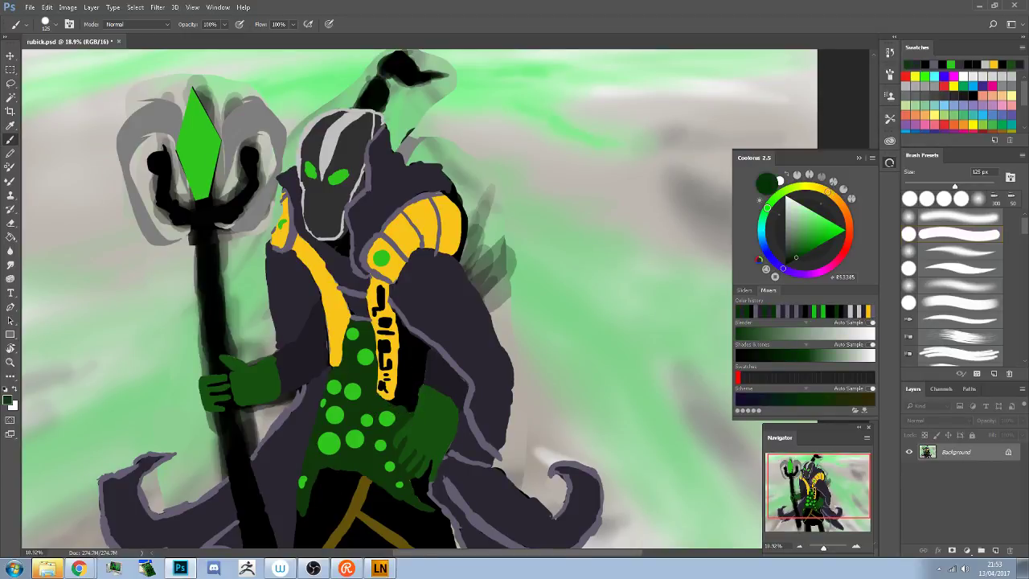
mouse_move(416, 379)
left_mouse_down()
mouse_move(409, 412)
mouse_move(426, 350)
left_mouse_up()
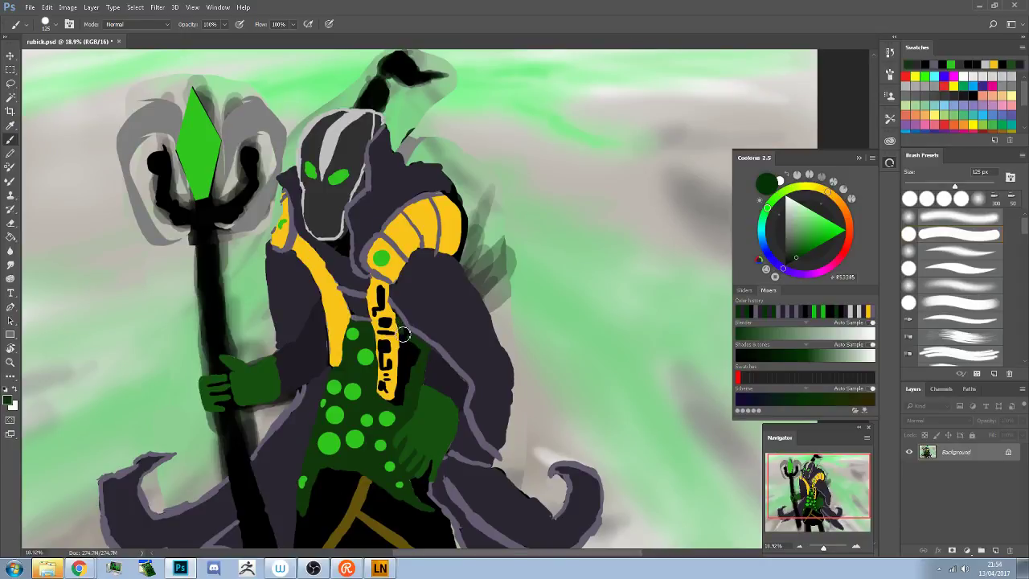
mouse_move(402, 322)
left_mouse_down()
mouse_move(417, 373)
mouse_move(398, 407)
mouse_move(386, 404)
mouse_move(401, 405)
mouse_move(411, 368)
mouse_move(408, 386)
mouse_move(408, 367)
mouse_move(402, 392)
mouse_move(406, 365)
mouse_move(399, 395)
mouse_move(404, 330)
mouse_move(395, 382)
left_mouse_up()
left_click(391, 354, "alt")
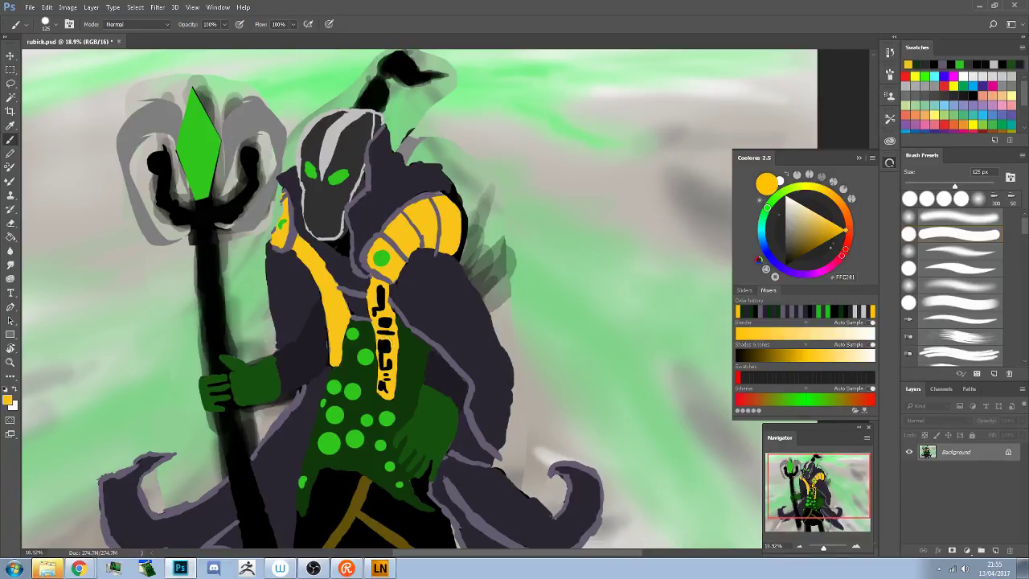
Stamp two large bright-green dots on the tabard right of the strap at 400 px
left_click(334, 442, "alt")
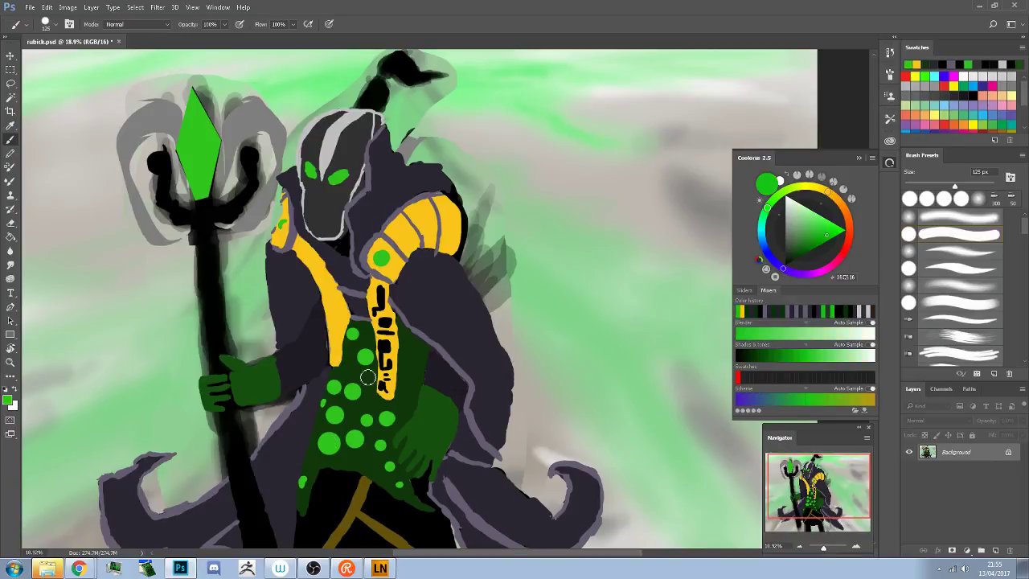
left_click(417, 373)
key("bracketright")
key("bracketright")
key("bracketright")
key("bracketright")
key("bracketright")
key("bracketright")
key("bracketright")
left_click(407, 395)
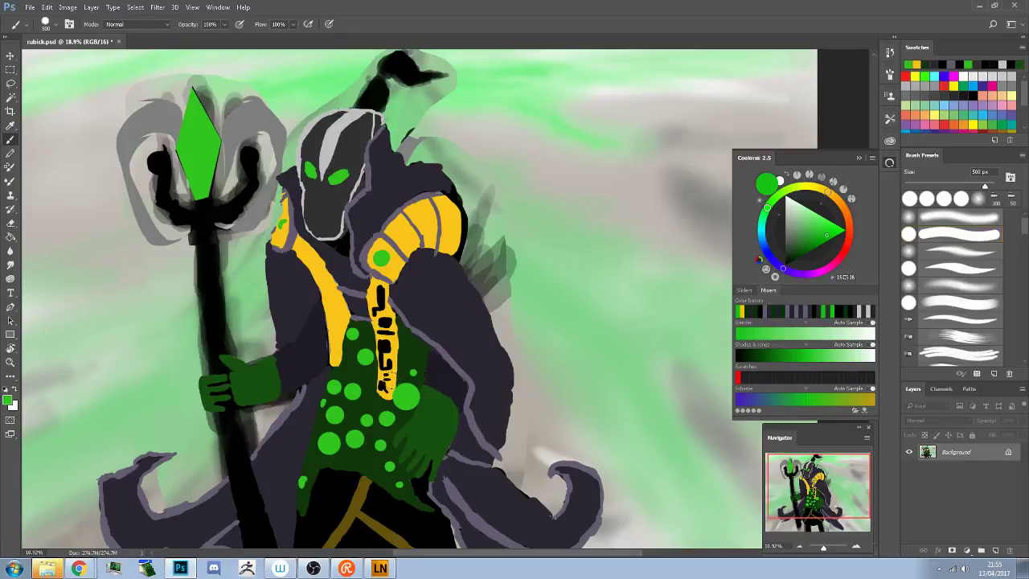
key("bracketleft")
key("ctrl+z")
left_click(413, 349)
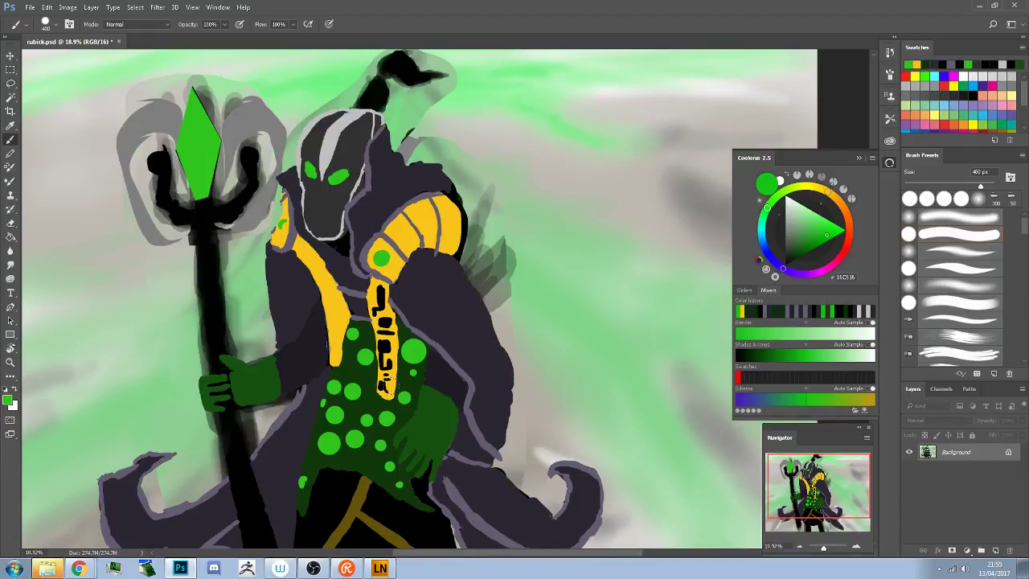
left_click(407, 396)
key("ctrl+z")
left_click(404, 397)
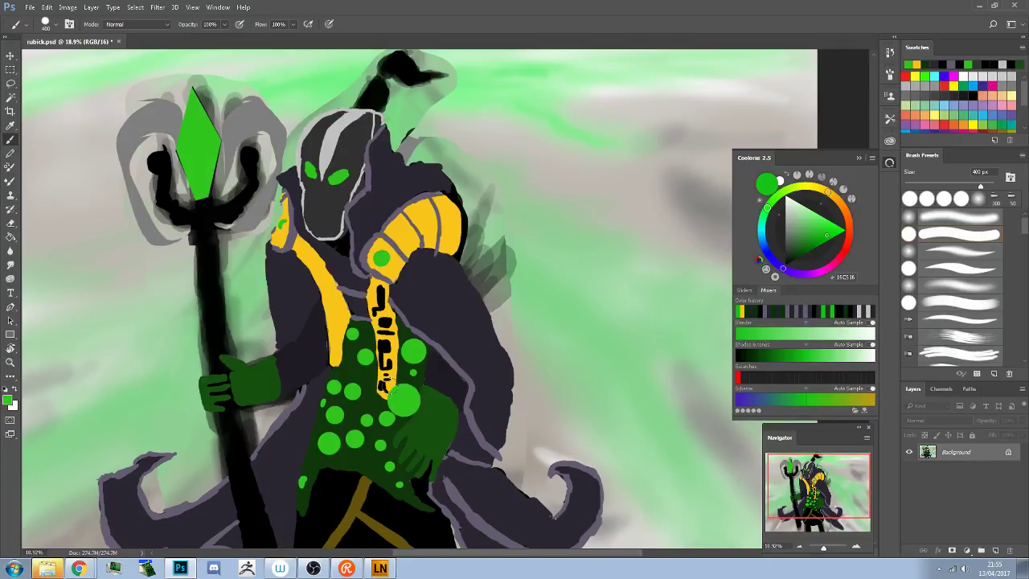
Extend the yellow strap down over the tabard with a 90 px brush
left_click(396, 379, "alt")
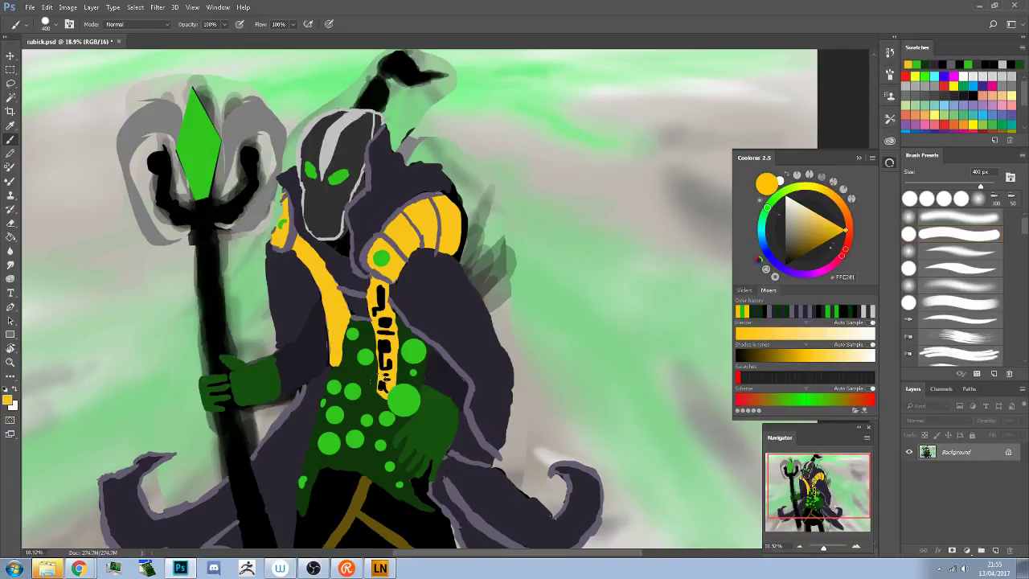
key("[")
key("[")
key("[")
key("[")
key("[")
key("[")
key("[")
key("[")
left_click_drag(383, 383, 386, 394)
Reshape the black ponytail at the helmet top, covering grey patches and thickening it below the band
left_click(355, 113, "alt")
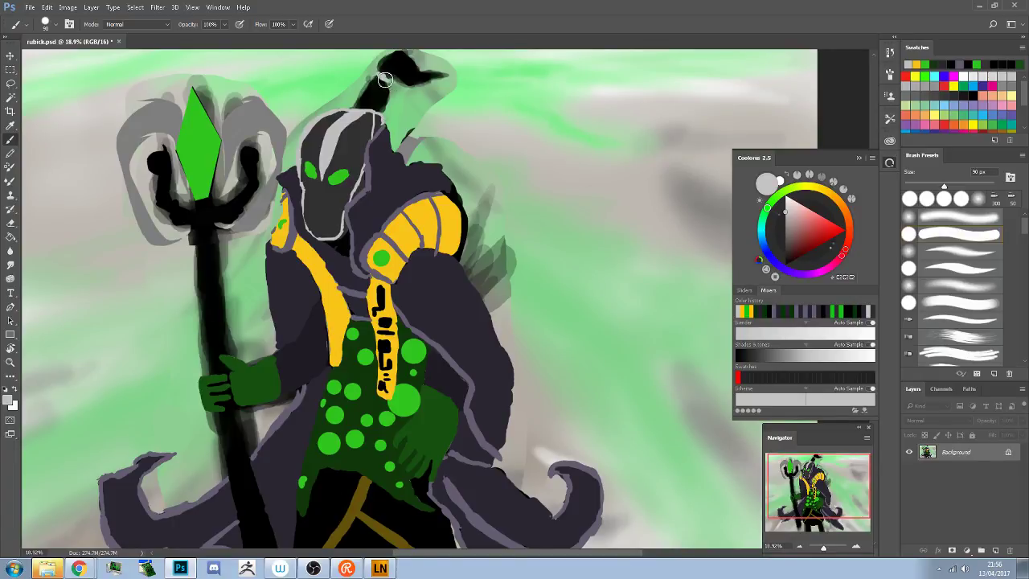
left_click_drag(379, 74, 389, 81)
left_click(379, 86, "alt")
mouse_move(373, 96)
left_mouse_down()
mouse_move(359, 106)
mouse_move(367, 91)
left_mouse_up()
mouse_move(412, 62)
left_mouse_down()
mouse_move(430, 78)
mouse_move(403, 66)
mouse_move(420, 85)
mouse_move(408, 79)
mouse_move(454, 78)
mouse_move(433, 77)
left_mouse_up()
key("ctrl+z")
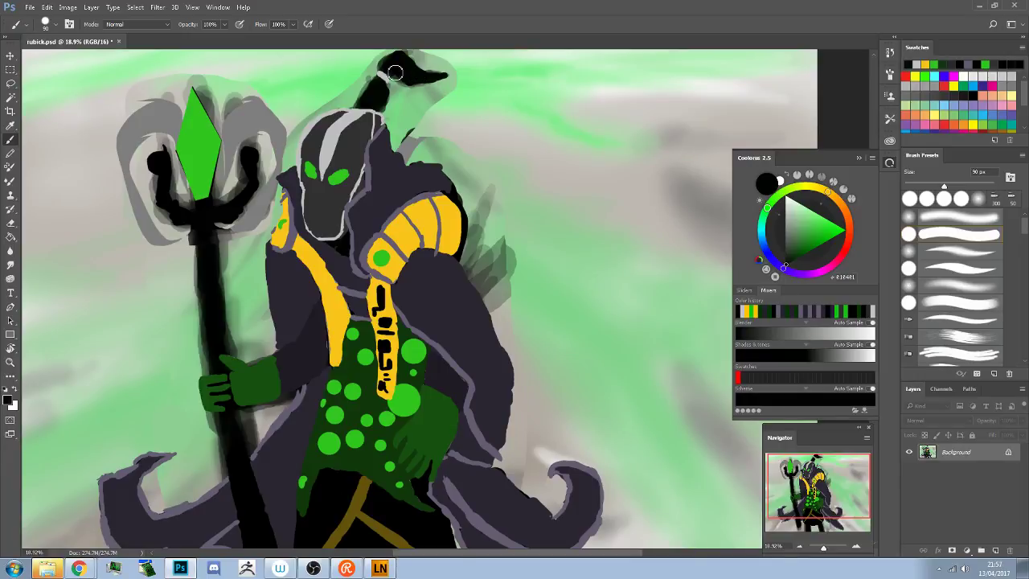
mouse_move(372, 90)
left_mouse_down()
mouse_move(361, 104)
mouse_move(387, 106)
mouse_move(361, 105)
left_mouse_up()
Darken the helmet's top-left grey outline with dark grey
left_click(351, 117, "alt")
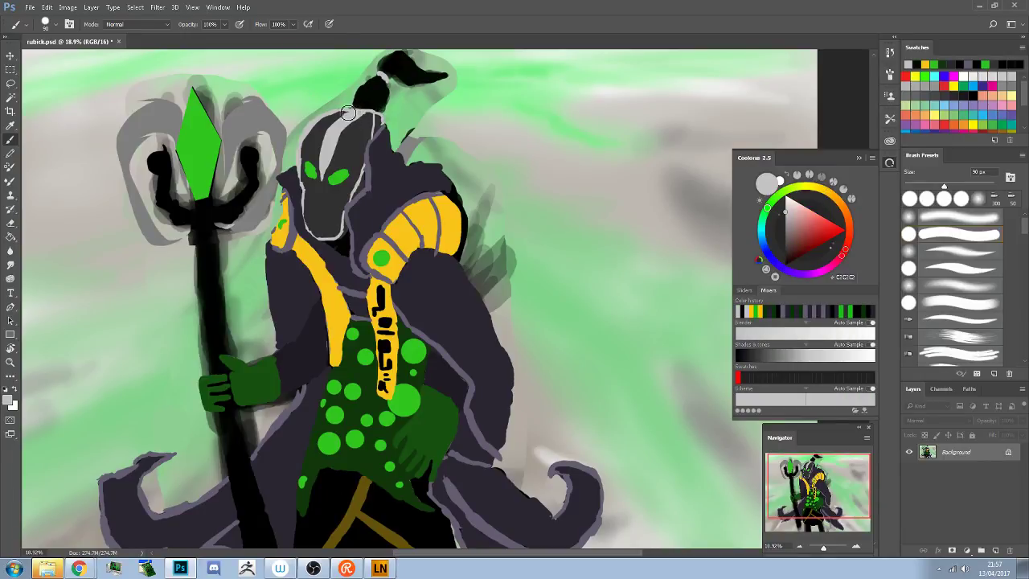
left_click(334, 118, "alt")
left_click_drag(331, 119, 351, 104)
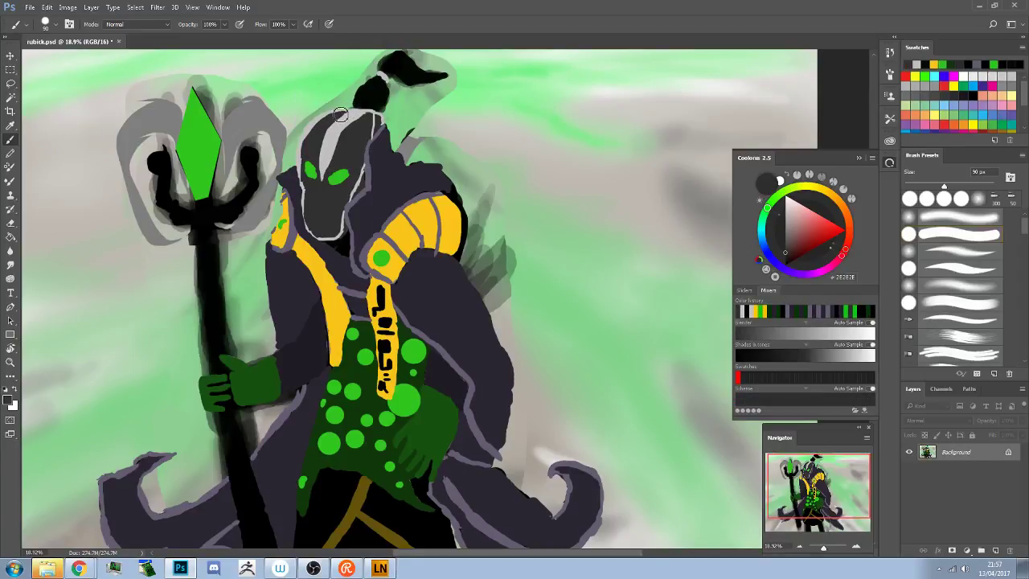
Touch up the mask's upper-left edge beside the left eye with dark and light grey strokes
left_click(324, 113, "alt")
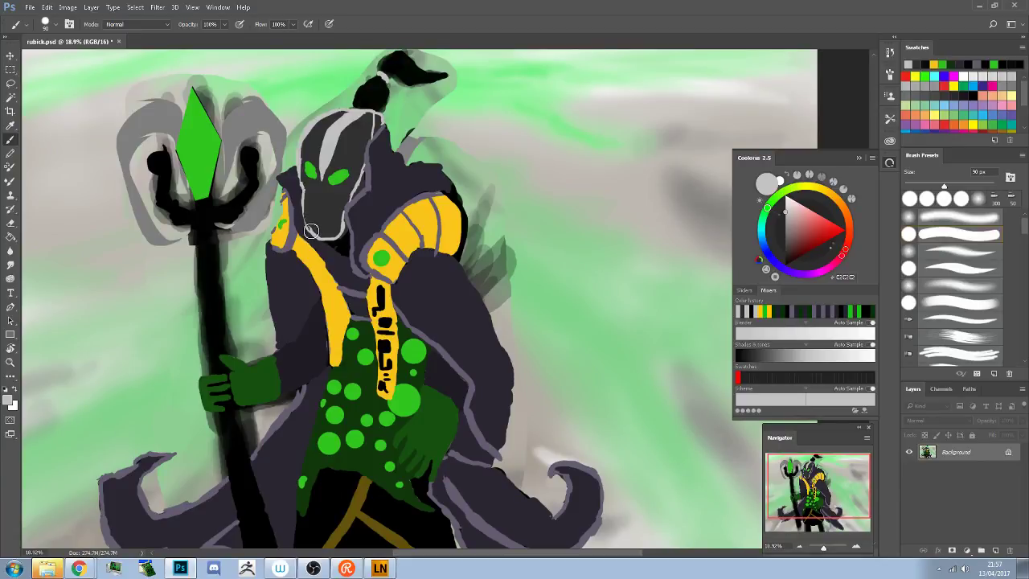
left_click(313, 230, "alt")
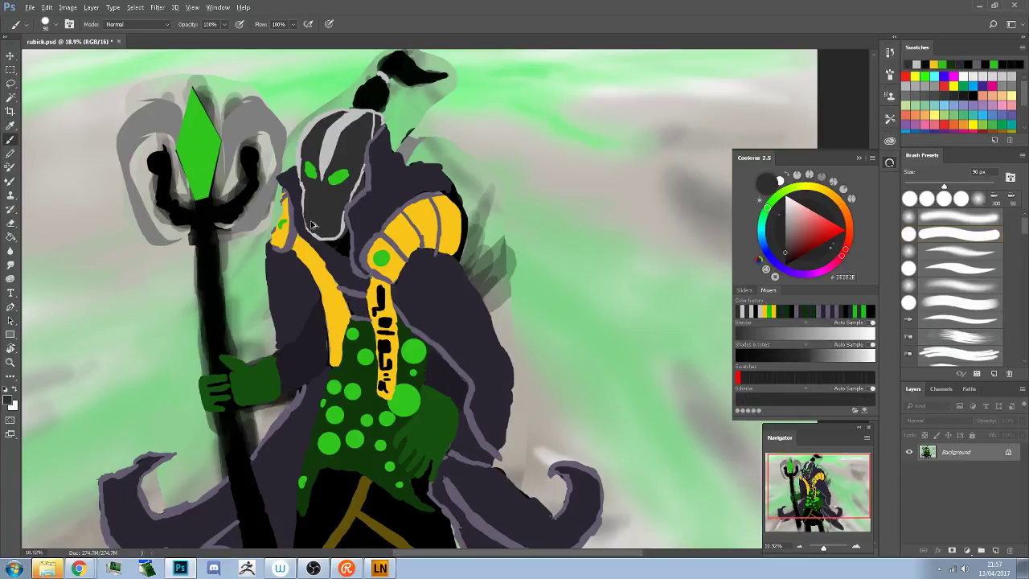
left_click(304, 201, "alt")
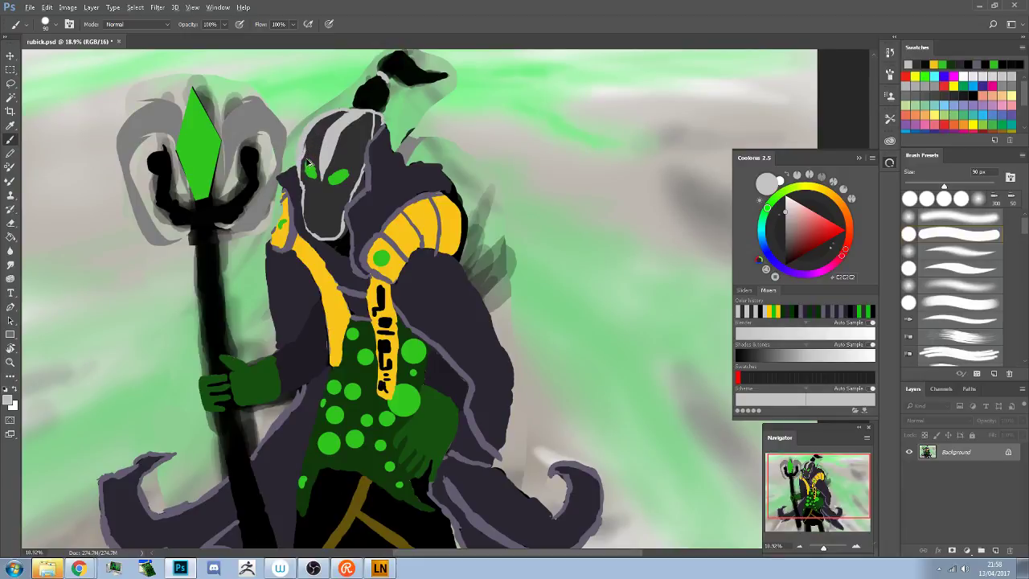
left_click_drag(306, 159, 310, 149)
left_click(312, 145, "alt")
left_click_drag(312, 143, 310, 147)
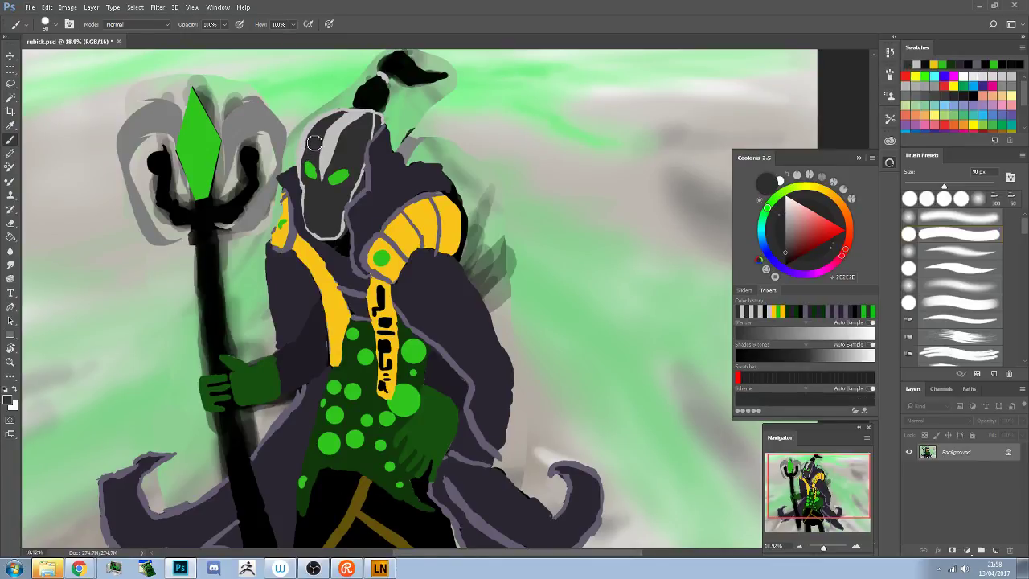
mouse_move(309, 157)
left_mouse_down()
mouse_move(320, 128)
mouse_move(301, 164)
mouse_move(281, 167)
left_mouse_up()
left_click(332, 149, "alt")
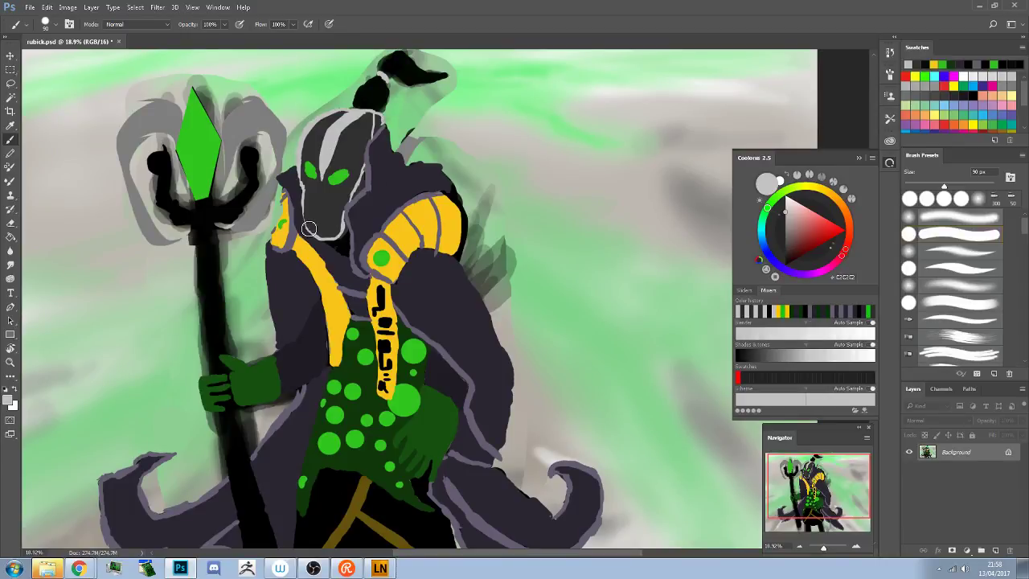
With a 45 px brush, repaint the light-grey outline along the mask's chin more thinly
scroll(336, 249, "up", 5)
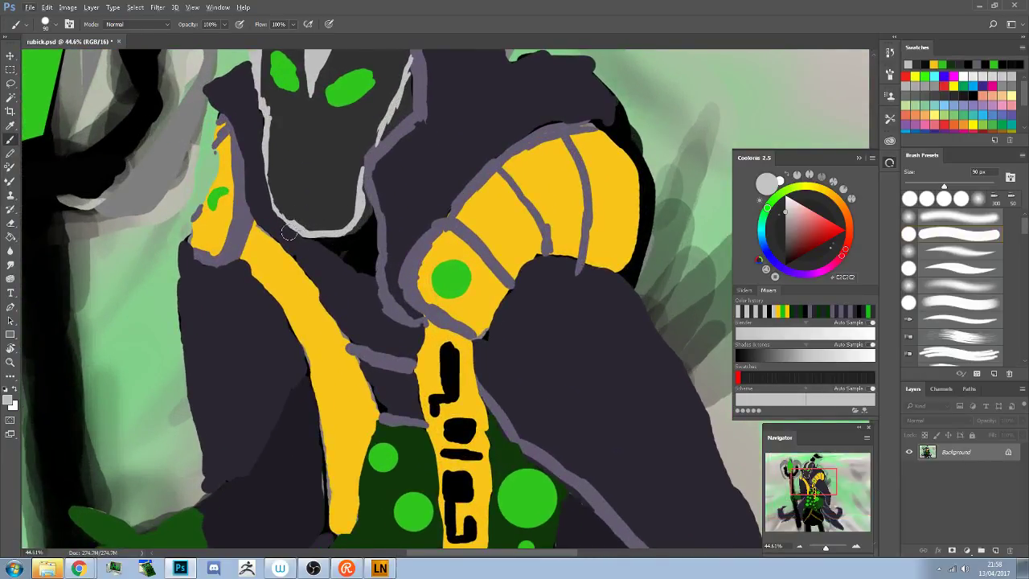
key("bracketleft")
key("bracketleft")
key("bracketleft")
key("bracketleft")
key("bracketleft")
left_click_drag(273, 180, 276, 211)
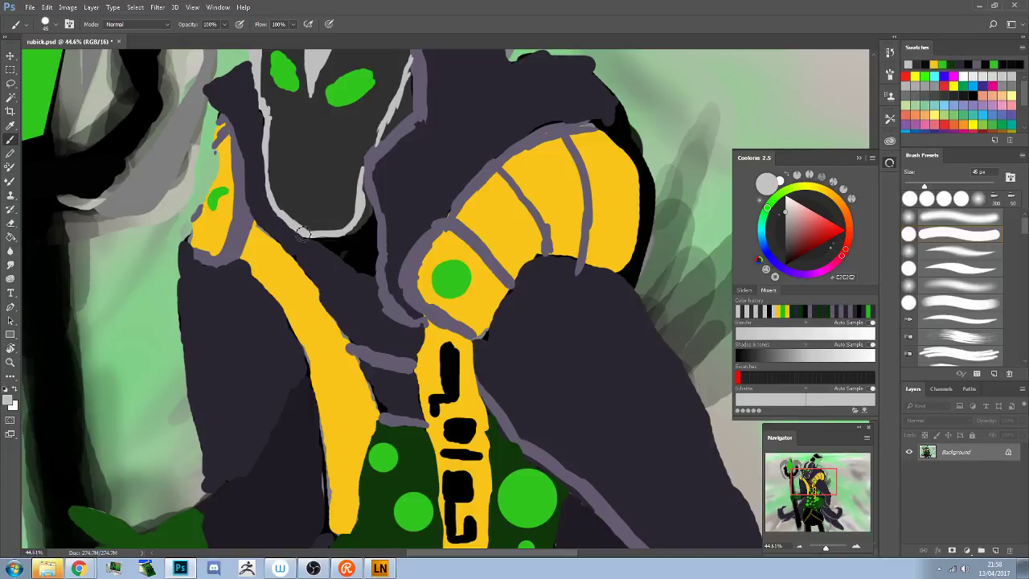
left_click(299, 205, "alt")
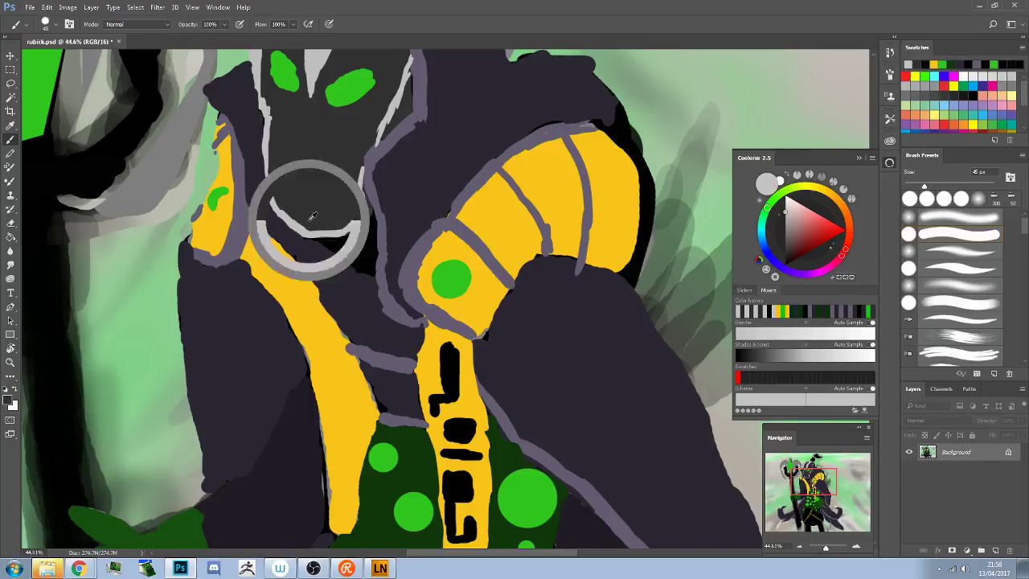
left_click(273, 116, "alt")
Fill the gap between the collar and the head outline
scroll(257, 160, "up", 5)
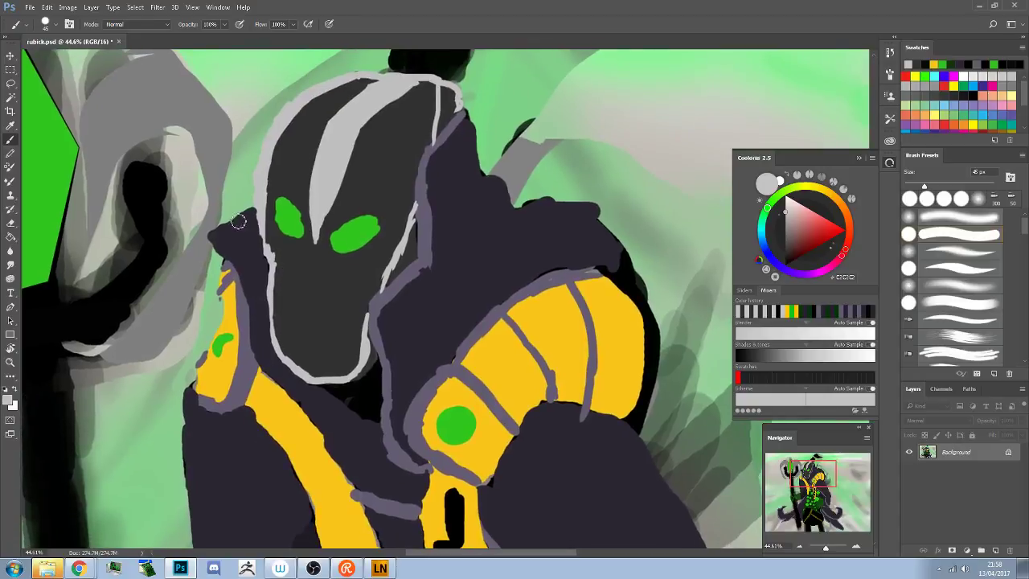
left_click_drag(238, 221, 247, 214)
left_click(270, 260, "alt")
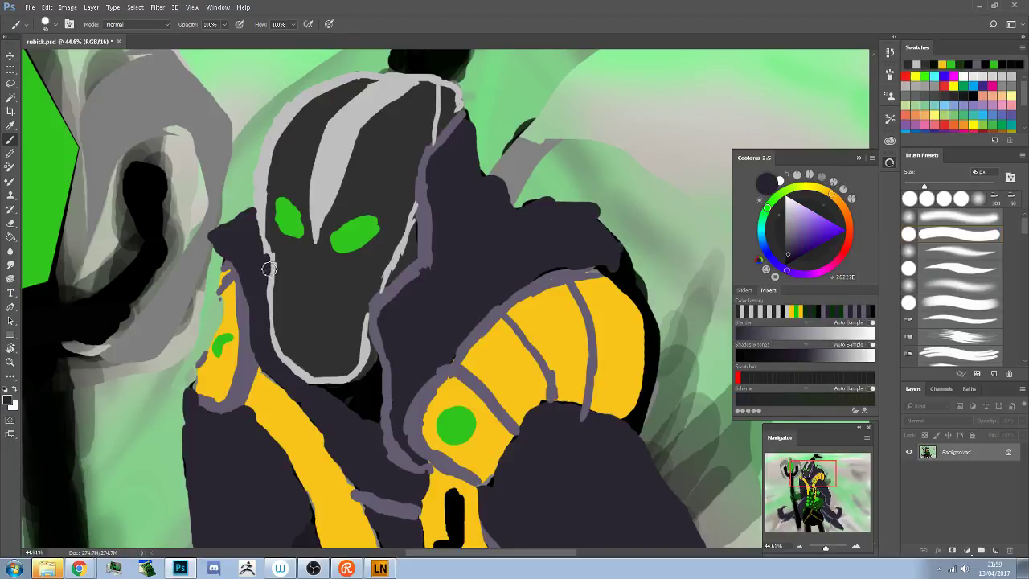
left_click(269, 257, "alt")
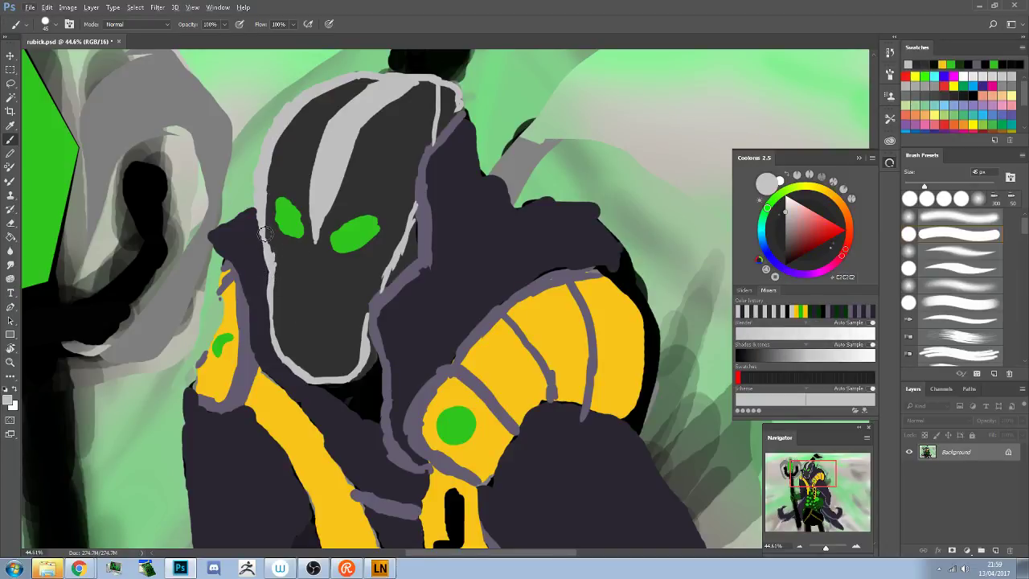
left_click(279, 251, "alt")
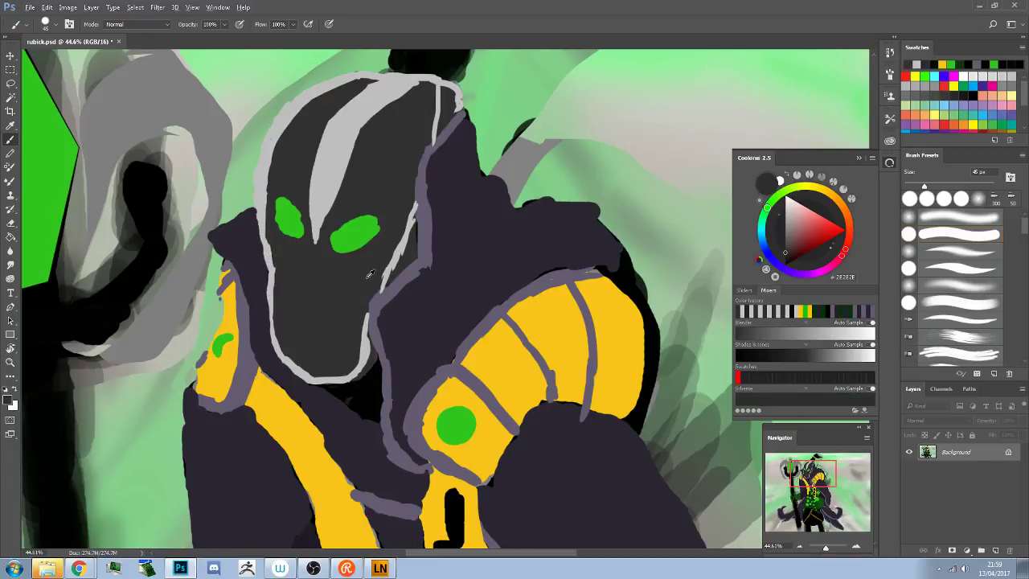
Repaint the helmet's right outline in light grey and add a purple-grey robe edge line
left_click(393, 260, "alt")
left_click_drag(418, 211, 383, 293)
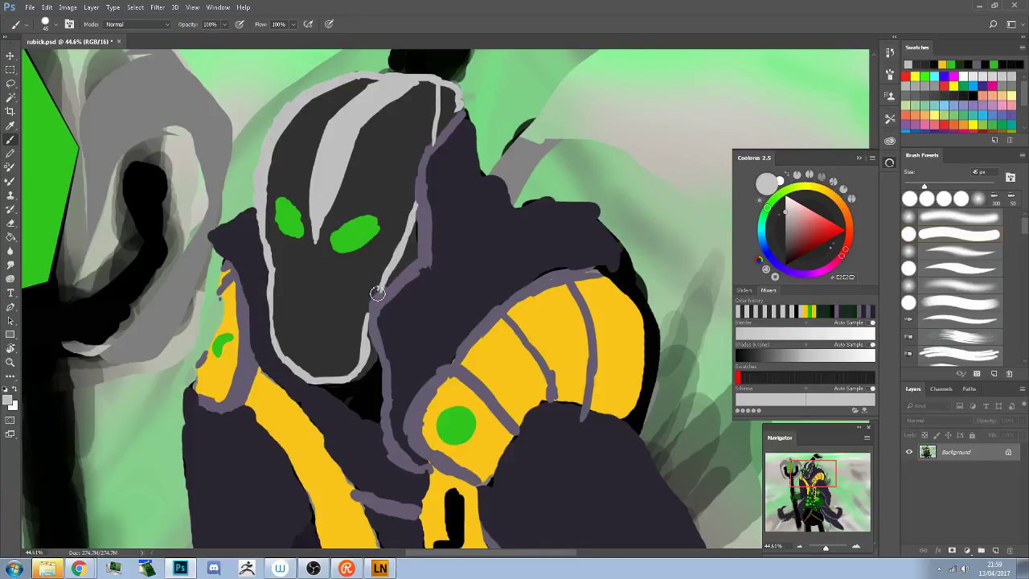
left_click(380, 299, "alt")
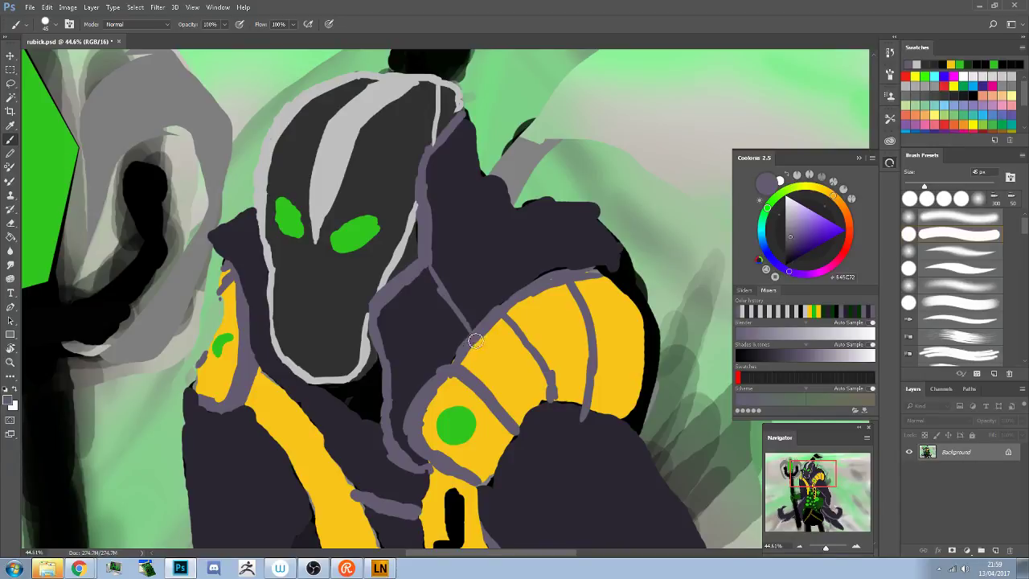
mouse_move(452, 304)
left_mouse_down()
mouse_move(429, 273)
mouse_move(471, 330)
mouse_move(429, 266)
mouse_move(419, 299)
left_mouse_up()
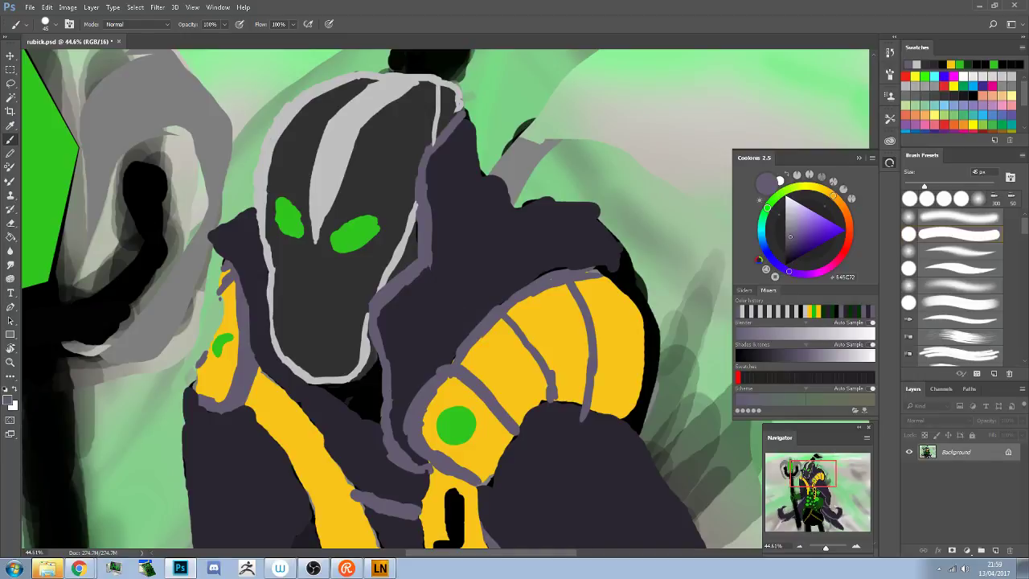
Paint purple-grey down the robe edge, redraw the helmet's lower outline, and extend the eye stripe
left_click(371, 314, "alt")
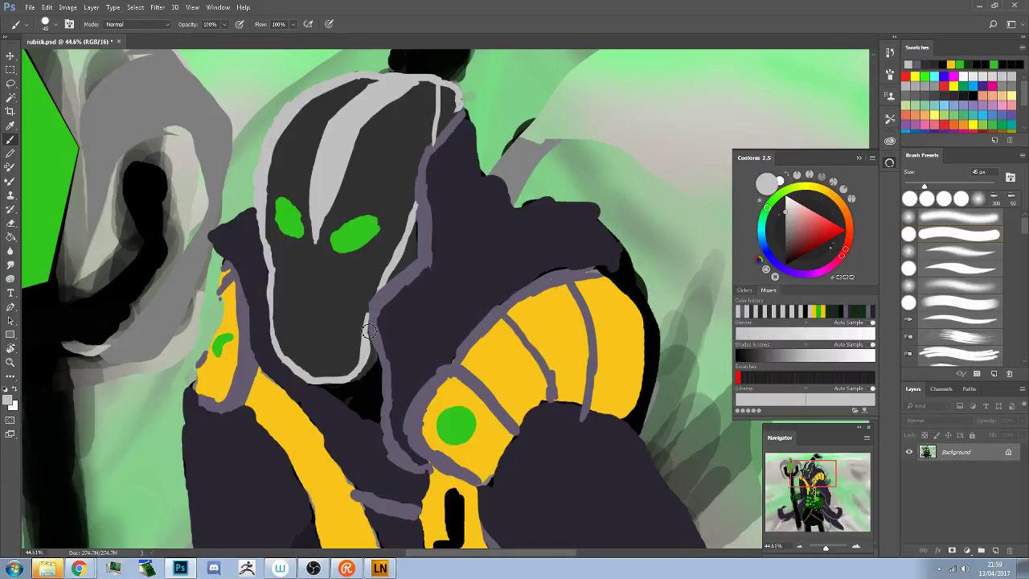
left_click(373, 329, "alt")
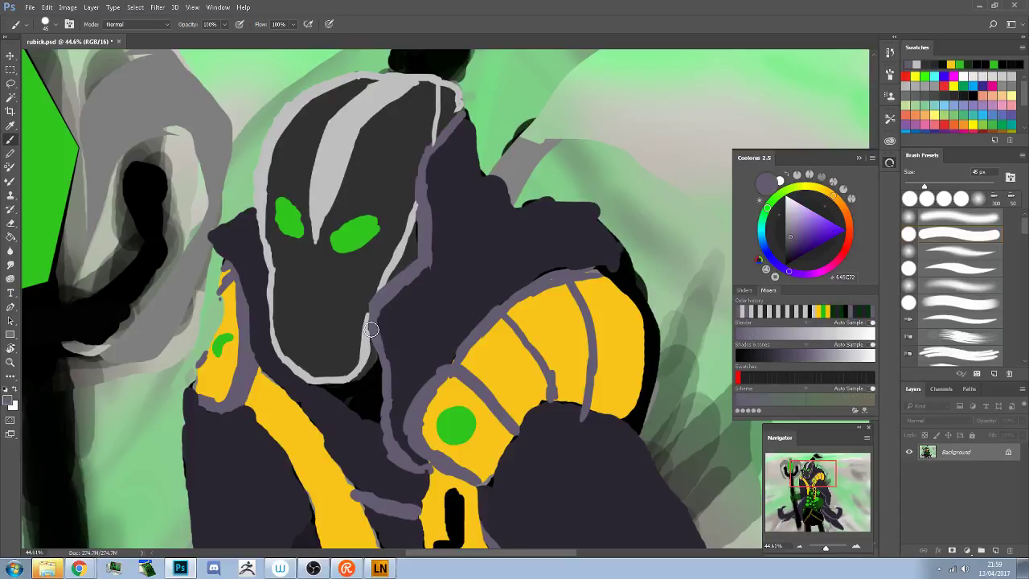
mouse_move(372, 329)
left_mouse_down()
mouse_move(382, 364)
mouse_move(347, 383)
mouse_move(357, 375)
mouse_move(324, 380)
mouse_move(339, 381)
mouse_move(277, 344)
mouse_move(306, 367)
mouse_move(281, 359)
mouse_move(300, 381)
left_mouse_up()
left_click(368, 355, "alt")
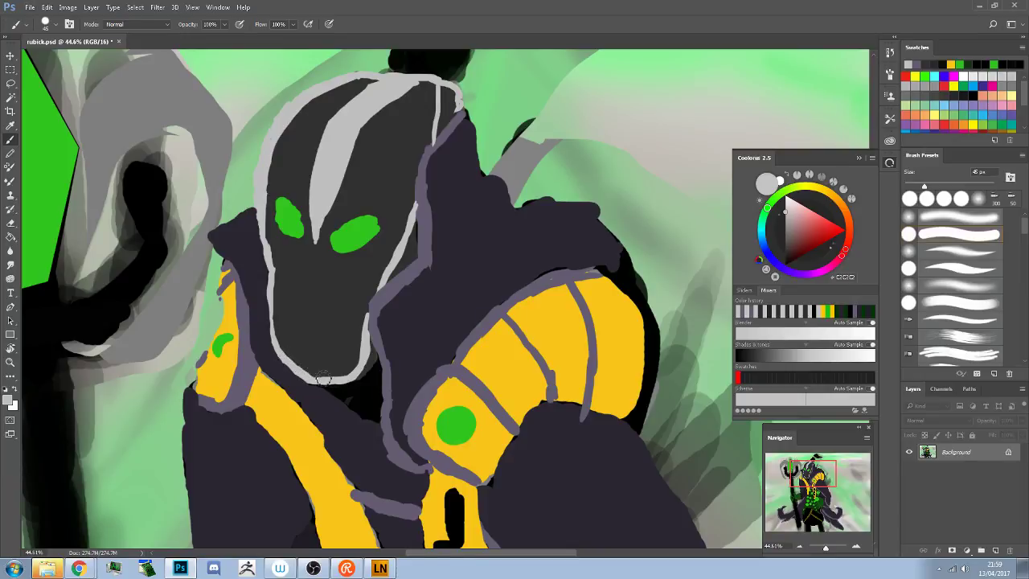
left_click(316, 365, "alt")
left_click(270, 265, "alt")
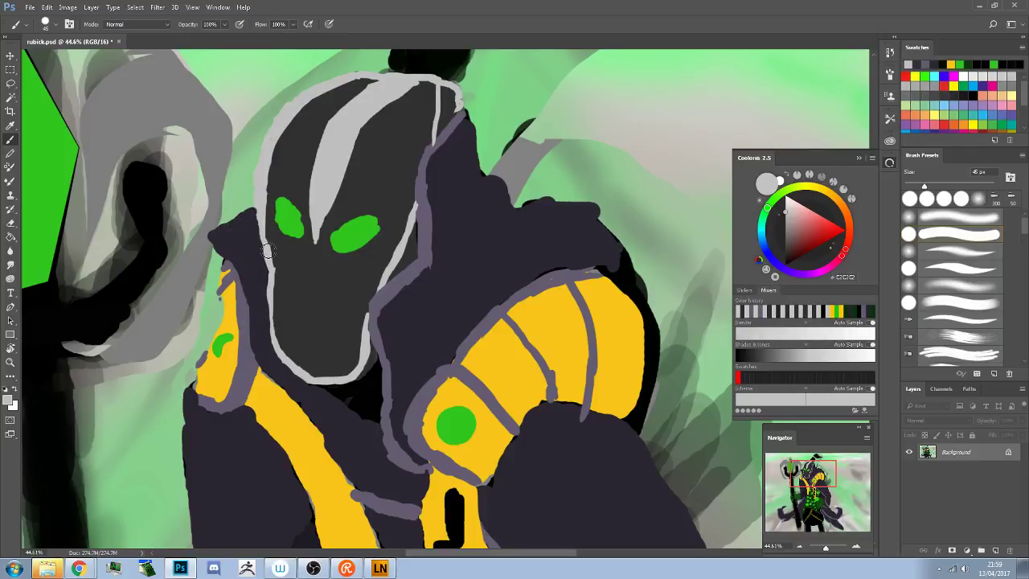
mouse_move(321, 233)
left_mouse_down()
mouse_move(317, 247)
mouse_move(337, 185)
mouse_move(318, 244)
mouse_move(325, 226)
left_mouse_up()
Thin the helmet's light-grey outline along its top edge and top-right with dark grey
left_click(356, 98, "alt")
left_click_drag(366, 83, 358, 87)
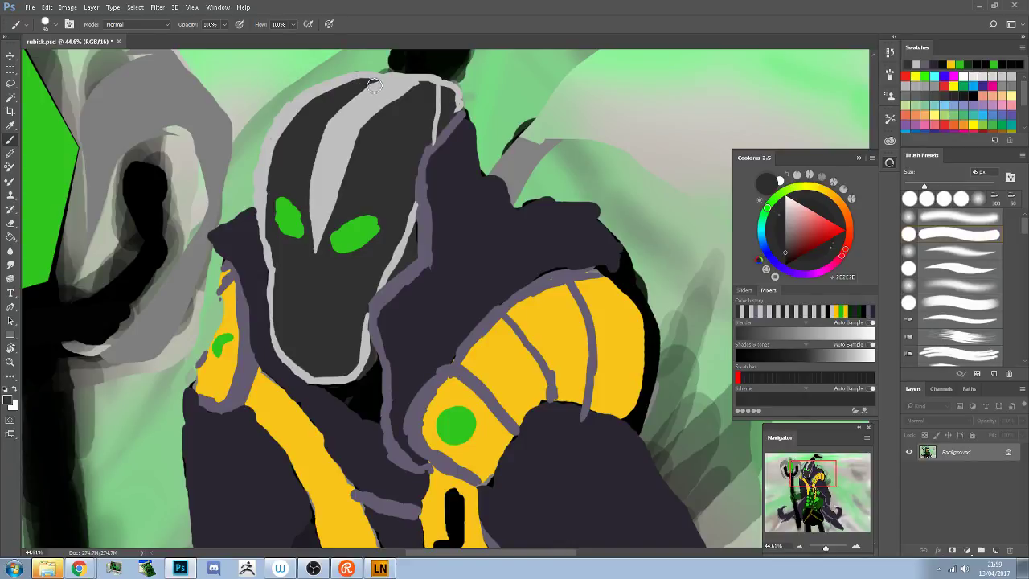
left_click(411, 77, "alt")
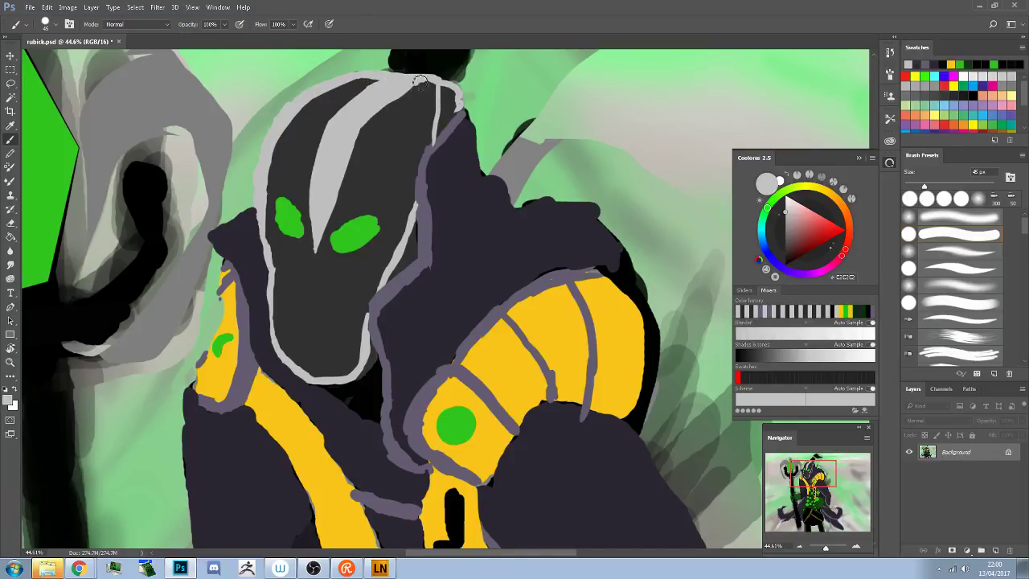
left_click(426, 86, "alt")
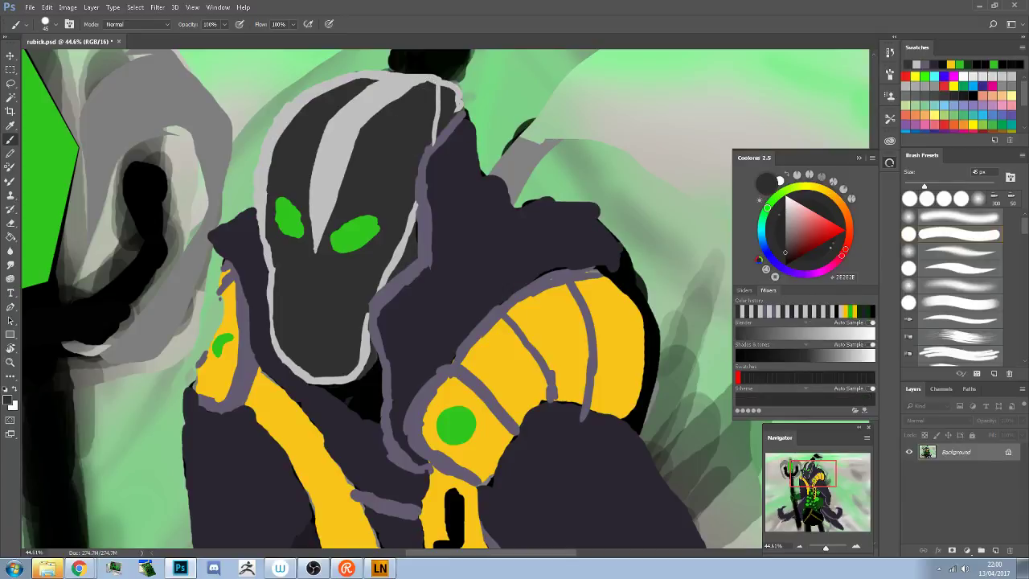
left_click_drag(395, 105, 415, 100)
Reshape the helmet's top-right tip, repainting light grey and darkening the outer edge
left_click(430, 87, "alt")
left_click_drag(437, 80, 440, 126)
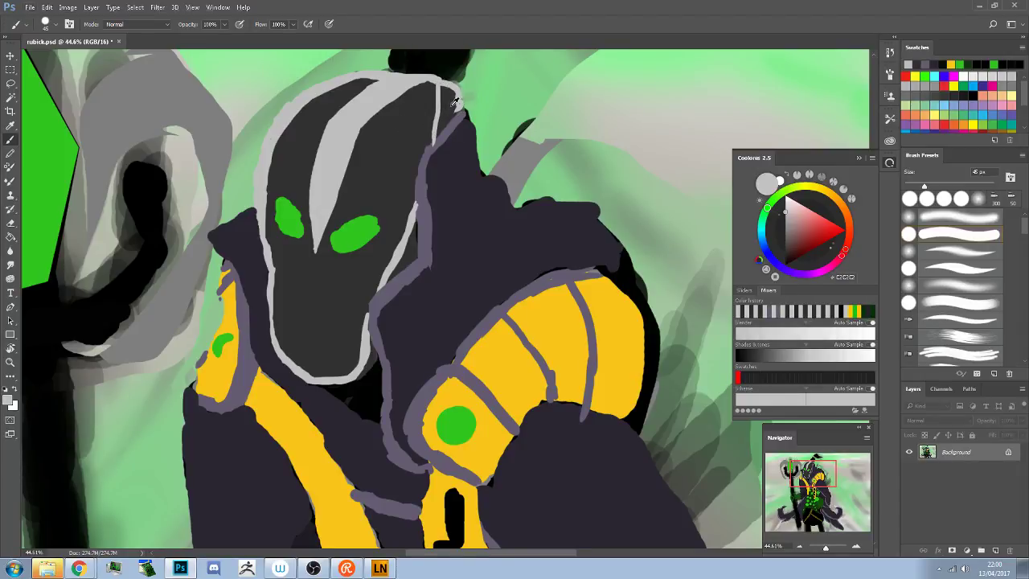
left_click(455, 103, "alt")
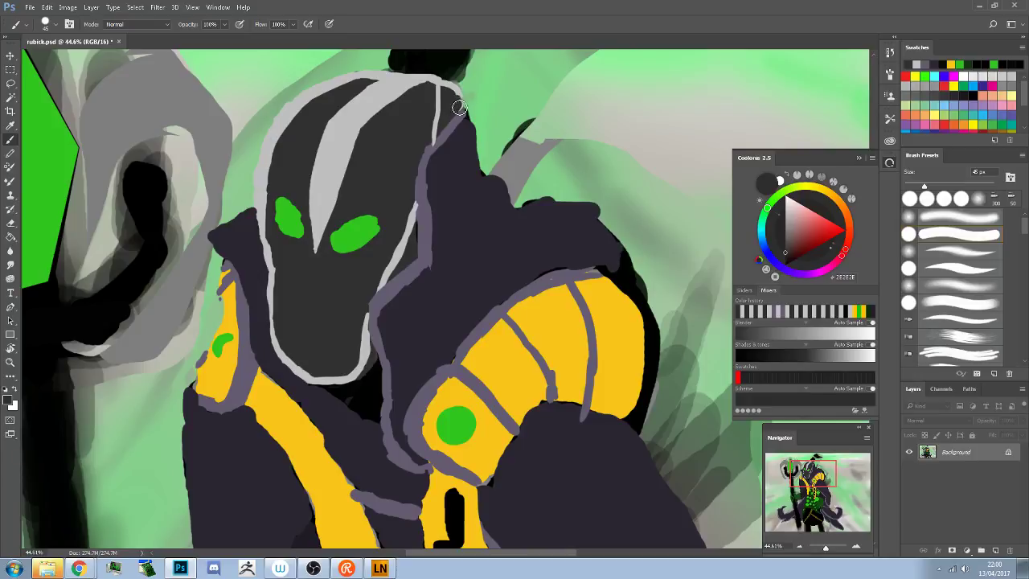
mouse_move(461, 108)
left_mouse_down()
mouse_move(450, 105)
mouse_move(462, 101)
mouse_move(455, 91)
left_mouse_up()
left_click(438, 77, "alt")
left_click_drag(433, 83, 401, 92)
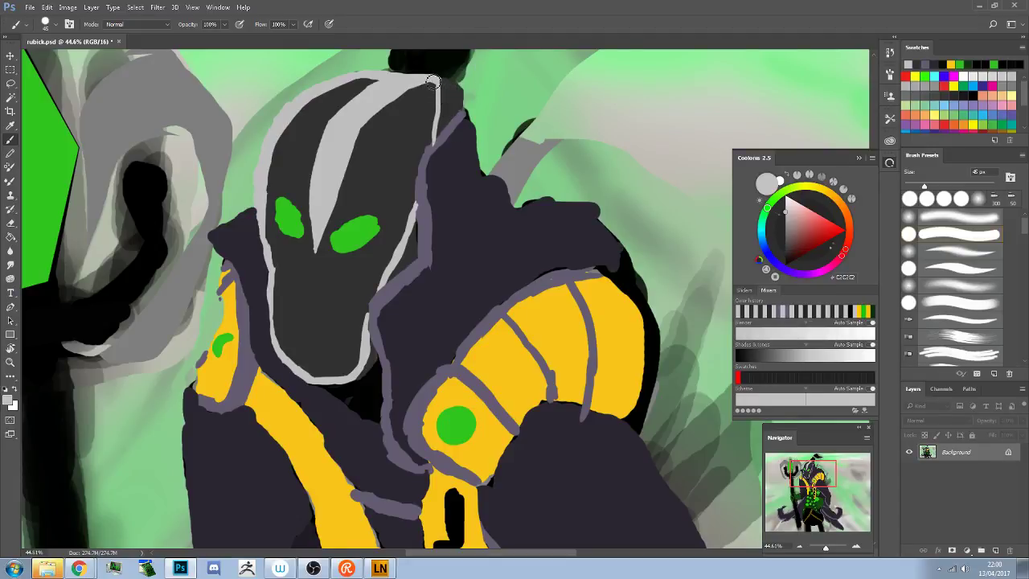
left_click(295, 218, "alt")
Enlarge the left eye in bright green and cover the lower strap mark with dark body colour
left_click_drag(297, 230, 298, 219)
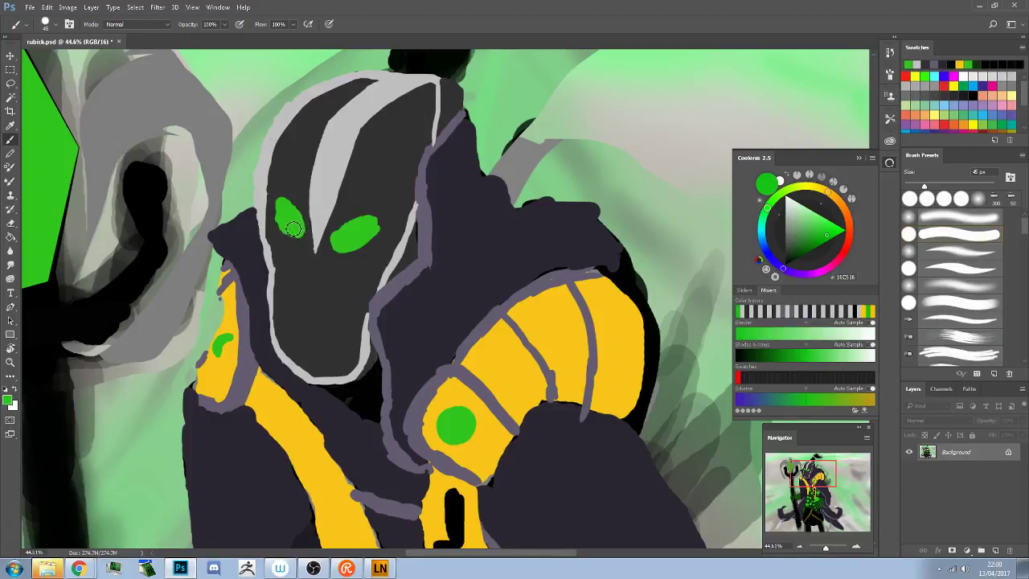
left_click(286, 235, "alt")
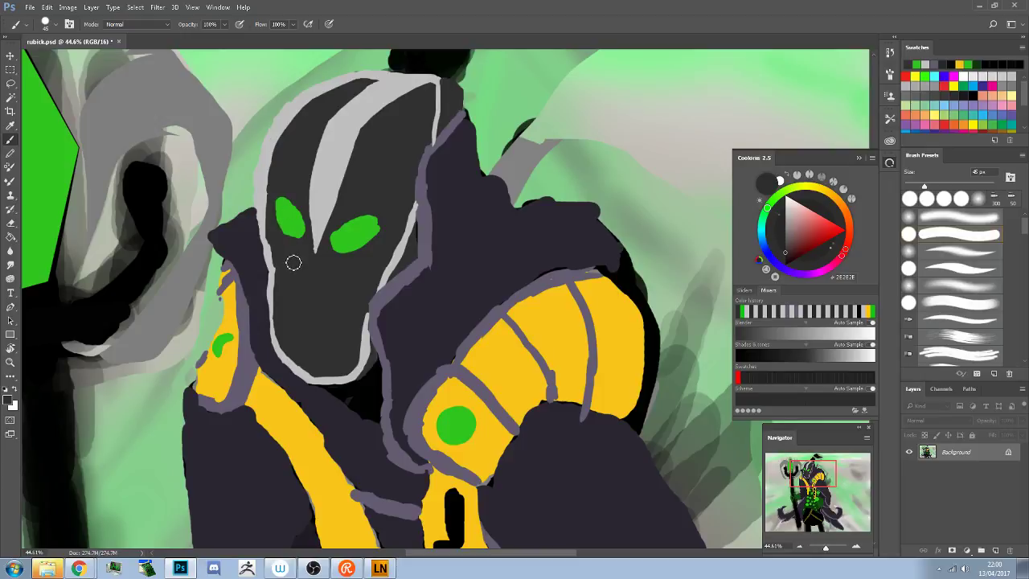
left_click(294, 233, "alt")
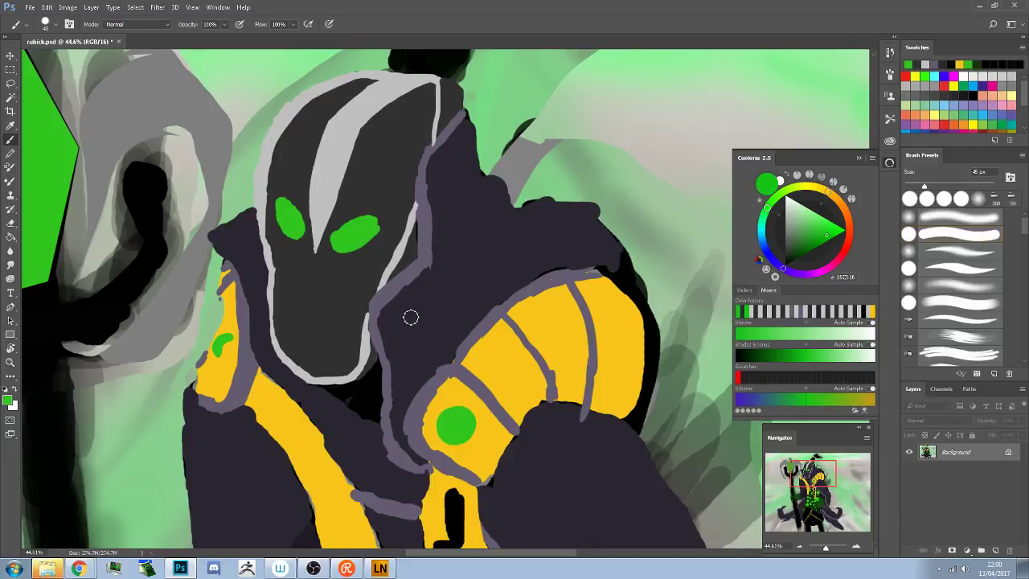
left_click(312, 410, "alt")
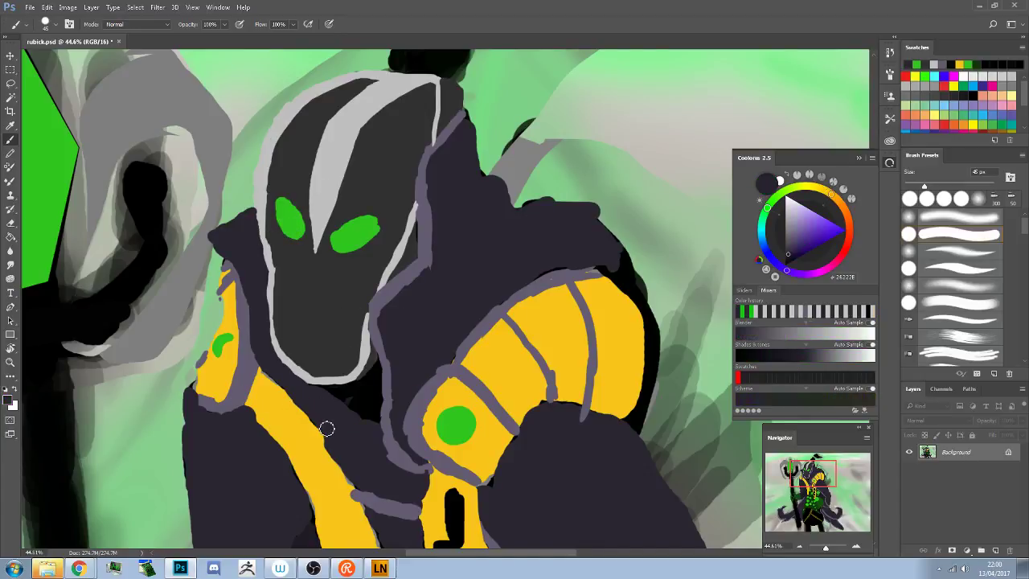
left_click_drag(225, 353, 219, 363)
Paint yellow over the purple gap in the left strap and trim its left edge with dark purple
left_click(10, 83)
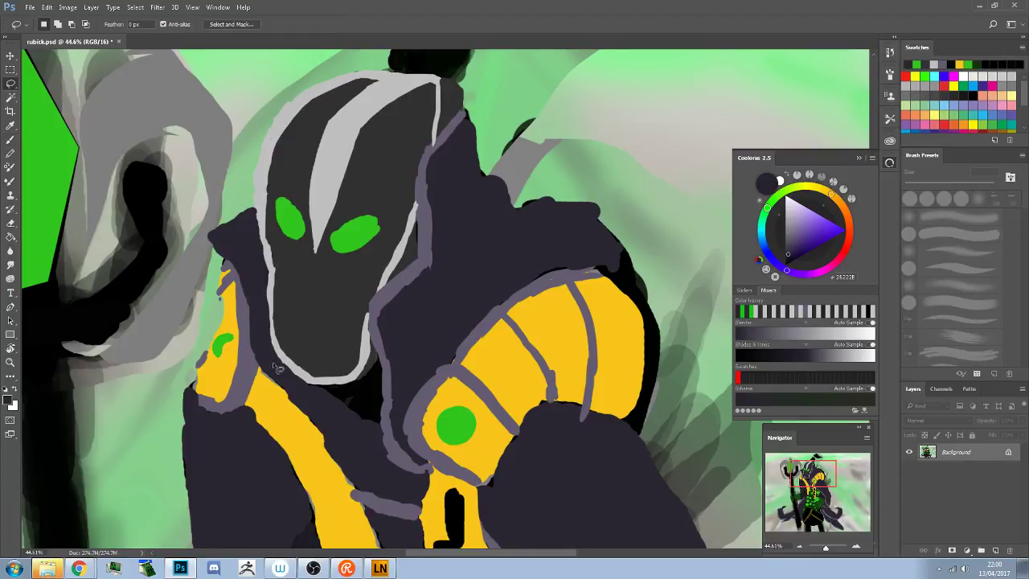
mouse_move(259, 357)
left_mouse_down()
mouse_move(353, 465)
mouse_move(269, 356)
left_mouse_up()
key("b")
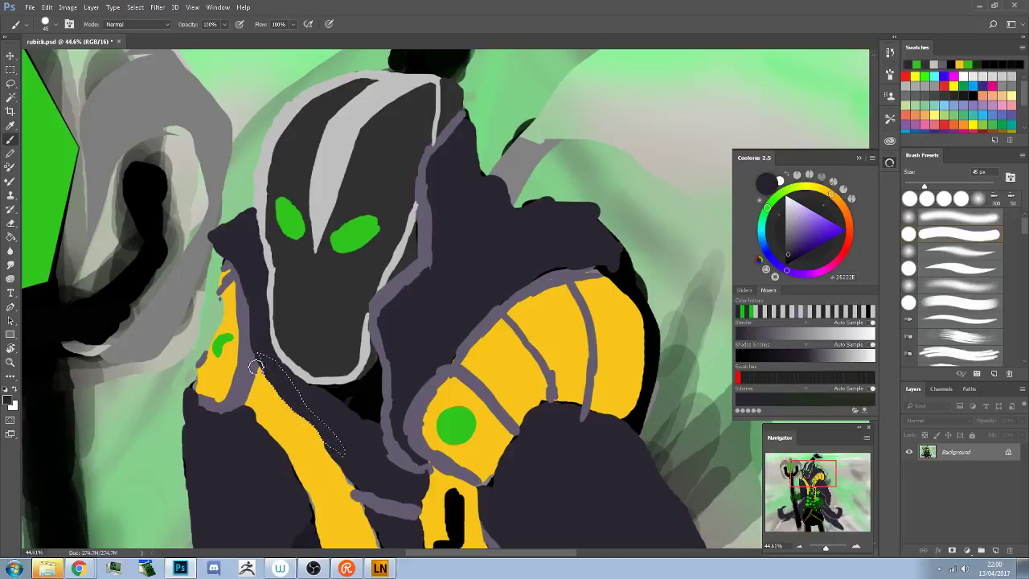
key("ctrl+d")
left_click(264, 376, "alt")
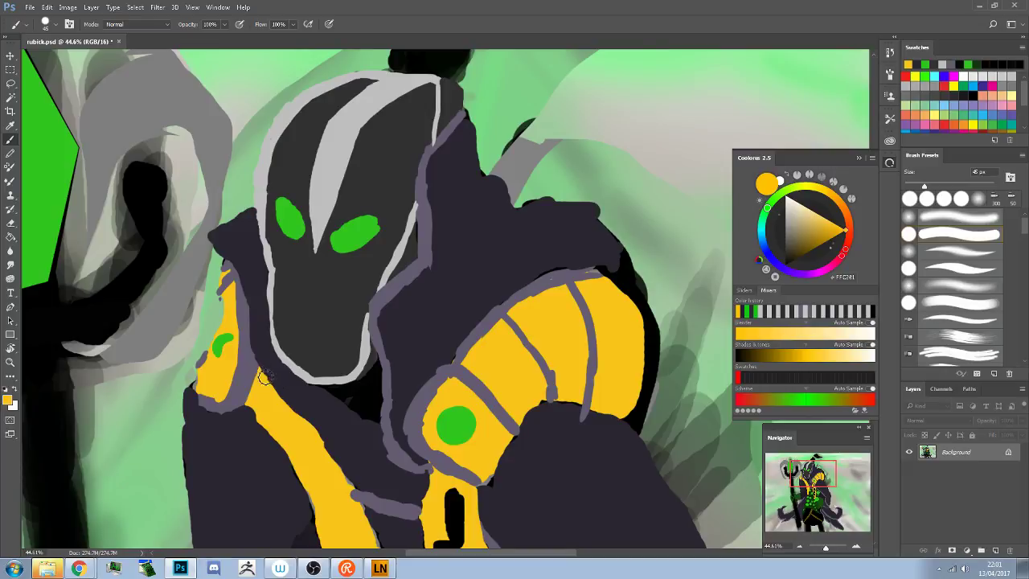
mouse_move(264, 385)
left_mouse_down()
mouse_move(262, 372)
mouse_move(273, 424)
left_mouse_up()
left_click(294, 478, "alt")
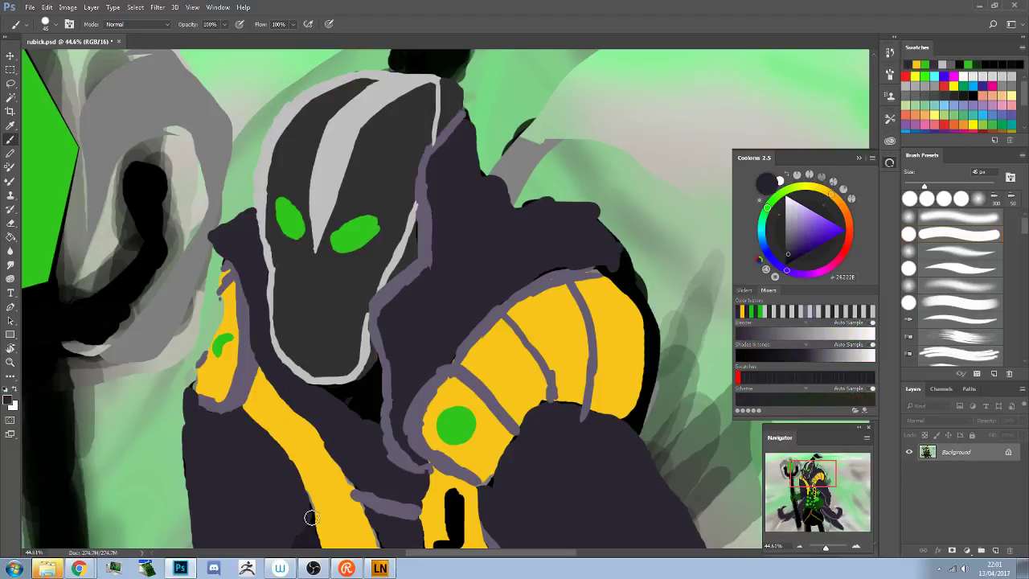
left_click_drag(306, 502, 304, 482)
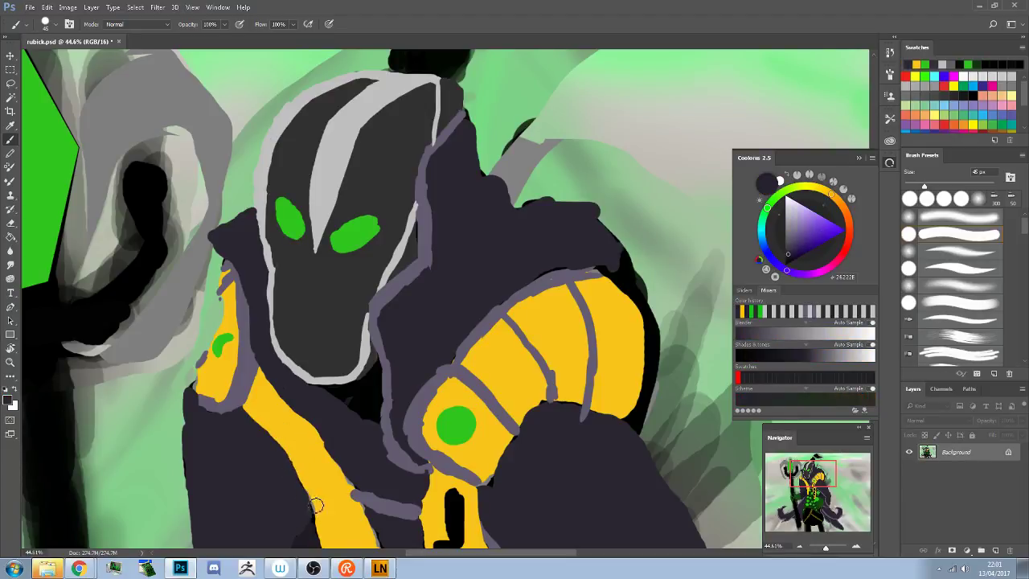
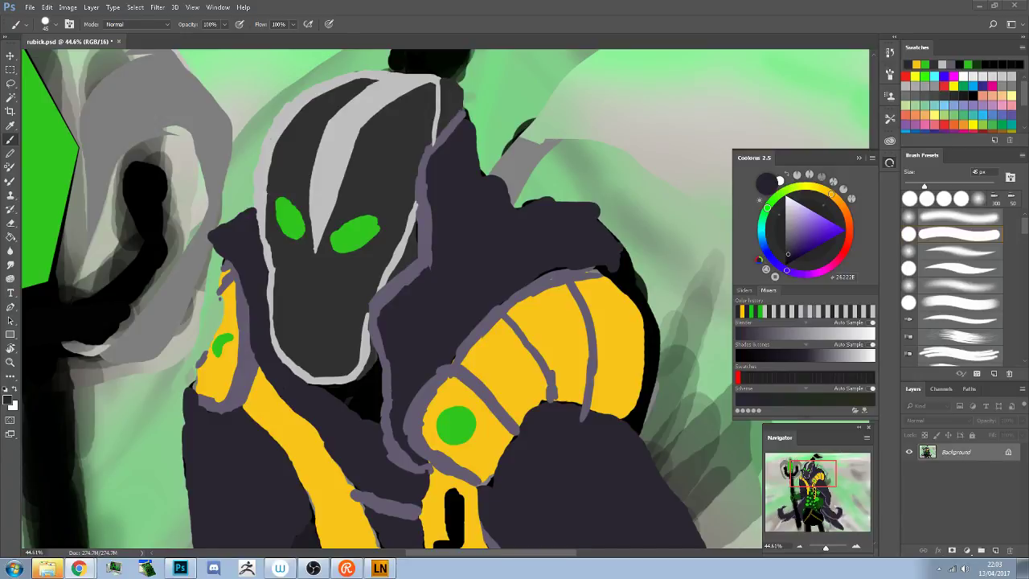
Paint light grey up the head's left outline, undoing one stroke and widening the top-left
left_click(274, 261, "alt")
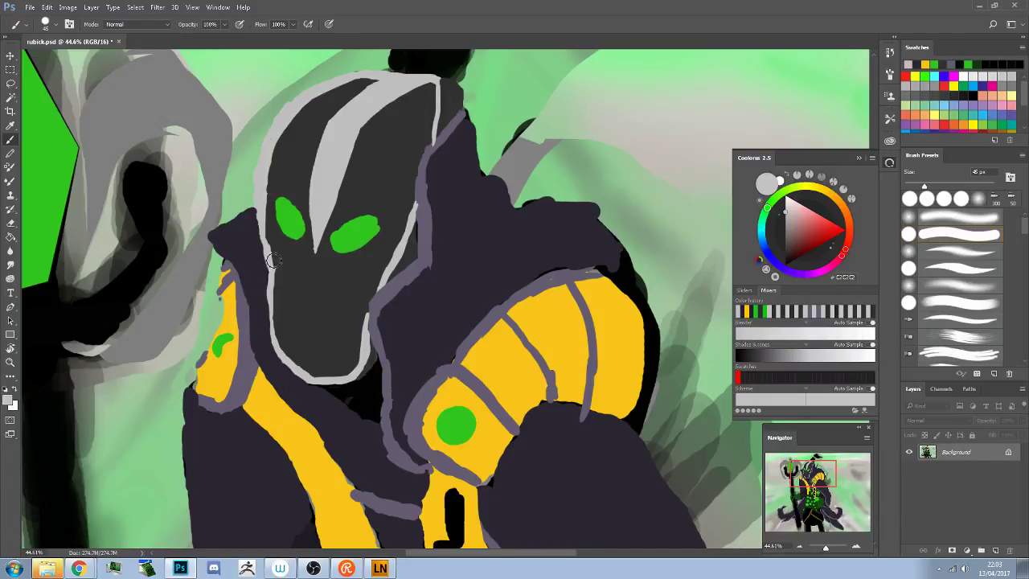
mouse_move(273, 261)
left_mouse_down()
mouse_move(247, 206)
mouse_move(280, 243)
mouse_move(259, 209)
left_mouse_up()
key("ctrl+z")
mouse_move(291, 110)
left_mouse_down()
mouse_move(264, 143)
mouse_move(292, 109)
left_mouse_up()
Repaint the head's upper-left outline wider in light grey using a lasso selection; dismiss AutoPlay
left_click(10, 83)
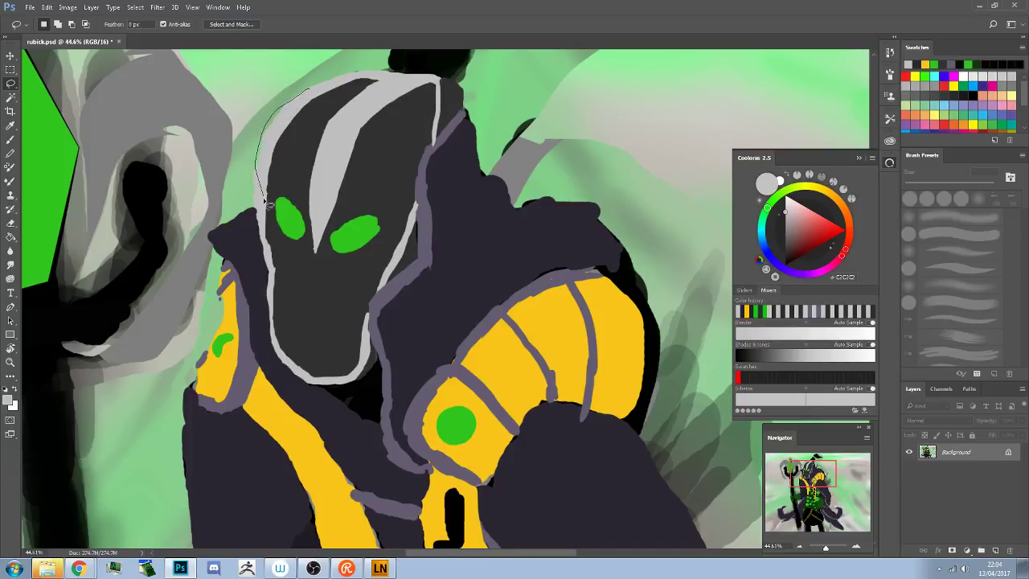
left_click_drag(266, 204, 265, 207)
key("b")
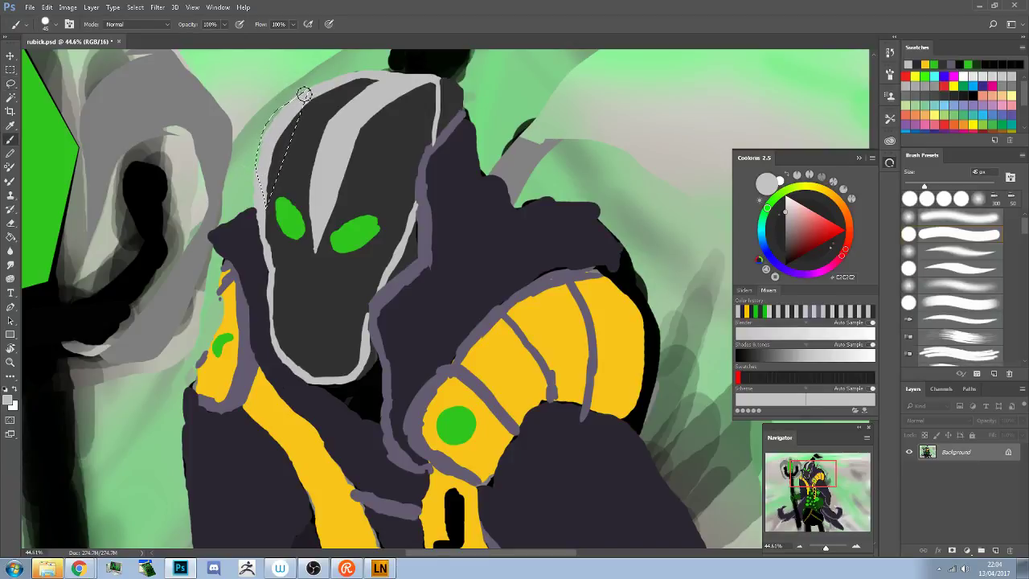
key("ctrl+d")
left_click_drag(255, 175, 259, 172)
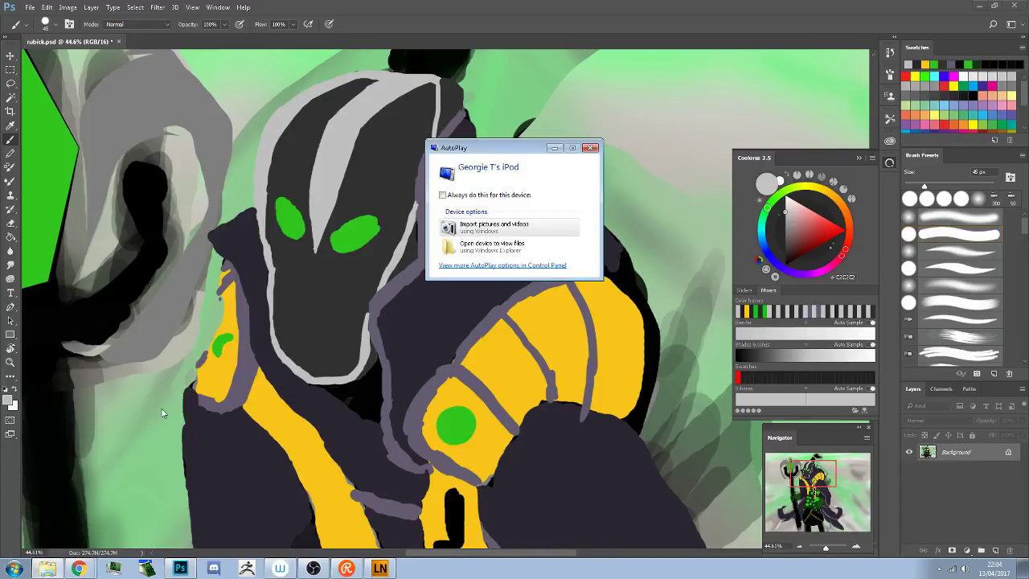
left_click(591, 148)
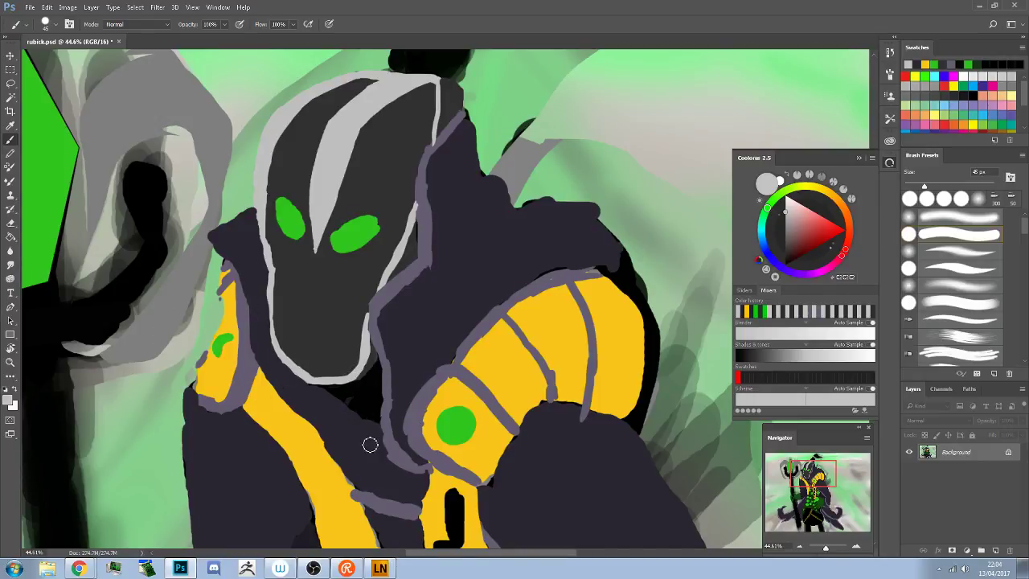
left_click(361, 400, "alt")
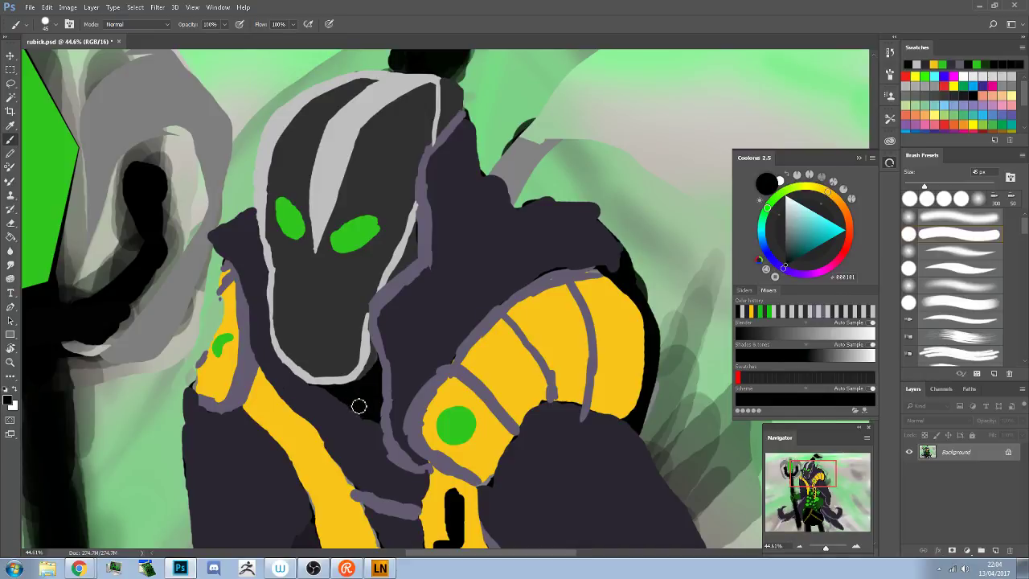
Paint two thin green lines below the chin with a 15 px brush
left_click(455, 430, "alt")
key("bracketleft")
key("bracketleft")
key("bracketleft")
key("bracketleft")
key("bracketleft")
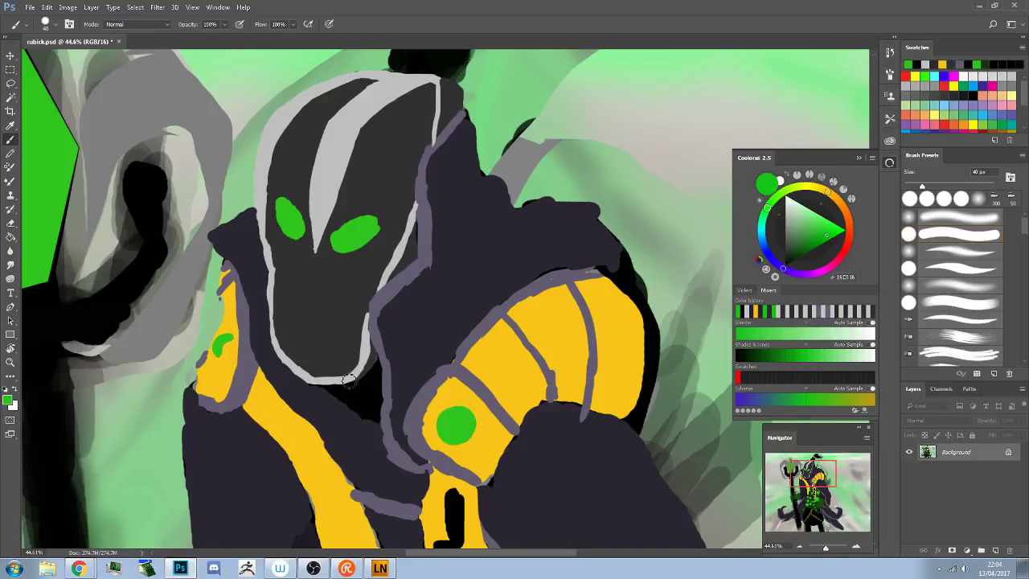
key("bracketleft")
mouse_move(352, 382)
left_mouse_down()
mouse_move(356, 400)
mouse_move(380, 412)
left_mouse_up()
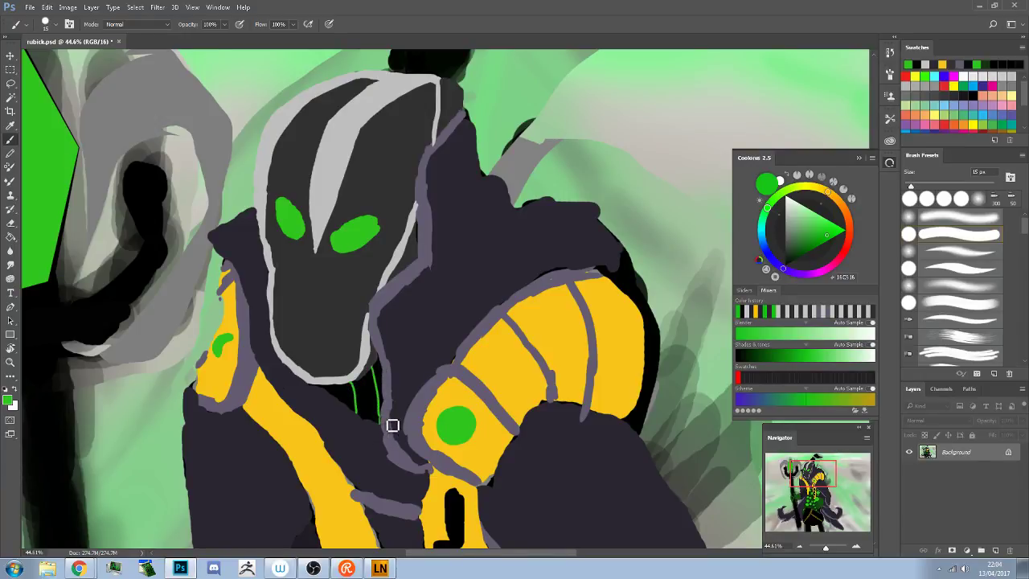
left_click_drag(379, 369, 378, 412)
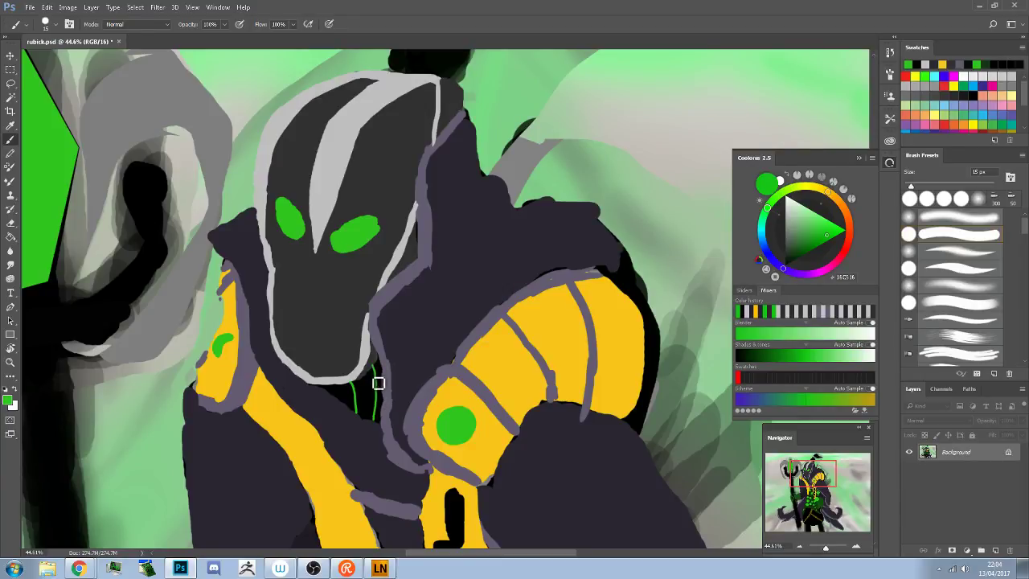
Cover the purple edge right of the chin and beside the head with dark grey
key("bracketright")
key("bracketright")
key("bracketright")
key("bracketright")
key("bracketright")
key("bracketright")
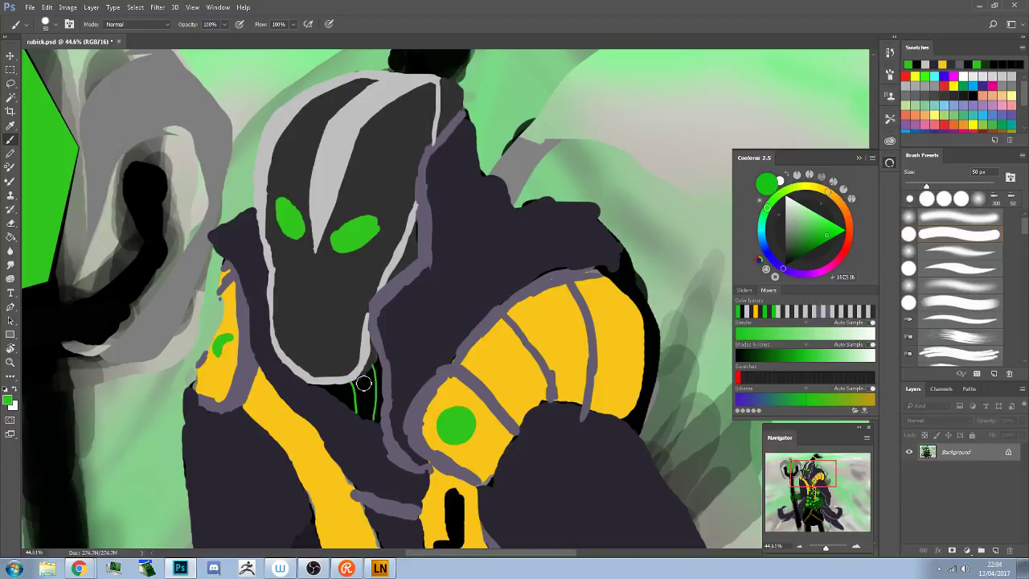
left_click(368, 364, "alt")
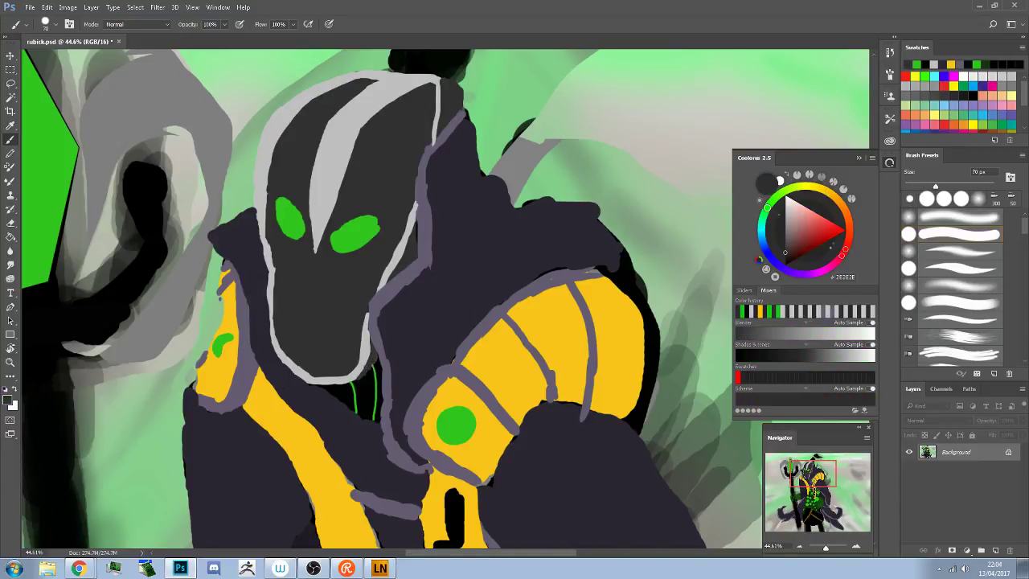
key("bracketleft")
key("bracketleft")
key("bracketleft")
key("bracketleft")
key("bracketleft")
left_click_drag(368, 375, 383, 339)
mouse_move(374, 298)
left_mouse_down()
mouse_move(415, 239)
mouse_move(400, 250)
left_mouse_up()
left_click(400, 250, "alt")
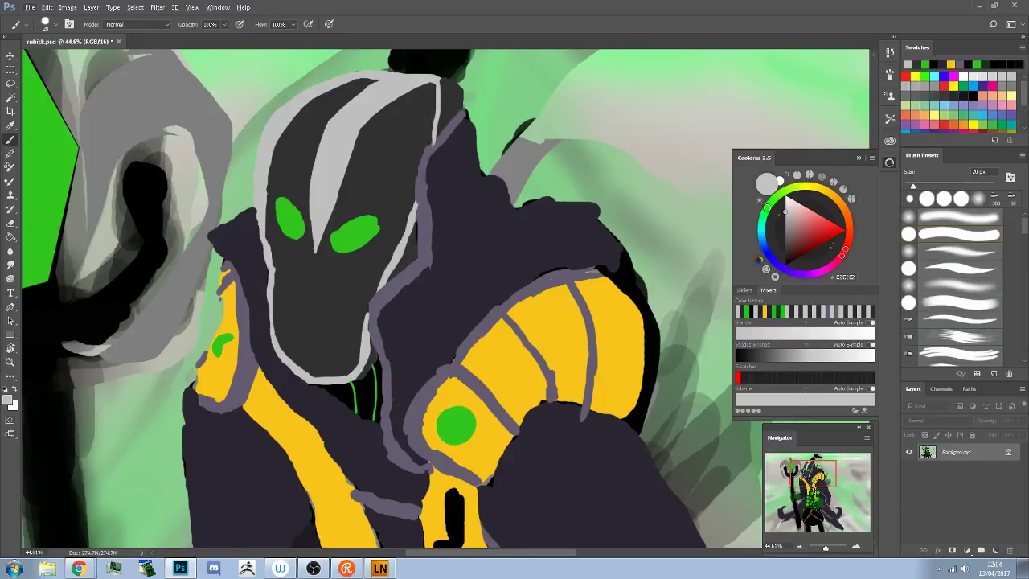
With a 60 px brush, stroke dark grey along the head's left outline, sampling dark and light greys
key("bracketright")
key("bracketright")
key("bracketright")
key("bracketright")
left_click(277, 265, "alt")
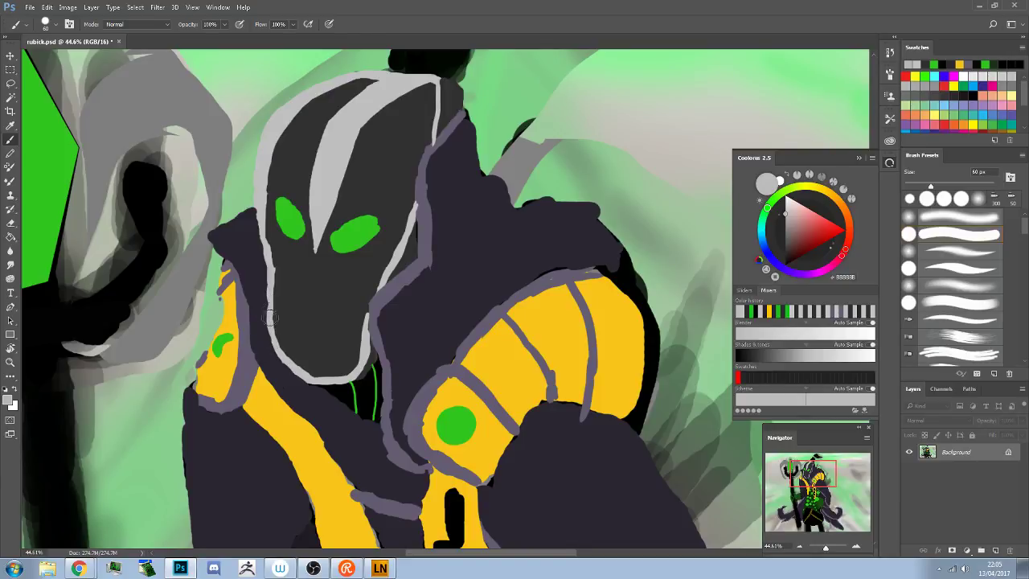
left_click(278, 275, "alt")
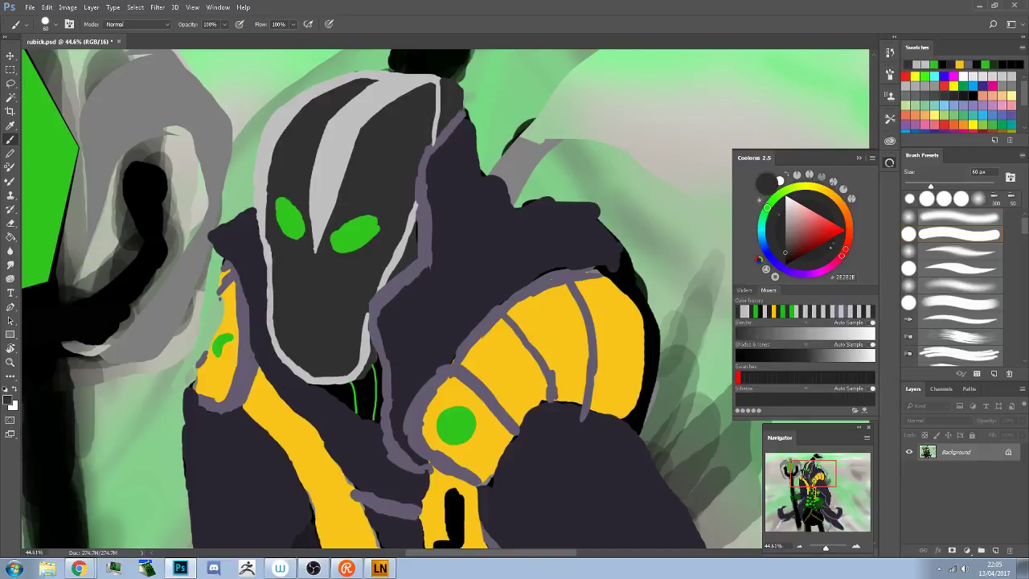
left_click_drag(258, 201, 268, 258)
left_click(258, 206, "alt")
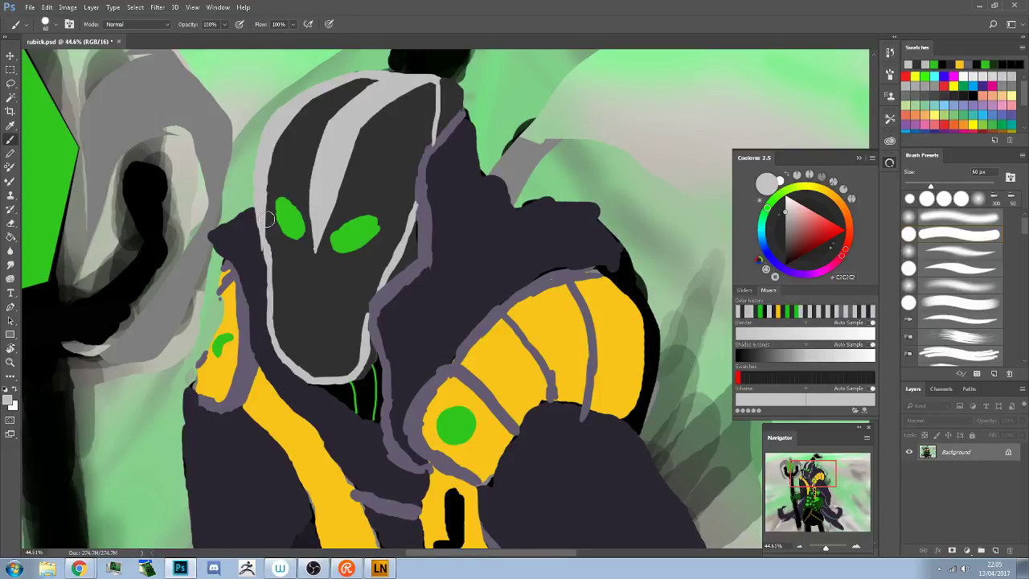
left_click(260, 266, "alt")
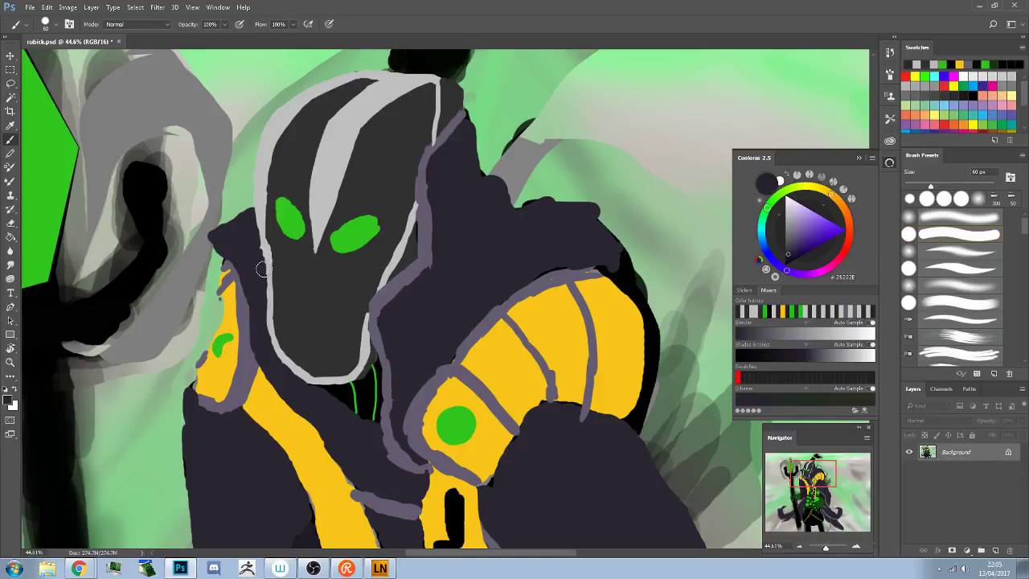
left_click(259, 229, "alt")
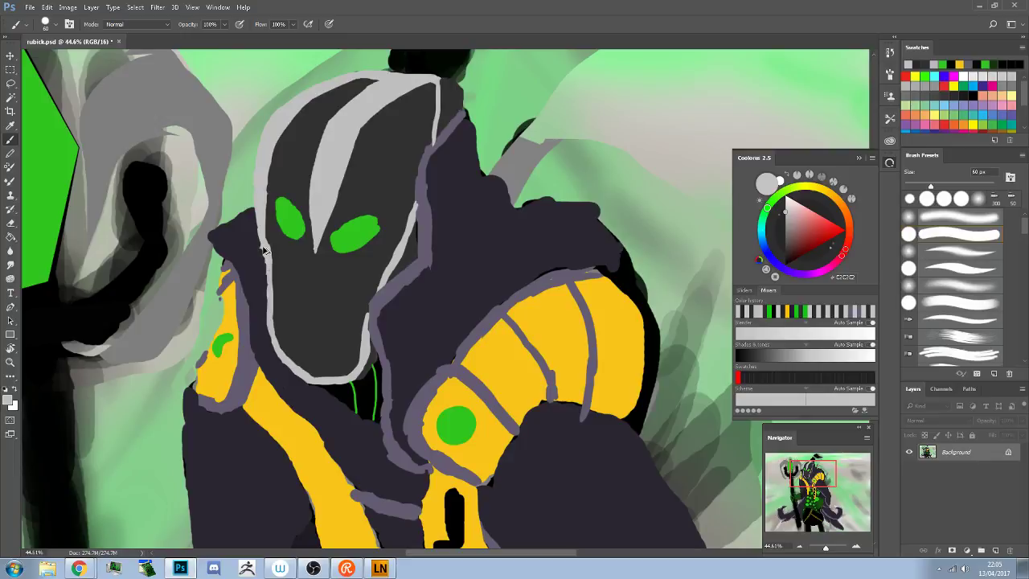
left_click(255, 247, "alt")
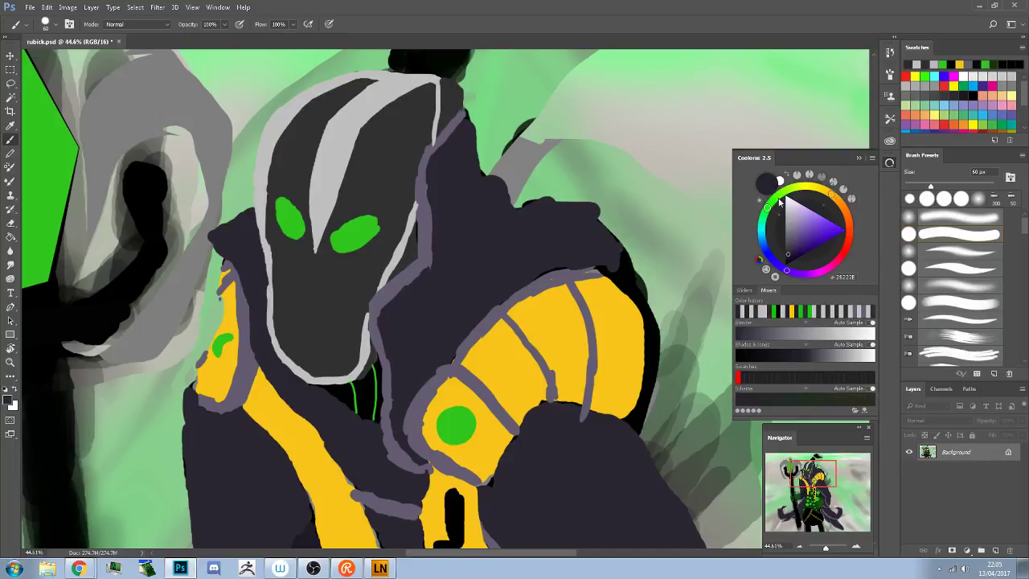
Reduce the brush spacing to 1% and bring up the Lazy Nezumi Pro settings window
left_click(890, 73)
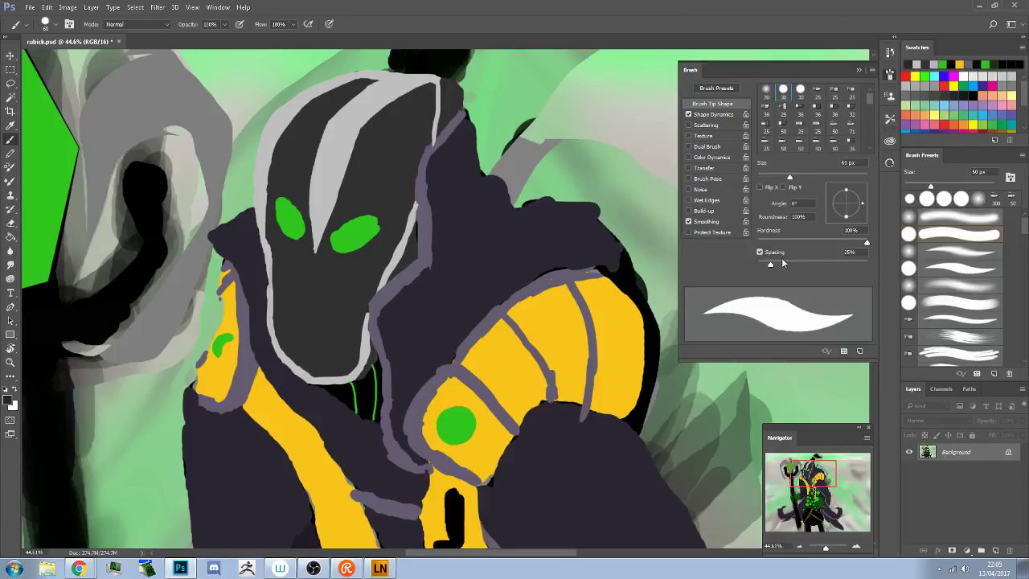
left_click_drag(771, 266, 753, 270)
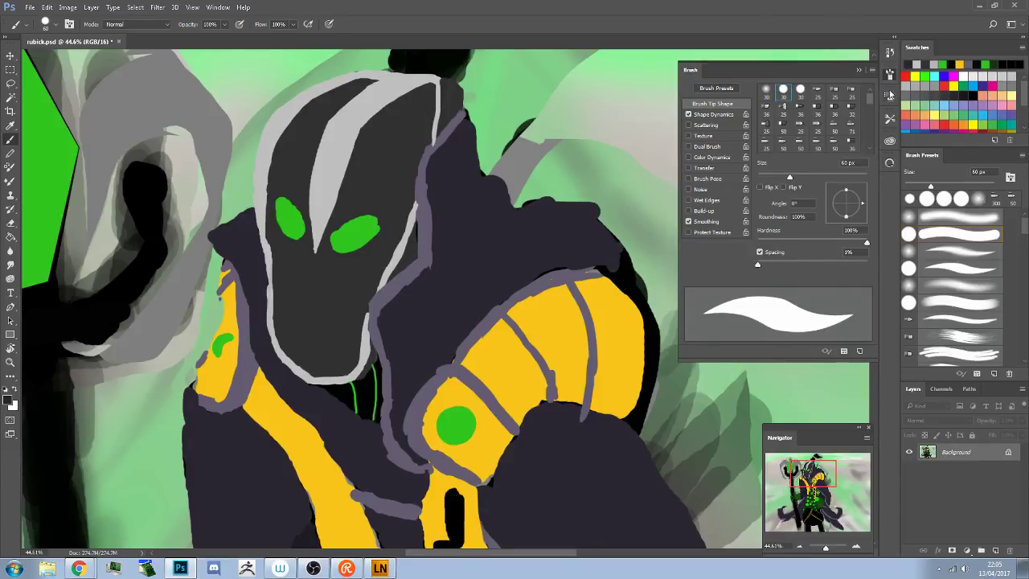
left_click(890, 73)
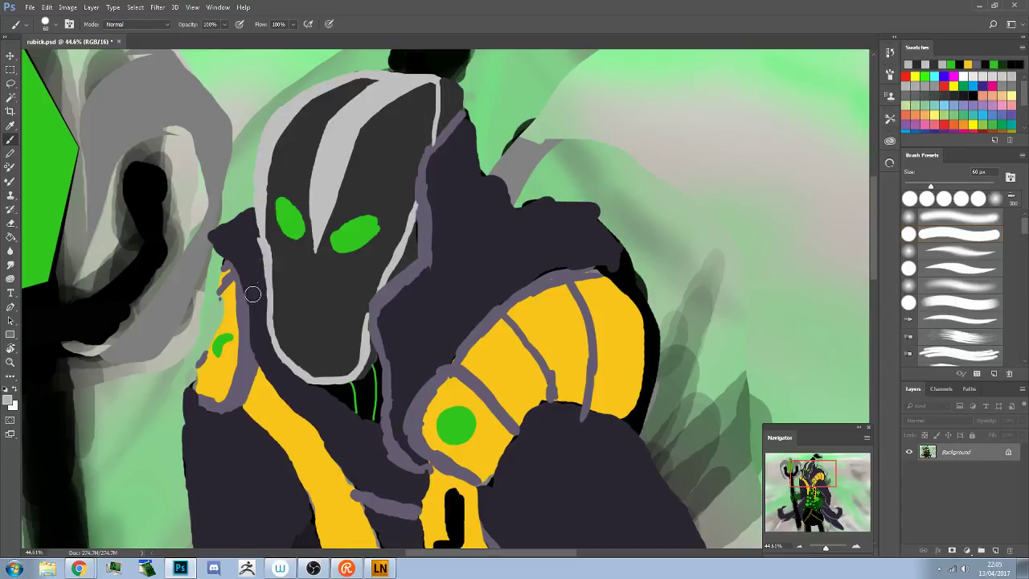
left_click(380, 569)
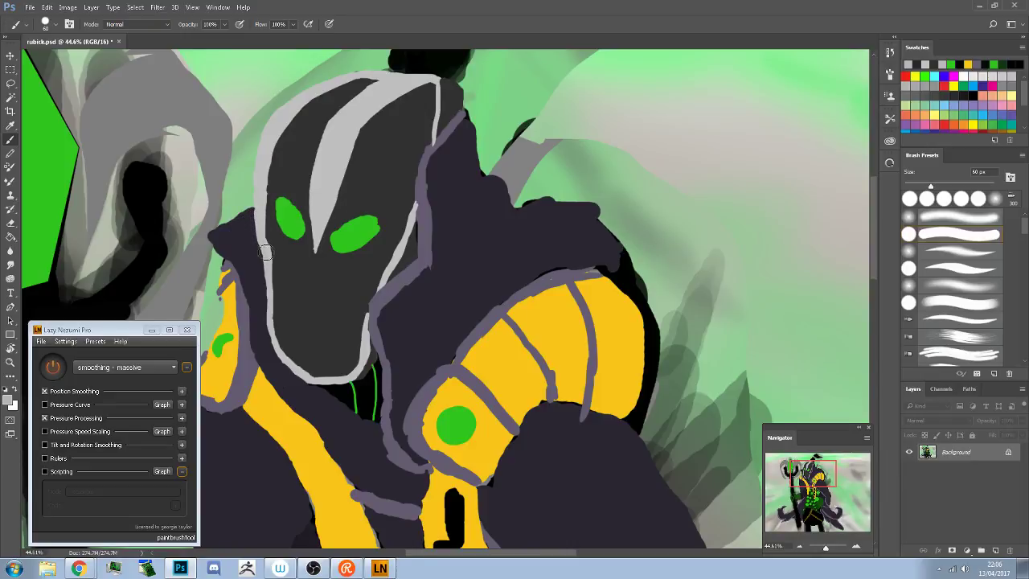
Fill the gap at the hood's left edge in dark and smooth its right grey outline
left_click(247, 225, "alt")
mouse_move(249, 212)
left_mouse_down()
mouse_move(226, 231)
mouse_move(248, 210)
mouse_move(212, 234)
mouse_move(237, 222)
left_mouse_up()
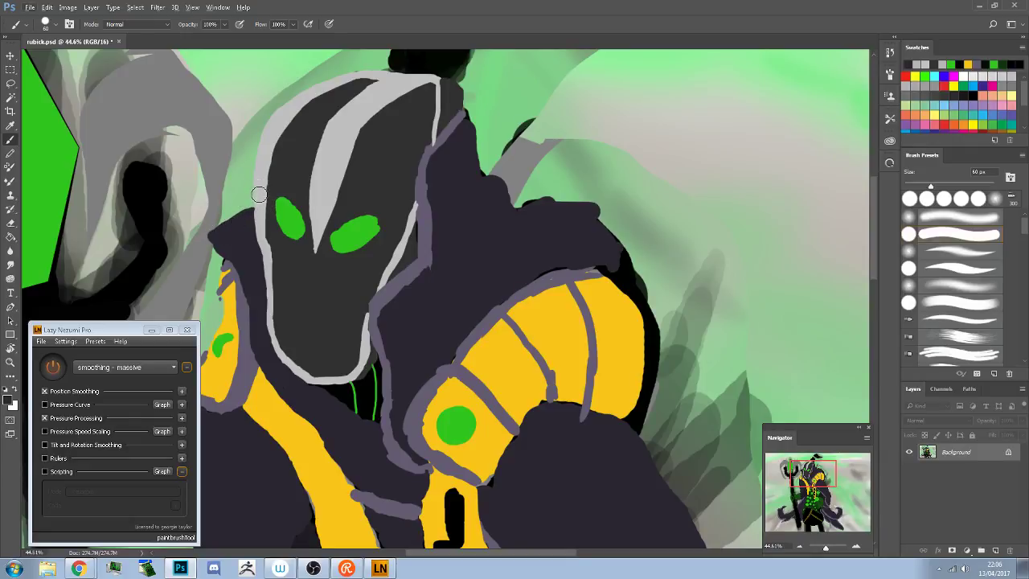
left_click(261, 183, "alt")
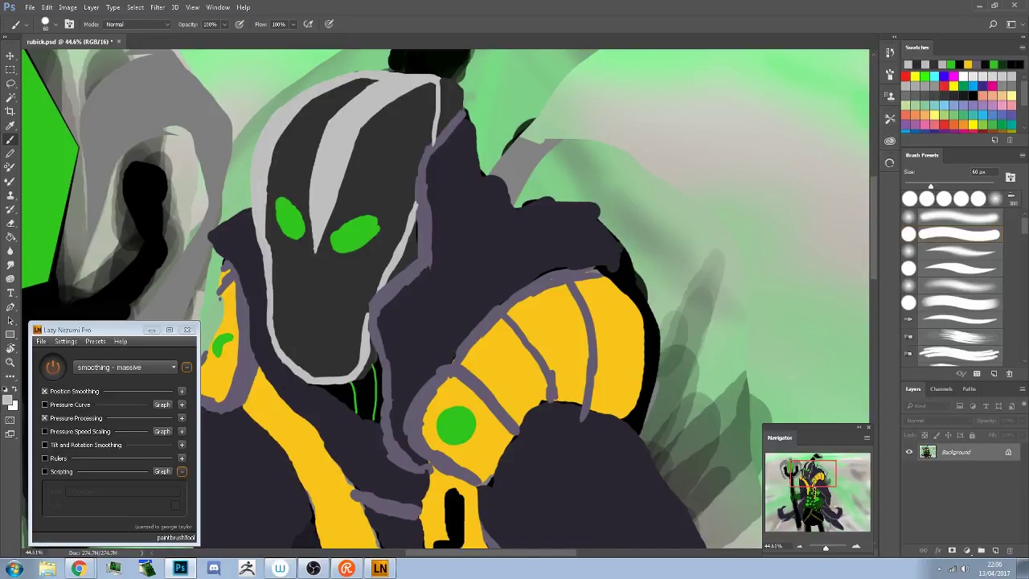
mouse_move(438, 82)
left_mouse_down()
mouse_move(446, 108)
mouse_move(438, 78)
mouse_move(434, 139)
mouse_move(449, 126)
mouse_move(441, 132)
mouse_move(439, 76)
mouse_move(431, 143)
mouse_move(460, 114)
mouse_move(415, 160)
mouse_move(415, 208)
left_mouse_up()
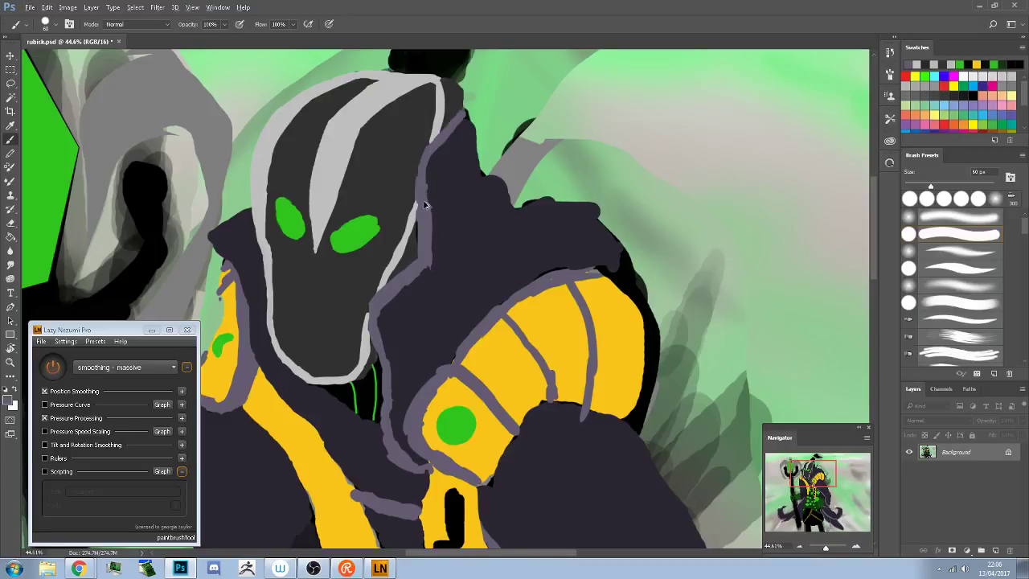
left_click(412, 218, "alt")
left_click_drag(409, 234, 392, 265)
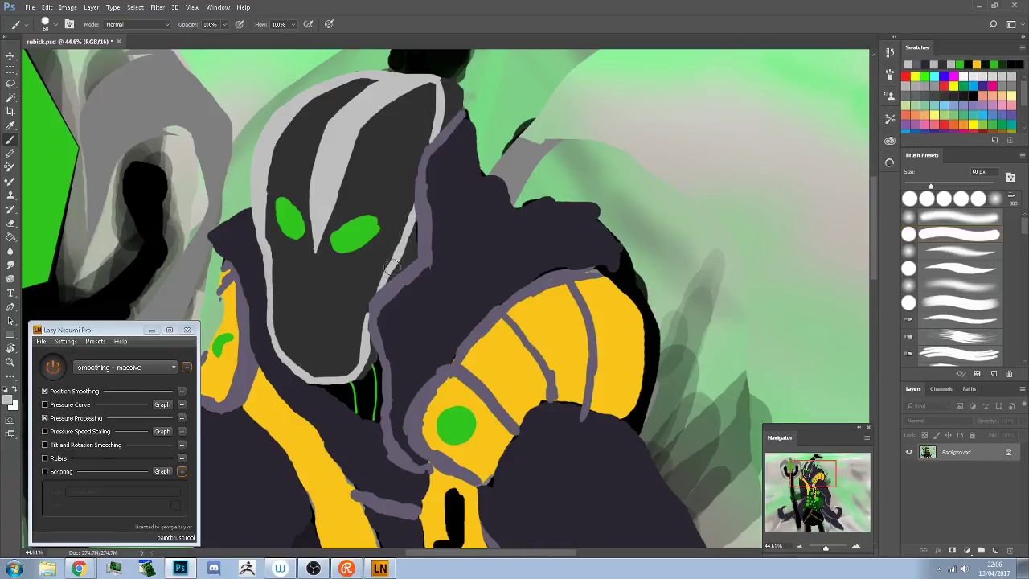
left_click(373, 317, "alt")
left_click(366, 321, "alt")
Raise Lazy Nezumi's position smoothing amount to 48
left_click(181, 418)
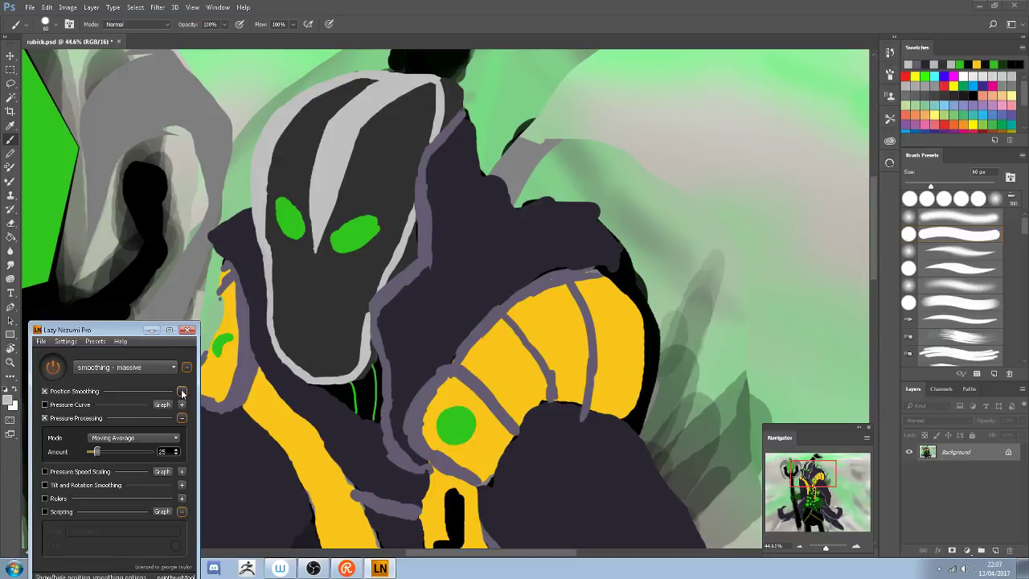
left_click(182, 390)
left_click_drag(100, 426, 104, 426)
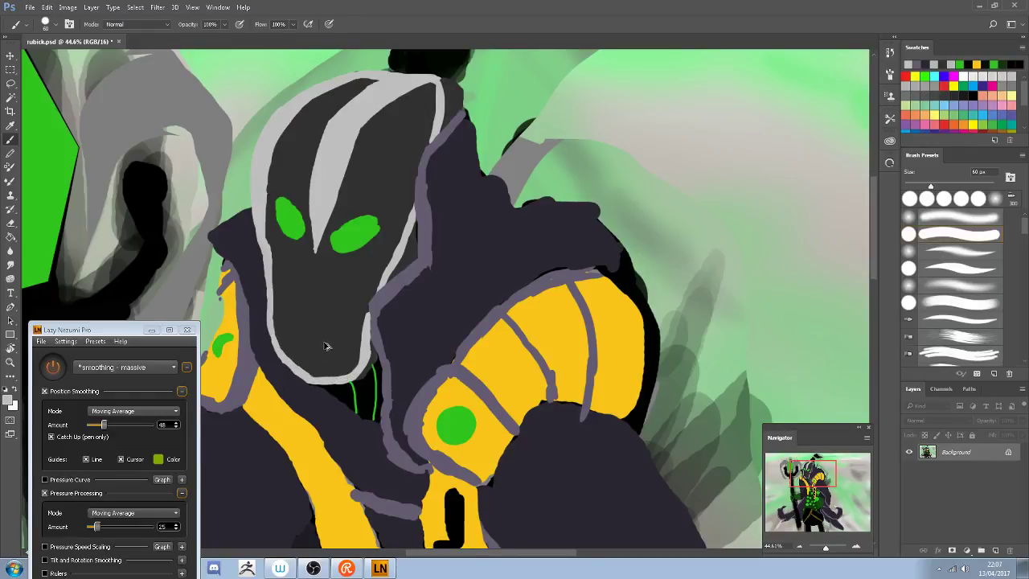
left_click(363, 240, "alt")
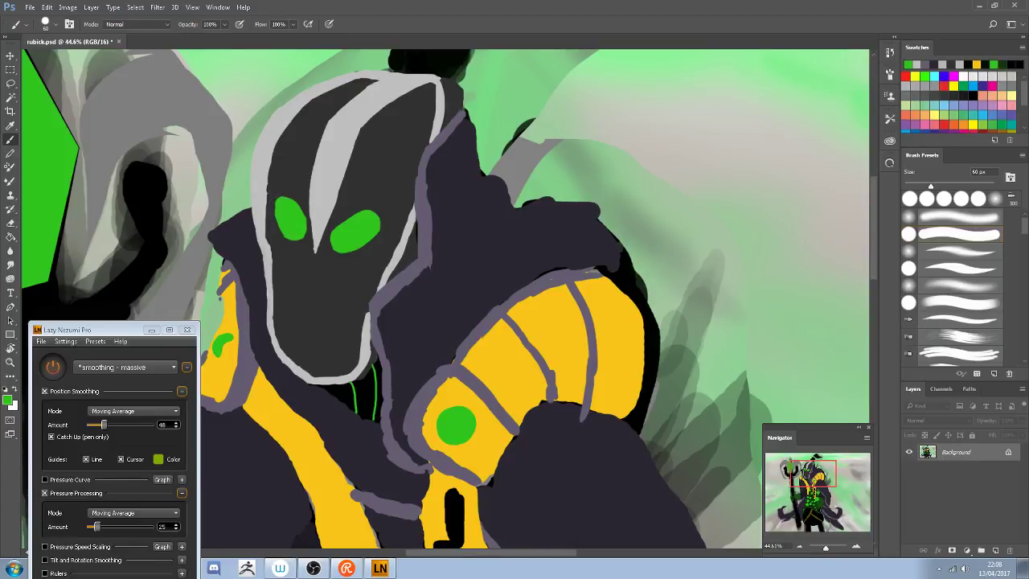
Set position smoothing to 57, undoing a trial stroke on the head's right outline
left_click(408, 225, "alt")
left_click_drag(414, 208, 377, 291)
key("ctrl+z")
left_click_drag(103, 424, 118, 424)
left_click(339, 276)
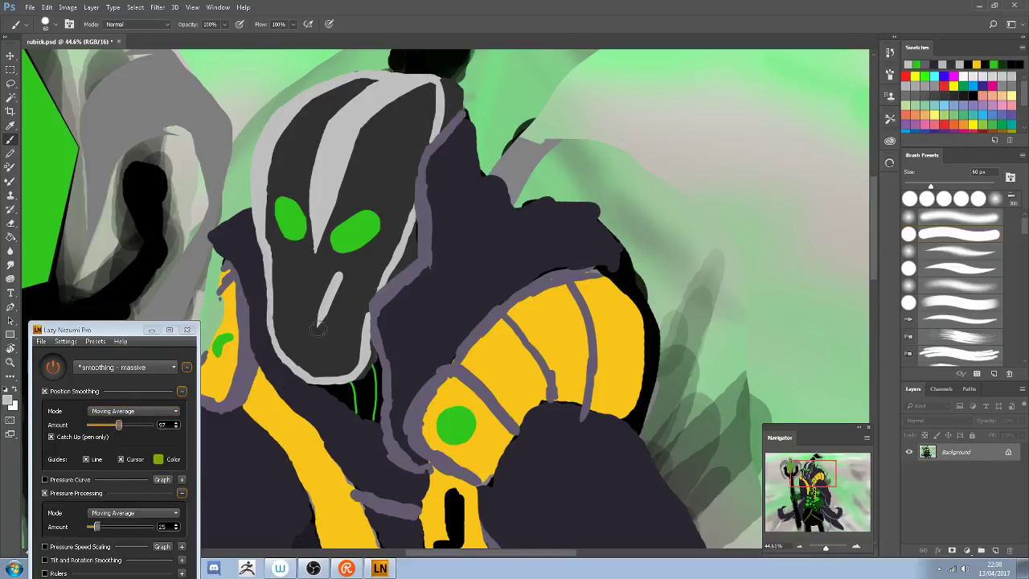
key("ctrl+z")
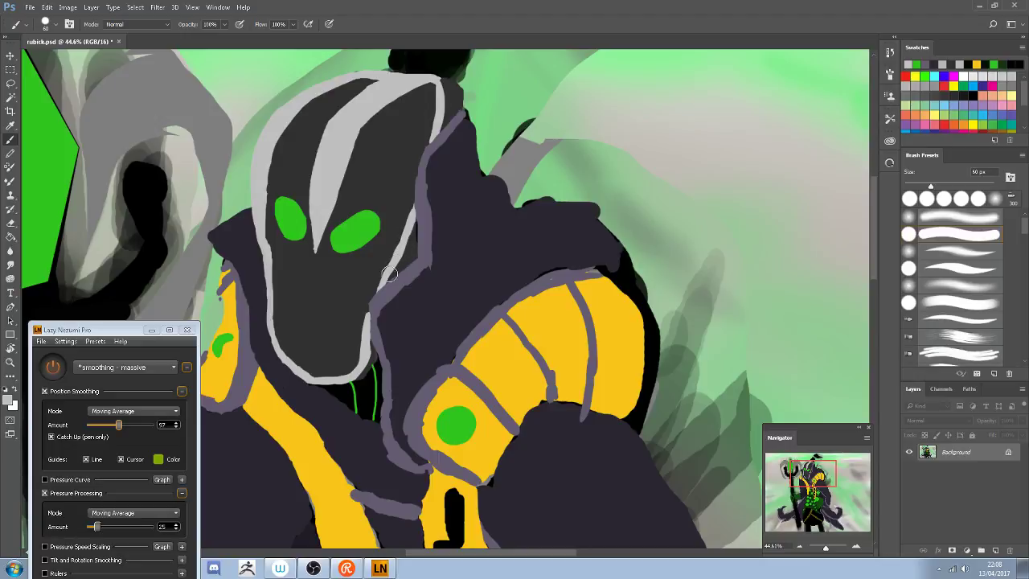
Extend the light-grey outline up the head's right side
left_click(400, 241, "alt")
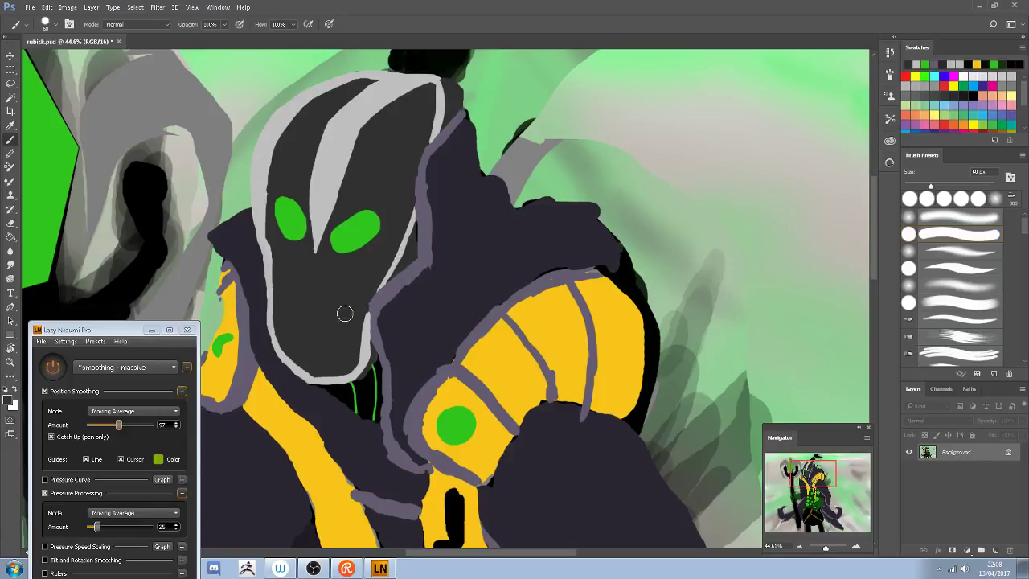
left_click(416, 220, "alt")
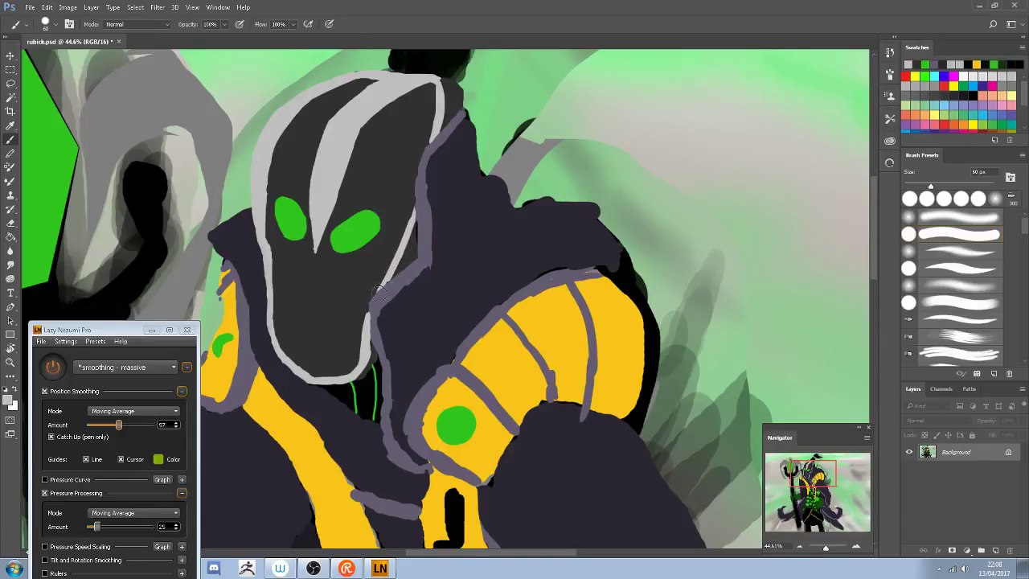
left_click_drag(374, 291, 411, 211)
left_click_drag(378, 286, 414, 210)
left_click_drag(390, 271, 424, 204)
left_click(417, 198, "alt")
Paint dark purple along the helmet's left edge
left_click(386, 318, "alt")
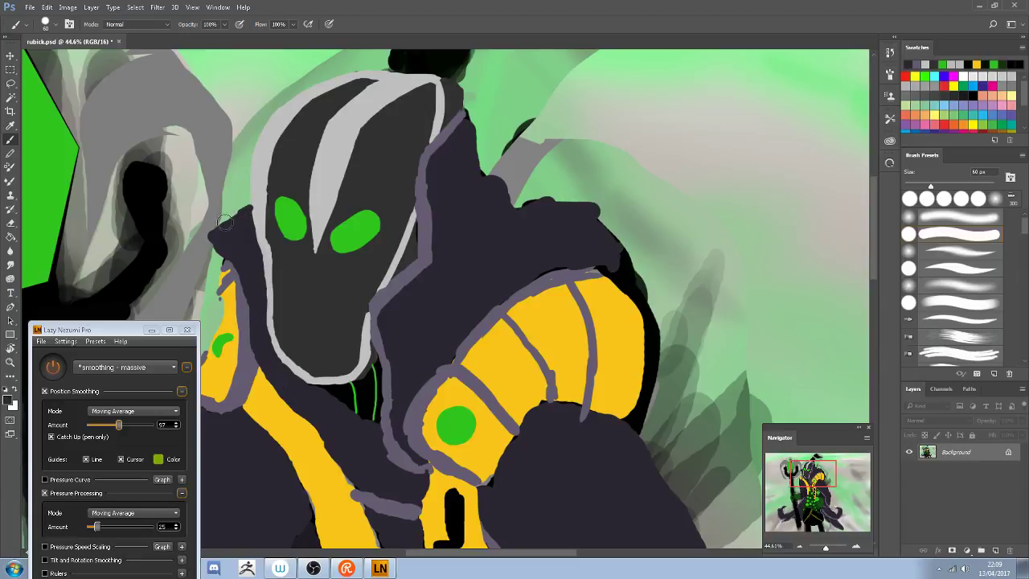
left_click(248, 313, "alt")
mouse_move(252, 209)
left_mouse_down()
mouse_move(206, 241)
mouse_move(254, 303)
mouse_move(254, 278)
mouse_move(226, 257)
mouse_move(233, 288)
mouse_move(209, 295)
left_mouse_up()
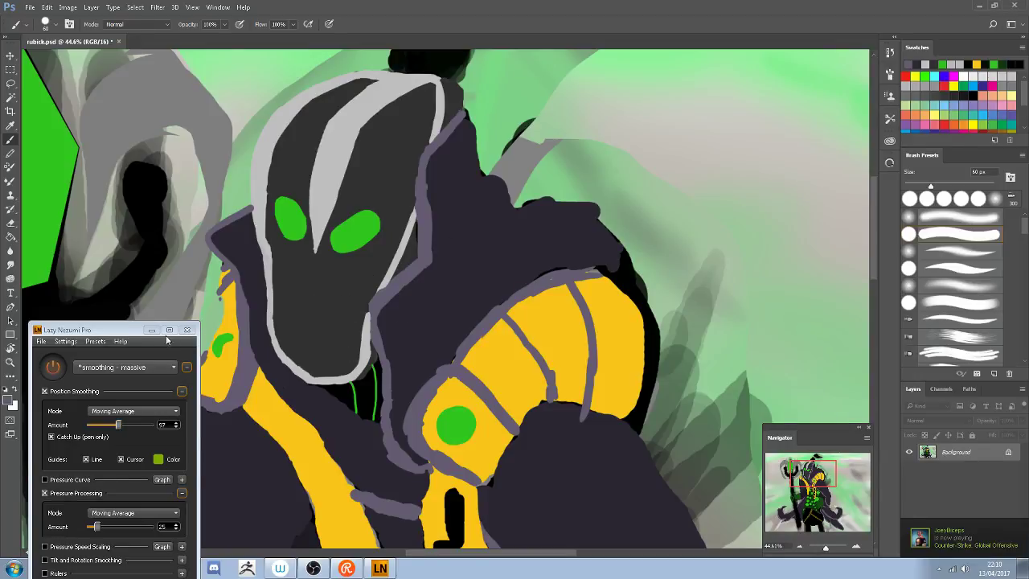
Close the Lazy Nezumi window and paint a dark stroke beside the hood
left_click(151, 330)
scroll(160, 307, "down", 5)
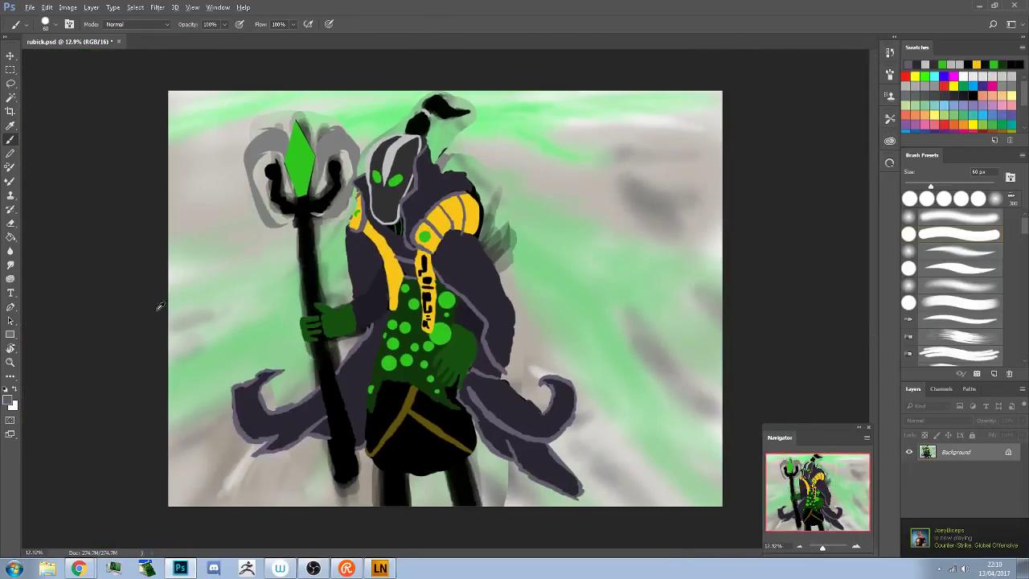
scroll(302, 315, "down", 4)
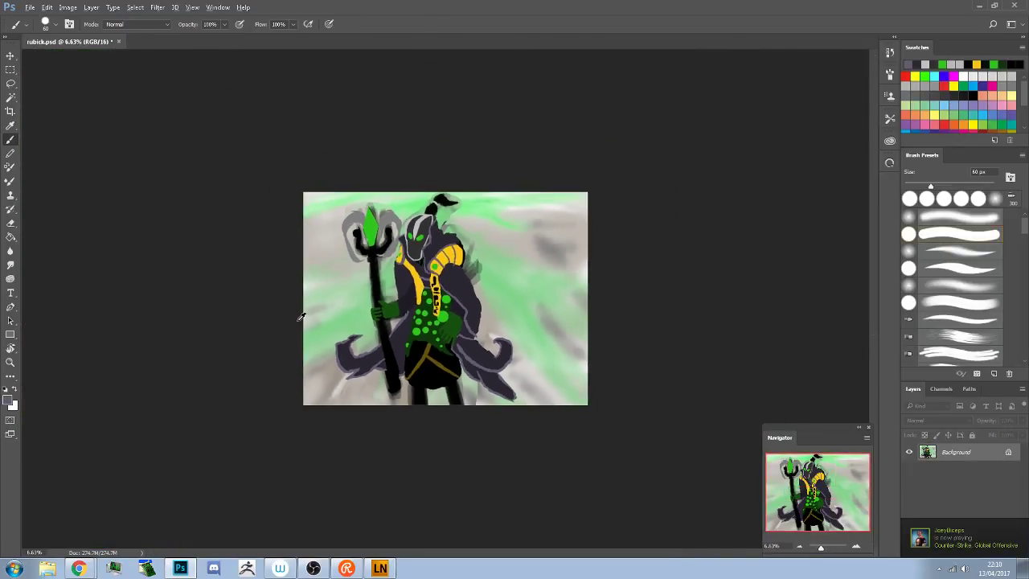
scroll(301, 316, "up", 3)
scroll(302, 316, "up", 2)
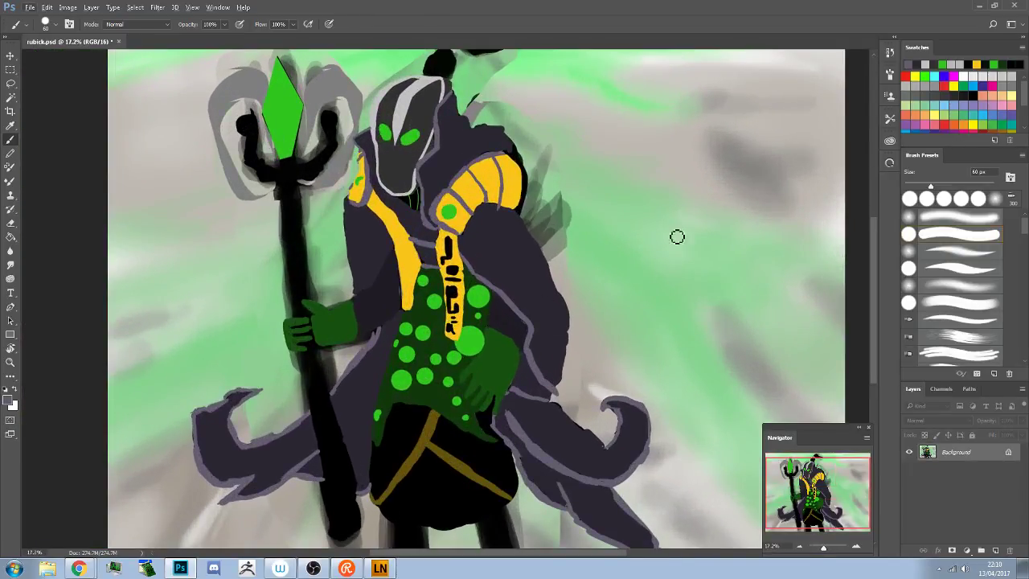
left_click_drag(490, 105, 483, 99)
Fill the left tentacle tip's notch and cover the cloak's left edge in dark purple
mouse_move(197, 402)
left_mouse_down()
mouse_move(241, 402)
mouse_move(216, 424)
mouse_move(236, 394)
mouse_move(213, 411)
mouse_move(243, 396)
mouse_move(233, 402)
left_mouse_up()
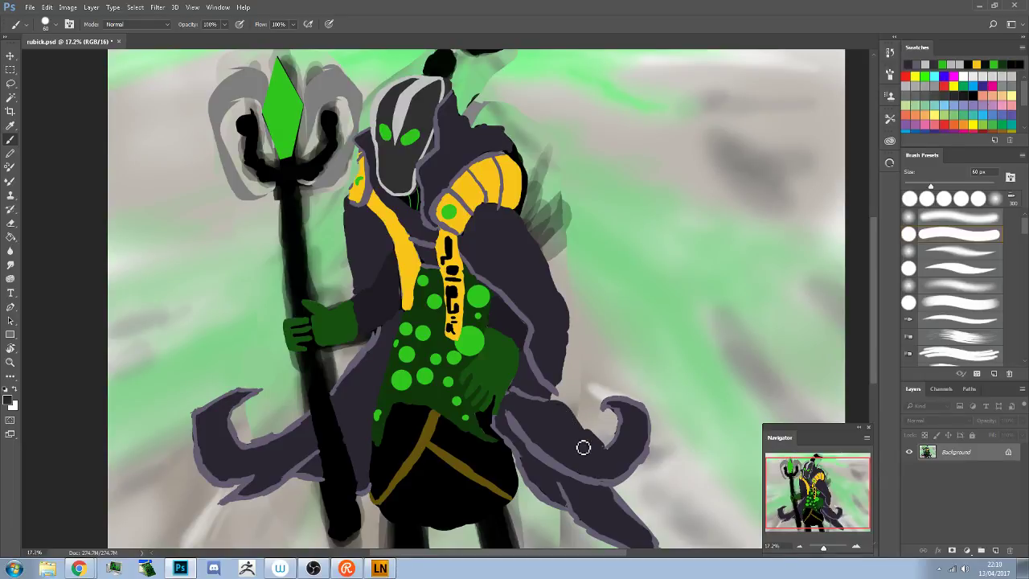
mouse_move(583, 447)
left_mouse_down()
mouse_move(579, 425)
mouse_move(597, 445)
mouse_move(580, 422)
mouse_move(610, 439)
mouse_move(609, 450)
mouse_move(556, 406)
mouse_move(574, 442)
mouse_move(611, 450)
mouse_move(576, 420)
mouse_move(606, 453)
left_mouse_up()
left_click_drag(626, 415, 623, 417)
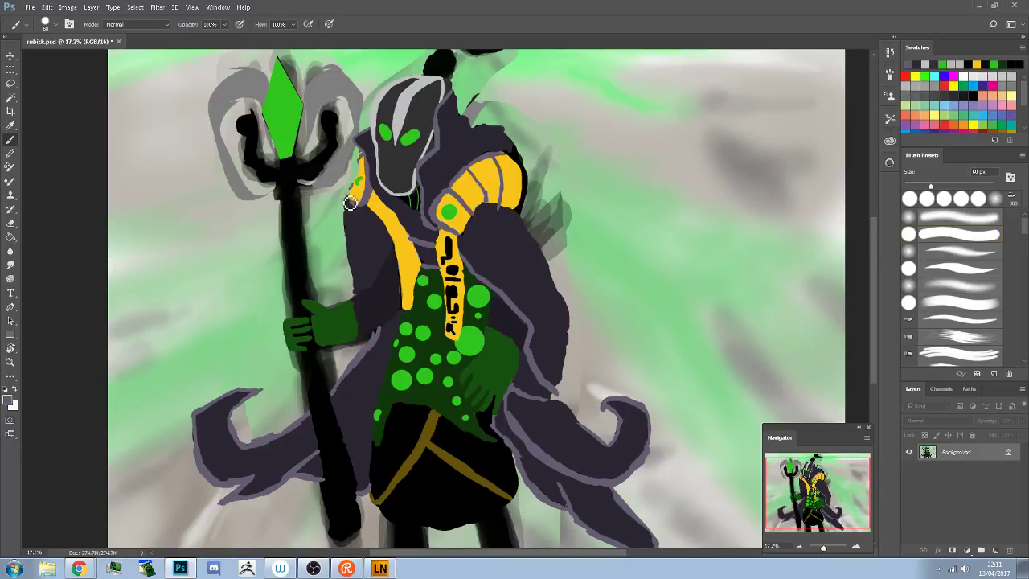
left_click_drag(350, 203, 359, 299)
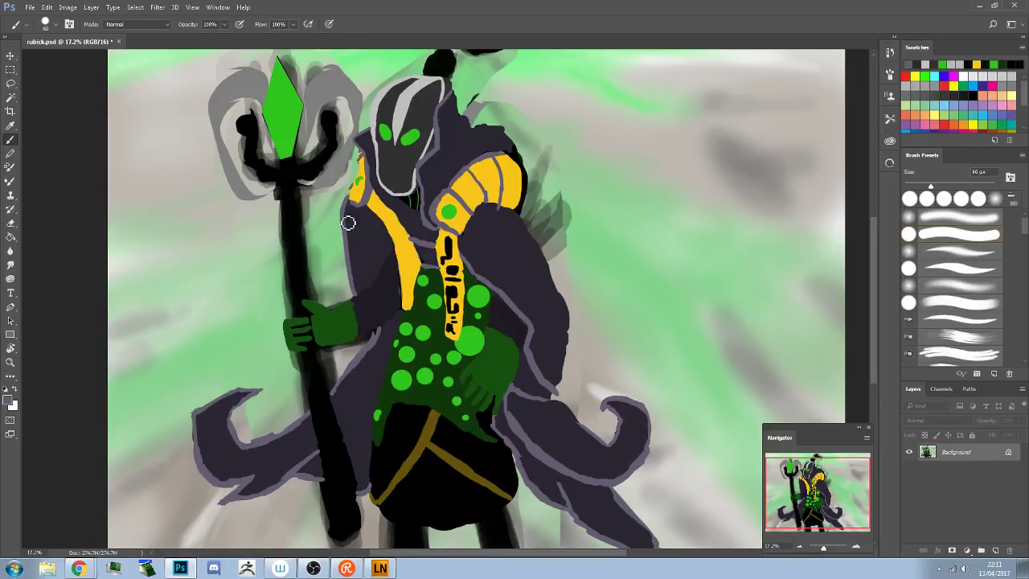
mouse_move(348, 222)
left_mouse_down()
mouse_move(349, 204)
mouse_move(348, 234)
left_mouse_up()
Sample yellow with smoothing toggled off, then extend the yellow stripe beside the face downward
left_click(381, 569)
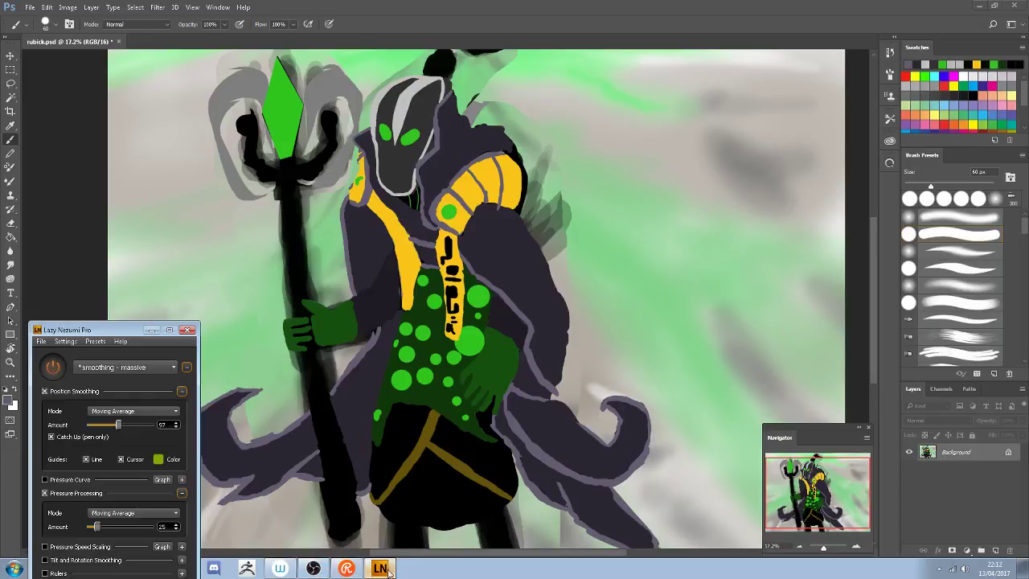
left_click(52, 366)
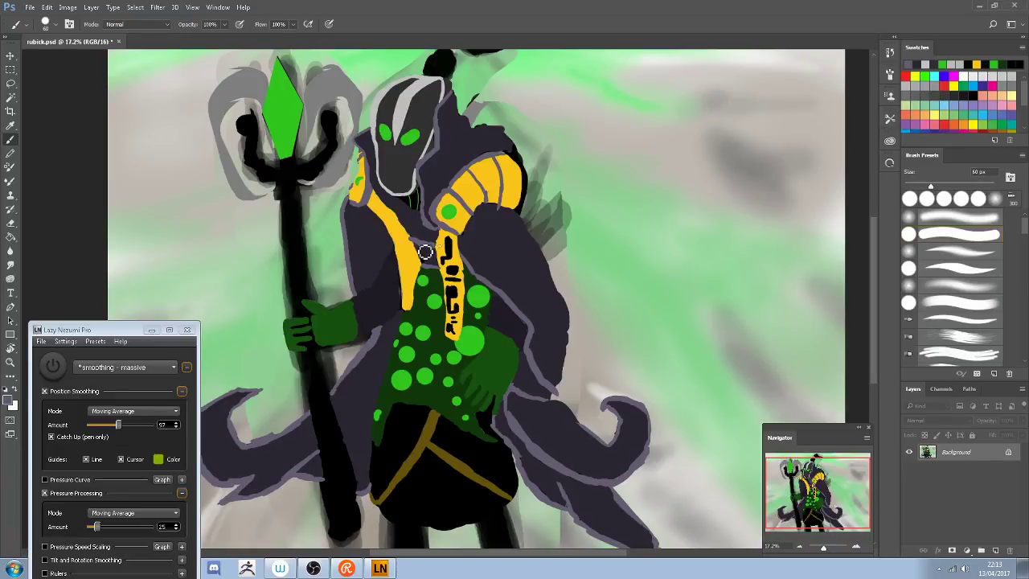
left_click(448, 203, "alt")
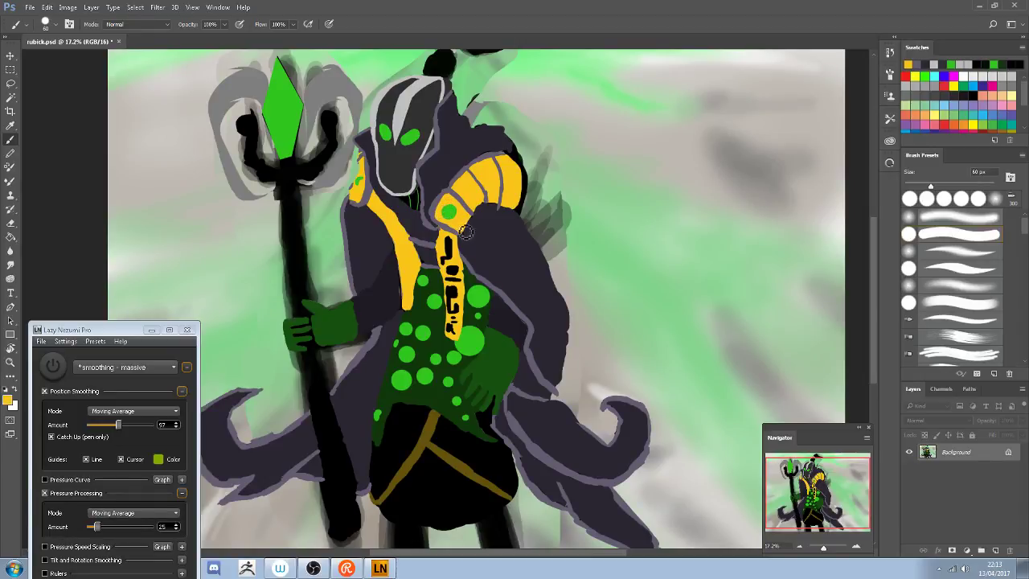
left_click(57, 365)
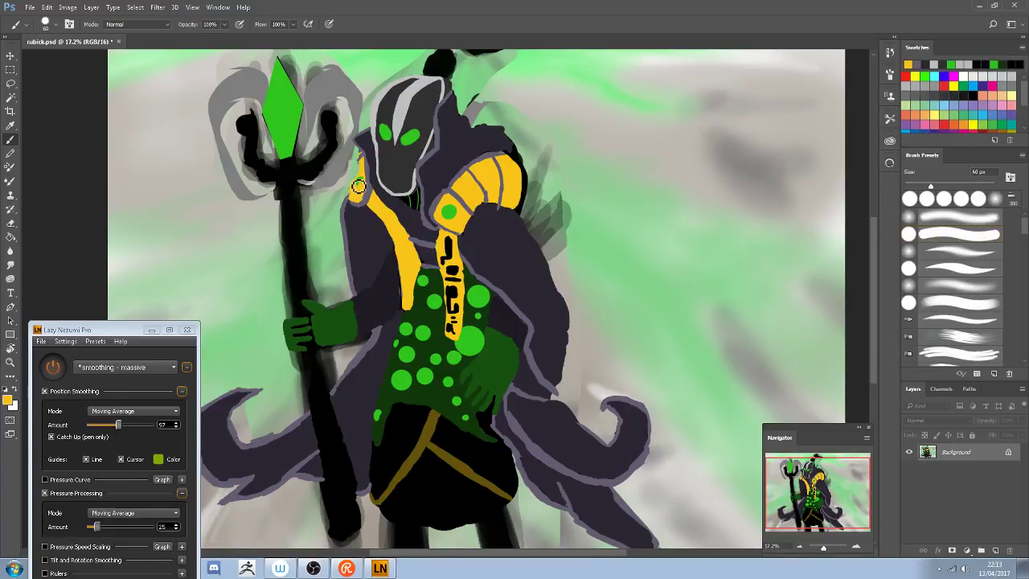
left_click_drag(356, 190, 356, 200)
Fill the gap along the shoulder top with gold and outline it in lavender
left_click(461, 184, "alt")
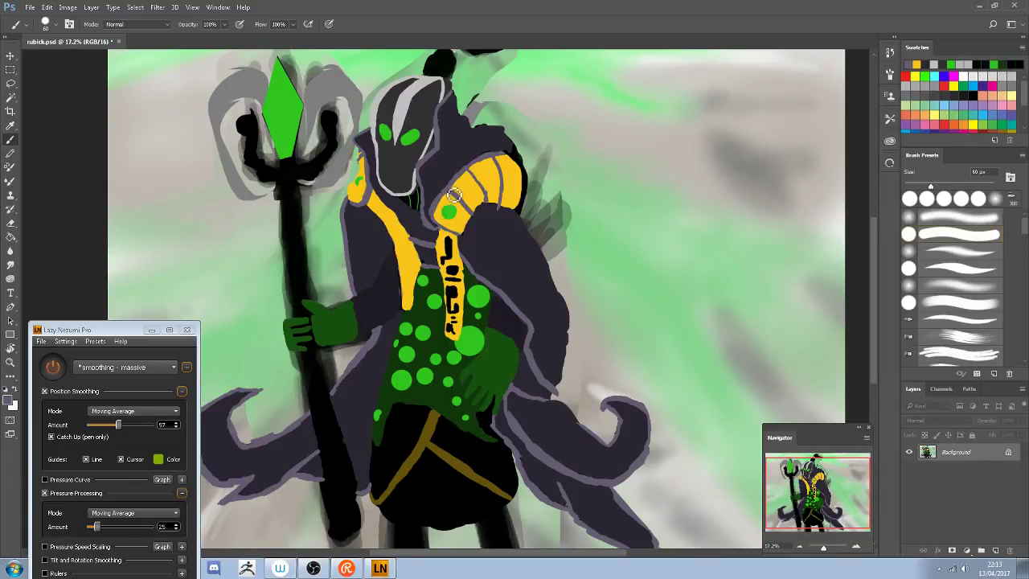
left_click(448, 193, "alt")
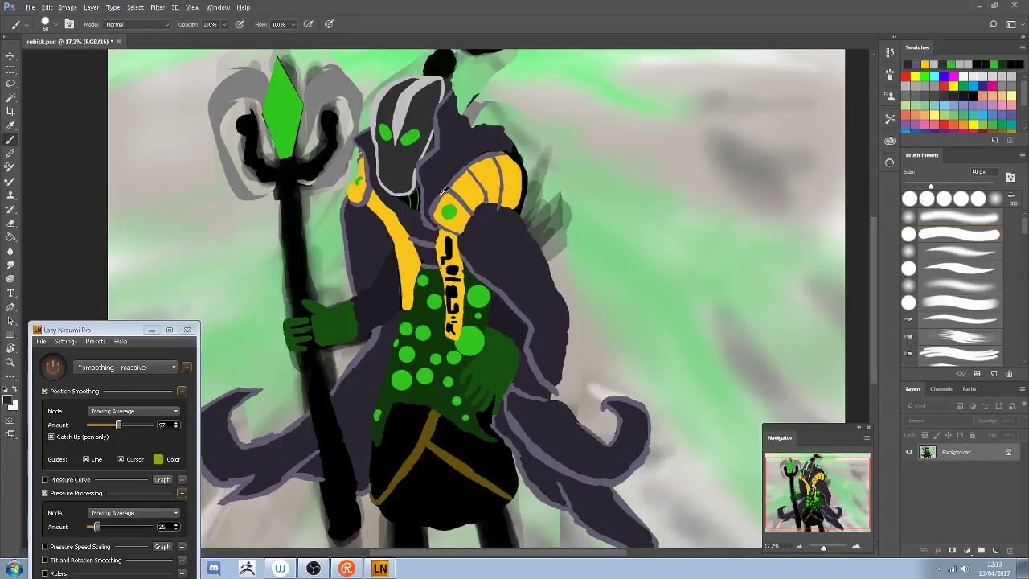
left_click(447, 197, "alt")
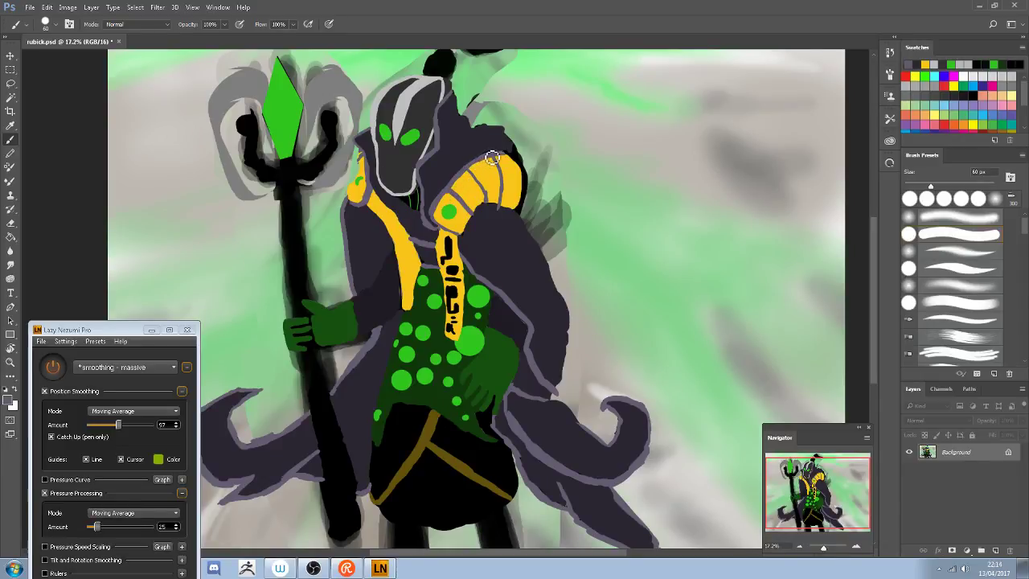
left_click_drag(491, 157, 515, 154)
left_click_drag(499, 156, 490, 160)
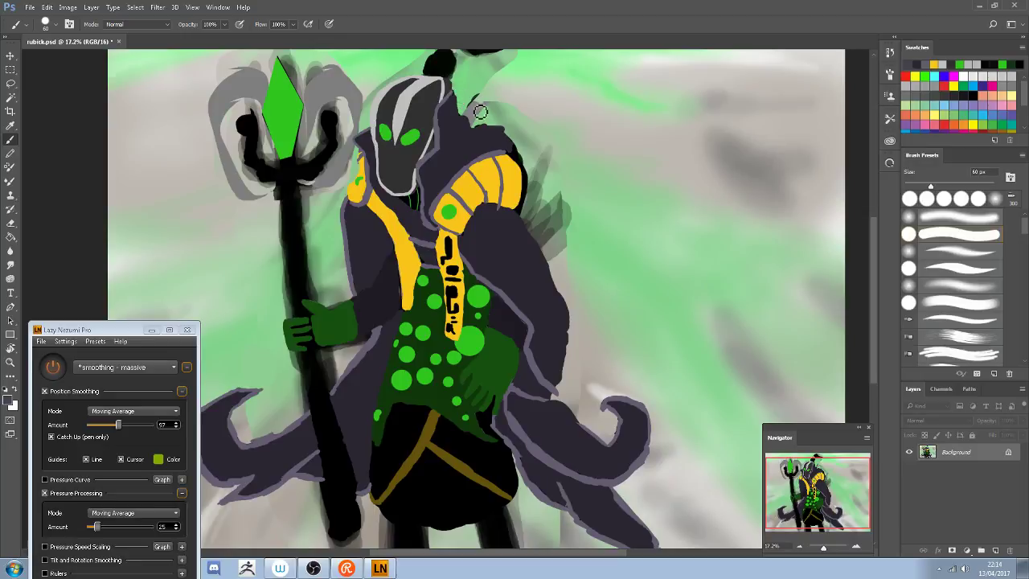
mouse_move(475, 127)
left_mouse_down()
mouse_move(522, 139)
mouse_move(520, 156)
left_mouse_up()
Redraw the grey outline along the shoulder's top-right and lower edges
scroll(542, 122, "up", 1)
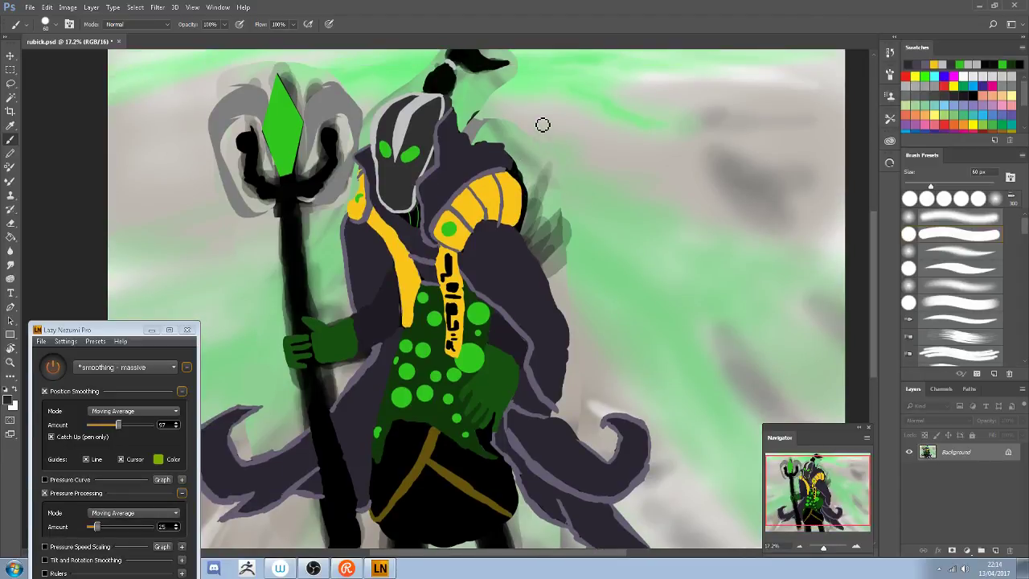
scroll(562, 152, "up", 5)
scroll(566, 149, "down", 1)
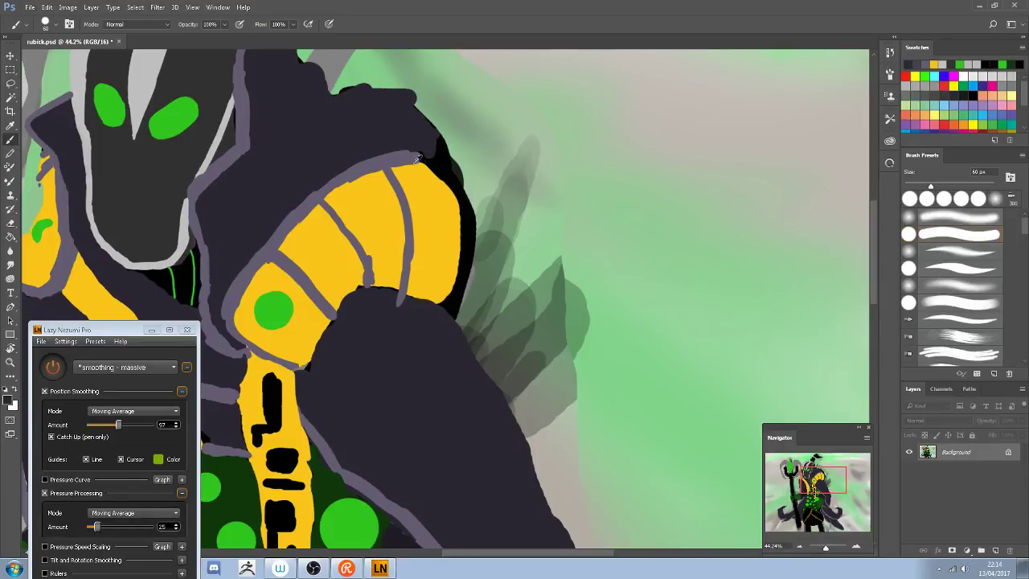
left_click(432, 247, "alt")
mouse_move(431, 247)
left_mouse_down()
mouse_move(452, 291)
mouse_move(448, 306)
mouse_move(445, 255)
left_mouse_up()
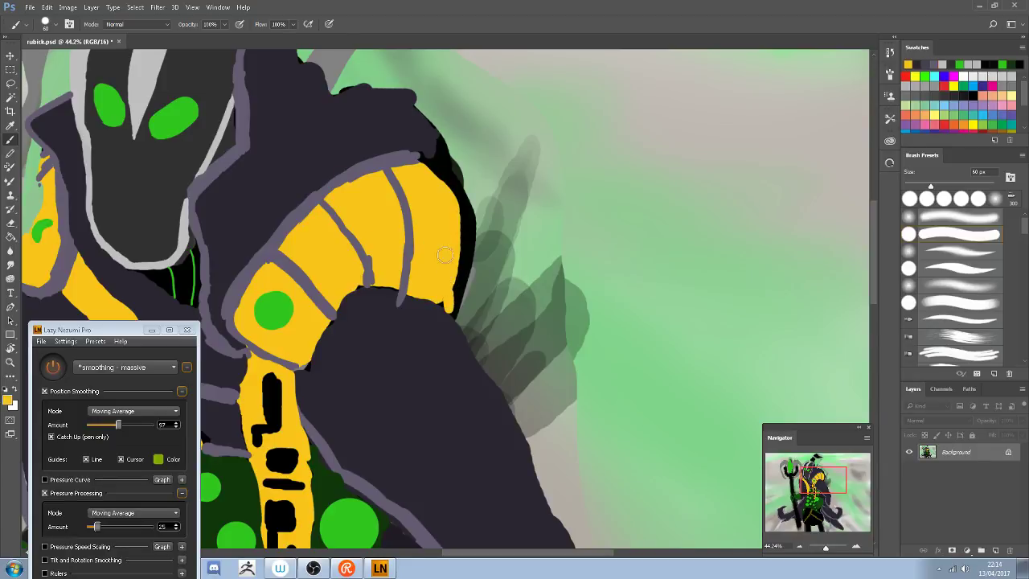
key("ctrl+z")
left_click(417, 153, "alt")
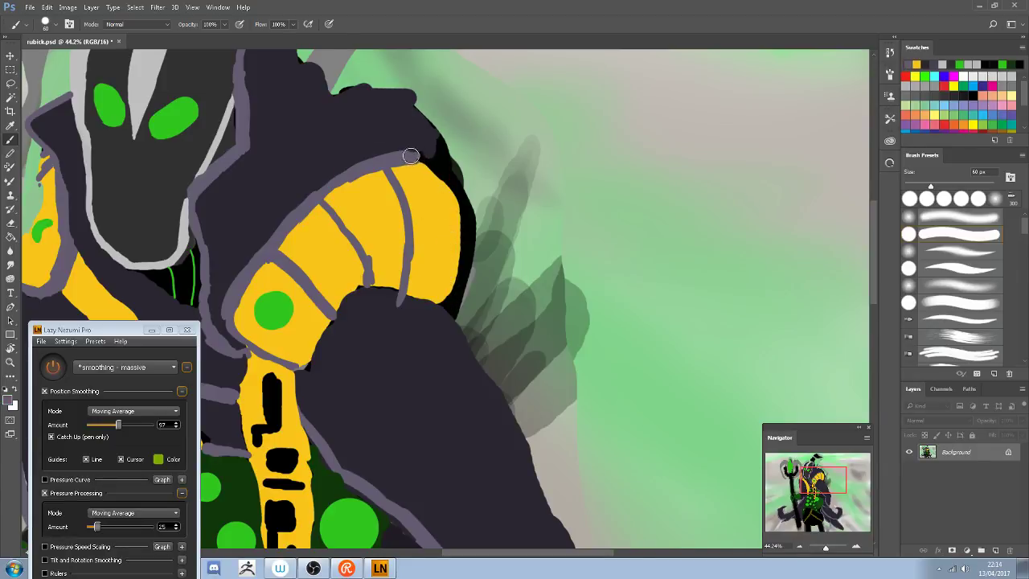
mouse_move(415, 156)
left_mouse_down()
mouse_move(430, 152)
mouse_move(455, 176)
left_mouse_up()
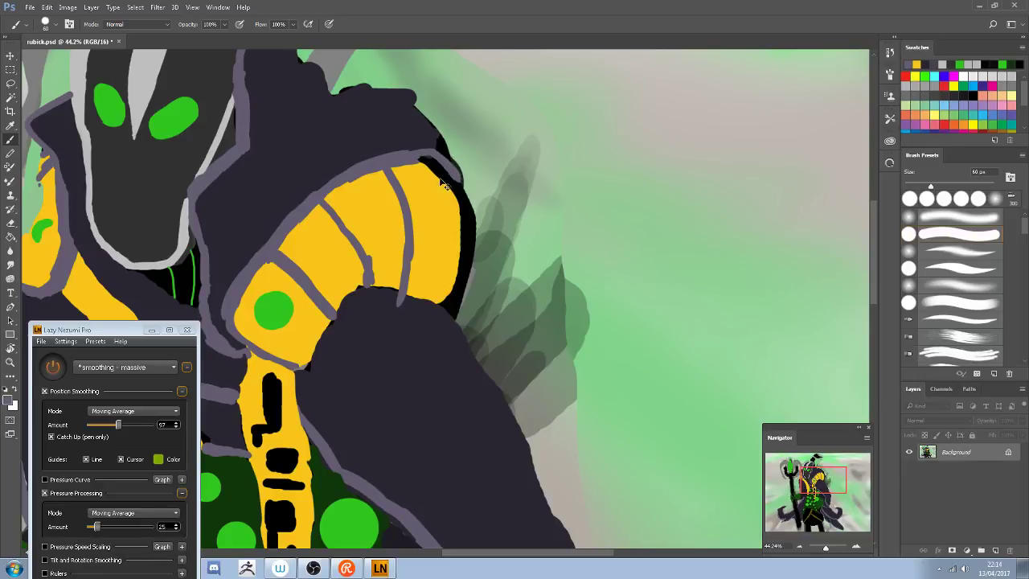
key("ctrl+z")
mouse_move(405, 153)
left_mouse_down()
mouse_move(446, 185)
mouse_move(463, 233)
mouse_move(460, 263)
mouse_move(434, 302)
left_mouse_up()
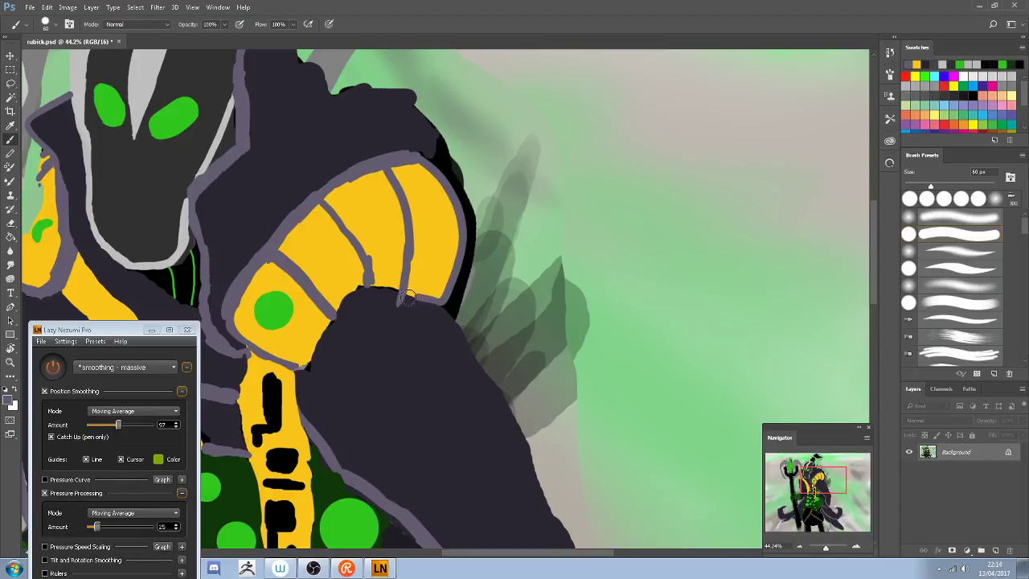
mouse_move(404, 262)
left_mouse_down()
mouse_move(390, 281)
mouse_move(400, 293)
mouse_move(354, 291)
mouse_move(297, 366)
left_mouse_up()
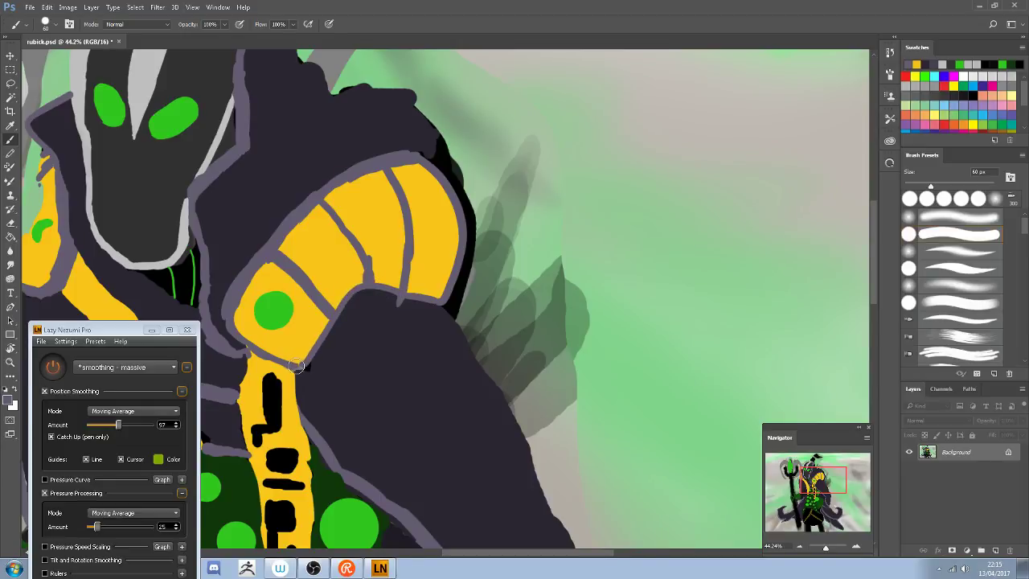
Clean the shoulder's yellow edges and repaint its grey stripe
left_click(373, 247, "alt")
left_click_drag(379, 265, 382, 278)
left_click(318, 191, "alt")
left_click_drag(333, 214, 361, 260)
left_click(350, 206, "alt")
left_click_drag(362, 233, 371, 249)
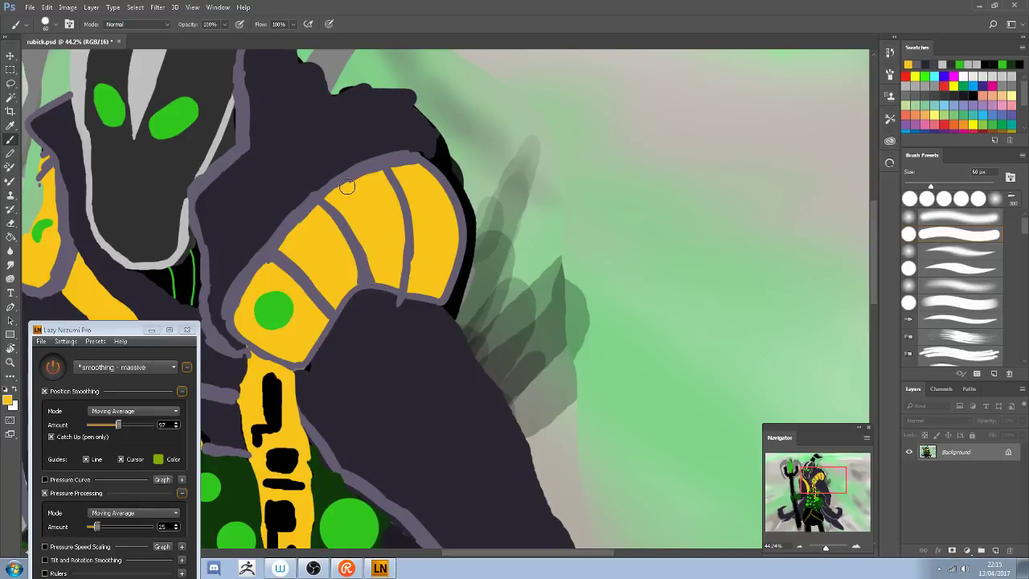
mouse_move(352, 183)
left_mouse_down()
mouse_move(341, 191)
mouse_move(358, 181)
left_mouse_up()
Cover the grey outline under the shoulder with dark and repaint the grey divider line
left_click(370, 312, "alt")
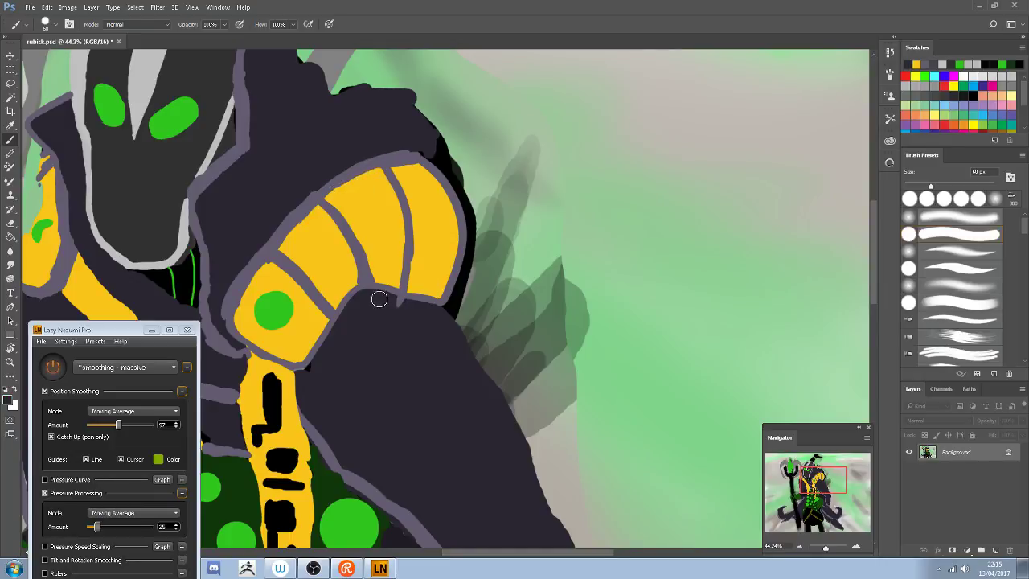
mouse_move(390, 300)
left_mouse_down()
mouse_move(413, 294)
mouse_move(416, 303)
mouse_move(425, 287)
left_mouse_up()
left_click(418, 280, "alt")
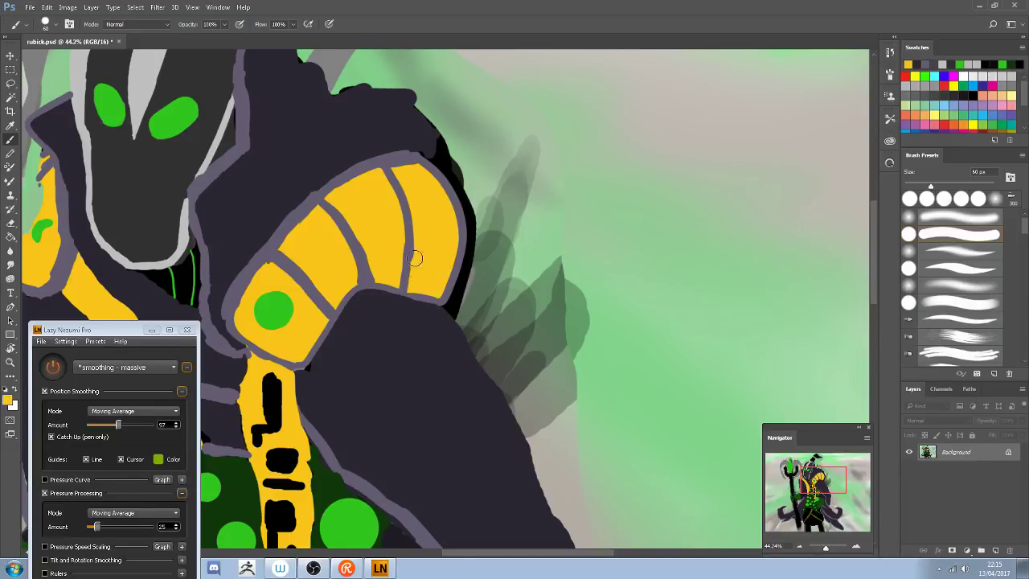
mouse_move(414, 260)
left_mouse_down()
mouse_move(413, 280)
mouse_move(410, 188)
left_mouse_up()
left_click(395, 171, "alt")
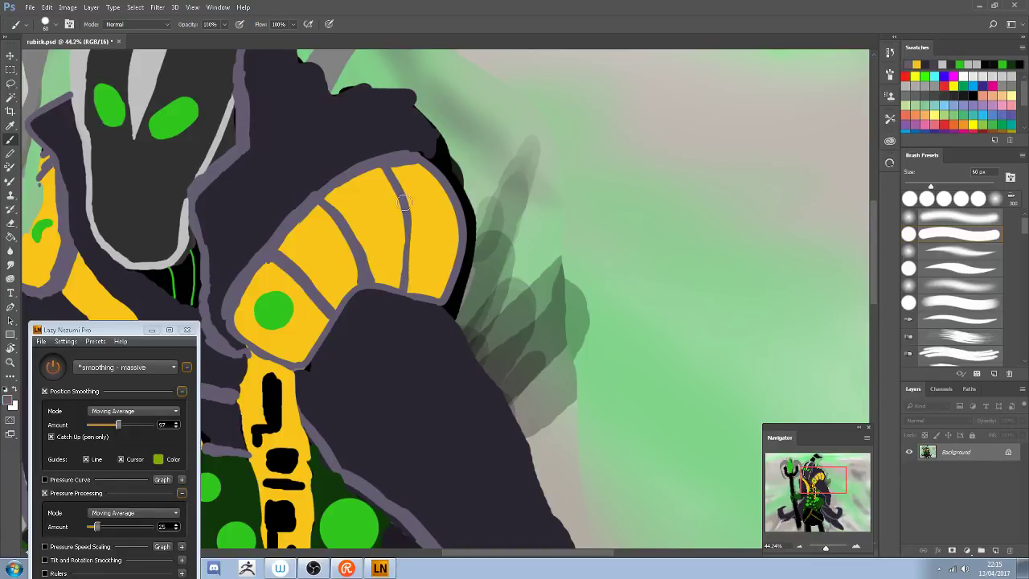
mouse_move(409, 254)
left_mouse_down()
mouse_move(406, 214)
mouse_move(410, 273)
mouse_move(399, 302)
left_mouse_up()
mouse_move(392, 191)
left_mouse_down()
mouse_move(411, 235)
mouse_move(404, 216)
left_mouse_up()
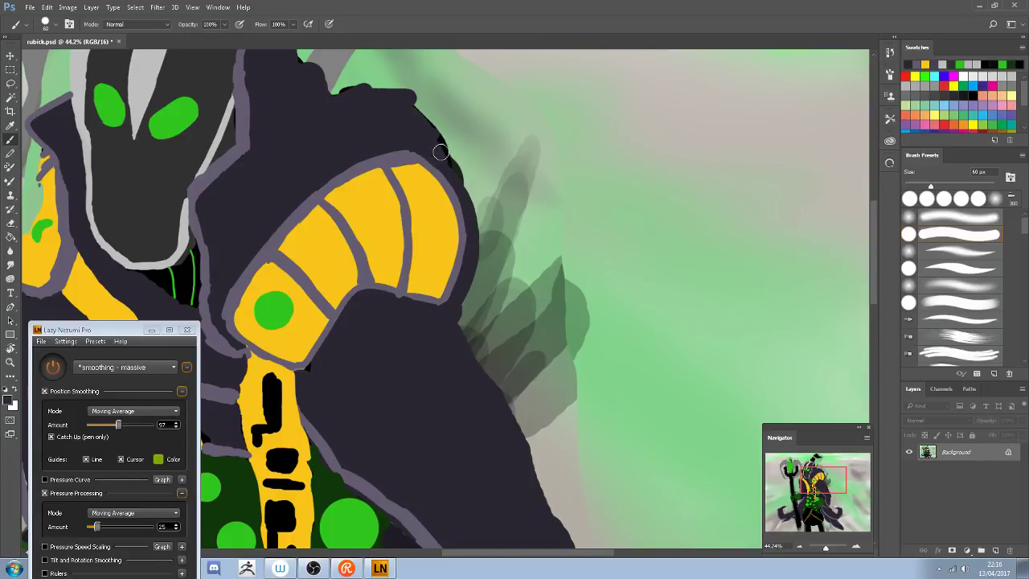
Smooth the dark cloak edge and repaint light green background along the shoulder's upper-right
mouse_move(443, 164)
left_mouse_down()
mouse_move(437, 156)
mouse_move(455, 181)
left_mouse_up()
left_click(424, 100, "alt")
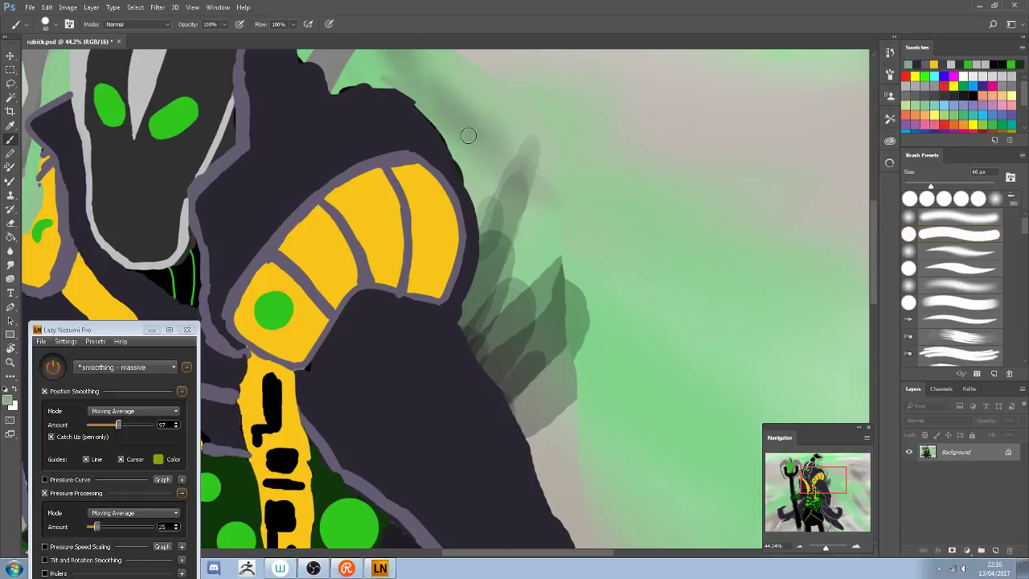
mouse_move(389, 79)
left_mouse_down()
mouse_move(437, 106)
mouse_move(459, 137)
mouse_move(447, 113)
left_mouse_up()
Fit the entire canvas on screen with Ctrl+0 to see the whole staff-bearing figure
scroll(399, 194, "down", 2)
scroll(418, 236, "up", 1)
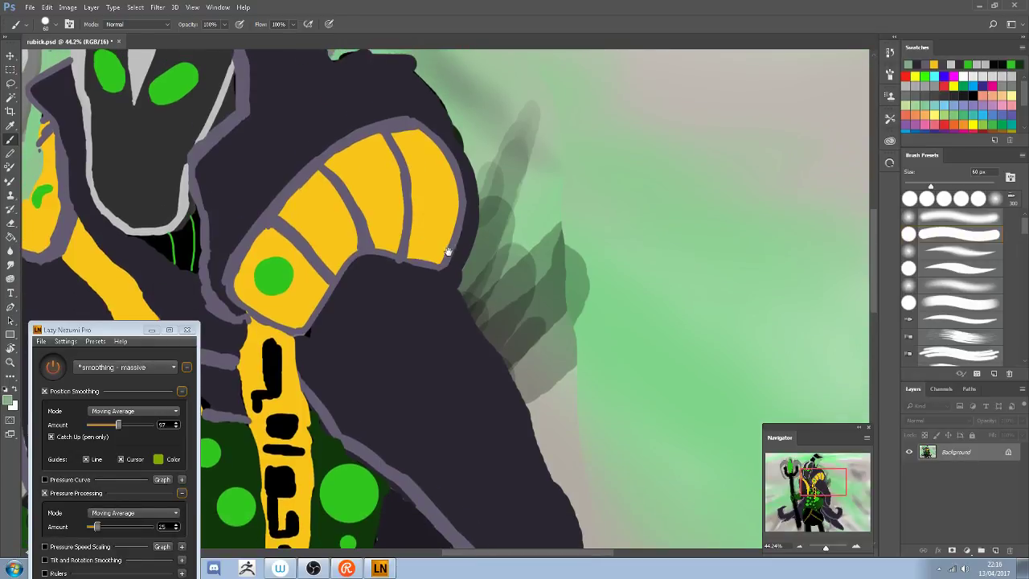
key("ctrl+0")
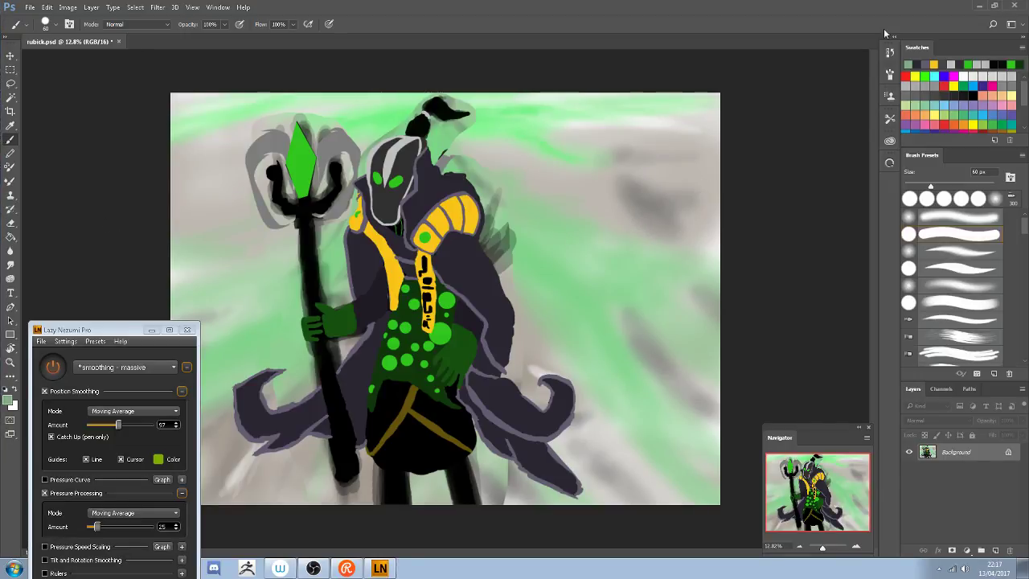
Zoom to about 25% on the chest's yellow strap and green spotted tunic
key("ctrl+plus")
key("ctrl+plus")
key("ctrl+0")
key("ctrl+plus")
scroll(103, 194, "up", 1)
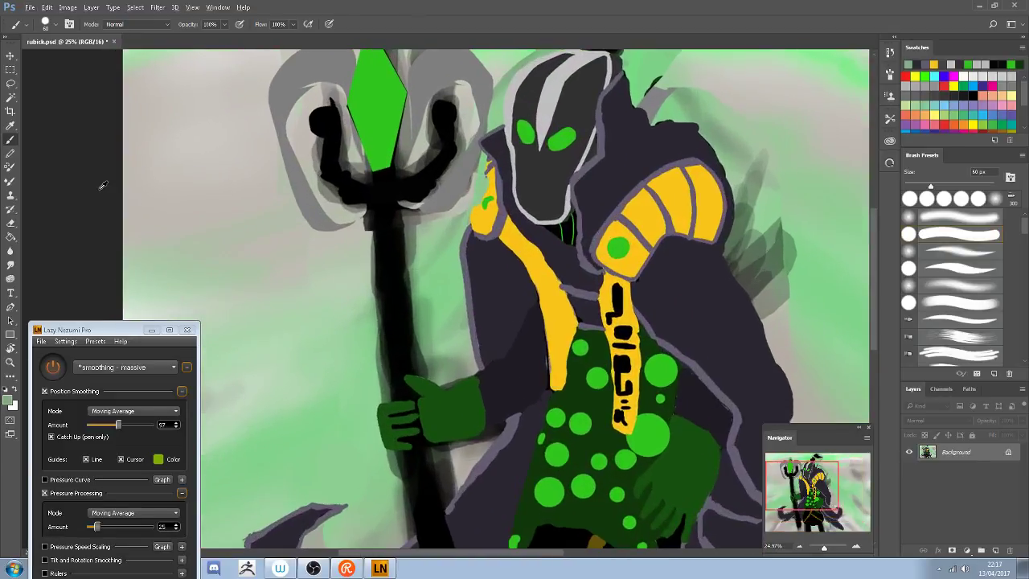
scroll(555, 164, "down", 3)
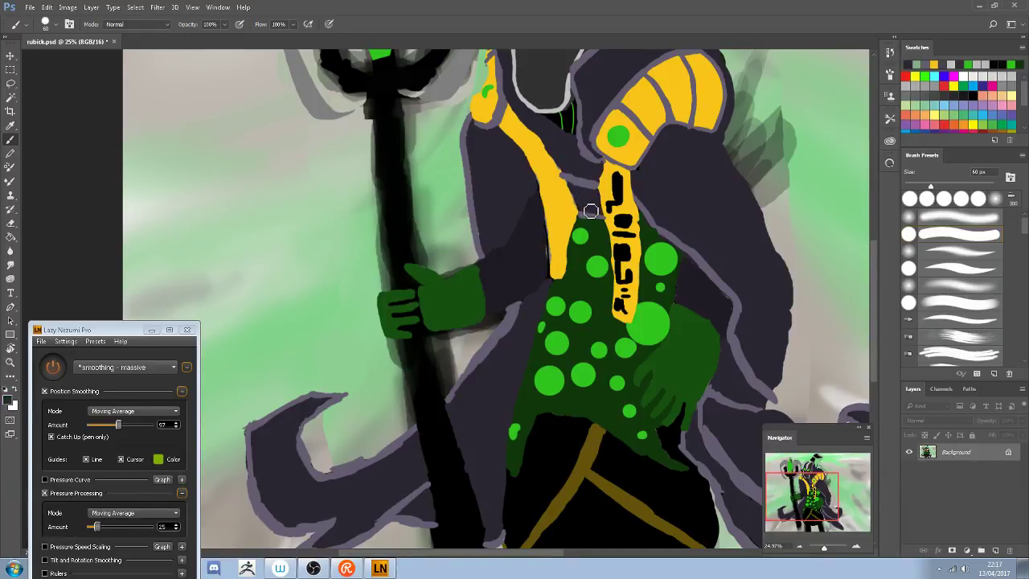
Widen the strap's right edge in yellow and trim its left edge with the dark cloak colour
left_click(569, 203, "alt")
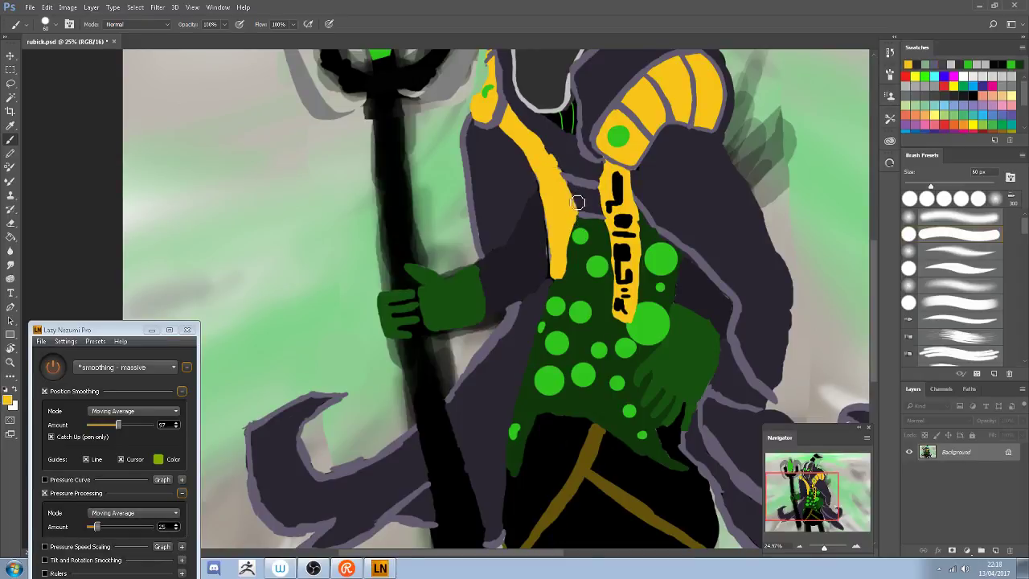
left_click_drag(546, 145, 575, 224)
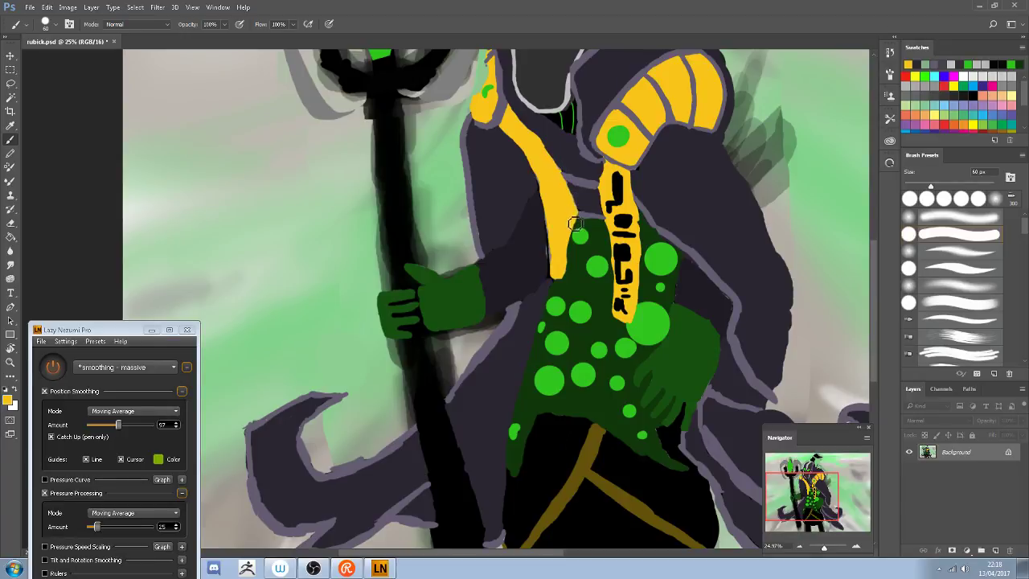
left_click(535, 174, "alt")
mouse_move(543, 195)
left_mouse_down()
mouse_move(536, 172)
mouse_move(537, 202)
left_mouse_up()
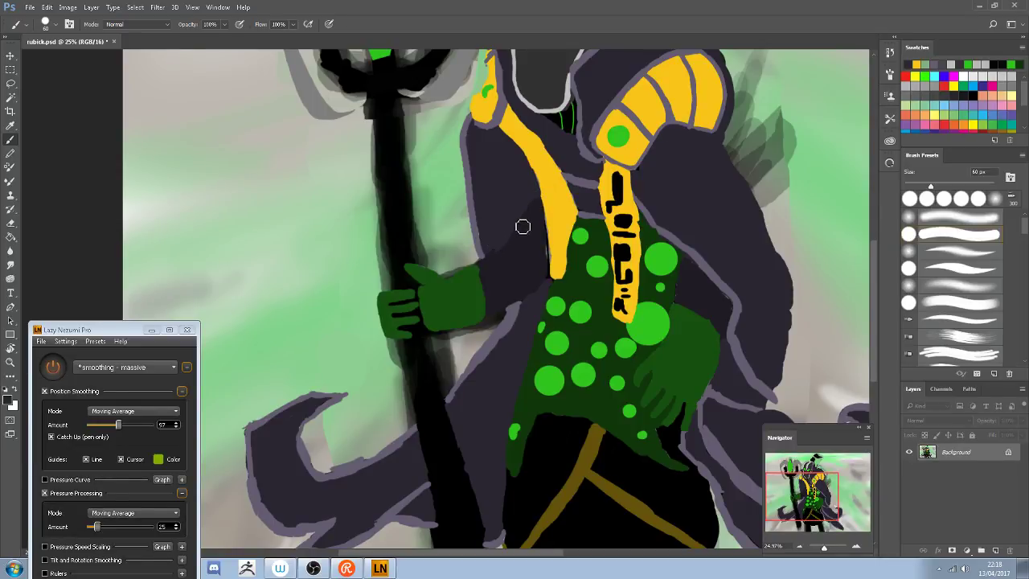
left_click(502, 251, "alt")
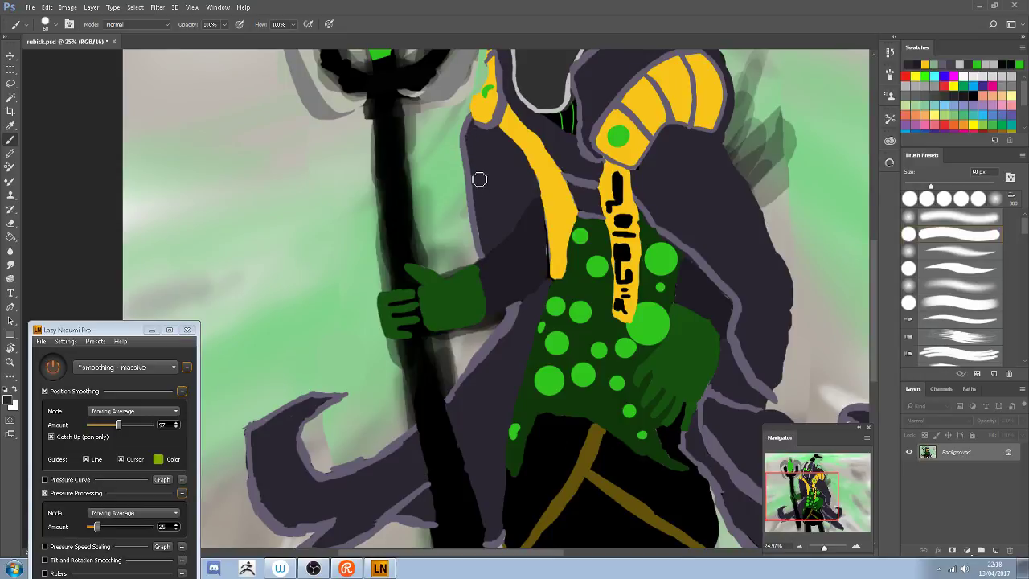
Try darkening the tentacle's upper edge near its tip, then undo and sample a darker edge colour
key("z")
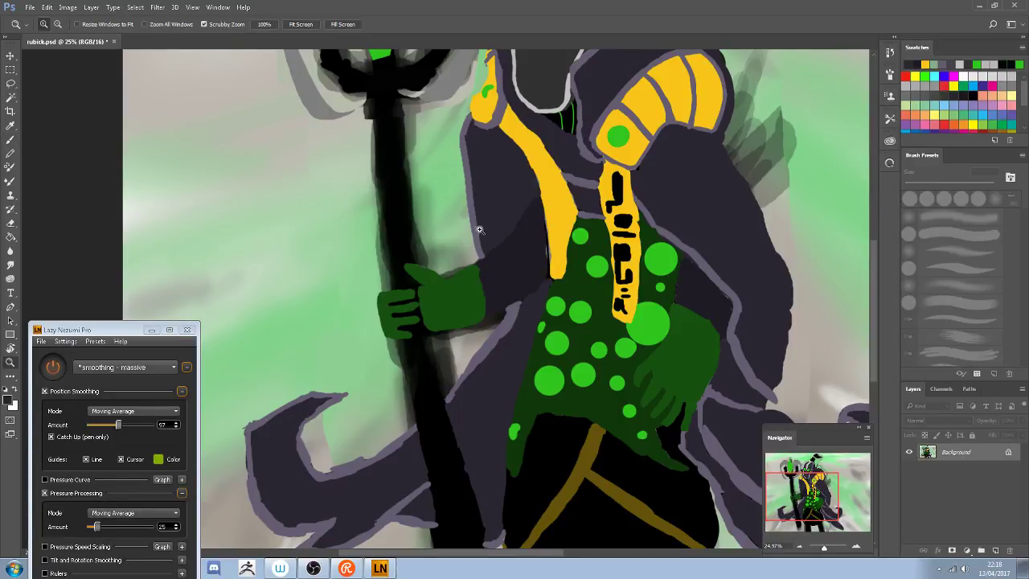
key("b")
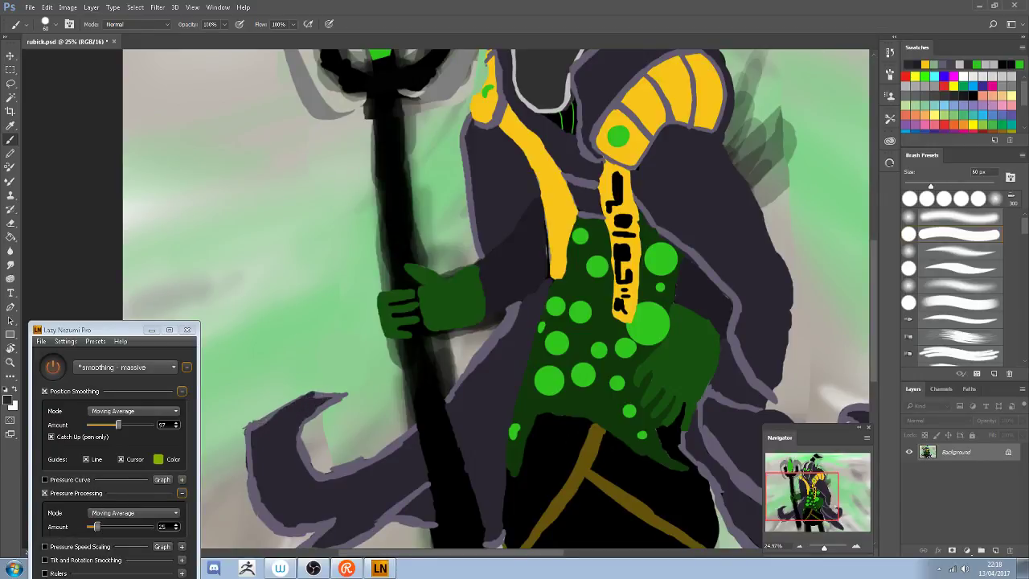
left_click(259, 427, "alt")
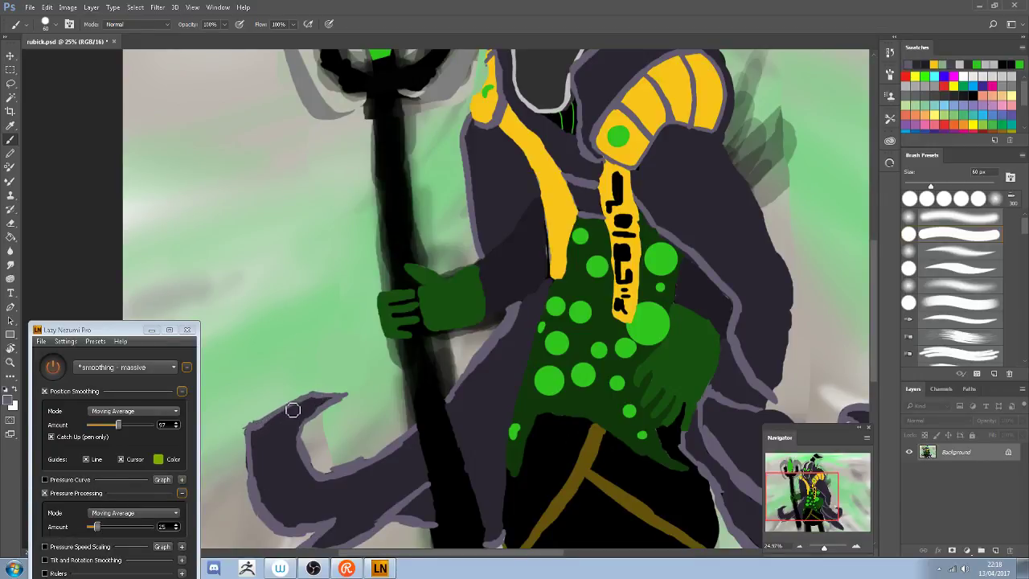
mouse_move(291, 409)
left_mouse_down()
mouse_move(253, 431)
mouse_move(305, 393)
mouse_move(330, 391)
mouse_move(252, 432)
mouse_move(316, 392)
mouse_move(354, 385)
left_mouse_up()
key("ctrl+z")
left_click(314, 398, "alt")
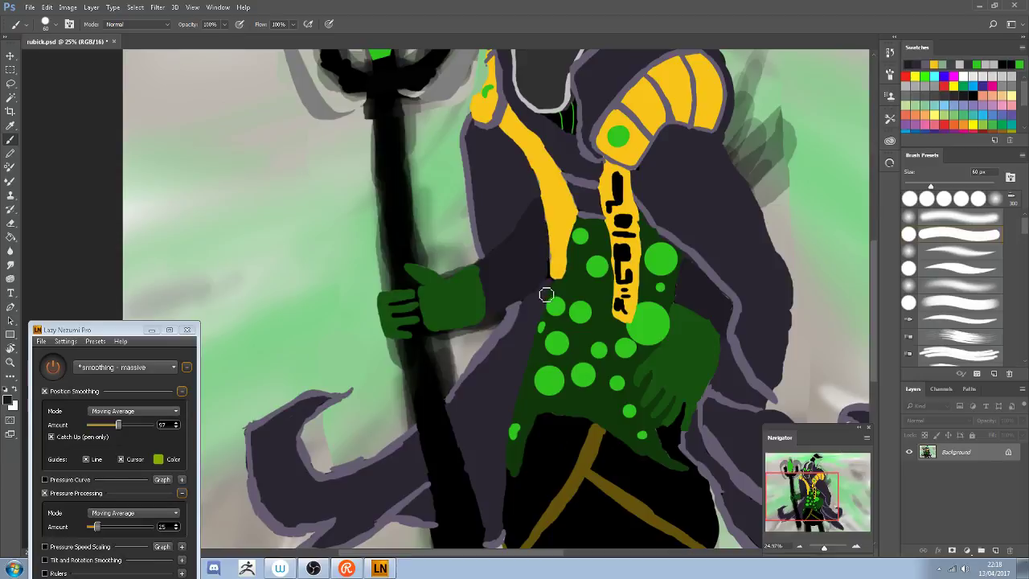
Paint a thin dark line down the sash's left edge, then darken both staff edges at 175 px
mouse_move(544, 217)
left_mouse_down()
mouse_move(547, 276)
mouse_move(544, 230)
mouse_move(548, 264)
left_mouse_up()
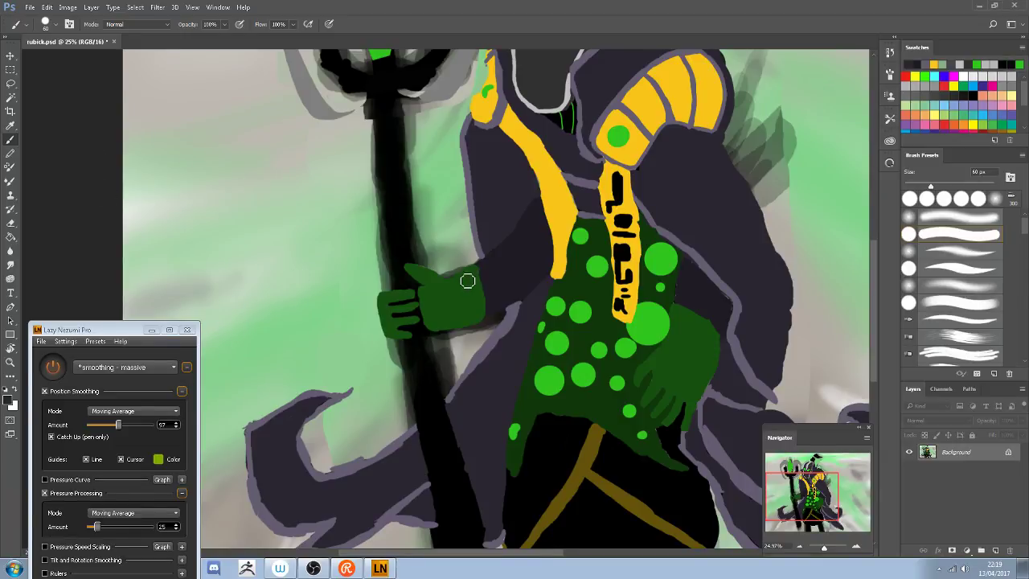
left_click_drag(449, 445, 459, 450)
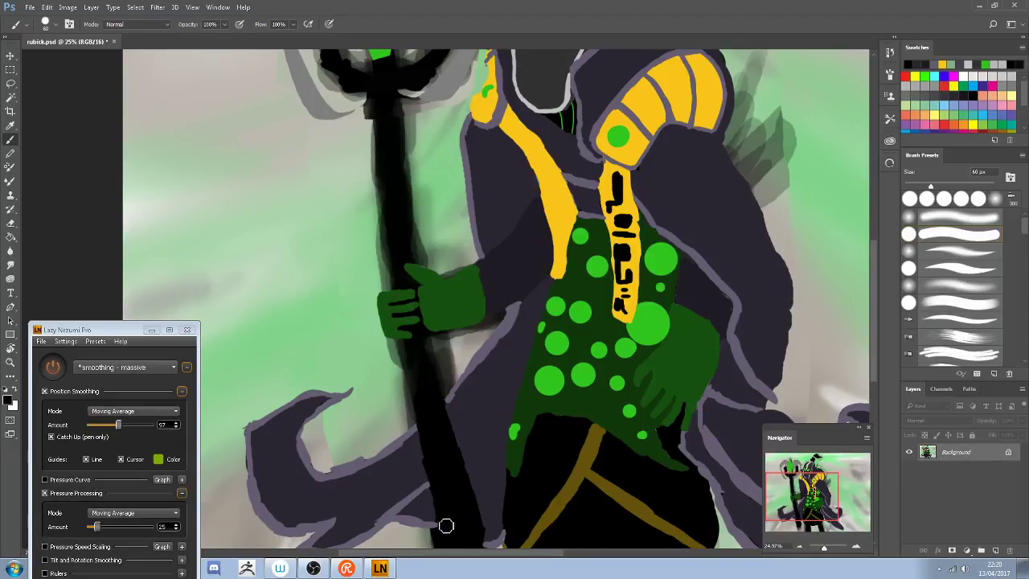
left_click(382, 106)
key("bracketright")
key("bracketright")
key("bracketright")
key("bracketright")
key("bracketright")
key("bracketright")
key("bracketright")
left_click_drag(384, 151, 389, 201)
left_click_drag(395, 184, 400, 241)
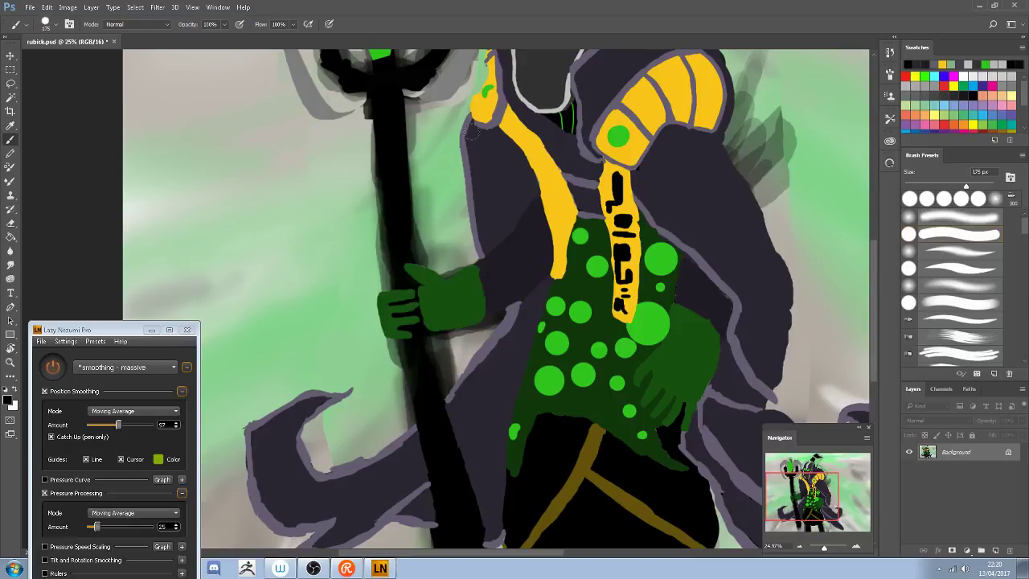
left_click(639, 148, "alt")
scroll(363, 201, "up", 5)
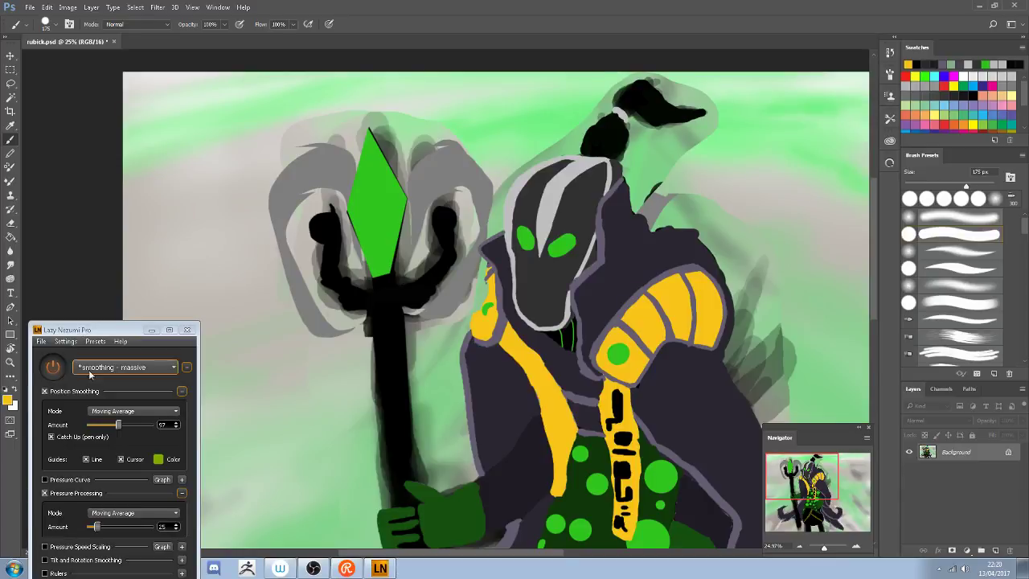
With Lazy Nezumi smoothing off and a 125 px brush, paint a yellow blob and crossbar at the staff top
left_click(53, 367)
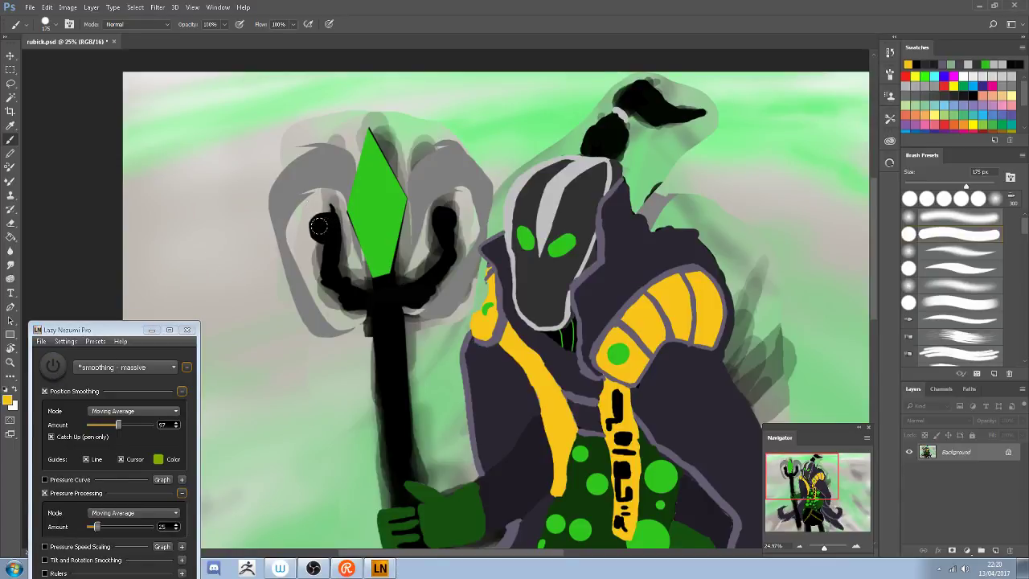
key("bracketleft")
key("bracketleft")
mouse_move(317, 226)
left_mouse_down()
mouse_move(327, 221)
mouse_move(325, 273)
mouse_move(341, 291)
mouse_move(367, 302)
mouse_move(423, 295)
left_mouse_up()
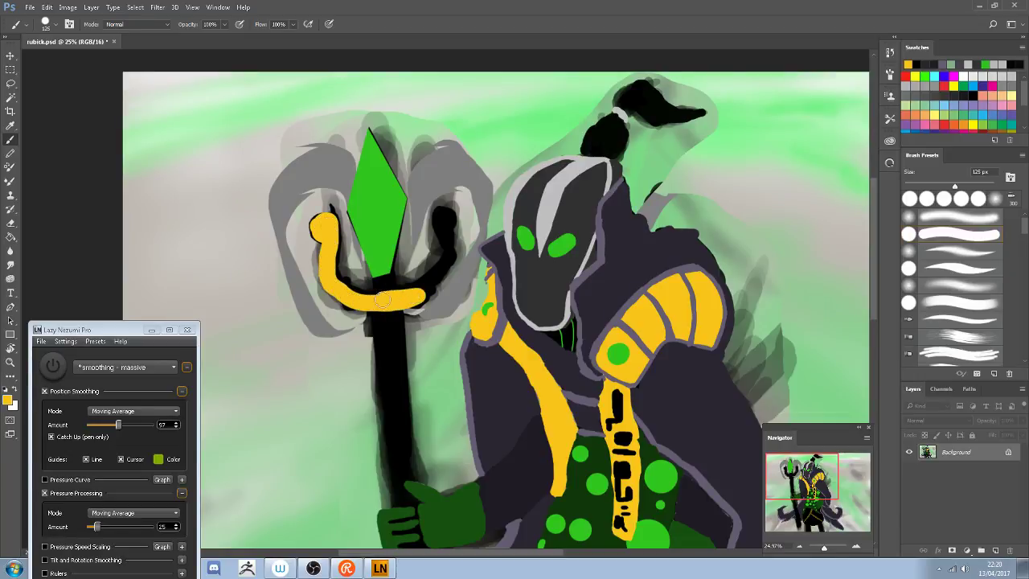
mouse_move(413, 297)
left_mouse_down()
mouse_move(438, 283)
mouse_move(450, 259)
mouse_move(410, 293)
mouse_move(363, 298)
left_mouse_up()
Shape the fork's right and left arms with rounded tips, undoing the stroke under the diamond
mouse_move(450, 257)
left_mouse_down()
mouse_move(447, 217)
mouse_move(437, 218)
mouse_move(441, 231)
mouse_move(439, 216)
mouse_move(451, 217)
mouse_move(444, 226)
mouse_move(437, 211)
mouse_move(448, 254)
mouse_move(422, 285)
mouse_move(346, 303)
mouse_move(386, 288)
left_mouse_up()
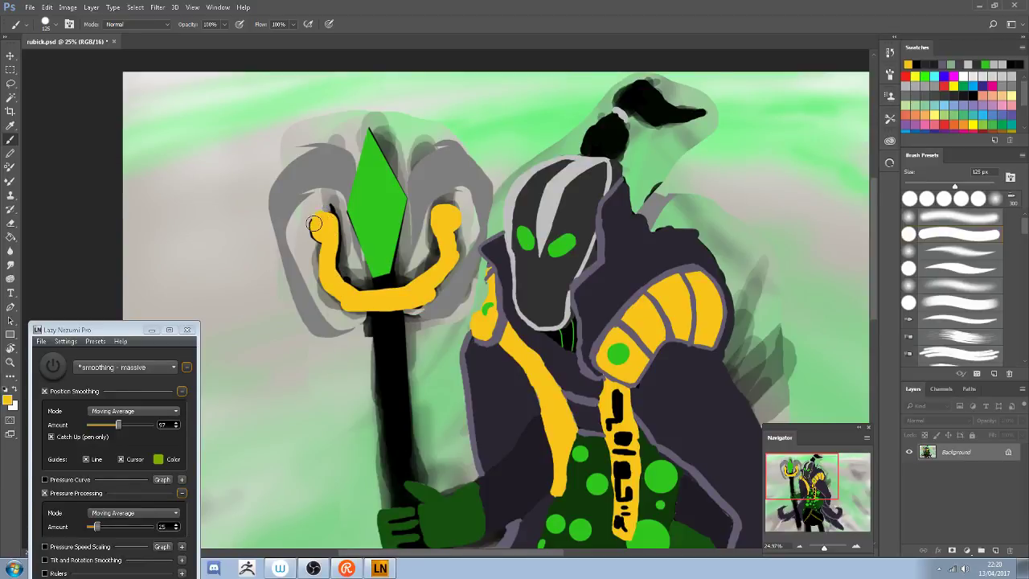
mouse_move(313, 224)
left_mouse_down()
mouse_move(322, 241)
mouse_move(327, 220)
left_mouse_up()
mouse_move(333, 279)
left_mouse_down()
mouse_move(332, 255)
mouse_move(340, 278)
mouse_move(341, 269)
left_mouse_up()
mouse_move(375, 278)
left_mouse_down()
mouse_move(392, 273)
mouse_move(371, 283)
left_mouse_up()
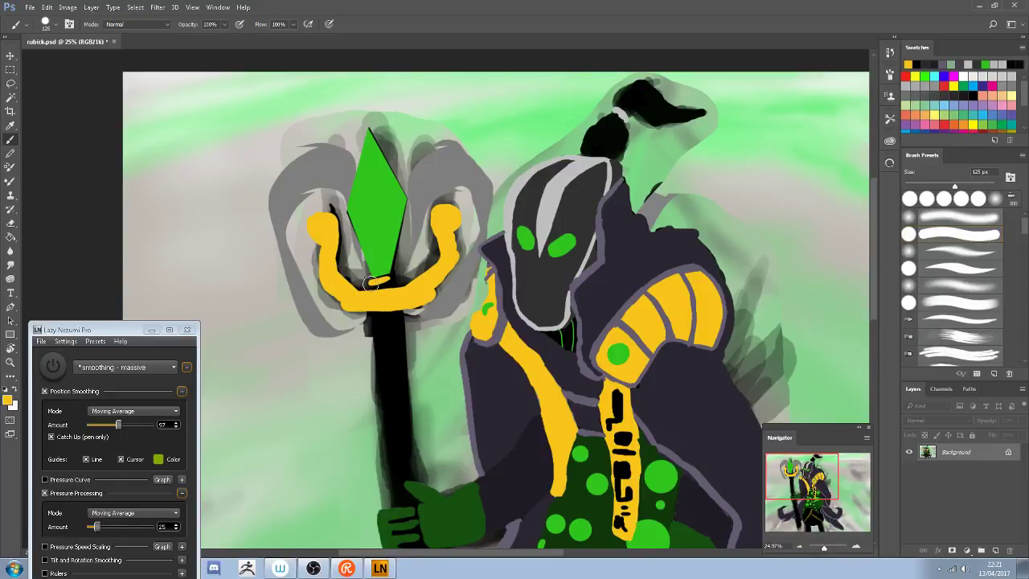
key("ctrl+z")
Attempt a freehand lasso under the diamond tip and dismiss the no-pixels-selected warning
left_click(11, 84)
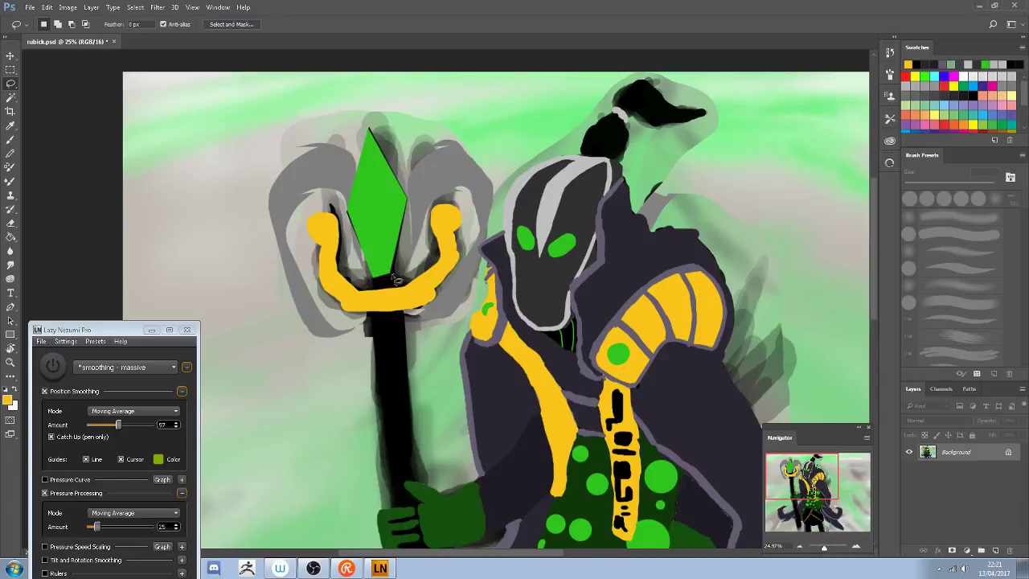
left_click_drag(395, 278, 378, 287)
key("ctrl+c")
left_click(518, 210)
Select the area below the gem with the Polygonal Lasso
right_click(10, 82)
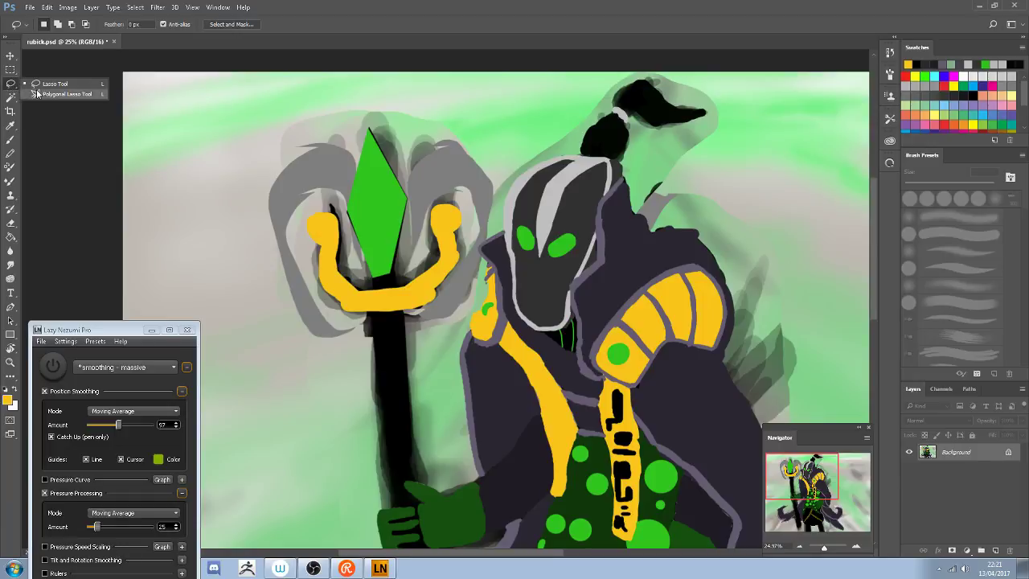
left_click(40, 92)
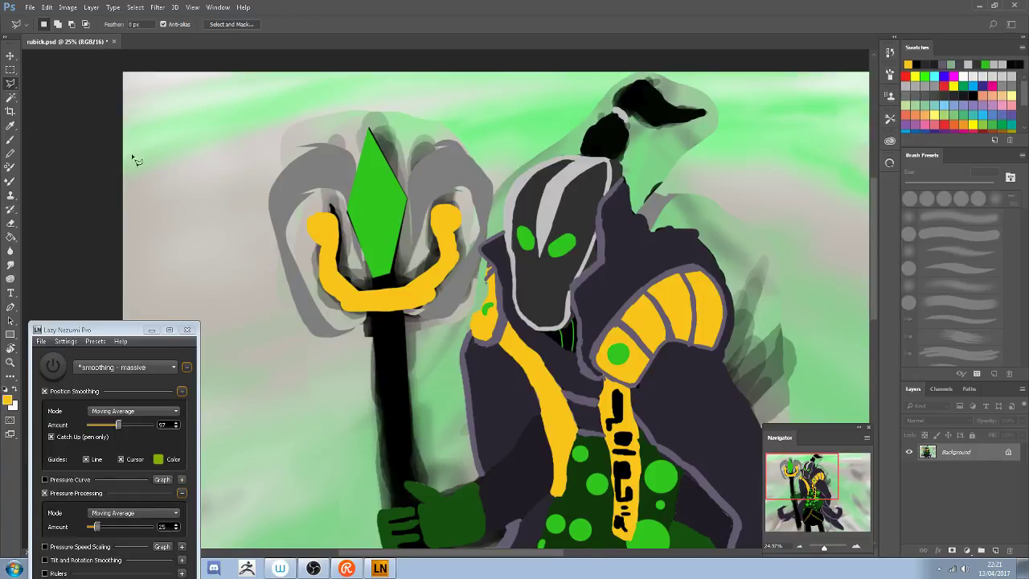
left_click(373, 281)
left_click(398, 268)
left_click(400, 295)
left_click(370, 295)
left_click(374, 282)
Outline a second polygon at the gem's base, paint it yellow, and deselect
left_click(393, 270)
left_click(365, 277)
left_click(365, 291)
left_click(399, 294)
left_click(393, 270)
key("b")
left_click_drag(385, 287, 345, 295)
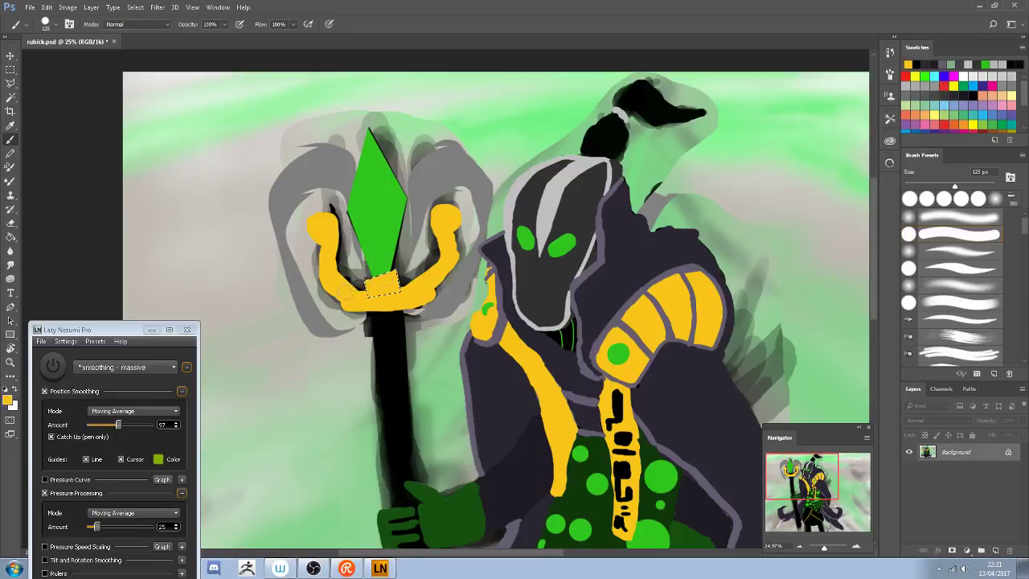
key("ctrl+d")
Undo the stray yellow stroke across the figure and return focus to the Photoshop canvas
mouse_move(281, 188)
left_mouse_down()
mouse_move(402, 148)
mouse_move(397, 200)
mouse_move(651, 343)
mouse_move(986, 398)
mouse_move(950, 401)
left_mouse_up()
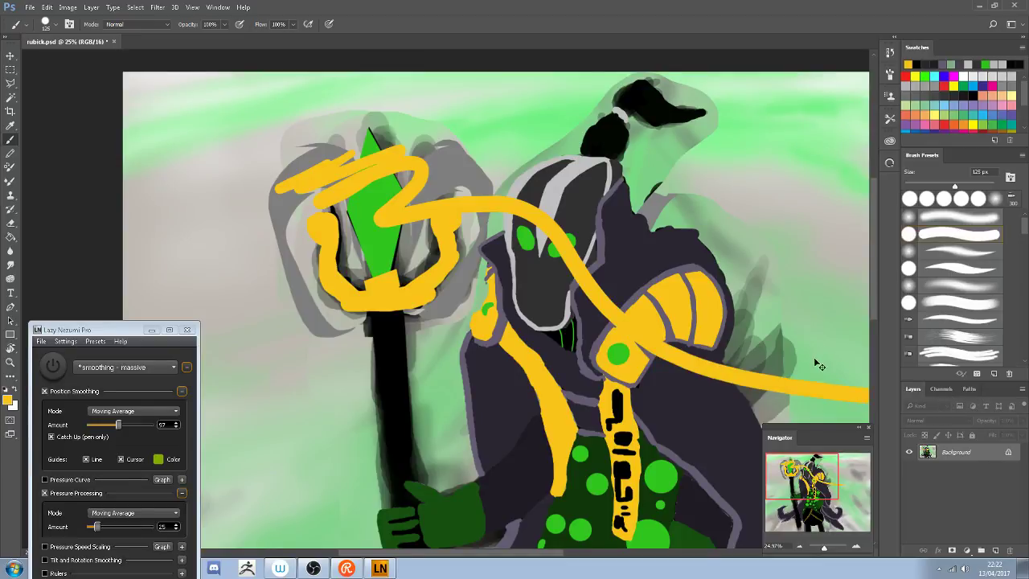
key("ctrl+z")
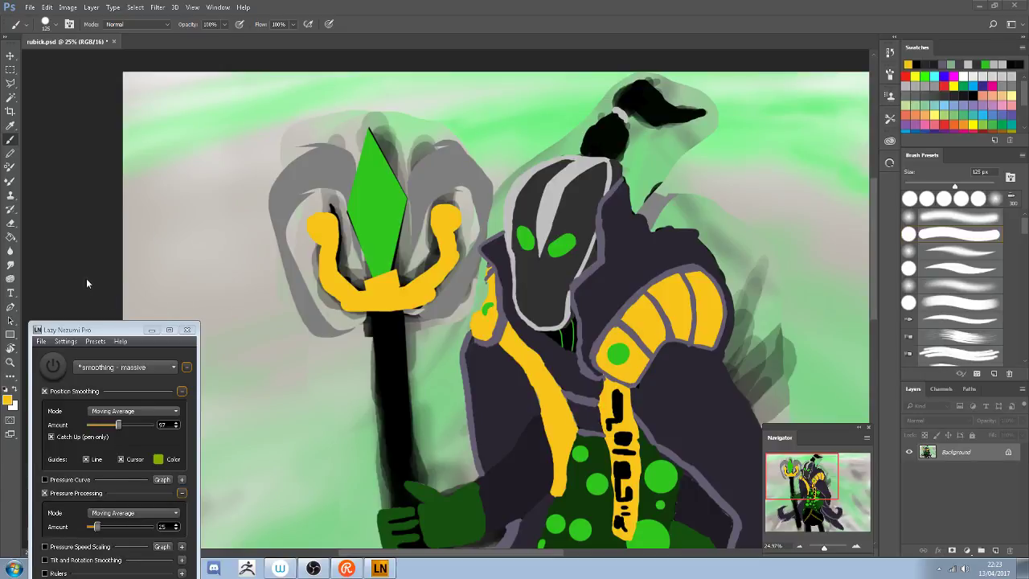
left_click(142, 320)
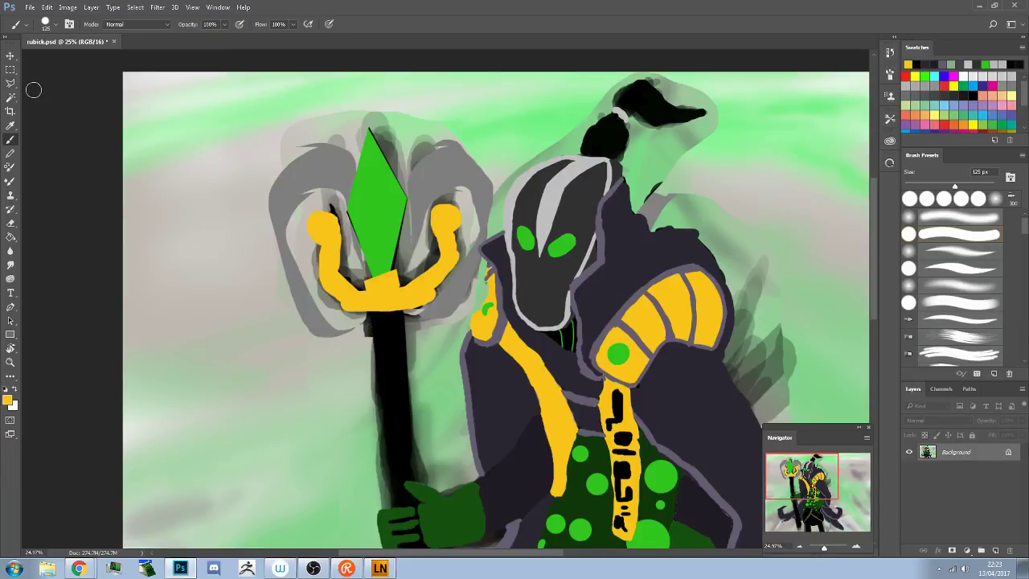
left_click(10, 83)
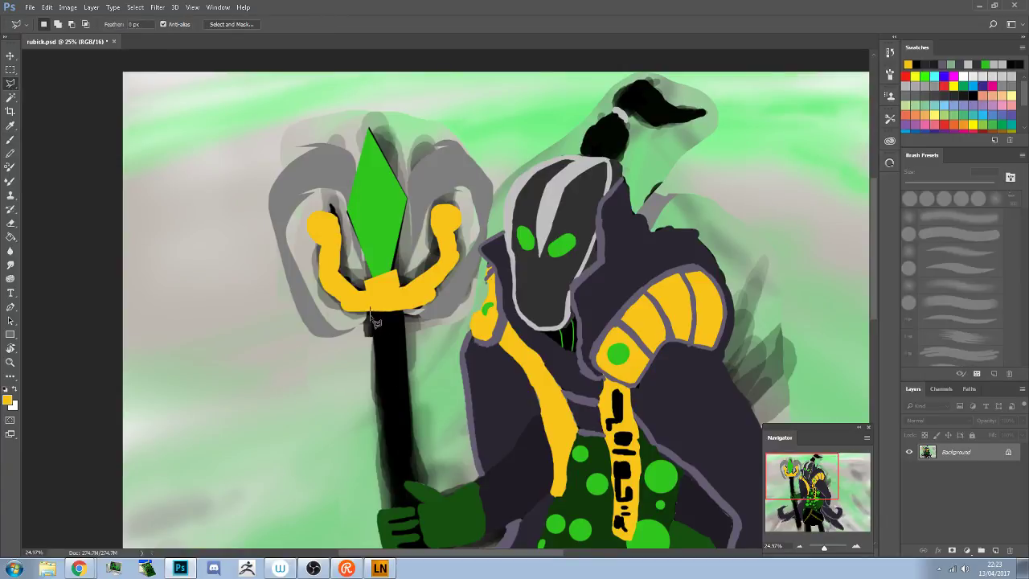
Lasso a box at the staff top, fill it yellow, and deselect
mouse_move(371, 316)
left_mouse_down()
mouse_move(374, 351)
mouse_move(394, 363)
mouse_move(411, 350)
mouse_move(406, 312)
mouse_move(371, 307)
left_mouse_up()
key("b")
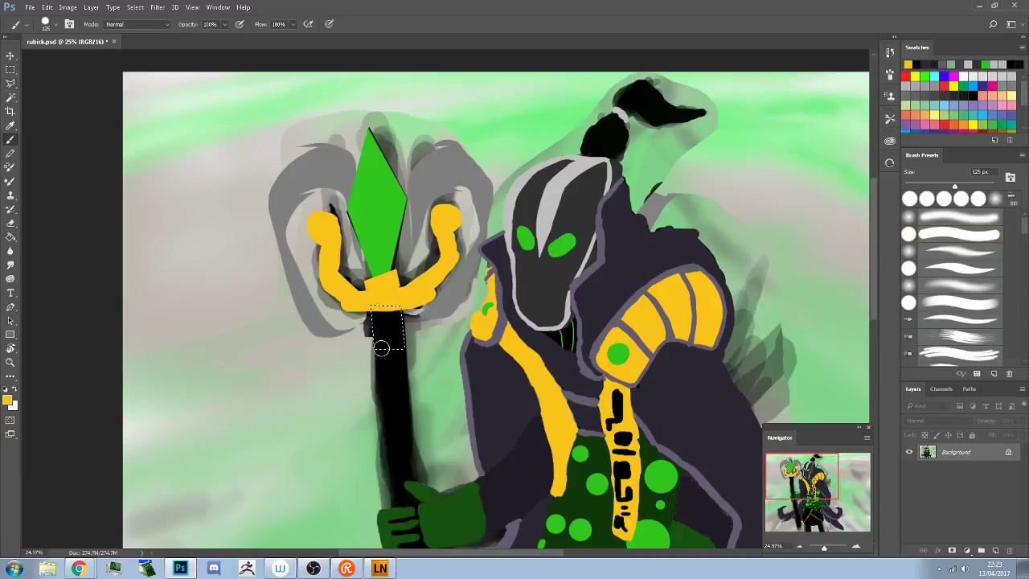
mouse_move(381, 348)
left_mouse_down()
mouse_move(375, 310)
mouse_move(404, 305)
mouse_move(371, 336)
left_mouse_up()
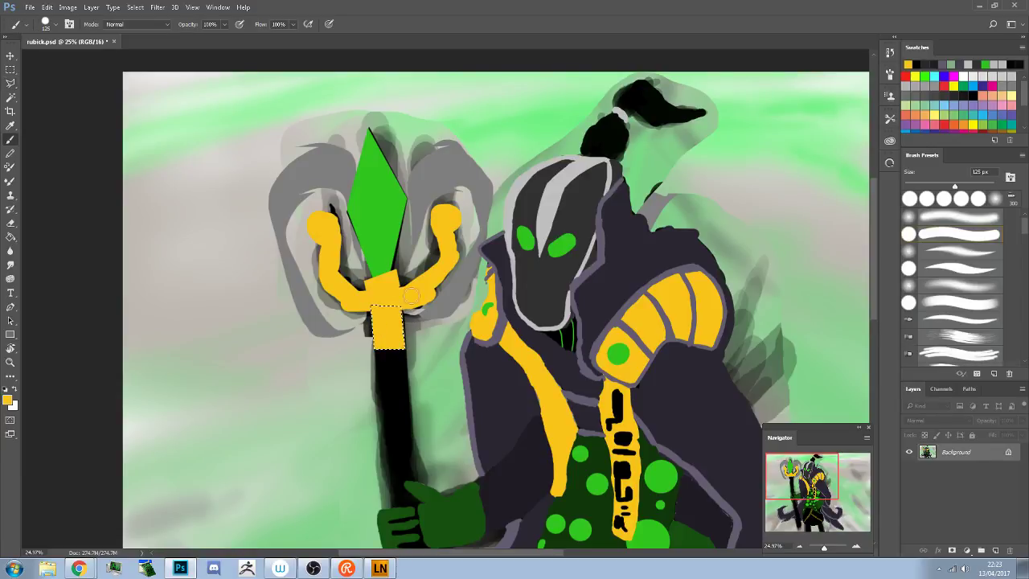
key("ctrl+d")
Lasso the yellow block again, repaint it, and deselect
left_click(11, 83)
mouse_move(371, 306)
left_mouse_down()
mouse_move(366, 281)
mouse_move(402, 277)
mouse_move(409, 288)
mouse_move(367, 301)
mouse_move(393, 281)
mouse_move(372, 306)
mouse_move(405, 295)
mouse_move(404, 271)
mouse_move(384, 267)
mouse_move(370, 279)
mouse_move(381, 306)
mouse_move(406, 295)
mouse_move(400, 275)
mouse_move(388, 300)
left_mouse_up()
key("b")
key("ctrl+d")
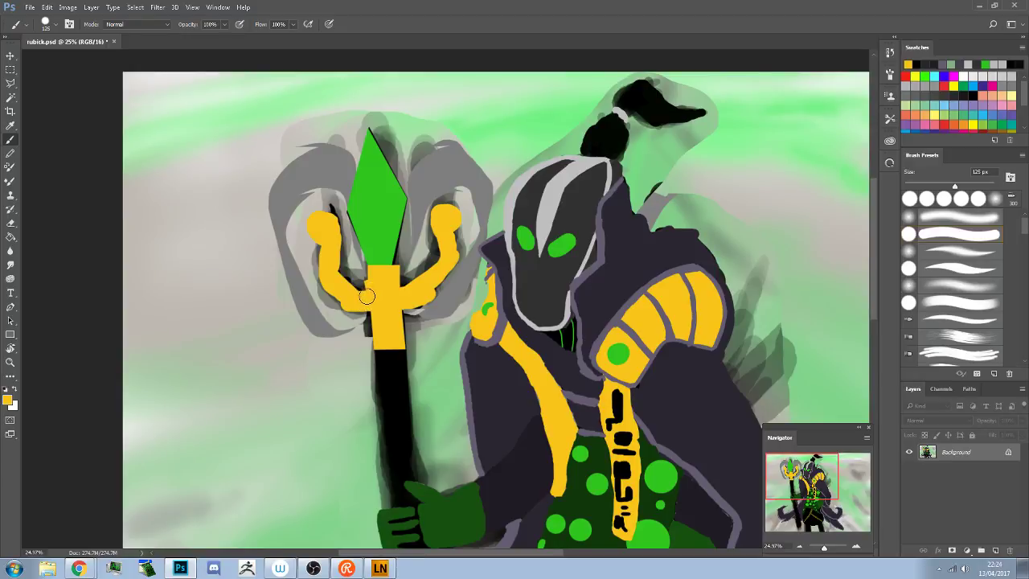
Select the top of the yellow block with a straight-edged lasso, paint inside it, and deselect
left_click(11, 83)
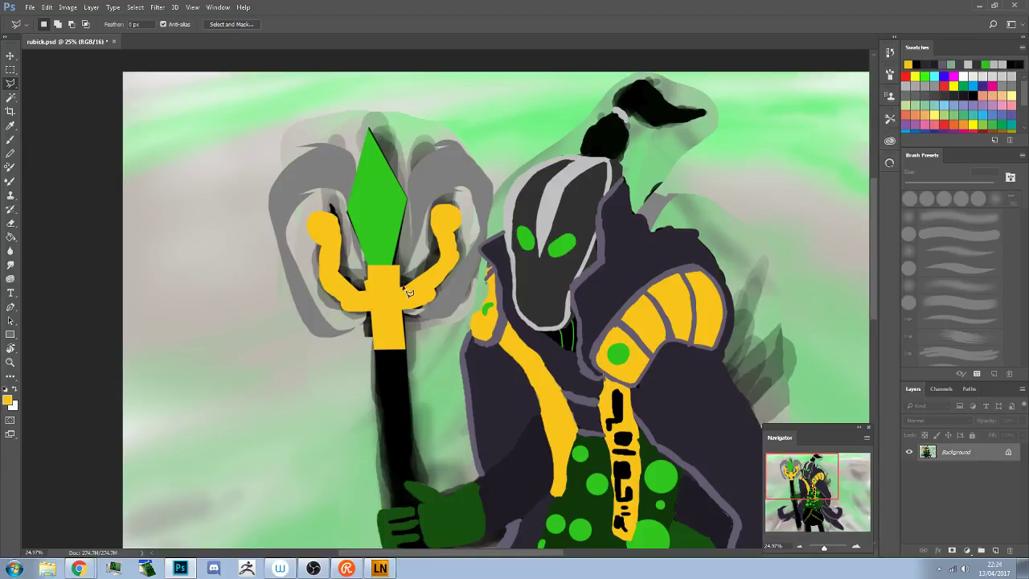
left_click(362, 265)
left_click(362, 291)
double_click(397, 296)
key("b")
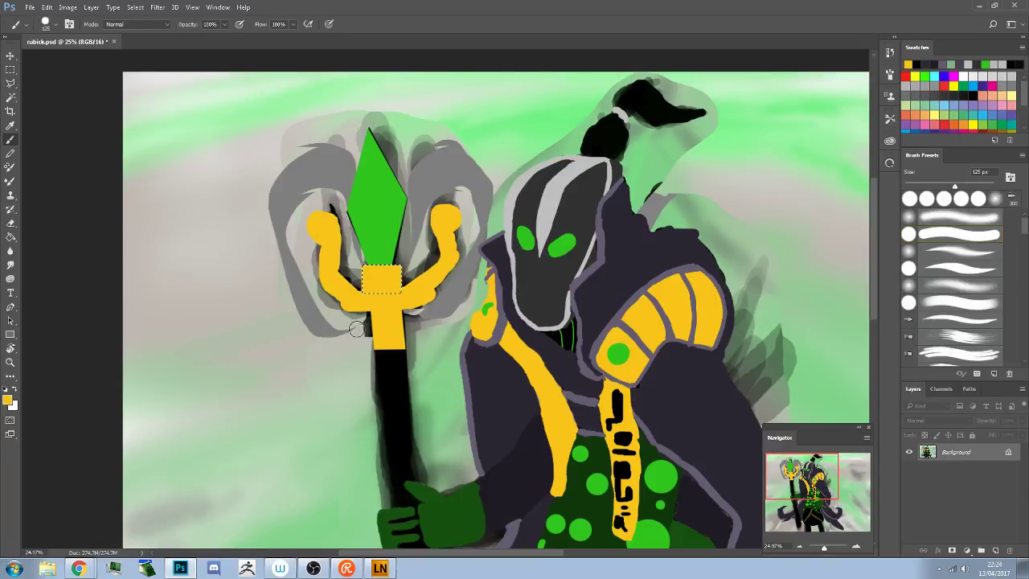
key("ctrl+d")
Enlarge and round the trident's left knob, then resample grey and the arm's yellow
left_click_drag(310, 224, 333, 233)
left_click(319, 248, "alt")
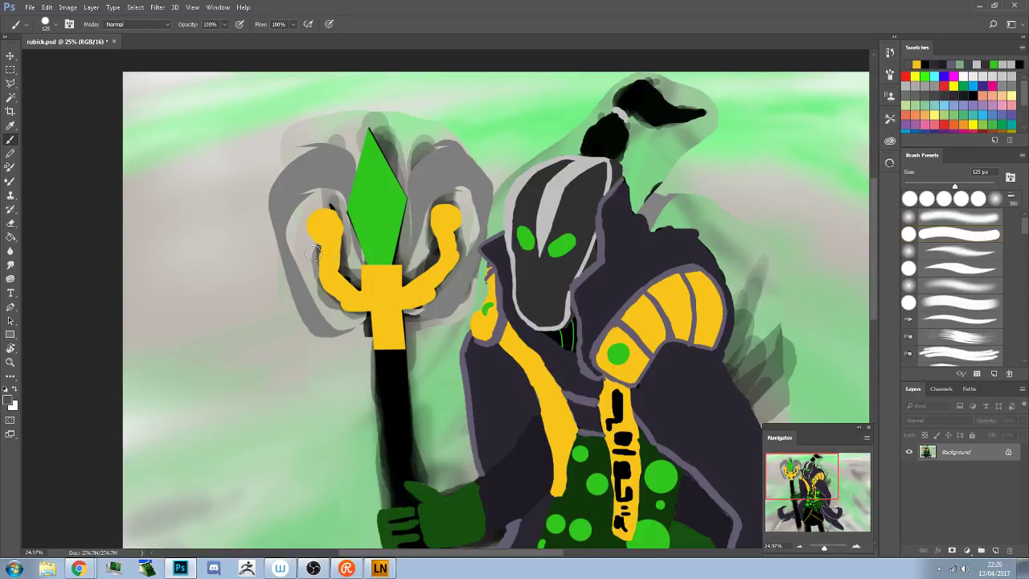
left_click(336, 246, "alt")
Widen the yellow strip on the shoulder and bring back the Lazy Nezumi Pro panel
scroll(161, 226, "down", 2)
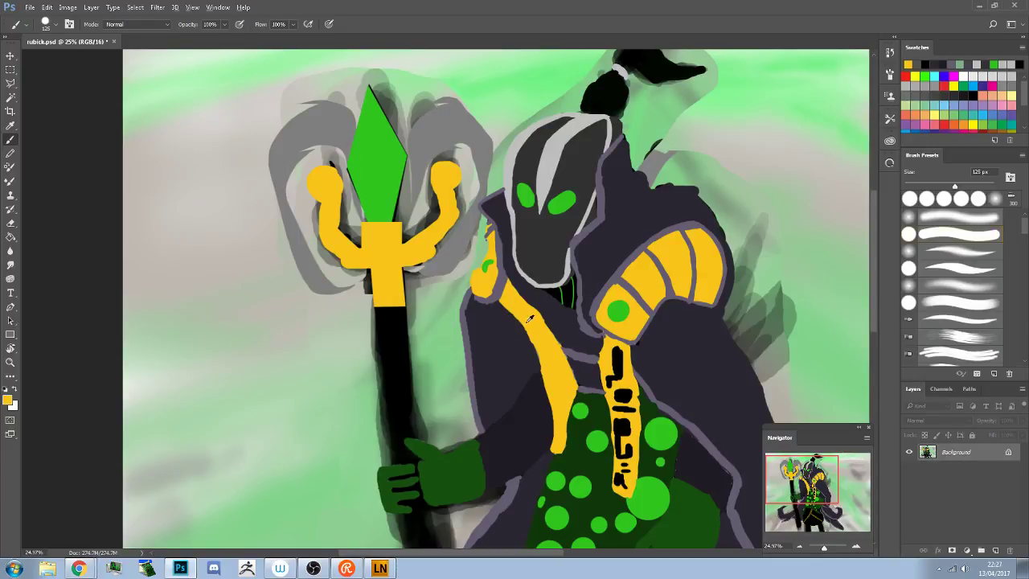
left_click_drag(503, 298, 548, 352)
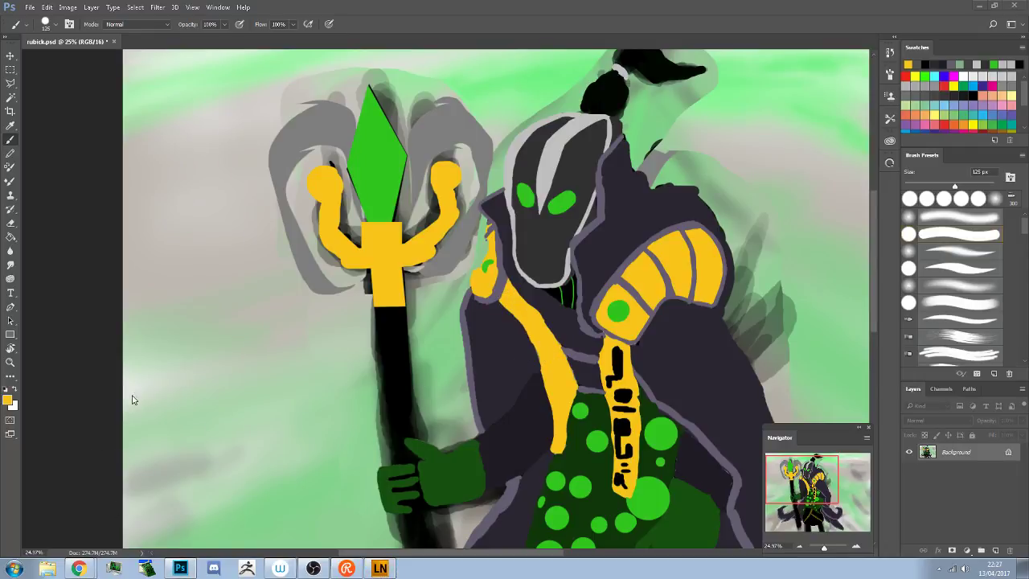
left_click(380, 568)
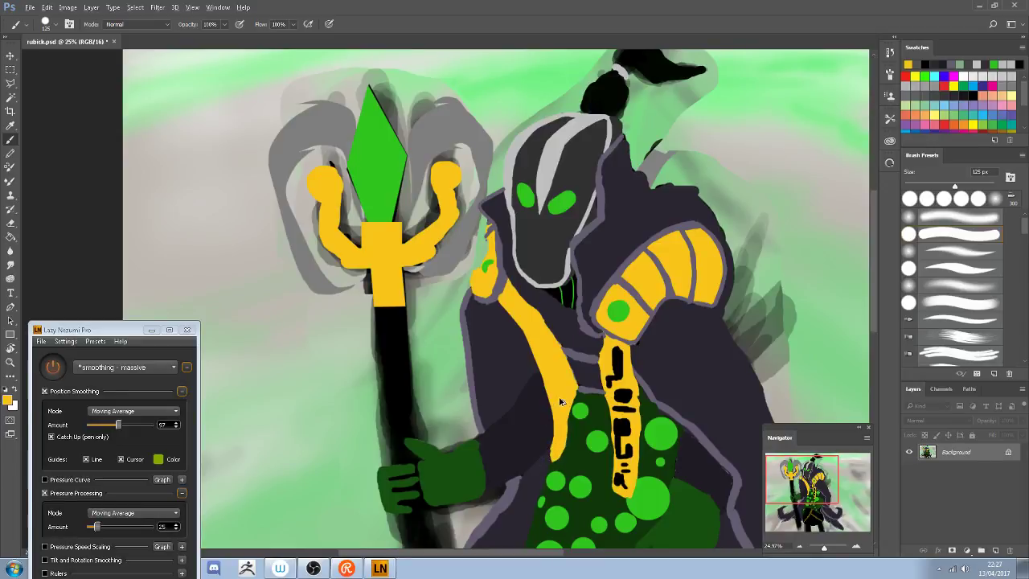
Sample the dark purple-grey cloak colour beside the mask as the foreground colour
left_click(499, 287, "alt")
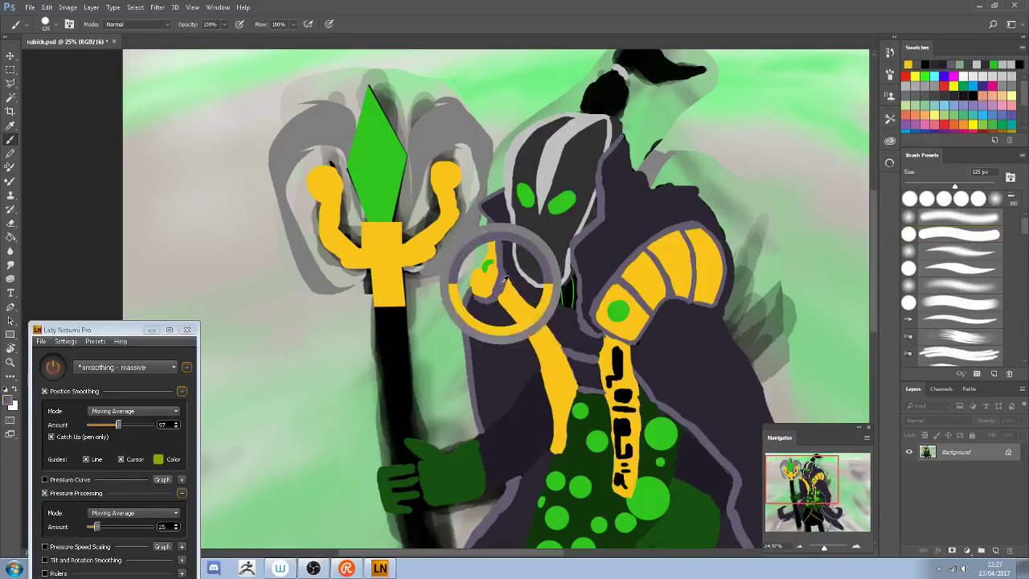
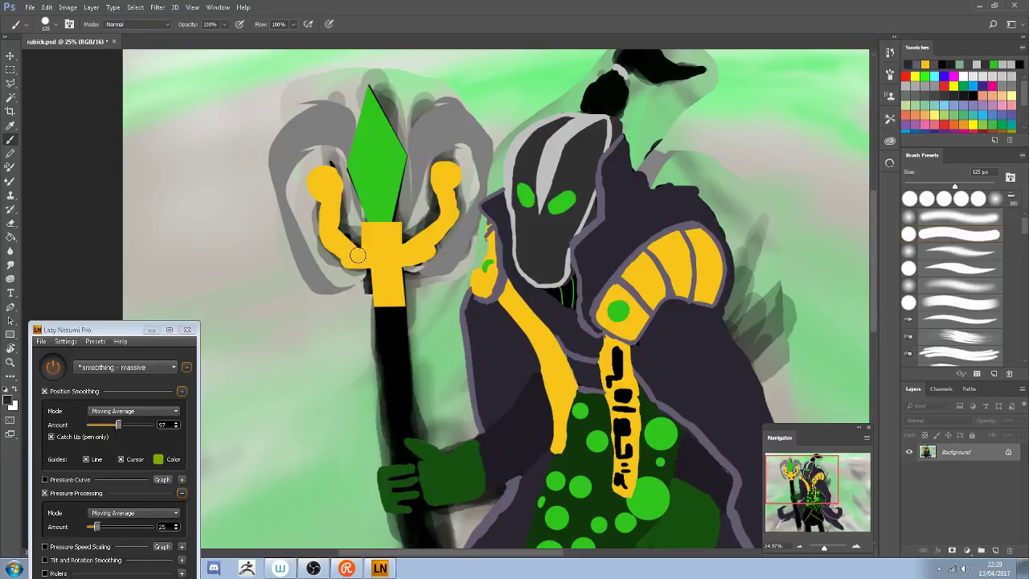
Undo the stray dark stroke and repaint the trident's right arm and left prong edge yellow
left_click_drag(365, 252, 335, 248)
key("ctrl+z")
left_click(369, 250, "alt")
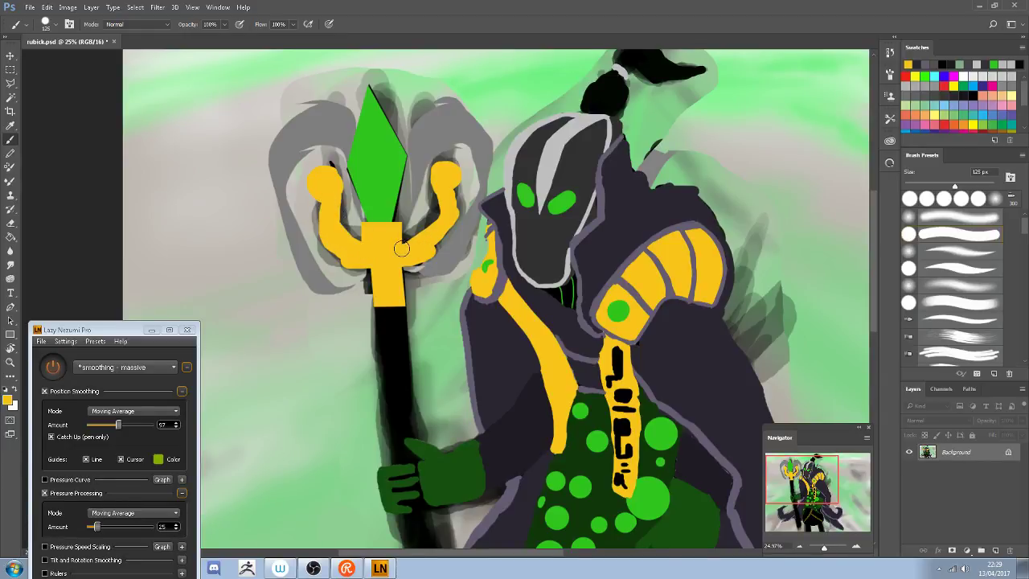
mouse_move(402, 249)
left_mouse_down()
mouse_move(434, 222)
mouse_move(440, 189)
left_mouse_up()
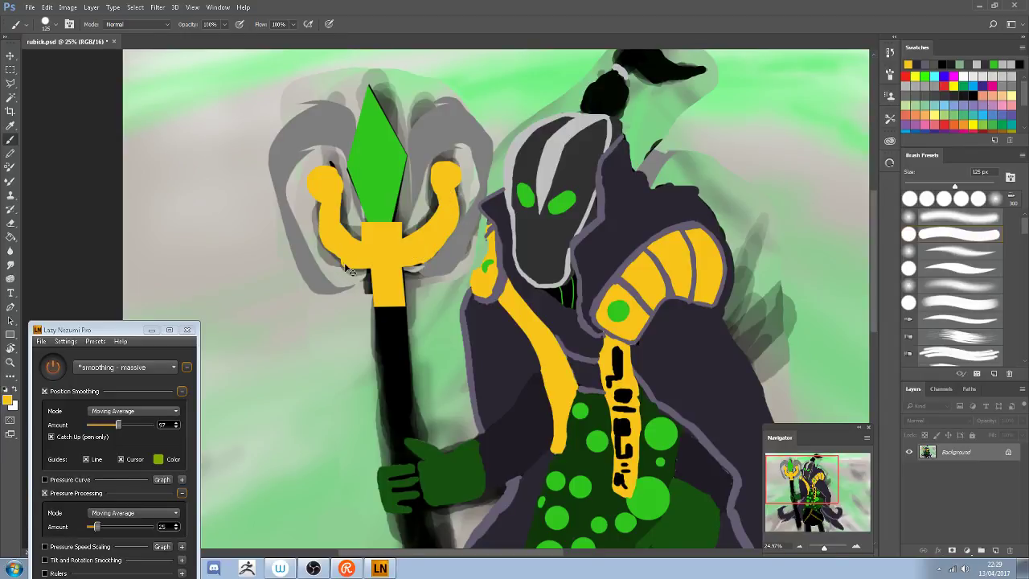
left_click_drag(349, 270, 325, 235)
Sample the grey background colour, briefly toggling Zoom before returning to the Brush
left_click(332, 257, "alt")
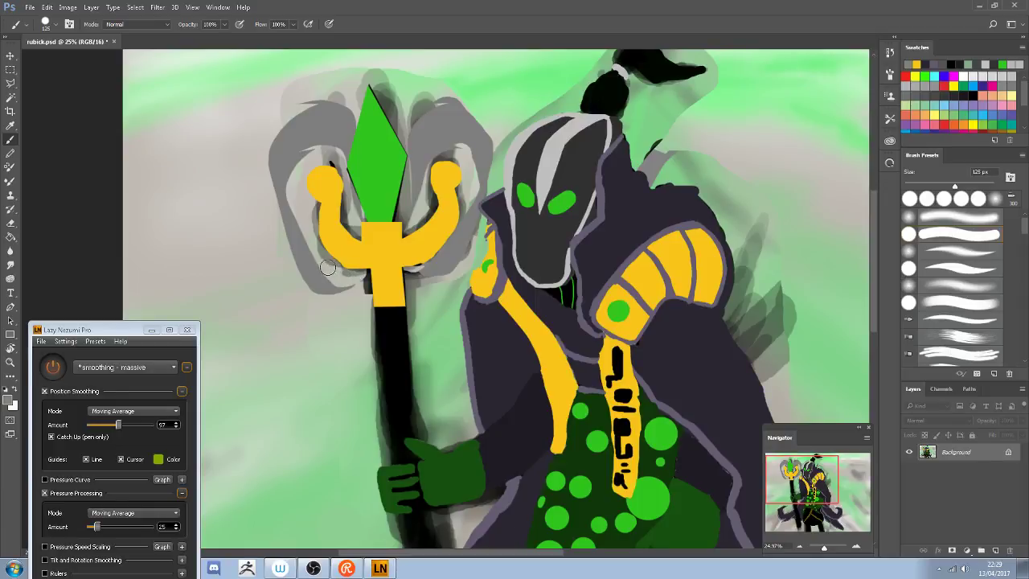
key("z")
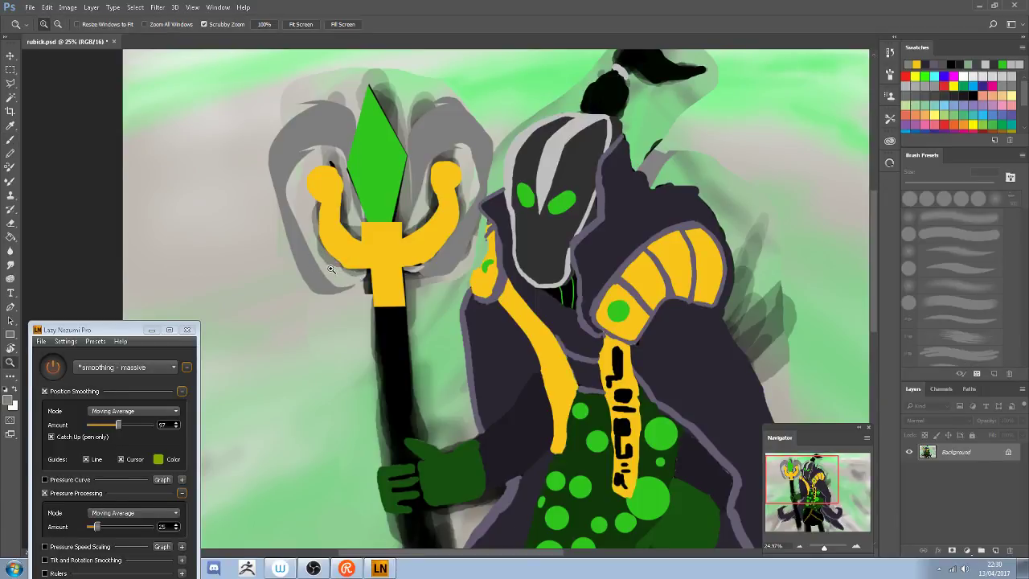
key("b")
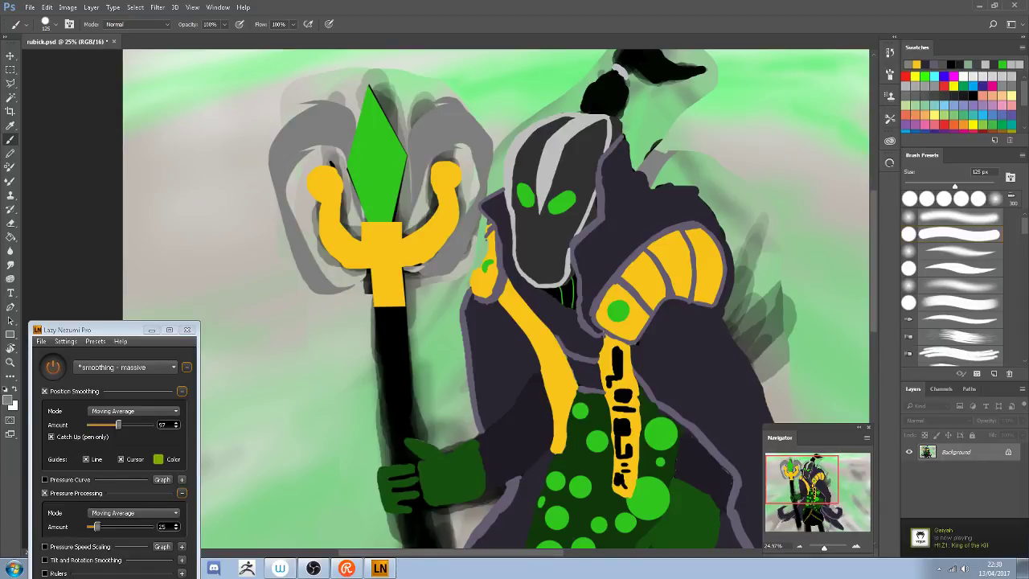
Extend the dark cloak over its left outline and paint yellow trim around the shoulder spot, then pan down
left_click(472, 295, "alt")
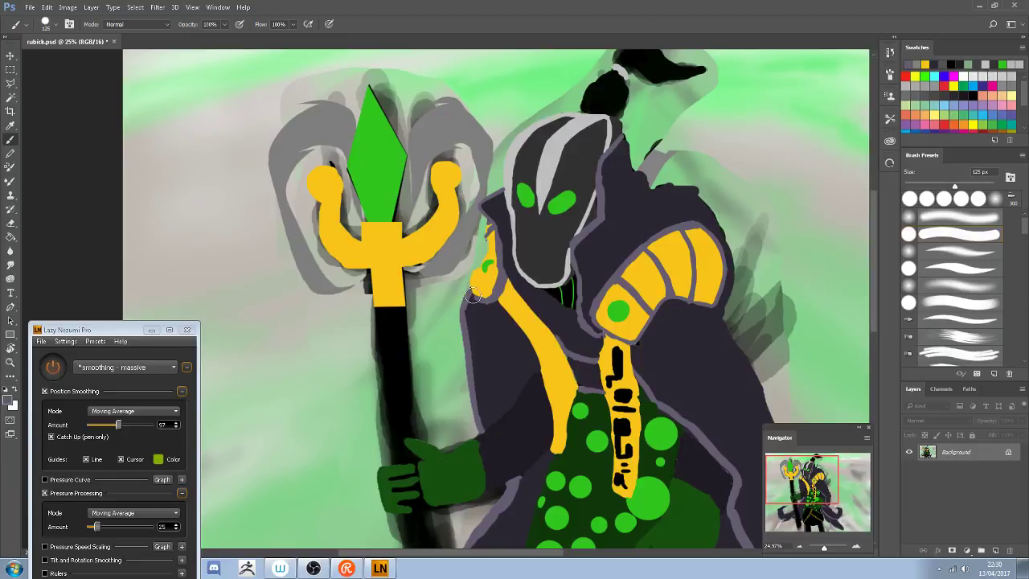
mouse_move(464, 320)
left_mouse_down()
mouse_move(466, 329)
mouse_move(470, 297)
mouse_move(460, 346)
mouse_move(472, 293)
mouse_move(455, 327)
mouse_move(468, 299)
mouse_move(463, 346)
mouse_move(470, 331)
left_mouse_up()
left_click(497, 270, "alt")
left_click_drag(494, 282, 495, 286)
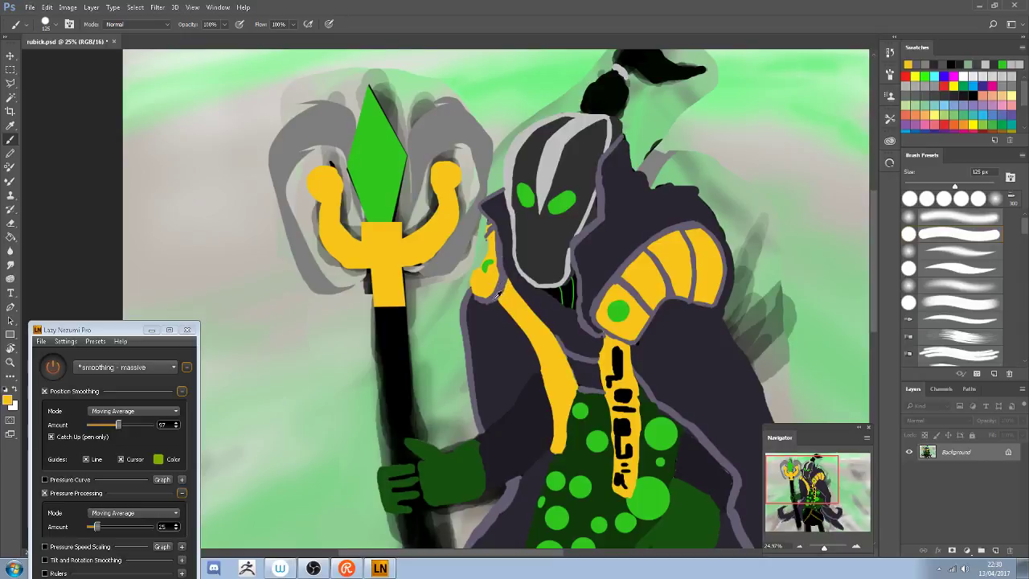
left_click(492, 306, "alt")
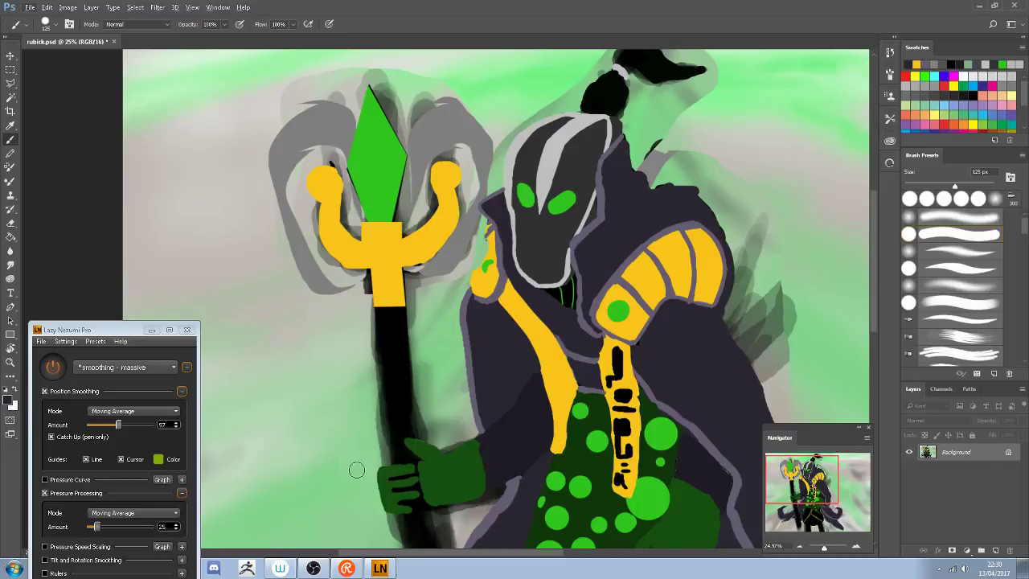
left_click_drag(524, 444, 443, 332)
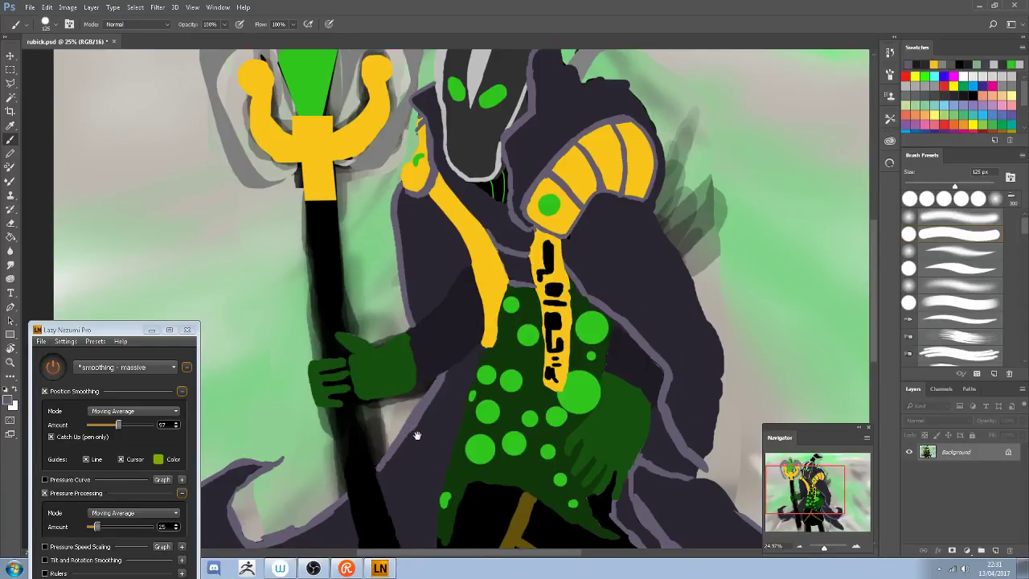
Pan to the tail, fill the gap inside its hook with purple, and show both tail hooks
left_click_drag(417, 435, 490, 321)
left_click_drag(352, 432, 450, 346)
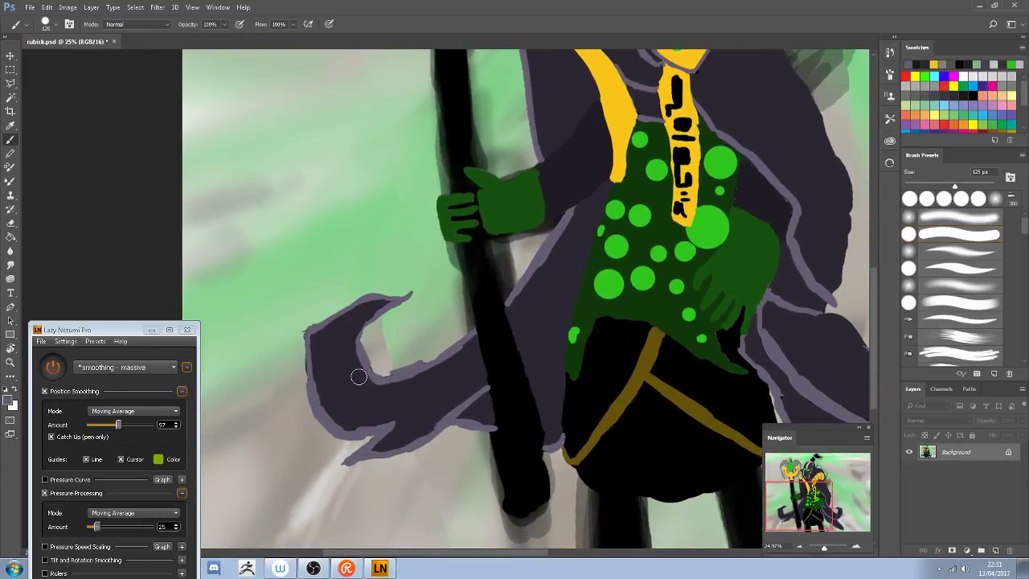
mouse_move(359, 376)
left_mouse_down()
mouse_move(433, 361)
mouse_move(372, 383)
mouse_move(424, 357)
left_mouse_up()
left_click(365, 393, "alt")
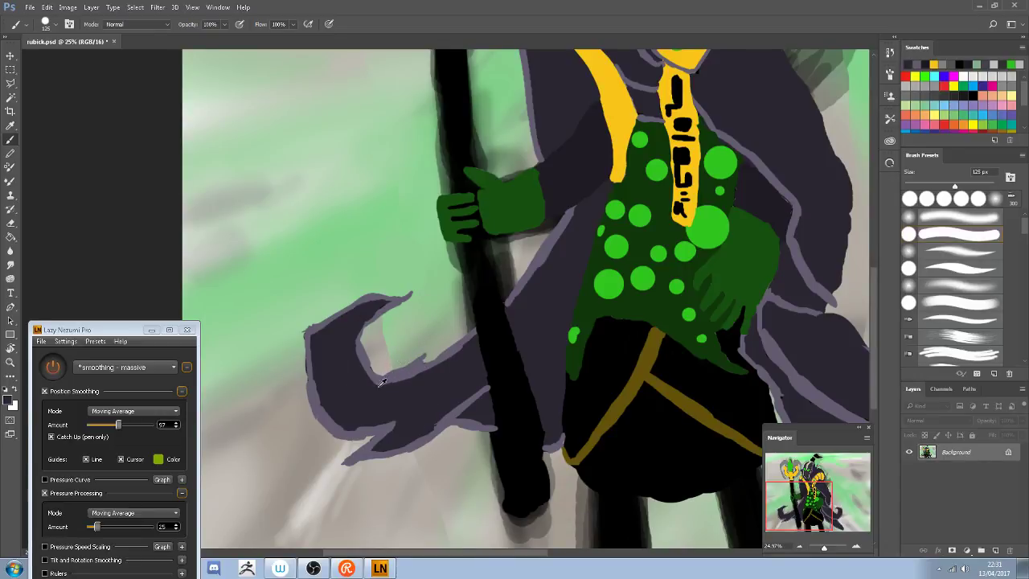
left_click_drag(420, 375, 335, 407)
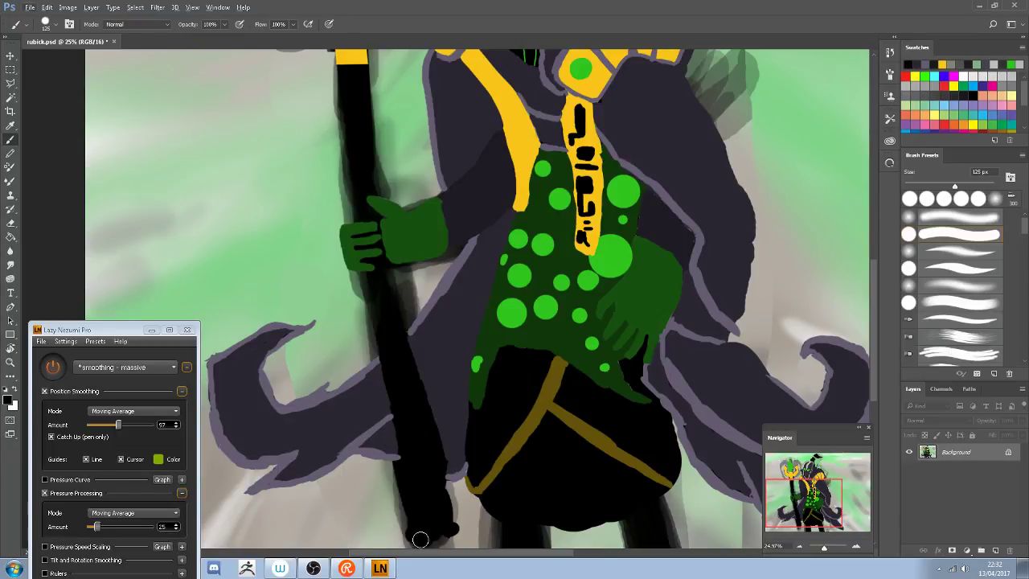
Paint the staff's bottom tip black and redo the black line along its right edge
mouse_move(434, 534)
left_mouse_down()
mouse_move(448, 532)
mouse_move(406, 540)
left_mouse_up()
mouse_move(391, 437)
left_mouse_down()
mouse_move(380, 407)
mouse_move(379, 305)
left_mouse_up()
key("ctrl+z")
left_click_drag(390, 399, 367, 299)
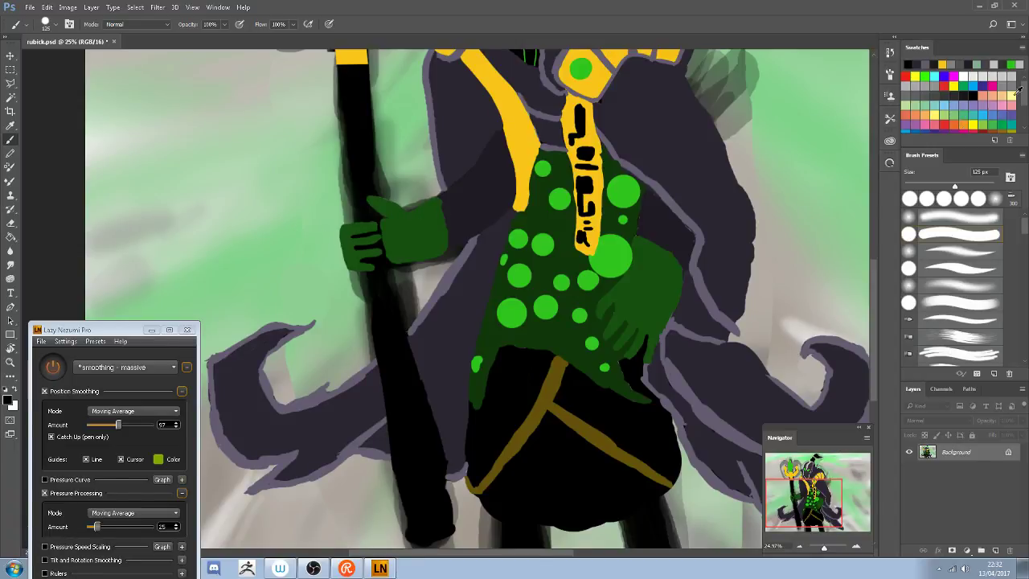
Pick brown from the Swatches and paint the staff's bottom end into a hook
left_click_drag(1025, 95, 1024, 107)
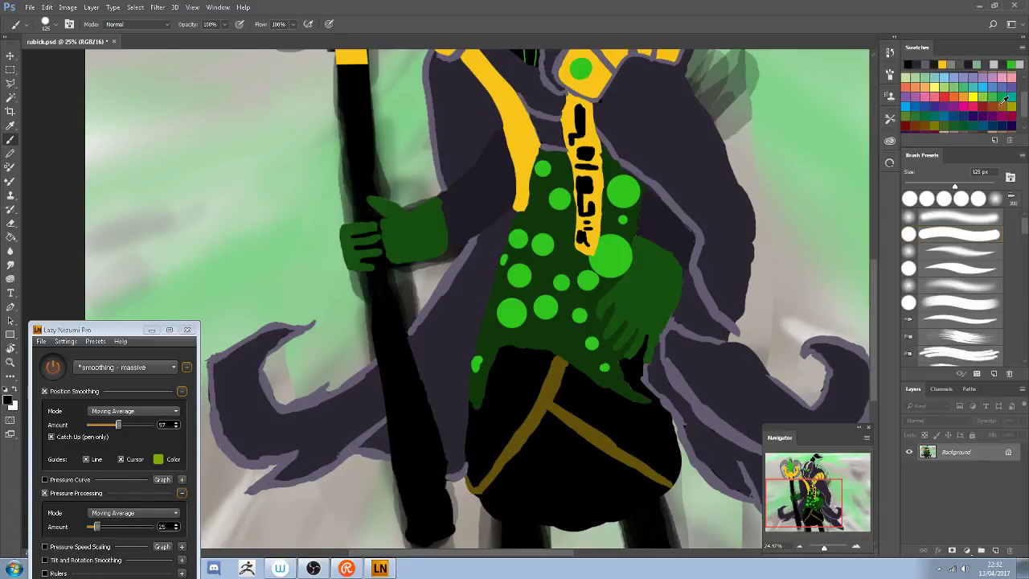
left_click(1003, 101)
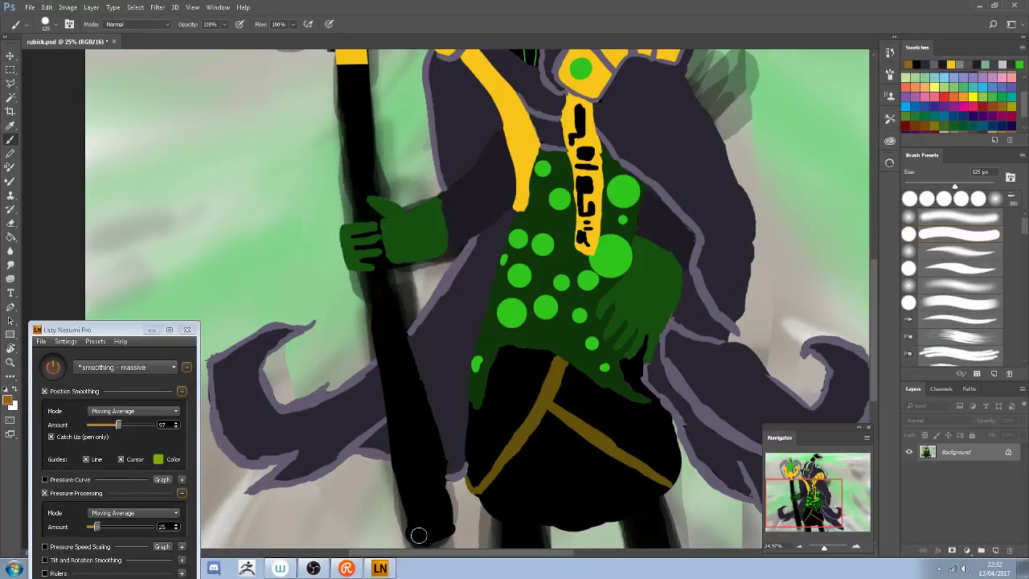
left_click_drag(416, 538, 450, 527)
key("ctrl+z")
left_click(999, 106)
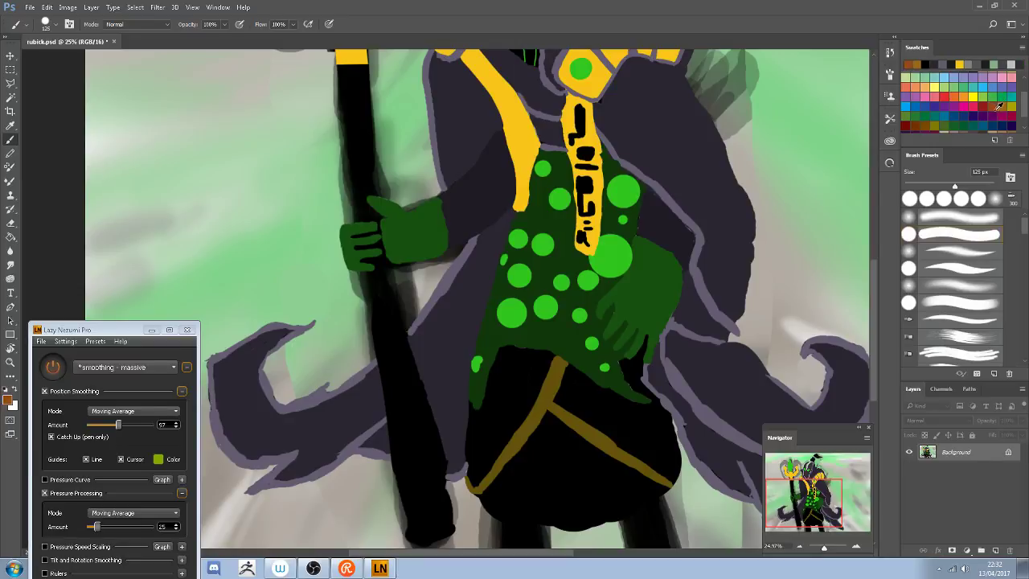
left_click(924, 126)
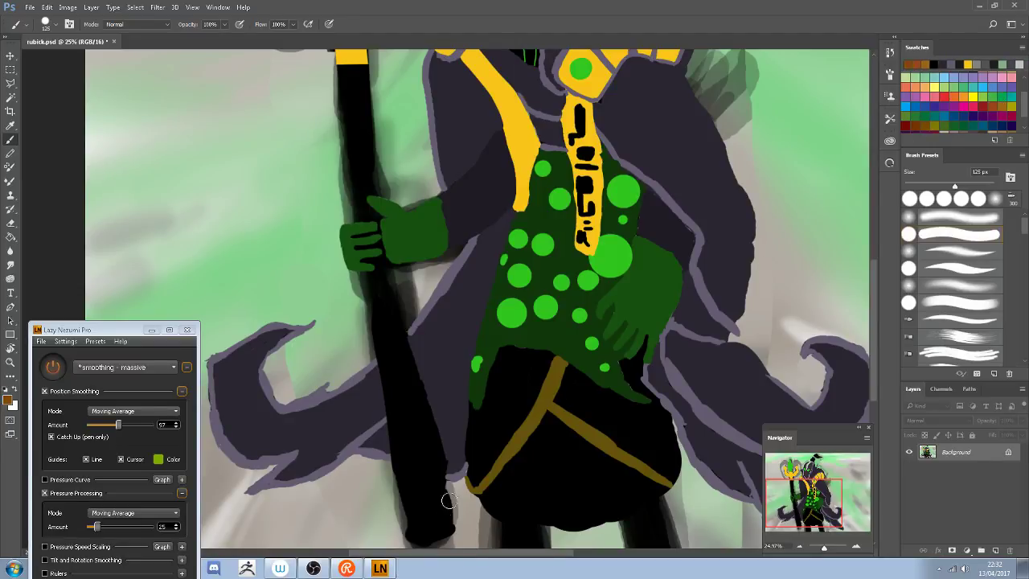
mouse_move(413, 540)
left_mouse_down()
mouse_move(412, 503)
mouse_move(434, 507)
mouse_move(445, 532)
mouse_move(408, 414)
left_mouse_up()
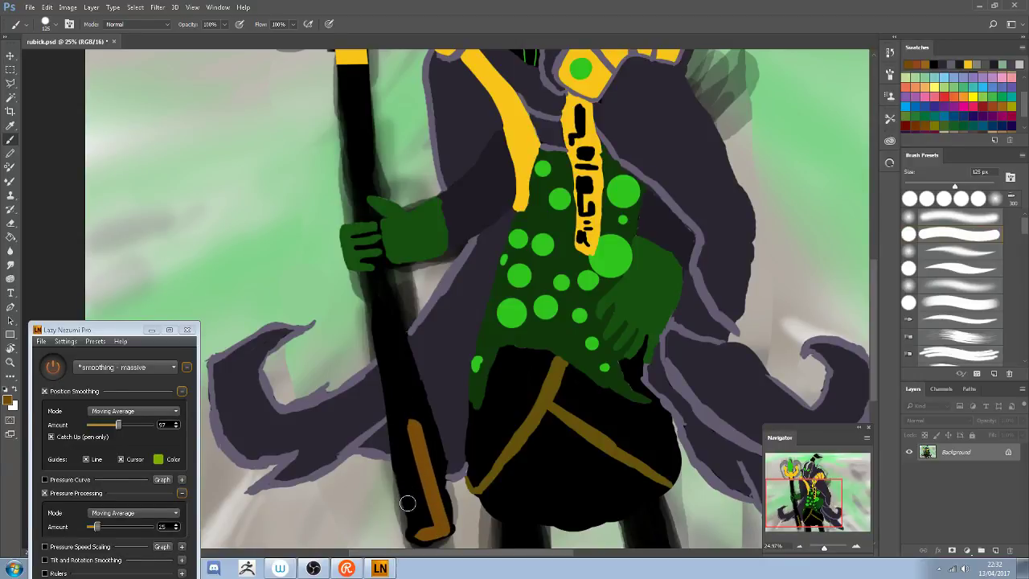
mouse_move(407, 520)
left_mouse_down()
mouse_move(419, 540)
mouse_move(414, 491)
left_mouse_up()
left_click_drag(403, 433, 394, 377)
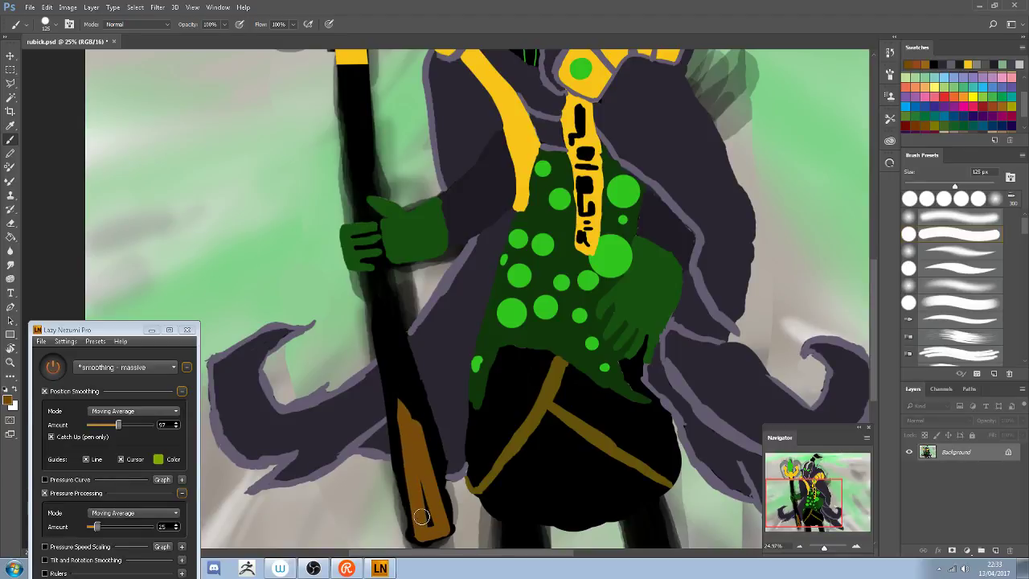
left_click_drag(430, 519, 404, 395)
Paint brown up the staff below the hand, widening it on both sides
left_click(381, 283)
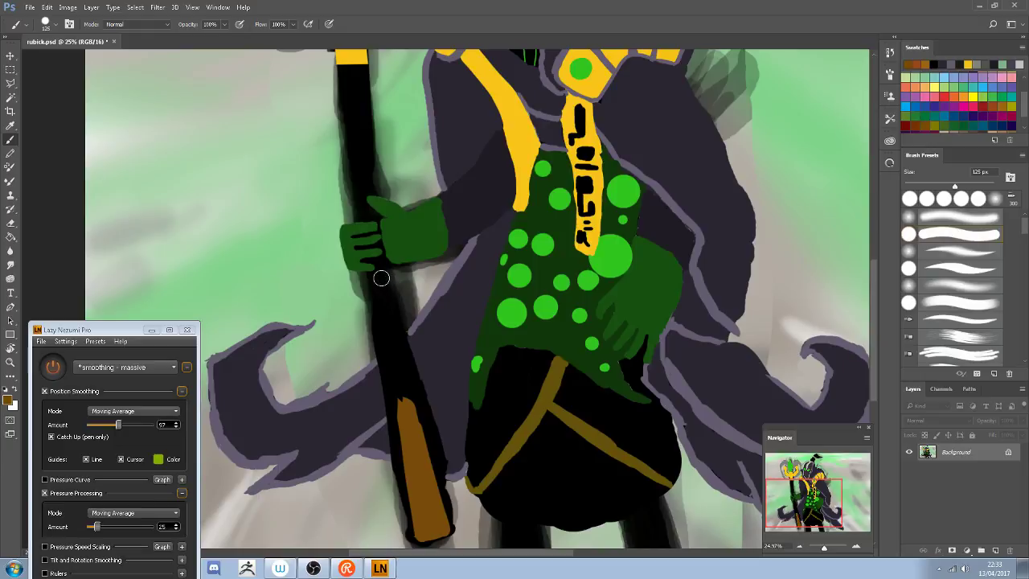
left_click_drag(381, 284, 414, 466)
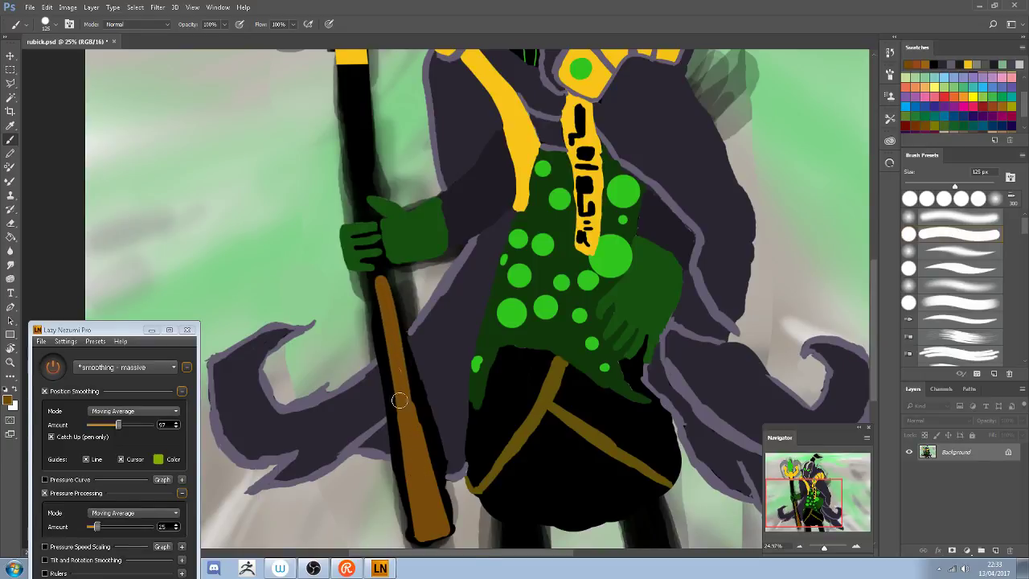
left_click_drag(371, 281, 423, 538)
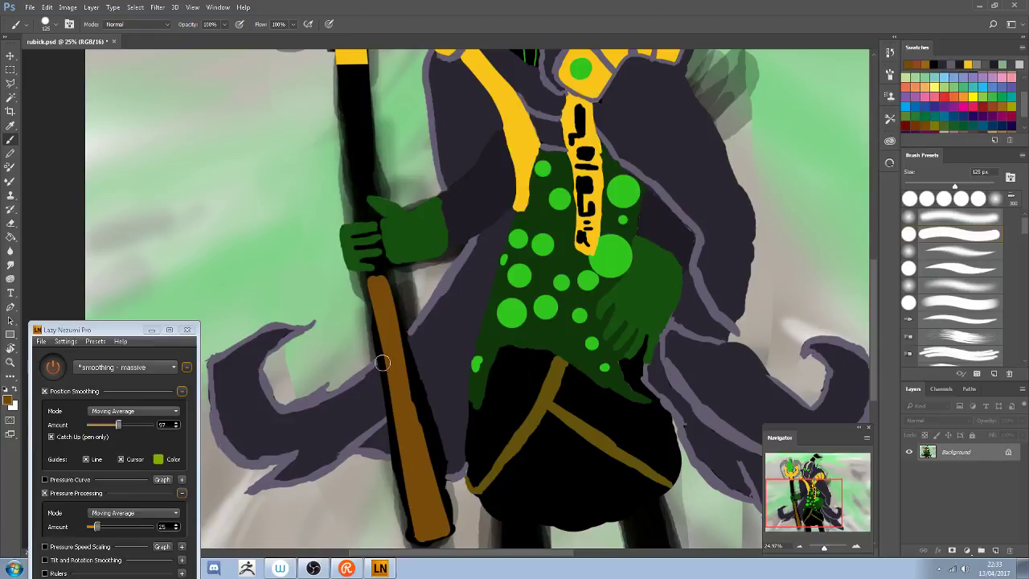
mouse_move(408, 402)
left_mouse_down()
mouse_move(425, 444)
mouse_move(409, 405)
left_mouse_up()
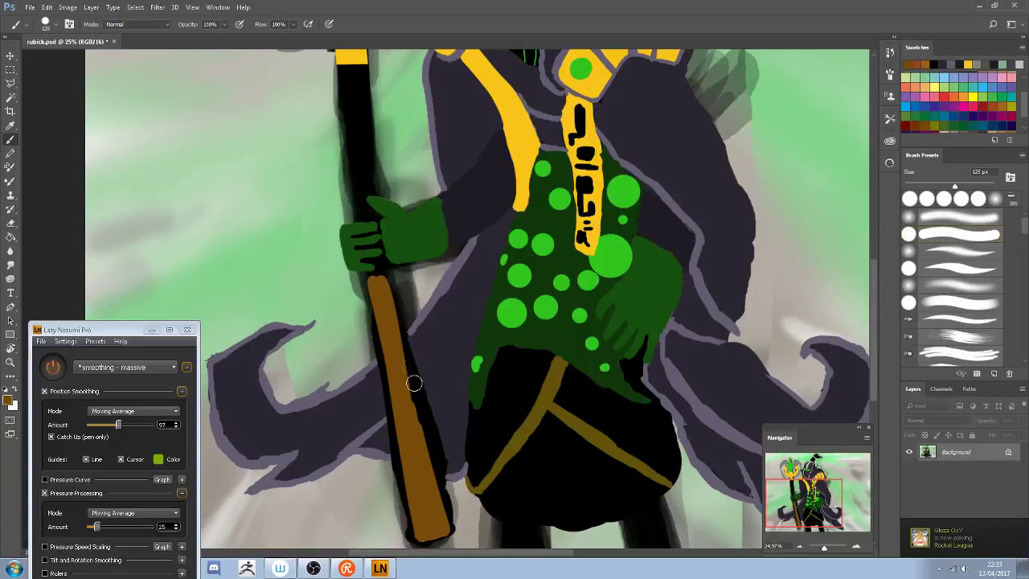
left_click_drag(417, 382, 440, 518)
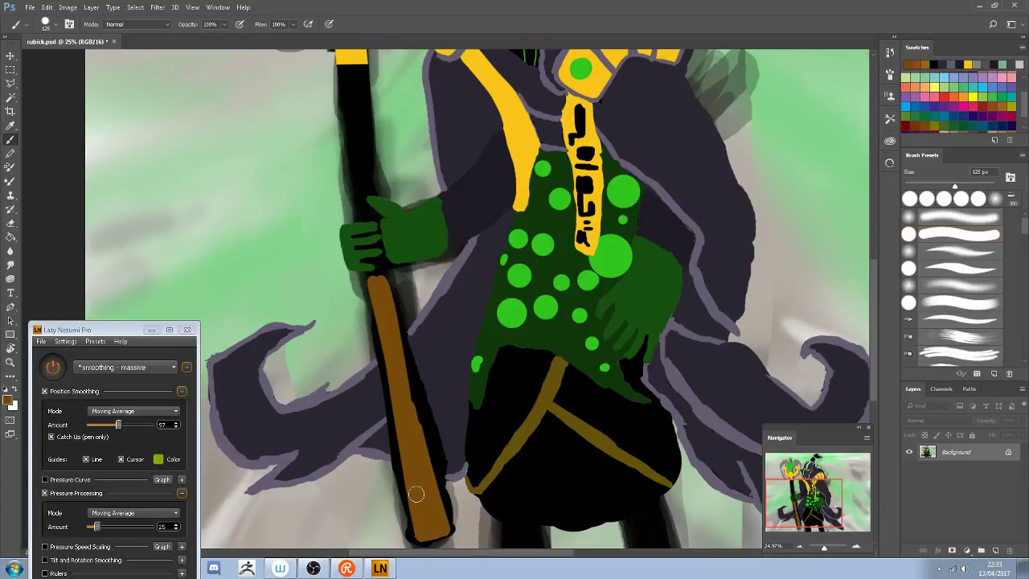
Add a grey shadow along the staff's left edge, resample the brown, and zoom in
left_click(384, 488, "alt")
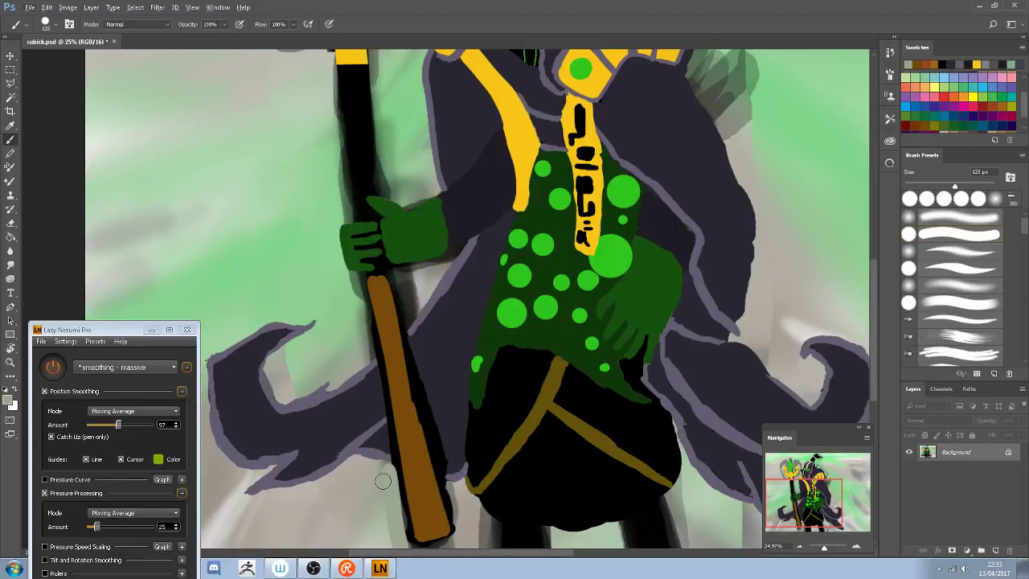
left_click_drag(385, 482, 402, 542)
left_click(415, 433, "alt")
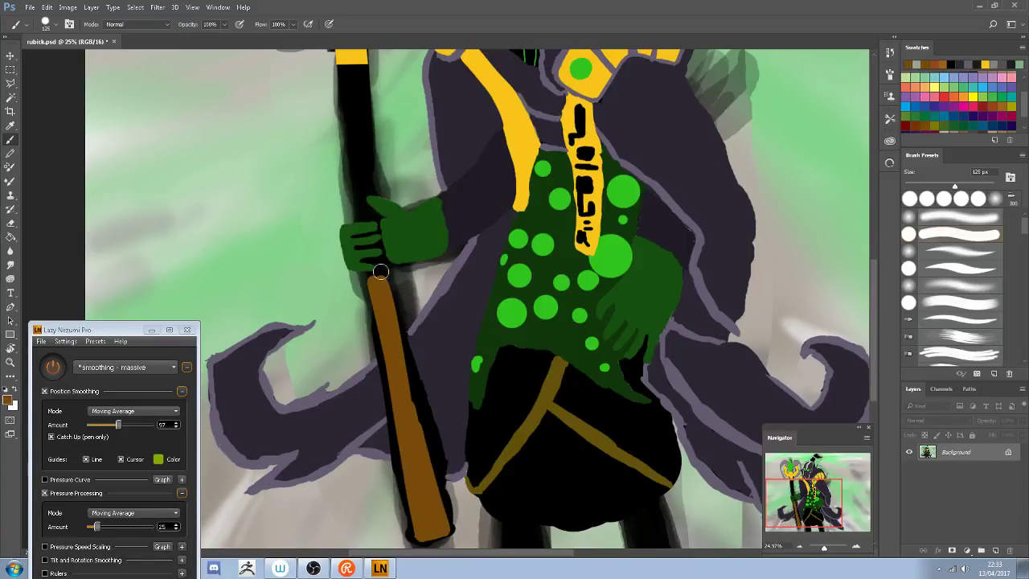
scroll(351, 251, "up", 2)
scroll(350, 251, "up", 3)
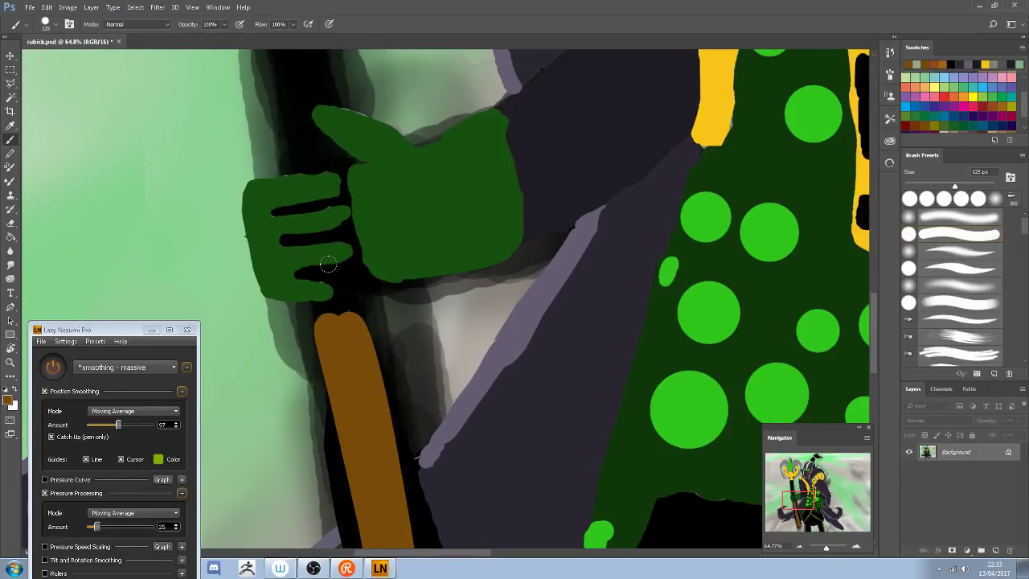
With a smaller brush, paint brown along the staff top and the hand's bottom edge
key("bracketleft")
key("bracketleft")
key("bracketleft")
key("bracketleft")
key("bracketleft")
mouse_move(299, 275)
left_mouse_down()
mouse_move(346, 275)
mouse_move(305, 271)
mouse_move(324, 271)
left_mouse_up()
key("ctrl+z")
key("ctrl+z")
mouse_move(301, 304)
left_mouse_down()
mouse_move(357, 303)
mouse_move(405, 285)
mouse_move(337, 303)
mouse_move(335, 321)
mouse_move(361, 300)
left_mouse_up()
mouse_move(295, 271)
left_mouse_down()
mouse_move(328, 271)
mouse_move(342, 296)
mouse_move(337, 323)
mouse_move(338, 303)
mouse_move(310, 321)
mouse_move(301, 305)
mouse_move(335, 383)
mouse_move(303, 321)
mouse_move(335, 349)
mouse_move(345, 399)
mouse_move(328, 283)
mouse_move(303, 274)
mouse_move(331, 279)
mouse_move(299, 275)
mouse_move(349, 291)
mouse_move(314, 315)
mouse_move(332, 294)
mouse_move(302, 310)
mouse_move(317, 298)
mouse_move(323, 309)
mouse_move(336, 291)
mouse_move(310, 321)
mouse_move(315, 296)
mouse_move(286, 310)
mouse_move(307, 321)
left_mouse_up()
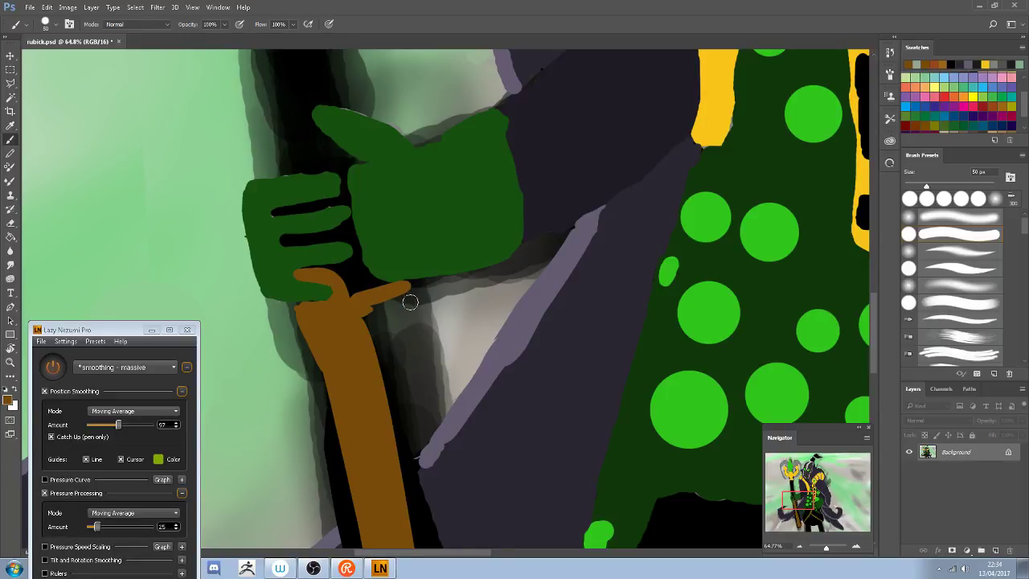
Fill the dark gap inside the staff's fork with brown
left_click_drag(410, 287, 387, 481)
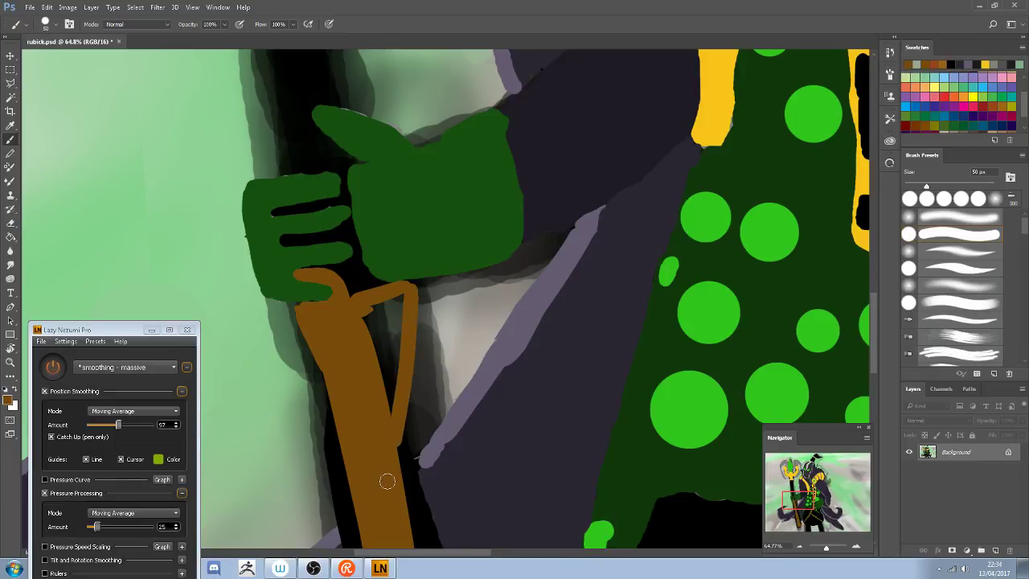
mouse_move(402, 294)
left_mouse_down()
mouse_move(376, 393)
mouse_move(377, 471)
left_mouse_up()
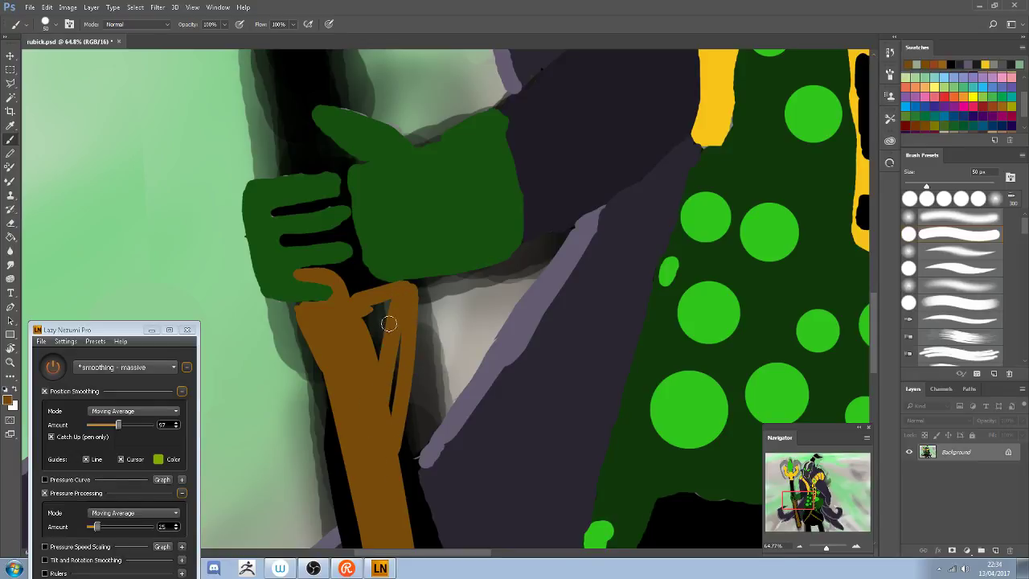
mouse_move(388, 323)
left_mouse_down()
mouse_move(379, 458)
mouse_move(402, 328)
mouse_move(390, 467)
left_mouse_up()
mouse_move(402, 294)
left_mouse_down()
mouse_move(376, 311)
mouse_move(364, 427)
mouse_move(357, 333)
mouse_move(369, 303)
mouse_move(350, 376)
mouse_move(354, 397)
mouse_move(370, 287)
left_mouse_up()
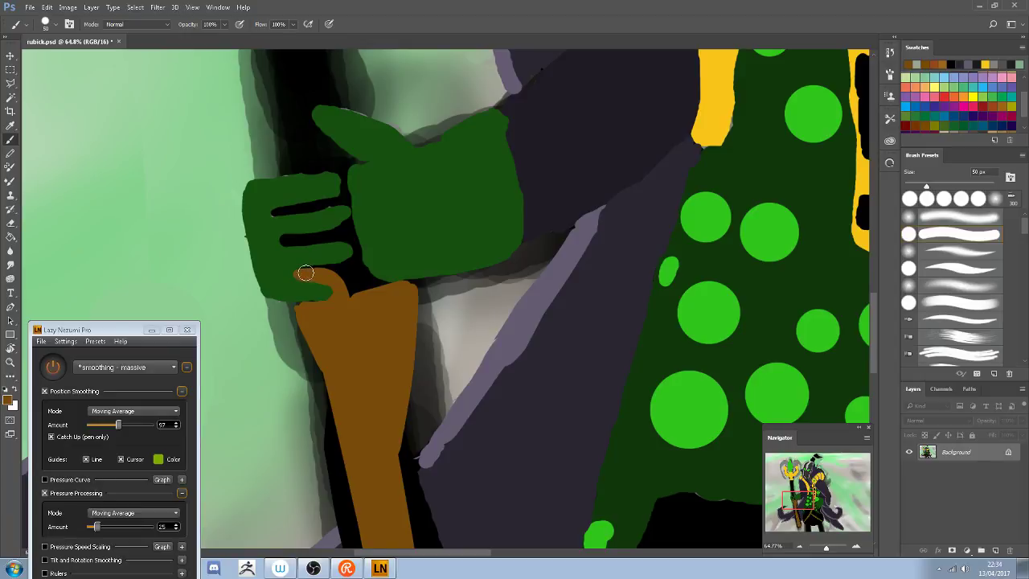
Restore the glove's green lower edge over the brown, then resample the staff brown
mouse_move(305, 273)
left_mouse_down()
mouse_move(341, 272)
mouse_move(299, 270)
mouse_move(348, 268)
mouse_move(354, 317)
mouse_move(337, 276)
mouse_move(375, 319)
mouse_move(387, 291)
mouse_move(347, 261)
mouse_move(371, 346)
left_mouse_up()
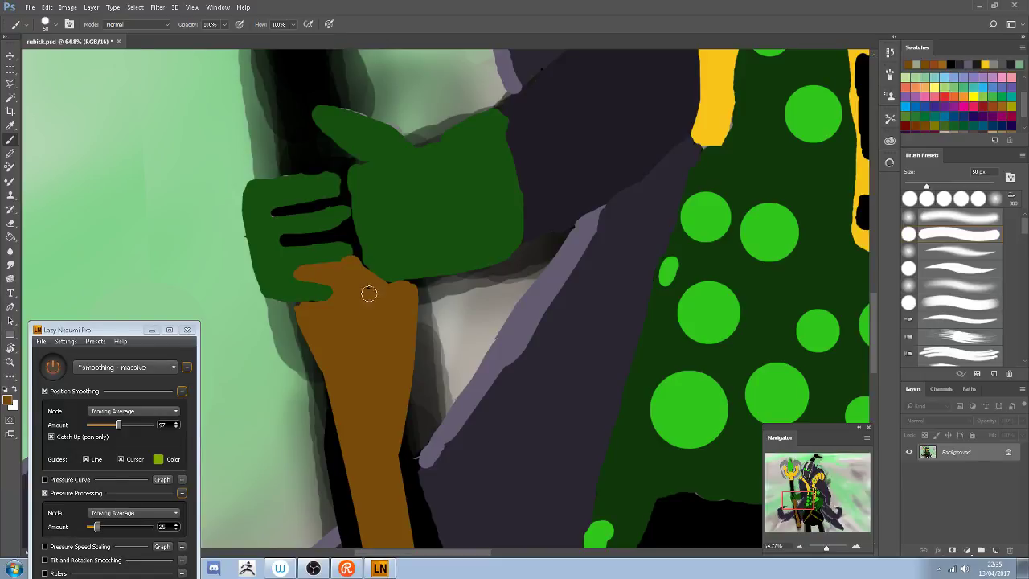
left_click(317, 291, "alt")
mouse_move(328, 290)
left_mouse_down()
mouse_move(353, 365)
mouse_move(339, 353)
mouse_move(363, 344)
mouse_move(366, 355)
mouse_move(356, 362)
mouse_move(353, 329)
mouse_move(374, 384)
left_mouse_up()
left_click(356, 362, "alt")
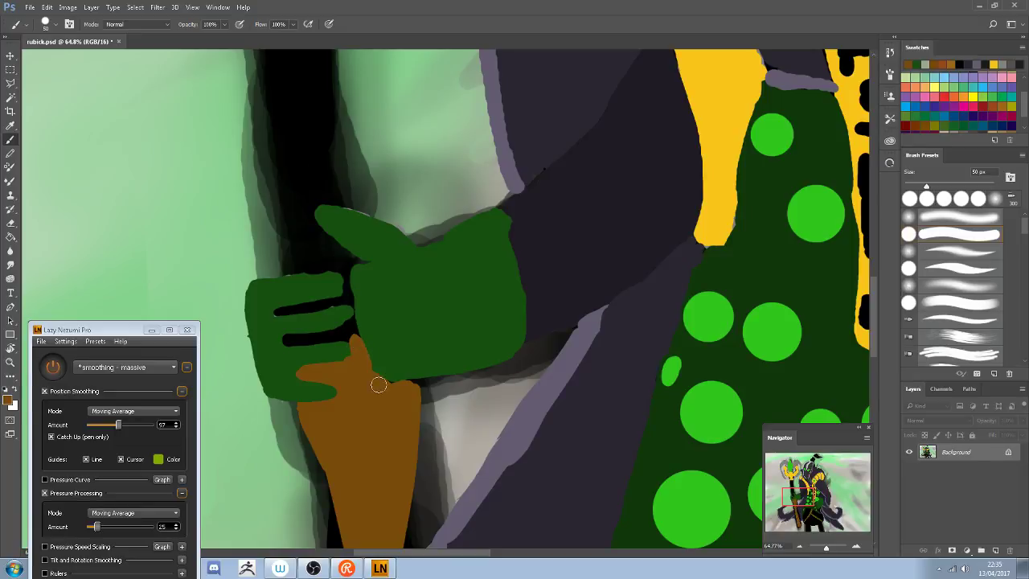
Paint brown into the black finger gaps with green between them, undoing one bad stroke
mouse_move(357, 347)
left_mouse_down()
mouse_move(349, 292)
mouse_move(356, 359)
mouse_move(360, 342)
left_mouse_up()
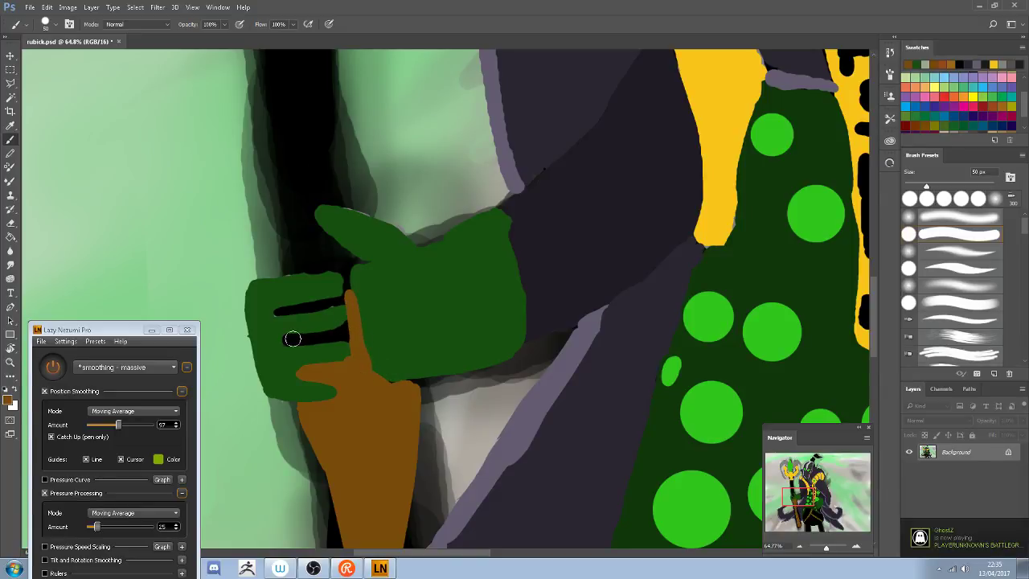
left_click_drag(285, 340, 344, 329)
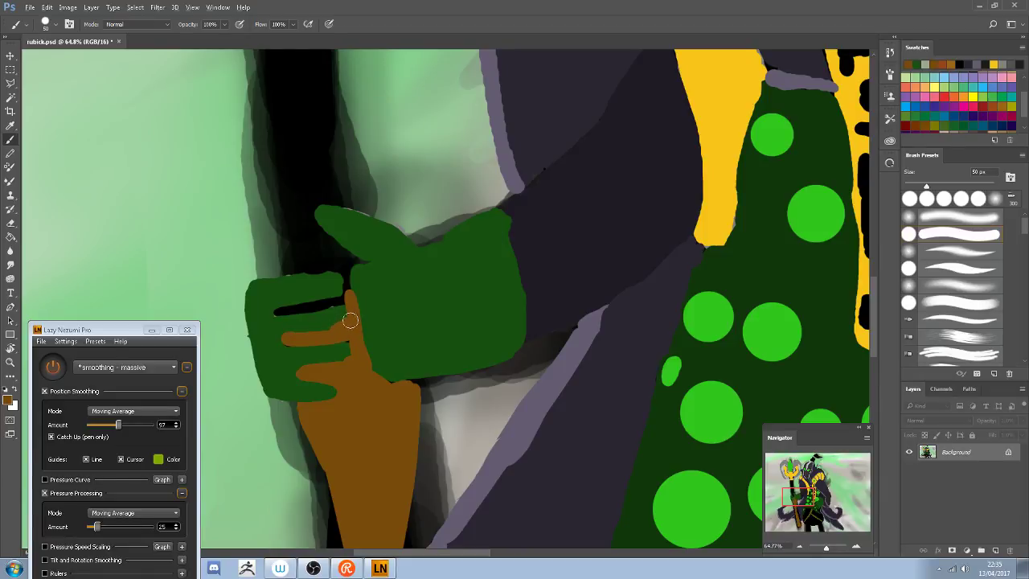
left_click(294, 351, "alt")
mouse_move(295, 351)
left_mouse_down()
mouse_move(356, 337)
mouse_move(346, 354)
left_mouse_up()
left_click(350, 340, "alt")
mouse_move(346, 297)
left_mouse_down()
mouse_move(262, 316)
mouse_move(348, 299)
mouse_move(268, 308)
left_mouse_up()
key("ctrl+z")
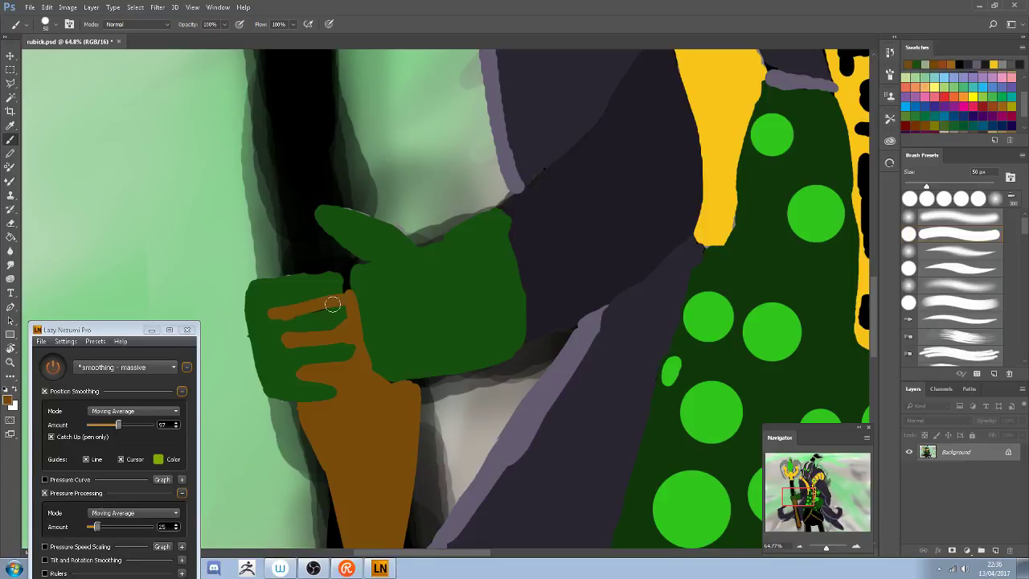
Trim the left tips of the brown strips with the glove's green
left_click(270, 302, "alt")
left_click_drag(262, 314, 268, 340)
mouse_move(289, 304)
left_mouse_down()
mouse_move(273, 324)
mouse_move(291, 323)
mouse_move(273, 305)
mouse_move(289, 290)
mouse_move(276, 304)
left_mouse_up()
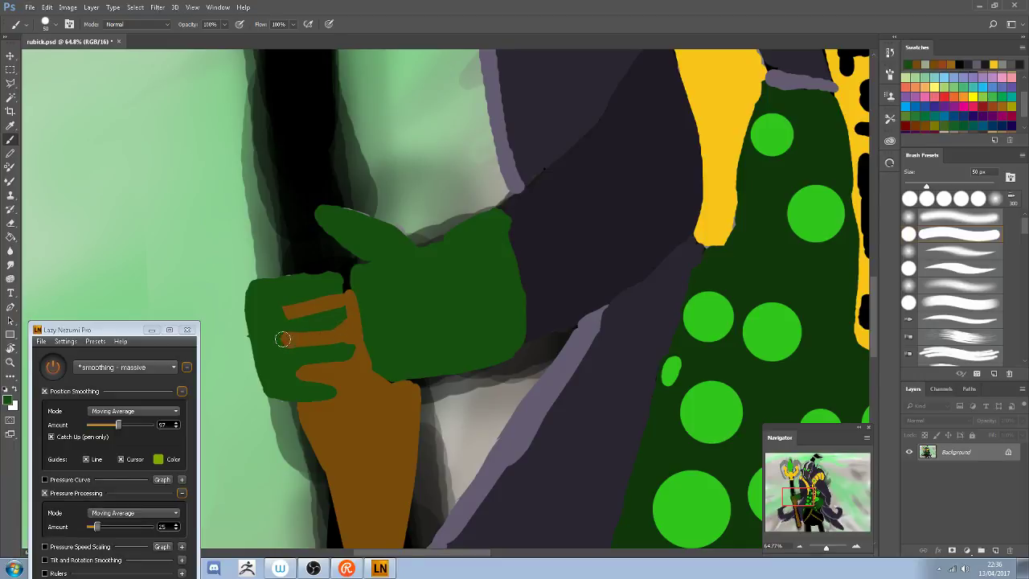
mouse_move(291, 328)
left_mouse_down()
mouse_move(275, 364)
mouse_move(294, 356)
mouse_move(290, 325)
left_mouse_up()
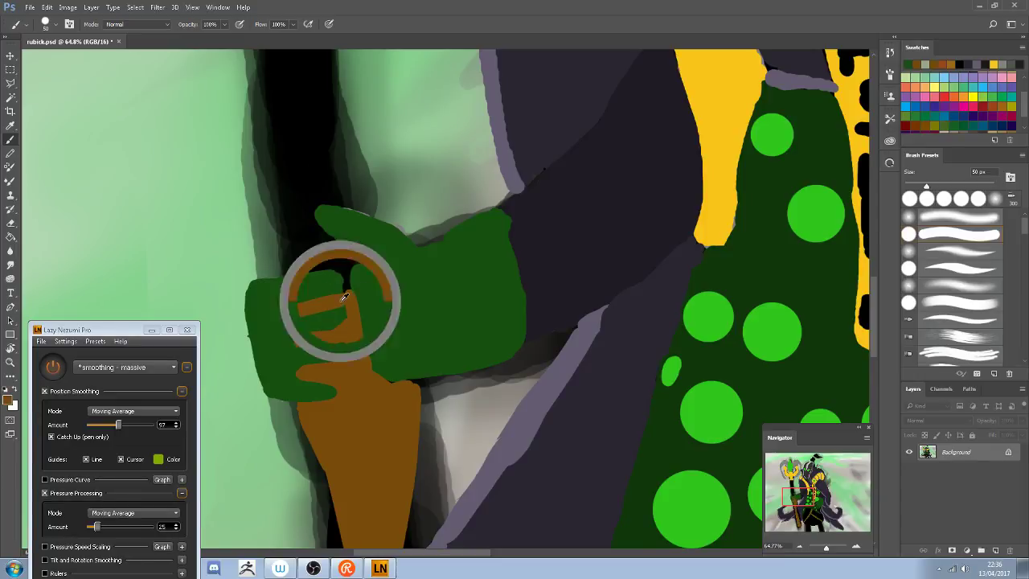
Repaint the brown strip along the top finger and draw the staff tip rising above the hand
left_click(336, 299, "alt")
mouse_move(344, 279)
left_mouse_down()
mouse_move(337, 265)
mouse_move(264, 269)
mouse_move(363, 259)
mouse_move(254, 270)
left_mouse_up()
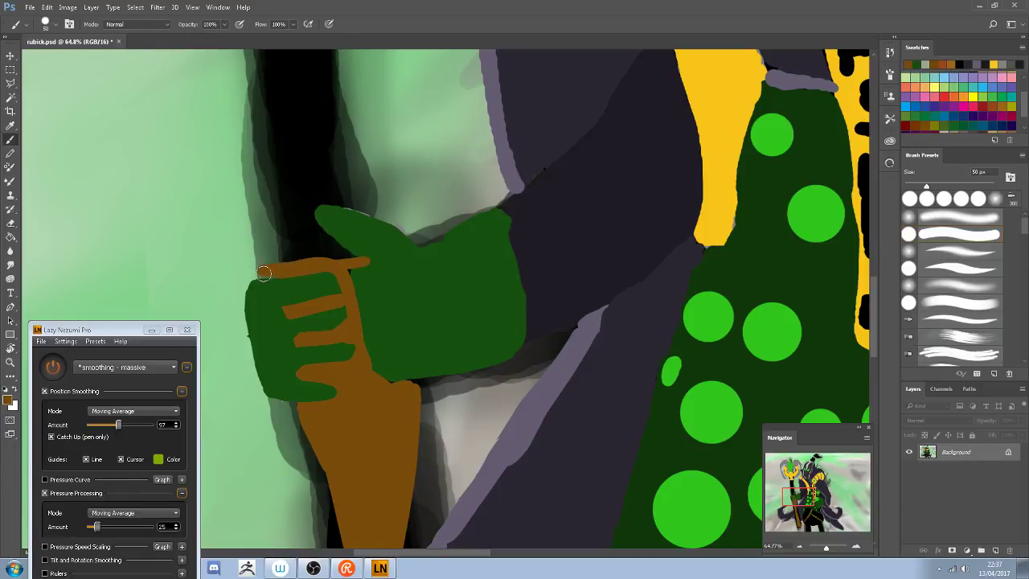
key("ctrl+z")
left_click_drag(257, 273, 371, 259)
mouse_move(339, 291)
left_mouse_down()
mouse_move(327, 266)
mouse_move(356, 258)
mouse_move(314, 238)
mouse_move(295, 184)
mouse_move(288, 221)
mouse_move(307, 253)
mouse_move(338, 259)
mouse_move(276, 262)
mouse_move(299, 200)
mouse_move(287, 188)
mouse_move(267, 203)
left_mouse_up()
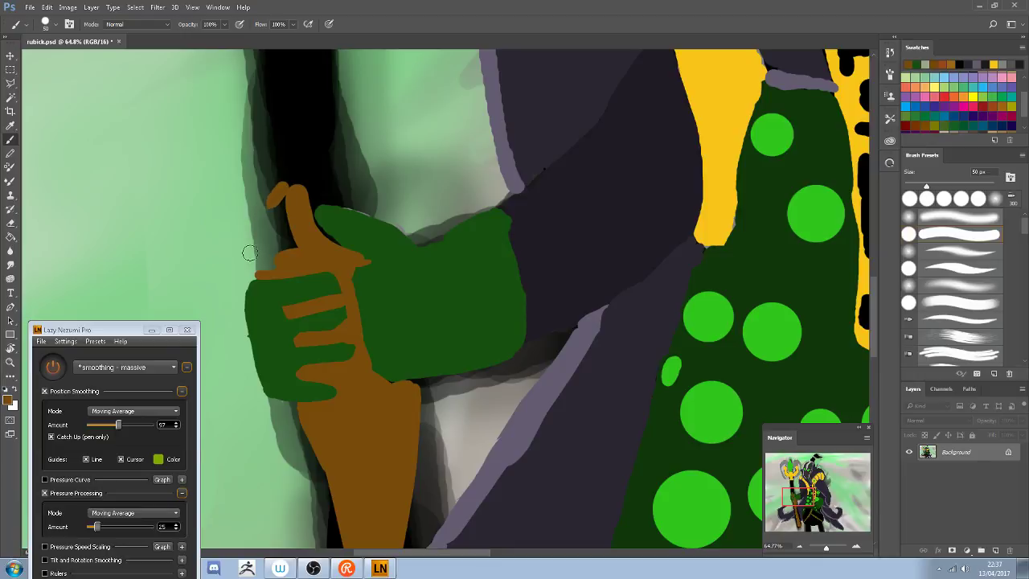
mouse_move(257, 270)
left_mouse_down()
mouse_move(272, 177)
mouse_move(299, 149)
mouse_move(285, 195)
mouse_move(283, 184)
mouse_move(294, 258)
mouse_move(285, 194)
mouse_move(268, 268)
mouse_move(282, 265)
mouse_move(275, 232)
mouse_move(288, 207)
mouse_move(273, 228)
left_mouse_up()
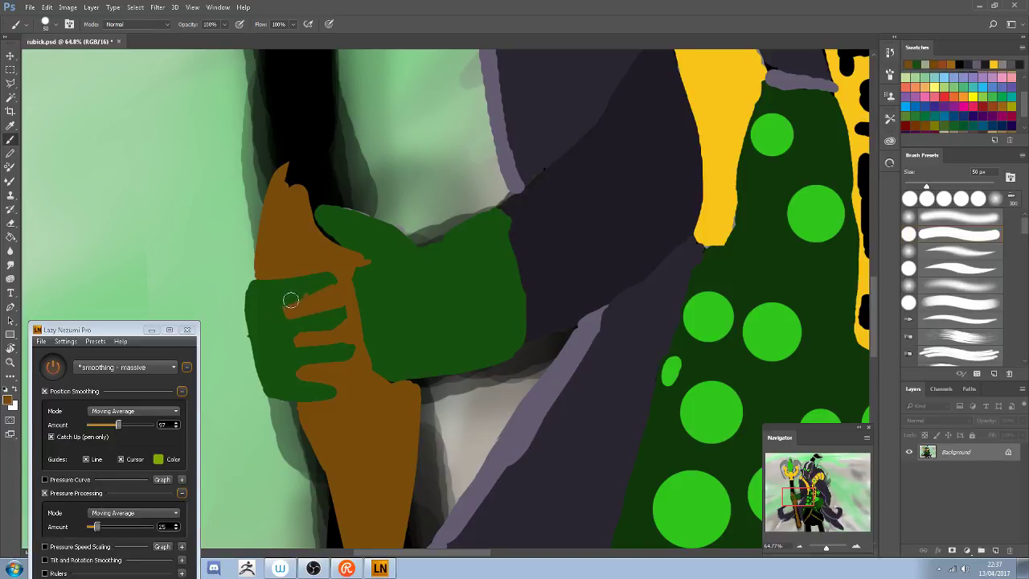
Cover the strips' left ends with green, turn off stroke smoothing, and add brown marks between fingers
left_click(322, 271, "alt")
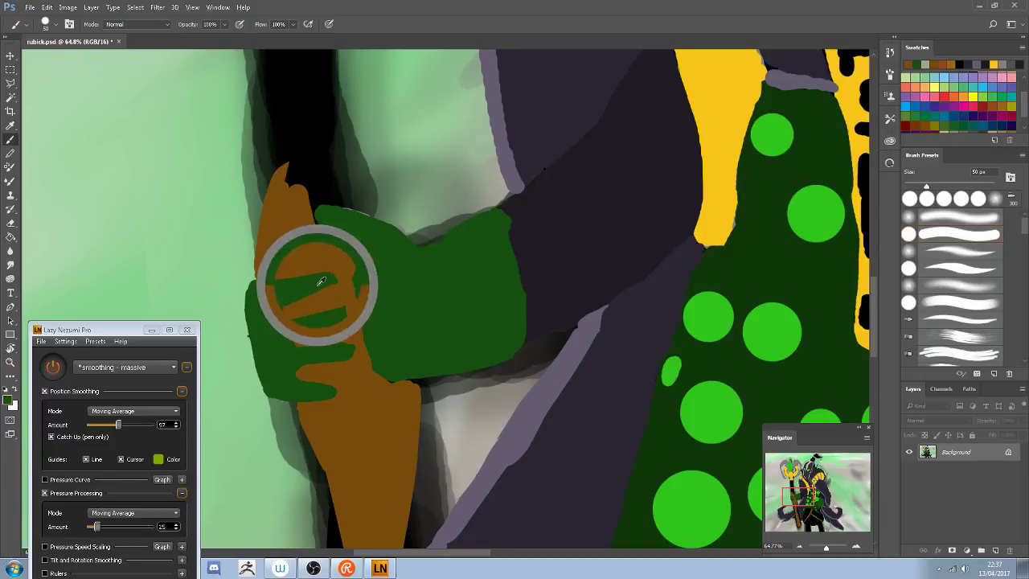
mouse_move(321, 271)
left_mouse_down()
mouse_move(279, 330)
mouse_move(284, 301)
left_mouse_up()
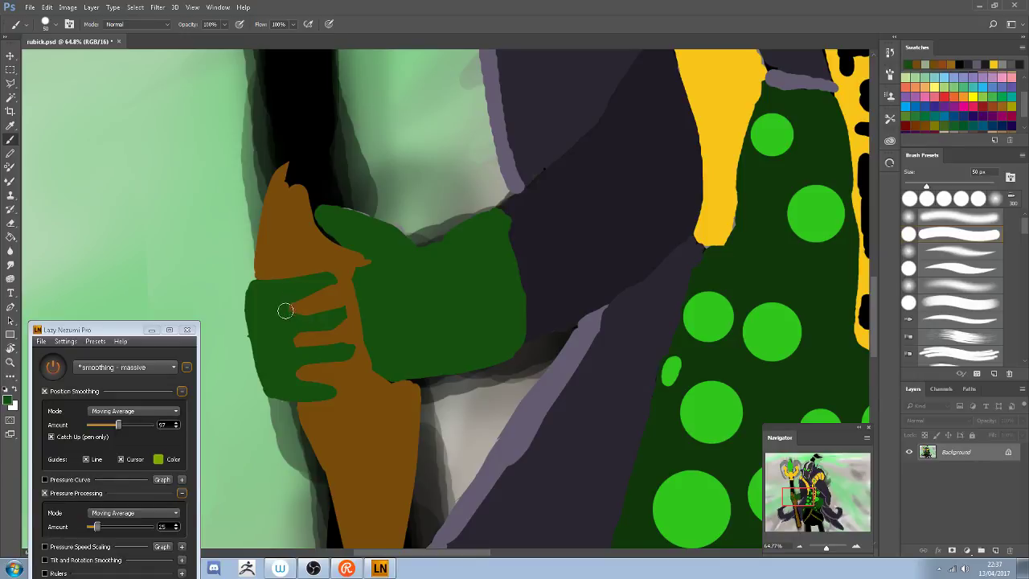
left_click(52, 371)
key("ctrl+z")
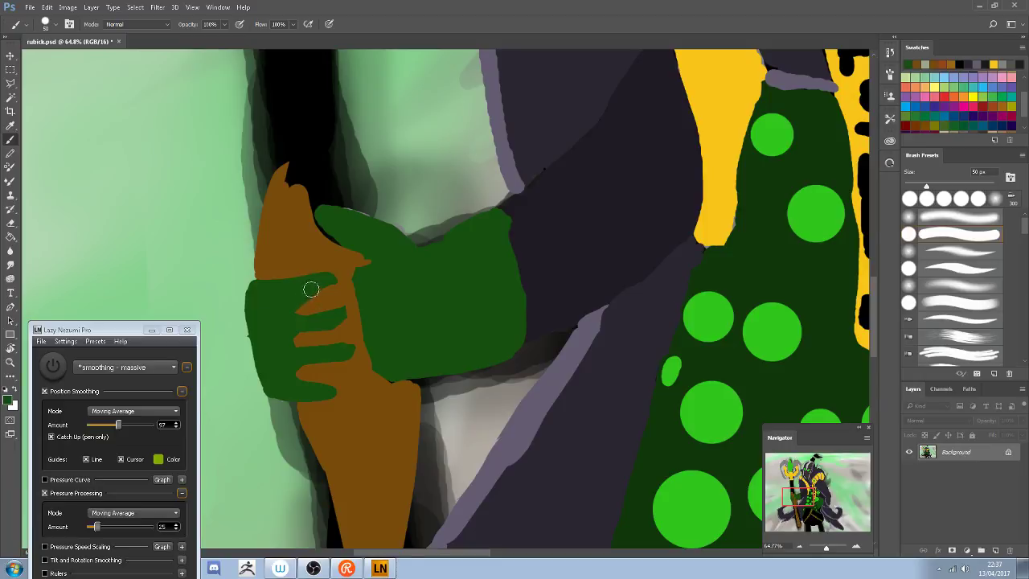
left_click(307, 299, "alt")
mouse_move(282, 305)
left_mouse_down()
mouse_move(303, 290)
mouse_move(314, 312)
mouse_move(294, 297)
left_mouse_up()
Reshape the fingers around the staff in green, covering stray brown below the lower finger
left_click(306, 338, "alt")
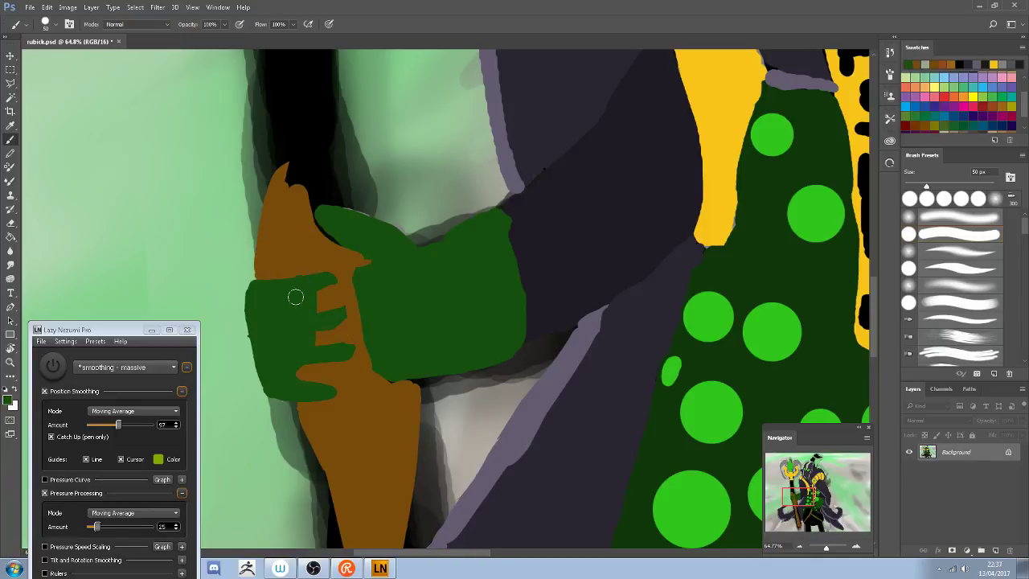
left_click(325, 335, "alt")
mouse_move(326, 336)
left_mouse_down()
mouse_move(300, 339)
mouse_move(313, 338)
mouse_move(327, 282)
mouse_move(298, 293)
mouse_move(319, 292)
mouse_move(337, 309)
mouse_move(308, 311)
mouse_move(326, 303)
mouse_move(320, 296)
mouse_move(294, 302)
mouse_move(325, 296)
mouse_move(342, 323)
mouse_move(310, 327)
left_mouse_up()
left_click(328, 280, "alt")
left_click(331, 290, "alt")
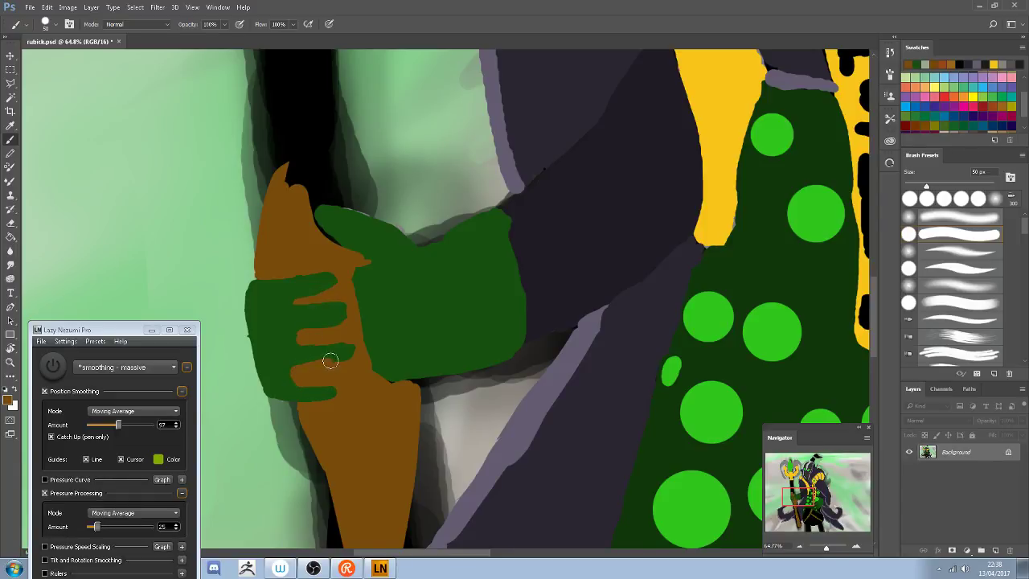
left_click_drag(324, 380, 294, 368)
Widen the brown gap between the fingers, undoing a stray green stroke
left_click(317, 356, "alt")
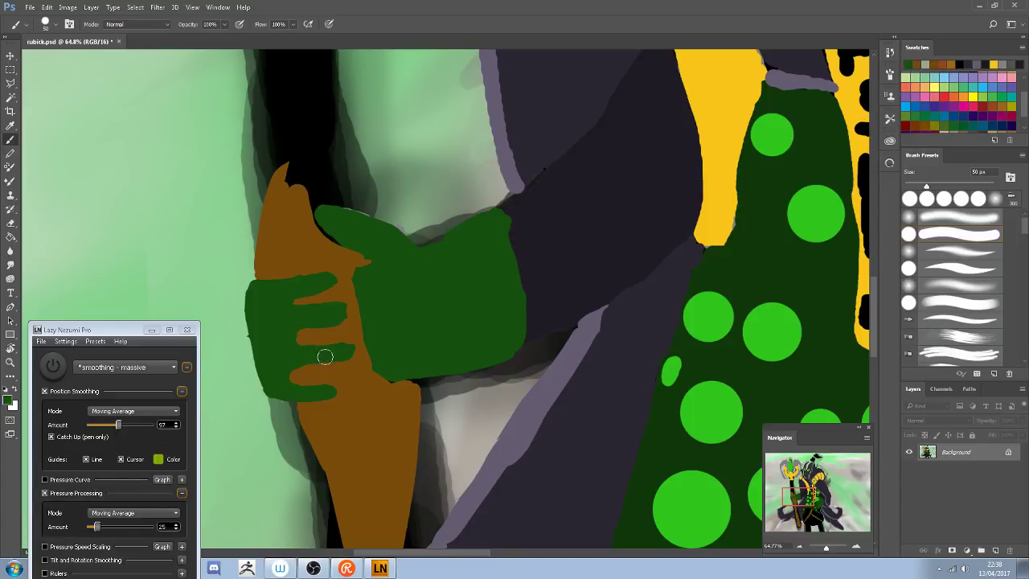
left_click(309, 335, "alt")
left_click_drag(291, 332, 335, 335)
left_click(295, 351, "alt")
key("ctrl+z")
left_click(300, 336, "alt")
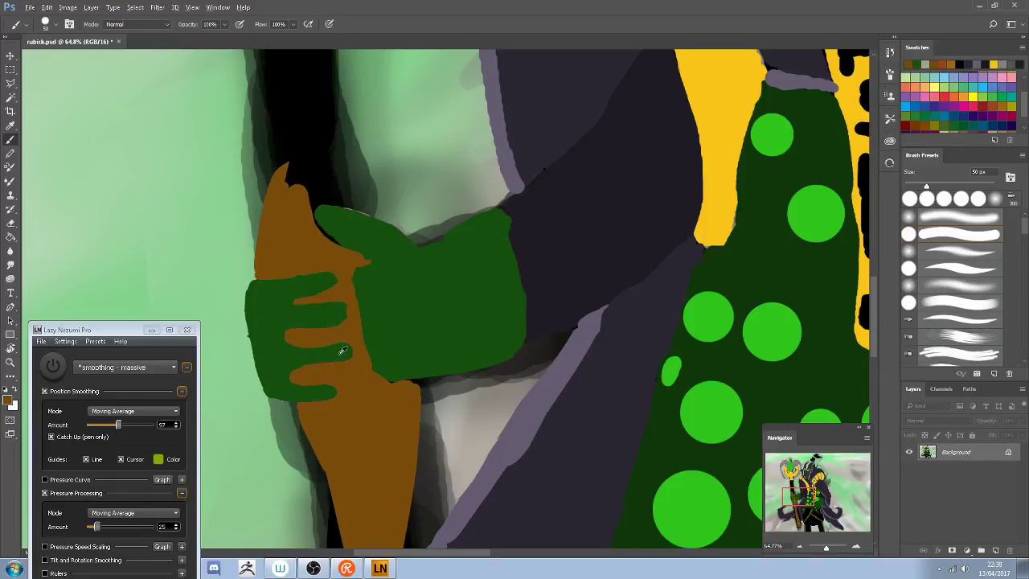
Cover the glove's left-edge notch with green, extend its lower edge, and fill the top-left notch brown
left_click_drag(295, 299, 290, 302)
left_click(368, 269, "alt")
left_click_drag(361, 245, 359, 286)
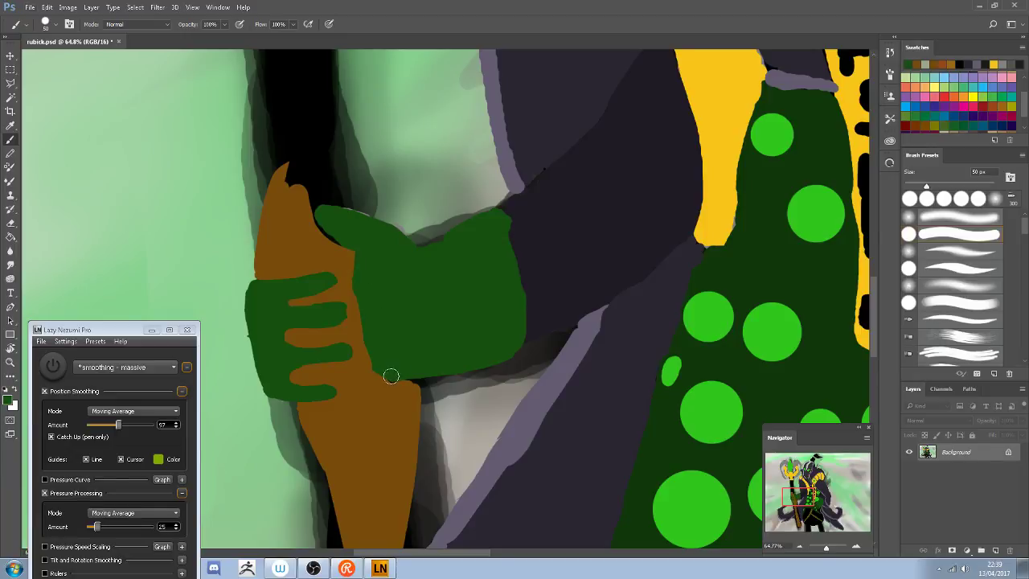
mouse_move(393, 374)
left_mouse_down()
mouse_move(381, 365)
mouse_move(401, 370)
left_mouse_up()
left_click(337, 241, "alt")
mouse_move(338, 241)
left_mouse_down()
mouse_move(294, 207)
mouse_move(309, 221)
left_mouse_up()
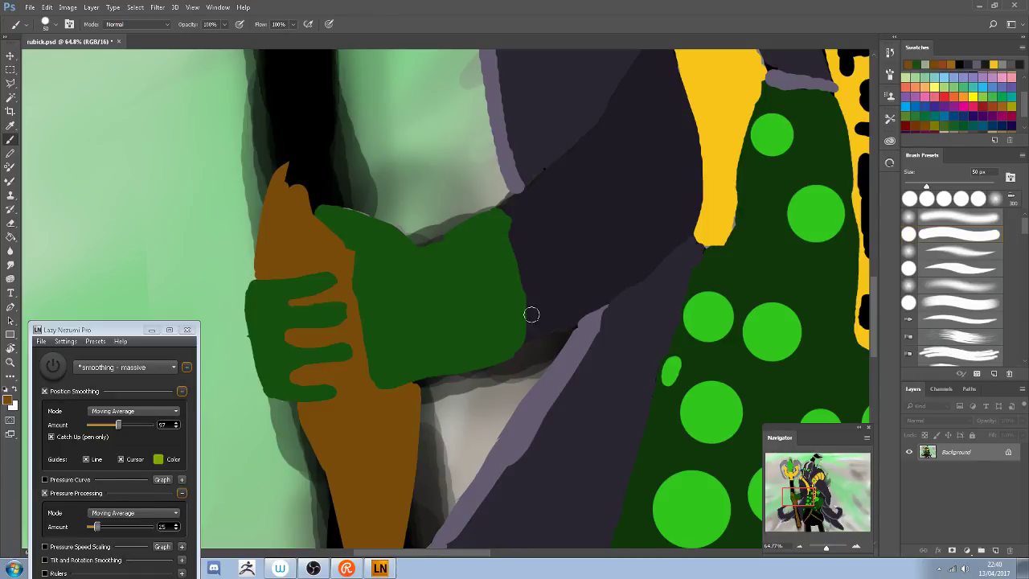
Widen the staff's left edge in brown, then lasso-select the shaft from the yellow head downward
mouse_move(365, 455)
left_mouse_down()
mouse_move(324, 271)
mouse_move(296, 295)
left_mouse_up()
left_click_drag(257, 227, 300, 335)
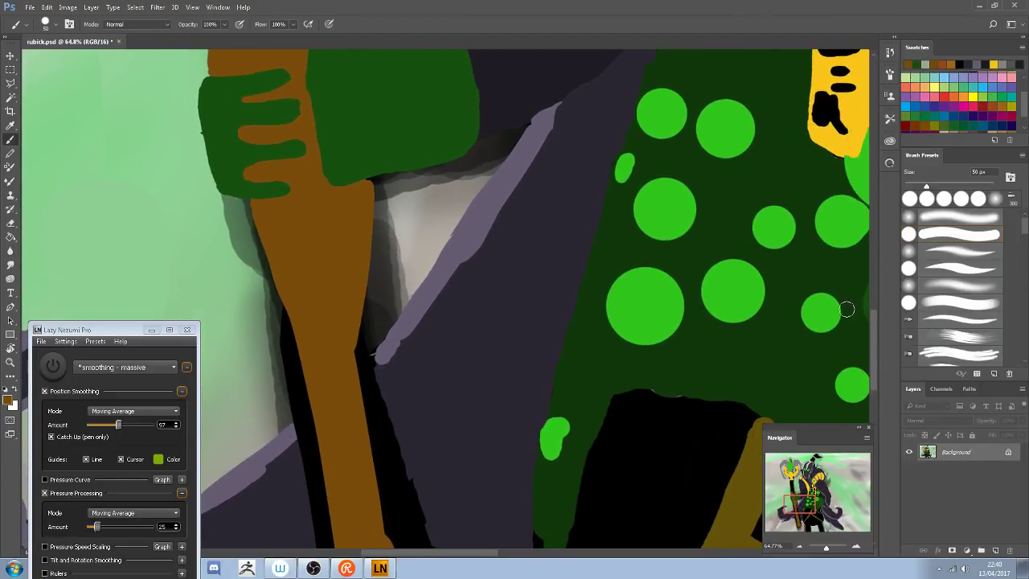
mouse_move(882, 333)
left_mouse_down()
mouse_move(876, 386)
mouse_move(840, 352)
left_mouse_up()
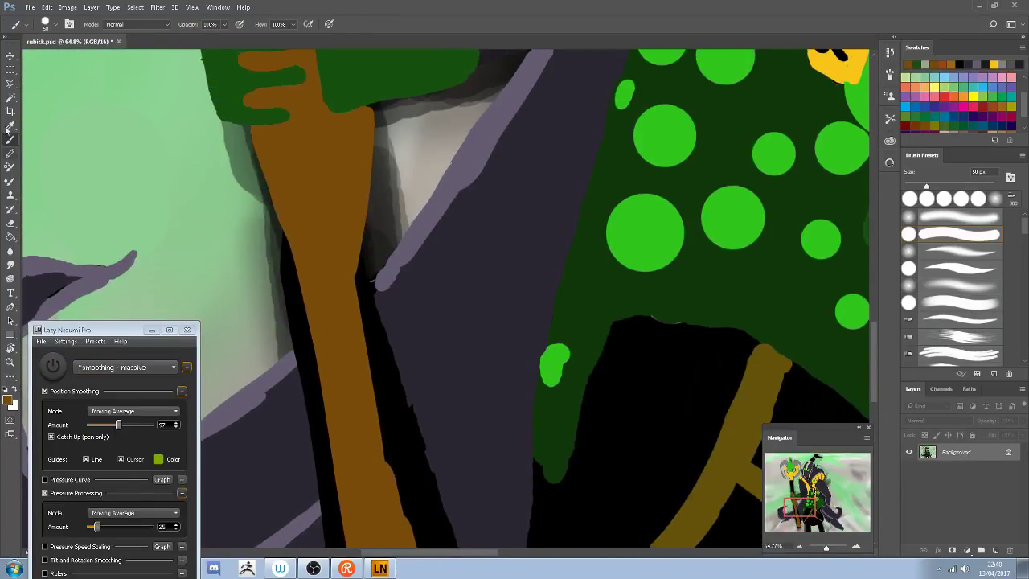
left_click(9, 84)
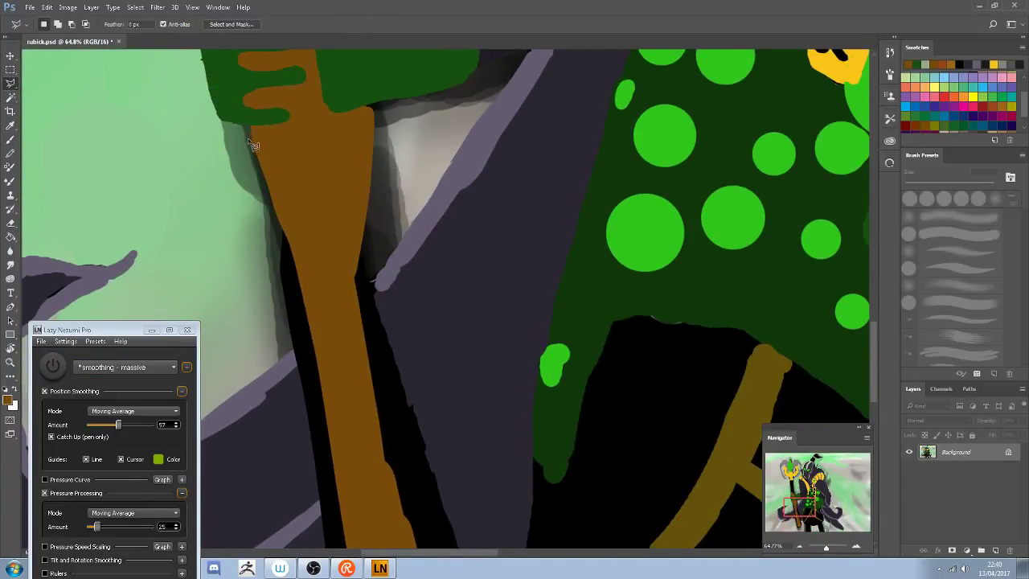
scroll(322, 236, "down", 2)
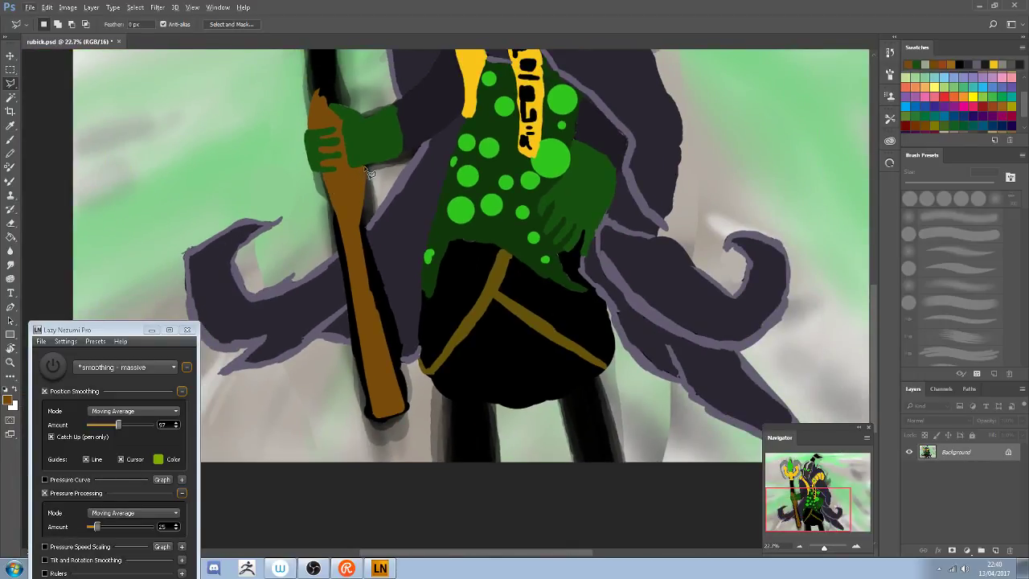
mouse_move(363, 167)
left_mouse_down()
mouse_move(375, 245)
mouse_move(430, 416)
mouse_move(408, 410)
mouse_move(410, 421)
mouse_move(380, 431)
mouse_move(354, 370)
mouse_move(336, 265)
mouse_move(311, 26)
mouse_move(291, 160)
mouse_move(305, 306)
mouse_move(308, 215)
mouse_move(343, 213)
mouse_move(369, 398)
mouse_move(347, 321)
mouse_move(352, 336)
left_mouse_up()
left_click_drag(372, 375, 369, 399)
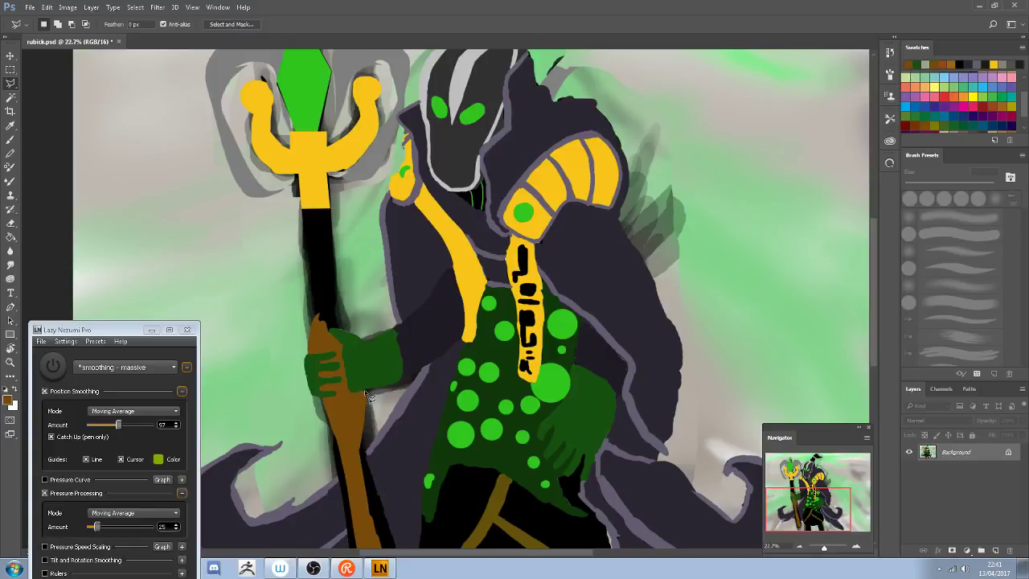
Paint the black staff brown inside the selection, switching brush sizes for broad and fine areas
key("b")
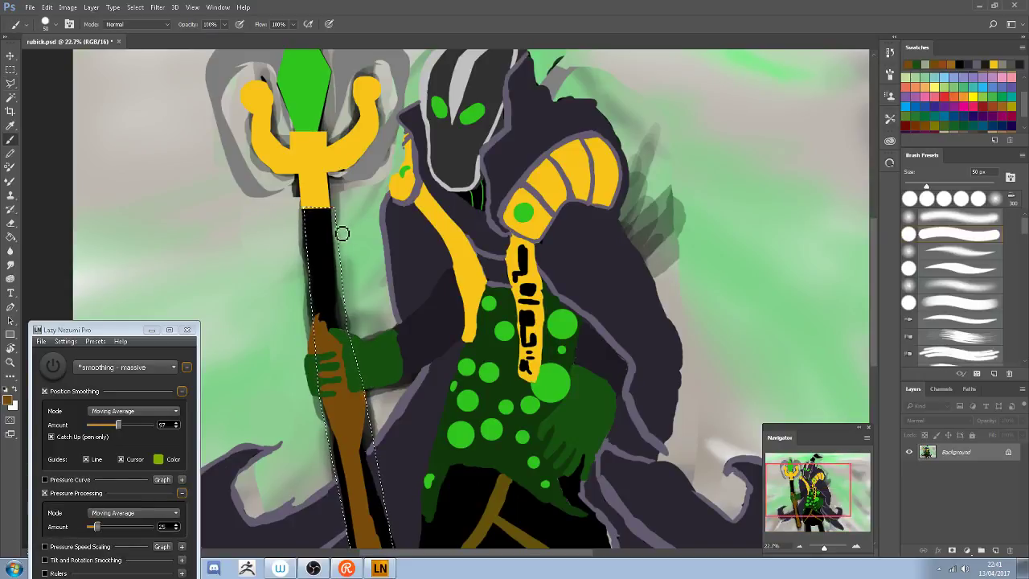
key("bracketright")
key("bracketright")
key("bracketright")
key("bracketright")
key("bracketright")
key("bracketright")
key("bracketright")
key("bracketright")
left_click_drag(313, 248, 327, 315)
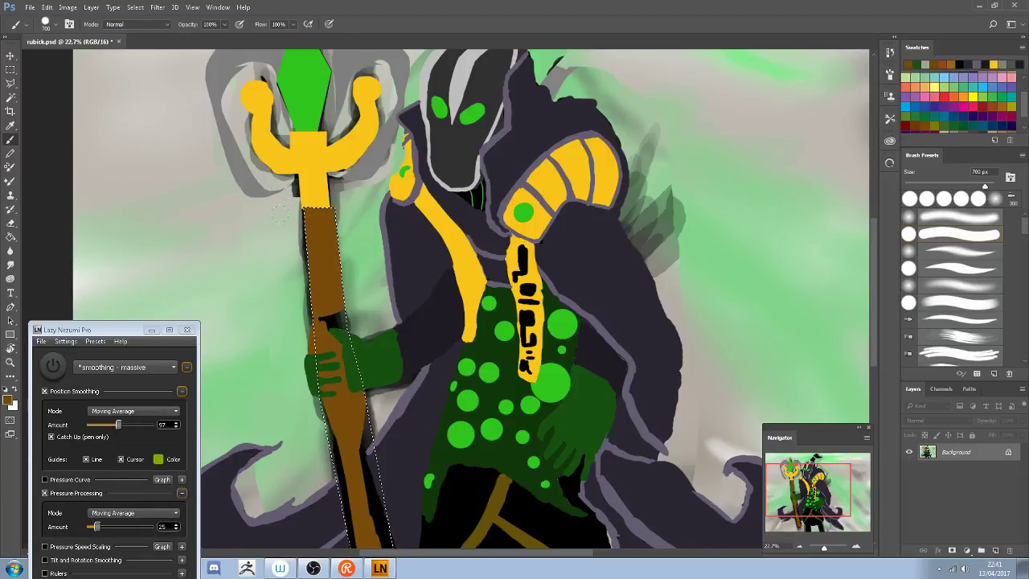
key("bracketleft")
key("bracketleft")
key("bracketleft")
key("bracketleft")
key("bracketleft")
key("bracketleft")
key("bracketleft")
key("bracketleft")
key("bracketleft")
key("bracketleft")
key("bracketleft")
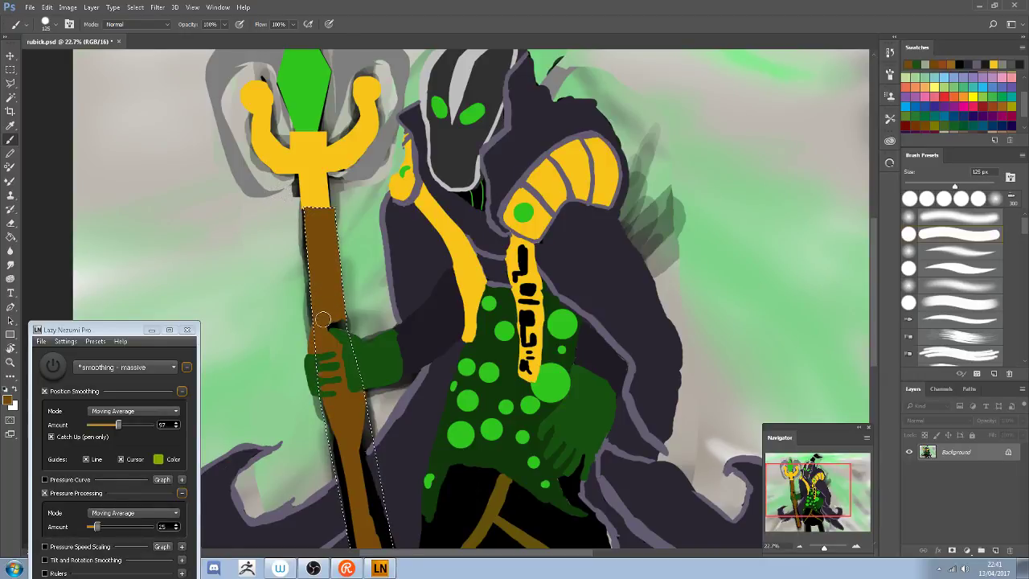
mouse_move(344, 319)
left_mouse_down()
mouse_move(317, 325)
mouse_move(371, 352)
mouse_move(353, 266)
left_mouse_up()
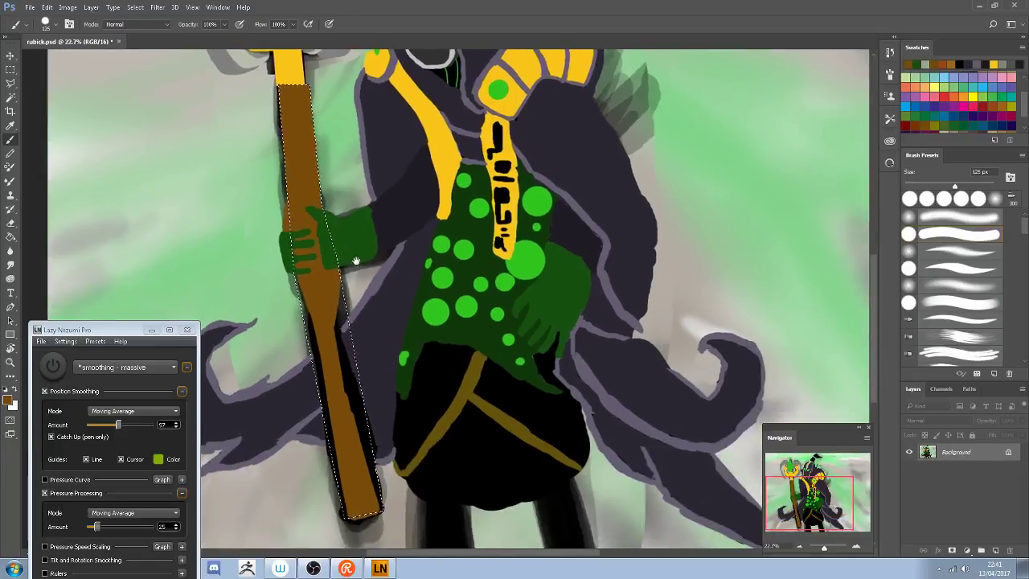
key("bracketright")
key("bracketright")
key("bracketright")
key("bracketright")
key("bracketright")
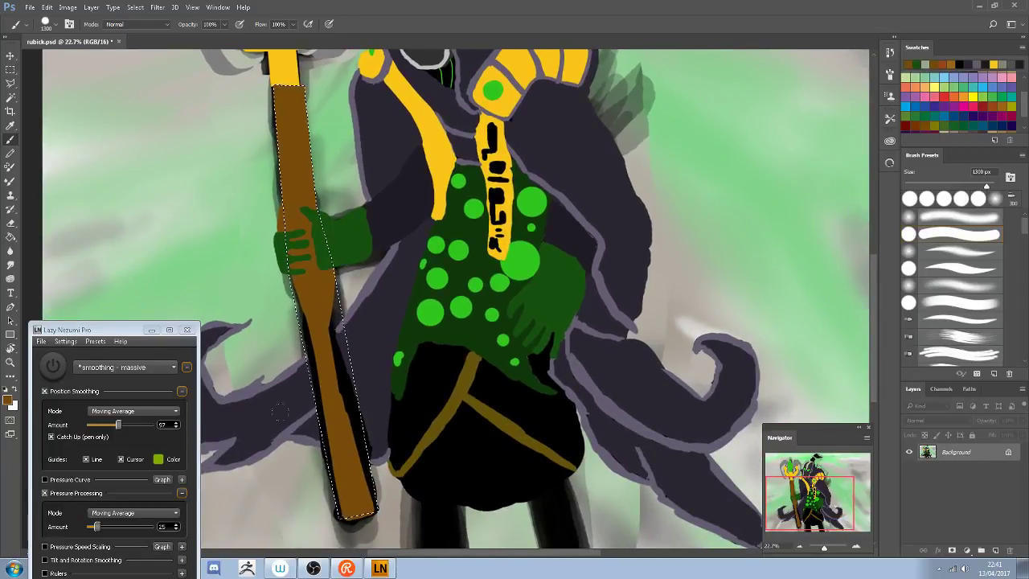
mouse_move(354, 506)
left_mouse_down()
mouse_move(305, 378)
mouse_move(262, 310)
left_mouse_up()
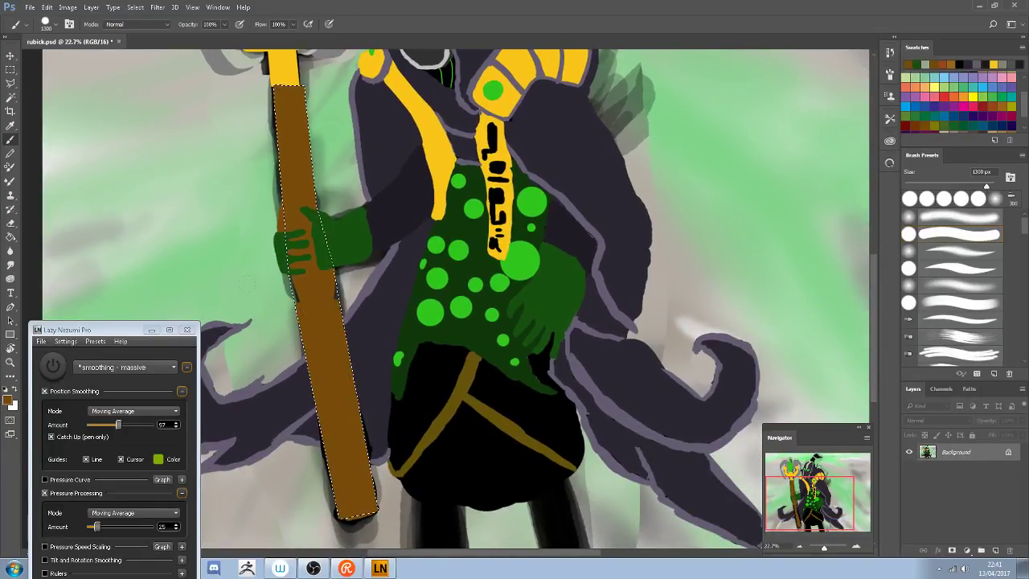
key("bracketleft")
key("bracketleft")
key("bracketleft")
Deselect, sample the dark colour at the staff's edge, and undo to restore the staff selection
key("ctrl+d")
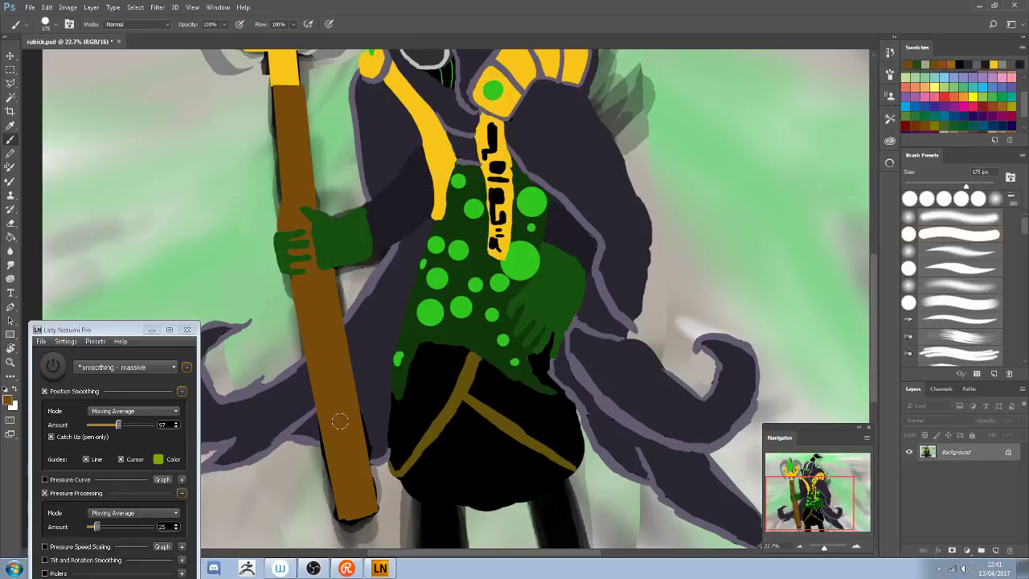
left_click(356, 402, "alt")
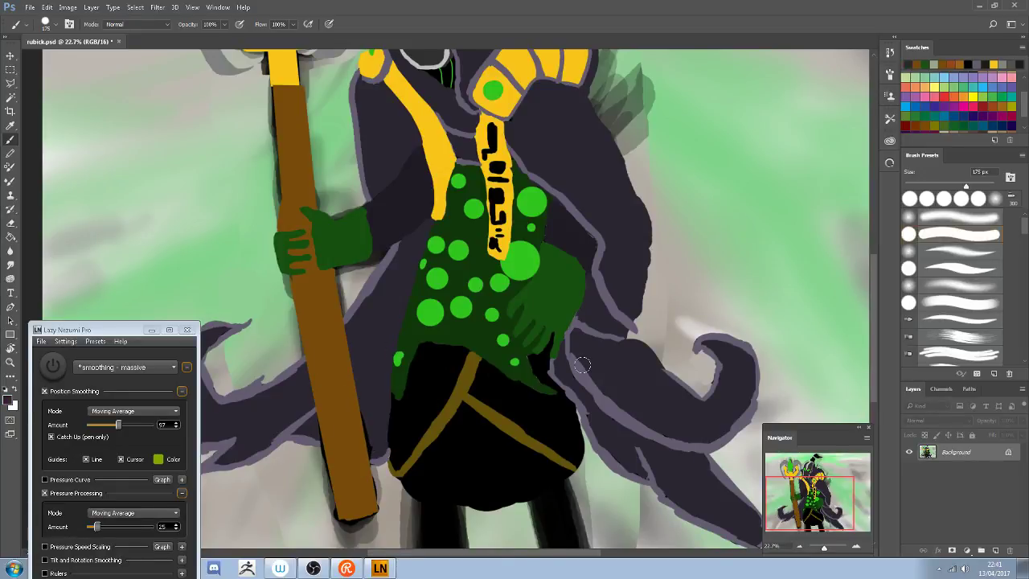
scroll(582, 365, "down", 3)
scroll(353, 425, "up", 5)
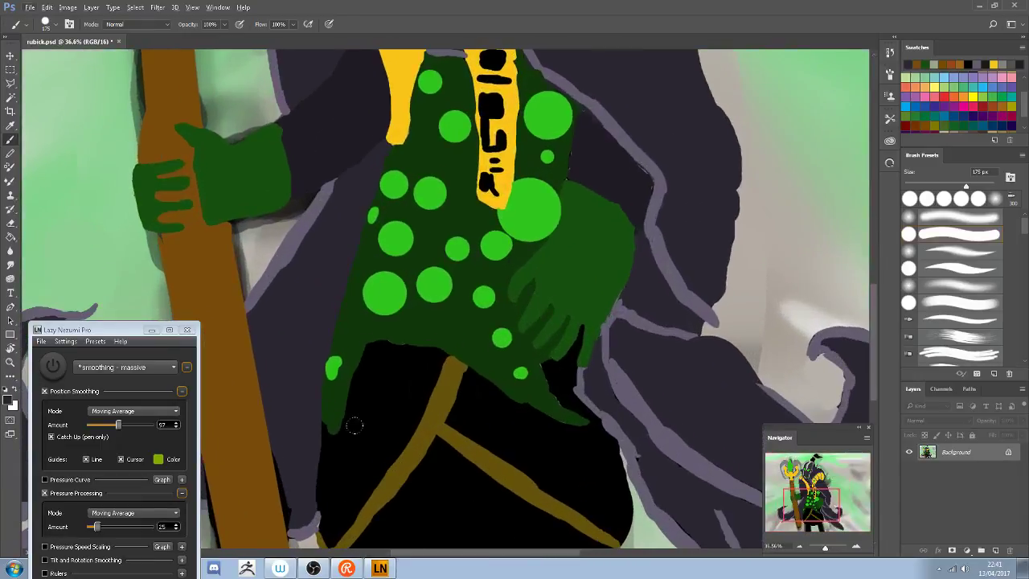
scroll(392, 396, "down", 3)
scroll(282, 310, "up", 2)
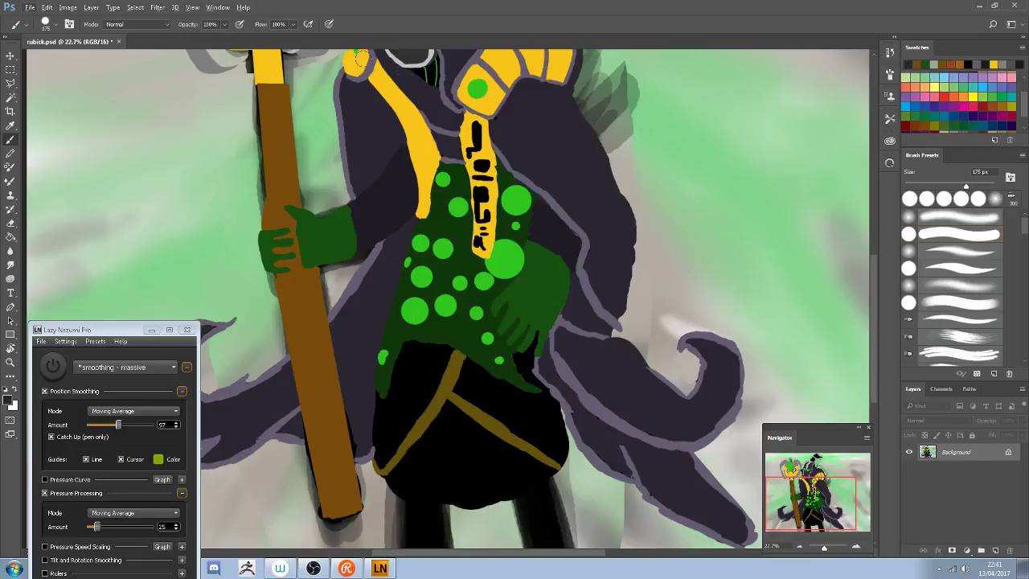
key("ctrl+z")
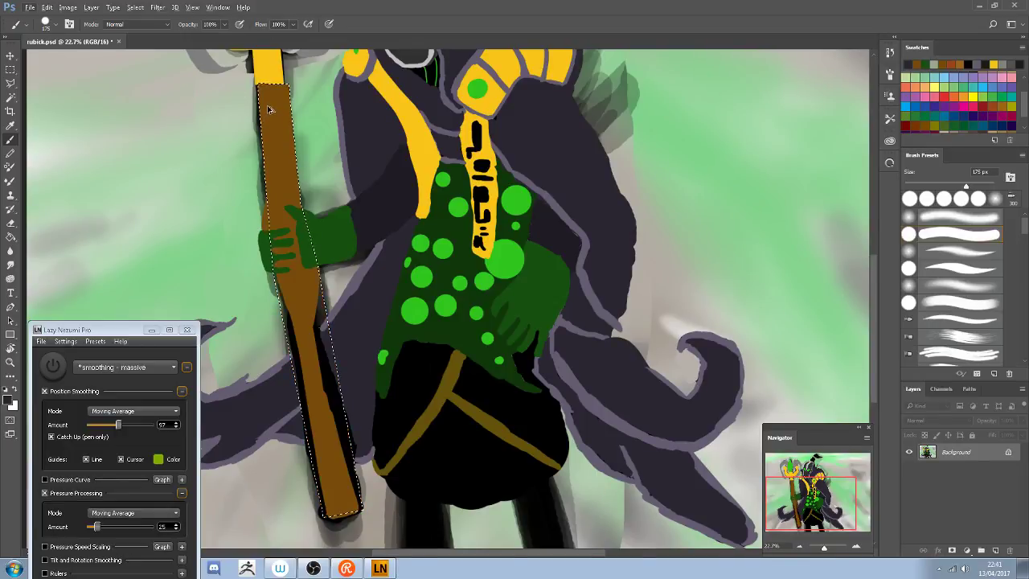
key("ctrl+z")
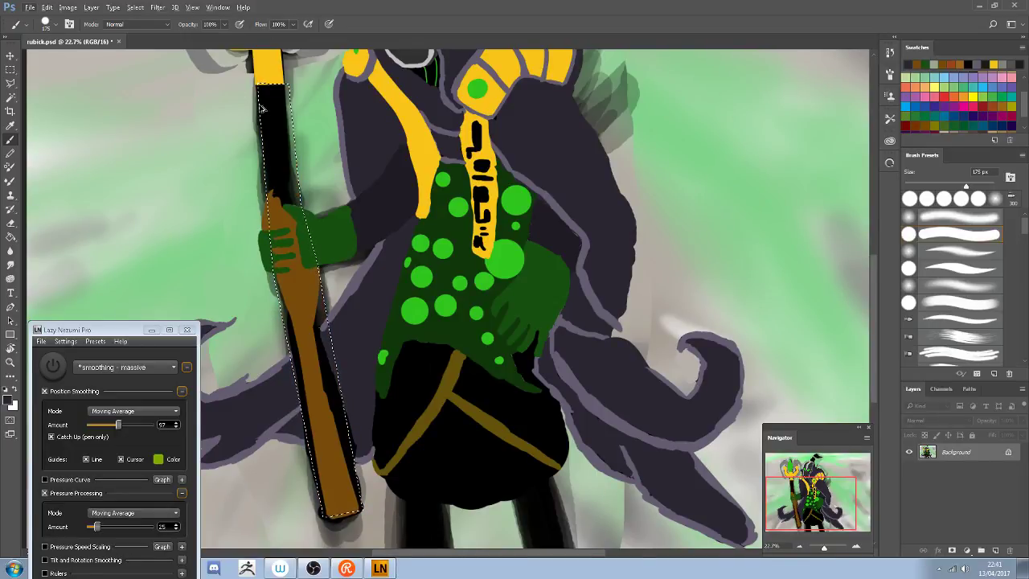
Lasso-select the staff running down below the hand
left_click(11, 83)
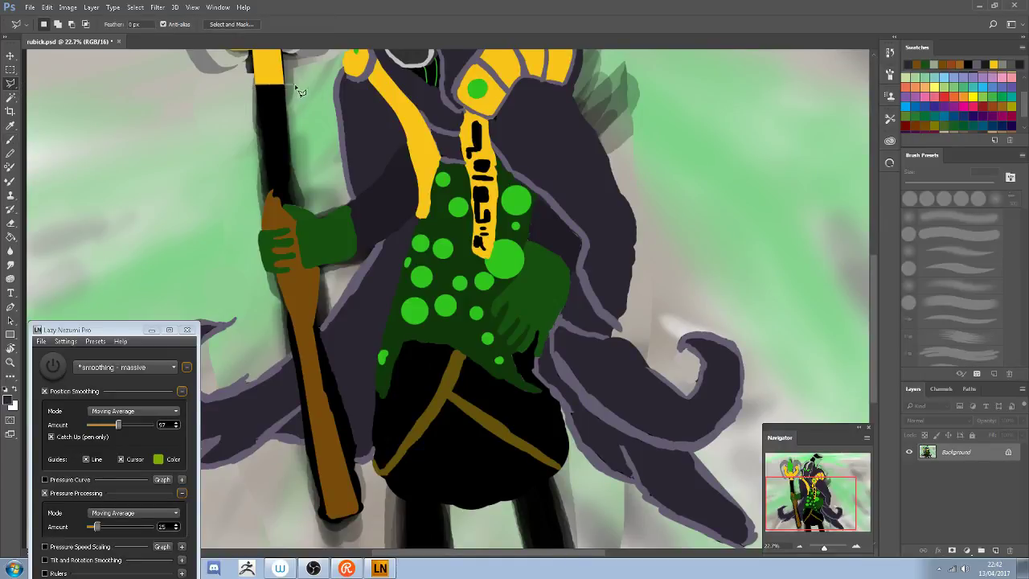
mouse_move(288, 91)
left_mouse_down()
mouse_move(293, 243)
mouse_move(296, 181)
mouse_move(313, 307)
mouse_move(379, 516)
mouse_move(336, 526)
mouse_move(353, 519)
mouse_move(346, 527)
mouse_move(322, 522)
mouse_move(288, 463)
mouse_move(257, 364)
mouse_move(258, 283)
mouse_move(278, 277)
mouse_move(254, 138)
mouse_move(258, 165)
left_mouse_up()
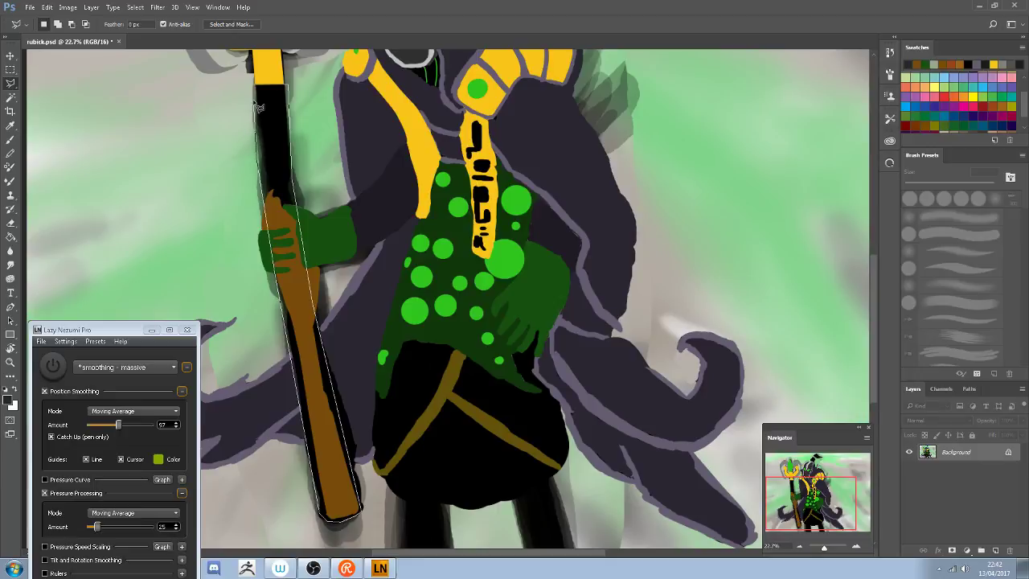
left_click_drag(260, 93, 259, 87)
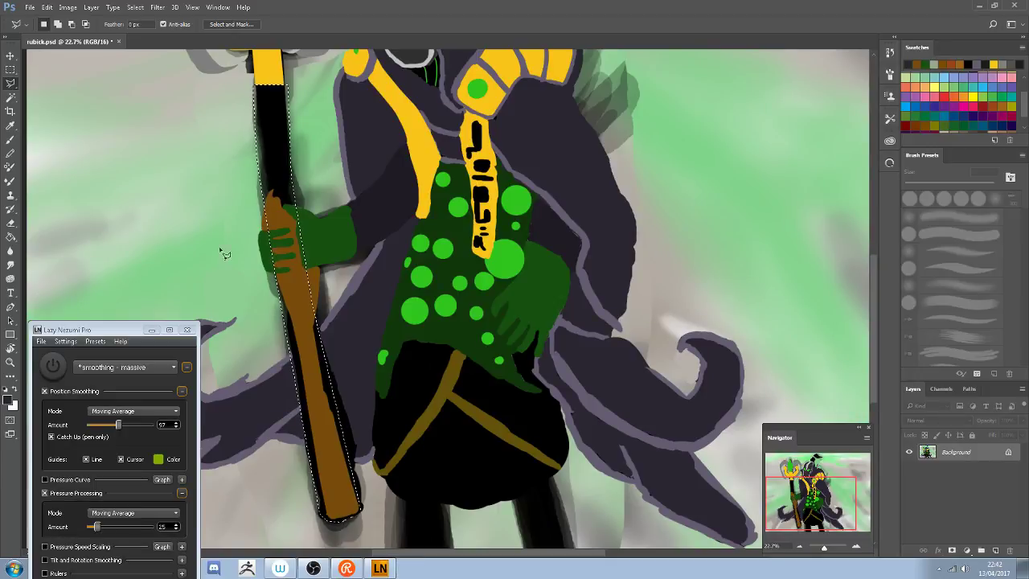
Paint over the lower staff with a 300 px brush, then repaint it in sampled brown
key("b")
left_click_drag(307, 389, 283, 211)
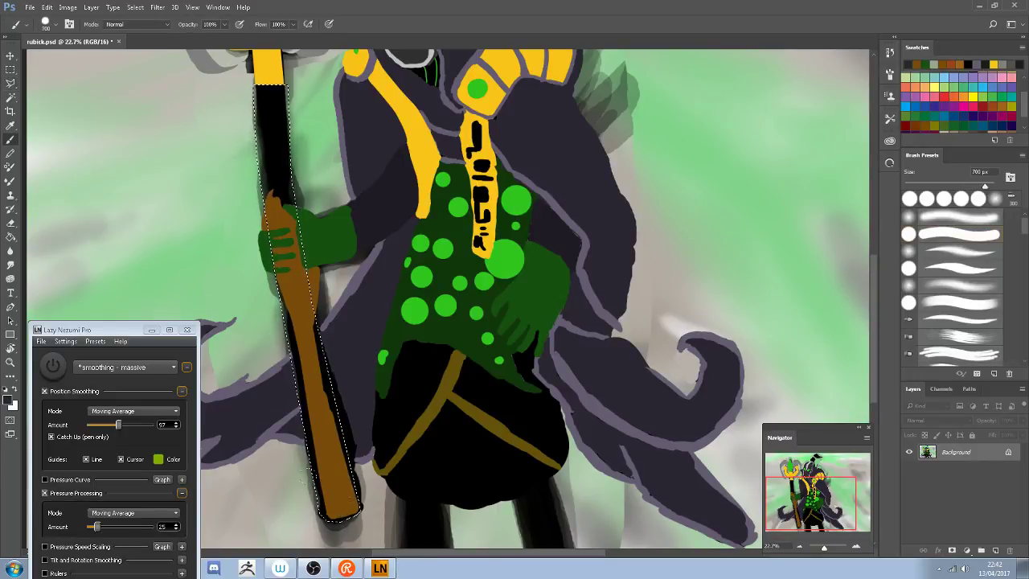
key("bracketright")
key("bracketright")
mouse_move(331, 479)
left_mouse_down()
mouse_move(310, 362)
mouse_move(294, 442)
left_mouse_up()
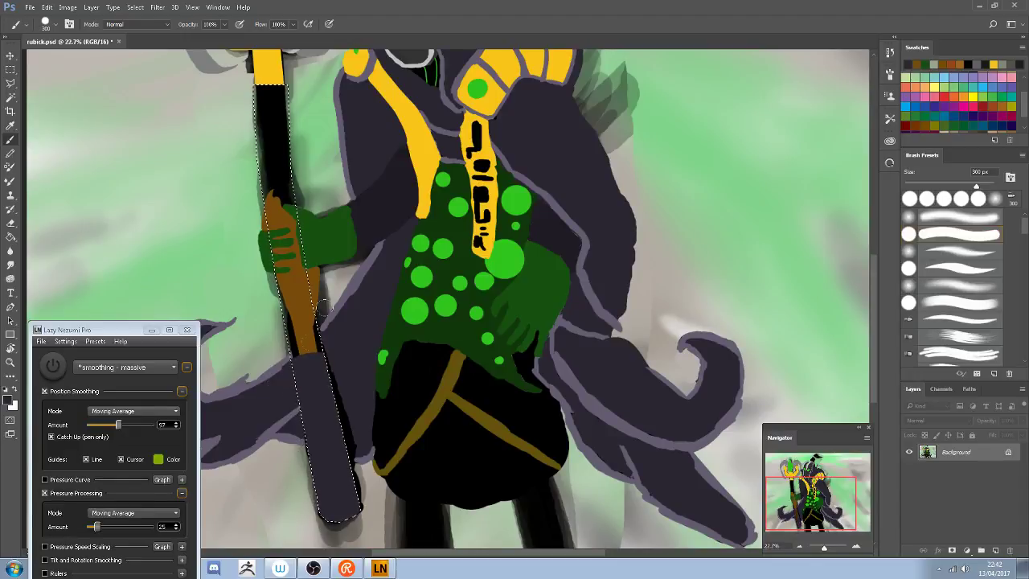
left_click(313, 321, "alt")
left_click_drag(310, 241, 324, 359)
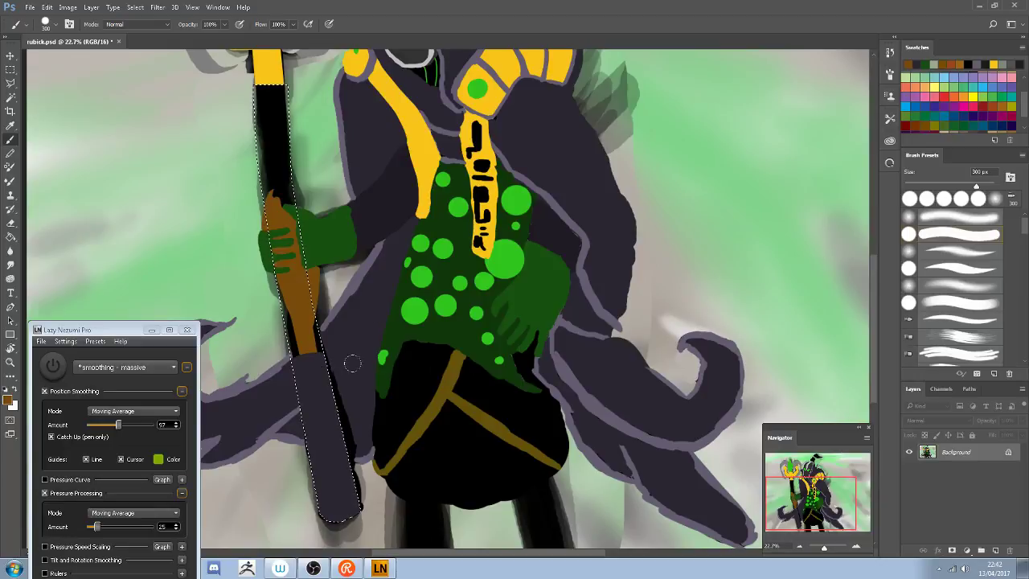
key("ctrl+d")
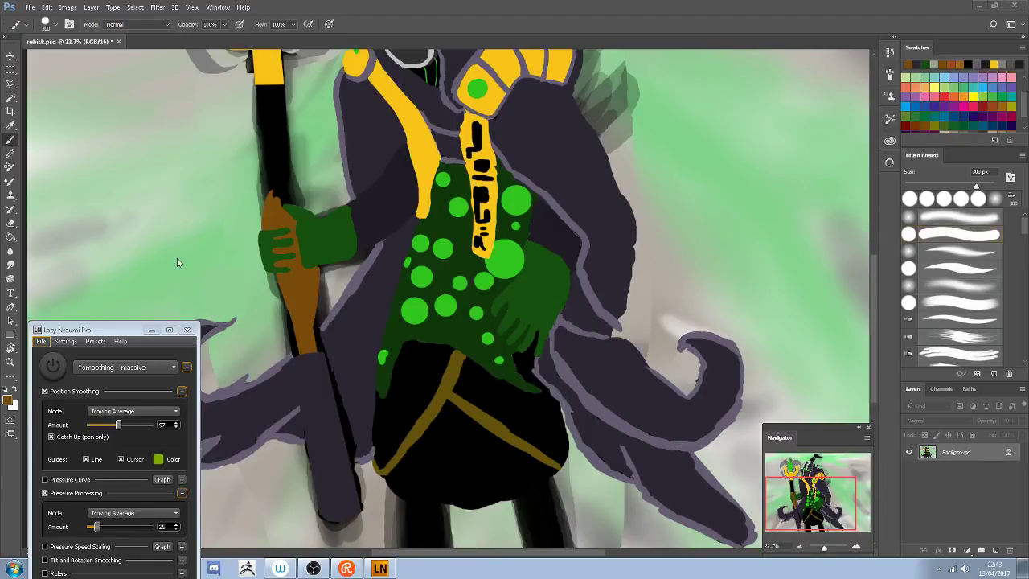
mouse_move(338, 354)
left_mouse_down()
mouse_move(342, 474)
mouse_move(325, 518)
mouse_move(346, 426)
mouse_move(294, 371)
left_mouse_up()
Minimize the Lazy Nezumi window, deselect, set the brush to 175 px and view the whole painting
left_click(151, 330)
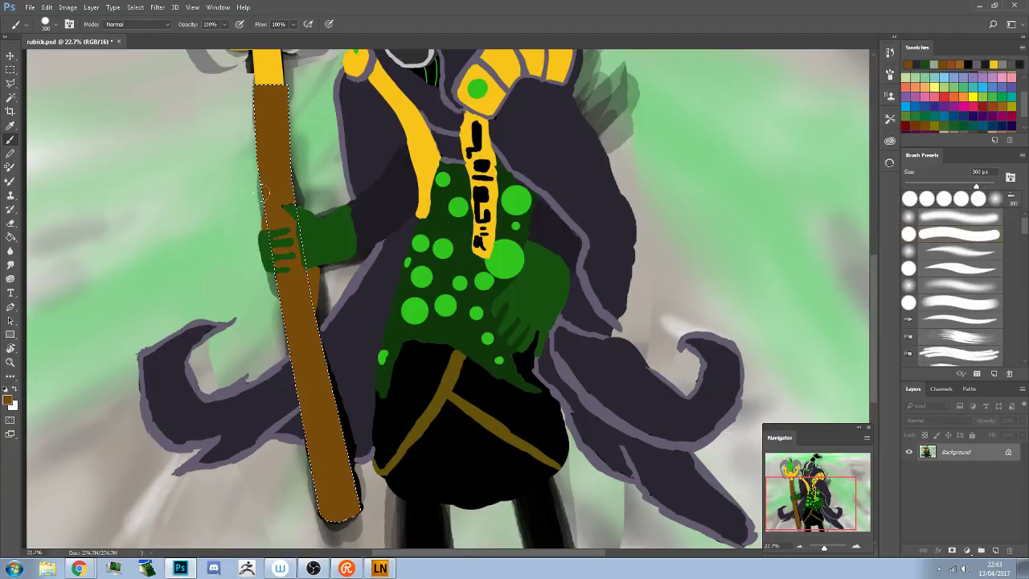
key("bracketleft")
key("bracketleft")
key("bracketleft")
key("bracketleft")
key("bracketleft")
key("bracketleft")
key("bracketleft")
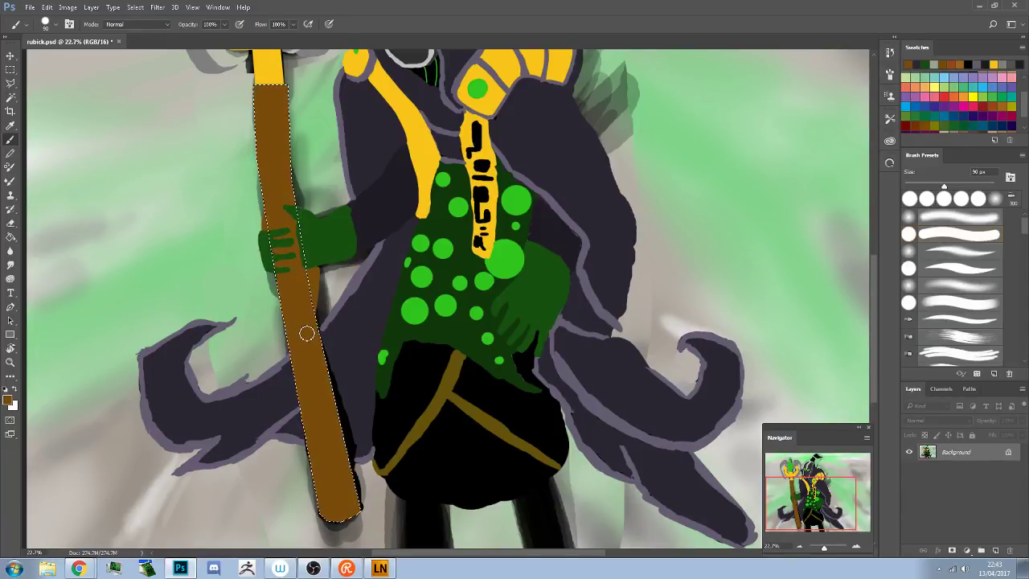
key("ctrl+d")
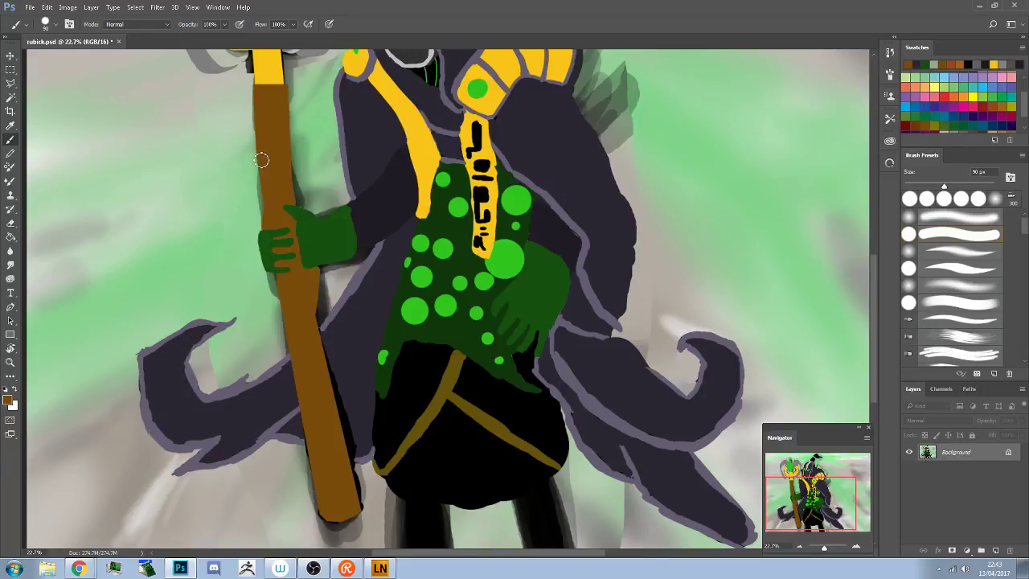
key("bracketright")
key("bracketright")
key("bracketright")
key("bracketright")
scroll(433, 155, "down", 3)
scroll(417, 197, "up", 1)
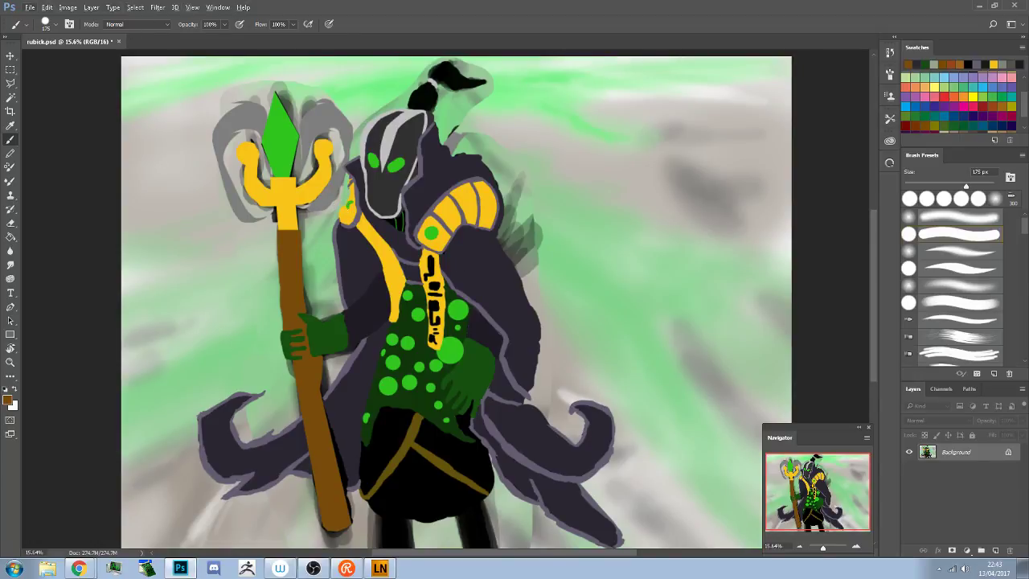
Save rubick.psd with File > Save and open the Coolorus 2.5 colour wheel from the right dock
left_click(30, 7)
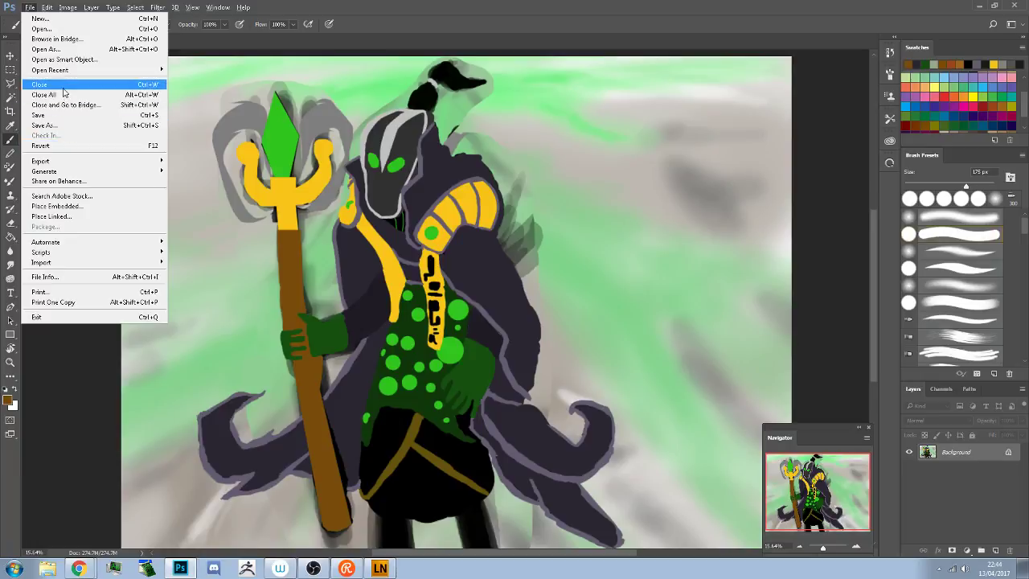
left_click(61, 117)
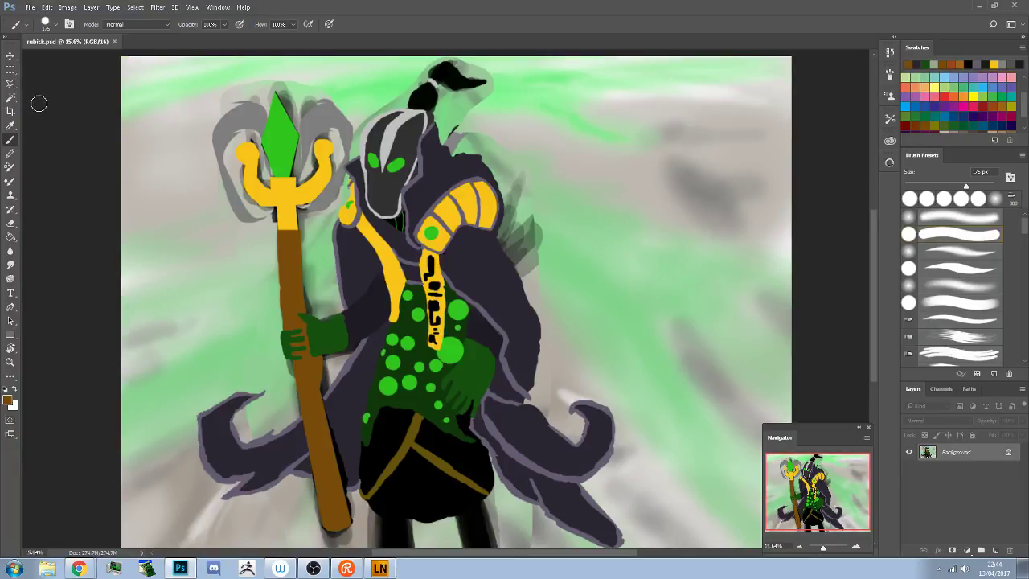
scroll(205, 133, "up", 2)
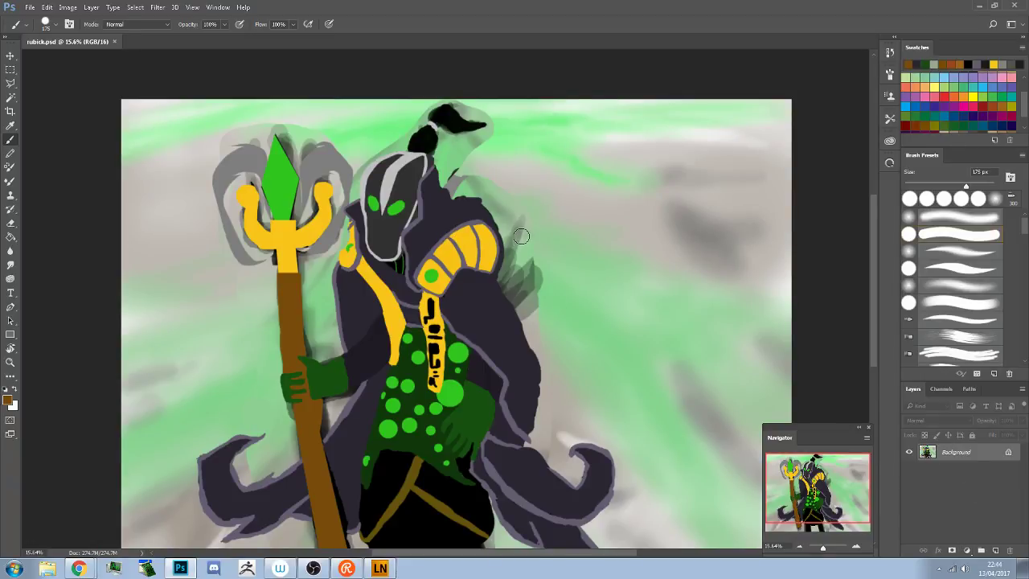
scroll(521, 236, "down", 2)
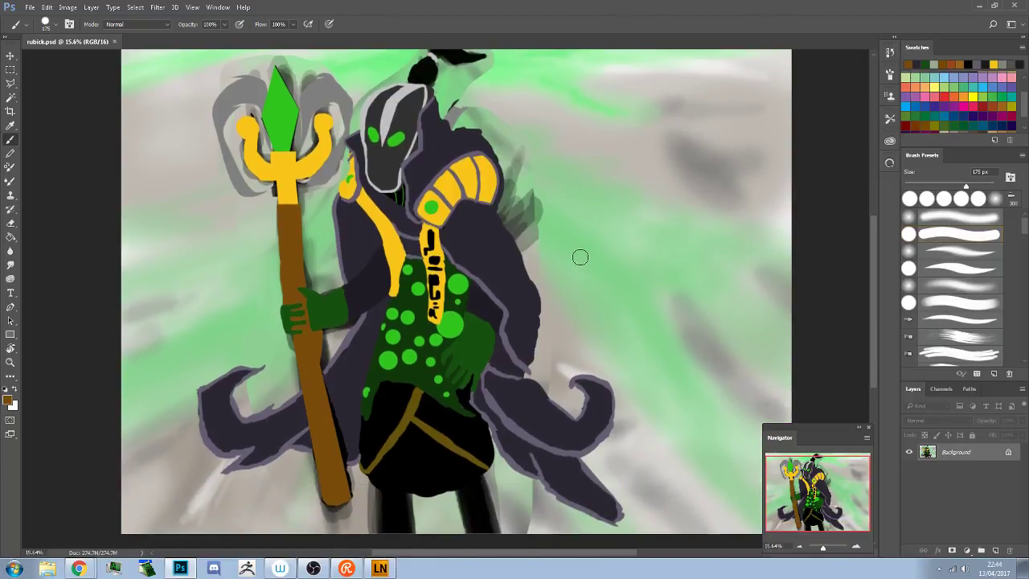
scroll(579, 255, "up", 1)
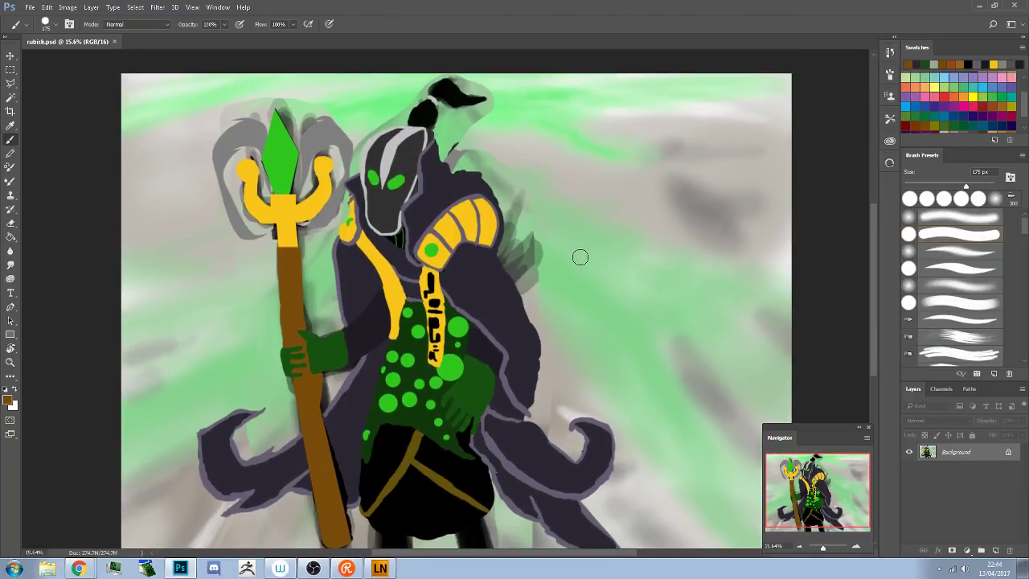
left_click(889, 163)
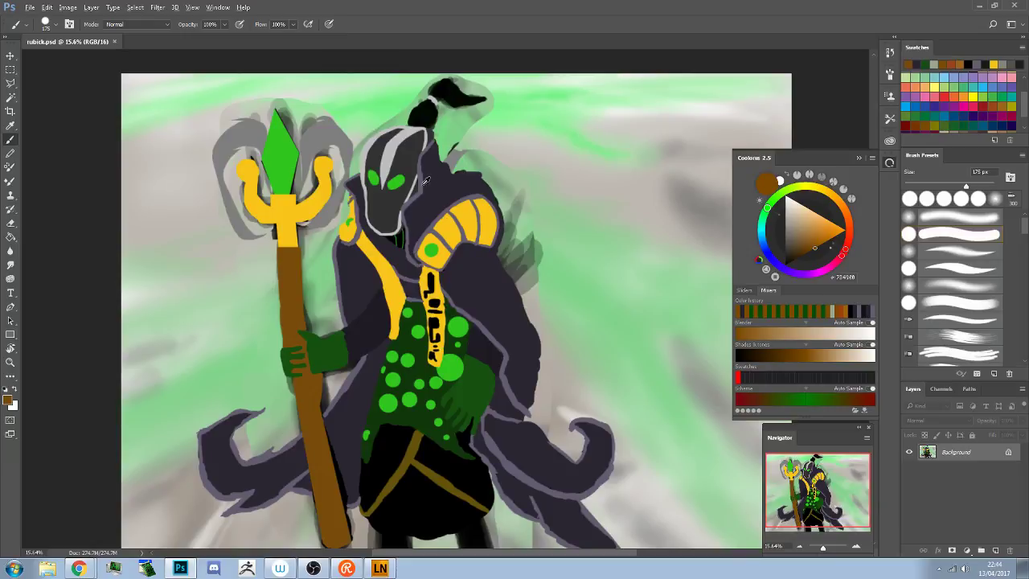
Mix a lighter eye green and brush a faint highlight on the right eye's top at 70 px
left_click(396, 180, "alt")
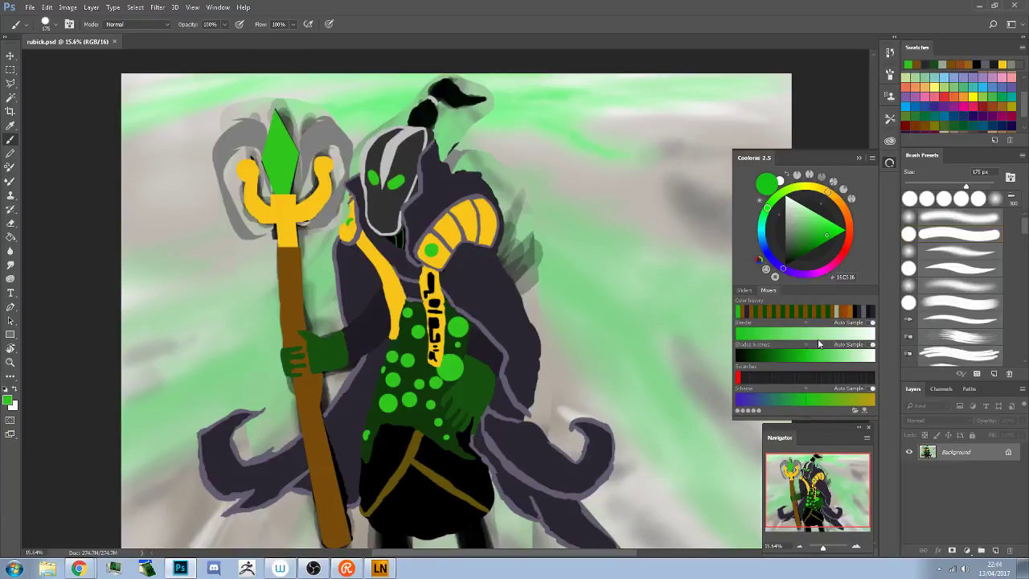
left_click_drag(809, 359, 841, 356)
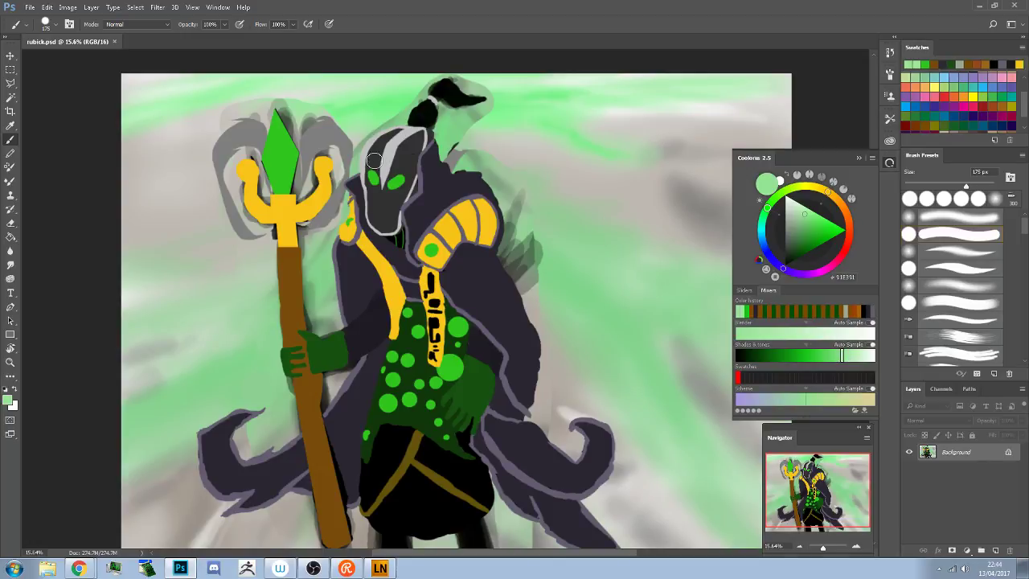
scroll(366, 184, "up", 5)
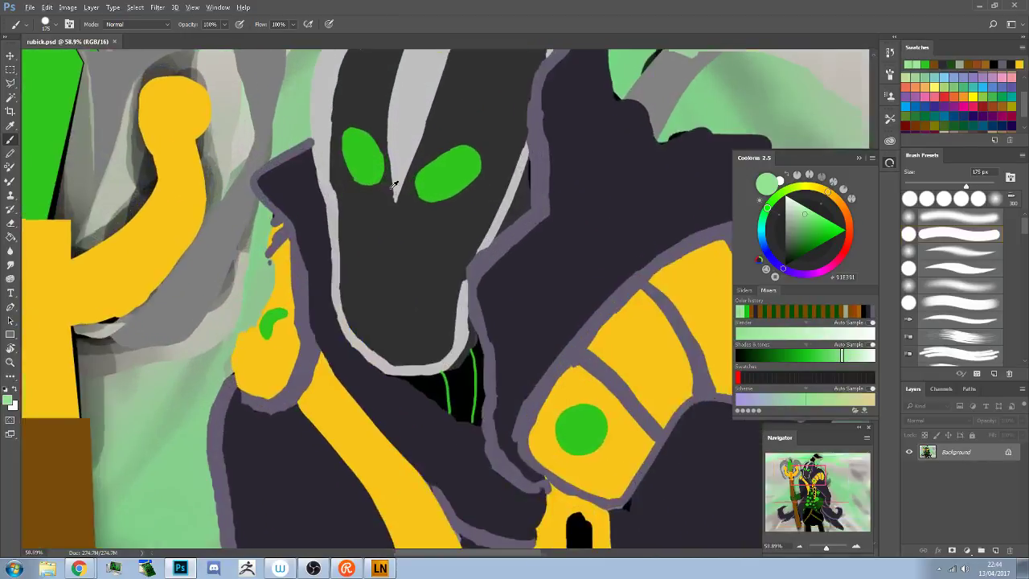
left_click_drag(471, 149, 427, 172)
key("ctrl+z")
key("bracketleft")
key("bracketleft")
key("bracketleft")
key("bracketleft")
key("bracketleft")
key("bracketleft")
mouse_move(463, 150)
left_mouse_down()
mouse_move(420, 180)
mouse_move(466, 155)
mouse_move(421, 177)
left_mouse_up()
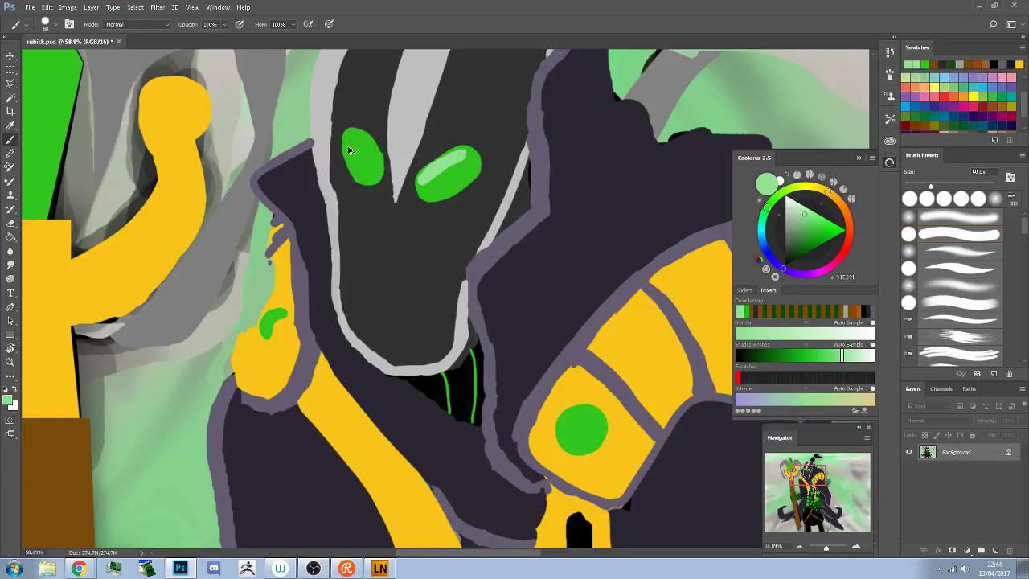
Add and tone a small light-green highlight at the top-left of the left eye
mouse_move(348, 149)
left_mouse_down()
mouse_move(363, 177)
mouse_move(348, 152)
left_mouse_up()
key("ctrl+z")
key("ctrl+z")
left_click_drag(358, 172, 351, 150)
key("ctrl+z")
left_click_drag(425, 181, 463, 160)
left_click_drag(357, 175, 363, 137)
left_click(358, 135)
left_click_drag(358, 135, 354, 134)
left_click(358, 143, "alt")
mouse_move(361, 145)
left_mouse_down()
mouse_move(351, 146)
mouse_move(356, 138)
left_mouse_up()
left_click(356, 137, "alt")
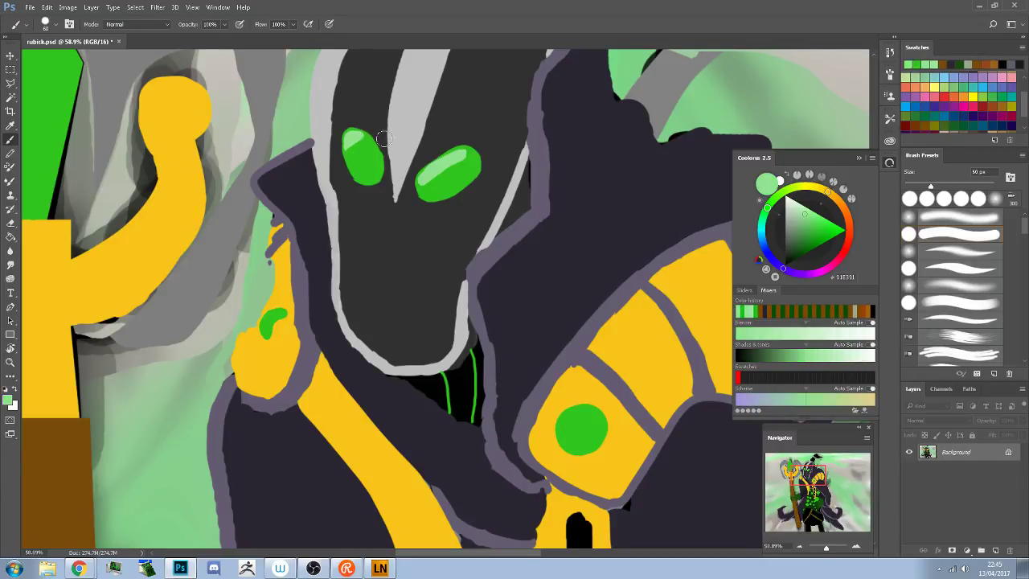
Rework the right eye's highlight along its upper-left edge, then pick white in Coolorus
left_click(457, 171, "alt")
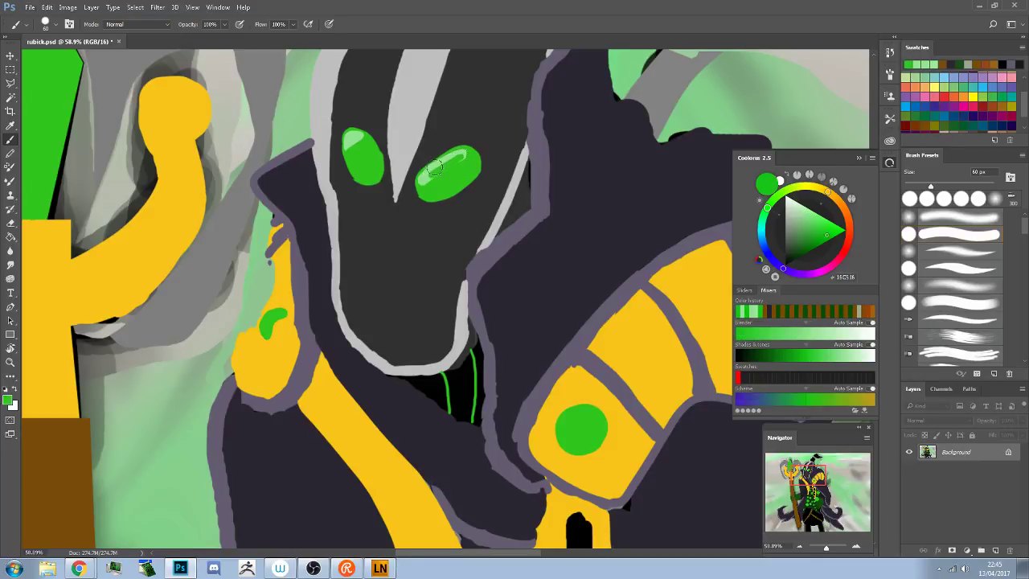
left_click_drag(434, 167, 455, 147)
left_click(364, 135, "alt")
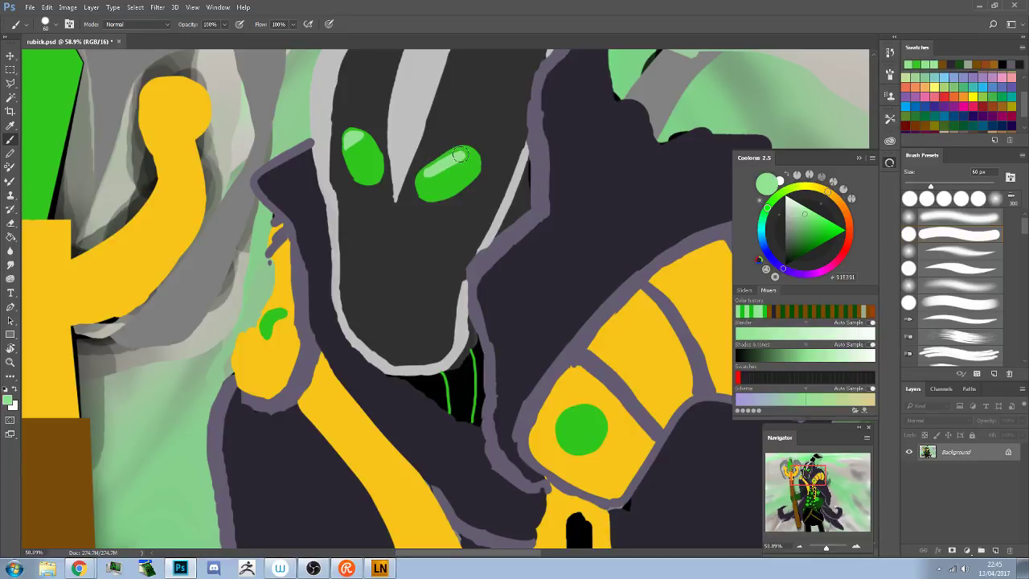
mouse_move(448, 171)
left_mouse_down()
mouse_move(469, 153)
mouse_move(446, 162)
left_mouse_up()
key("ctrl+z")
key("ctrl+alt+z")
key("ctrl+alt+z")
key("ctrl+alt+z")
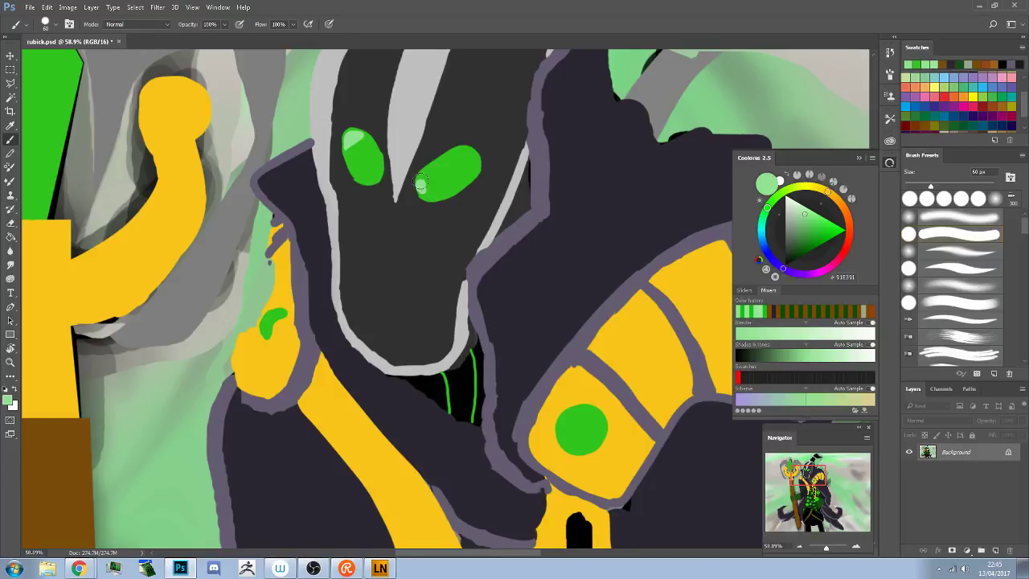
left_click_drag(420, 182, 426, 179)
left_click_drag(423, 187, 444, 172)
left_click_drag(423, 176, 432, 167)
left_click(876, 334)
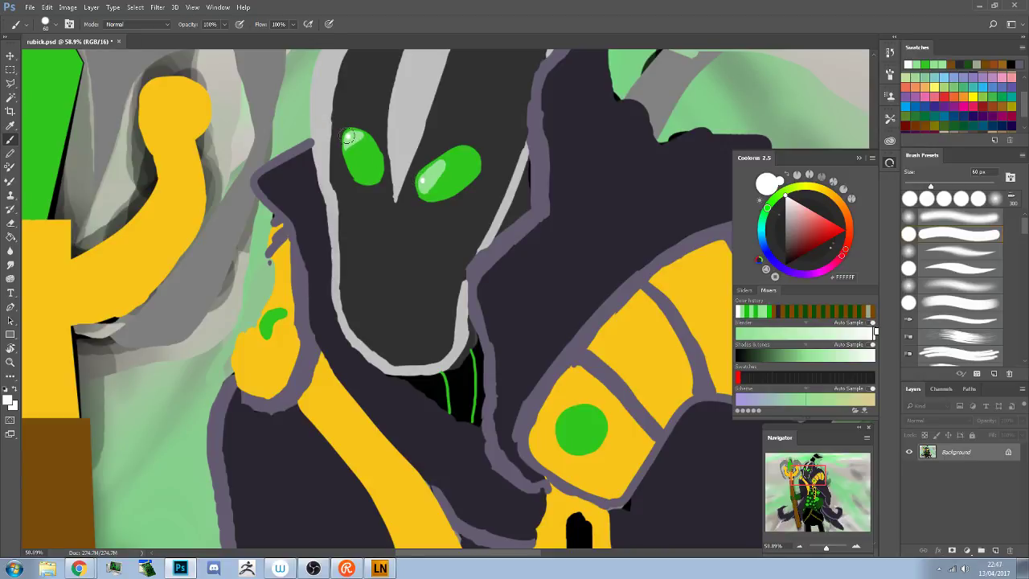
Undo the white eye highlights and repaint the right eye larger and rounder in sampled green
scroll(321, 216, "down", 3)
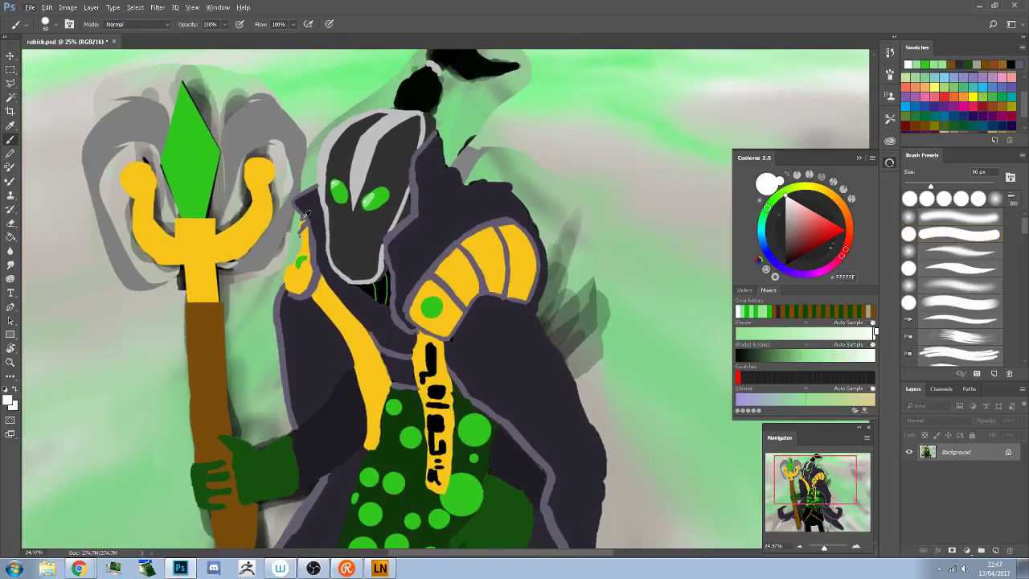
scroll(306, 216, "up", 2)
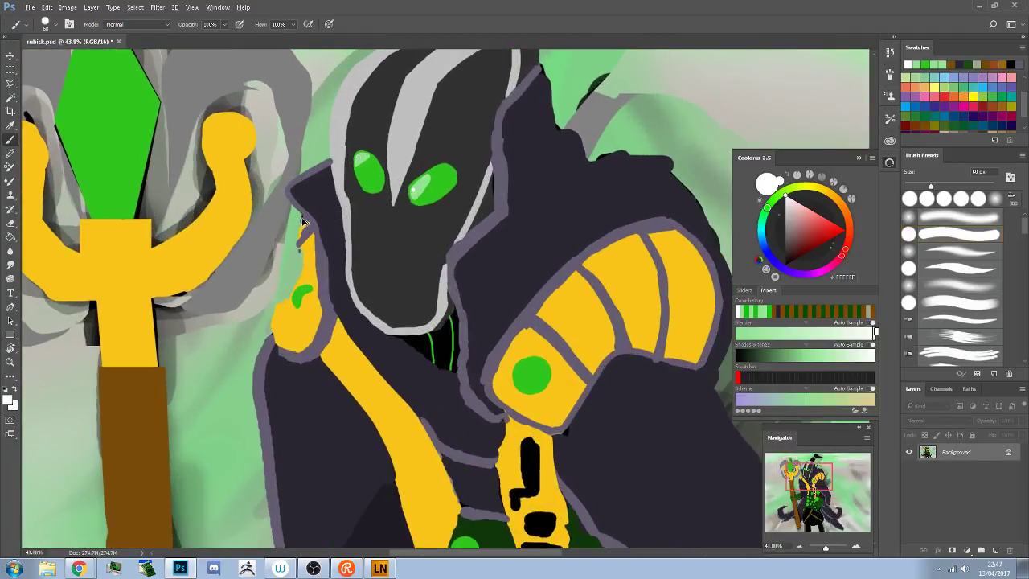
scroll(304, 221, "up", 4)
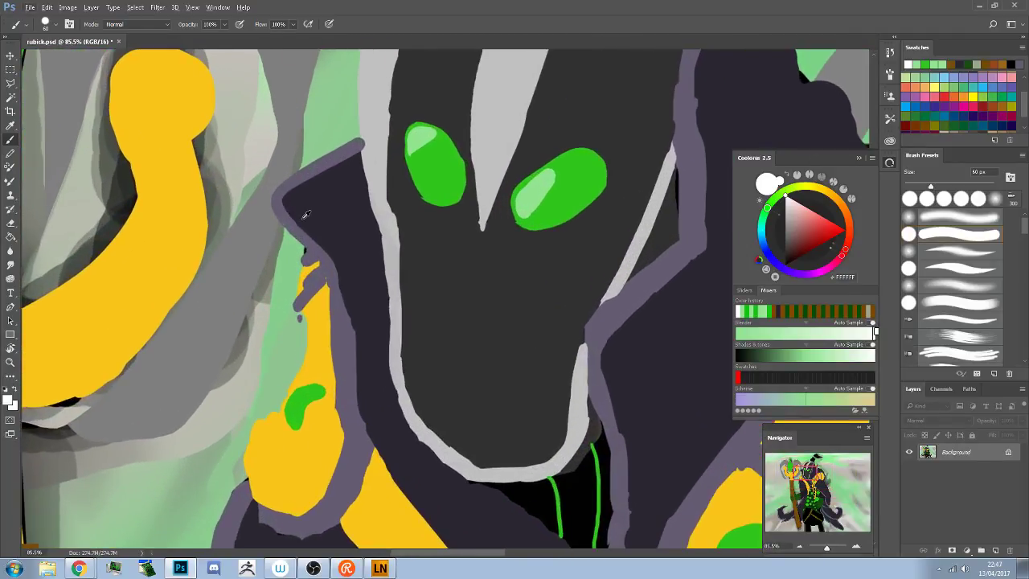
scroll(283, 223, "down", 3)
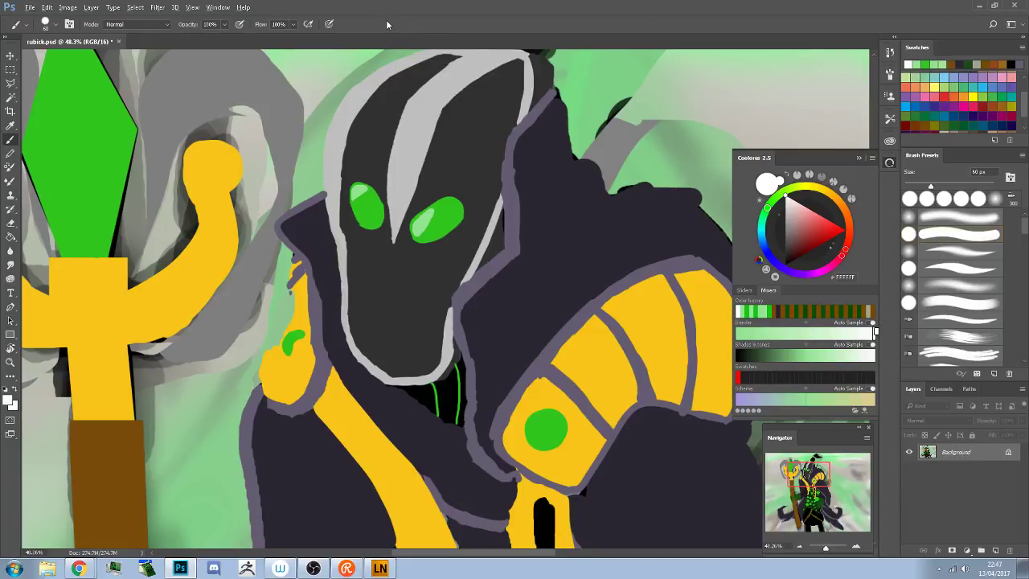
key("ctrl+alt+z")
key("ctrl+alt+z")
left_click(444, 217, "alt")
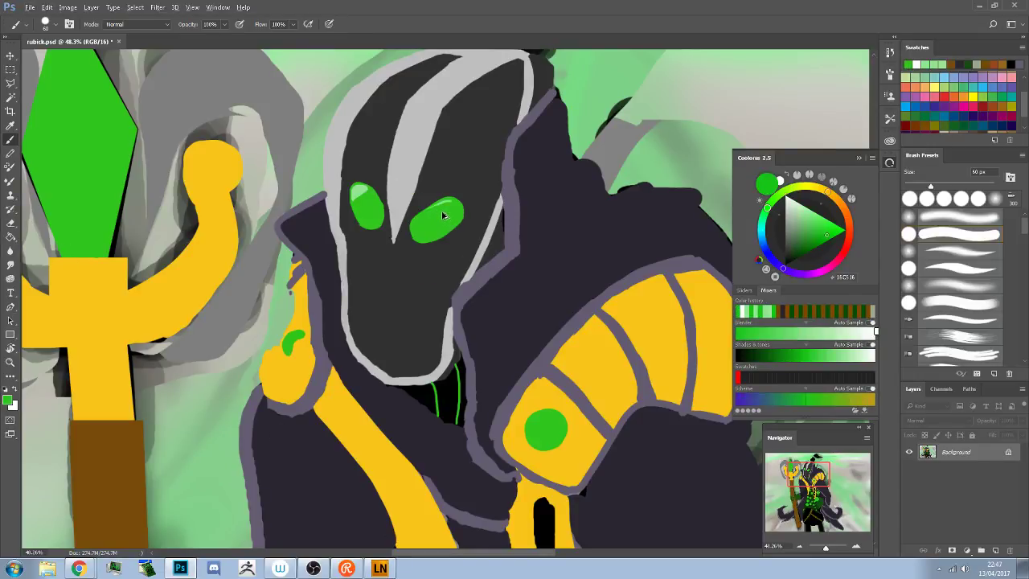
left_click_drag(449, 209, 438, 207)
Paint yellow along the shoulder armour's left edge and touch up its grey-purple outline
left_click(549, 388, "alt")
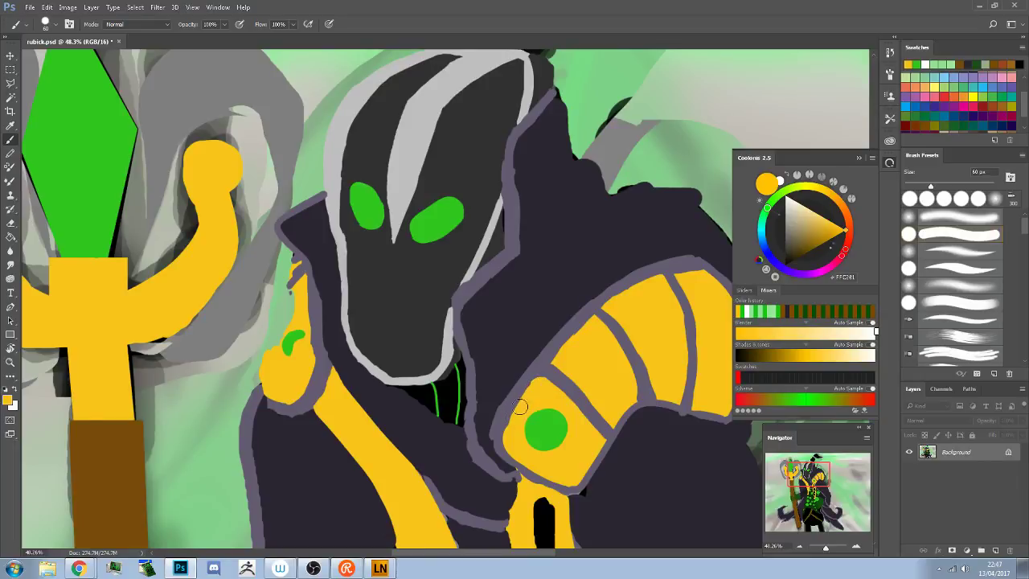
mouse_move(520, 406)
left_mouse_down()
mouse_move(536, 384)
mouse_move(506, 432)
left_mouse_up()
left_click(498, 434, "alt")
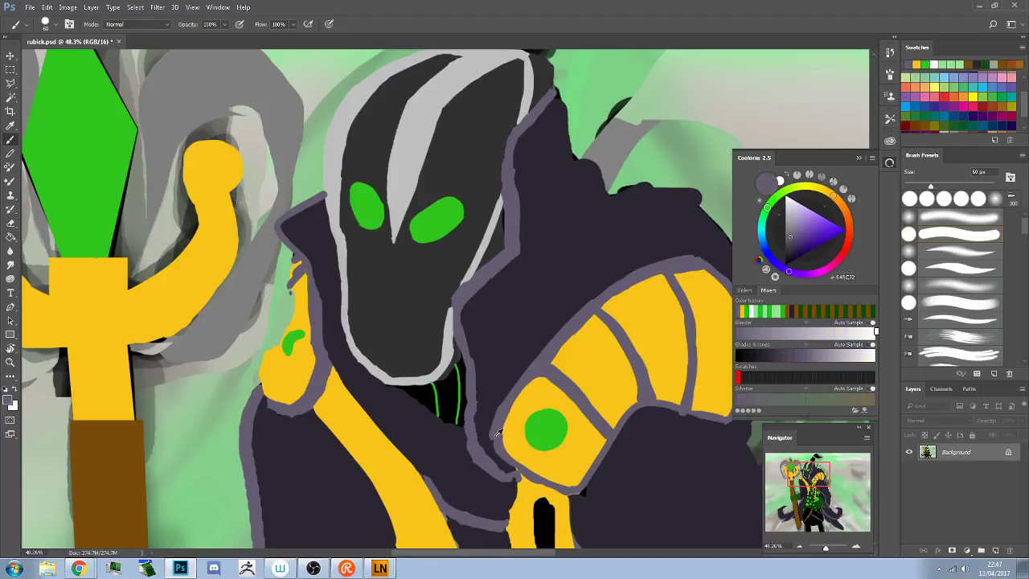
mouse_move(531, 384)
left_mouse_down()
mouse_move(458, 400)
mouse_move(449, 386)
left_mouse_up()
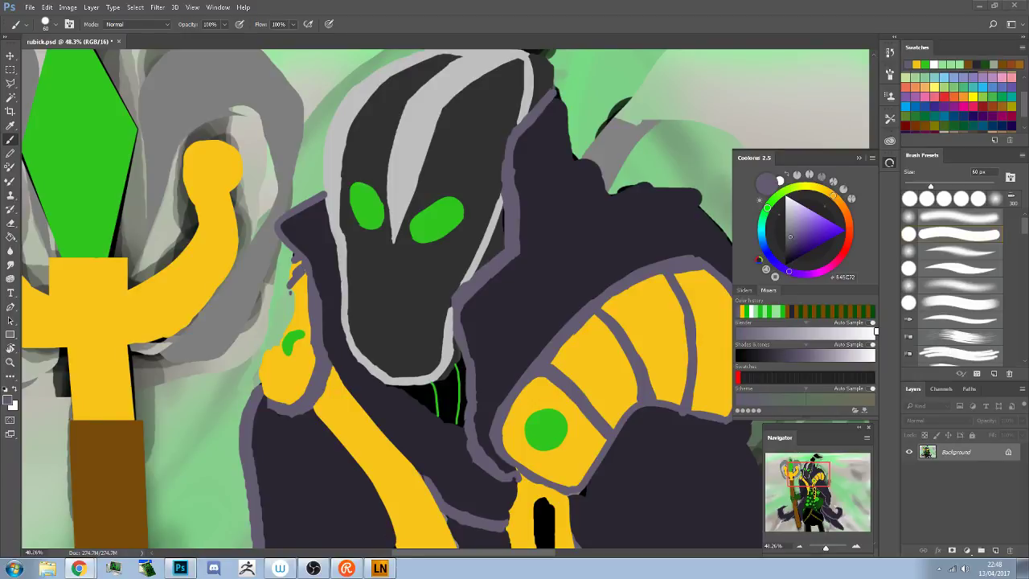
Sample the stripe's light grey and test light strokes down the mask, undoing each one
left_click(176, 293, "alt")
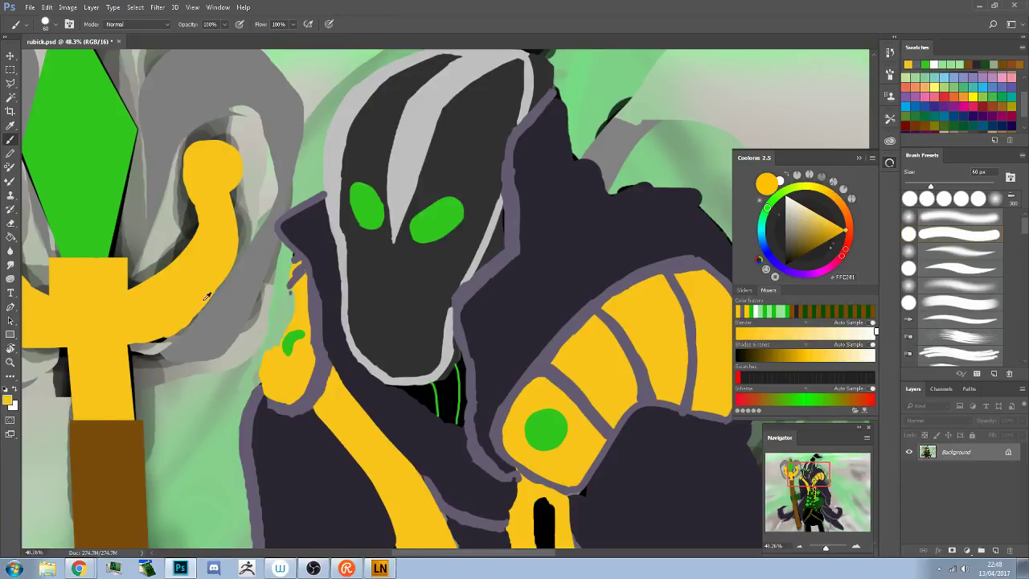
left_click(755, 357)
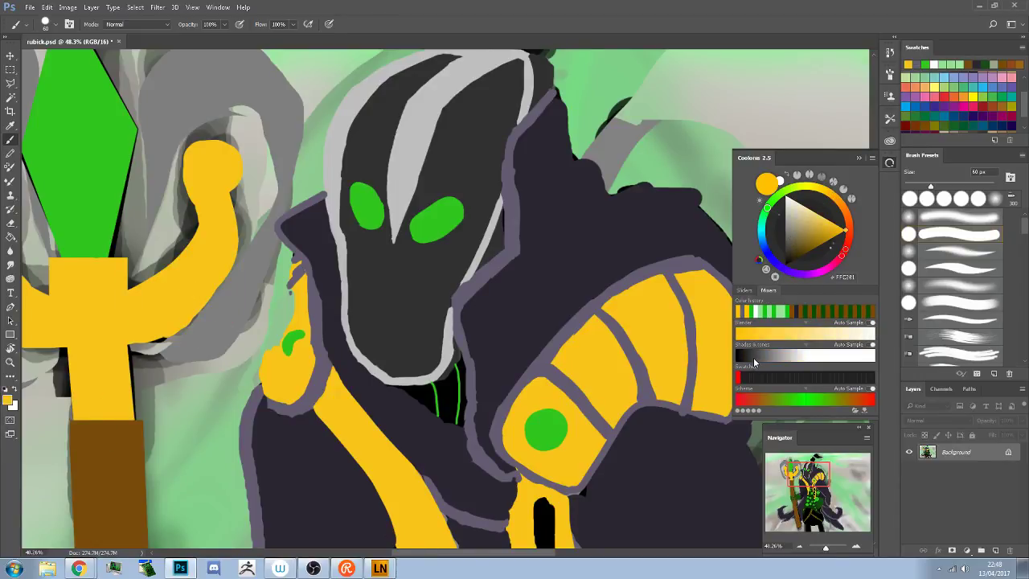
left_click(369, 217, "alt")
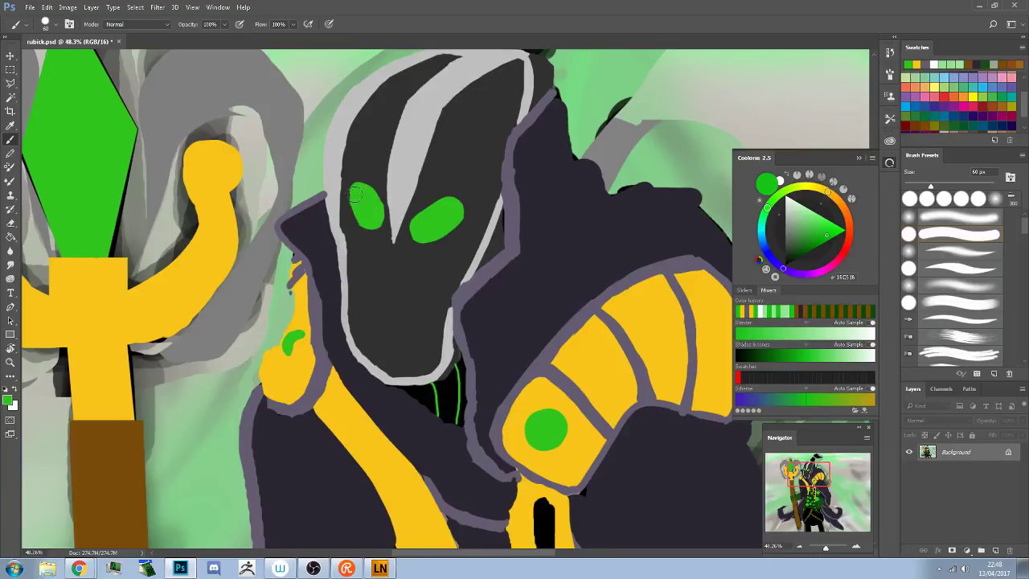
left_click(407, 164, "alt")
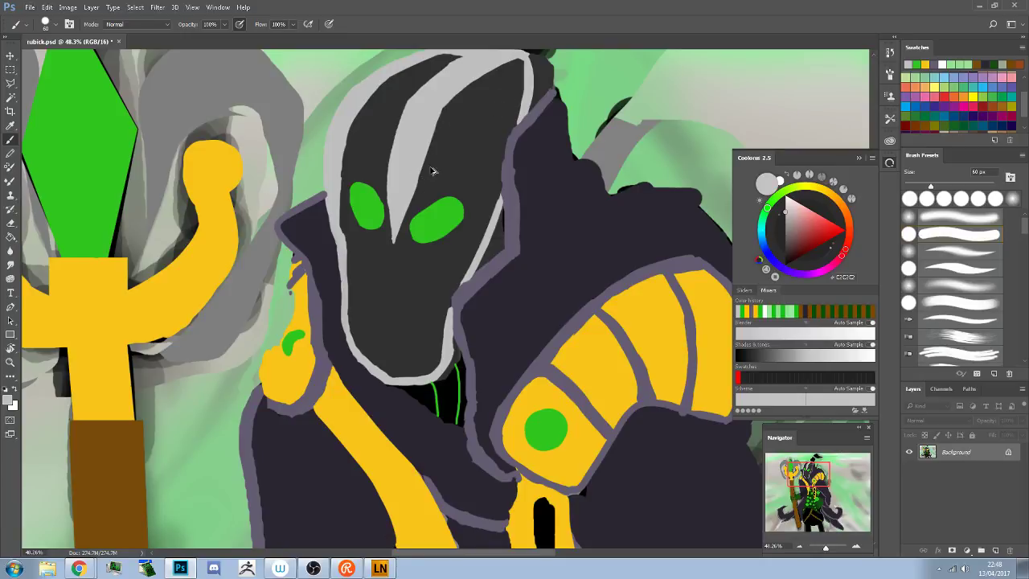
left_click_drag(413, 193, 452, 115)
key("ctrl+z")
mouse_move(450, 62)
left_mouse_down()
mouse_move(397, 116)
mouse_move(377, 164)
left_mouse_up()
key("ctrl+z")
left_click_drag(450, 61, 378, 165)
key("ctrl+z")
left_click_drag(447, 70, 457, 81)
key("ctrl+z")
Try a dark grey stroke over the stripe, undo it, and pick mid grey 555555
left_click(461, 159, "alt")
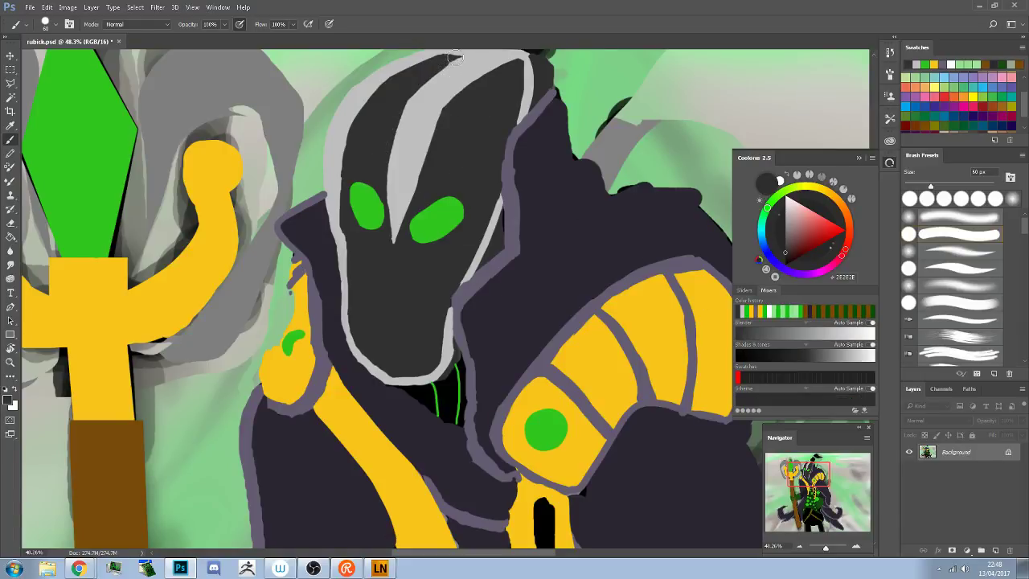
left_click_drag(454, 58, 399, 149)
key("ctrl+z")
left_click(420, 138, "alt")
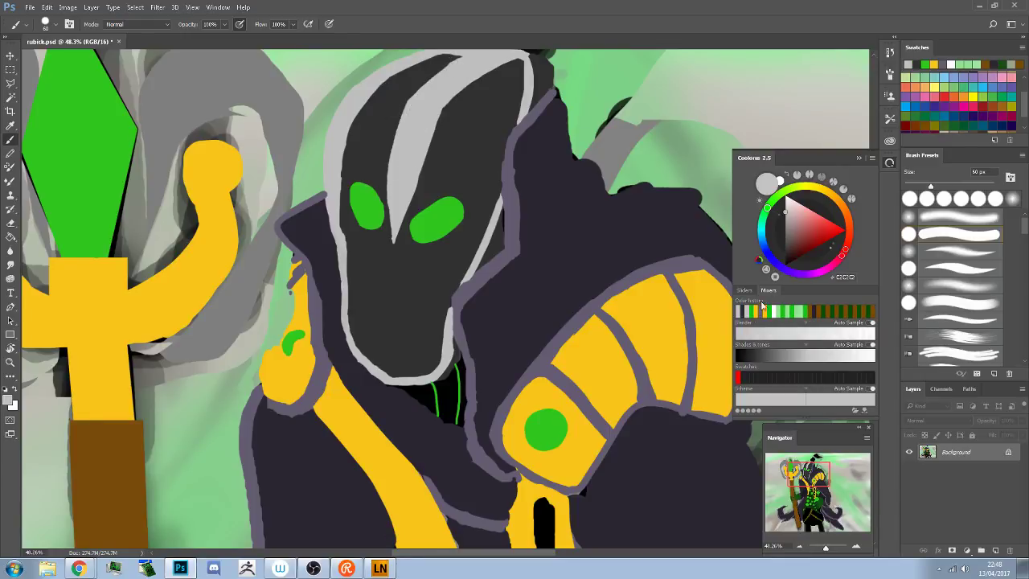
left_click(772, 357)
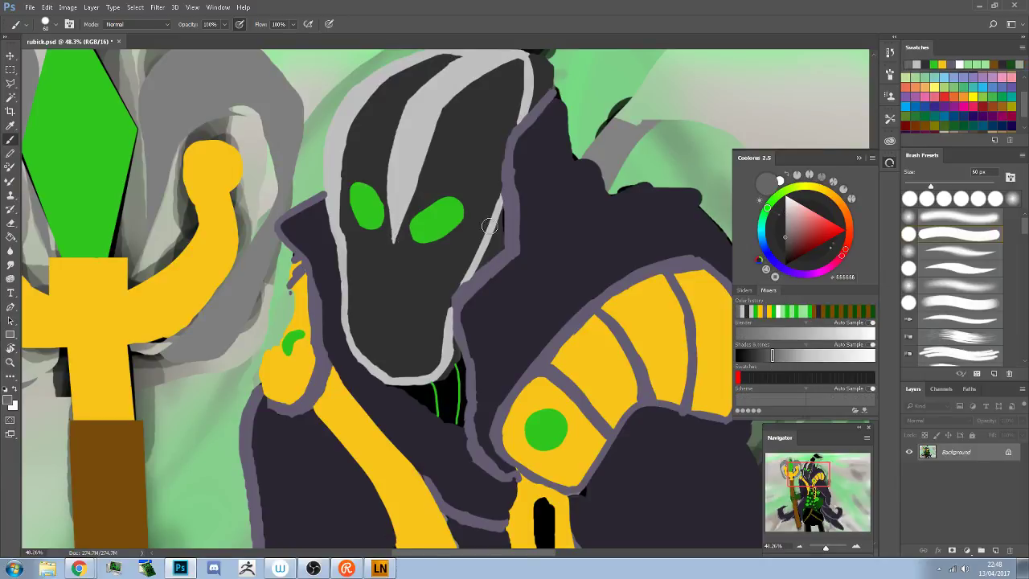
Magic Wand-select the light grey mask area and shade the stripe near the eyes at 125 px
left_click(11, 98)
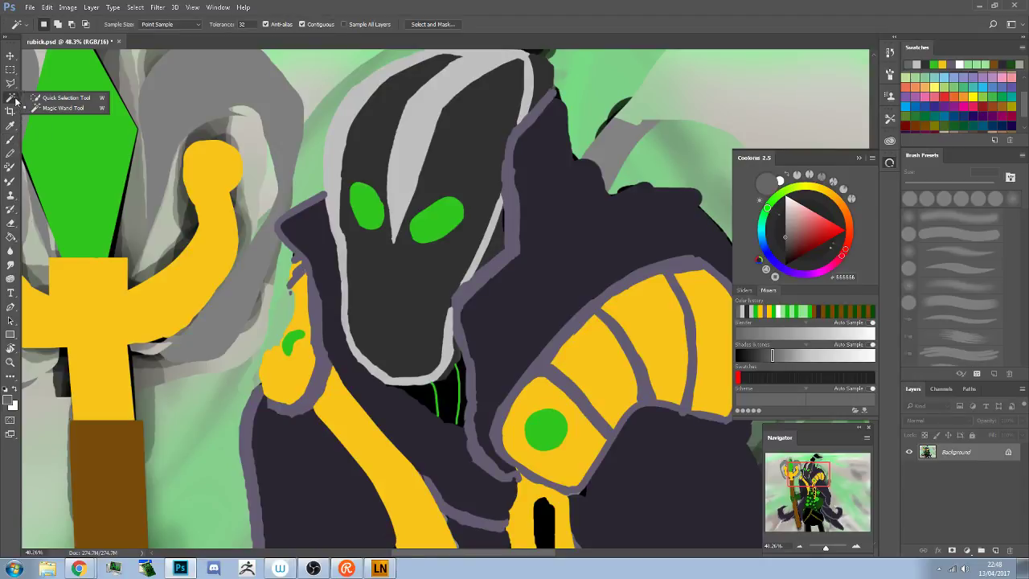
left_click(58, 109)
left_click(417, 150)
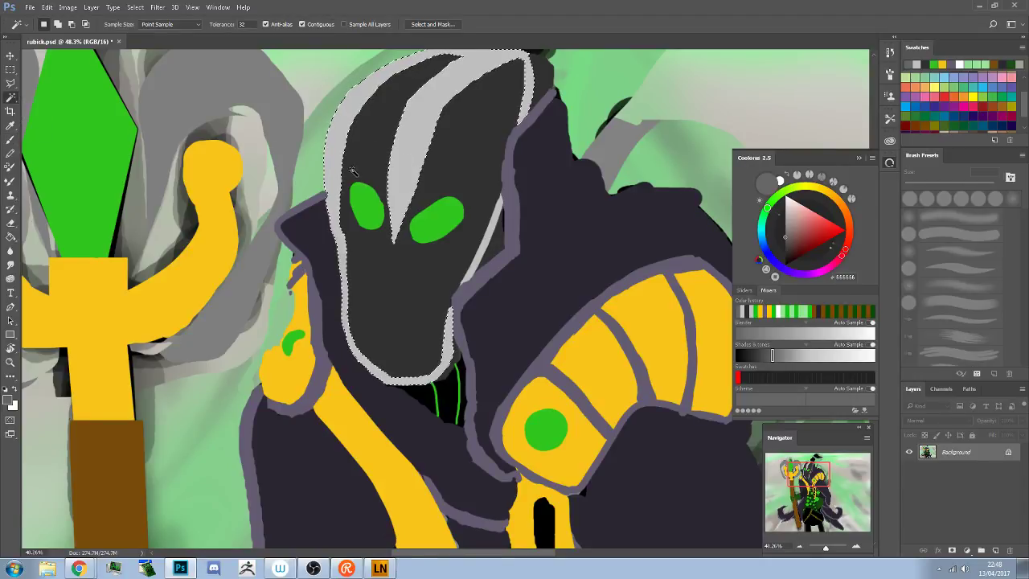
key("b")
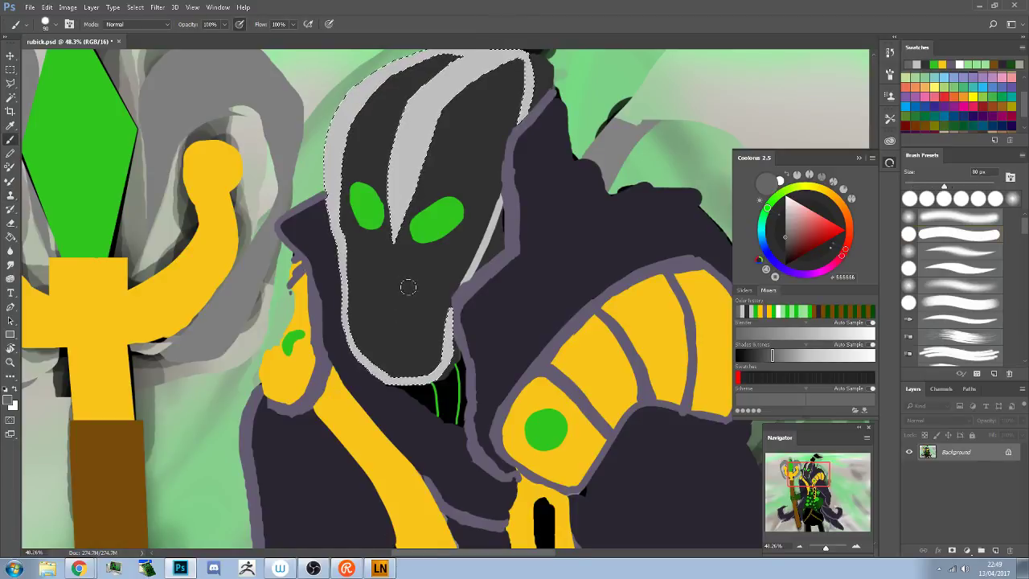
key("bracketright")
key("bracketright")
key("bracketright")
key("bracketright")
key("bracketright")
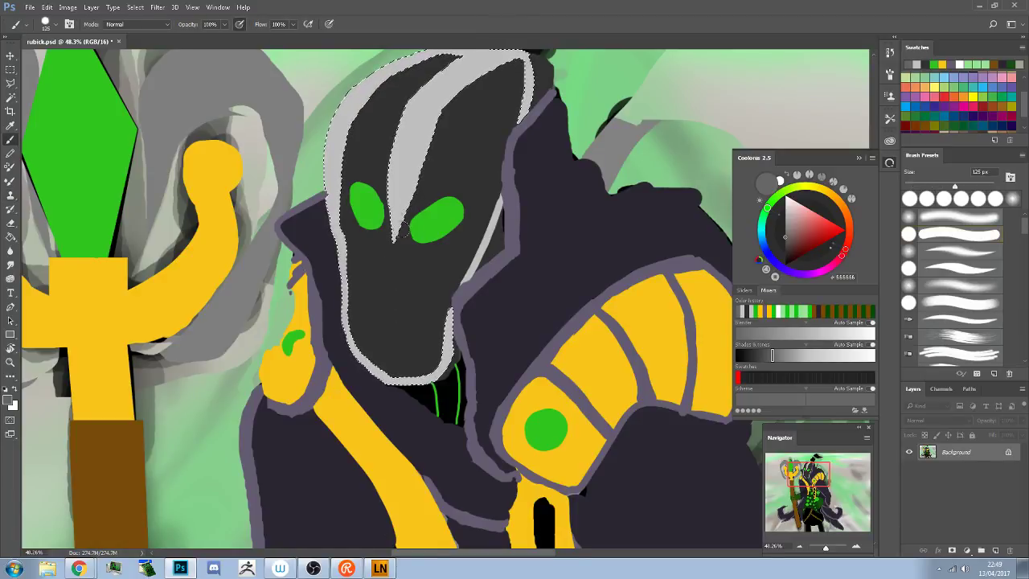
left_click_drag(406, 233, 385, 234)
left_click_drag(406, 192, 398, 197)
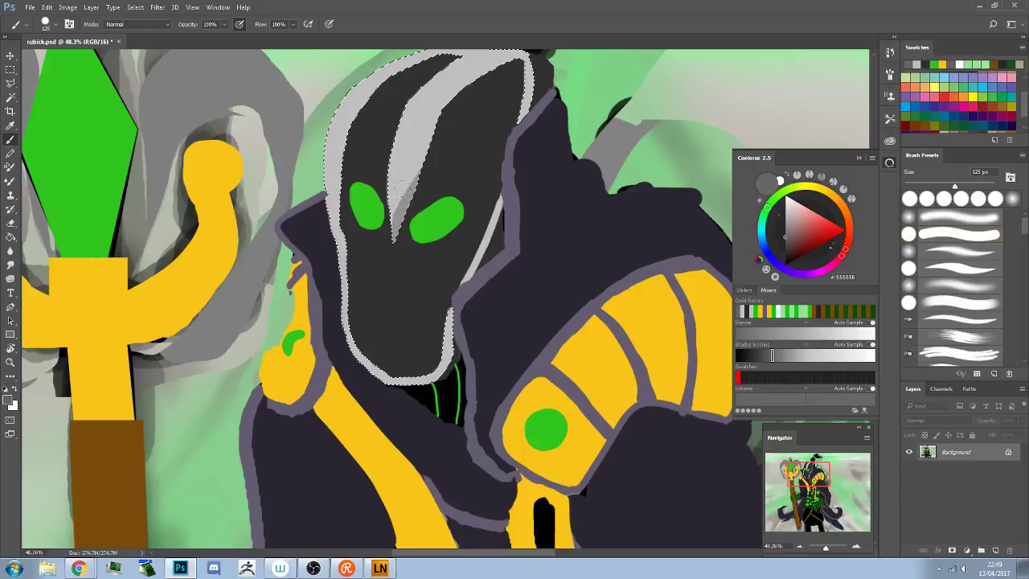
Switch to a soft round brush, choose lighter grey BABABA, and undo the last stripe shading
left_click_drag(578, 184, 494, 327)
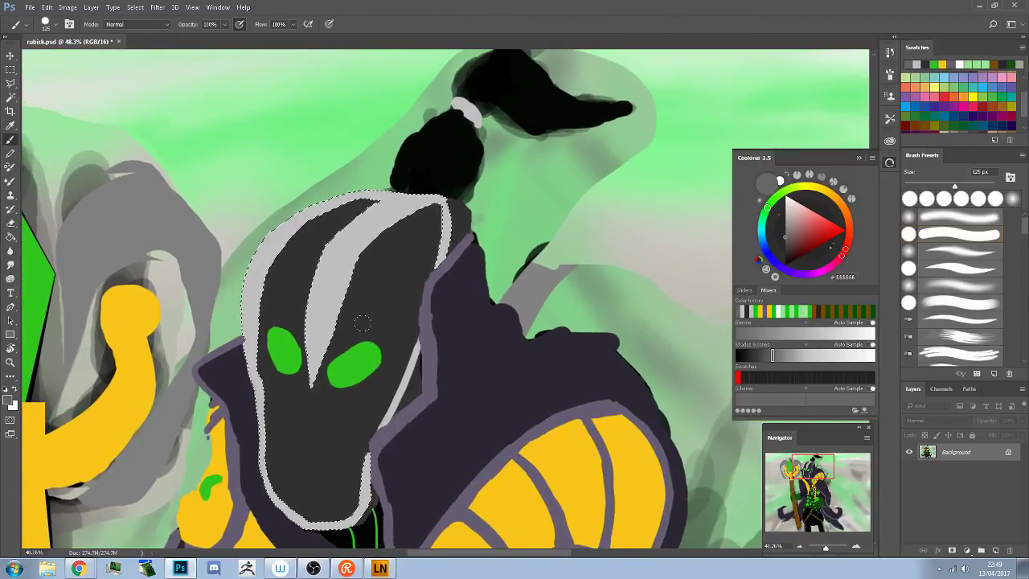
left_click(48, 23)
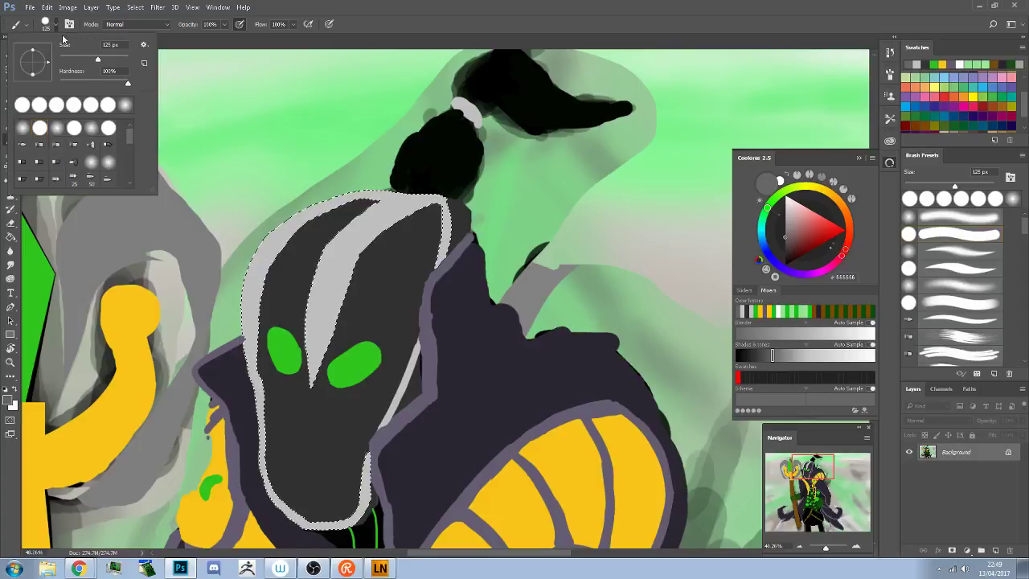
left_click(24, 131)
left_click(261, 364)
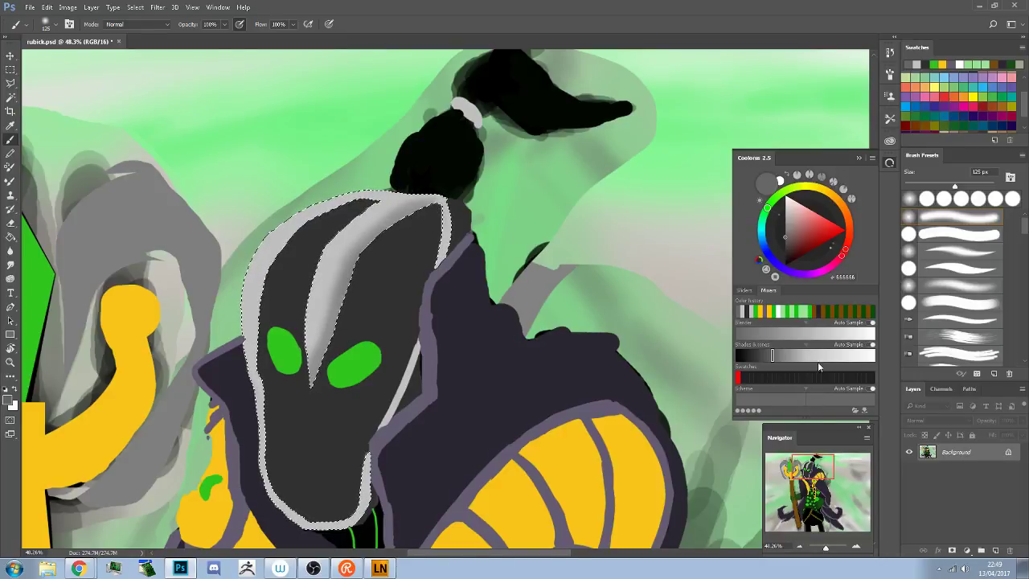
left_click(834, 356)
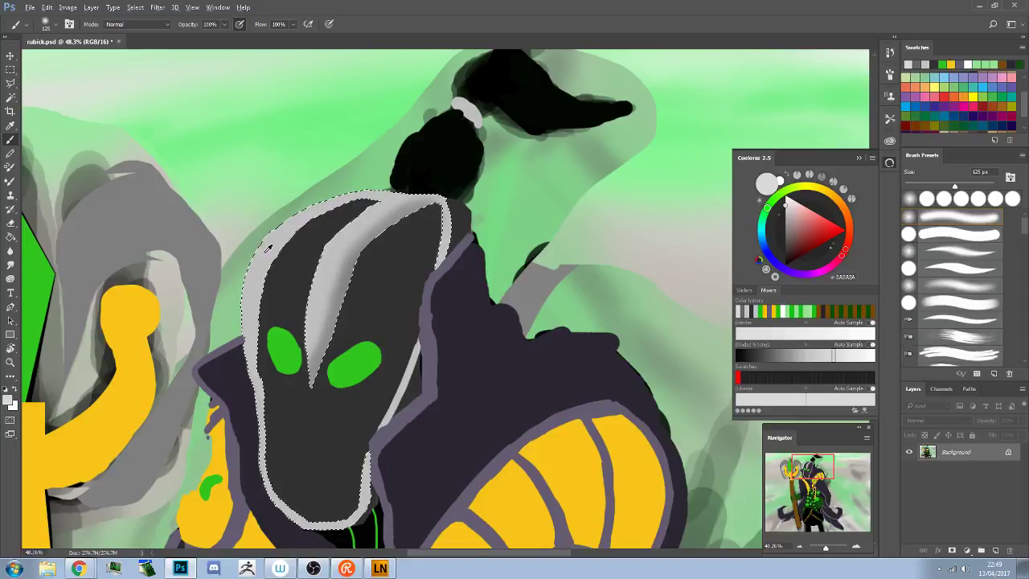
left_click_drag(771, 356, 842, 356)
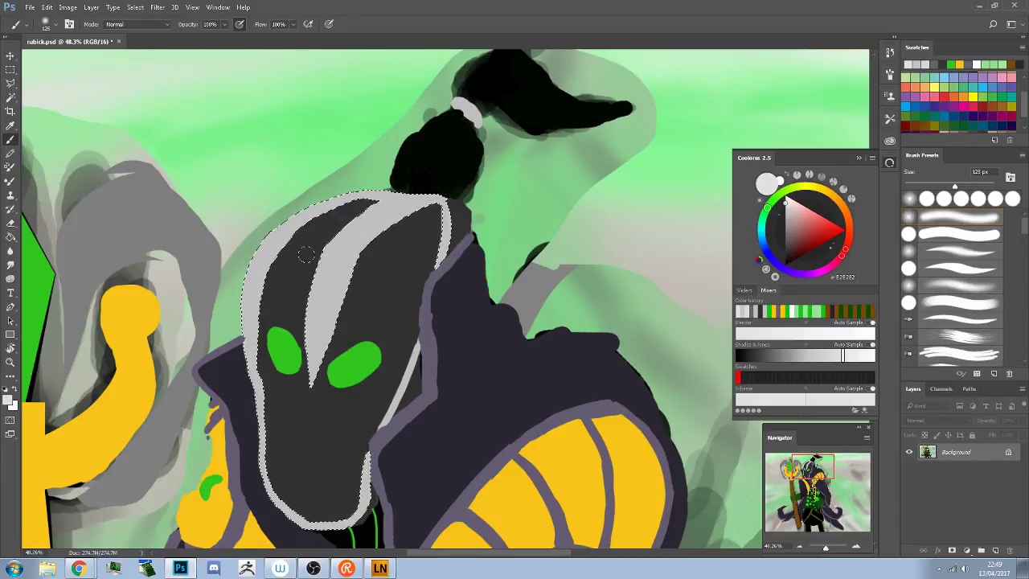
left_click(47, 7)
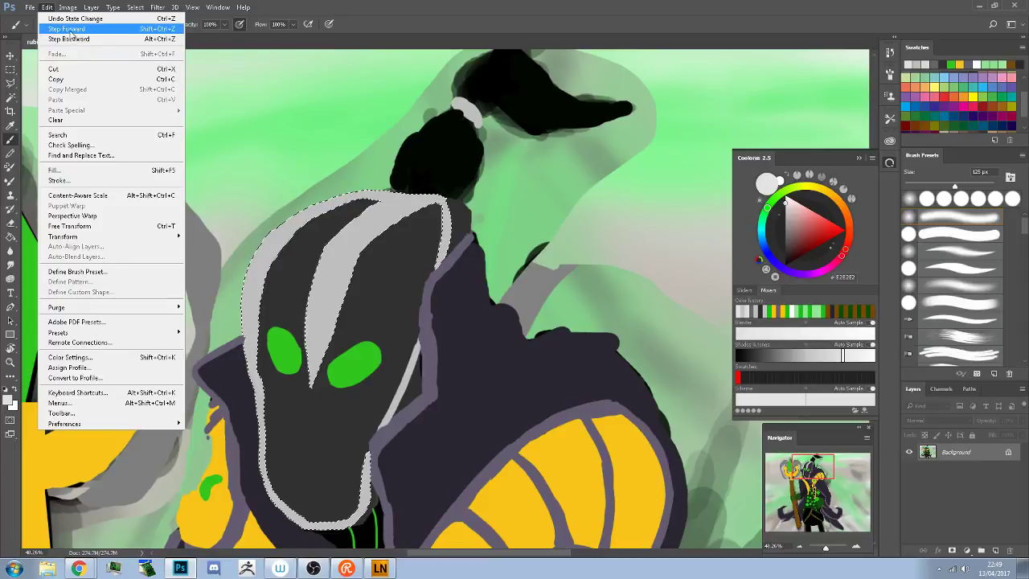
left_click(66, 27)
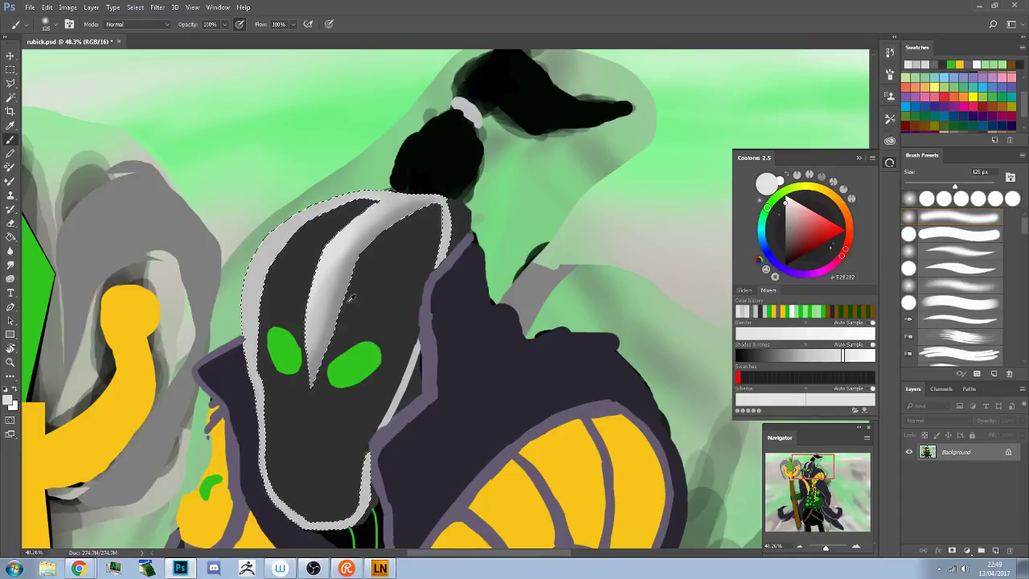
Pick near-black 242424 then white with a 250 px brush for highlights, then deselect the mask
left_click(351, 268, "alt")
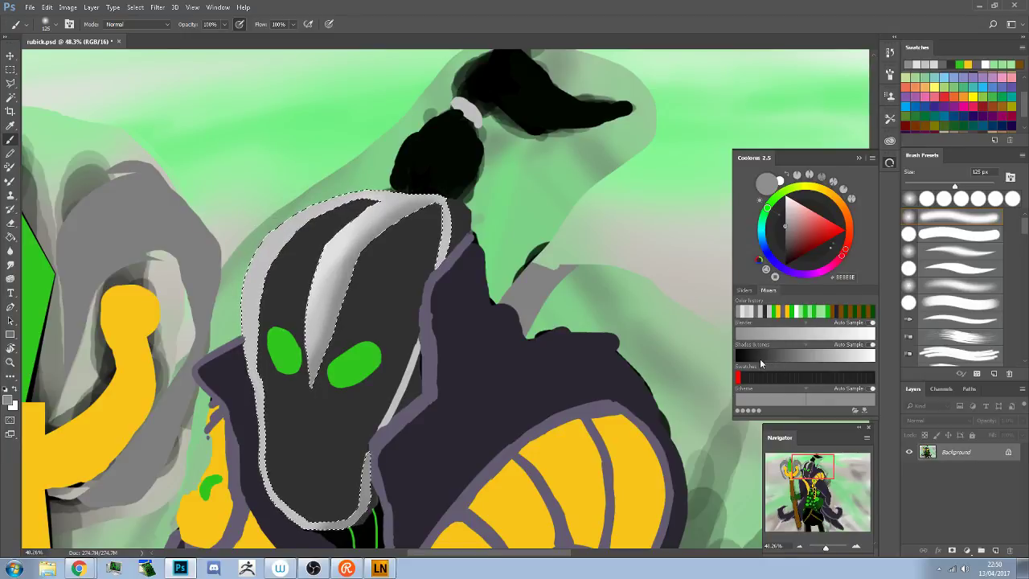
left_click_drag(759, 359, 753, 362)
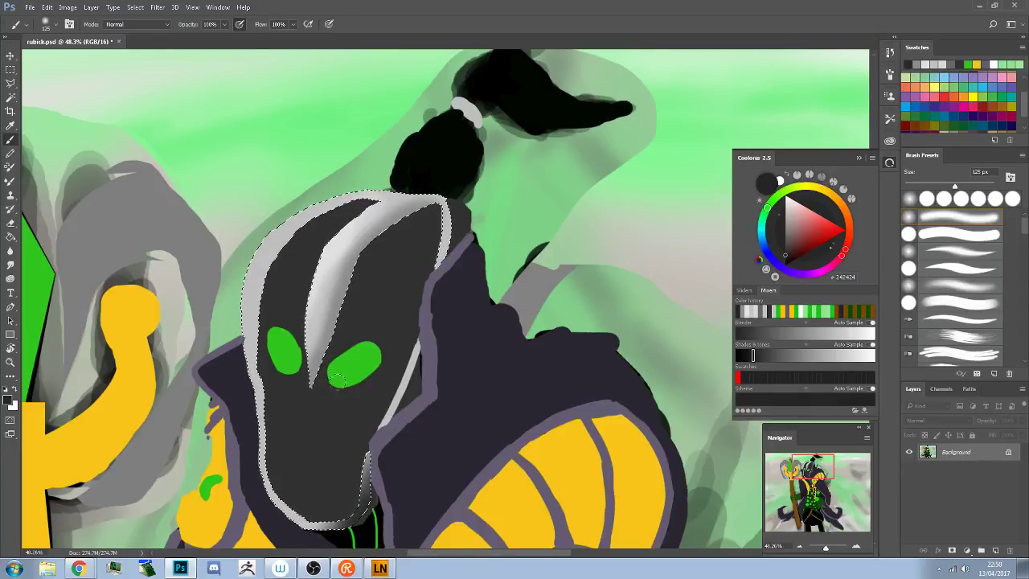
key("bracketright")
key("bracketright")
key("bracketright")
key("bracketright")
key("bracketright")
key("bracketright")
key("bracketright")
key("bracketright")
key("bracketright")
key("bracketright")
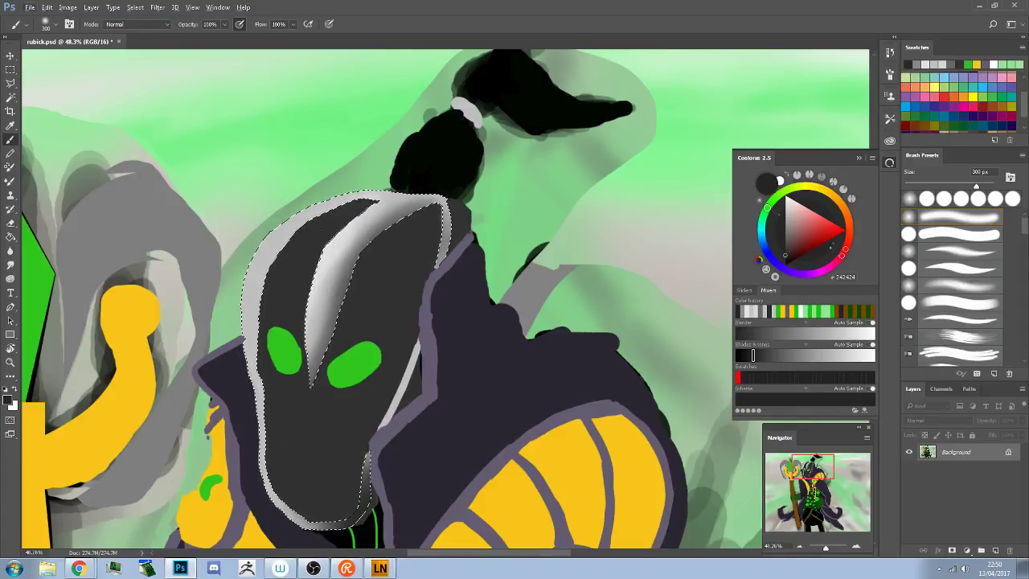
left_click_drag(868, 358, 887, 358)
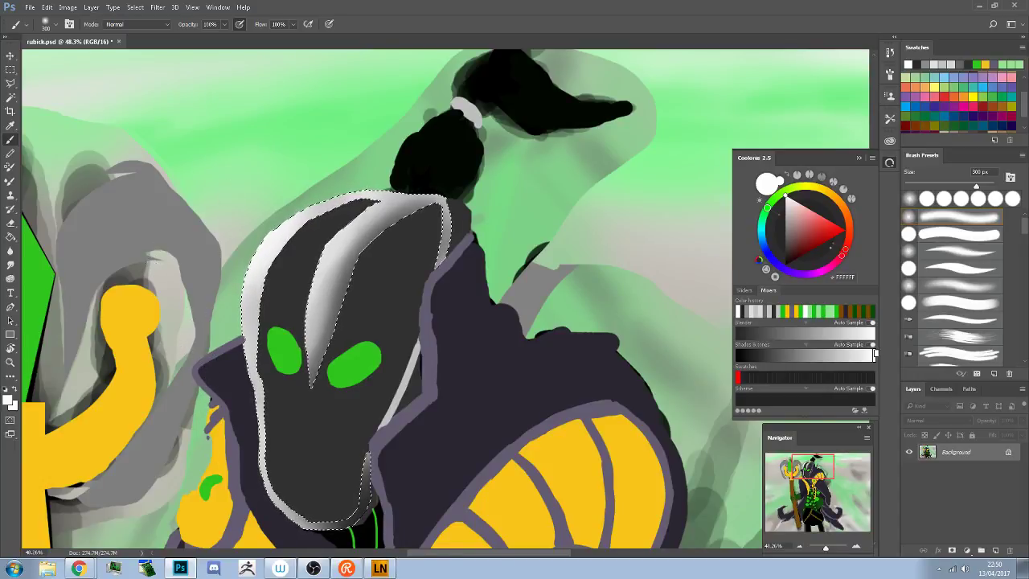
key("ctrl+d")
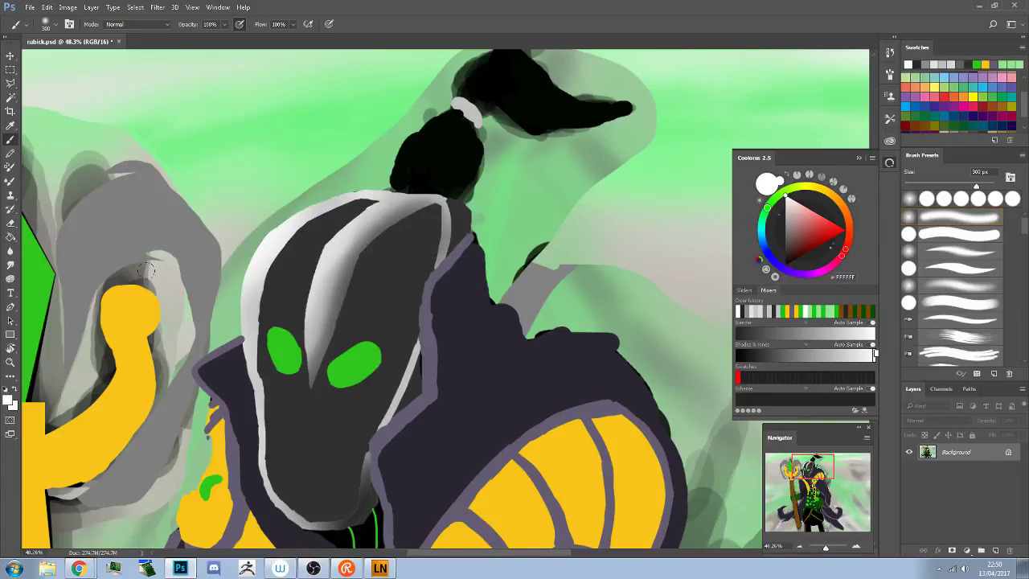
Sample the near-black, set the brush to 35 px and switch to the next brush preset
key("bracketleft")
key("bracketleft")
key("bracketleft")
key("bracketleft")
key("bracketleft")
key("bracketleft")
key("bracketleft")
key("bracketleft")
left_click(246, 336, "alt")
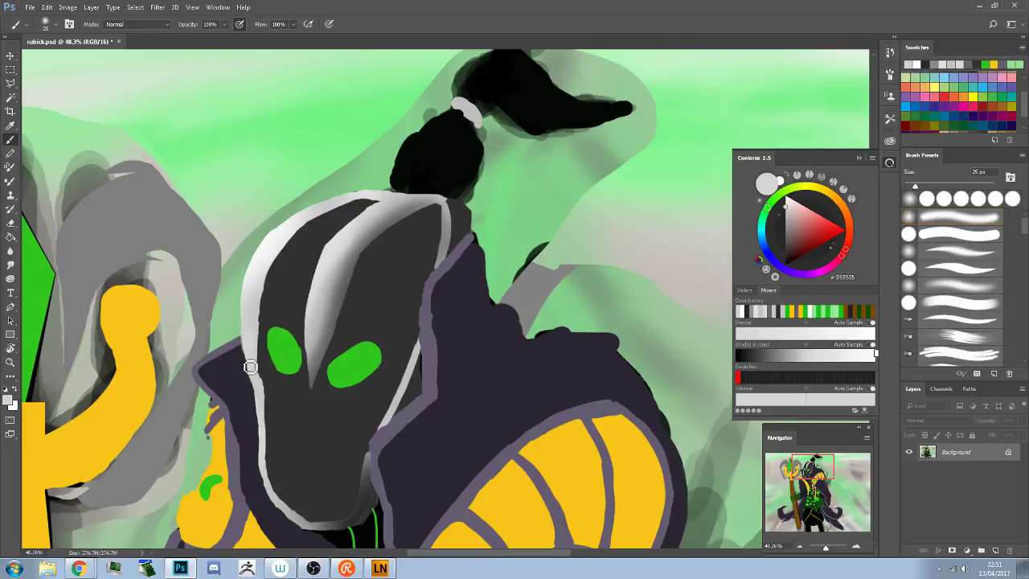
key("bracketright")
left_click(40, 26)
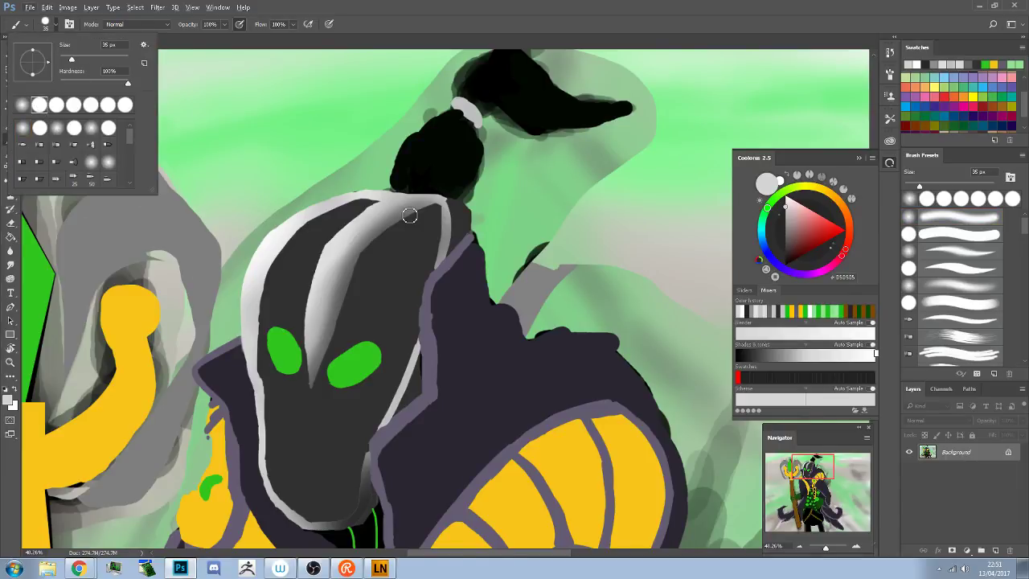
left_click(478, 108)
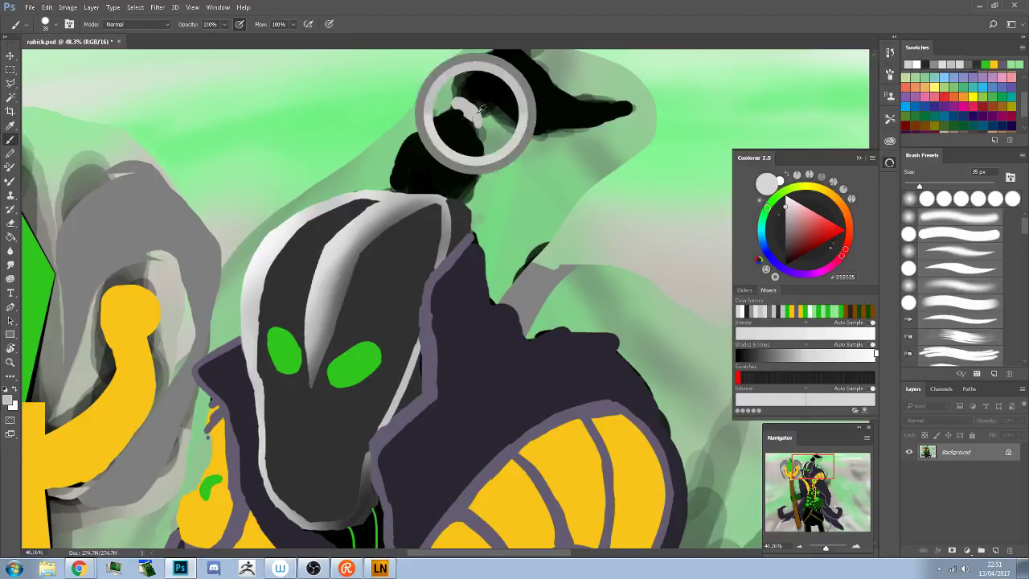
key("period")
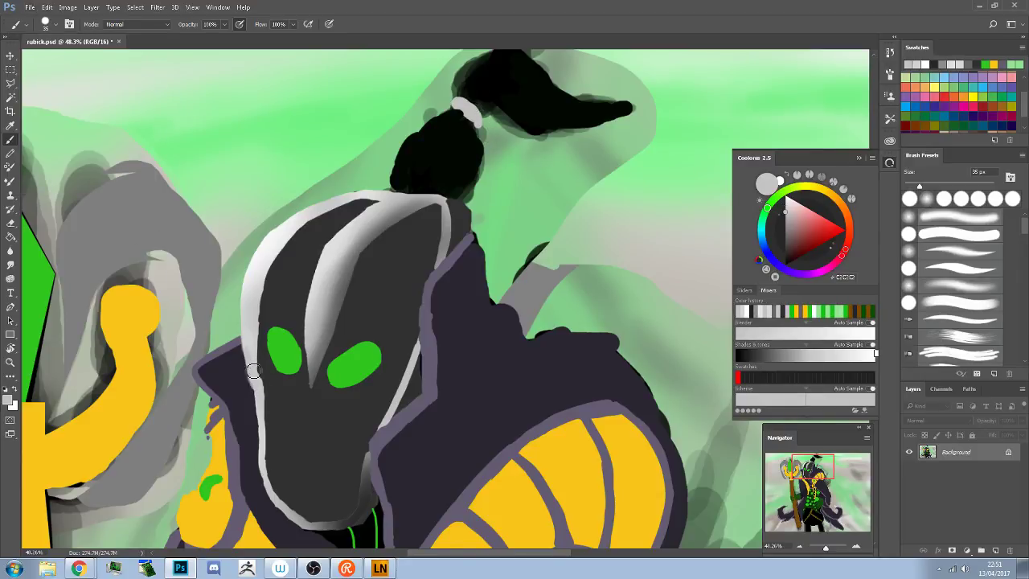
Sample the bright eye green 16C516 and add it to the Coolorus swatches
left_click(282, 354, "alt")
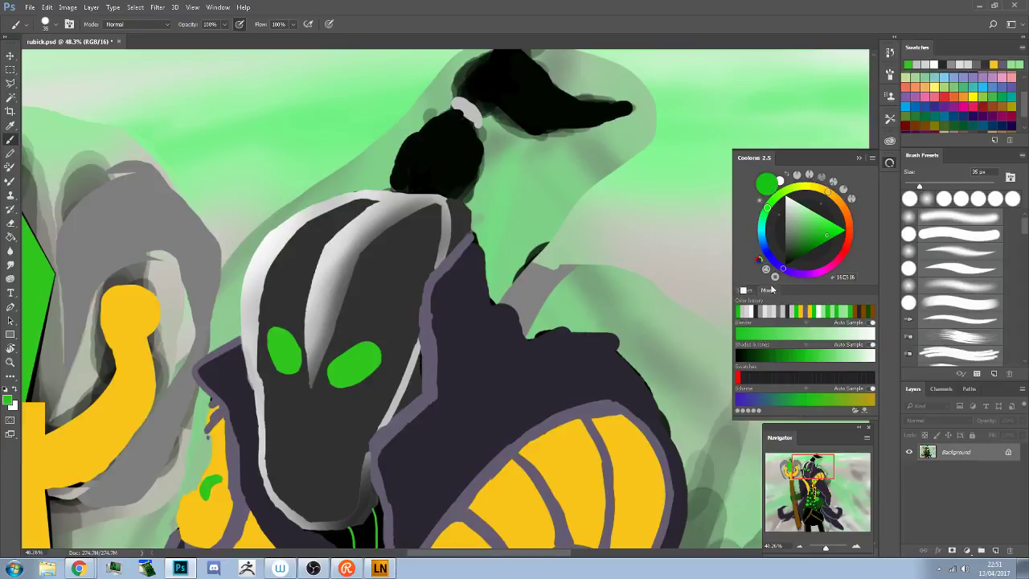
left_click(738, 377)
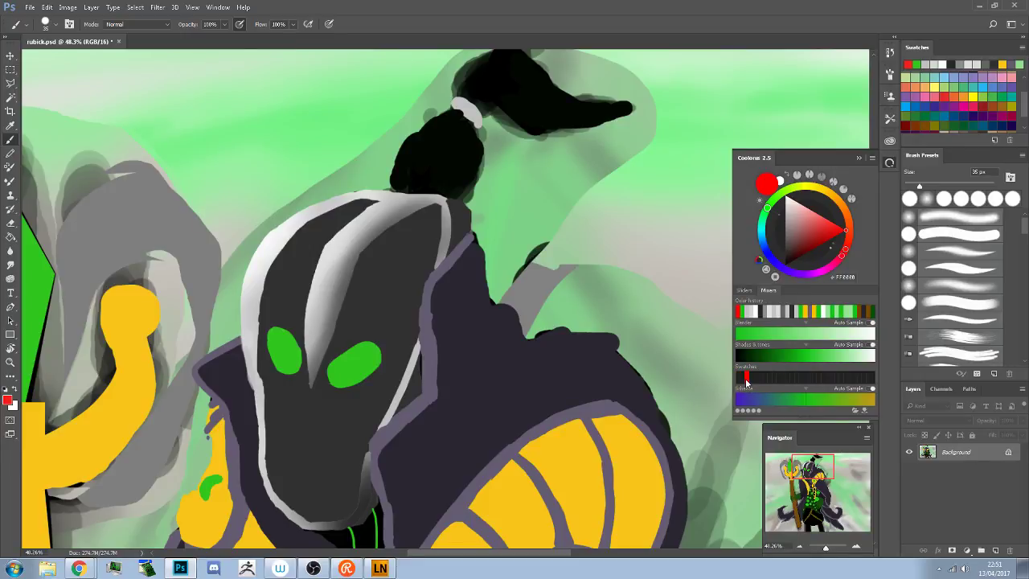
left_click(362, 366, "alt")
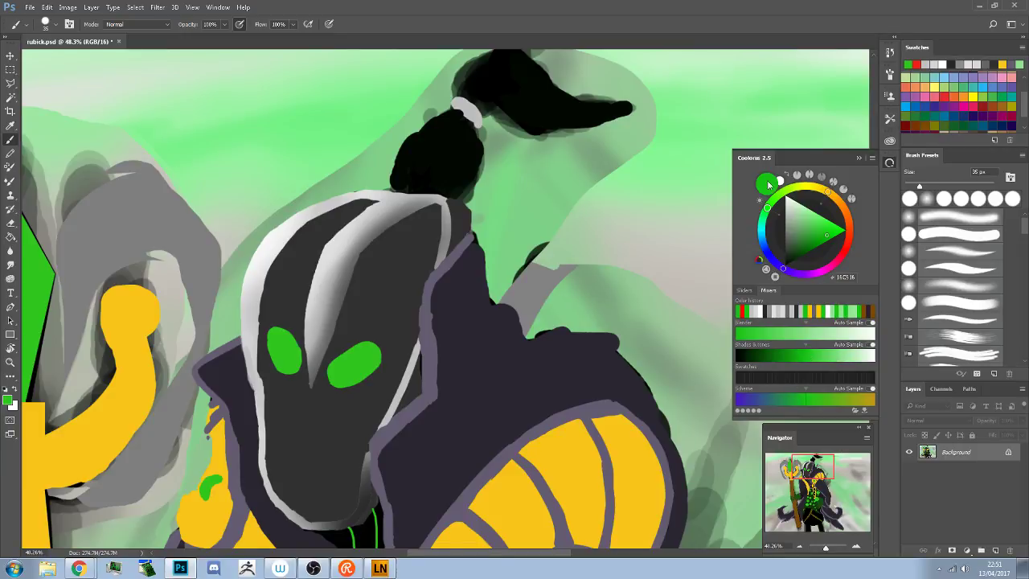
left_click_drag(768, 184, 737, 374)
left_click(480, 407, "alt")
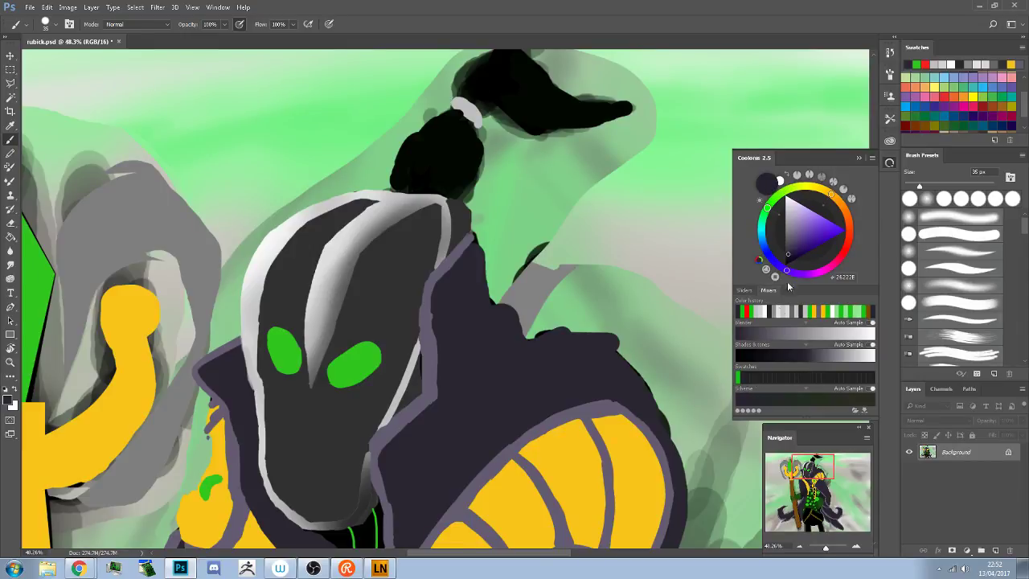
left_click(740, 379)
left_click(751, 380)
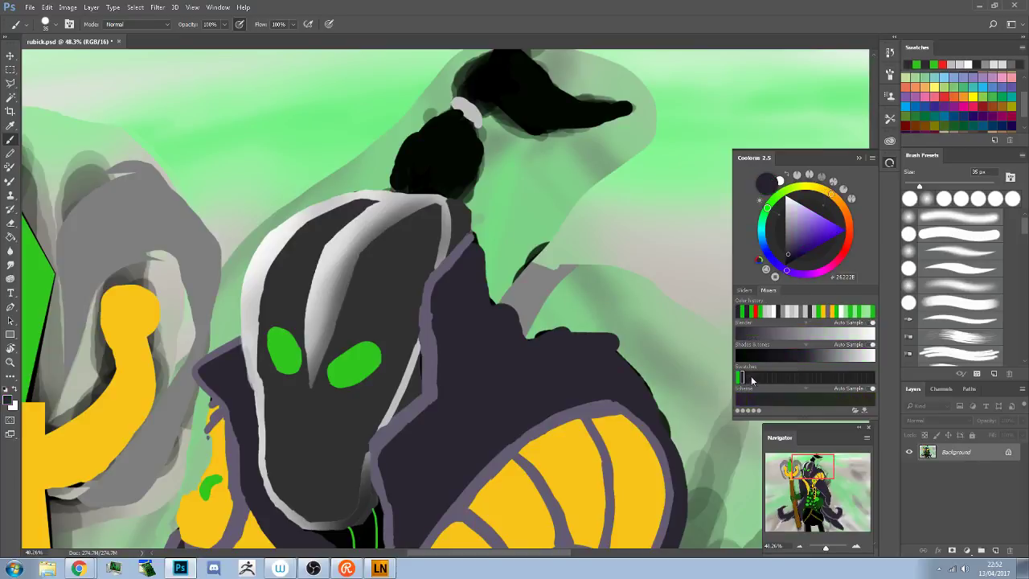
left_click(742, 376)
left_click(738, 377)
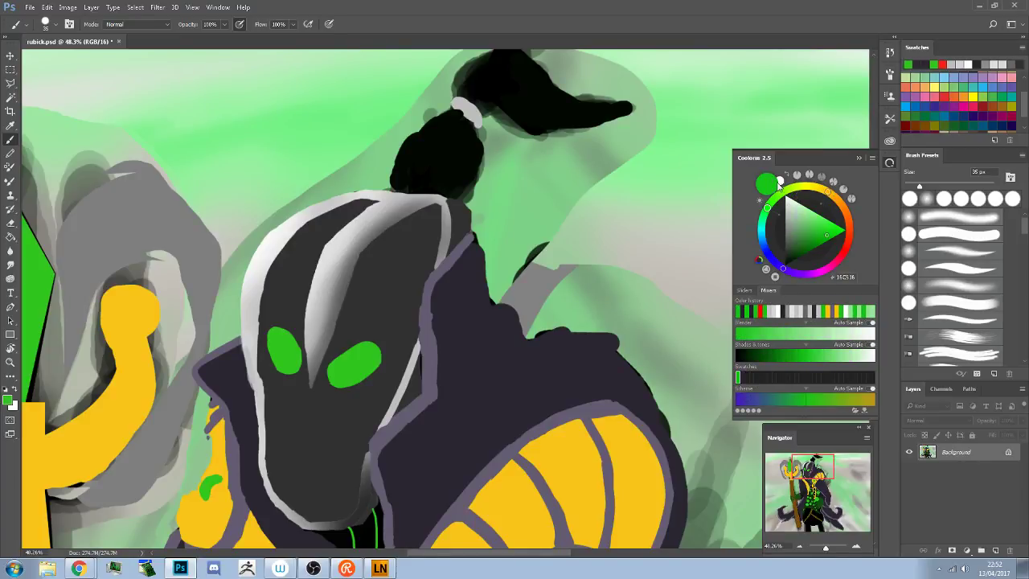
left_click_drag(778, 183, 745, 381)
Sample the hair band's light grey and save it as a swatch
left_click(409, 286, "alt")
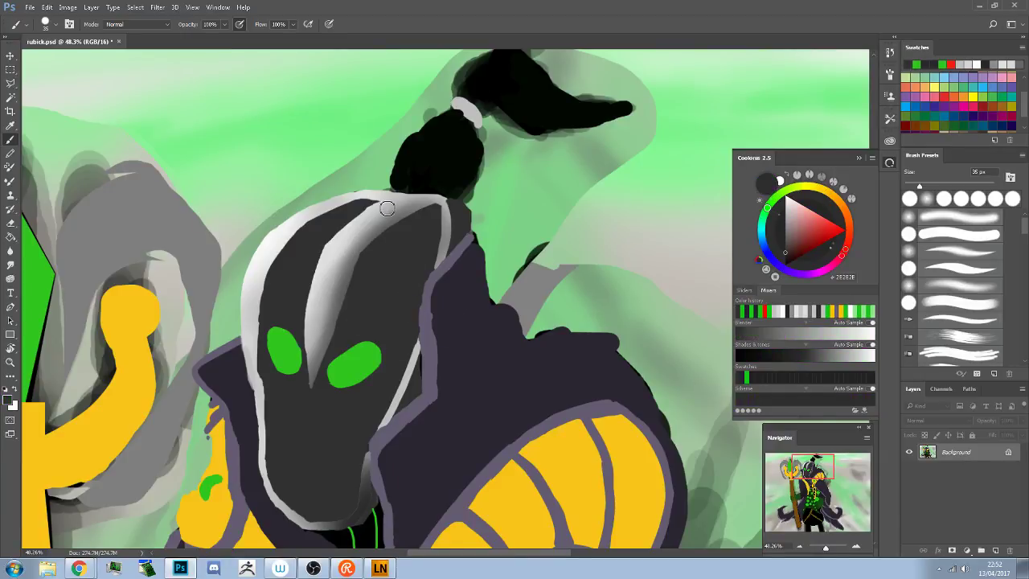
left_click(467, 112, "alt")
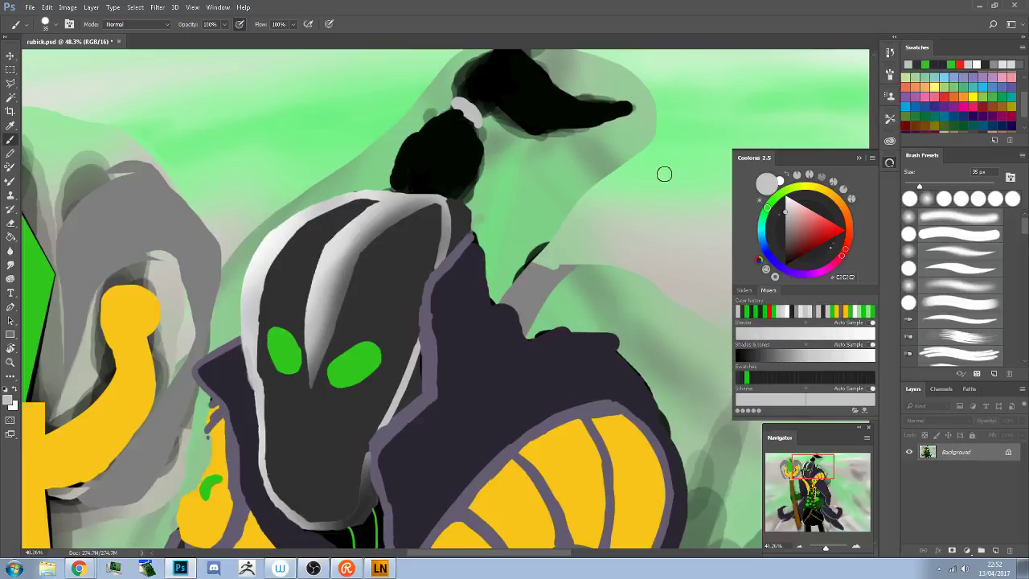
left_click(737, 375)
left_click(745, 377)
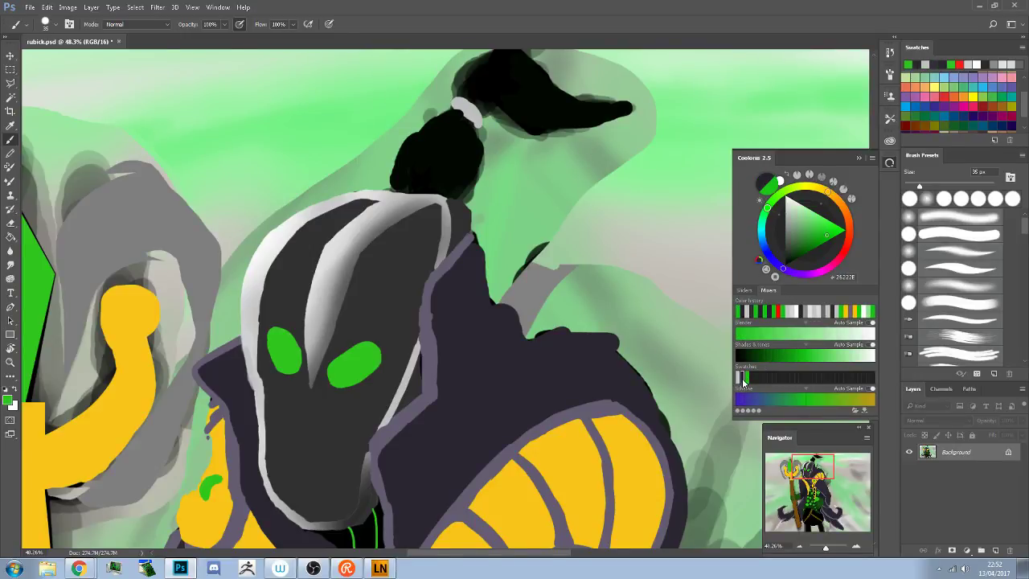
left_click(738, 377)
left_click(747, 377)
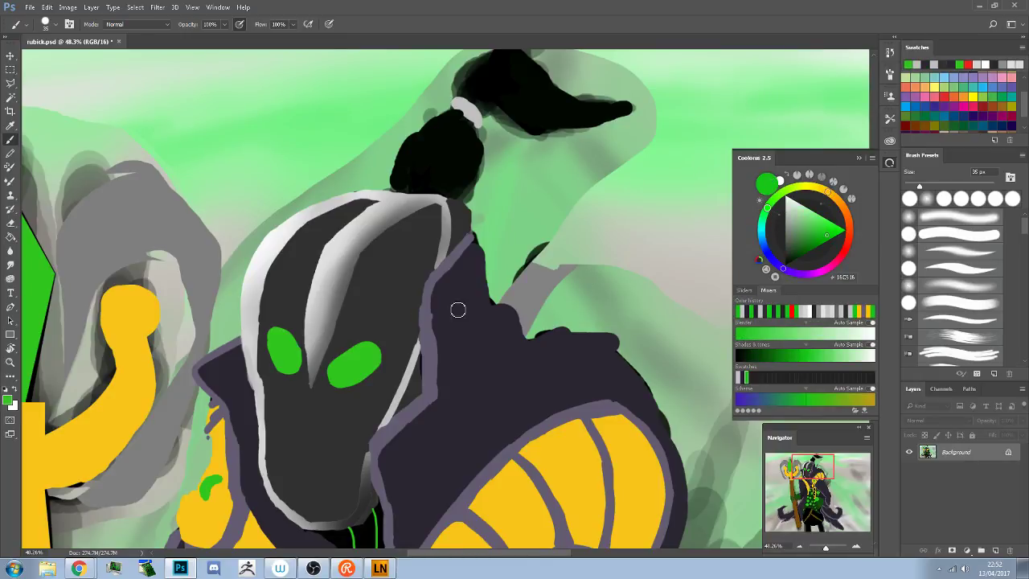
left_click(427, 325, "alt")
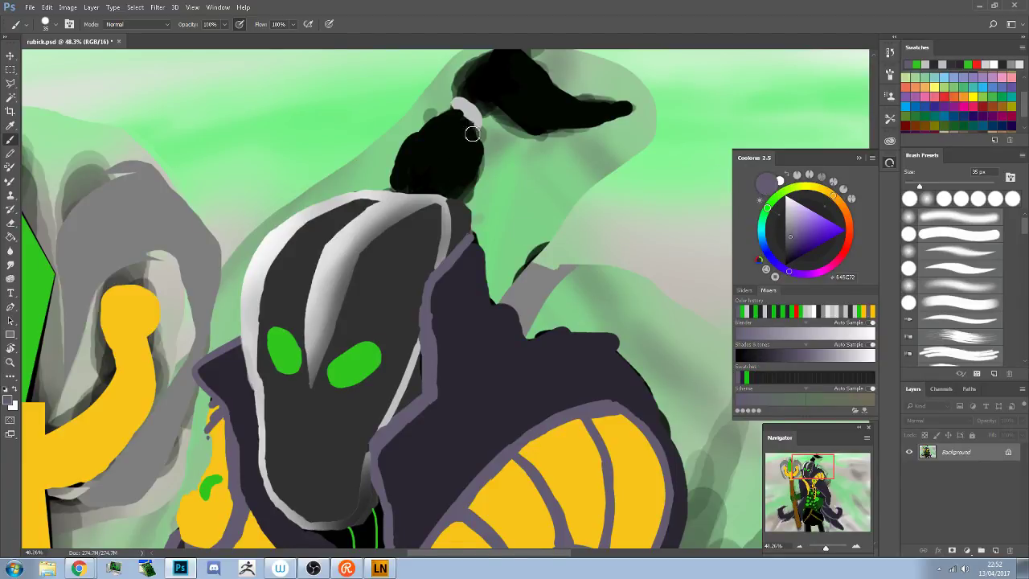
left_click(477, 109, "alt")
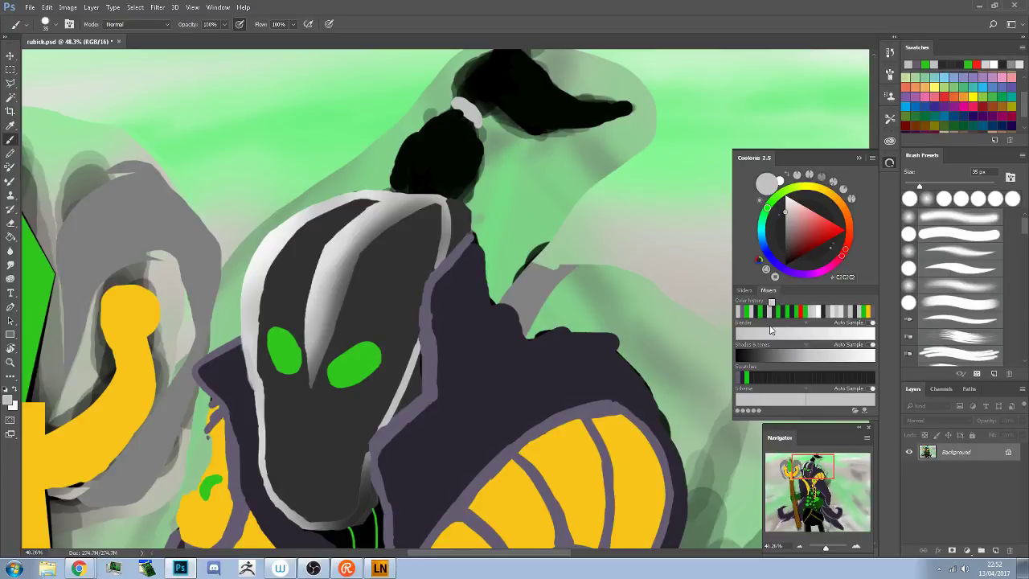
left_click(750, 378)
Sample the canvas yellow and add it as a swatch, re-adding it after removing it once
left_click(150, 317, "alt")
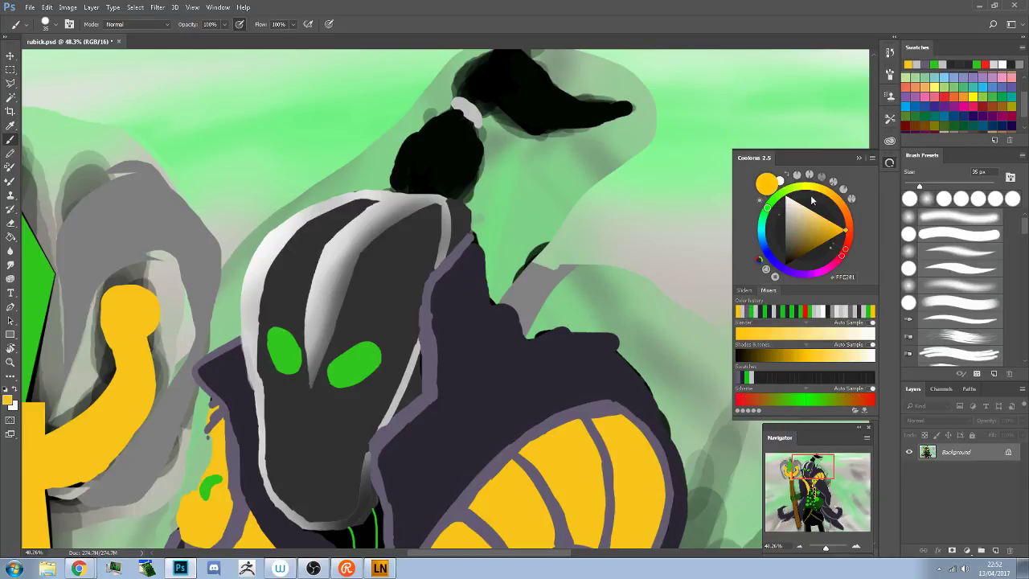
left_click_drag(771, 187, 758, 378)
left_click(758, 378, "alt")
left_click_drag(773, 186, 756, 377)
Sample the hand's dark green and the belt's olive brown and drag each into the Swatches strip
scroll(443, 442, "down", 6)
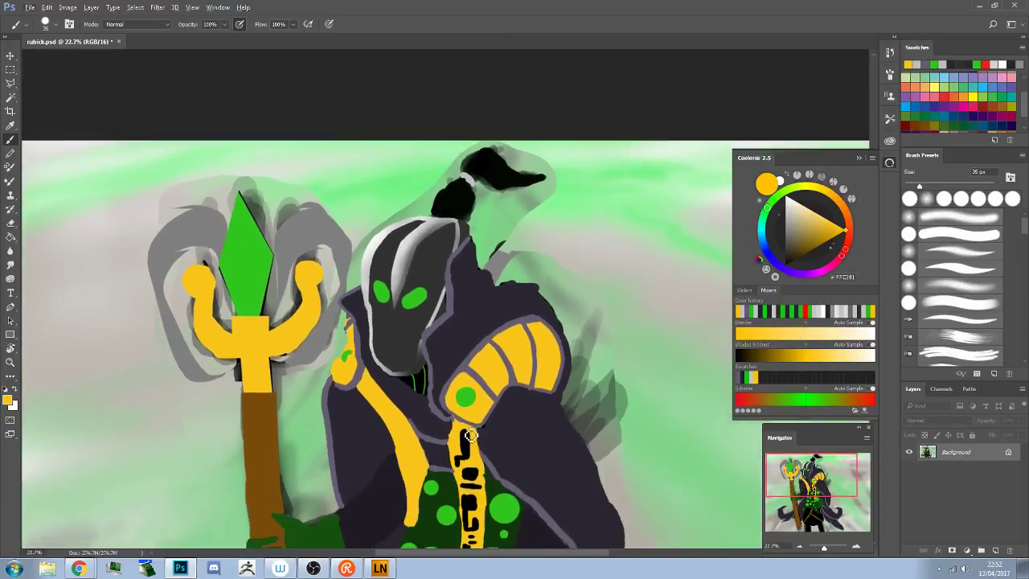
scroll(470, 435, "down", 5)
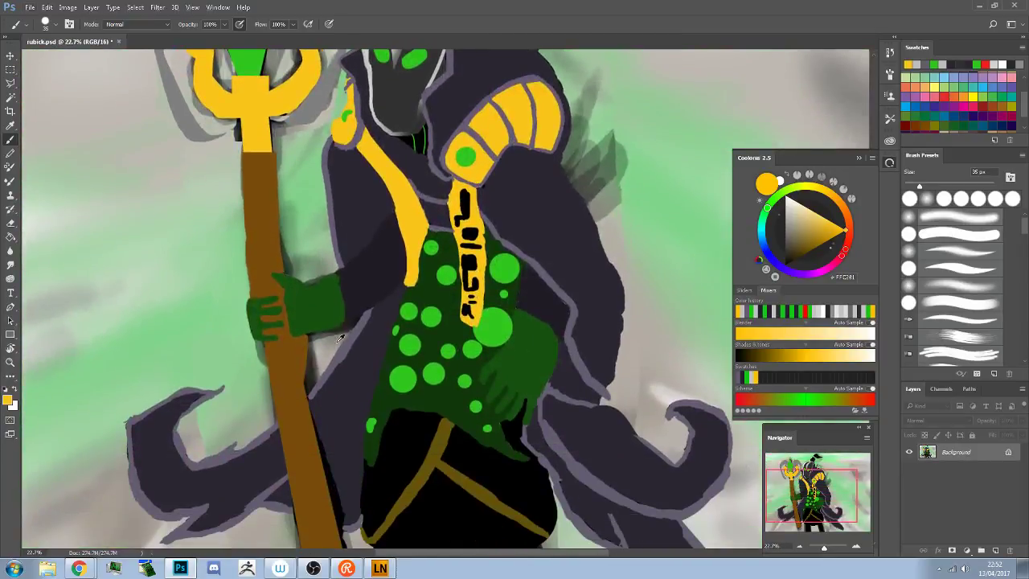
left_click(334, 313, "alt")
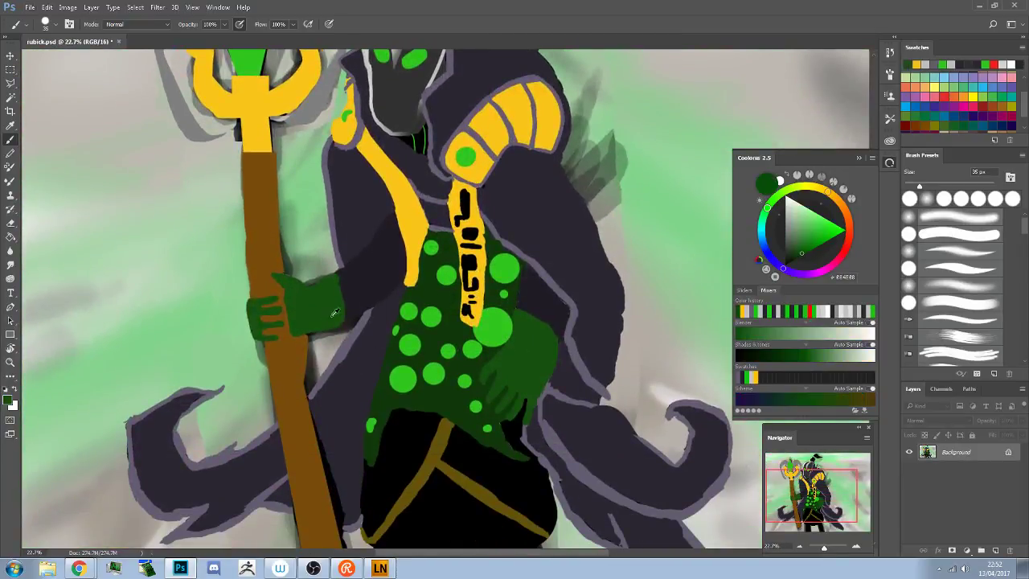
left_click_drag(770, 183, 761, 384)
left_click(442, 455, "alt")
left_click_drag(771, 189, 767, 379)
scroll(503, 358, "down", 3)
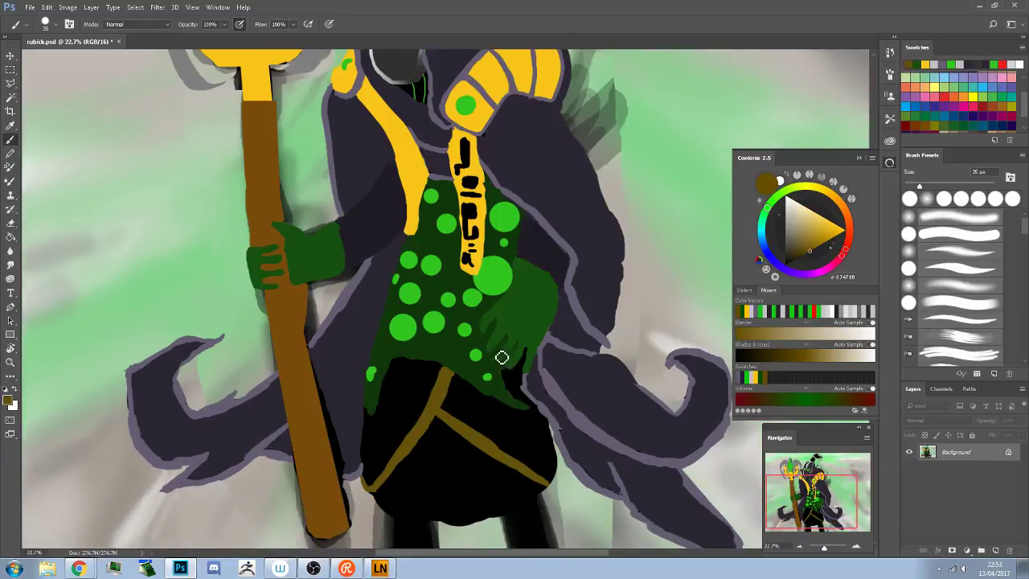
scroll(502, 358, "up", 6)
scroll(502, 358, "up", 2)
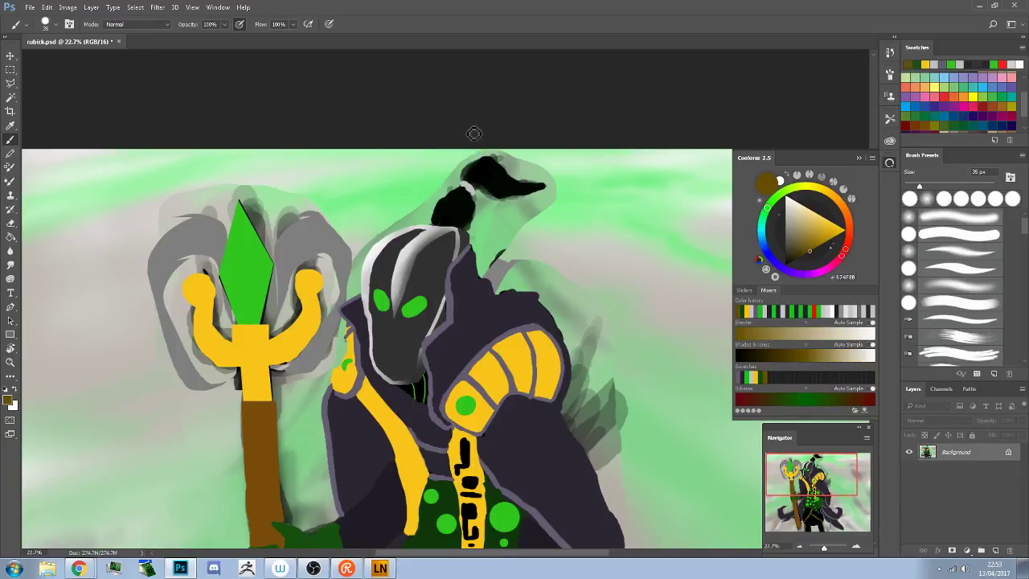
Save rubick.psd and close Photoshop
left_click(29, 7)
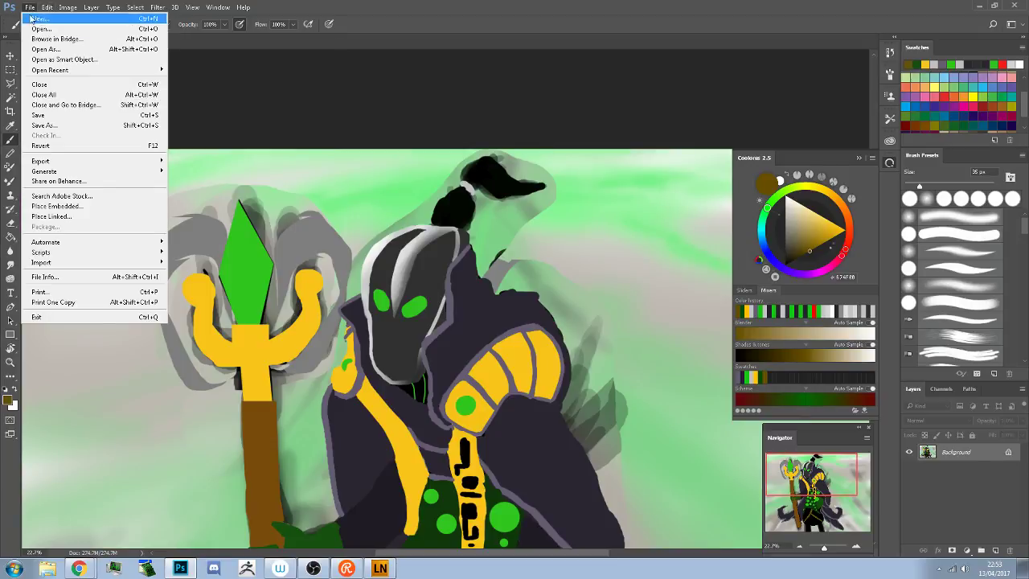
left_click(52, 119)
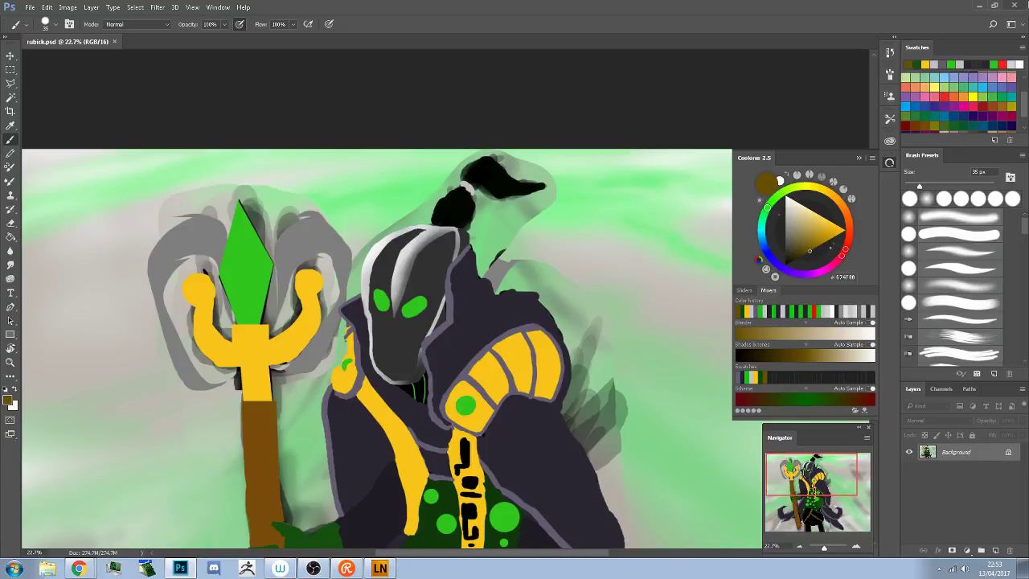
left_click(1014, 5)
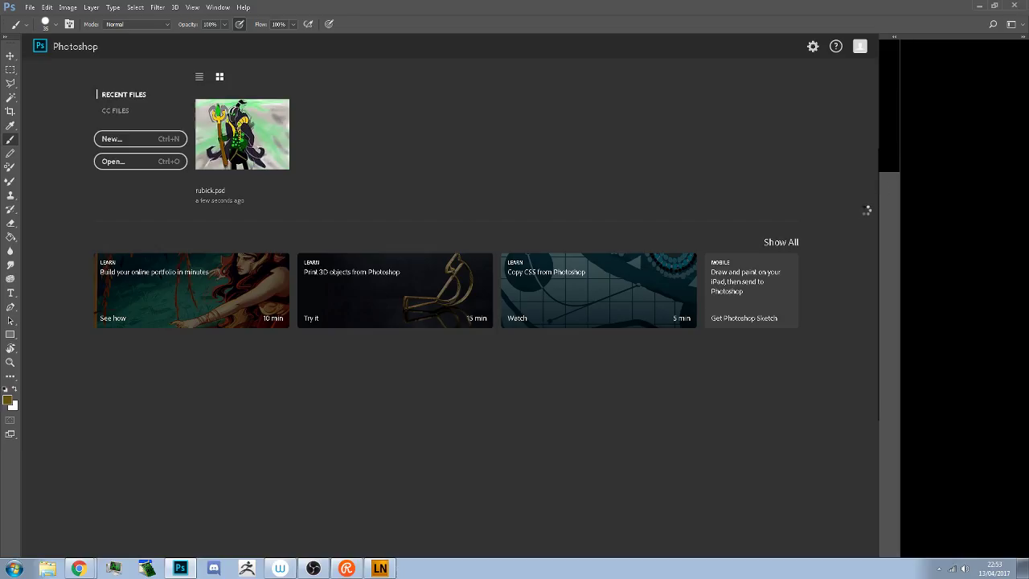